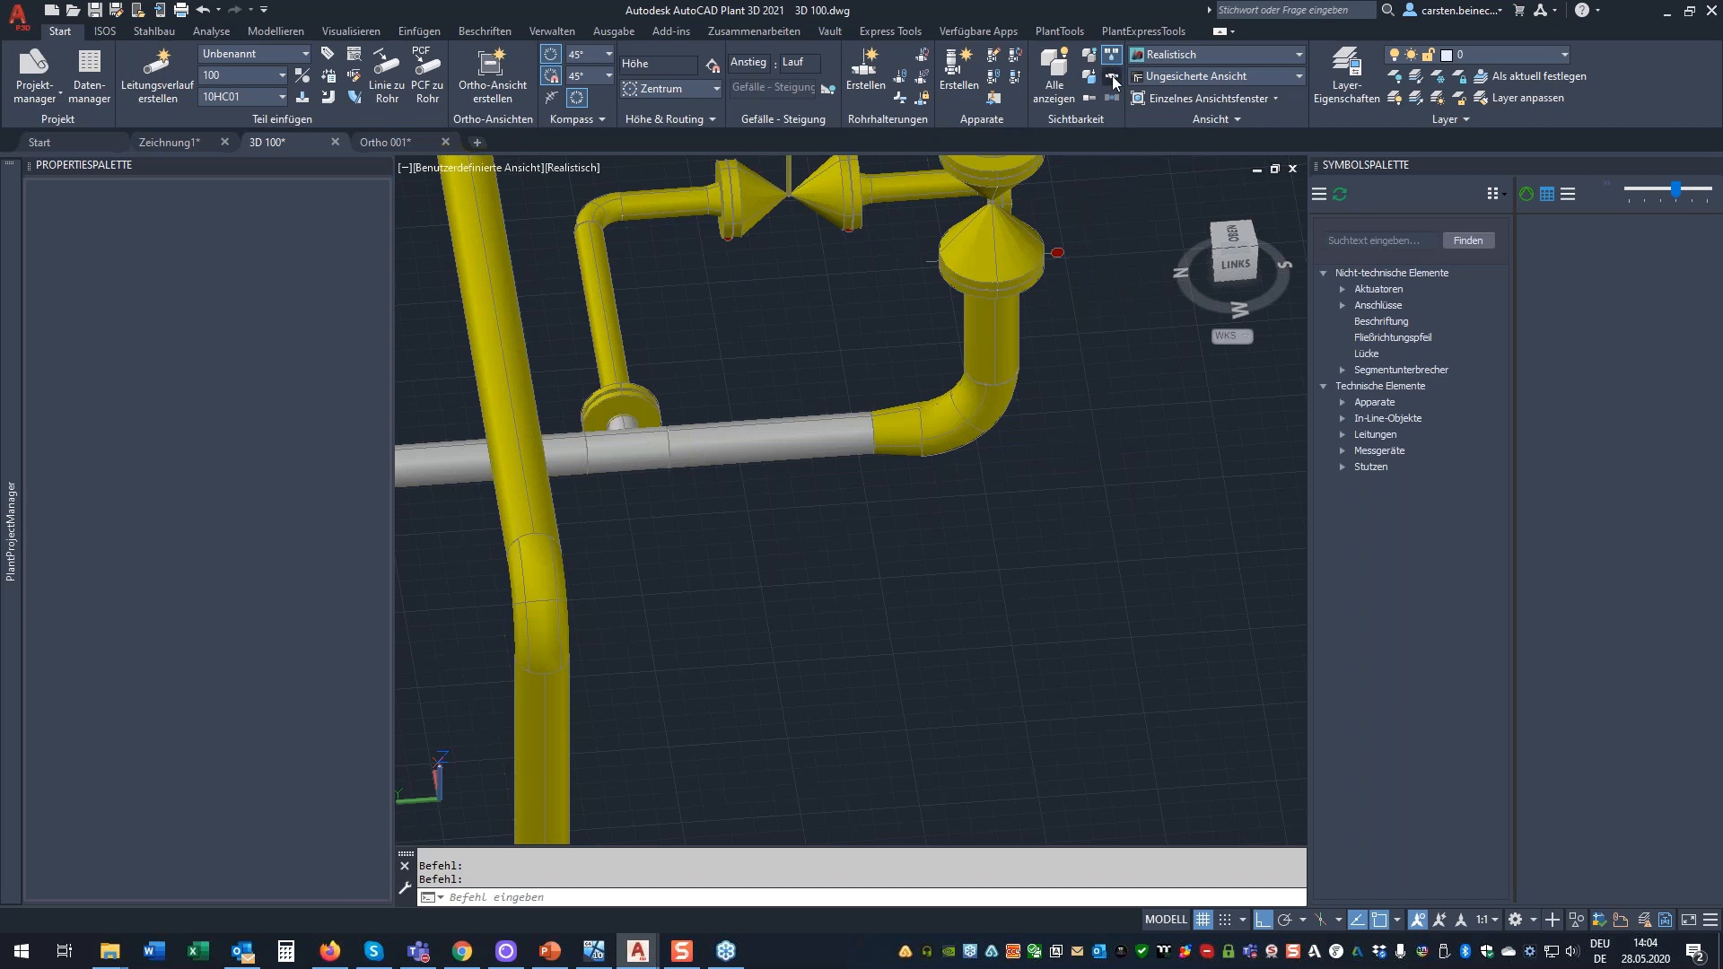
scroll(866, 399, up, 3)
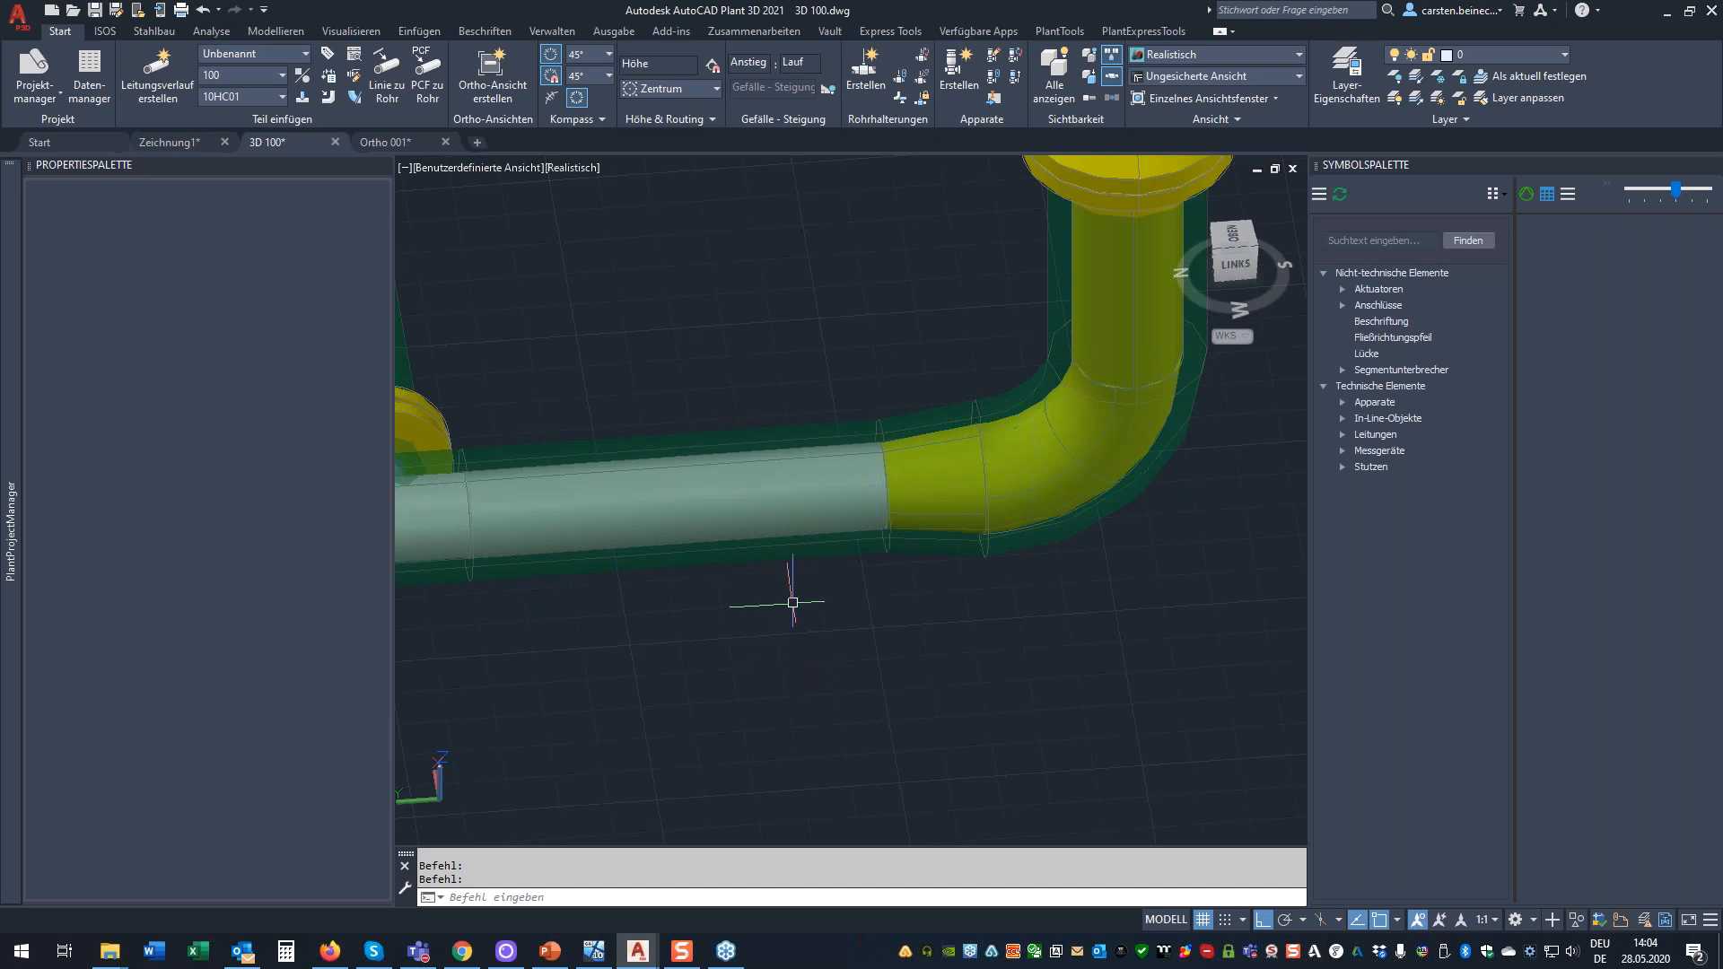
scroll(838, 559, down, 2)
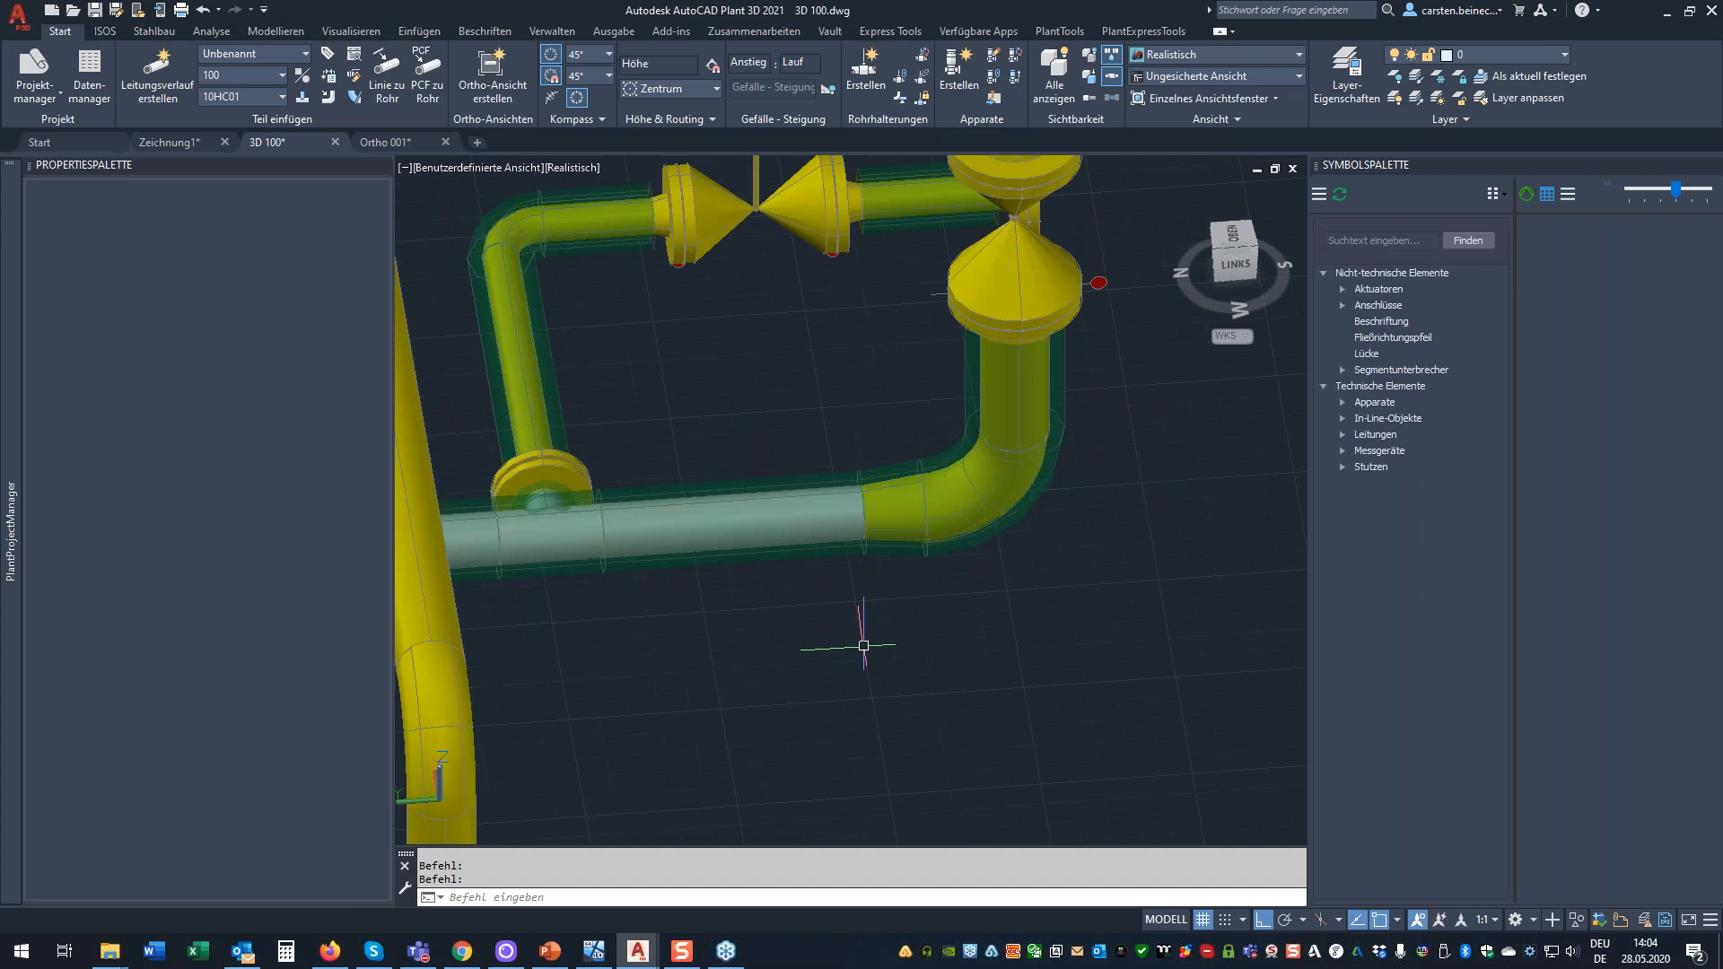
Switch to the Ortho 001 drawing and quit the program, saving the changes to 3D 100.dwg.
click(391, 142)
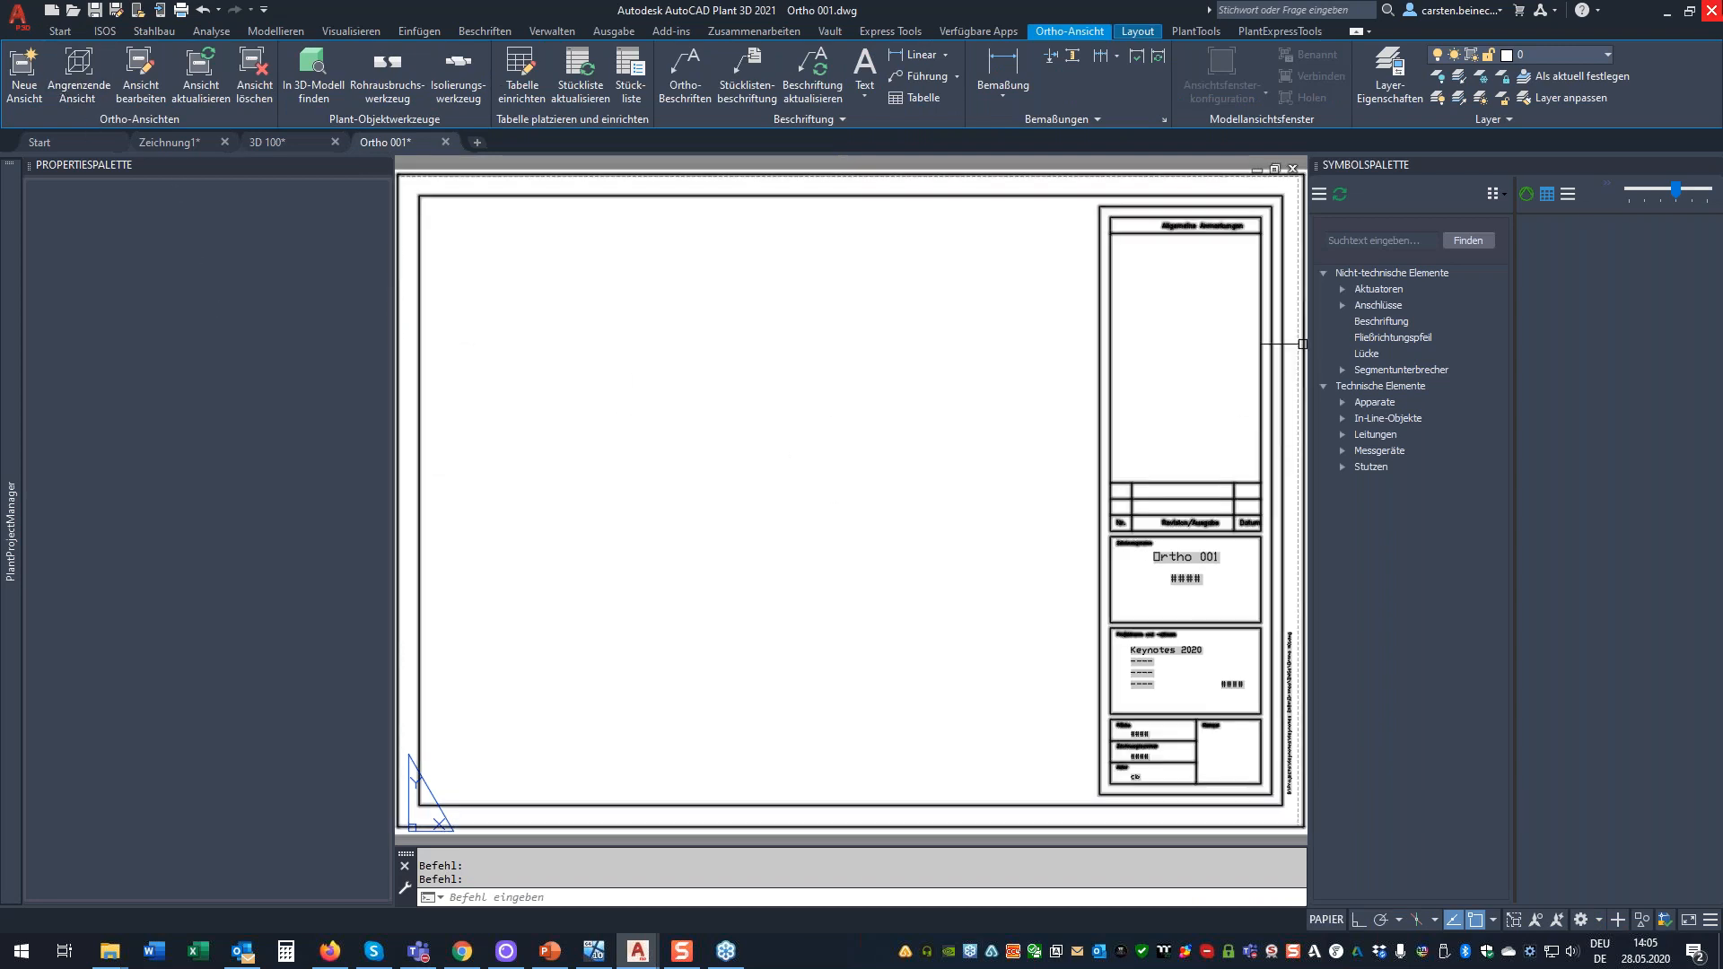
click(1708, 11)
click(831, 522)
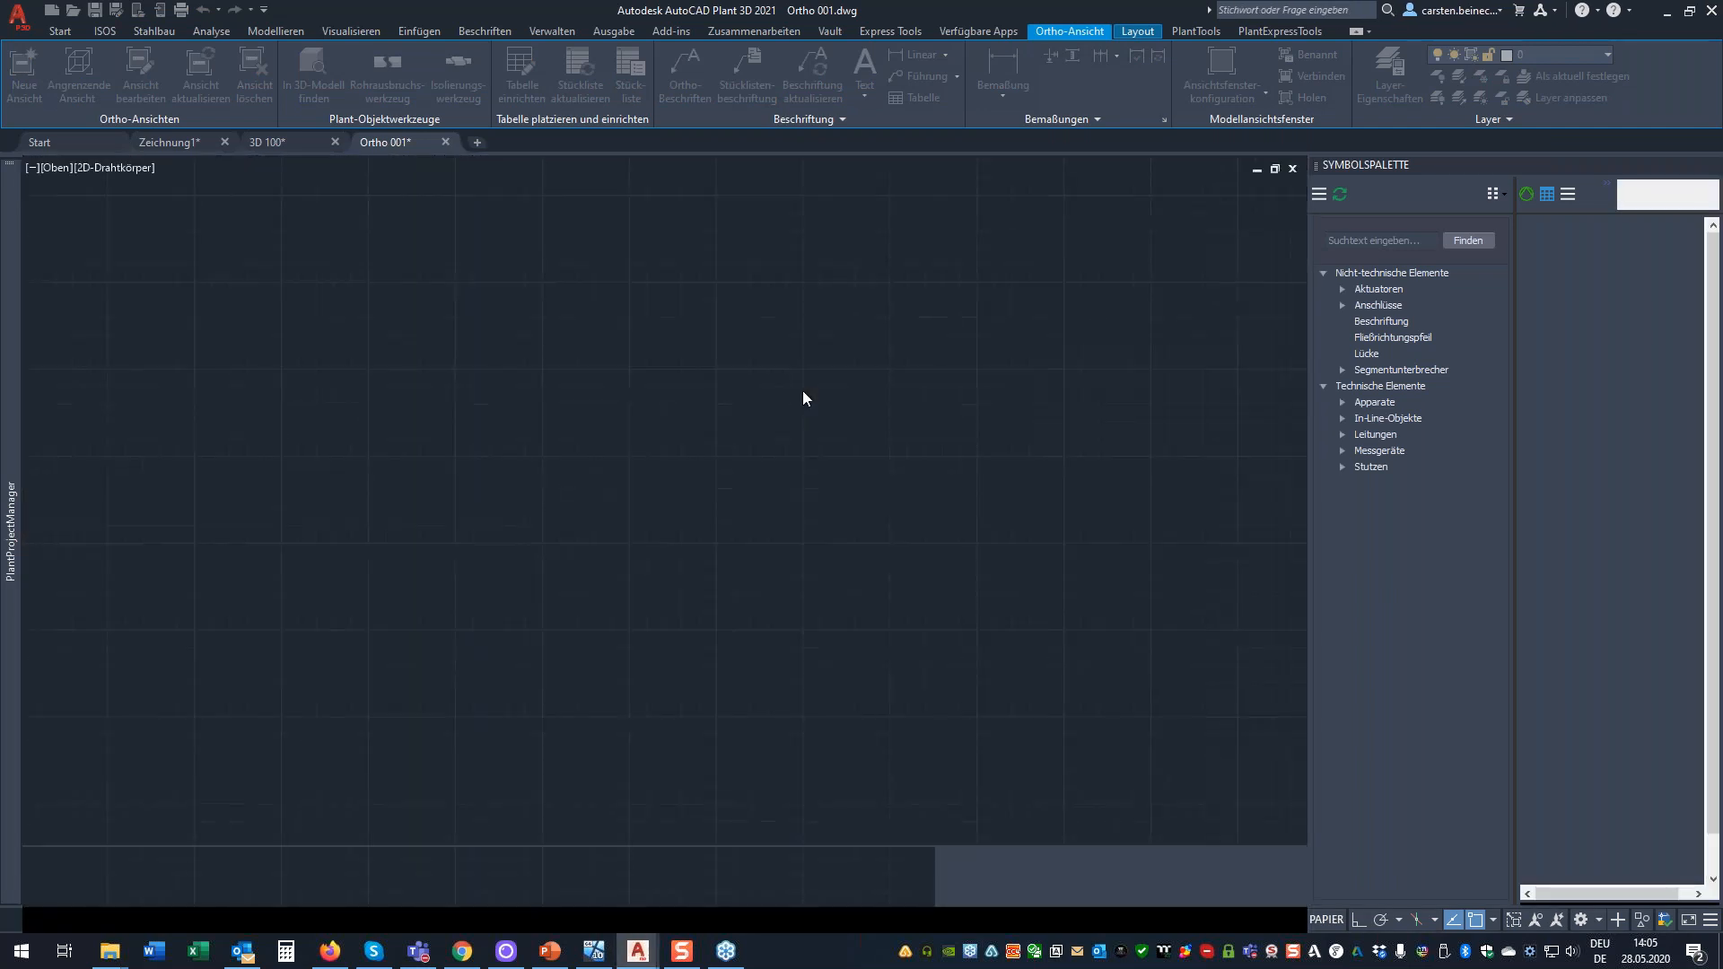
click(884, 514)
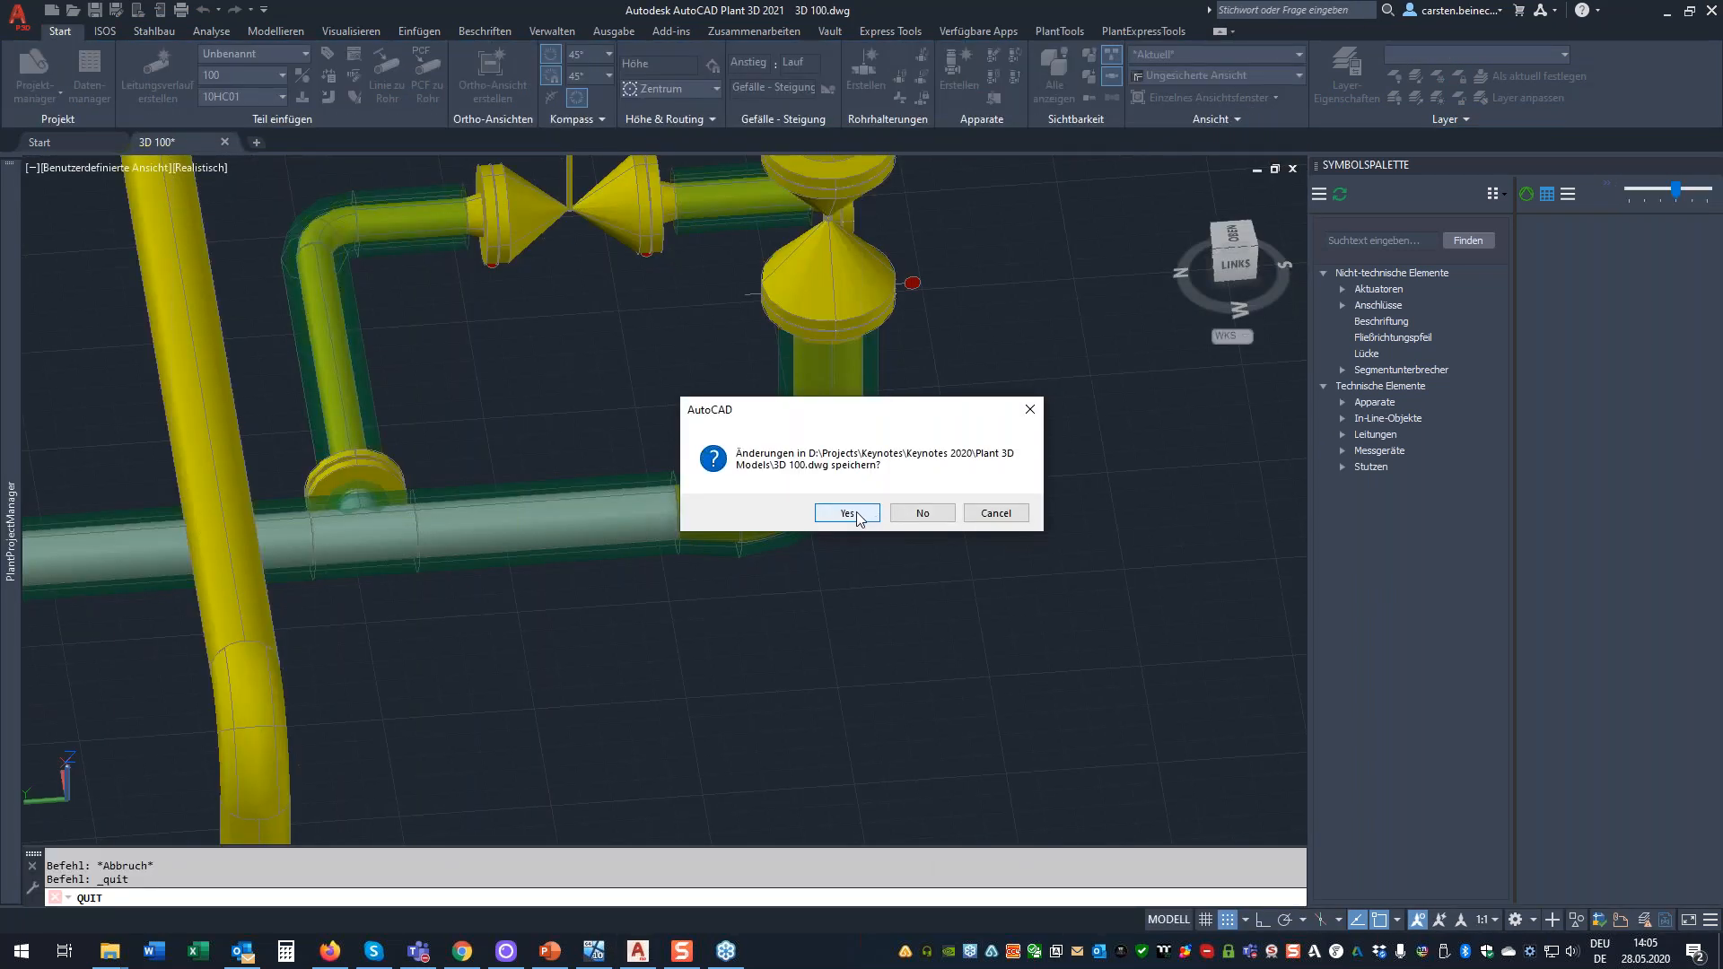
click(847, 513)
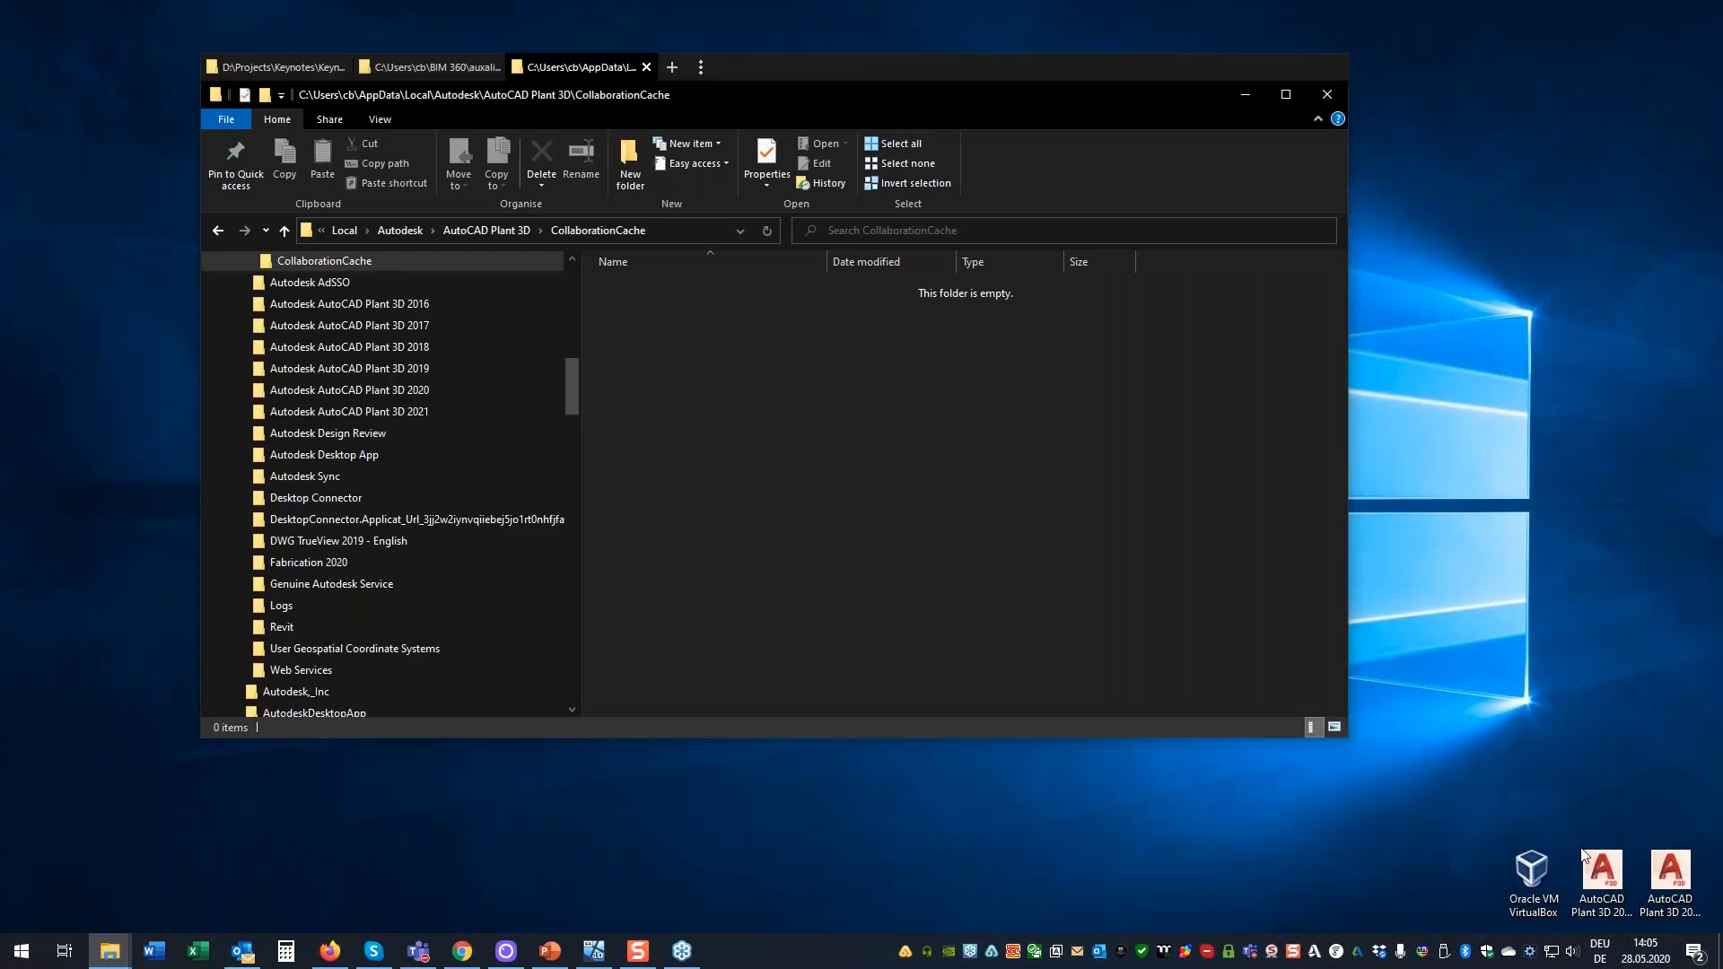
Start the English AutoCAD Plant 3D 2021 from the desktop and open the Ortho 001 drawing of the Keynotes 2020 project.
click(1596, 867)
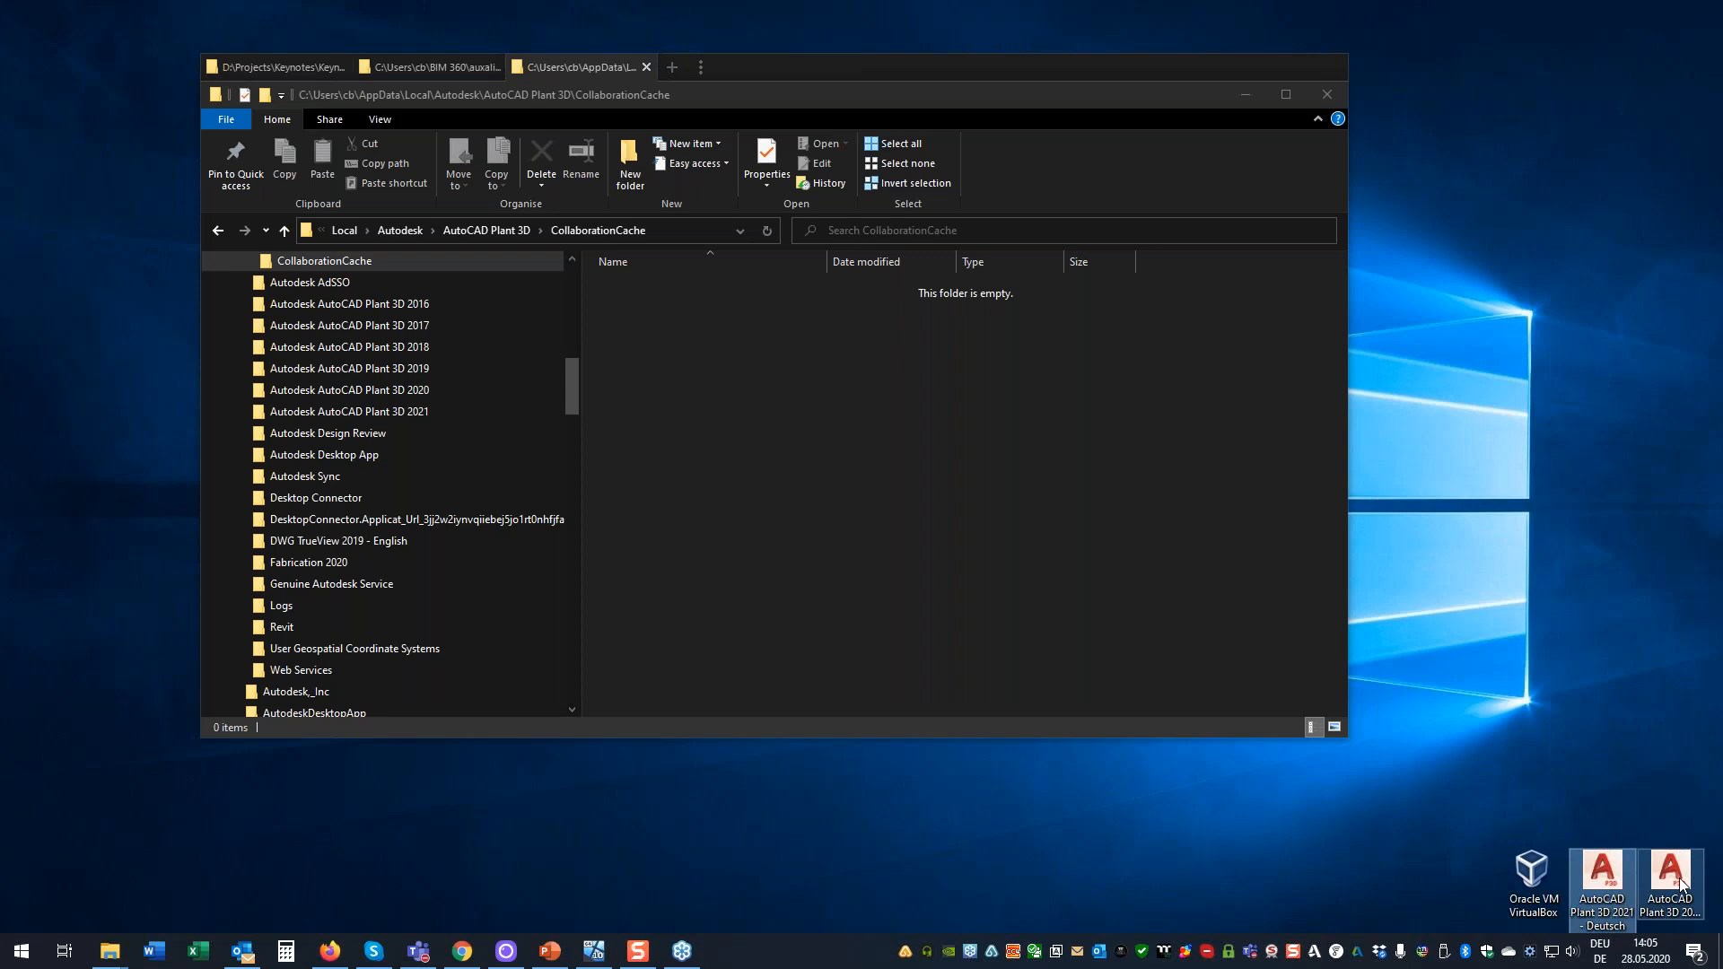
double_click(1671, 875)
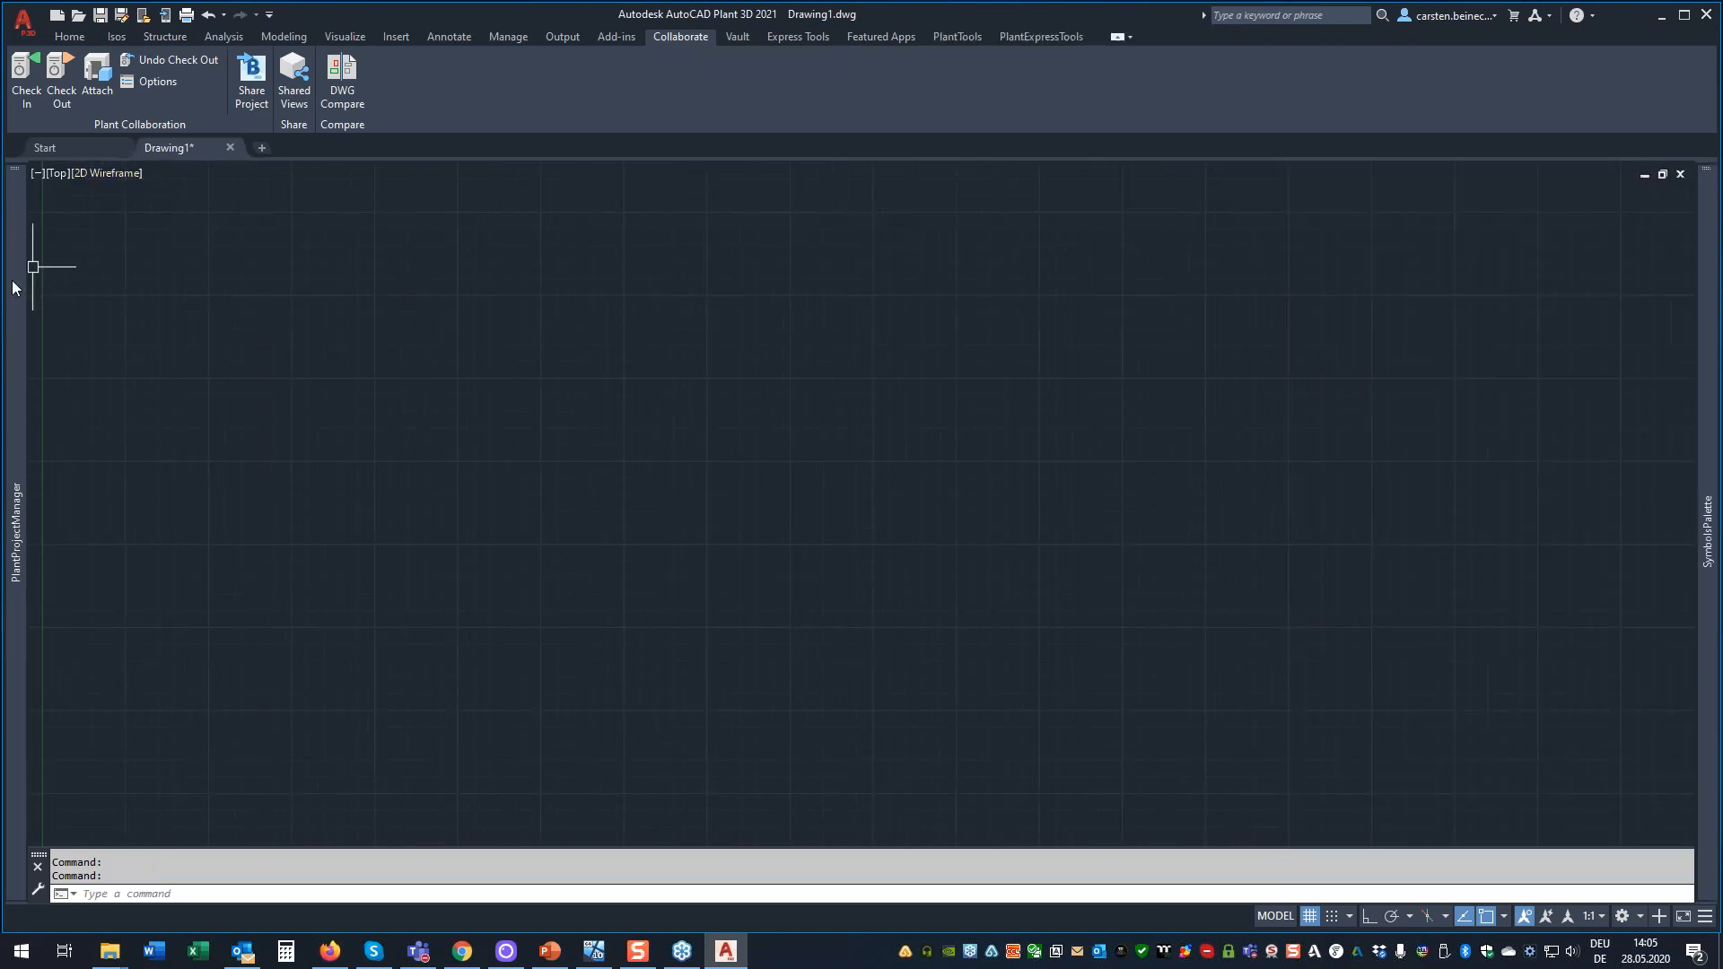
mouse_move(14, 278)
click(79, 302)
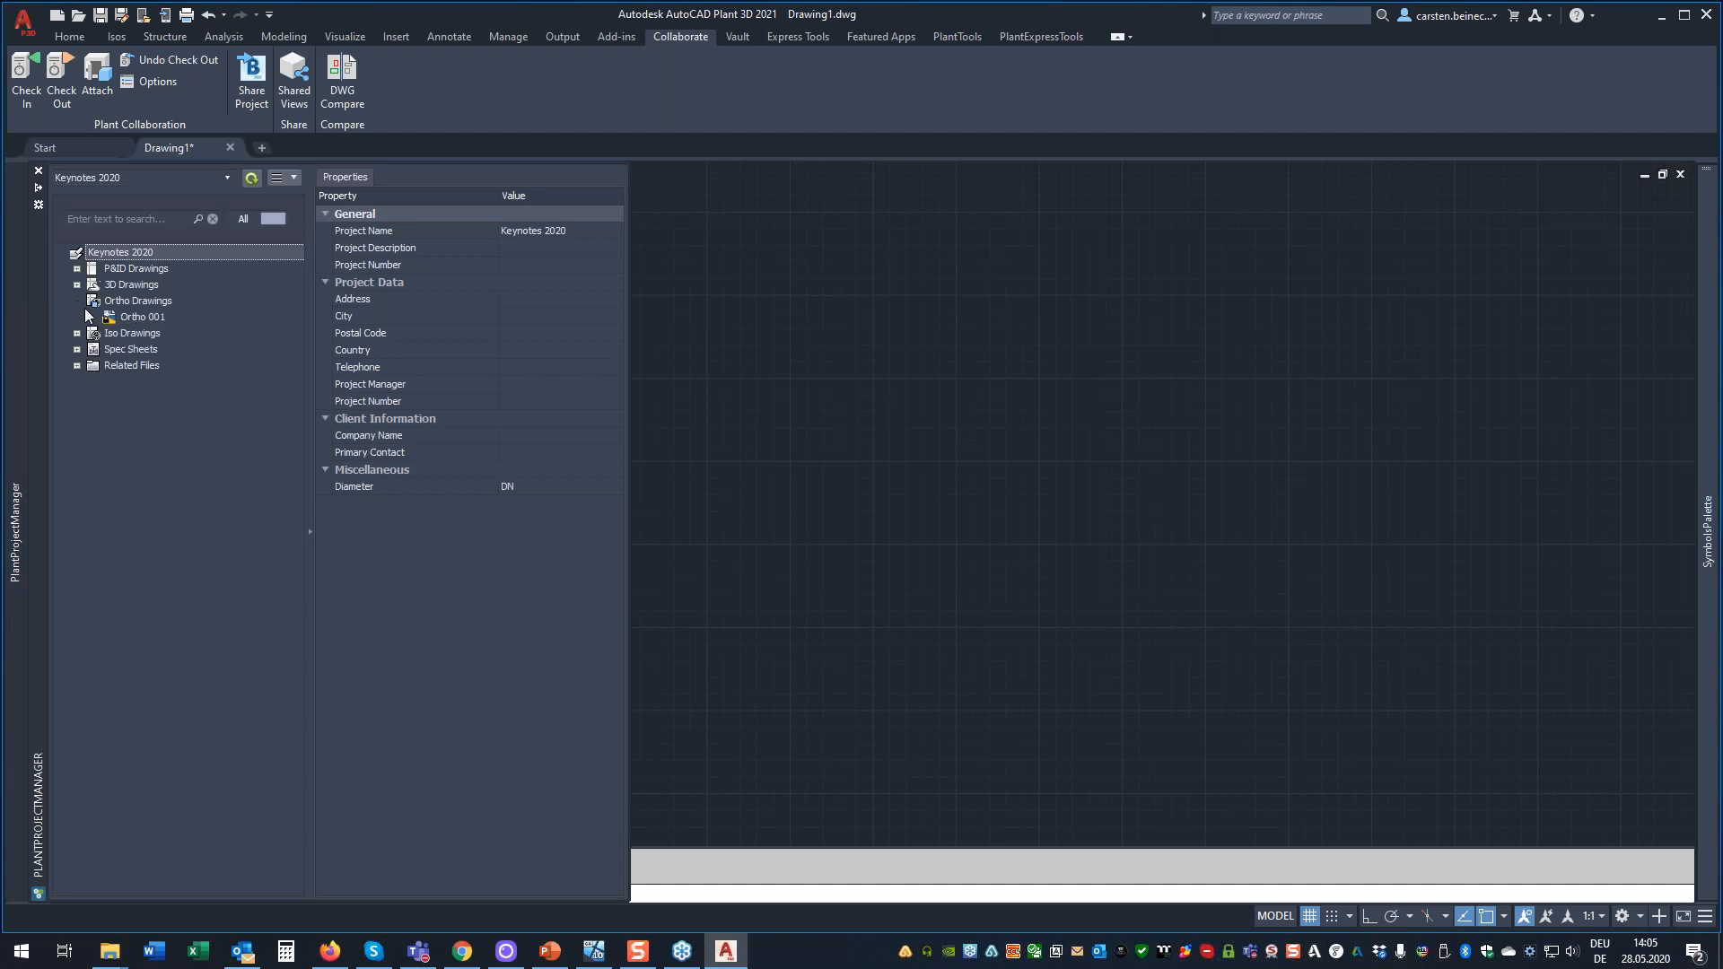
double_click(136, 317)
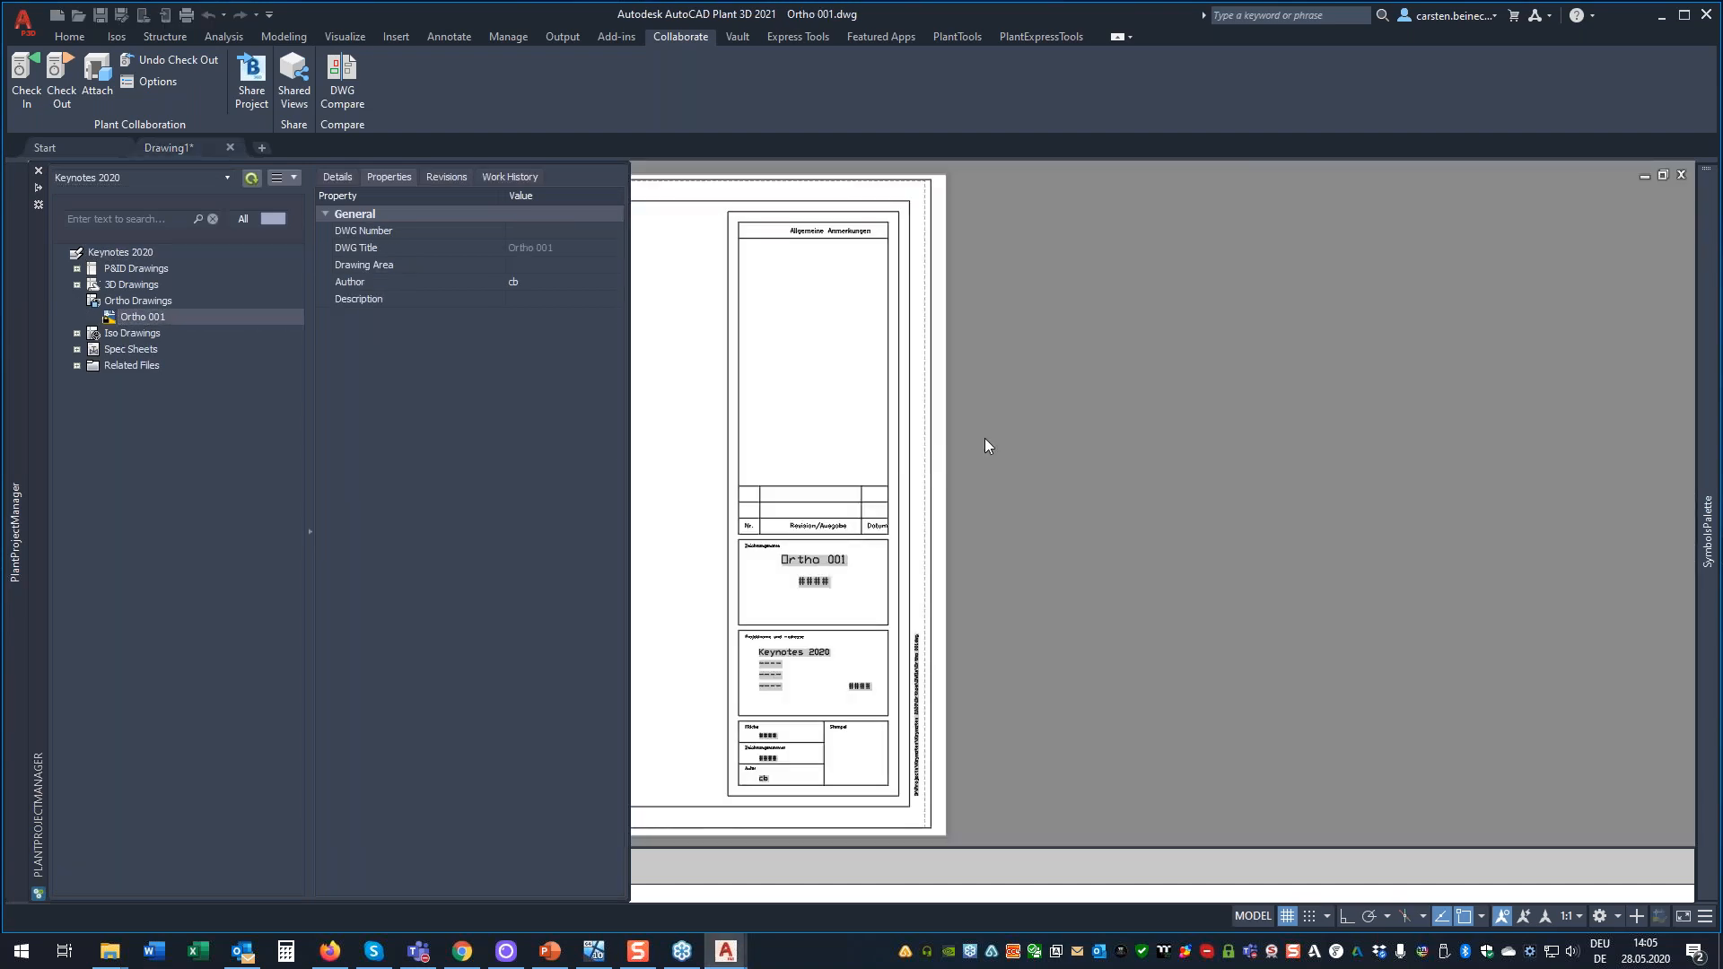
Create a new orthographic view that references only the 3D 100 model.
click(26, 76)
click(1071, 346)
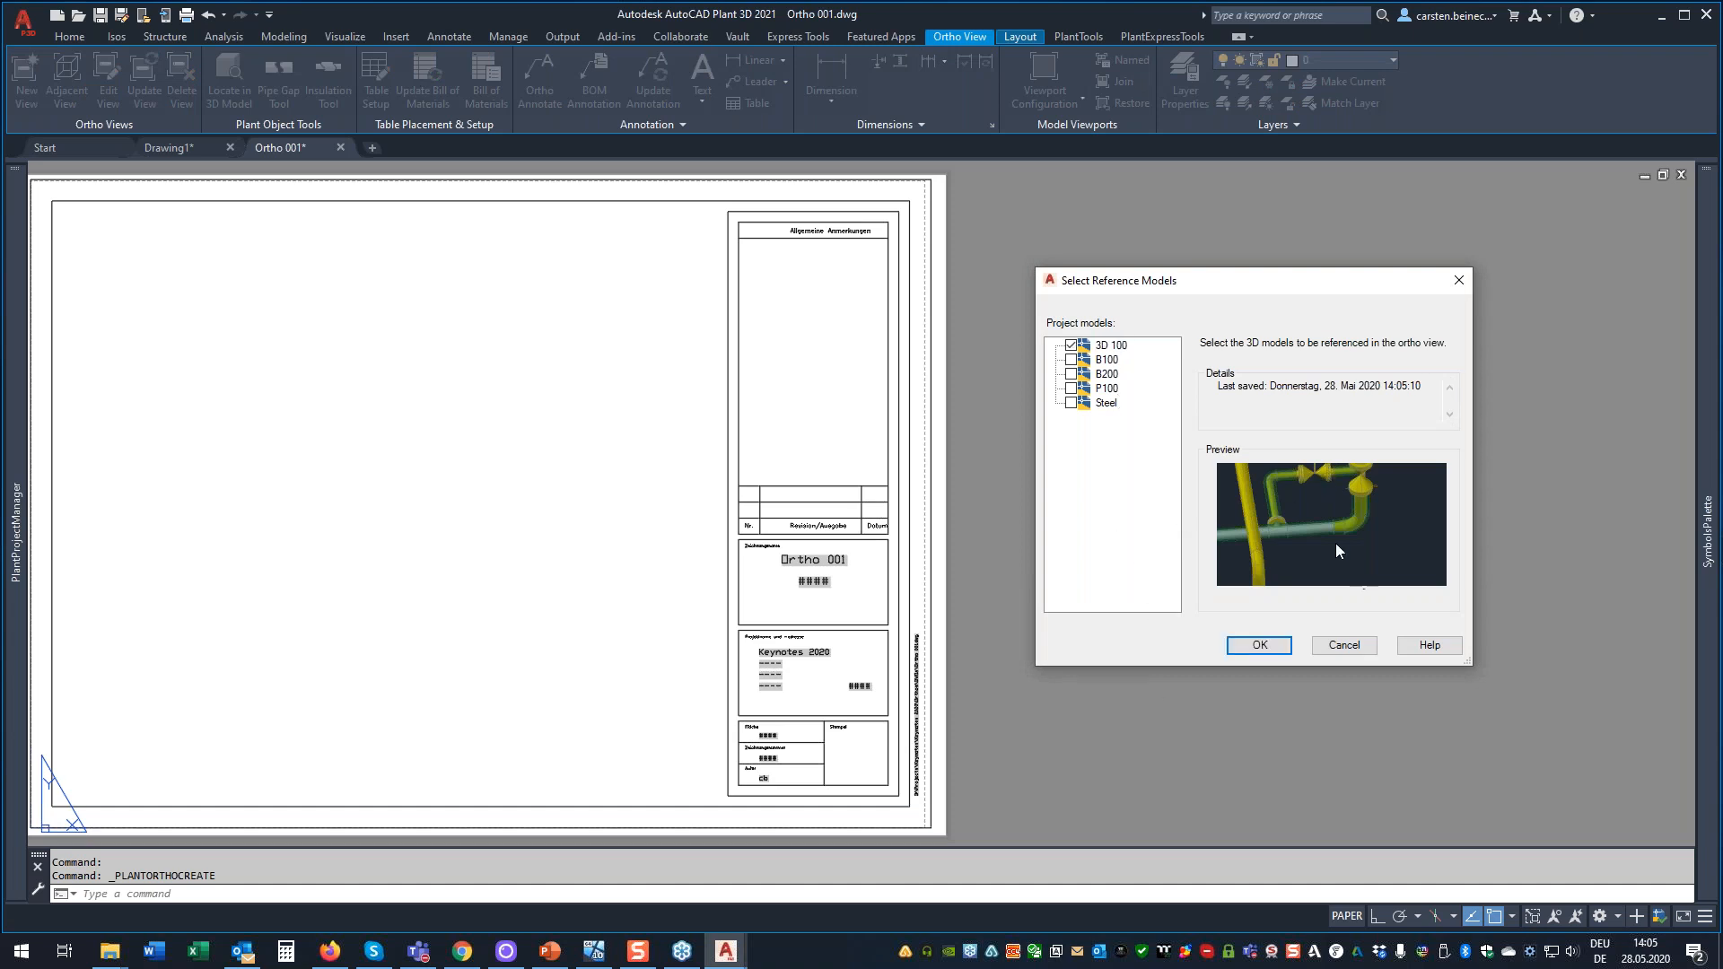
click(1260, 646)
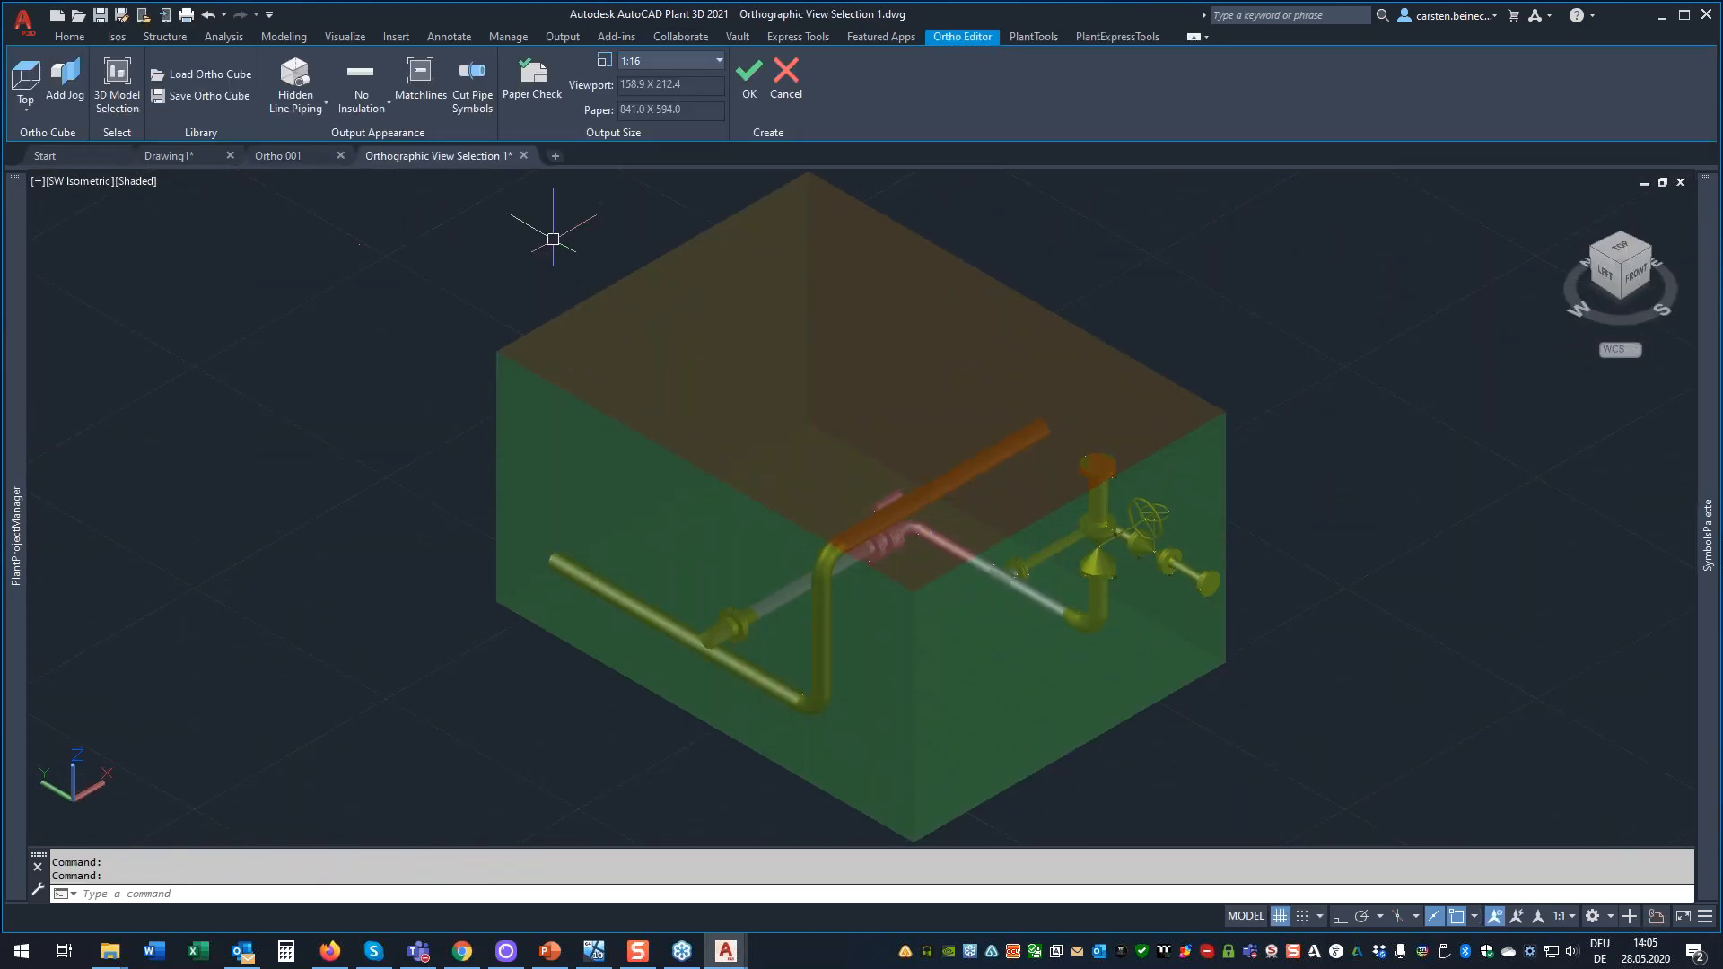
Set the ortho view's hidden-line mode to Hidden Line Piping and place the 1:16 top view in the upper-left area of the sheet.
click(718, 60)
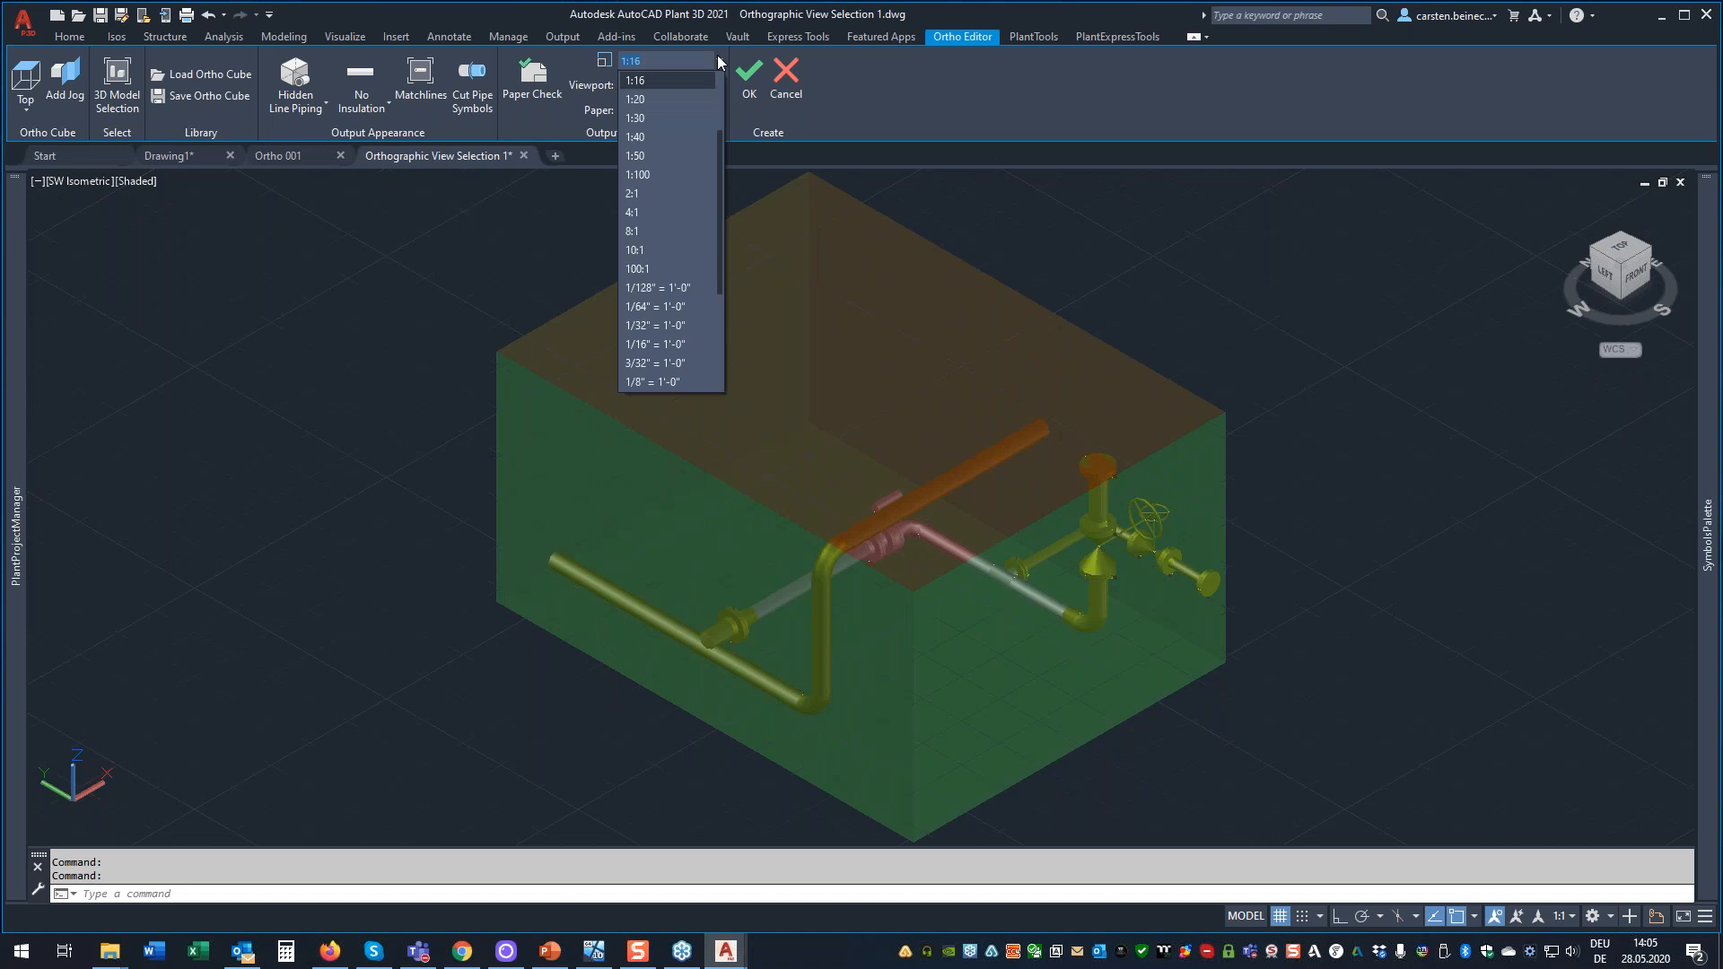
click(718, 58)
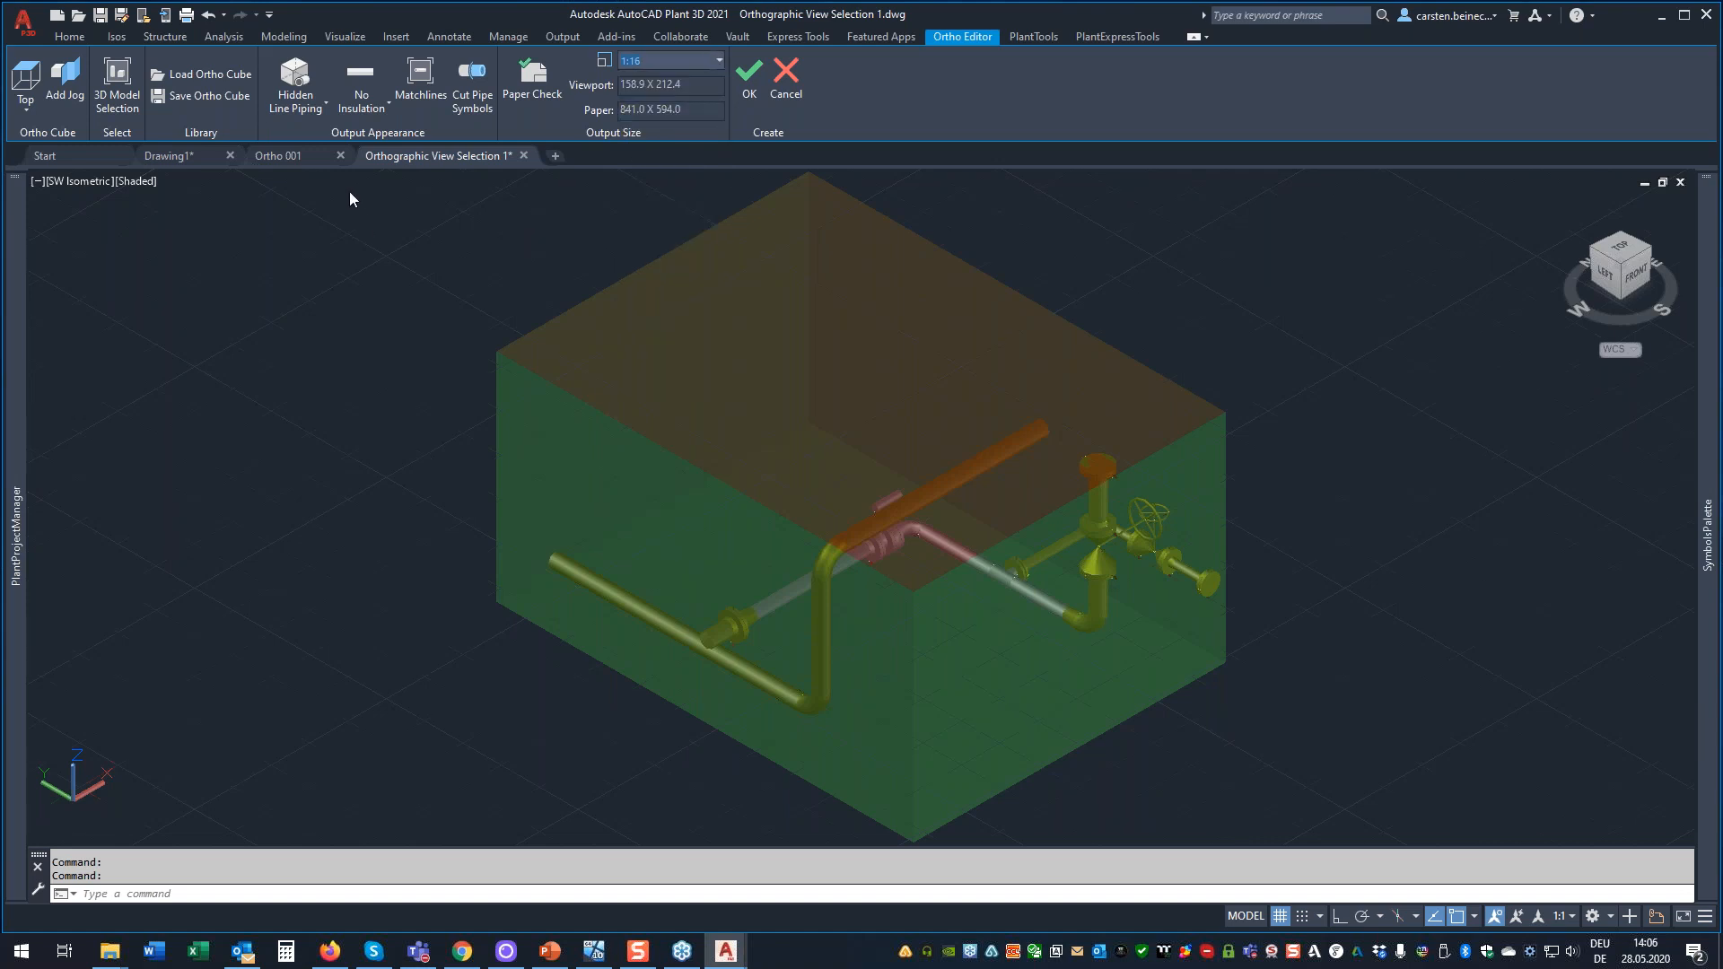
click(321, 100)
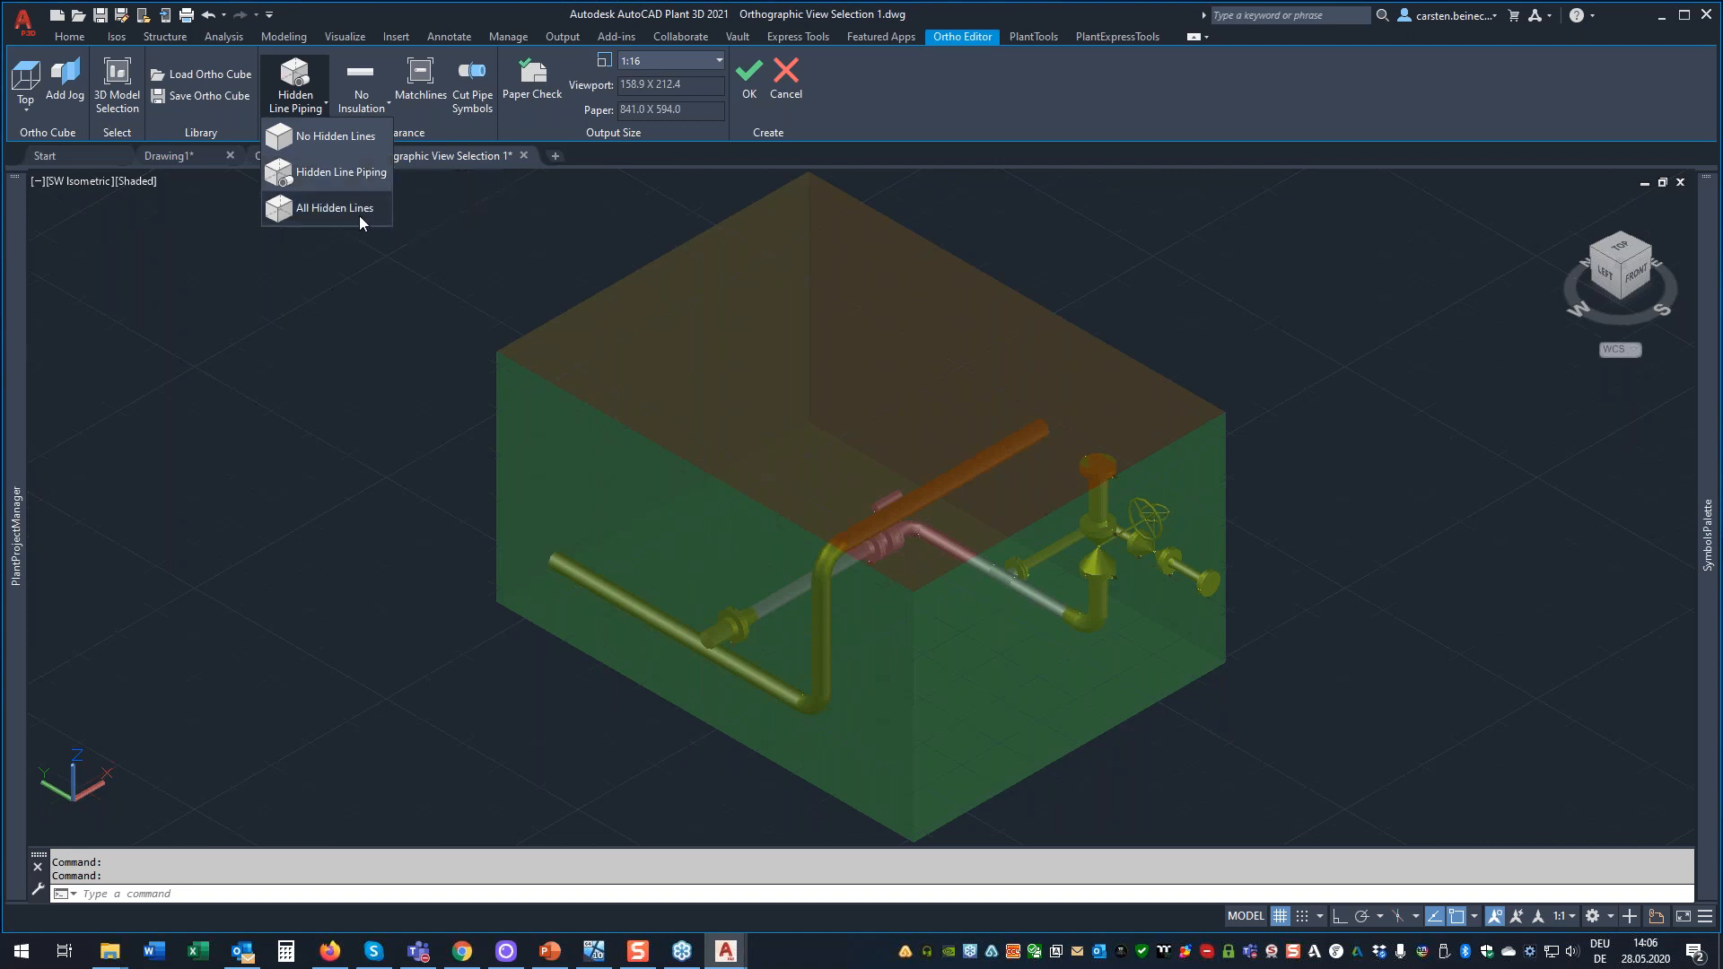
click(330, 173)
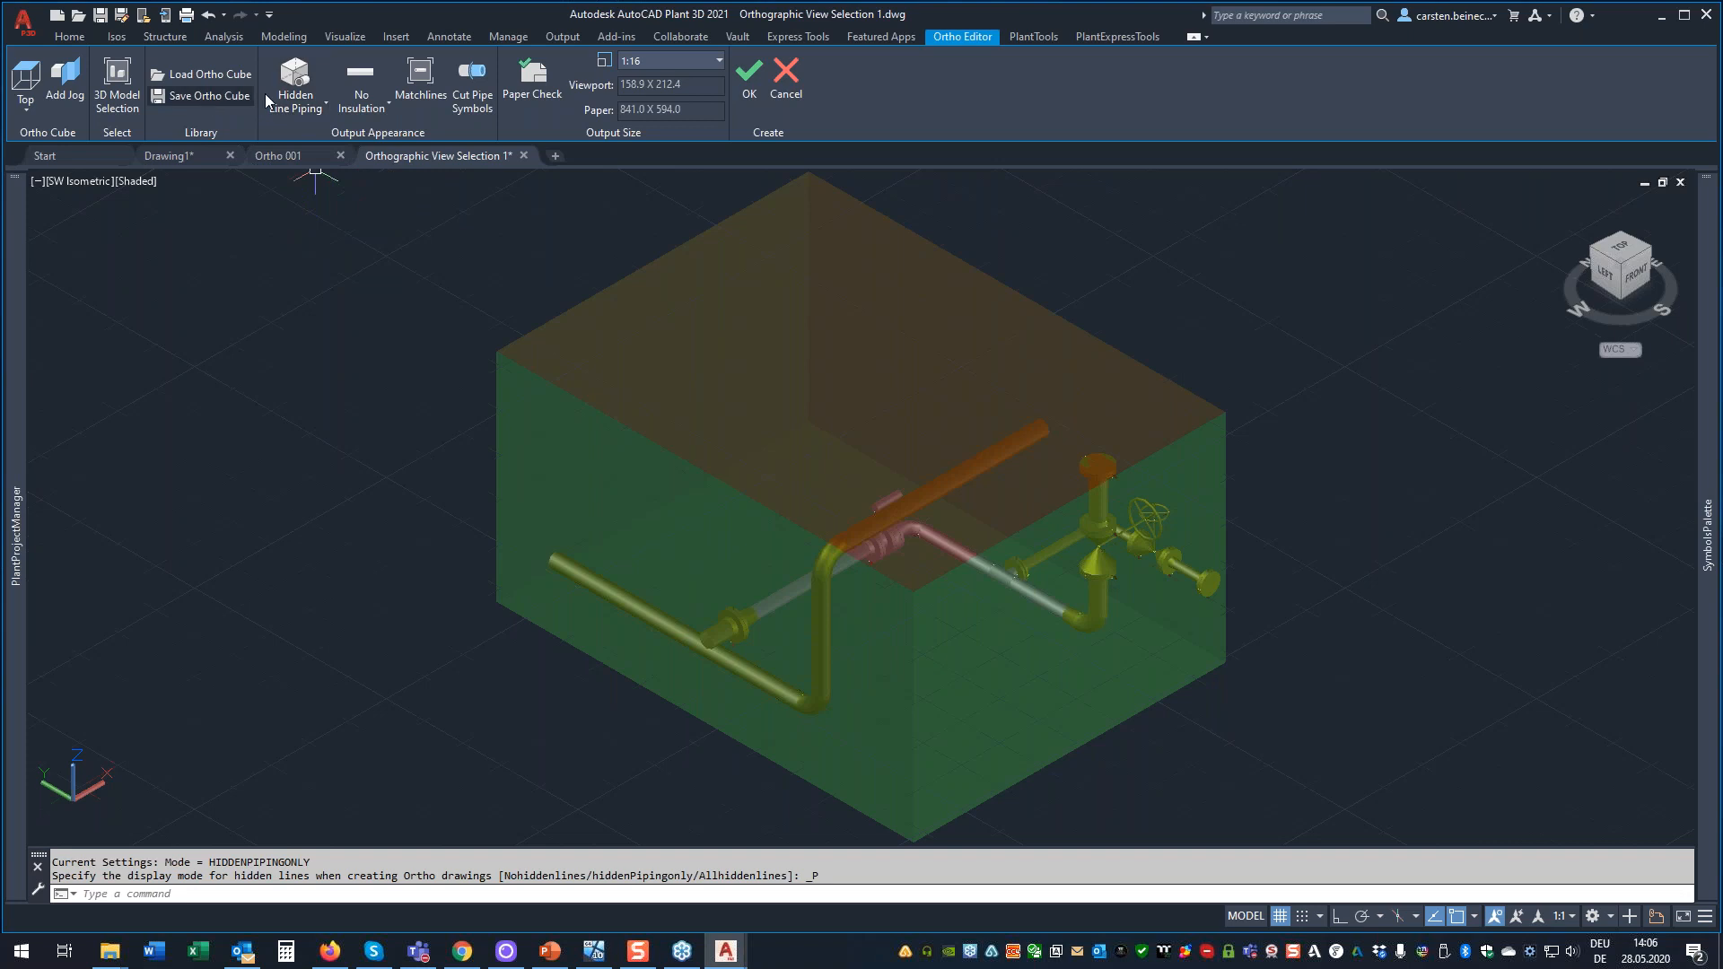
click(386, 106)
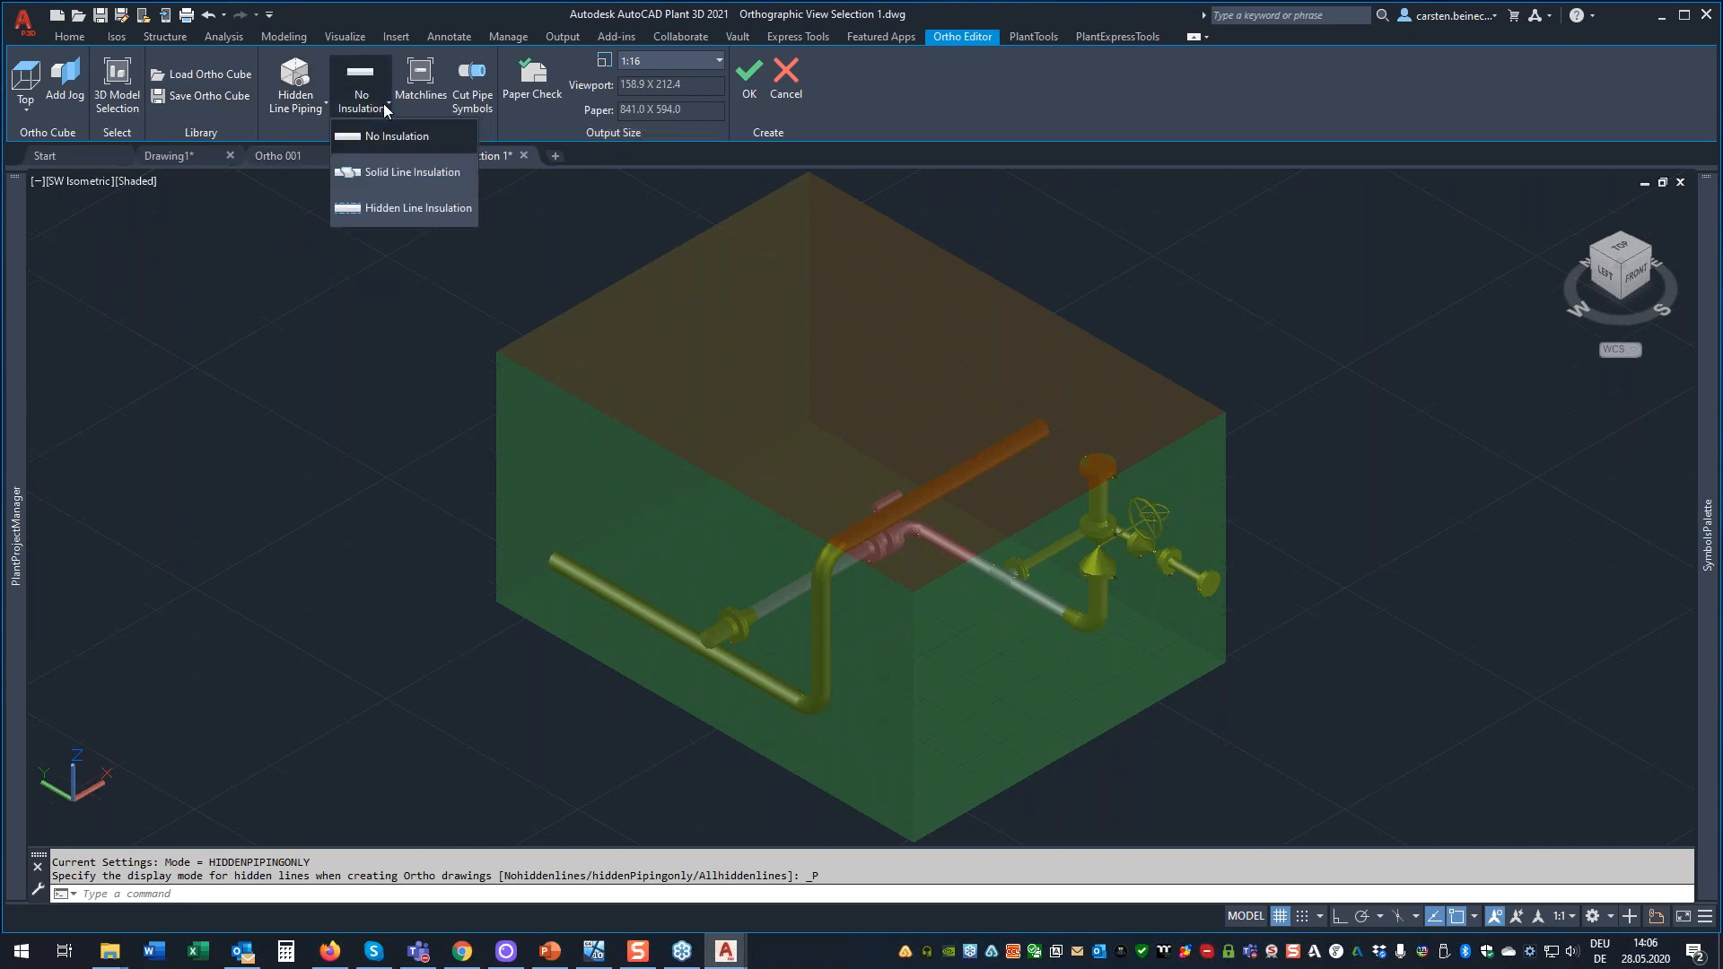
click(386, 106)
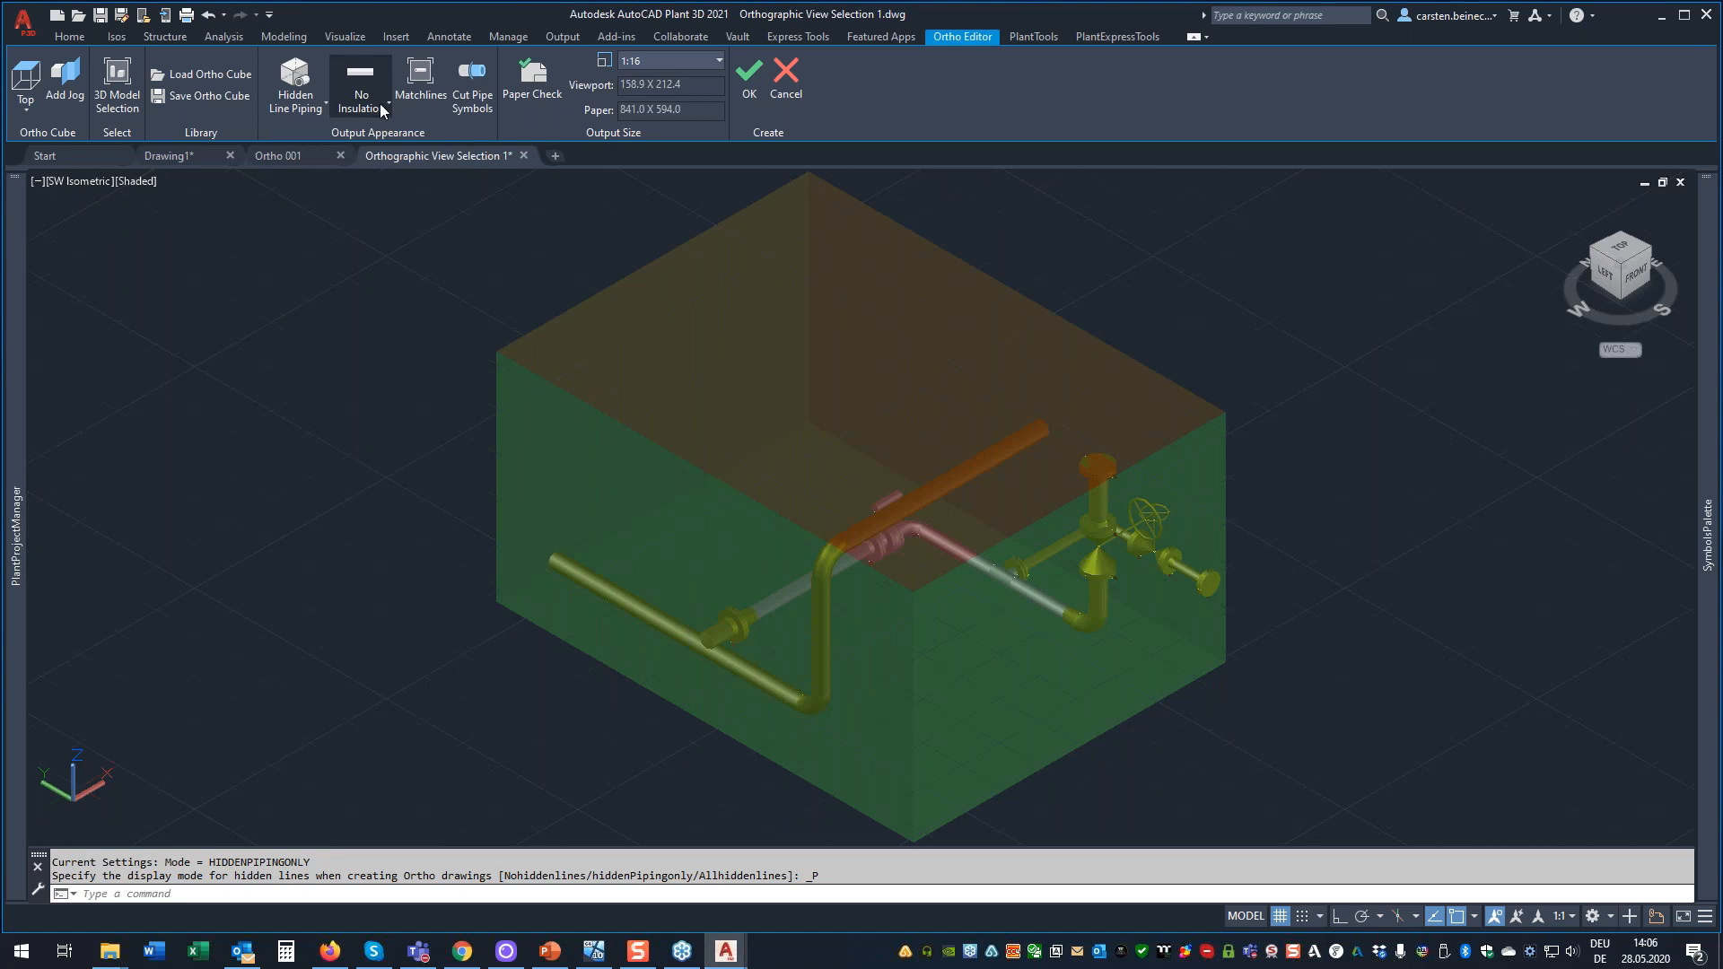
click(750, 73)
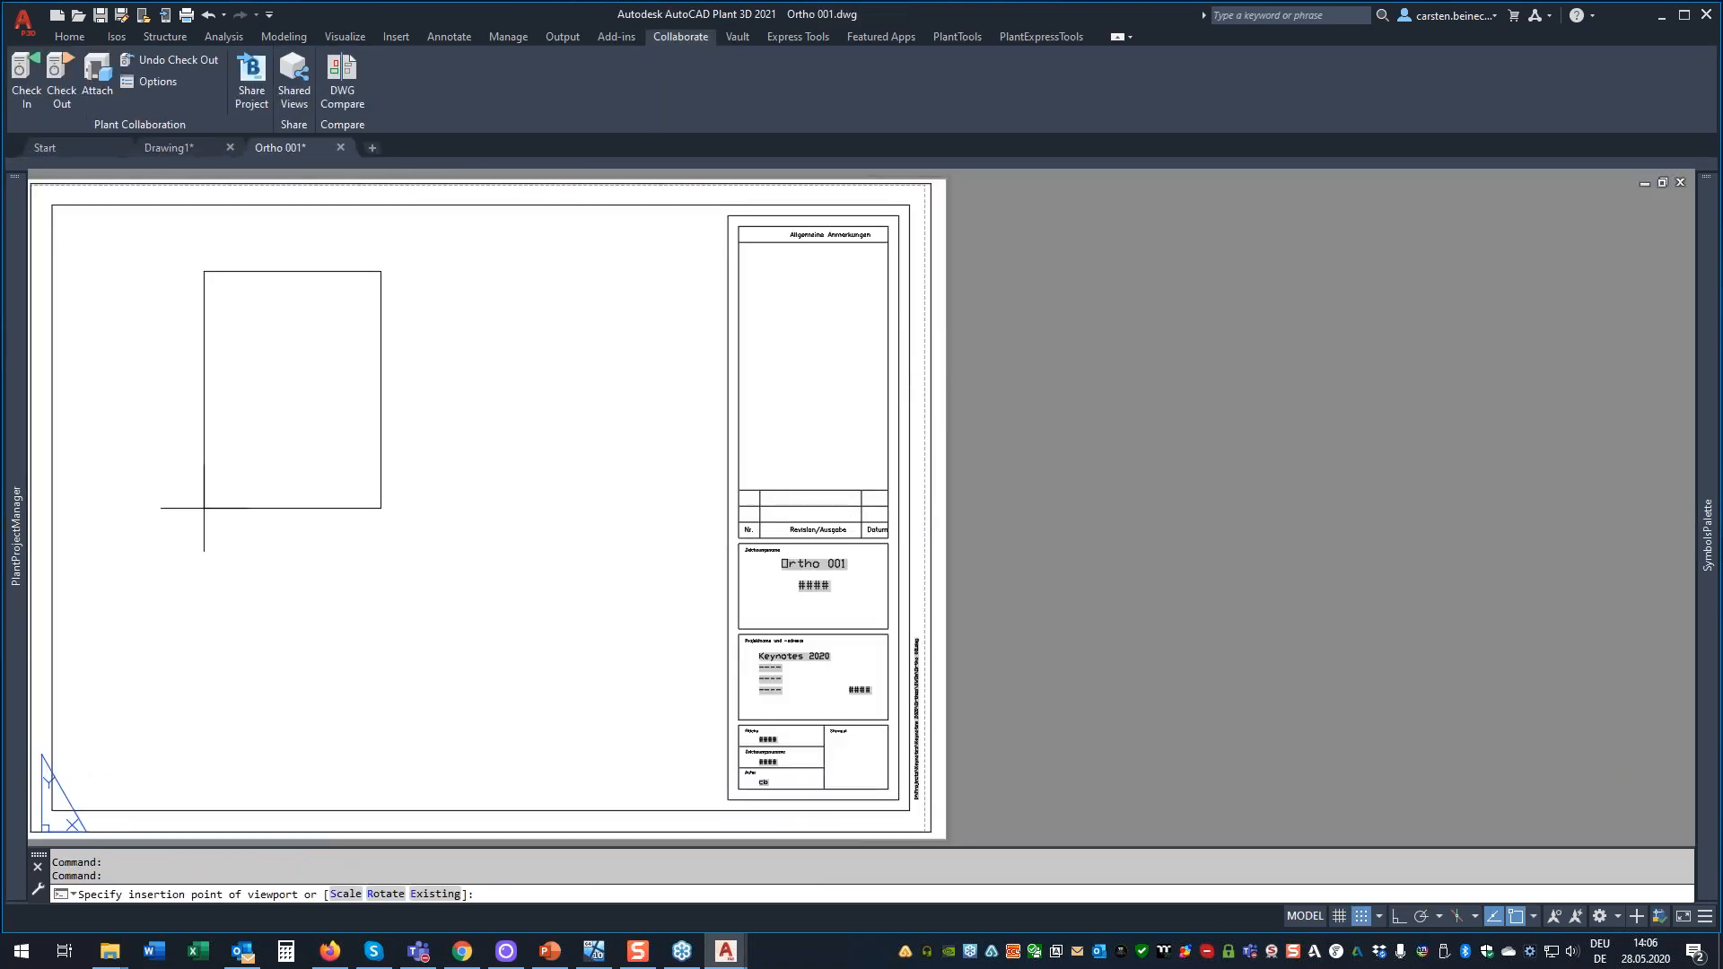
click(204, 508)
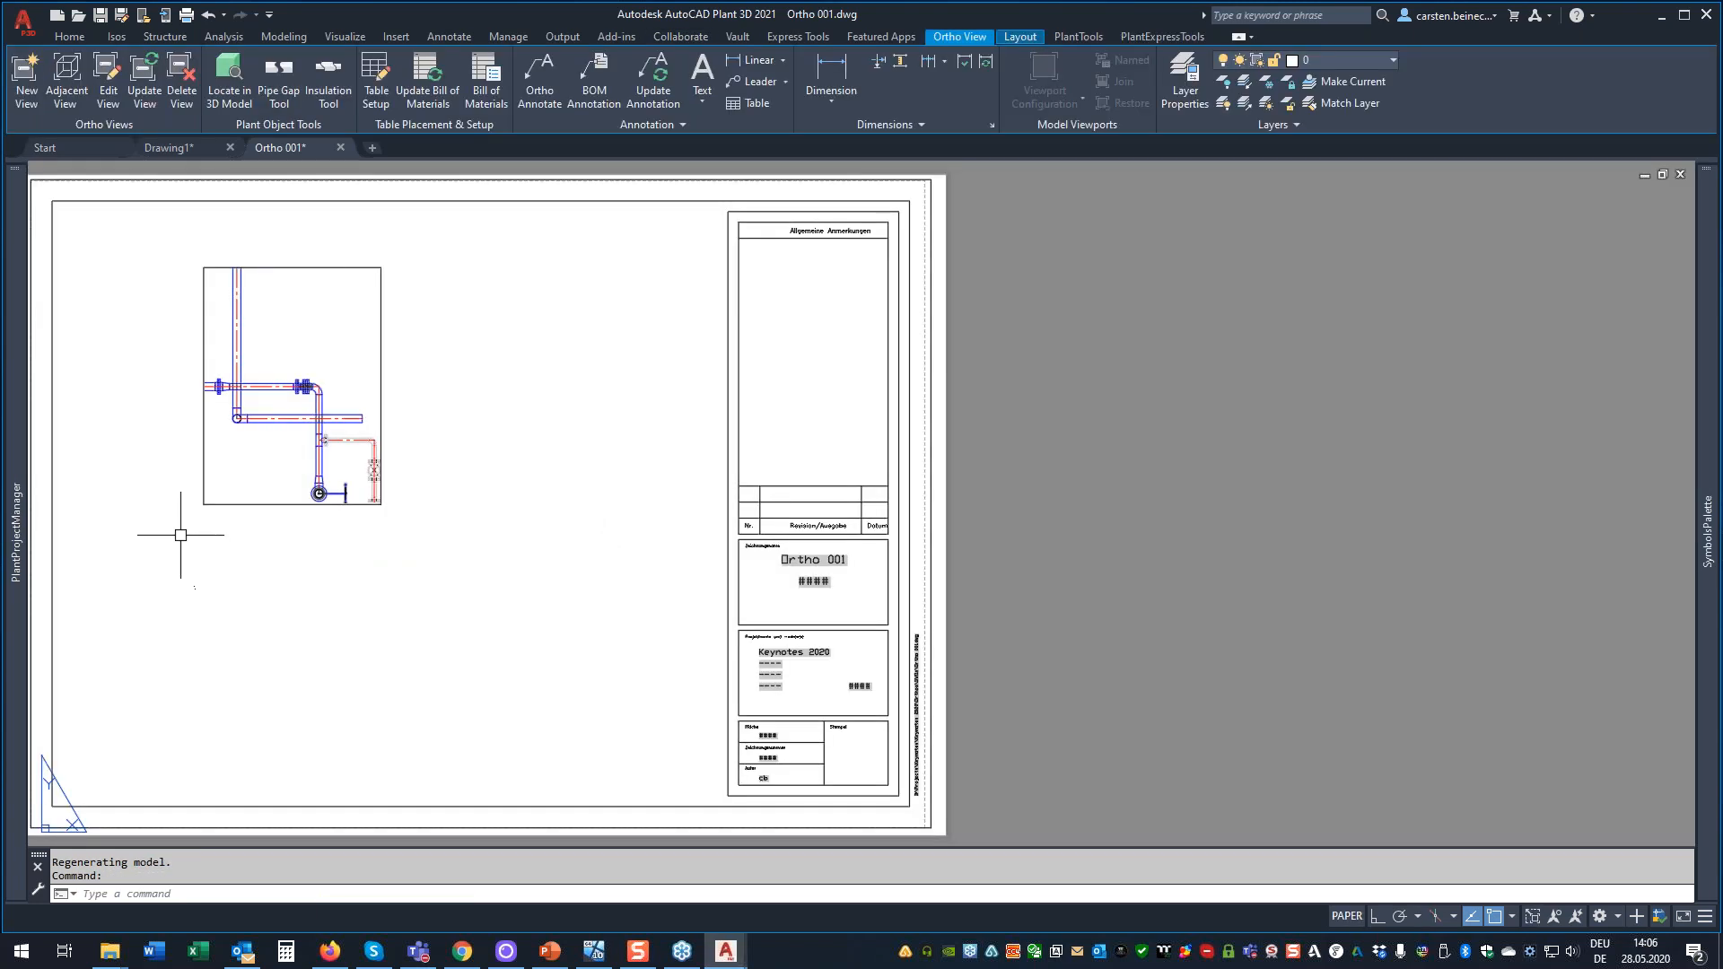
Change the drawing's global linetype scale with LTSCALE, trying 0.1 first and setting it to 0.3.
scroll(202, 440, up, 6)
scroll(660, 346, up, 3)
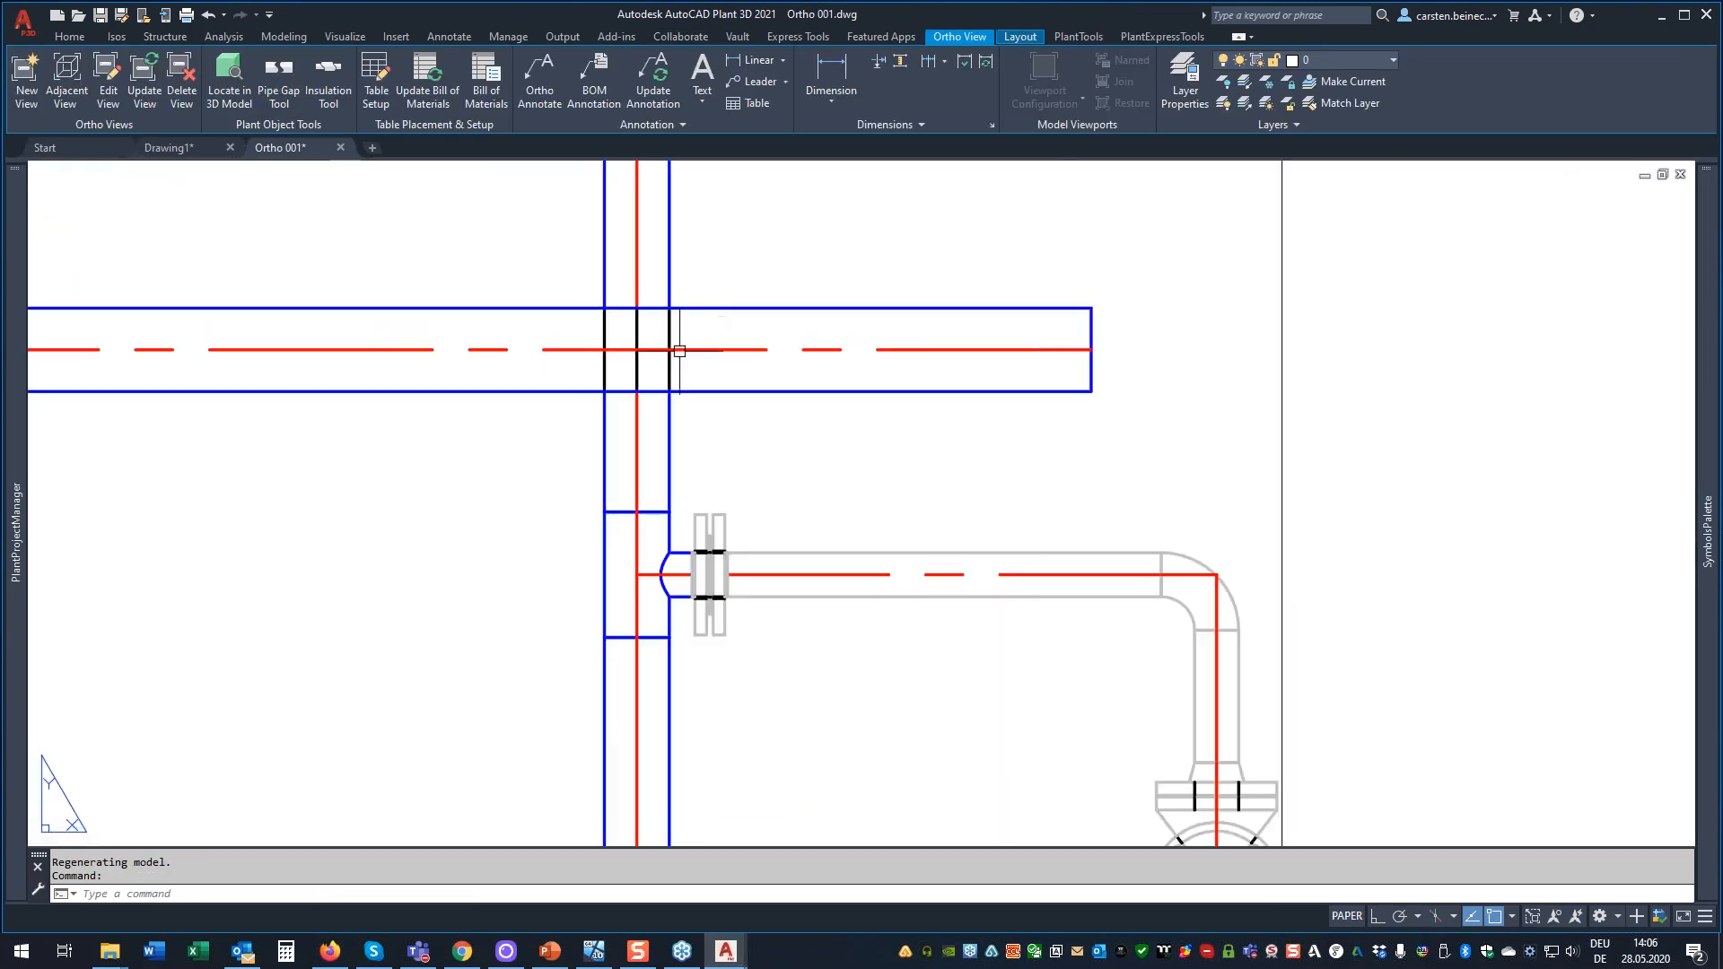
scroll(677, 418, down, 2)
scroll(678, 420, down, 5)
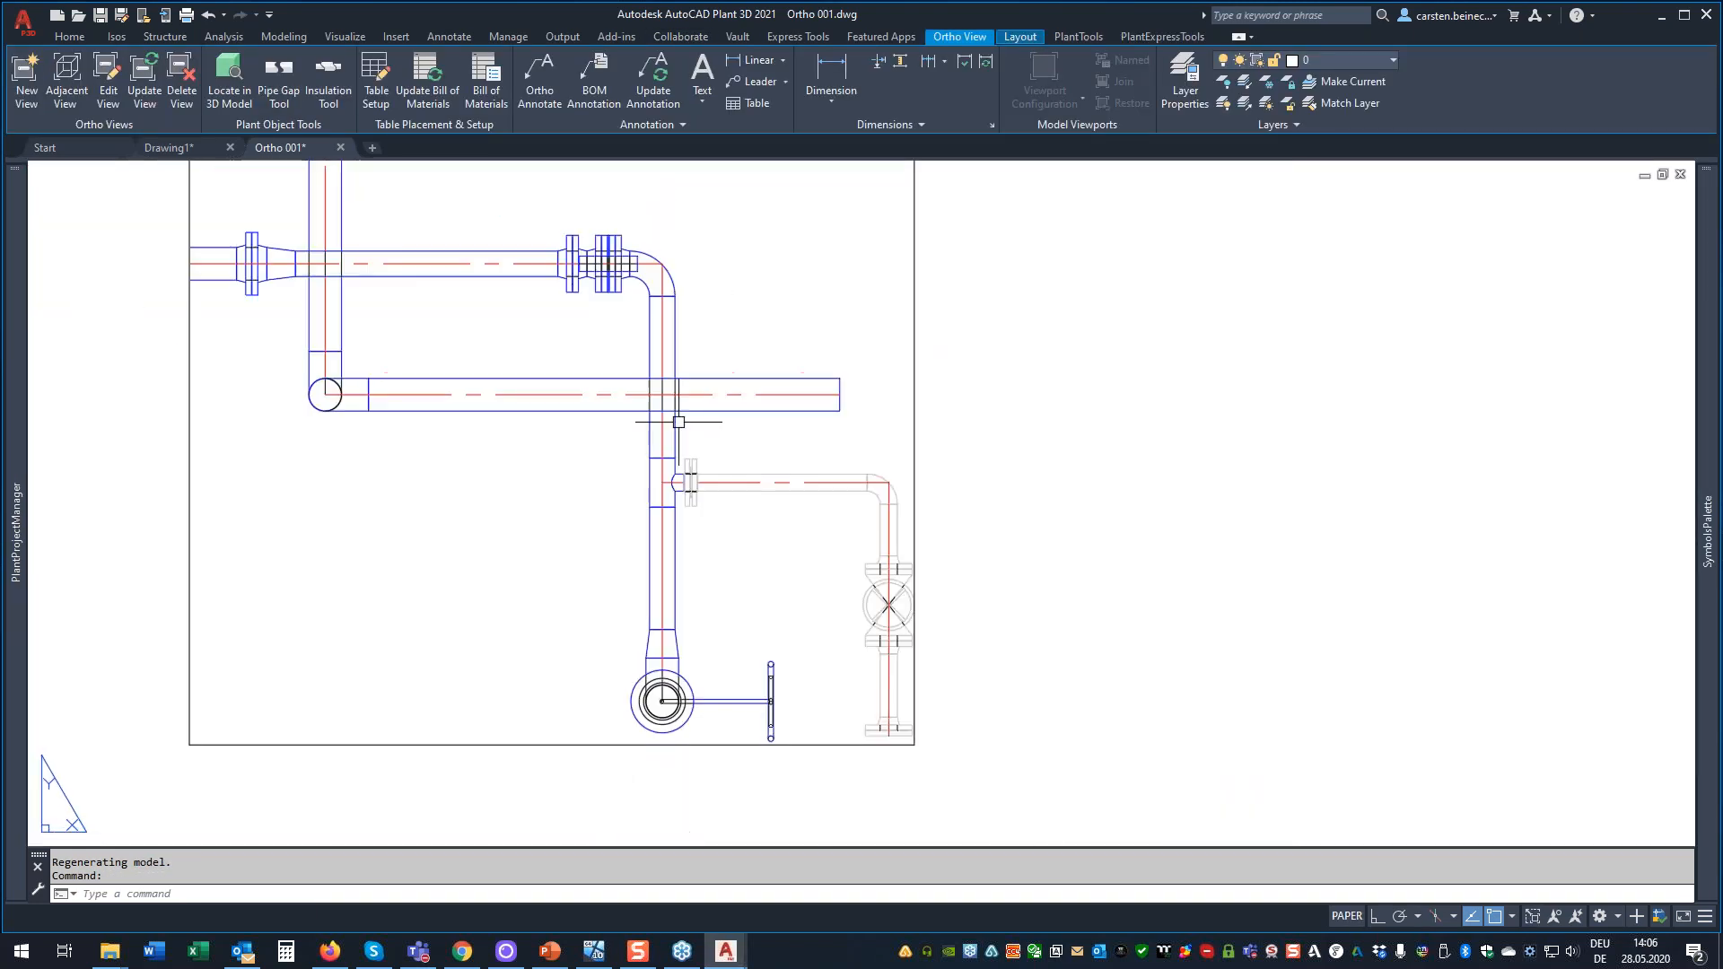
scroll(673, 394, up, 8)
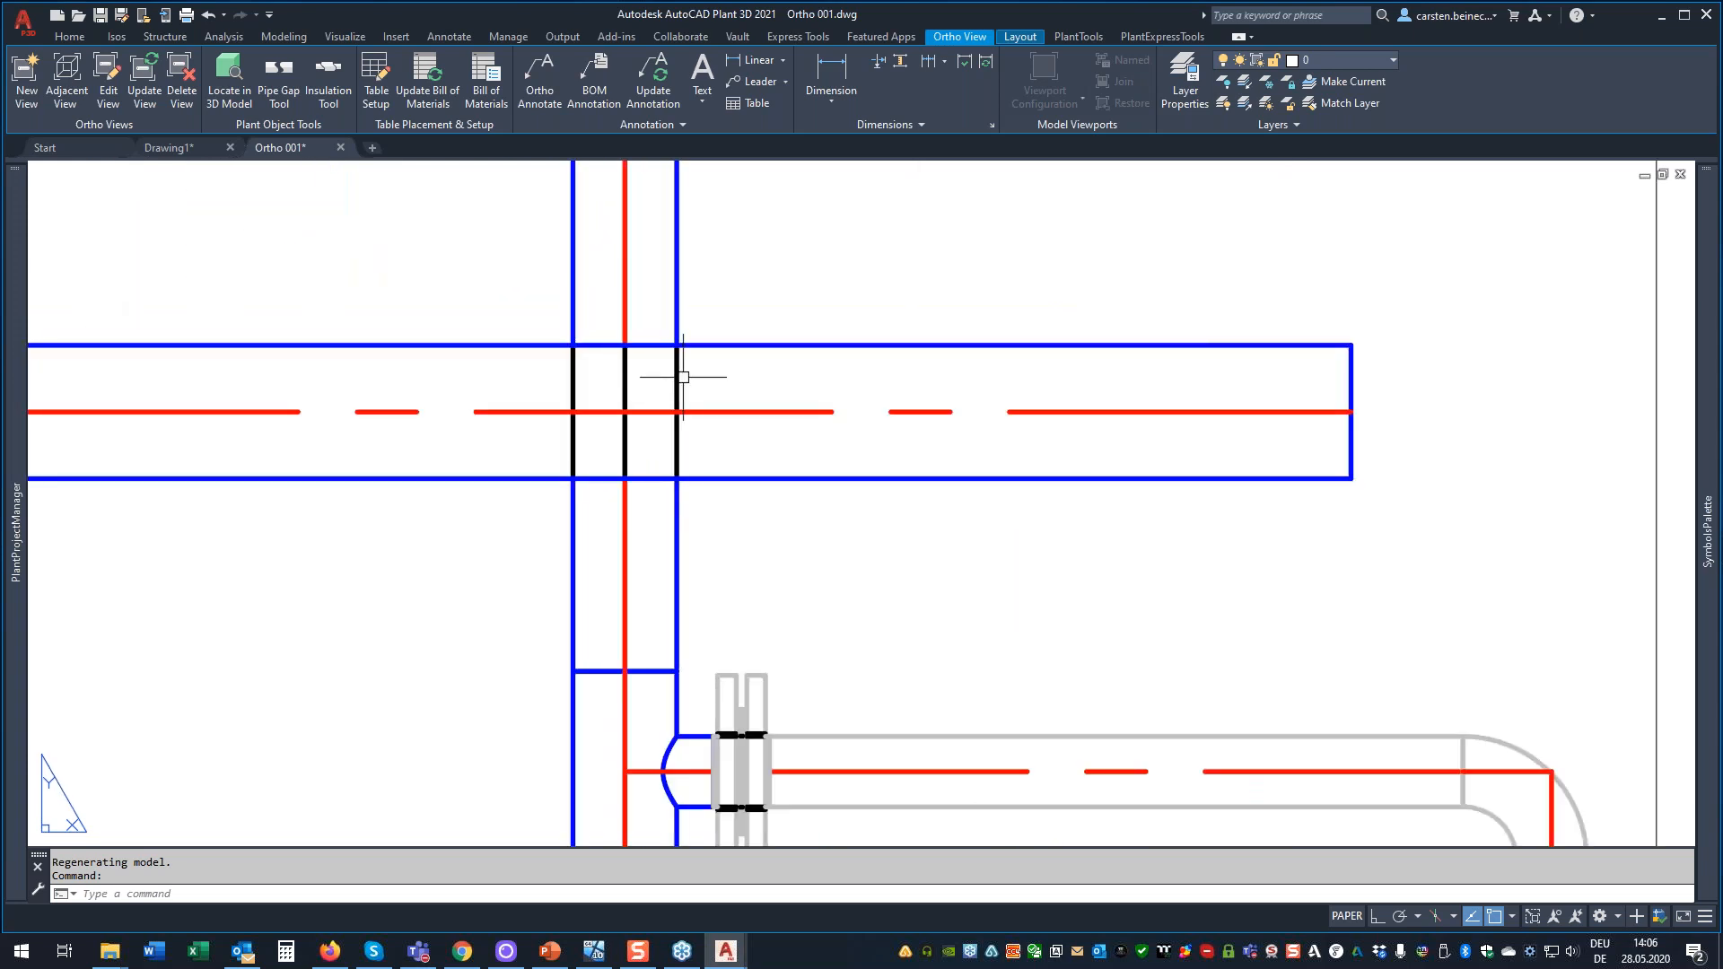
scroll(682, 379, down, 1)
text(ltsc)
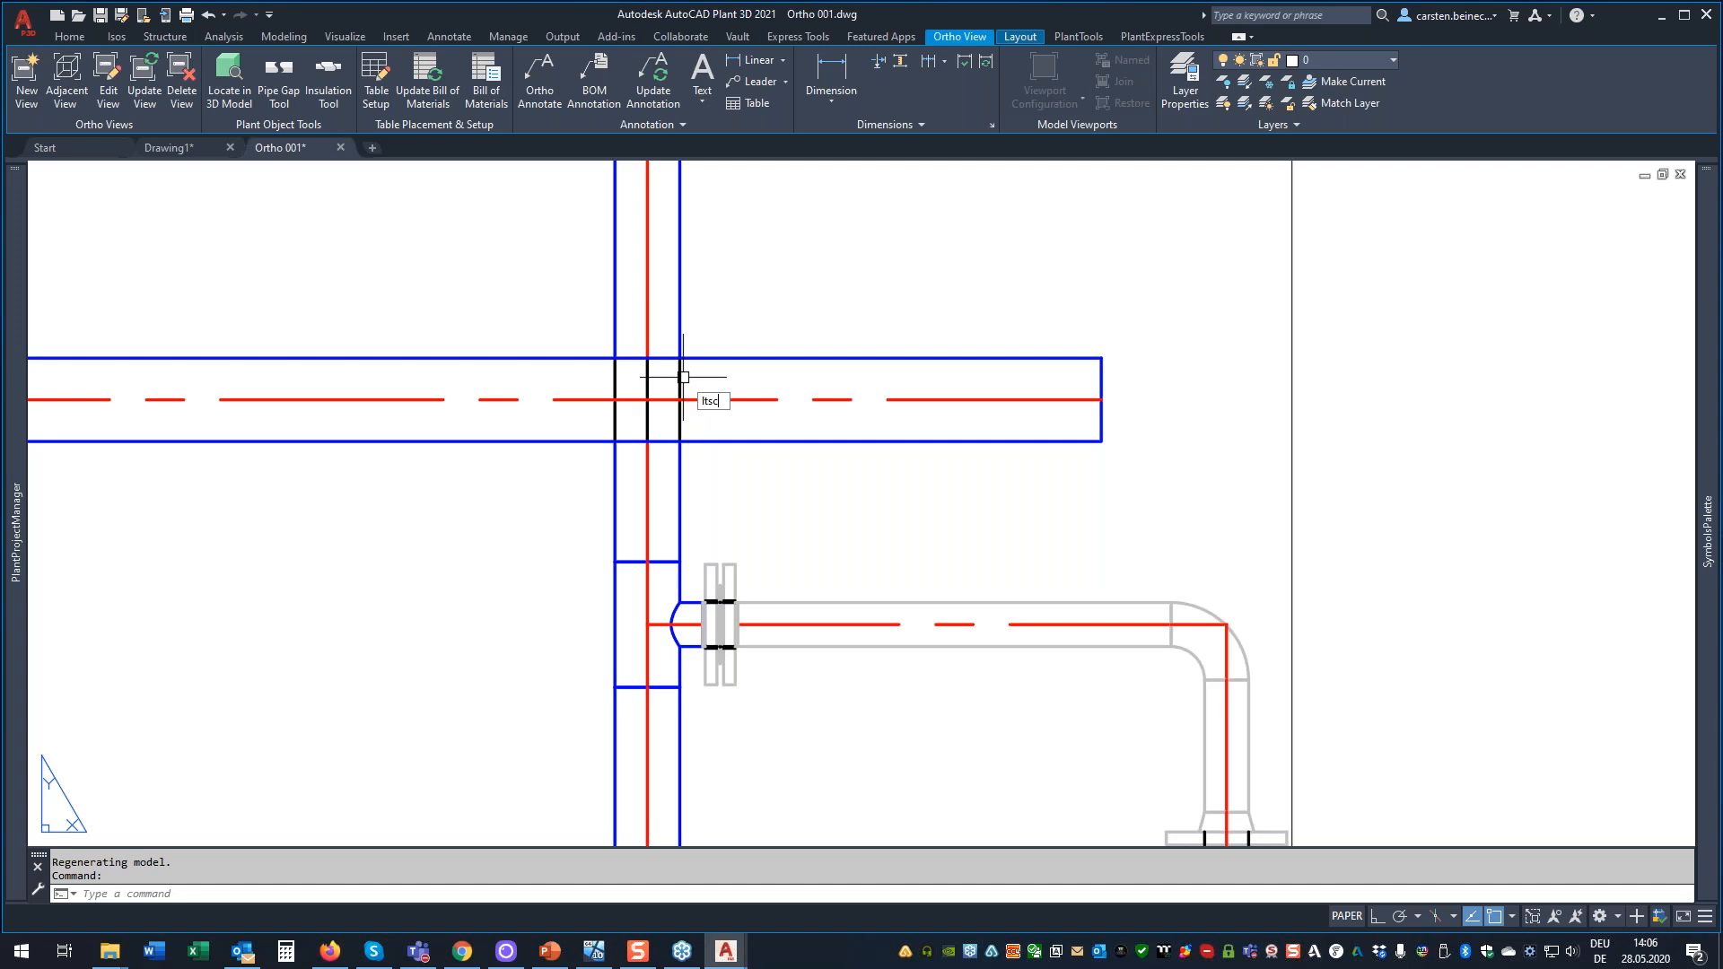
text(a)
key(Return)
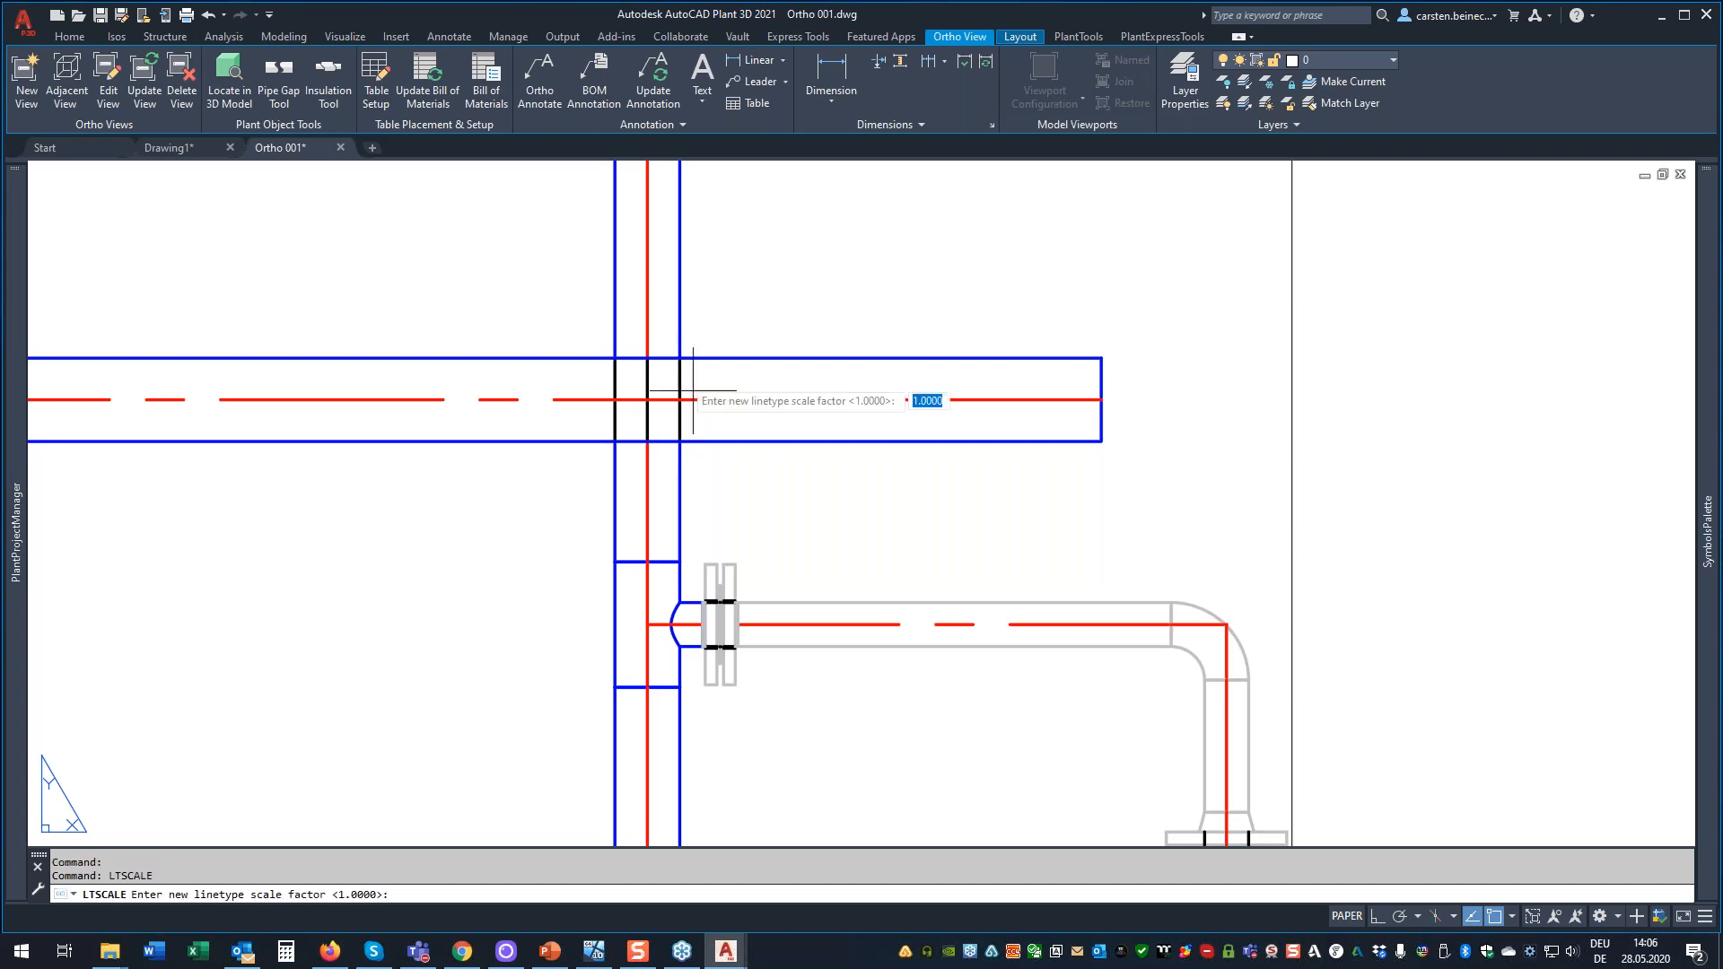
text(0.1)
key(Return)
key(Return)
text(0.3)
key(Return)
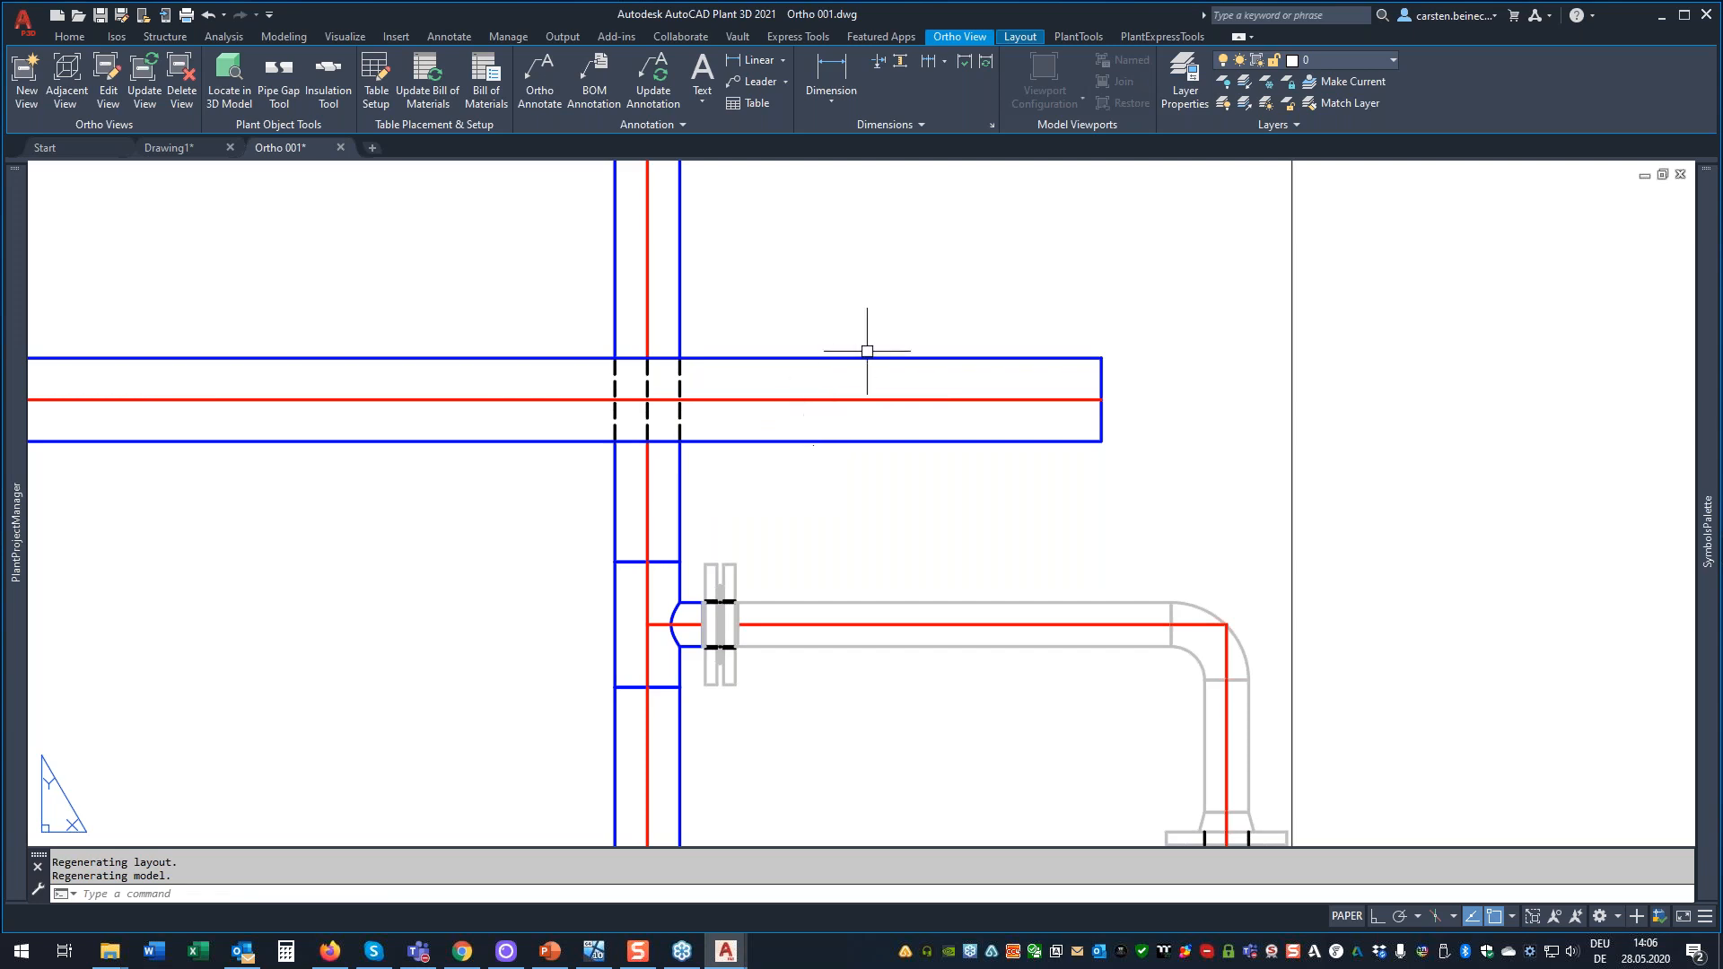
Edit the placed ortho view to use Solid Line Insulation and regenerate it on the sheet.
scroll(870, 354, down, 2)
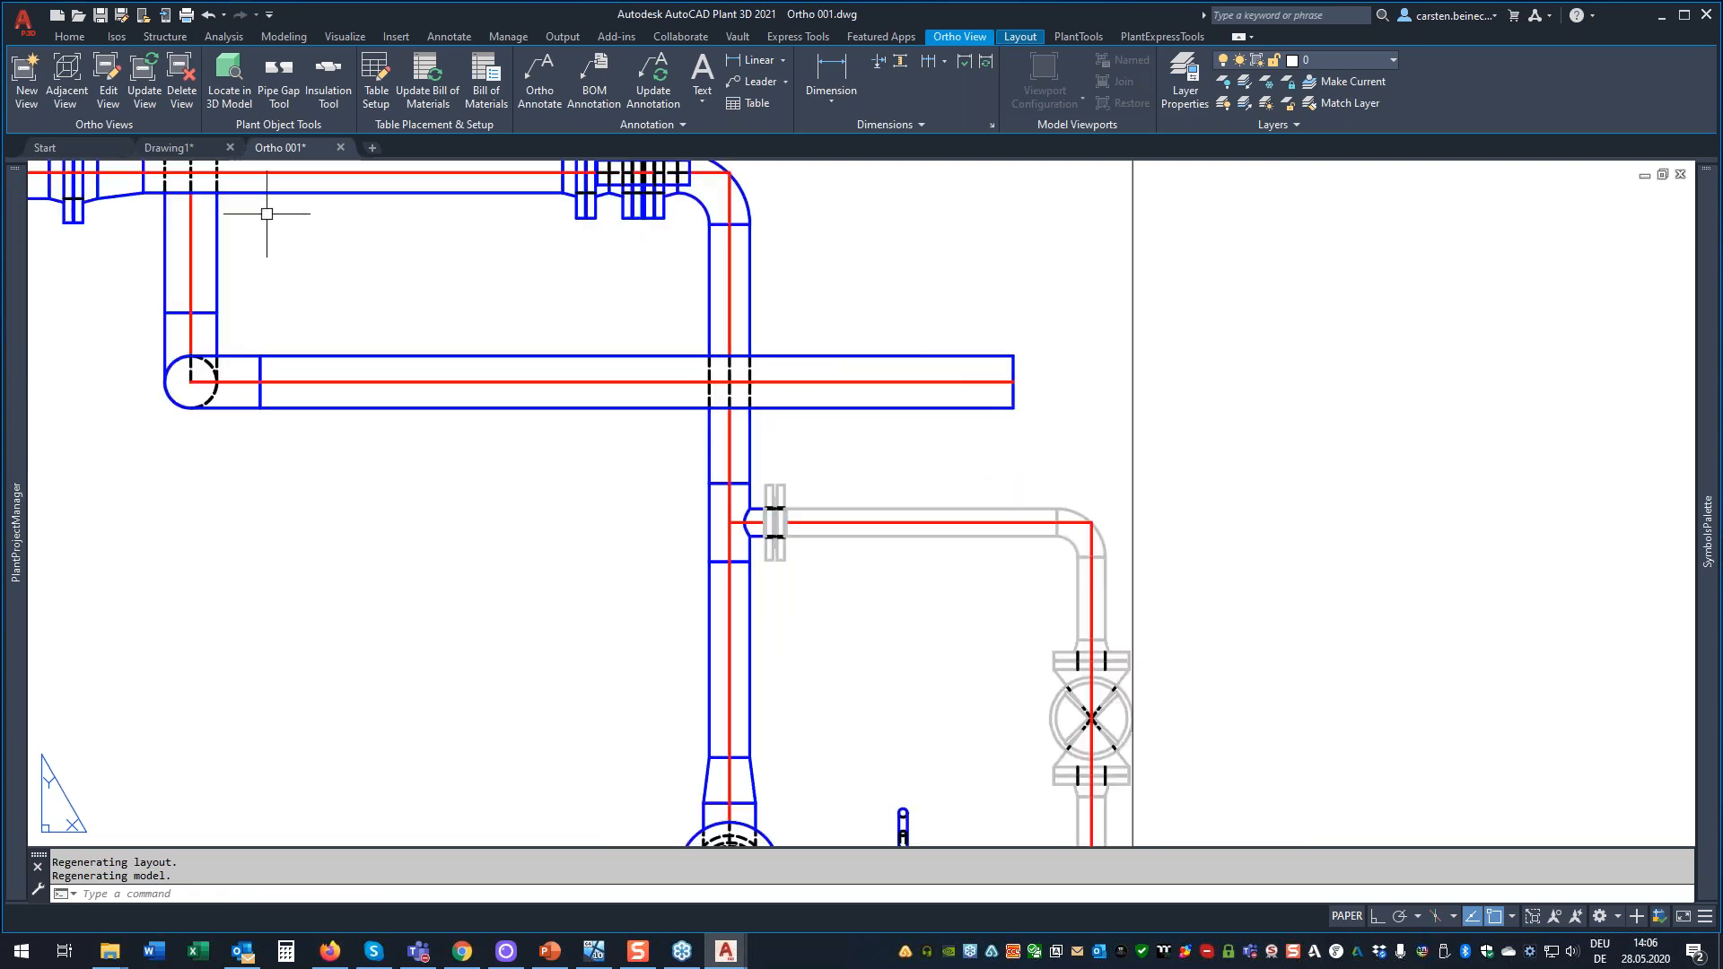
click(109, 79)
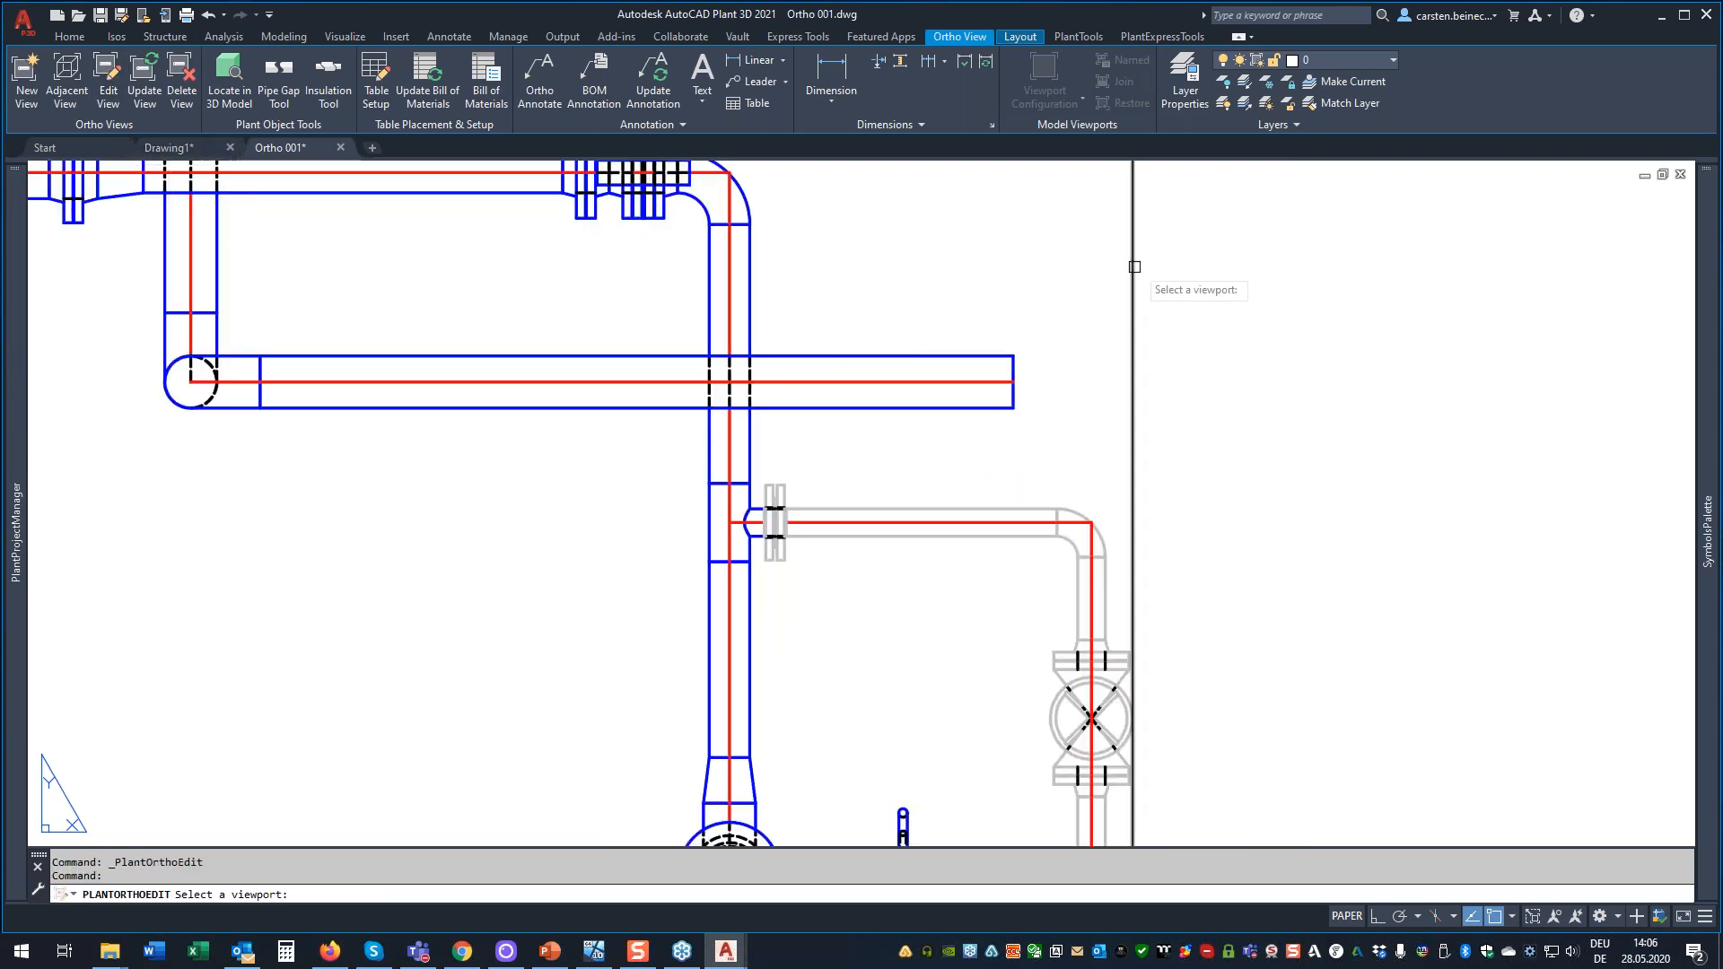
click(1132, 266)
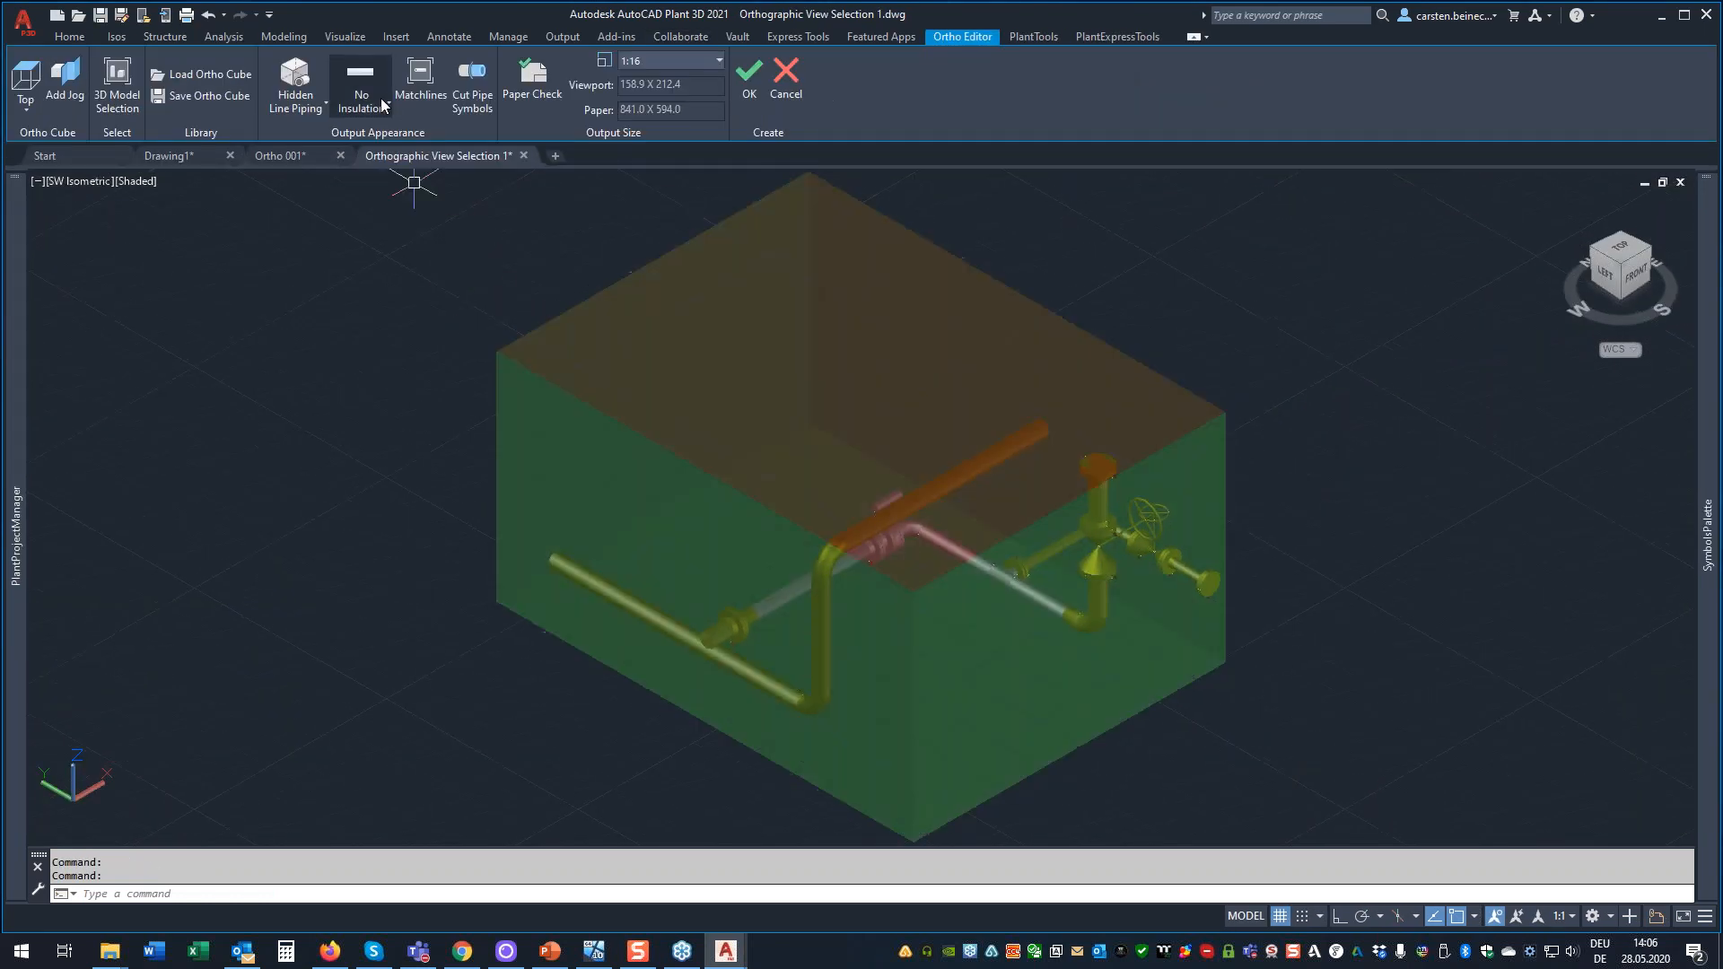
click(380, 98)
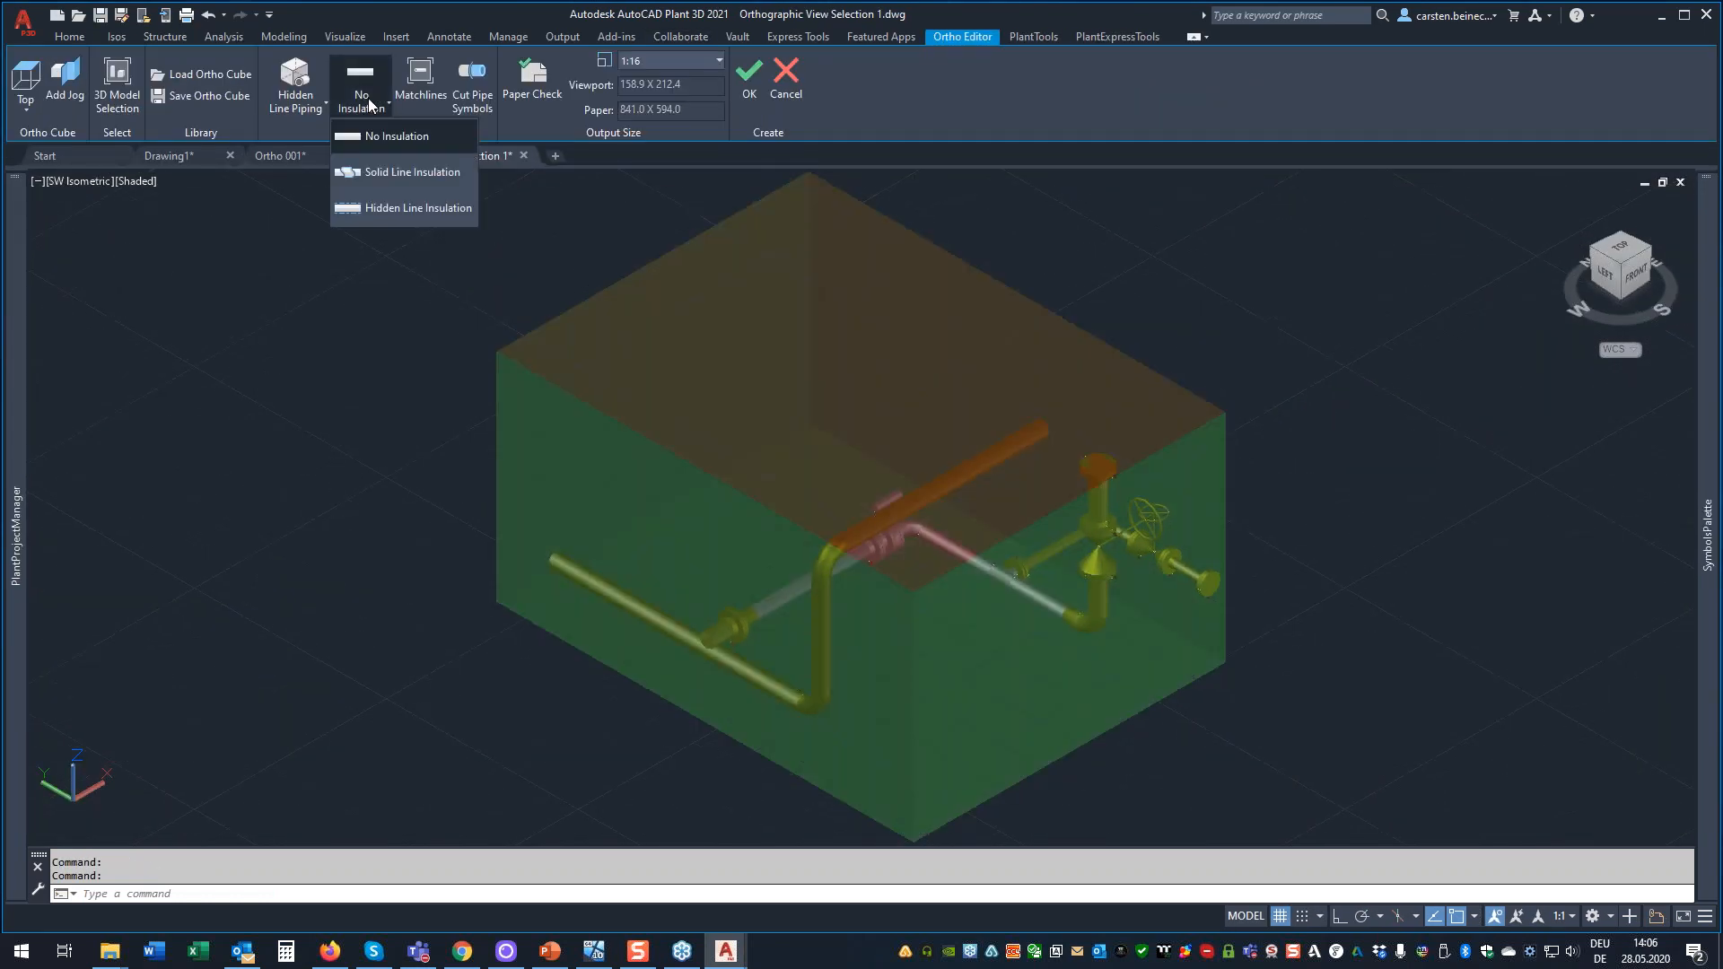
click(362, 169)
click(771, 73)
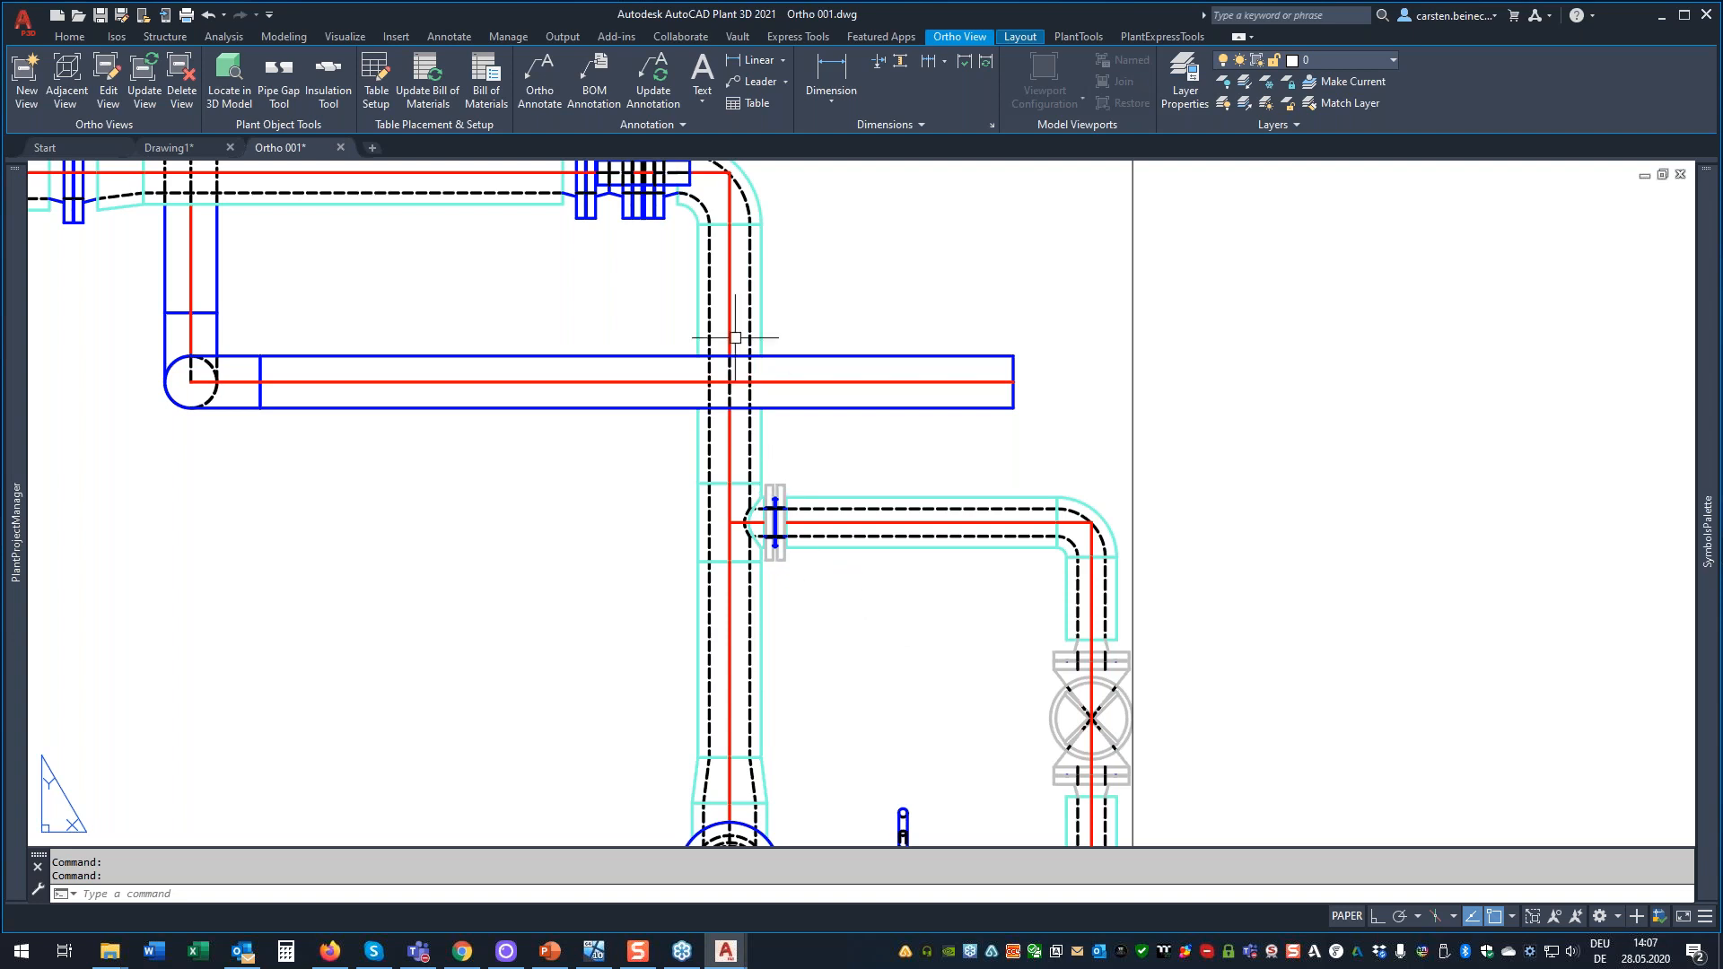
Edit the placed ortho view, try Hidden Line Insulation, then return it to Solid Line Insulation and regenerate it on the sheet.
click(107, 78)
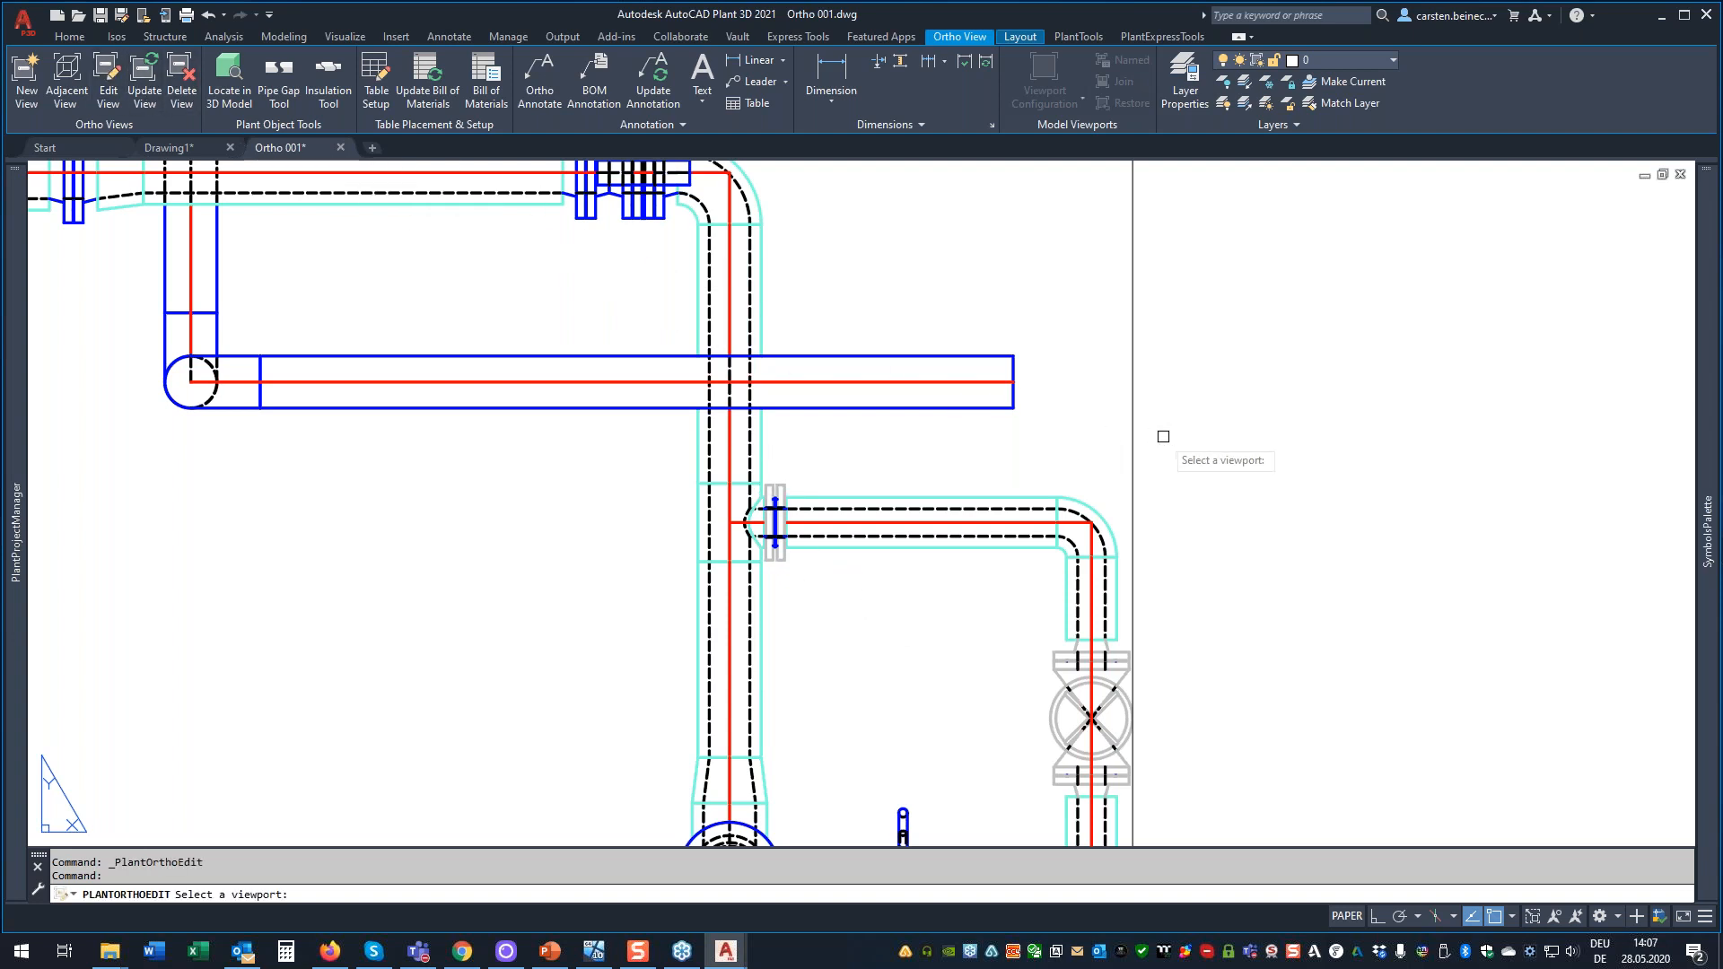
click(1132, 411)
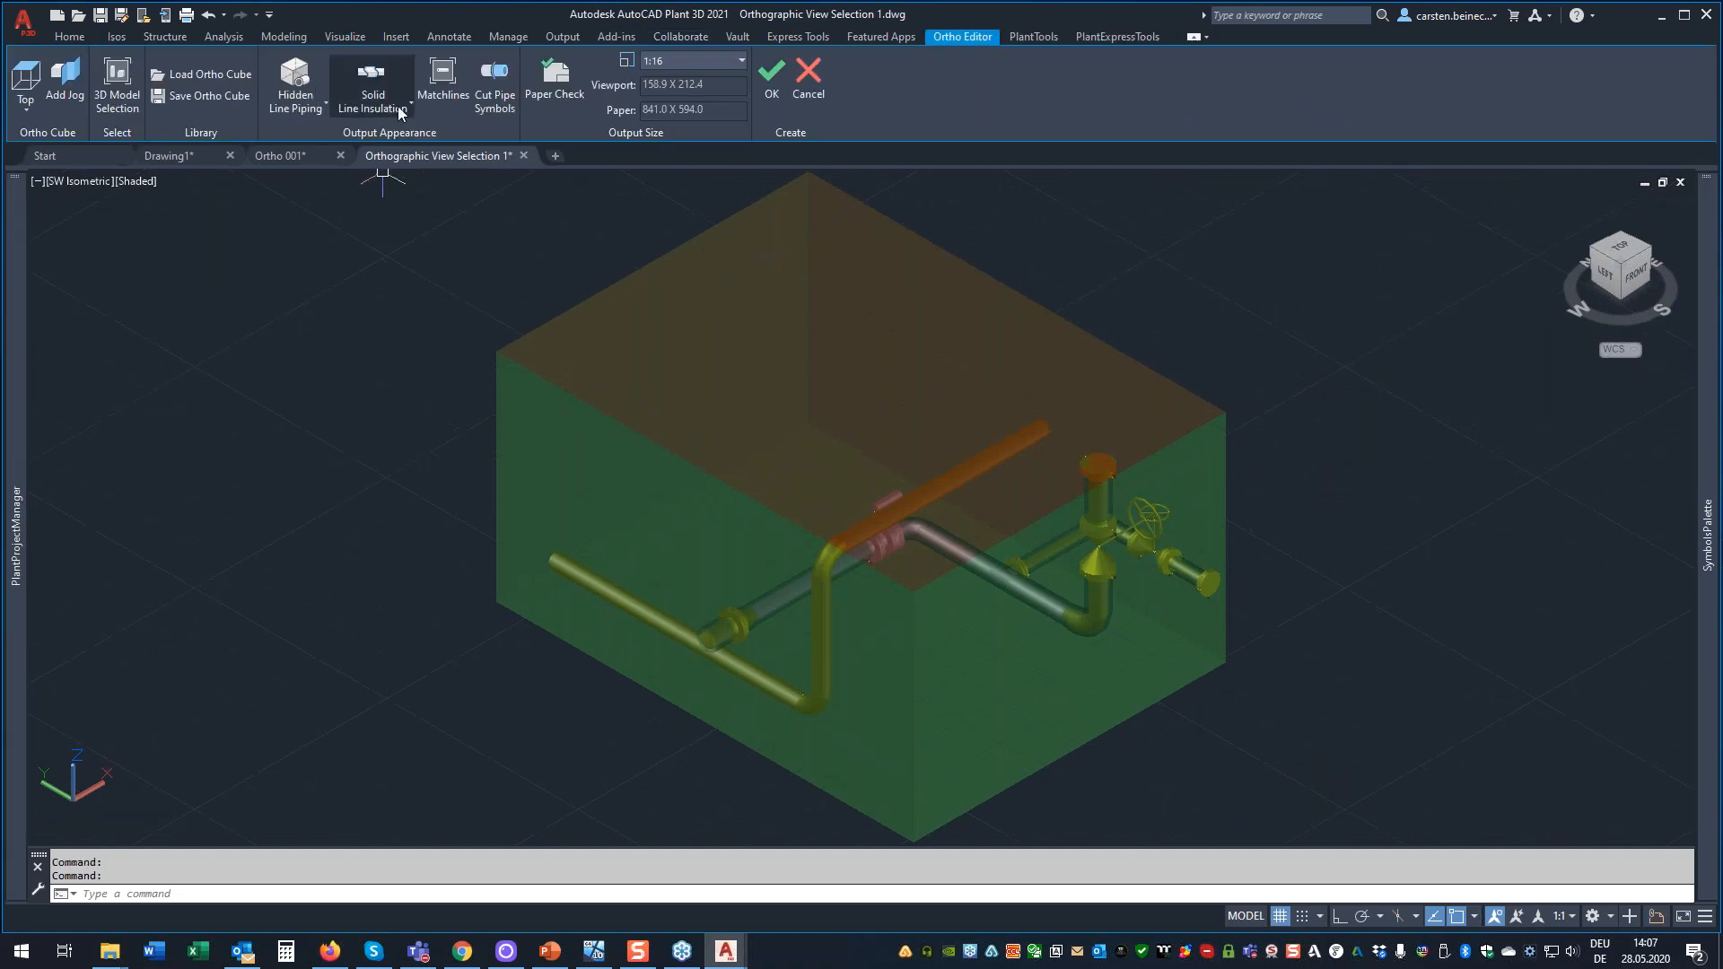
click(396, 106)
click(413, 207)
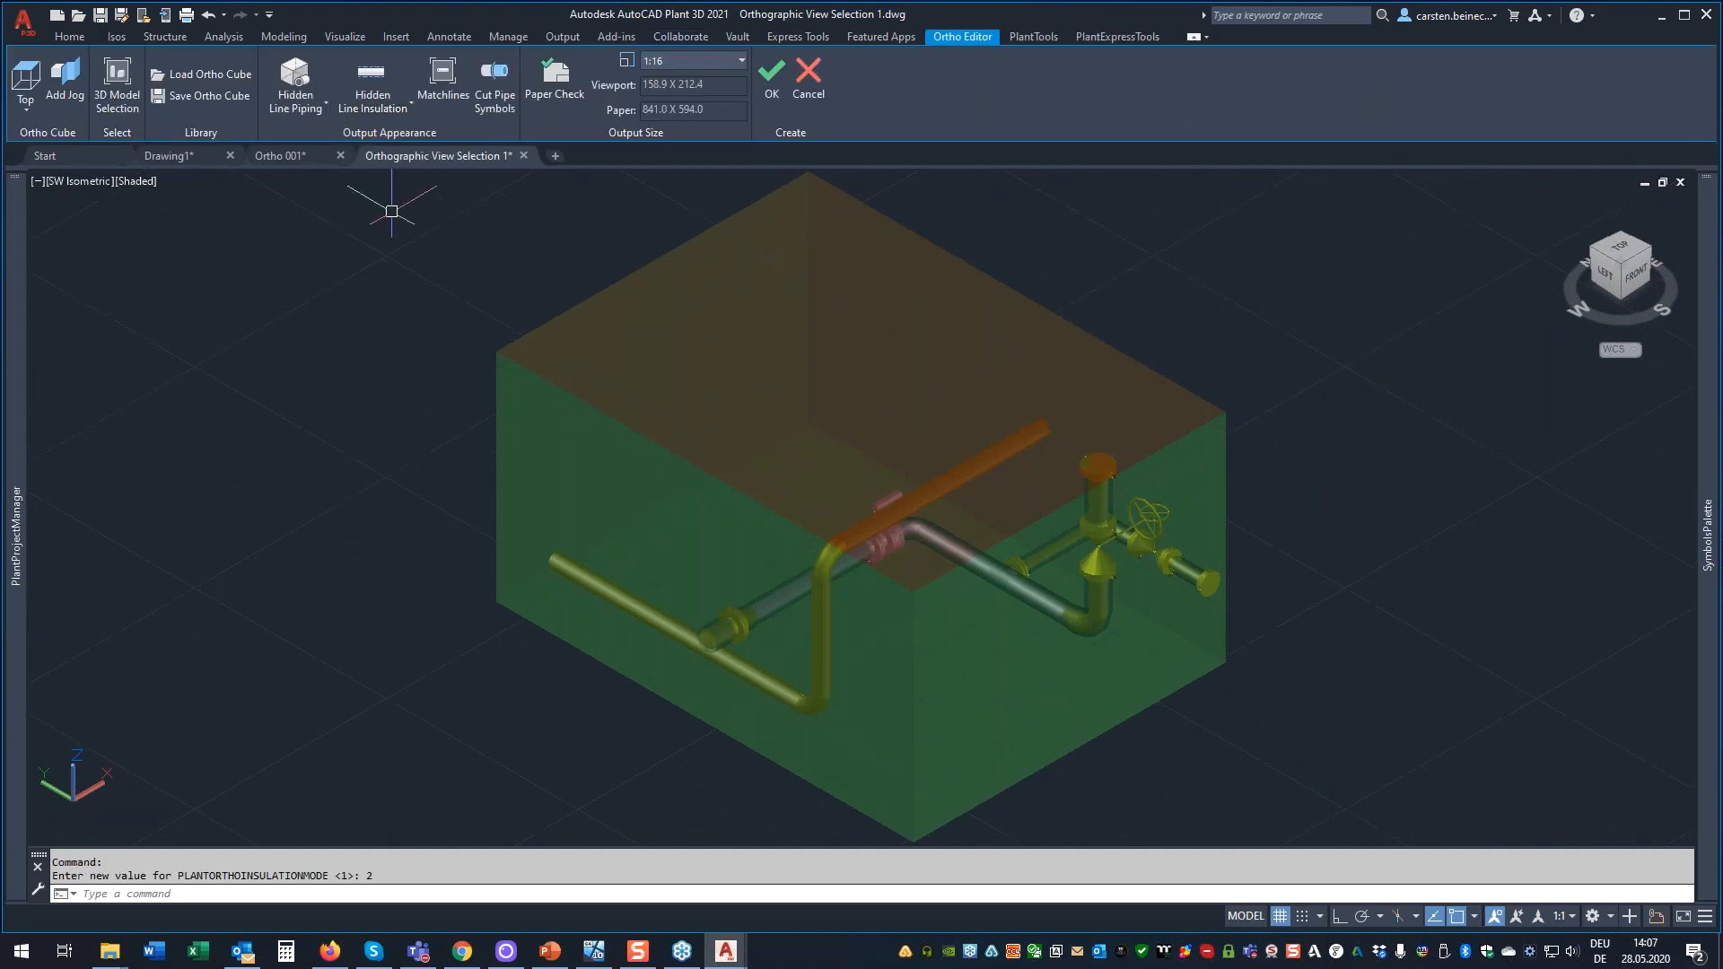
click(396, 106)
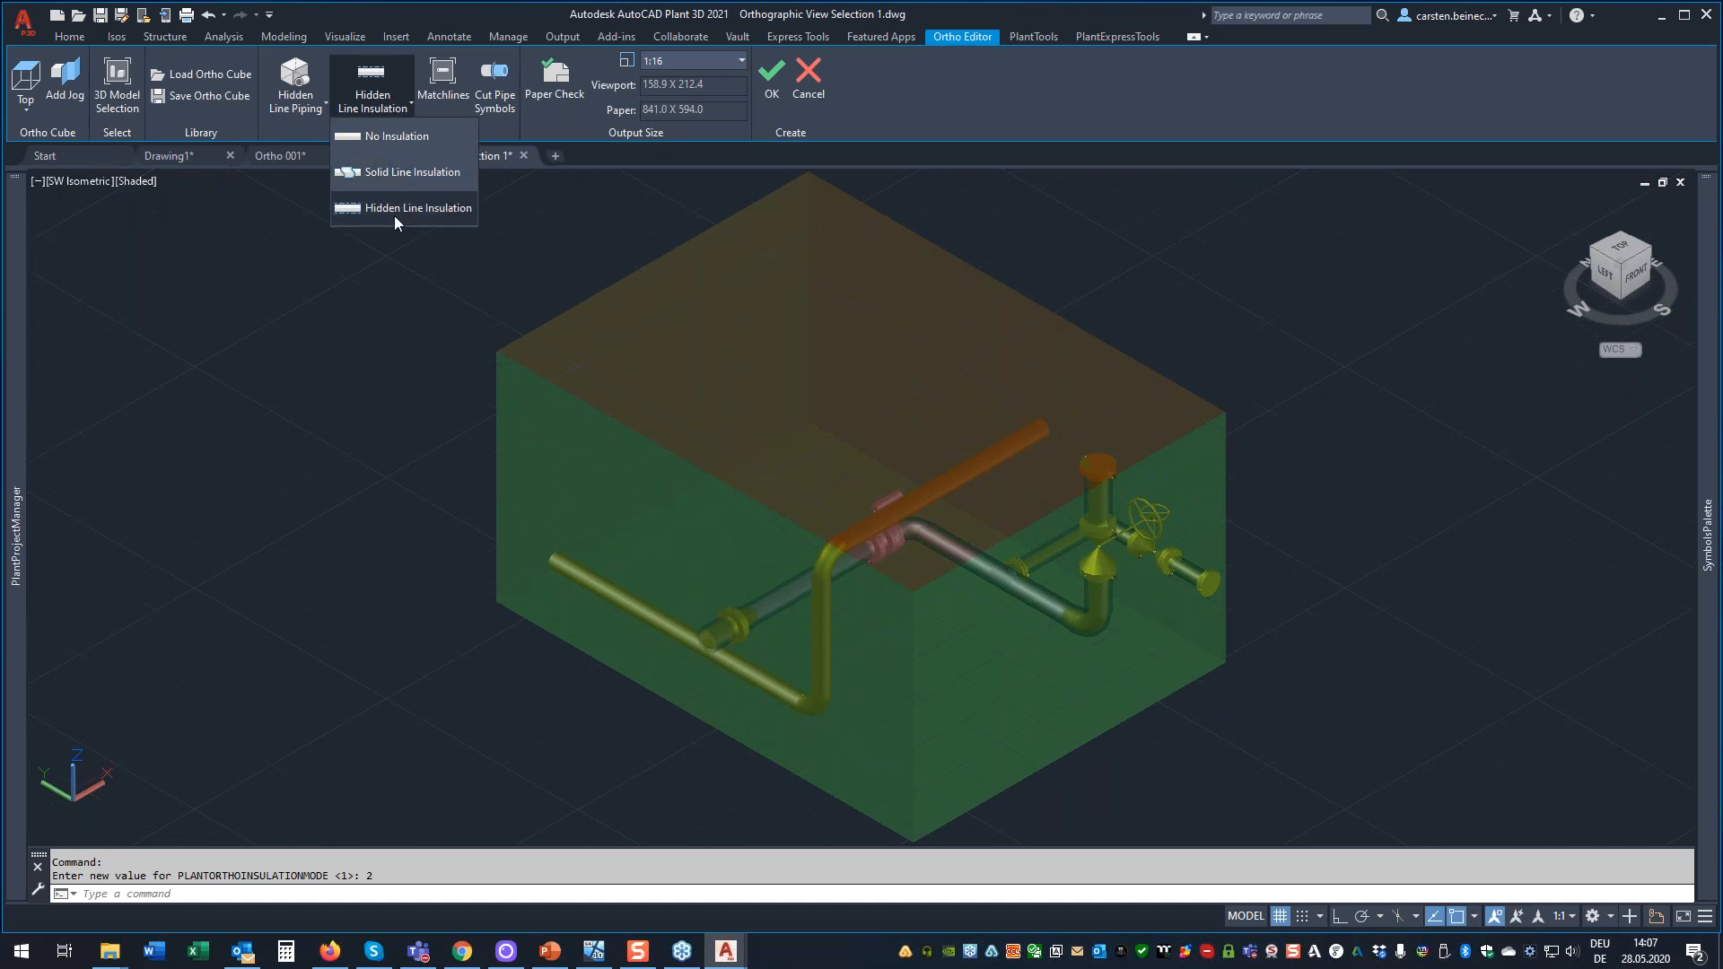
click(404, 171)
click(773, 81)
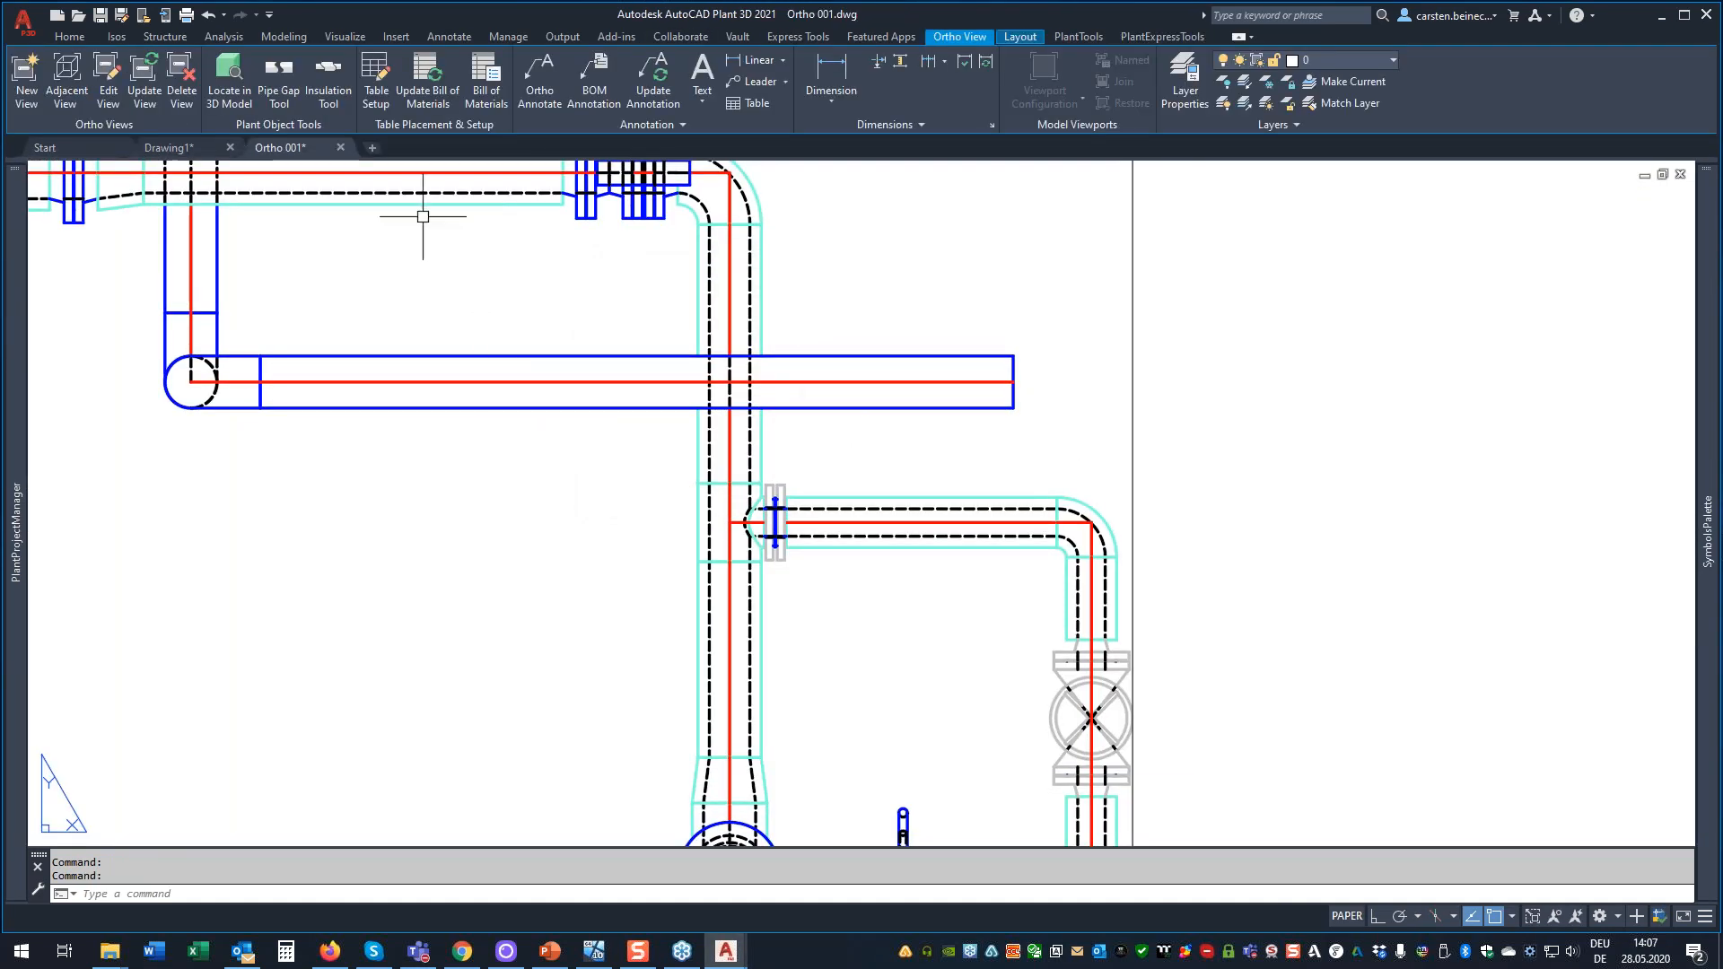
Edit the placed ortho view to use Hidden Line Insulation and regenerate it on the sheet.
click(111, 75)
click(1133, 329)
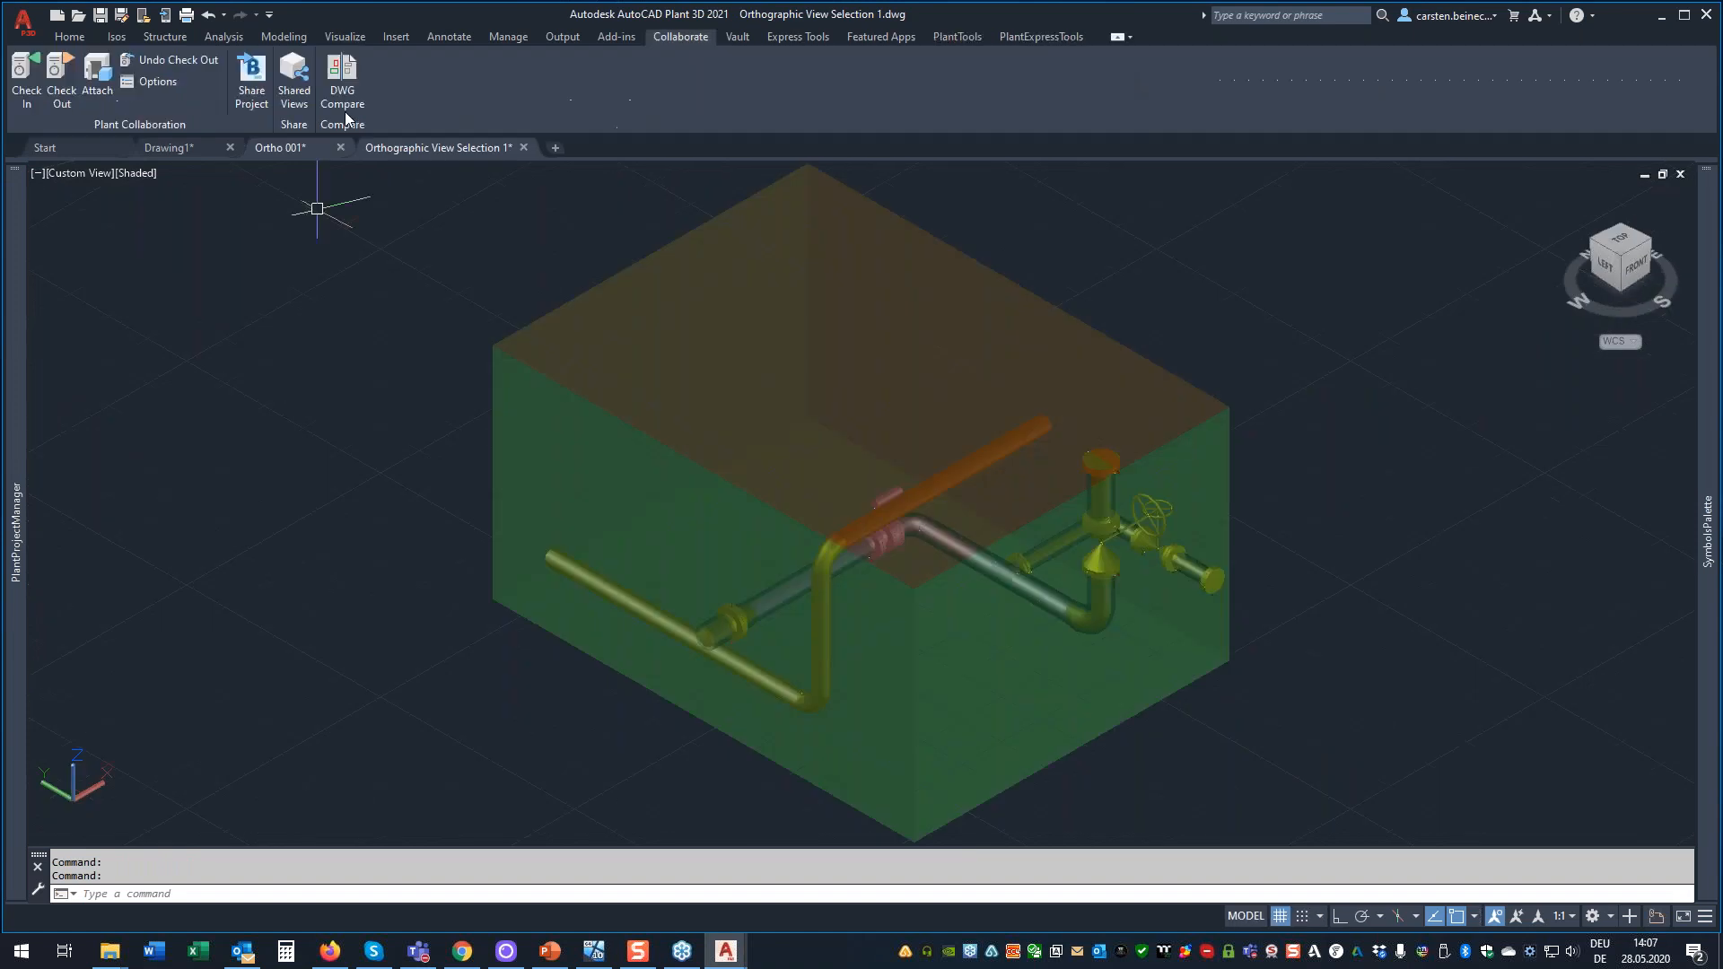
click(394, 97)
click(392, 207)
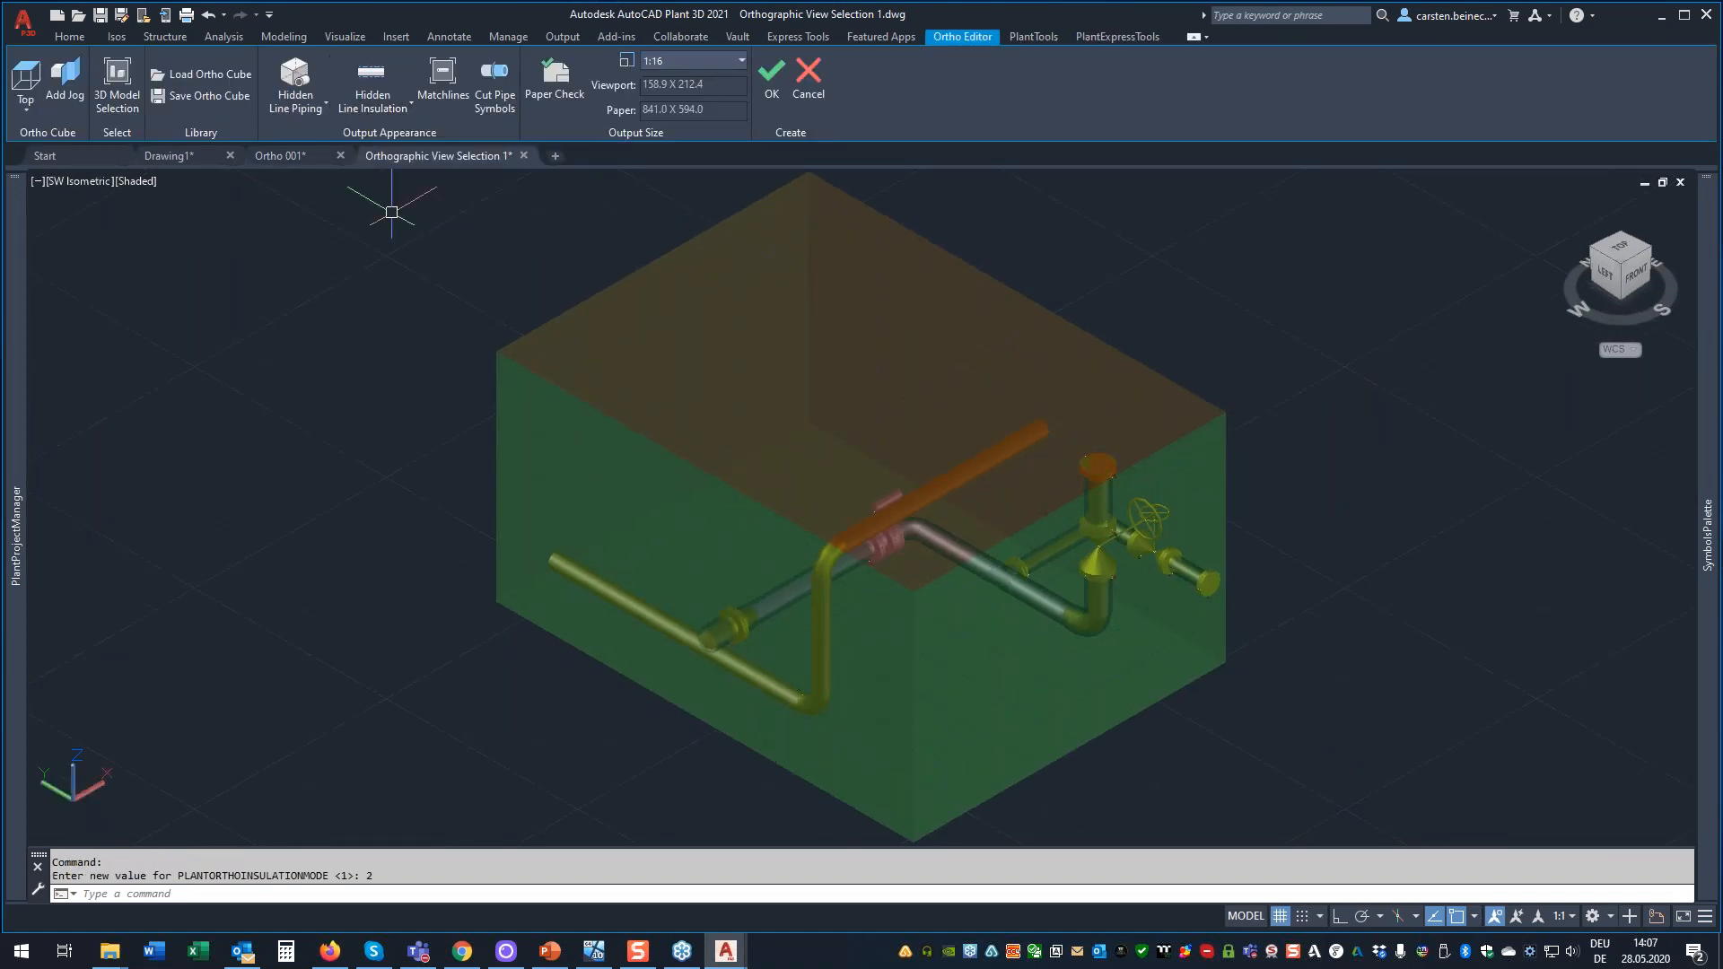
click(772, 76)
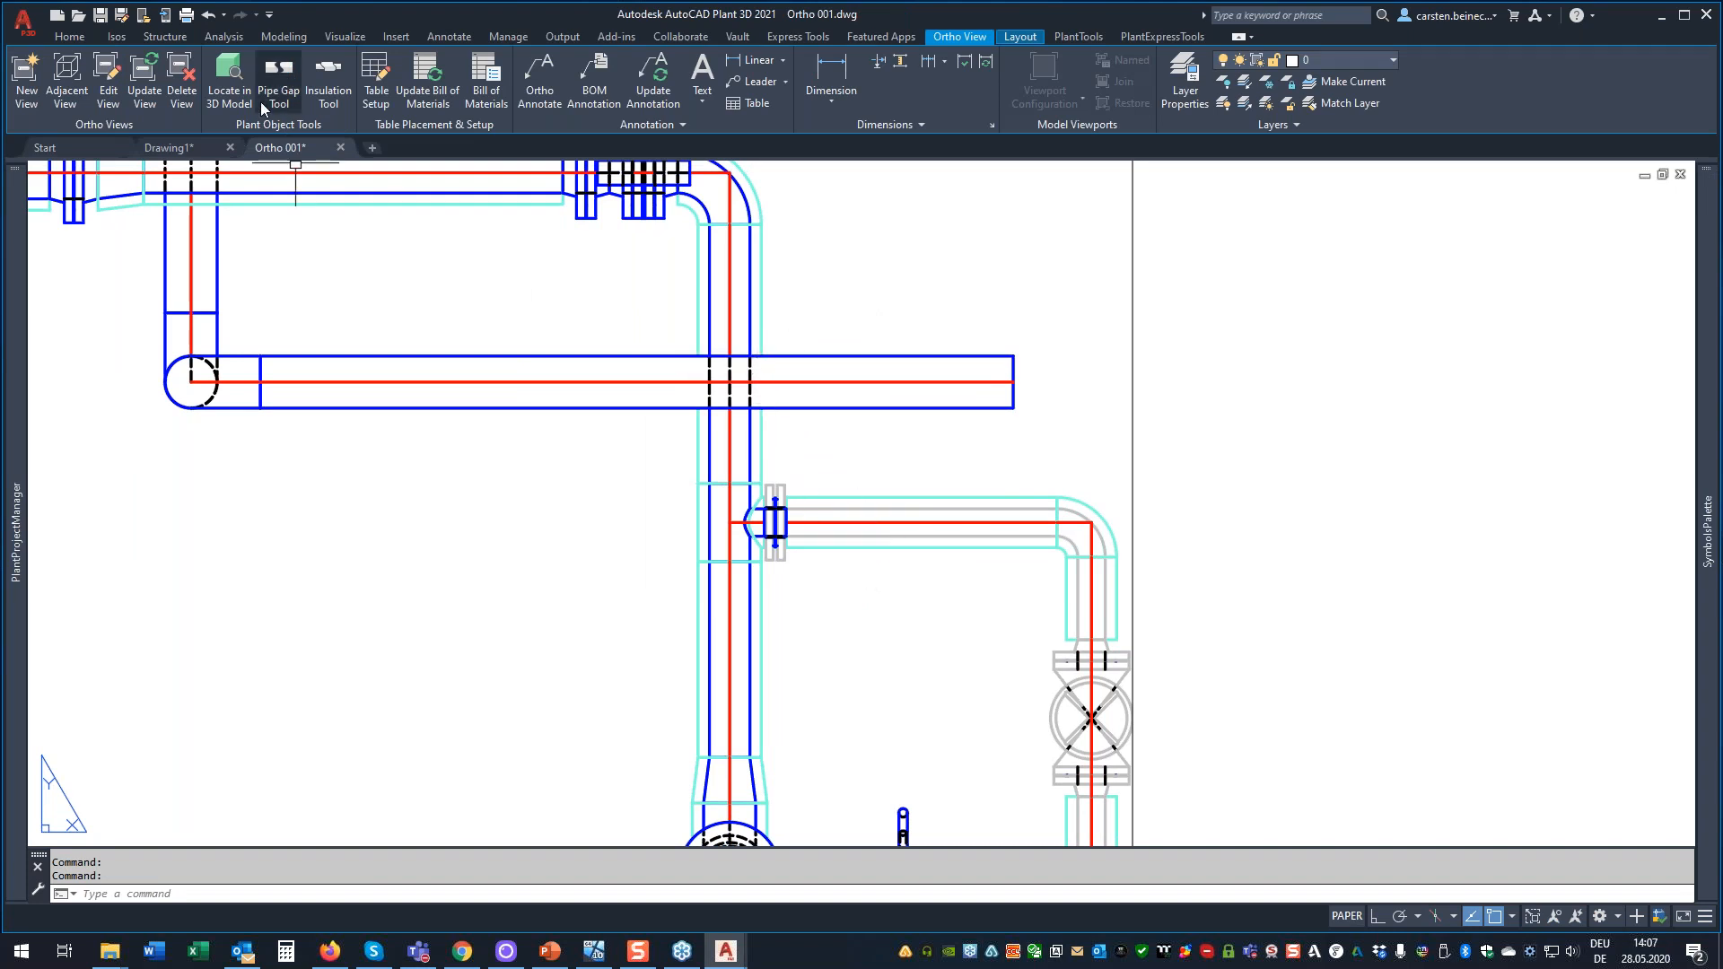
Edit the ortho view to use No Hidden Lines together with Hidden Line Insulation and regenerate it on the sheet.
click(107, 85)
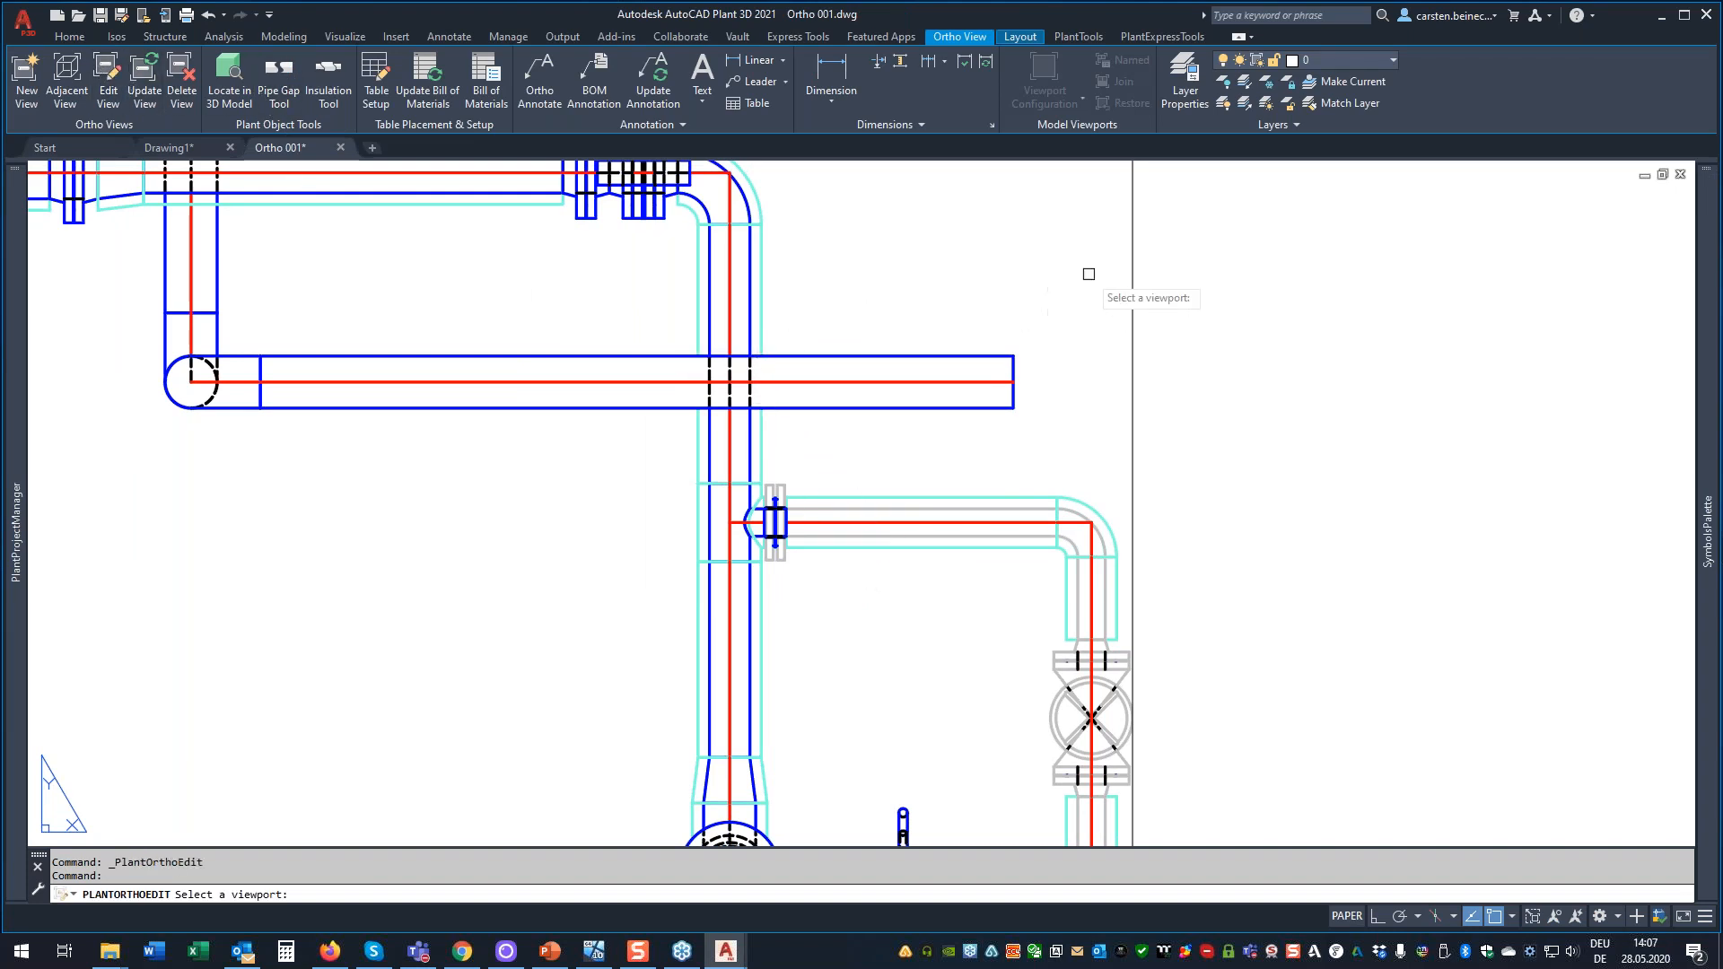
click(1131, 232)
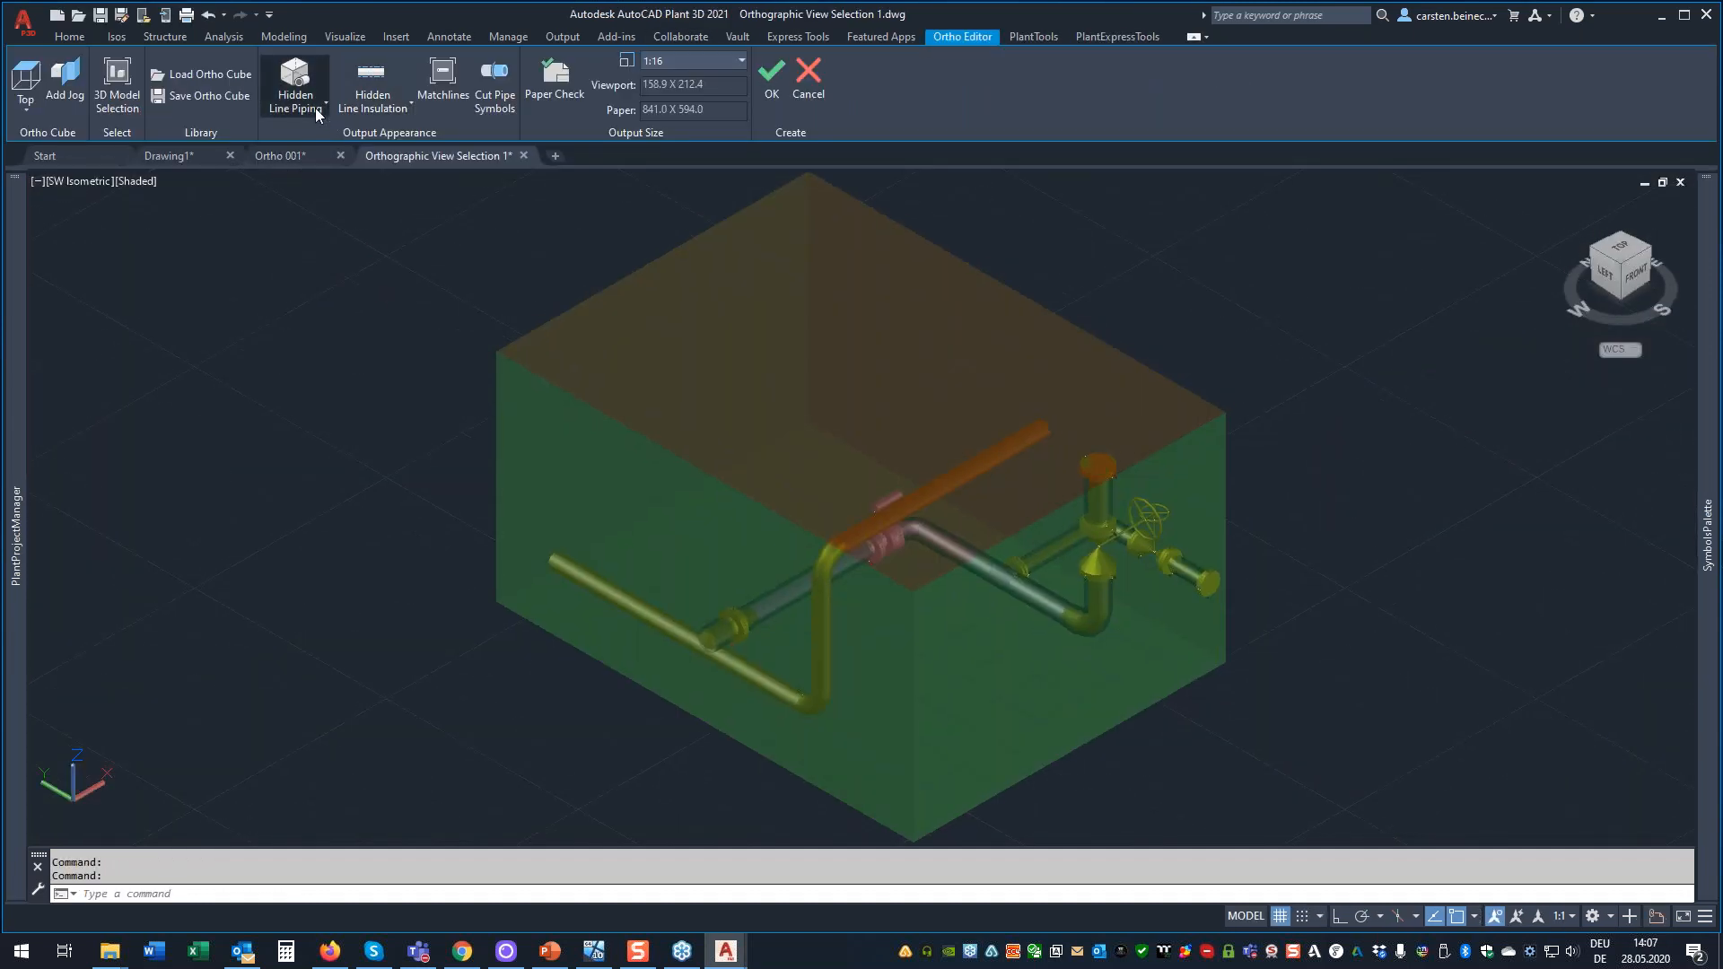
click(315, 107)
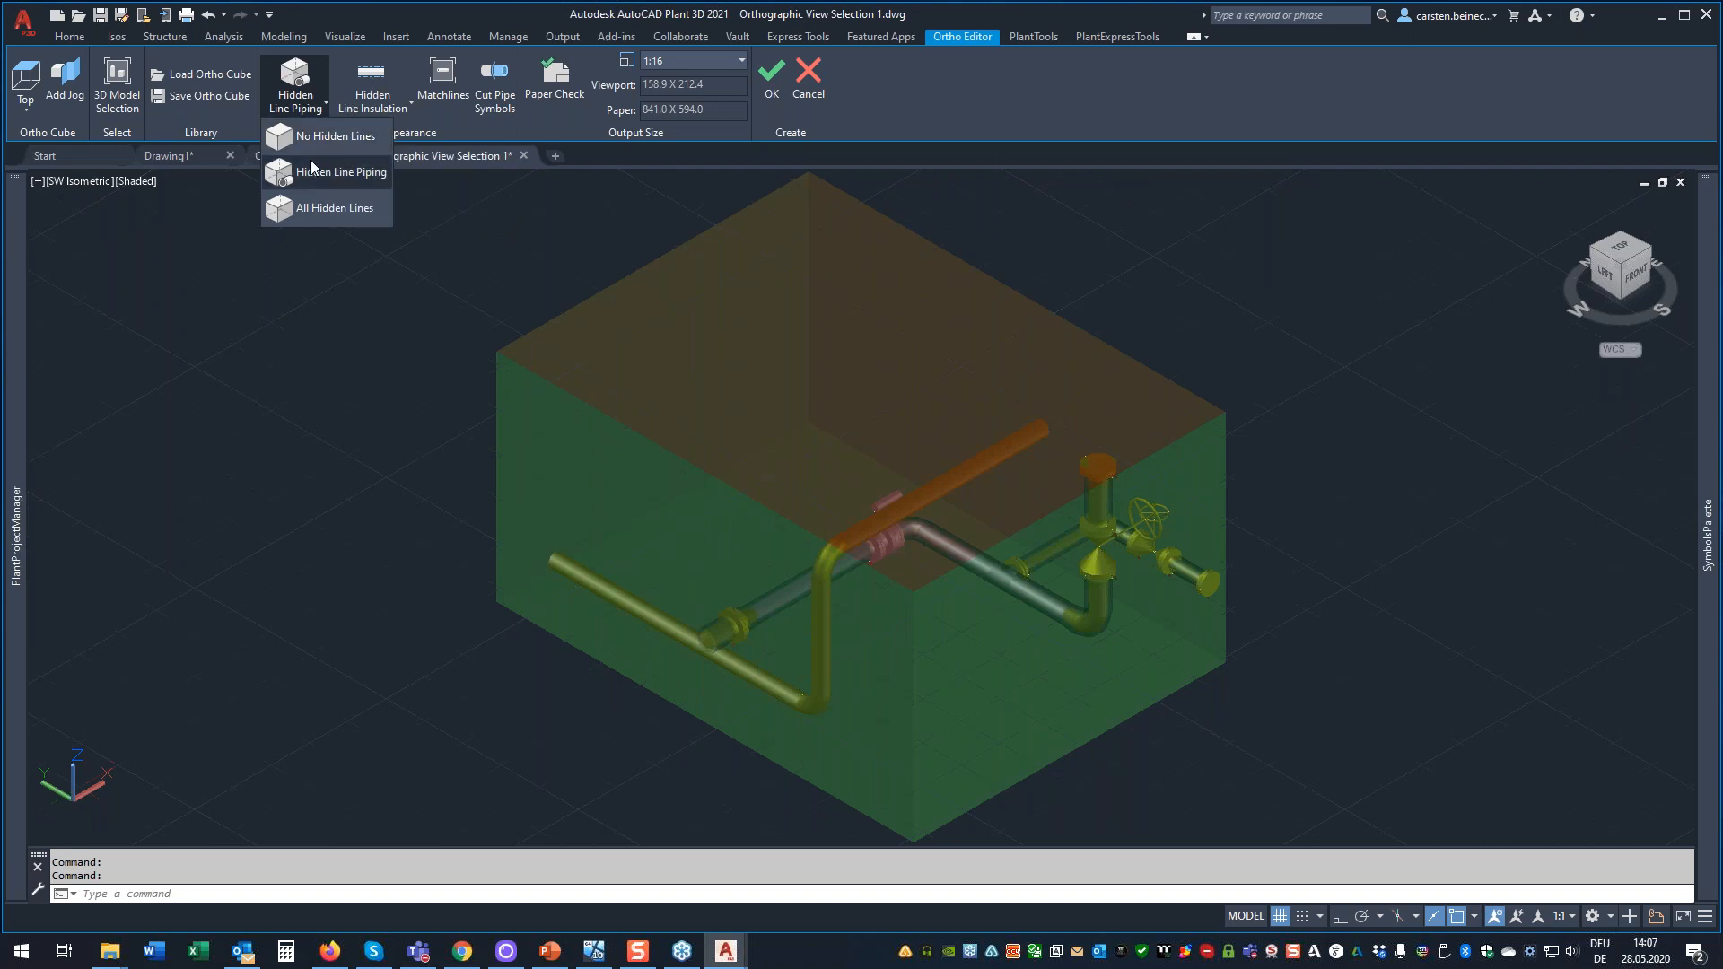
click(399, 98)
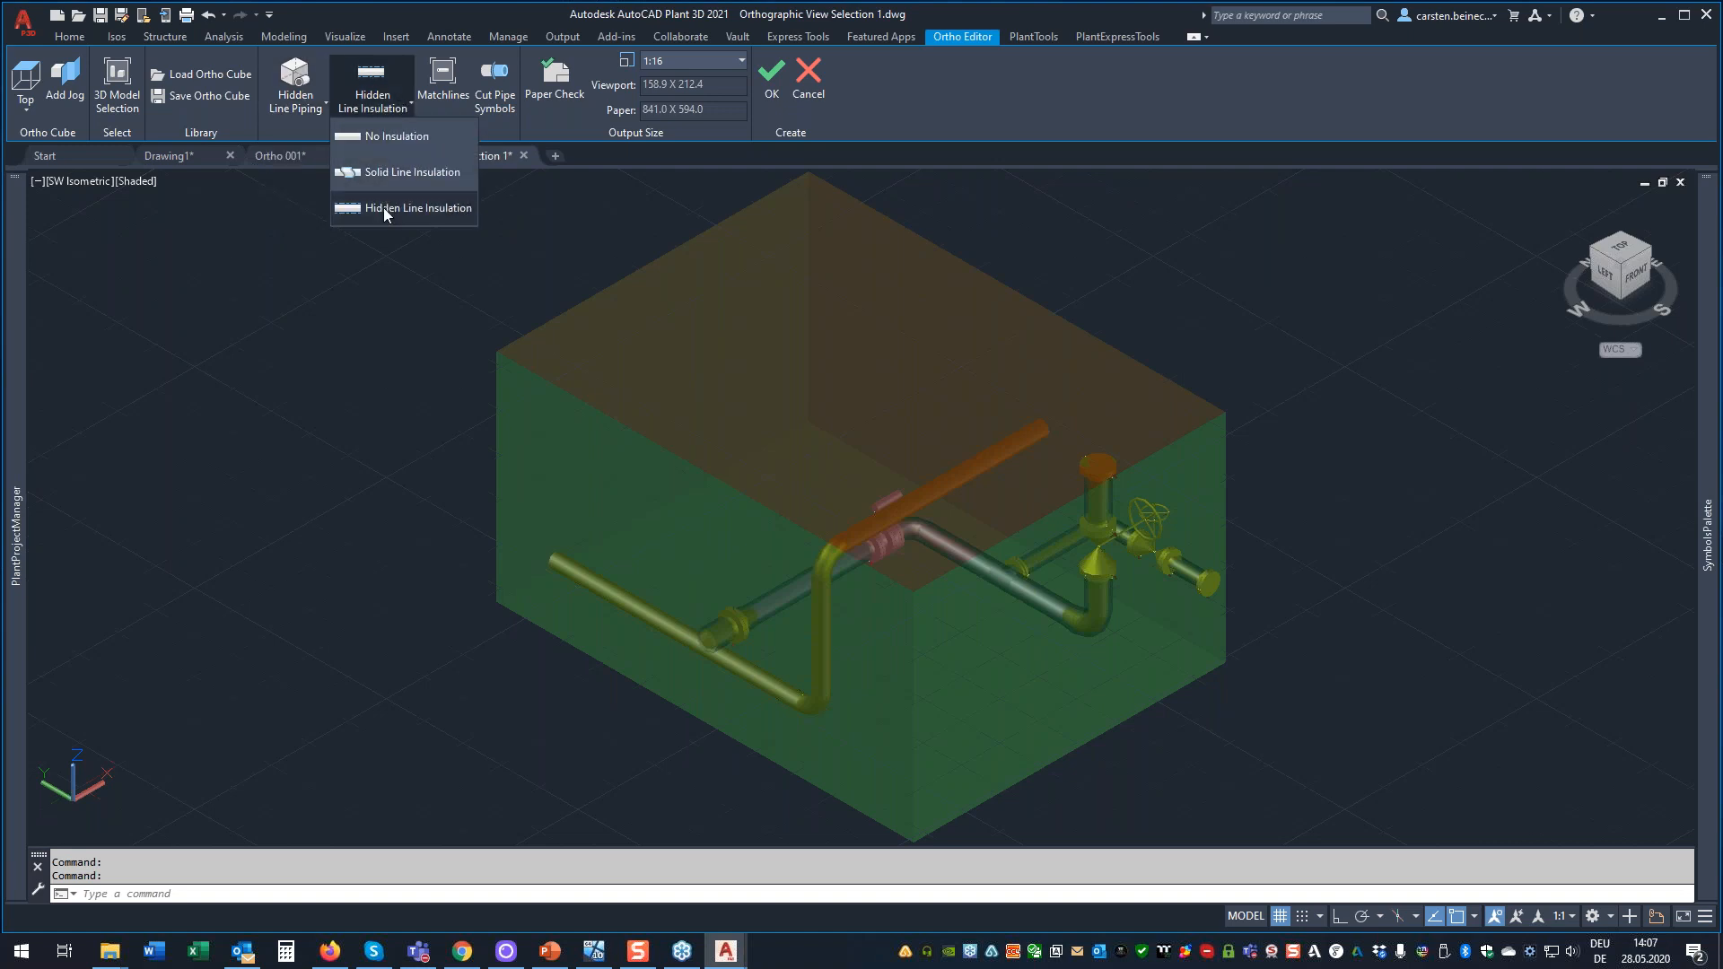
click(312, 101)
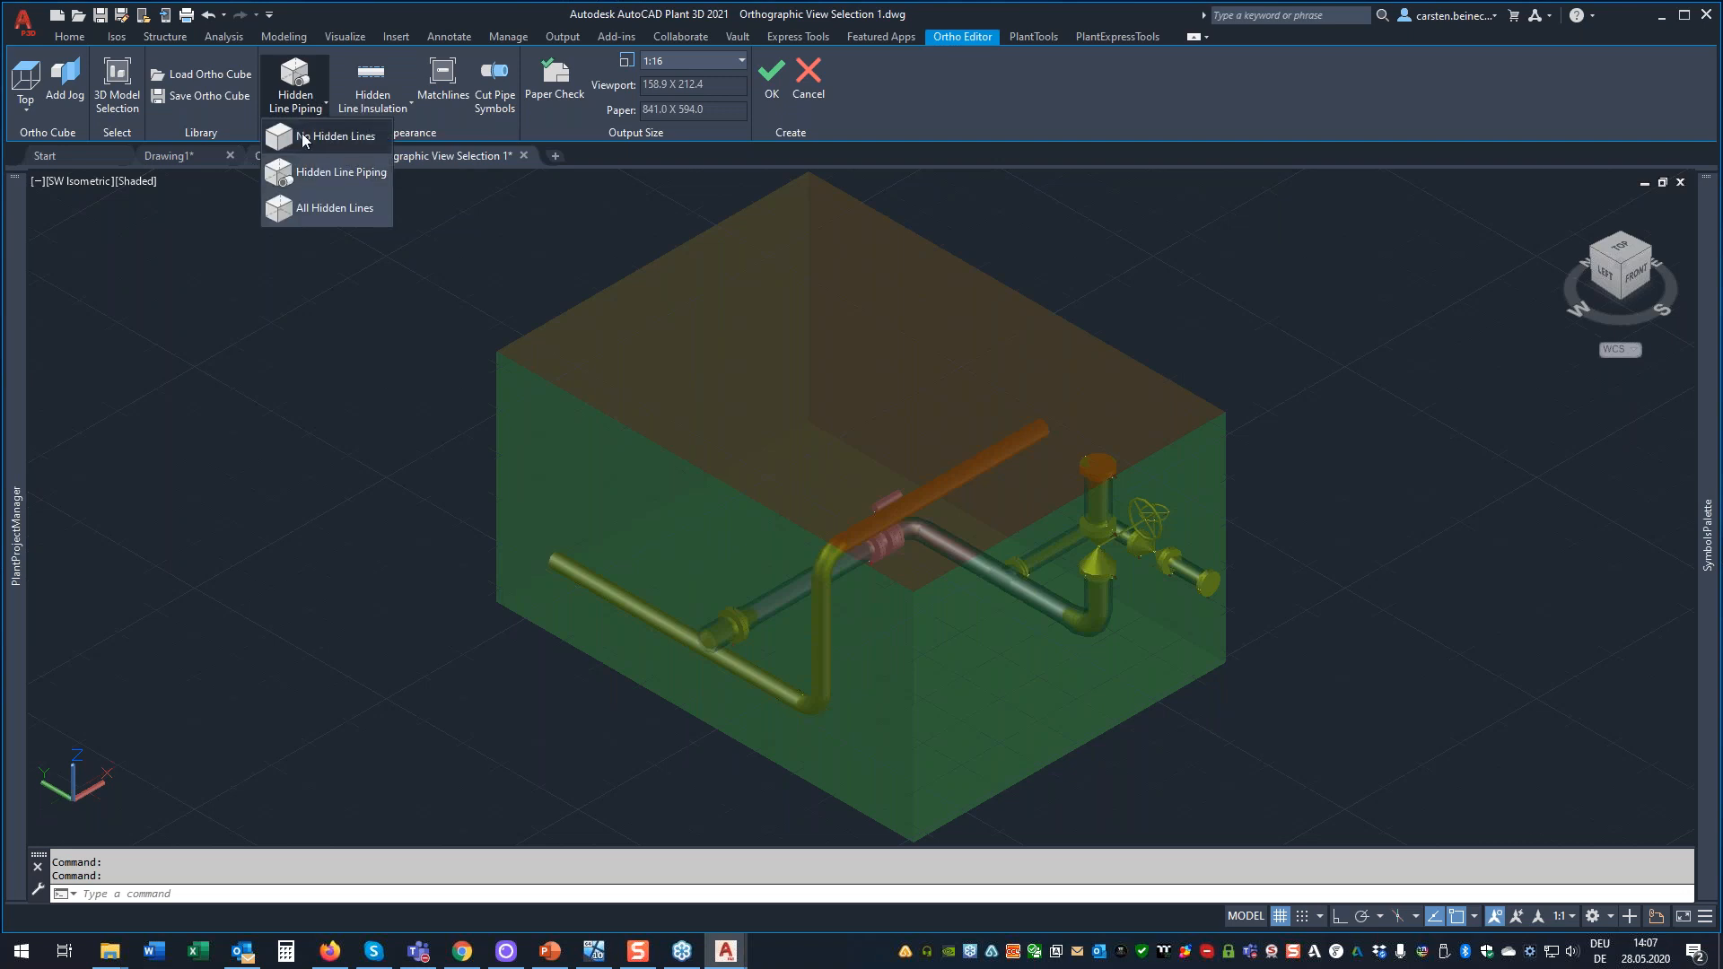
click(302, 136)
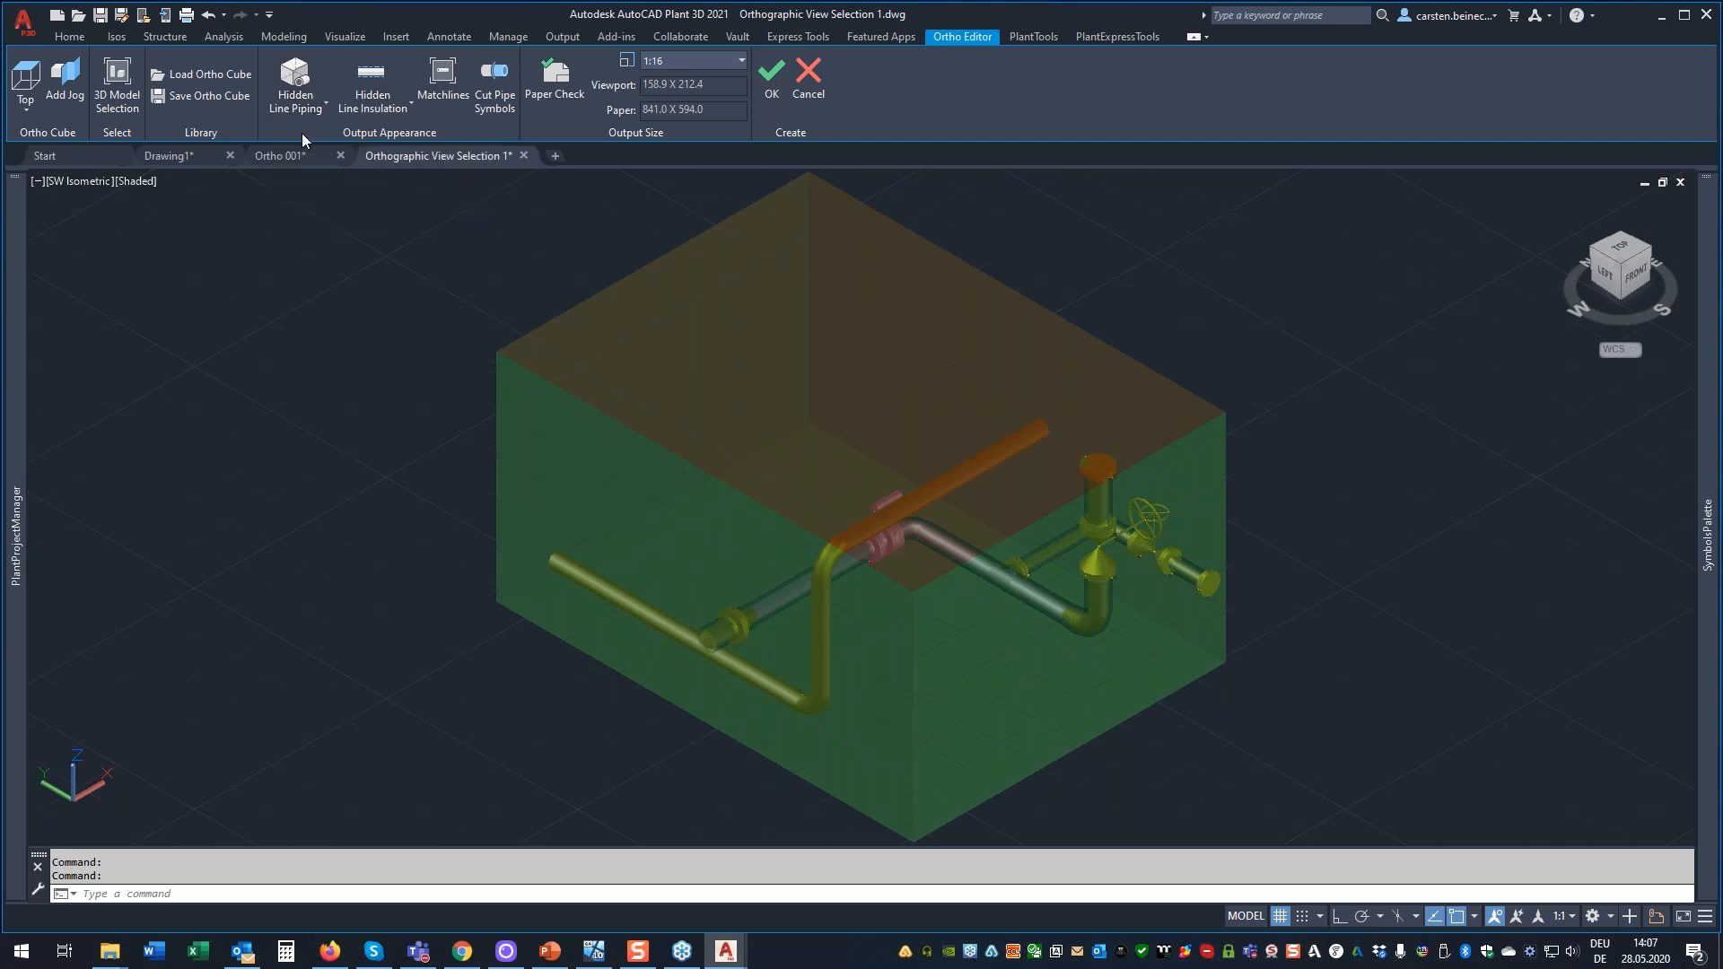
click(393, 100)
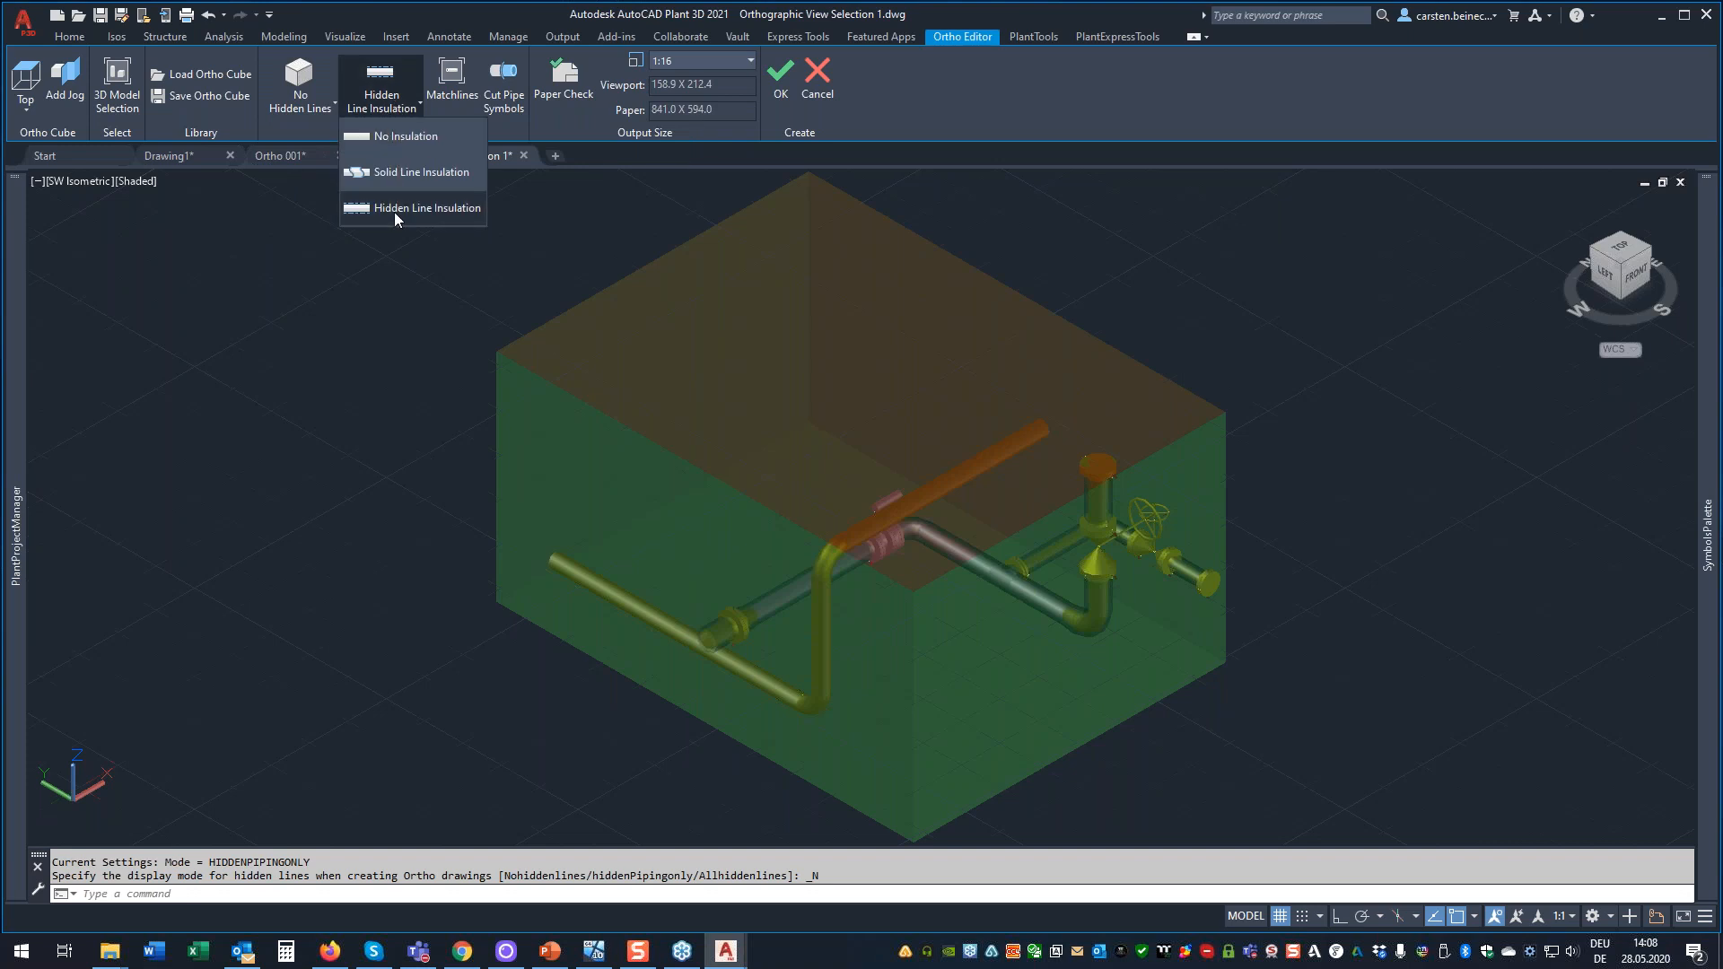
click(780, 72)
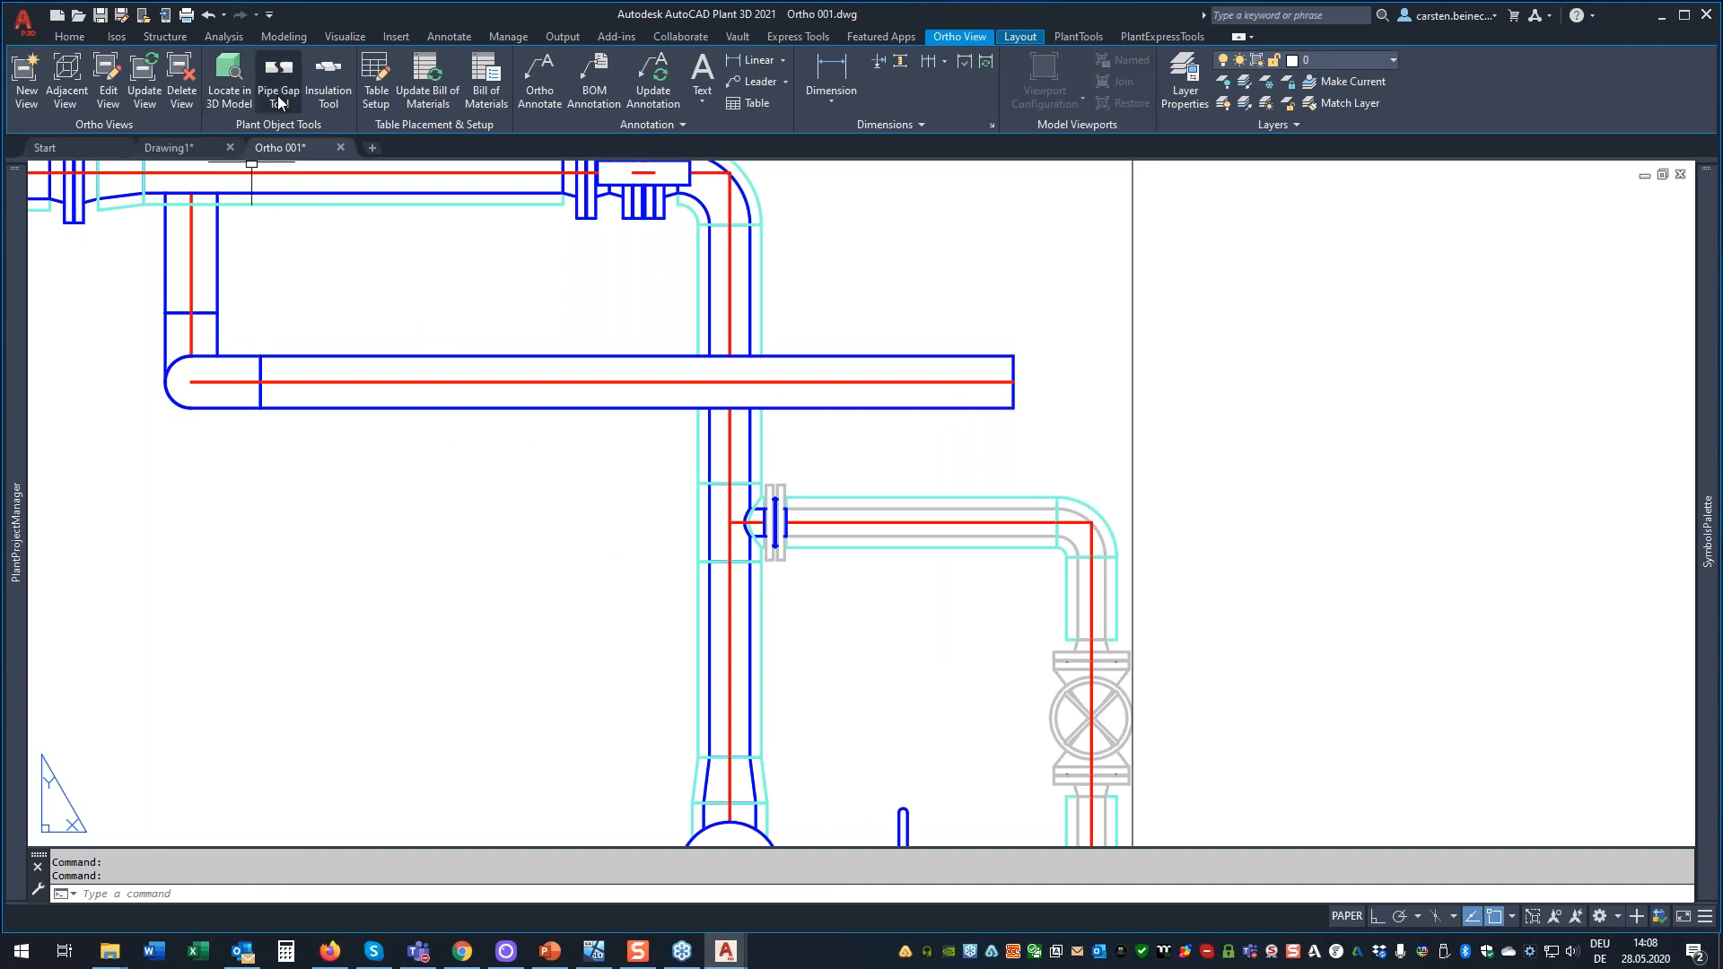
Change the ortho view's insulation display to Solid Line Insulation, keeping No Hidden Lines, and regenerate it.
click(108, 79)
click(1122, 249)
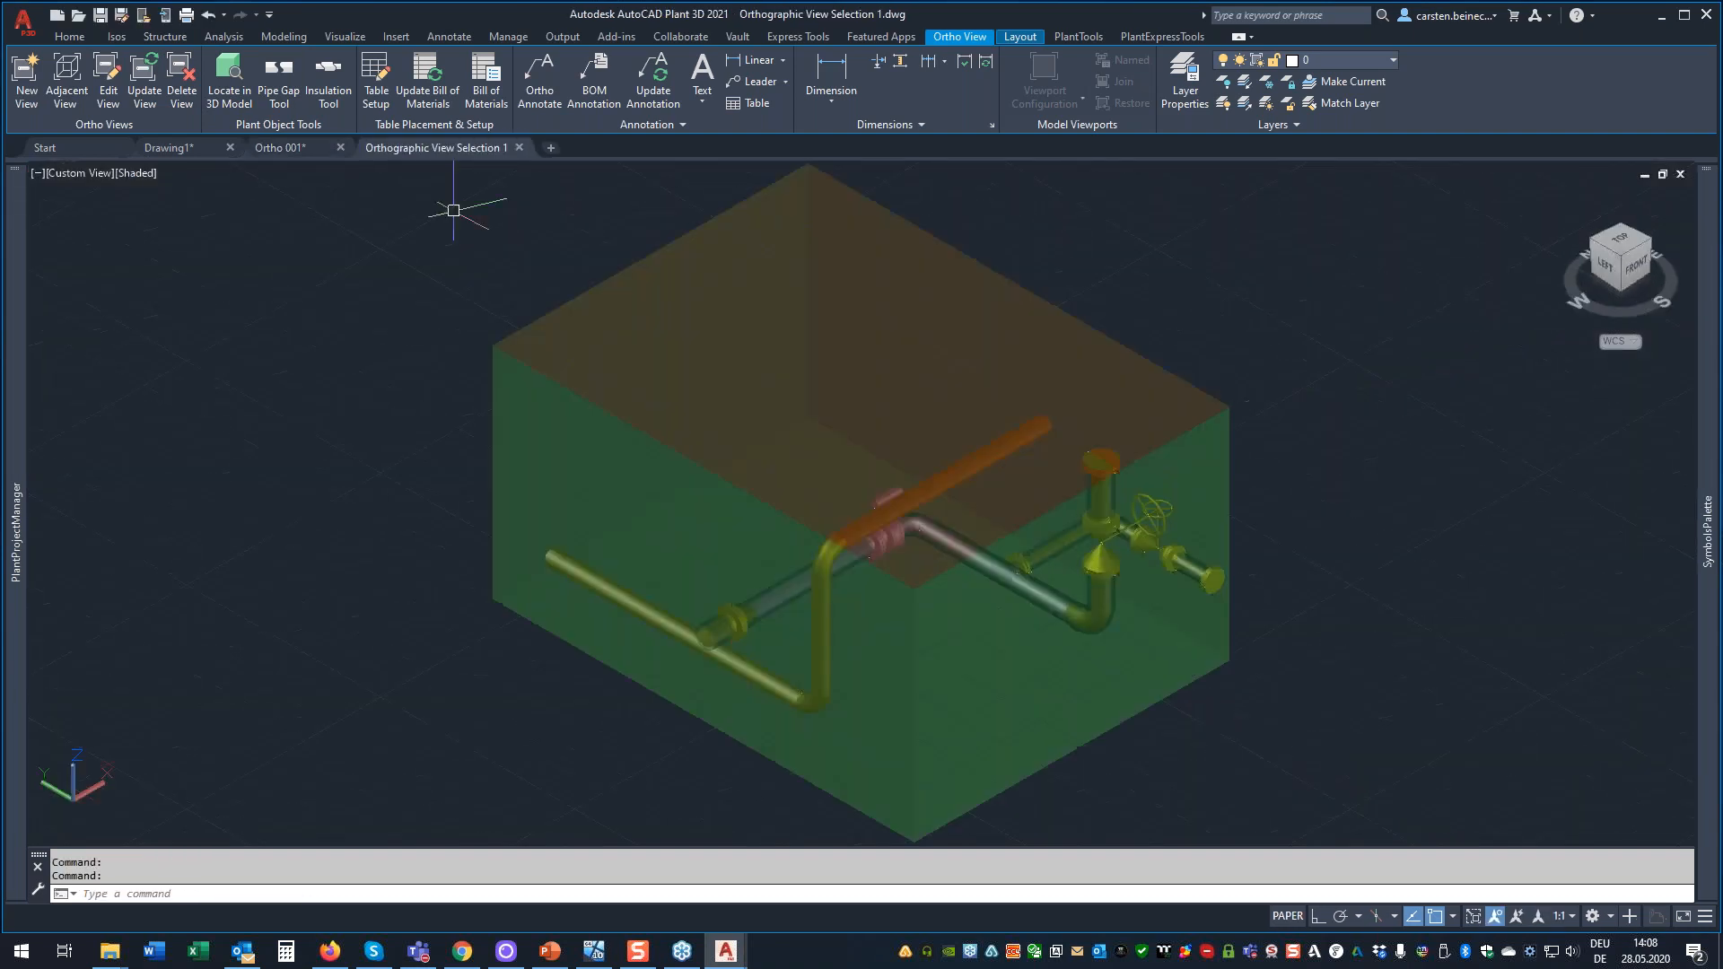
click(391, 113)
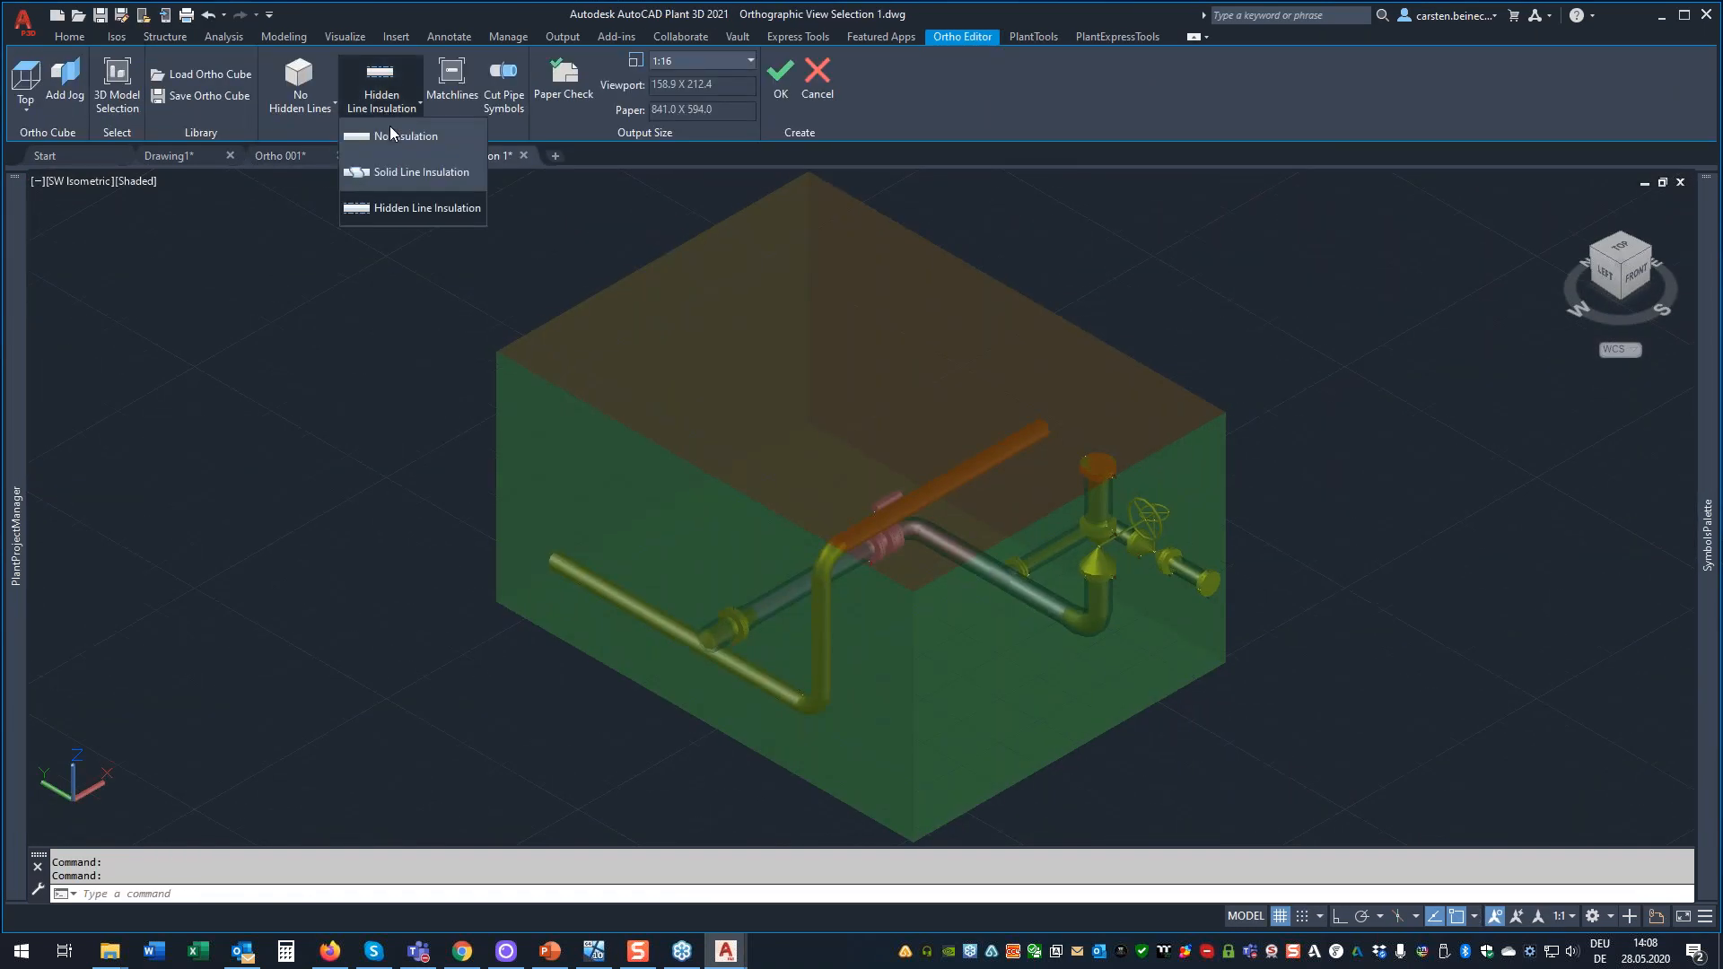
click(401, 172)
click(779, 90)
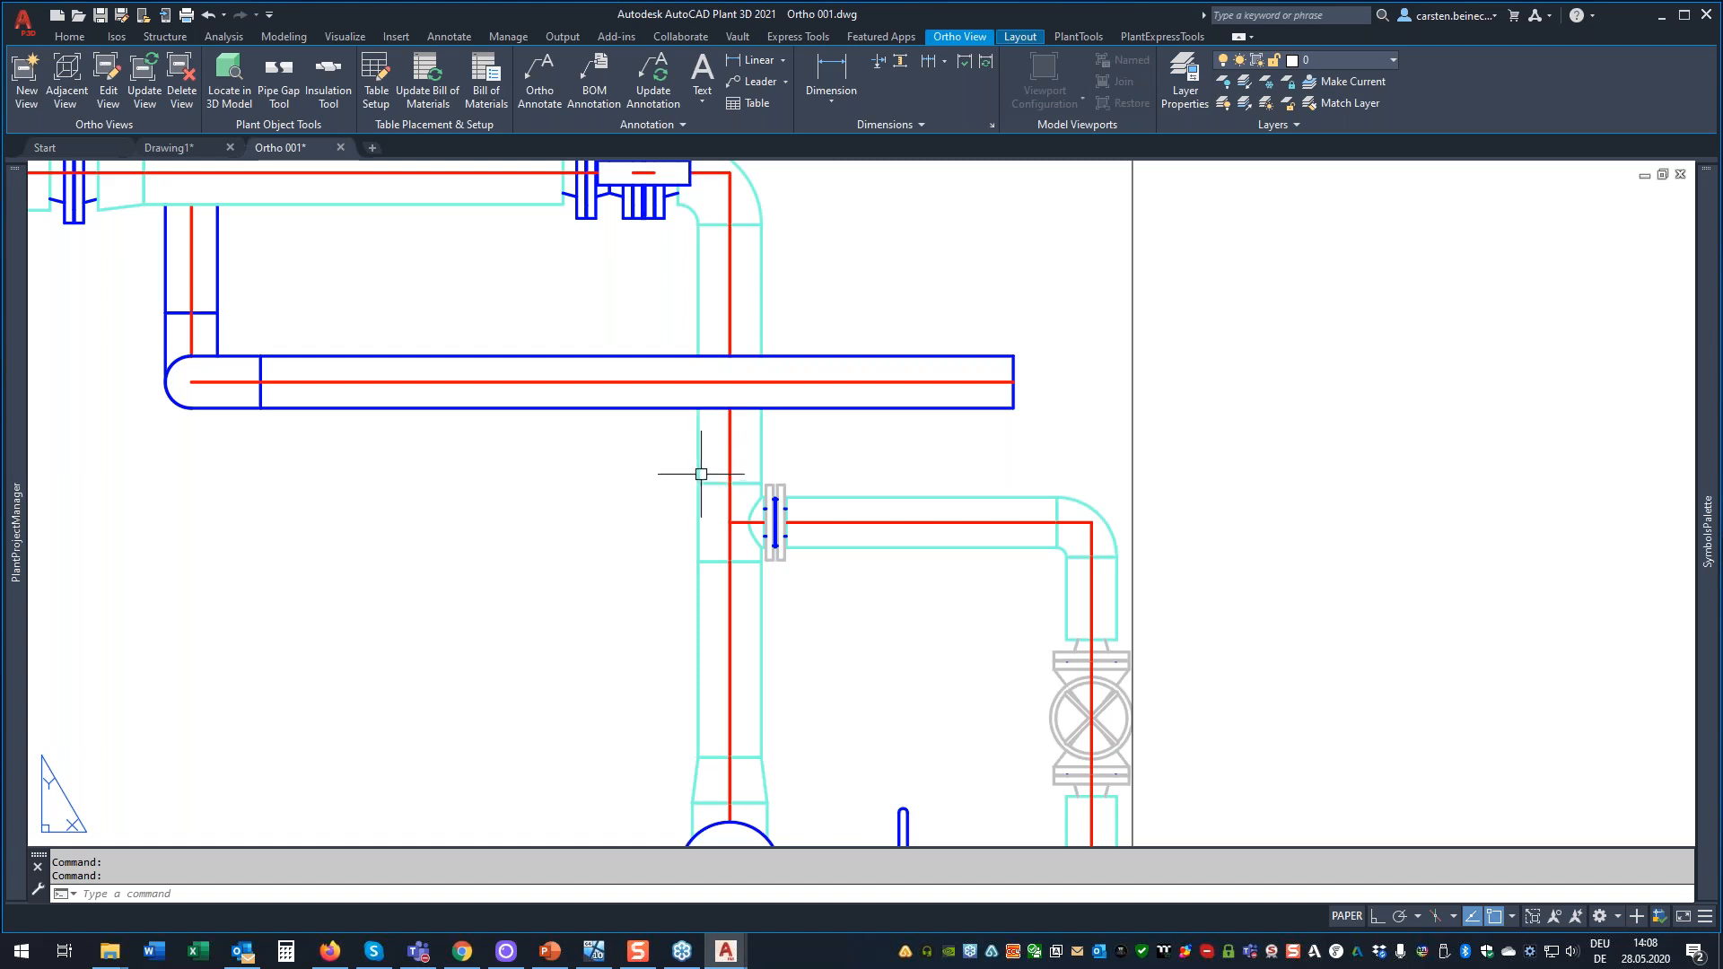
Switch the ortho view's insulation display back to Hidden Line Insulation and regenerate it on the sheet.
click(107, 74)
click(1133, 334)
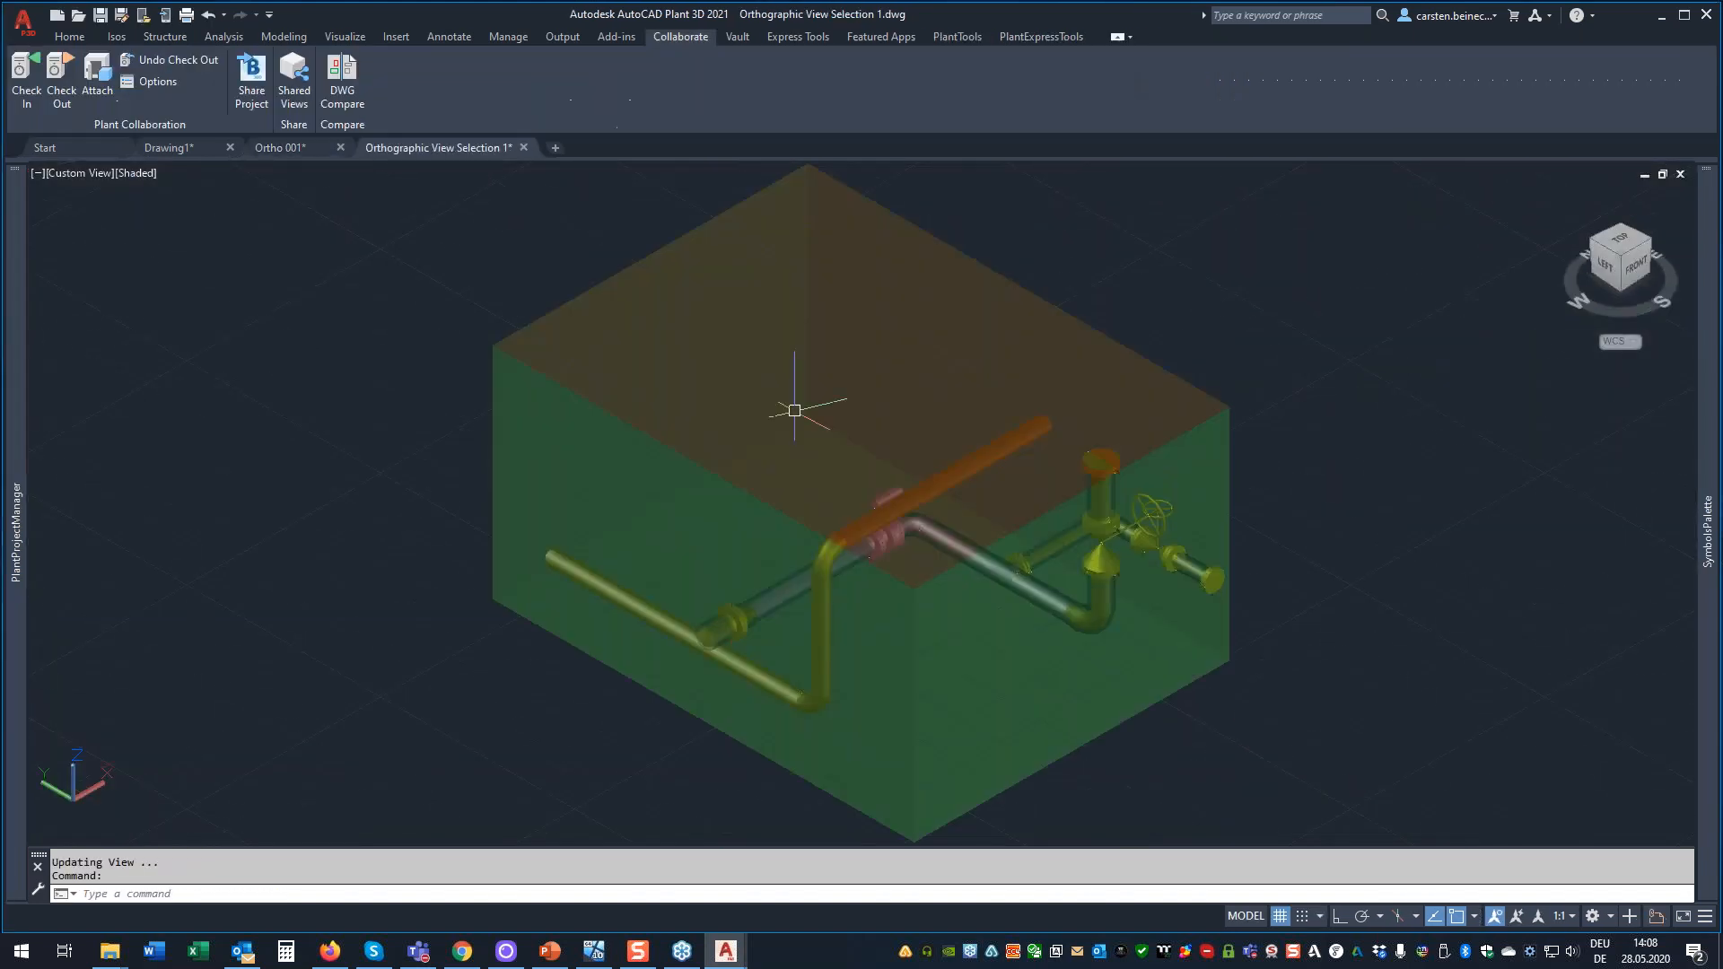
click(392, 103)
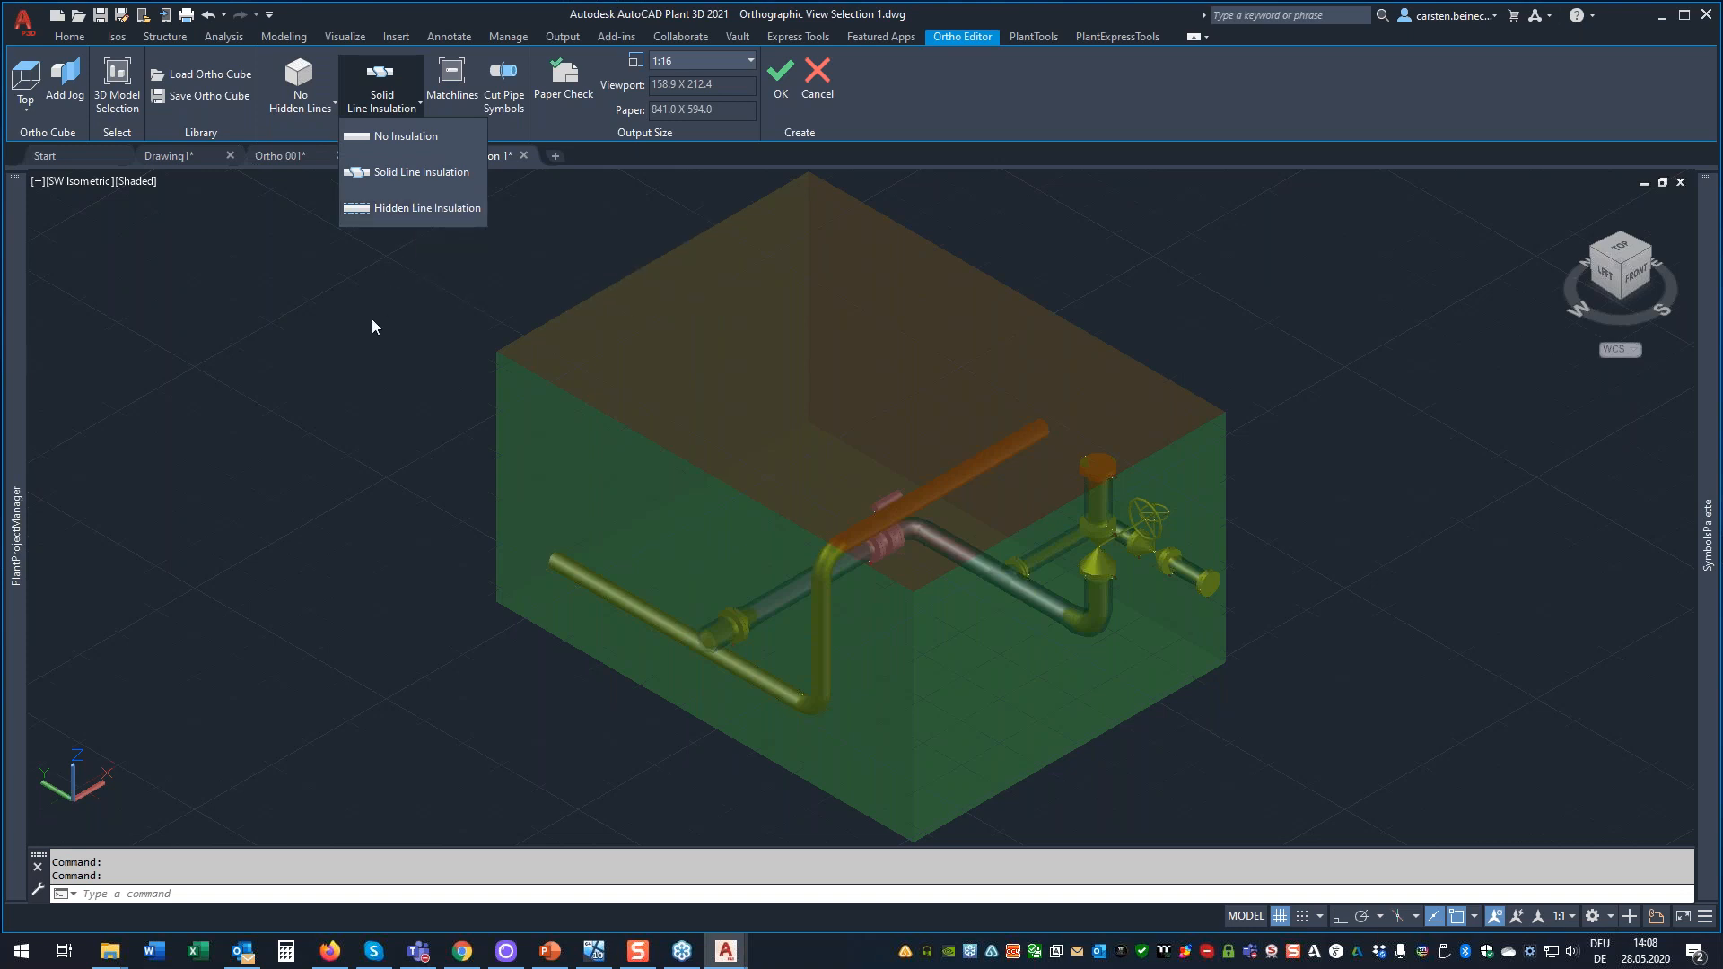
click(416, 179)
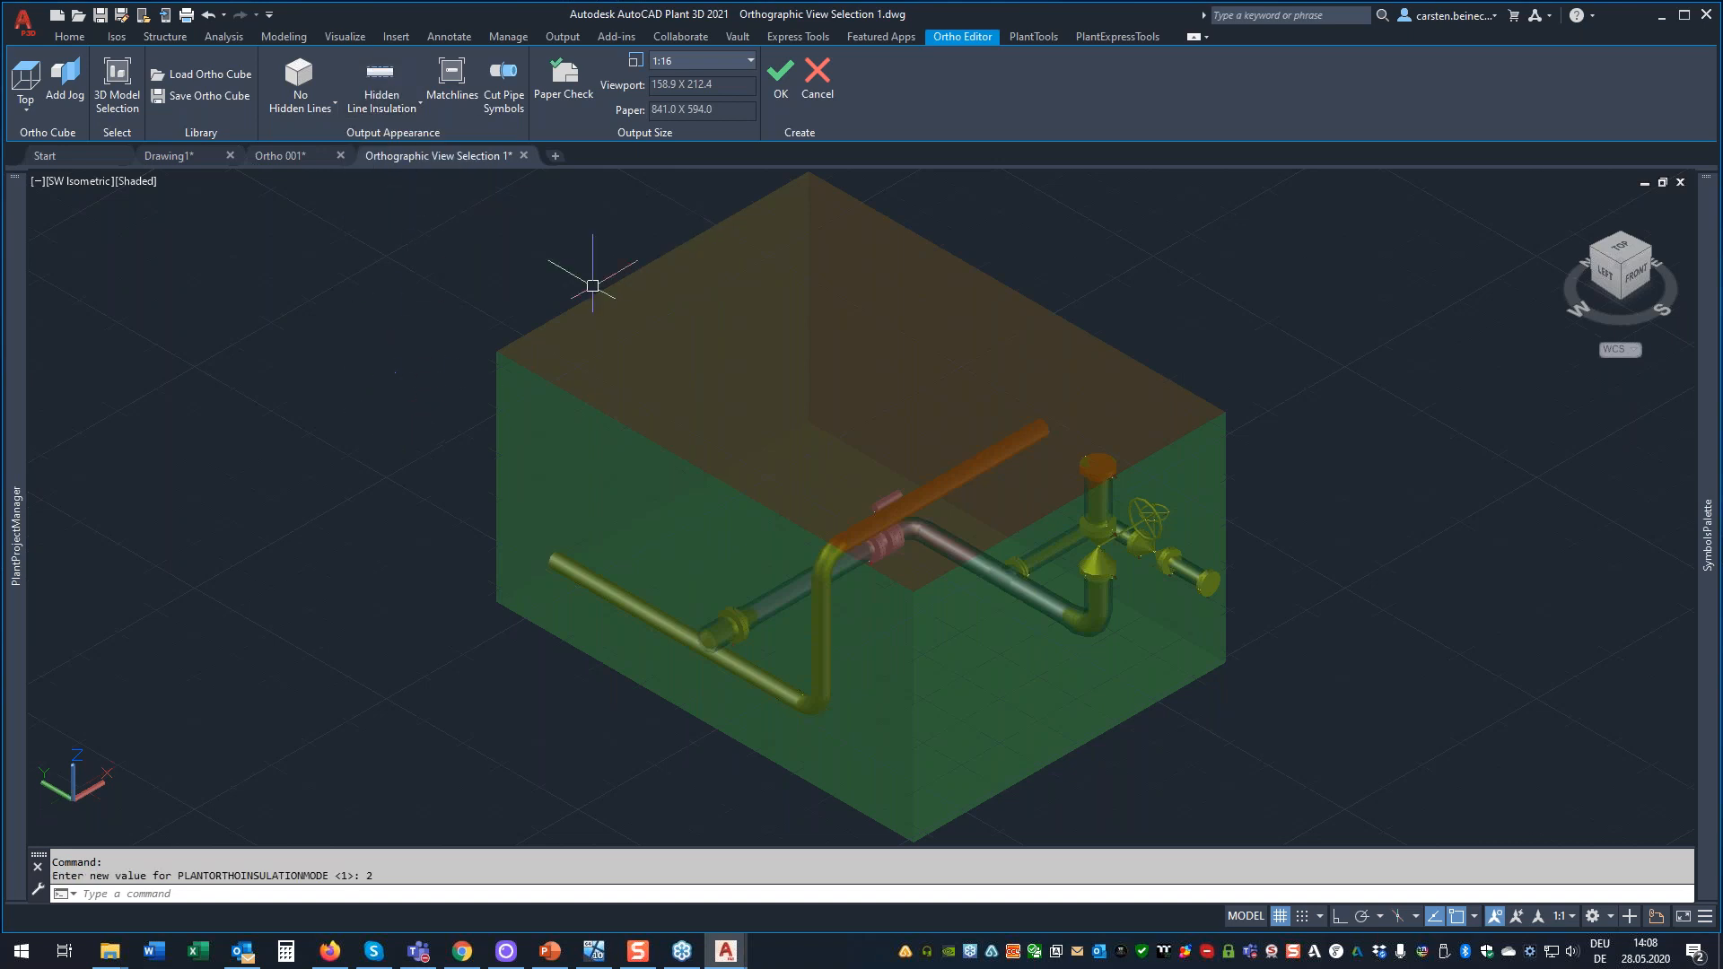
click(777, 73)
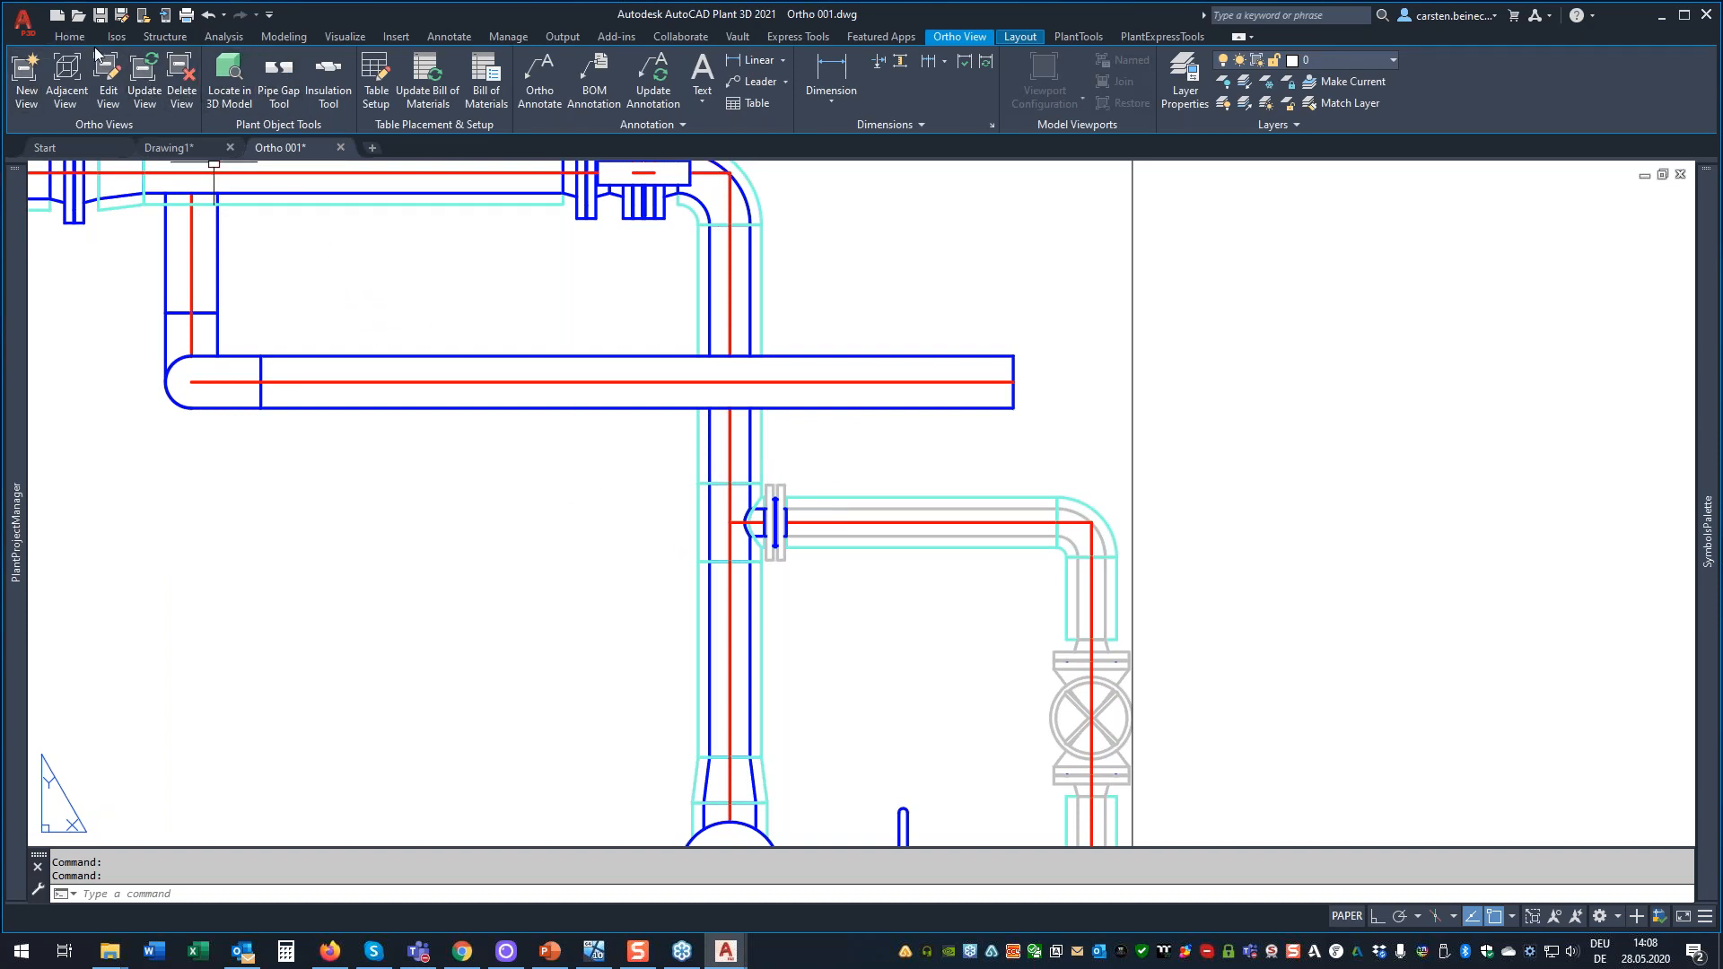
Edit the ortho view to use No Insulation and Hidden Line Piping, and regenerate it on the sheet.
click(105, 69)
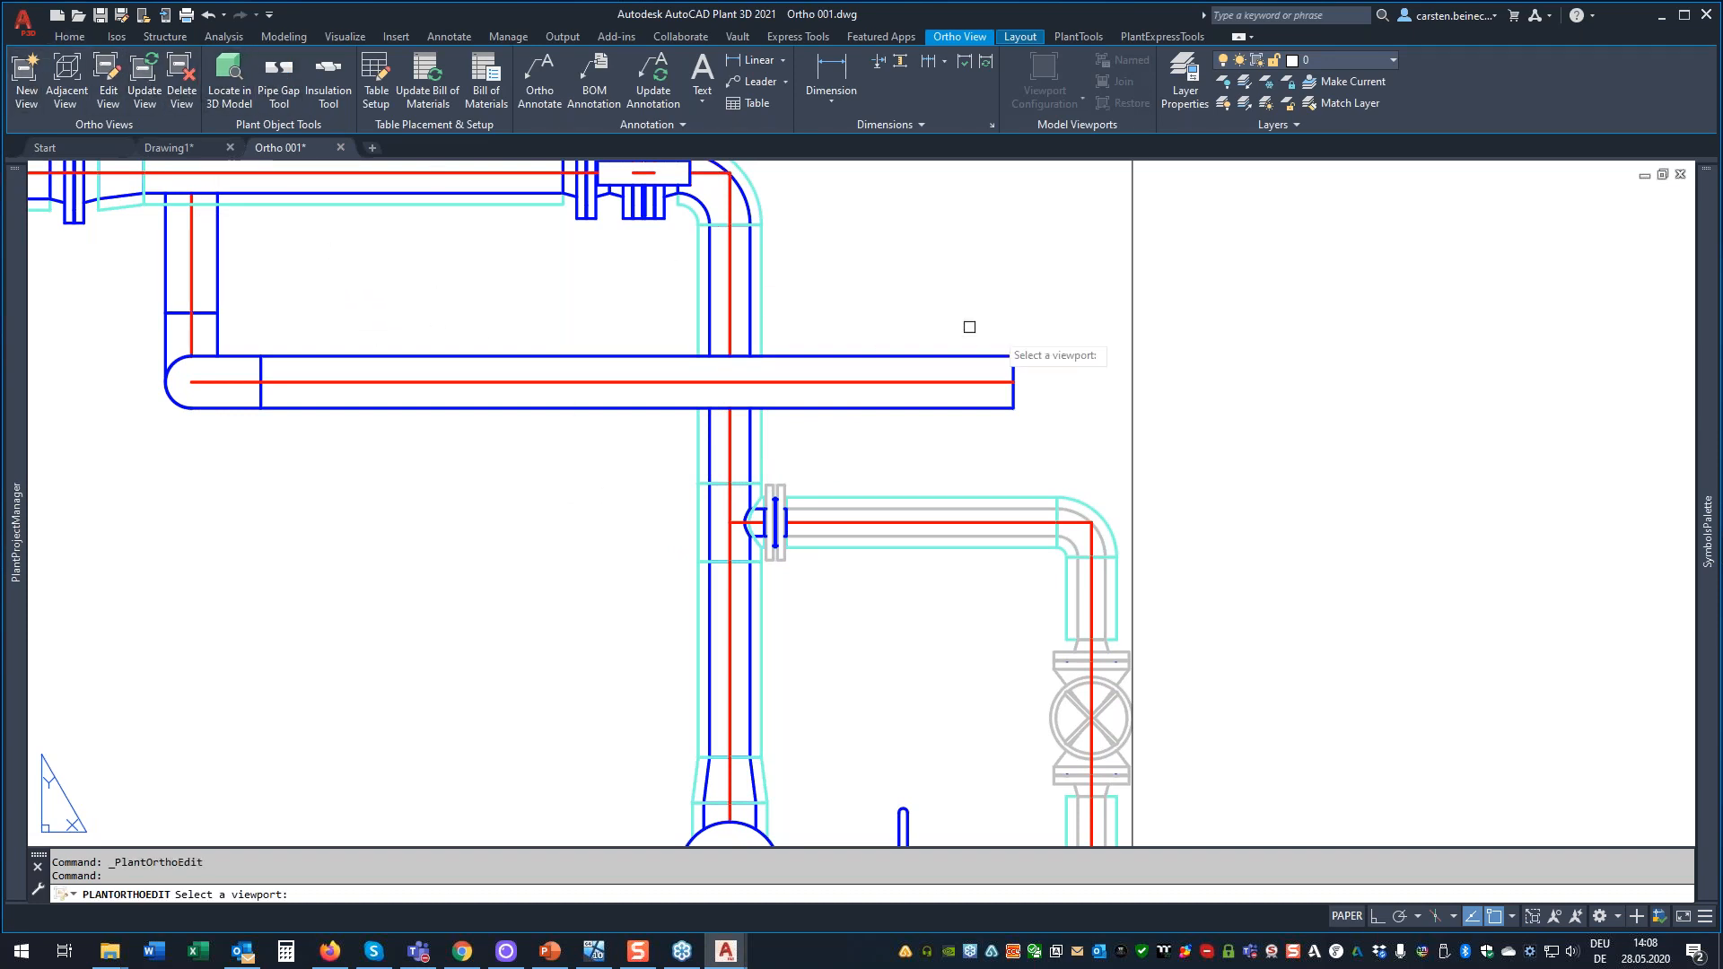
click(1132, 291)
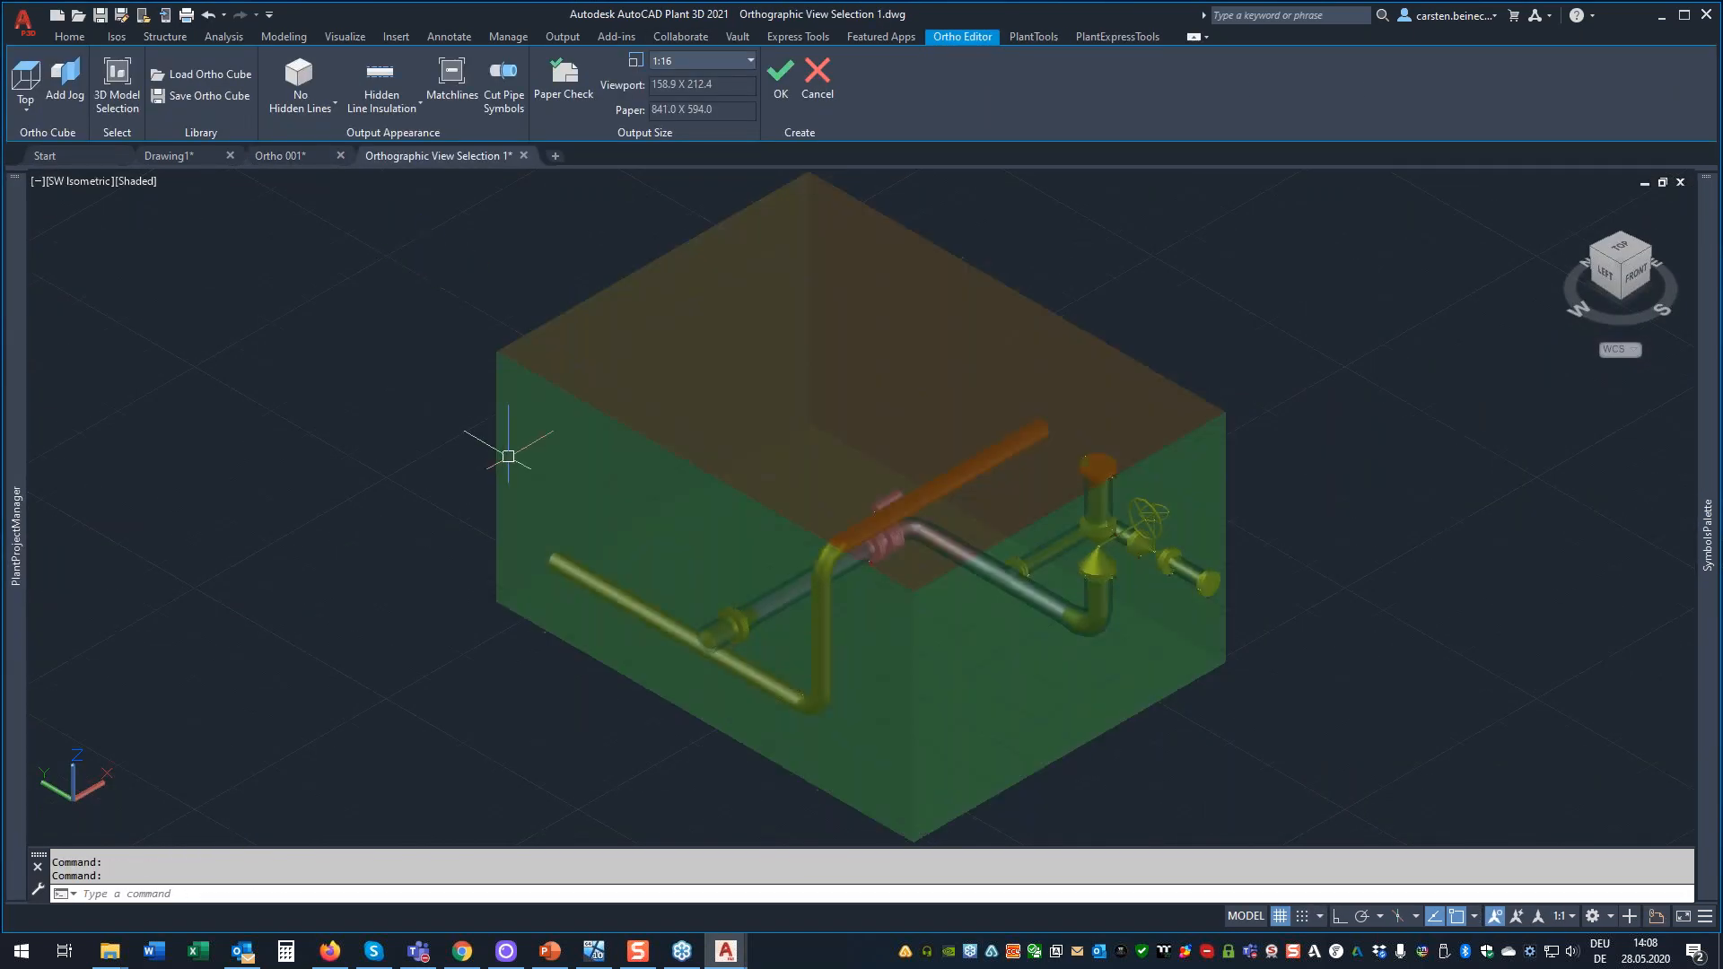
click(323, 98)
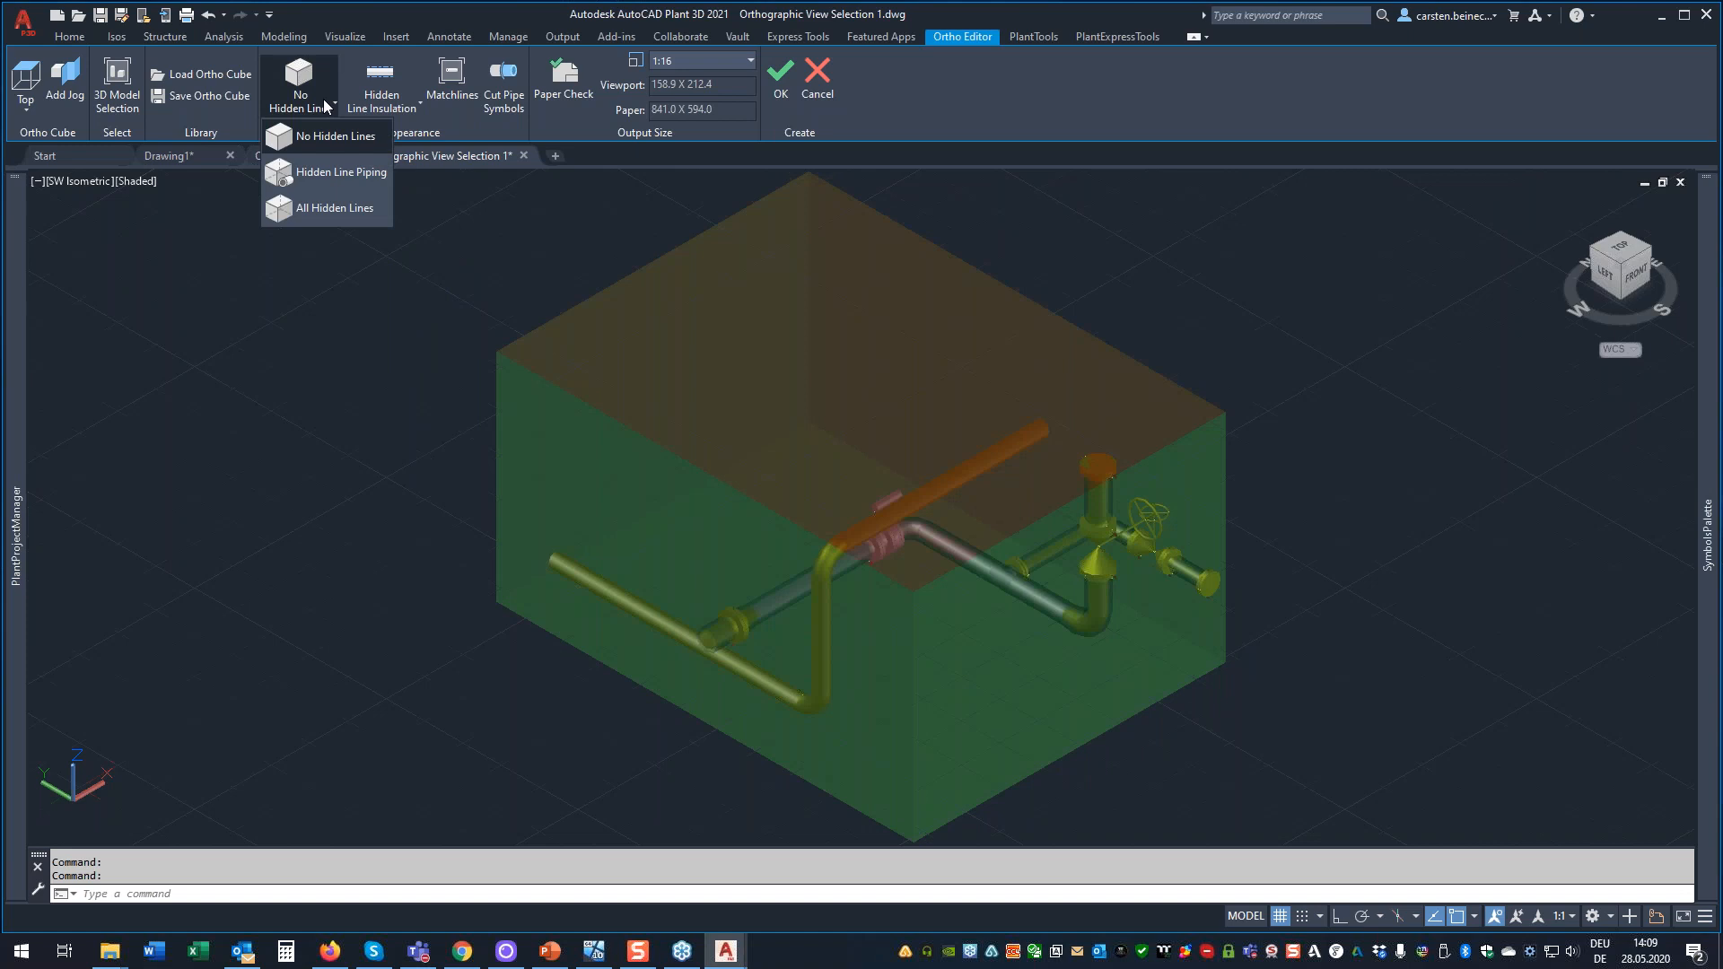
click(323, 98)
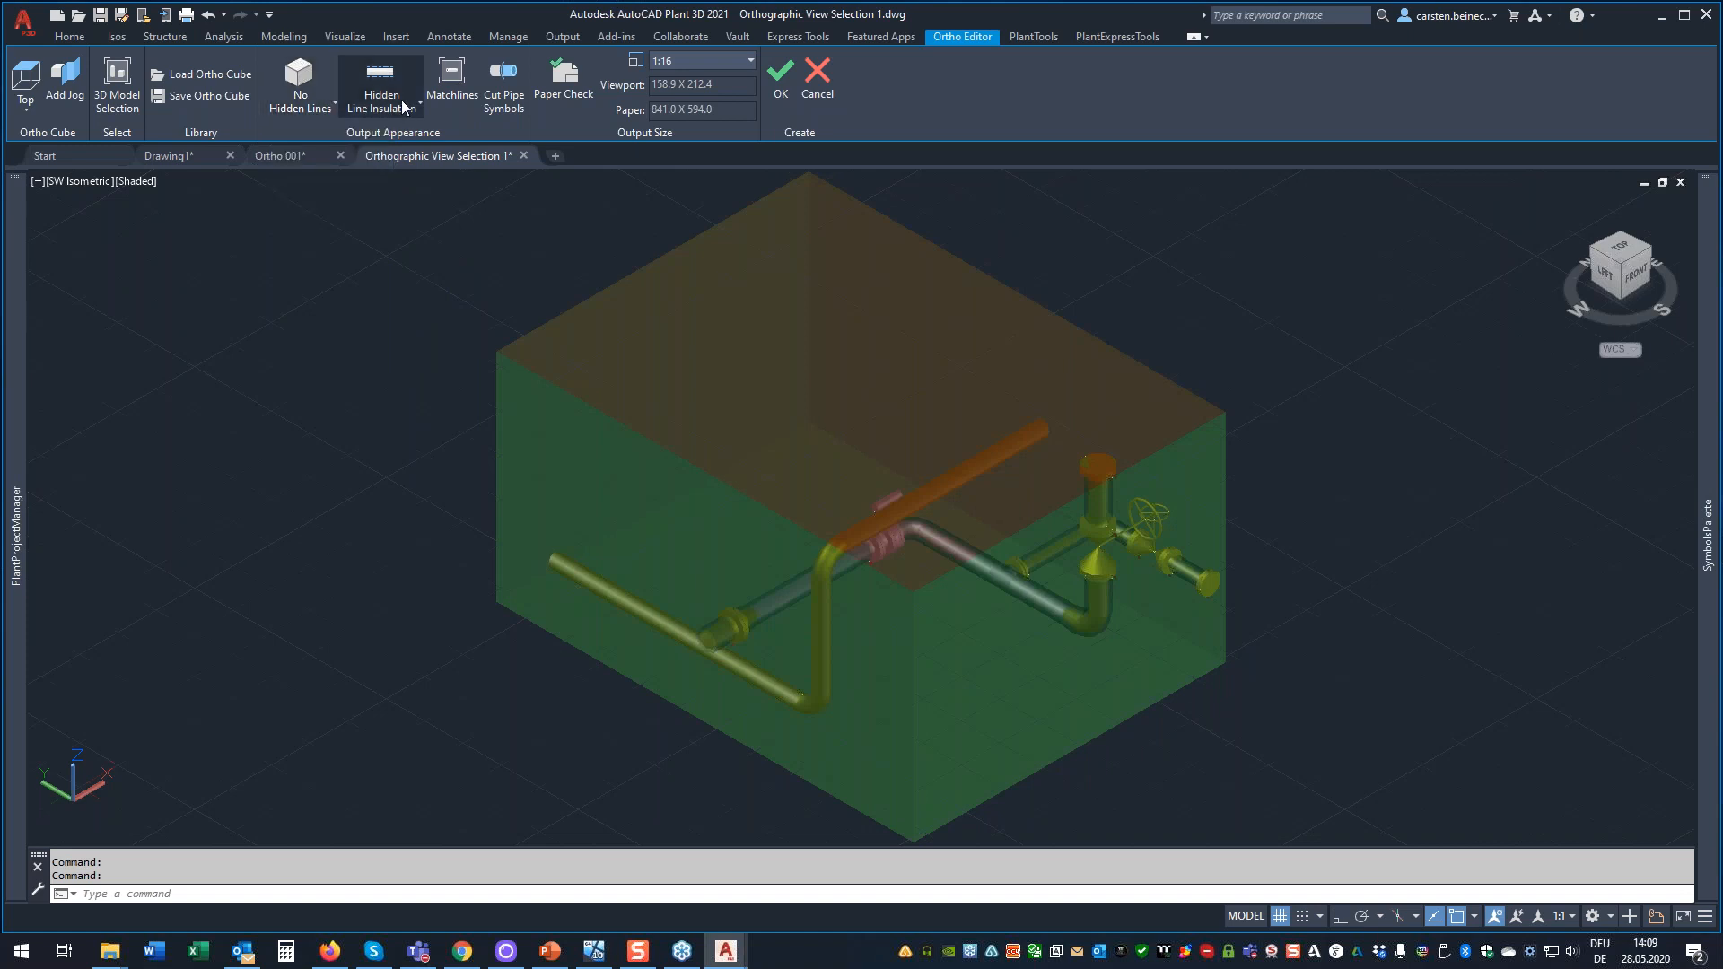
click(401, 100)
click(402, 135)
click(320, 97)
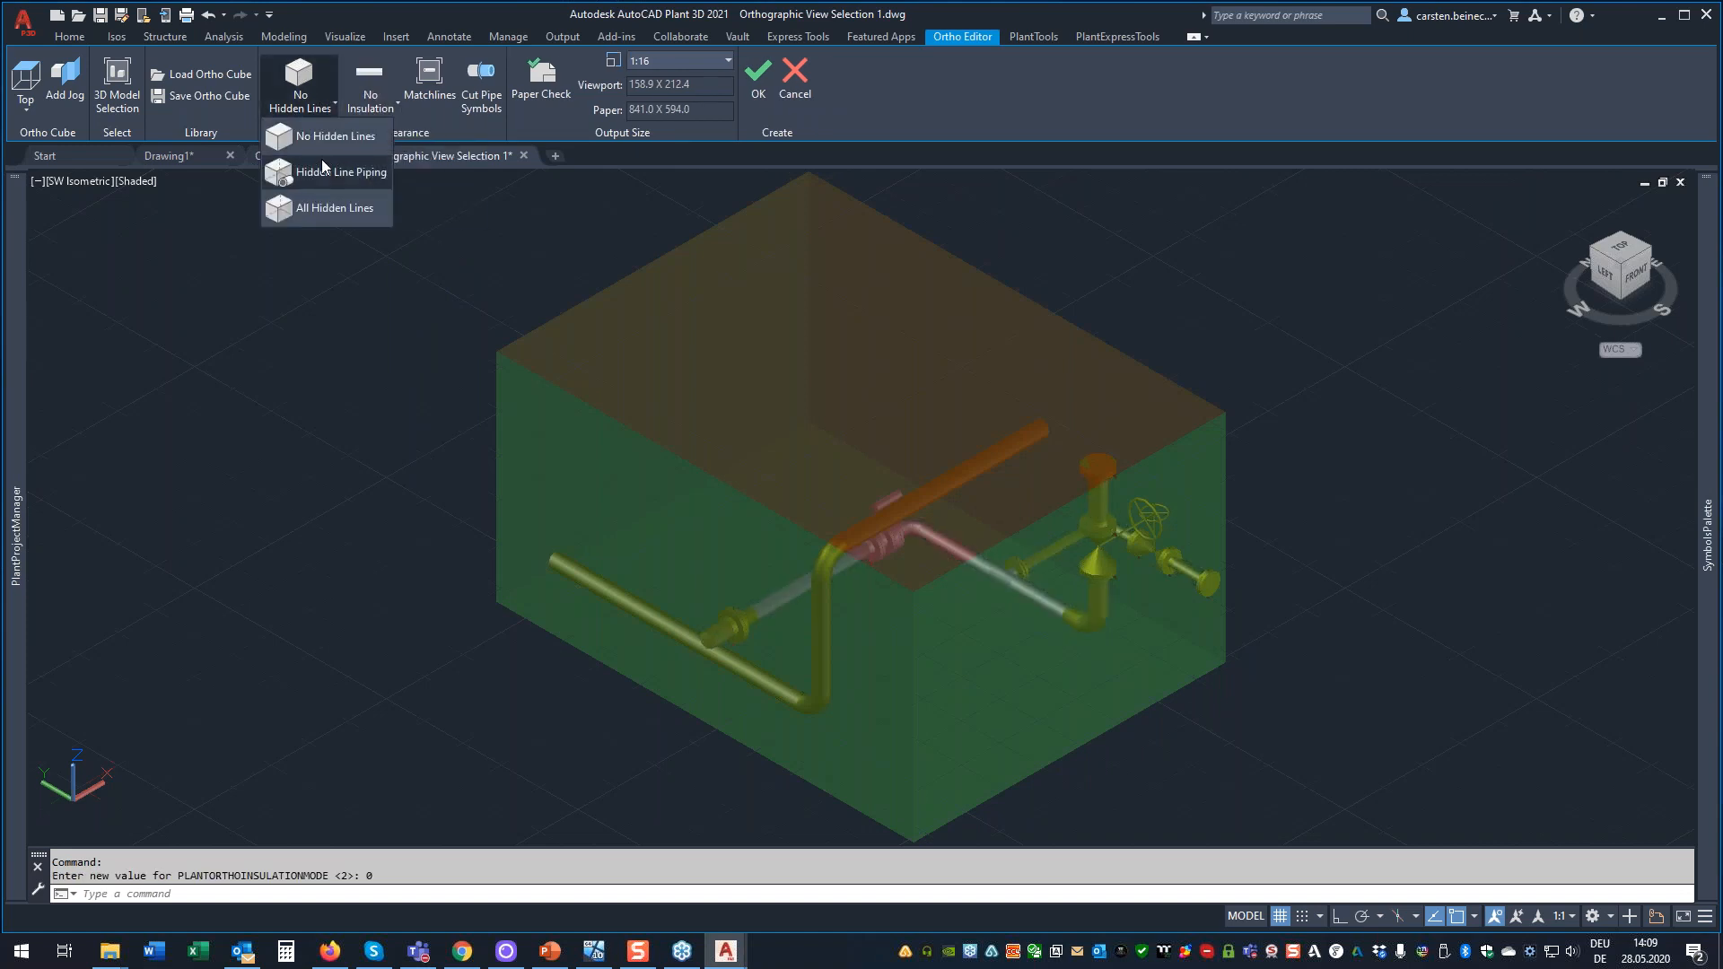
click(323, 172)
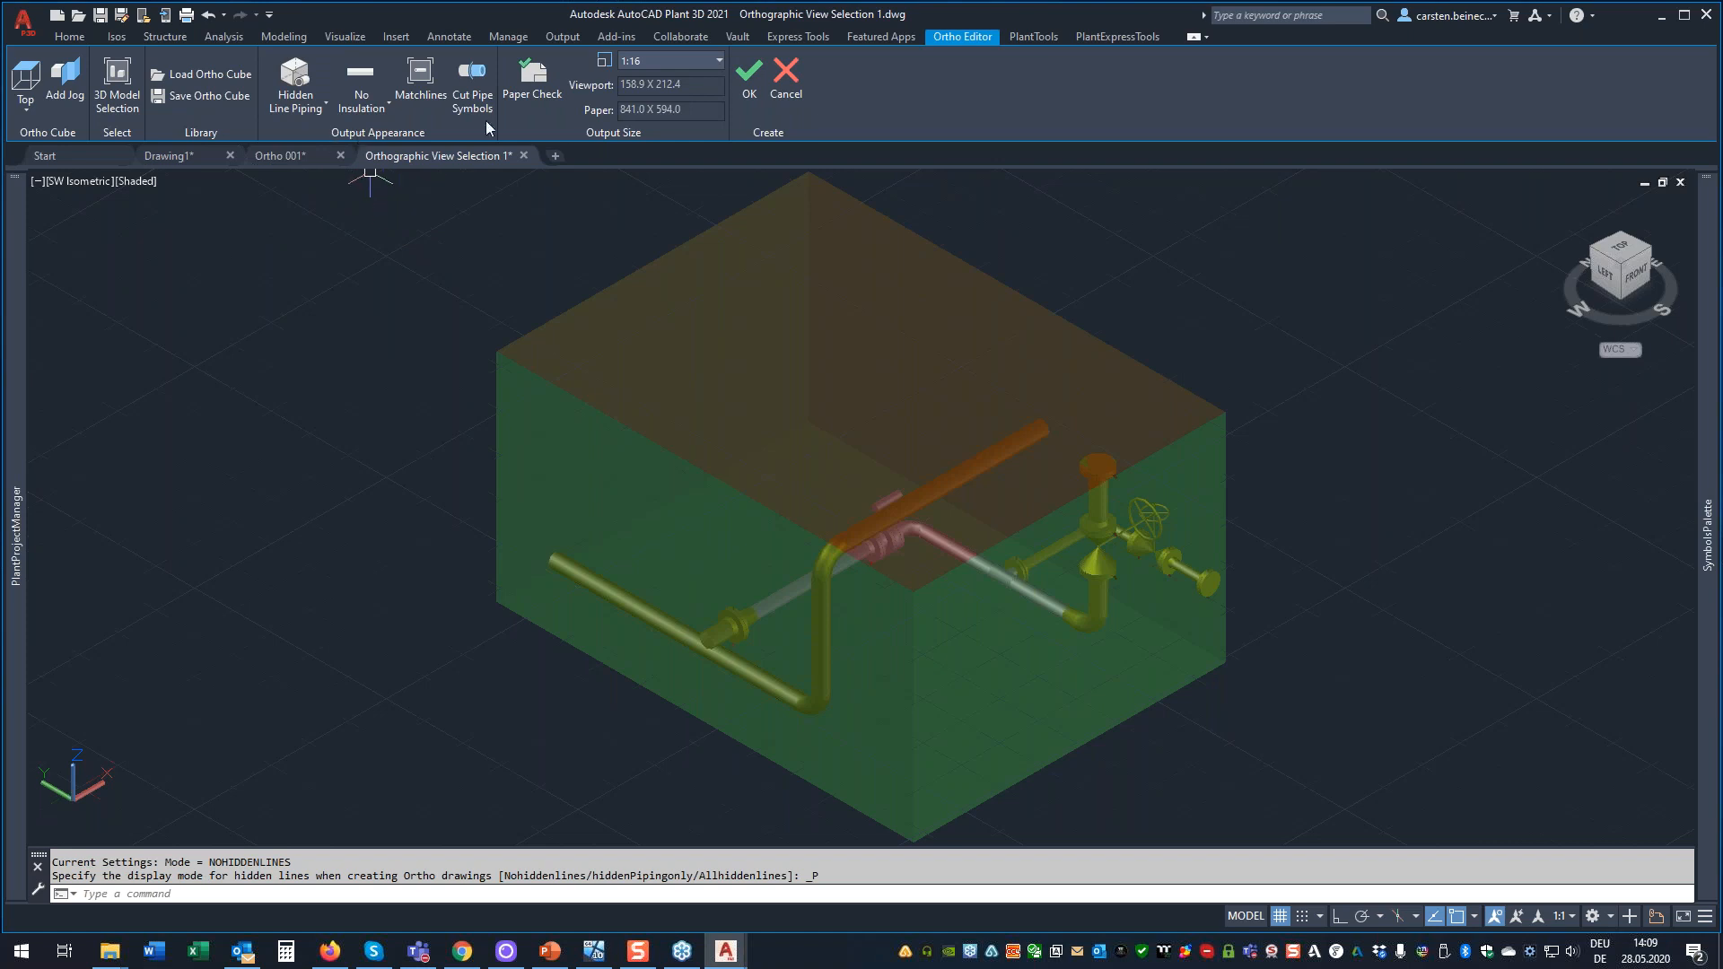
click(749, 71)
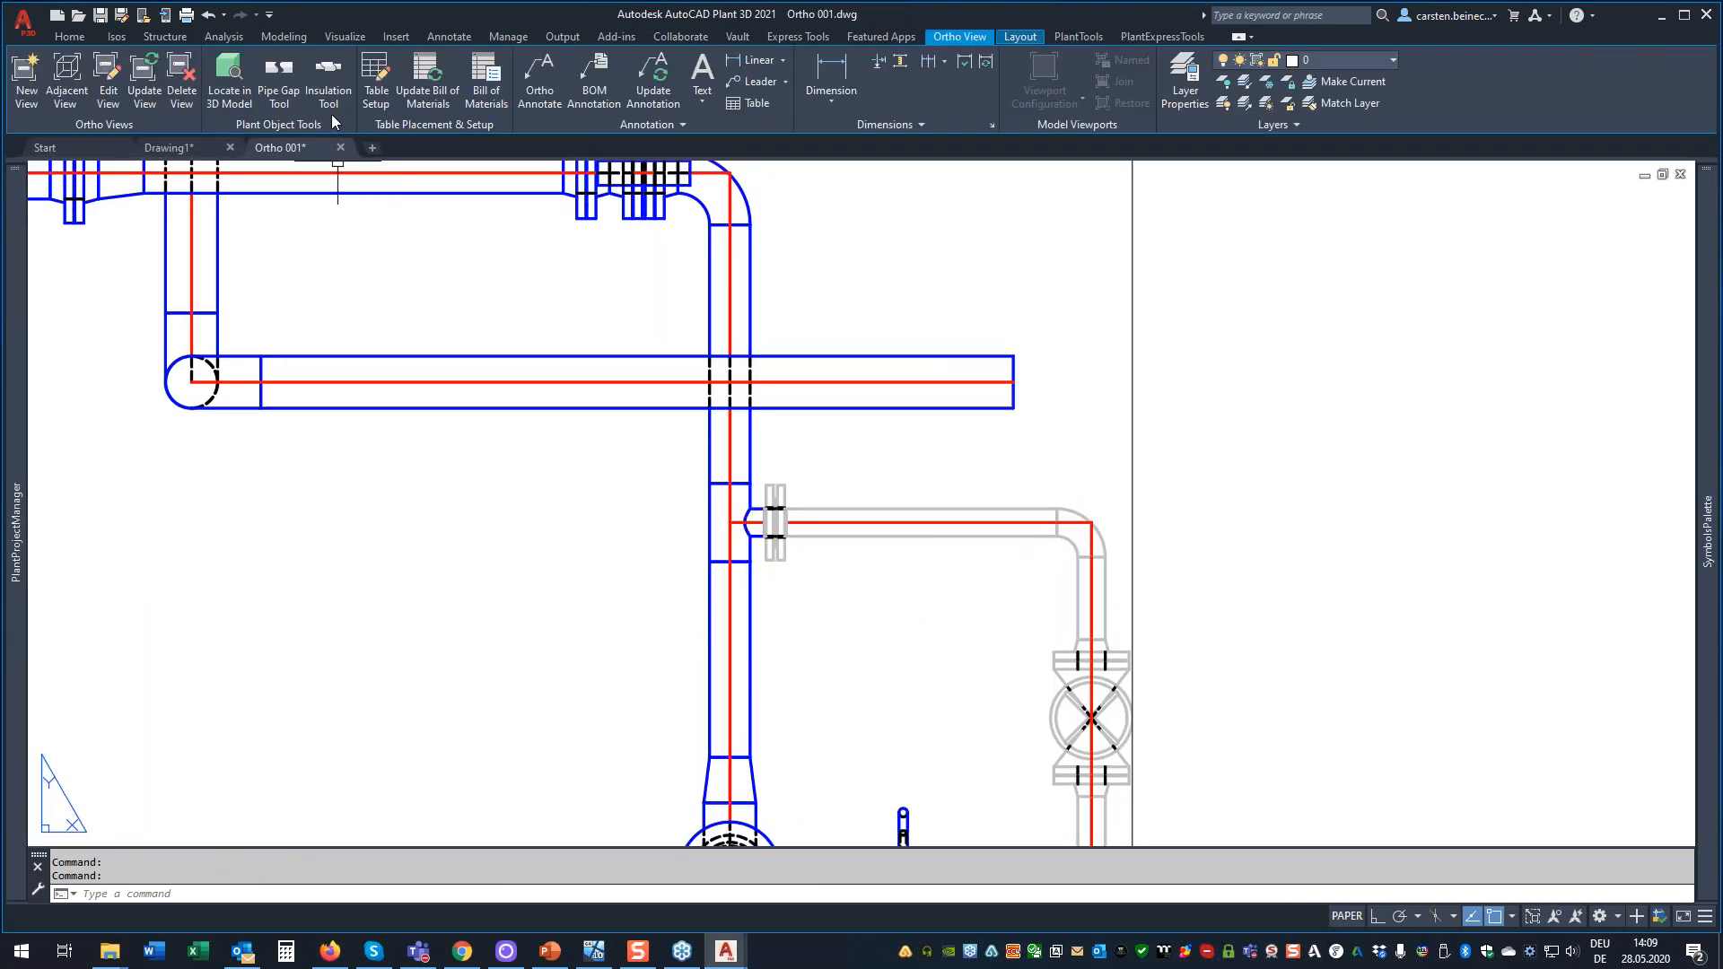
click(329, 78)
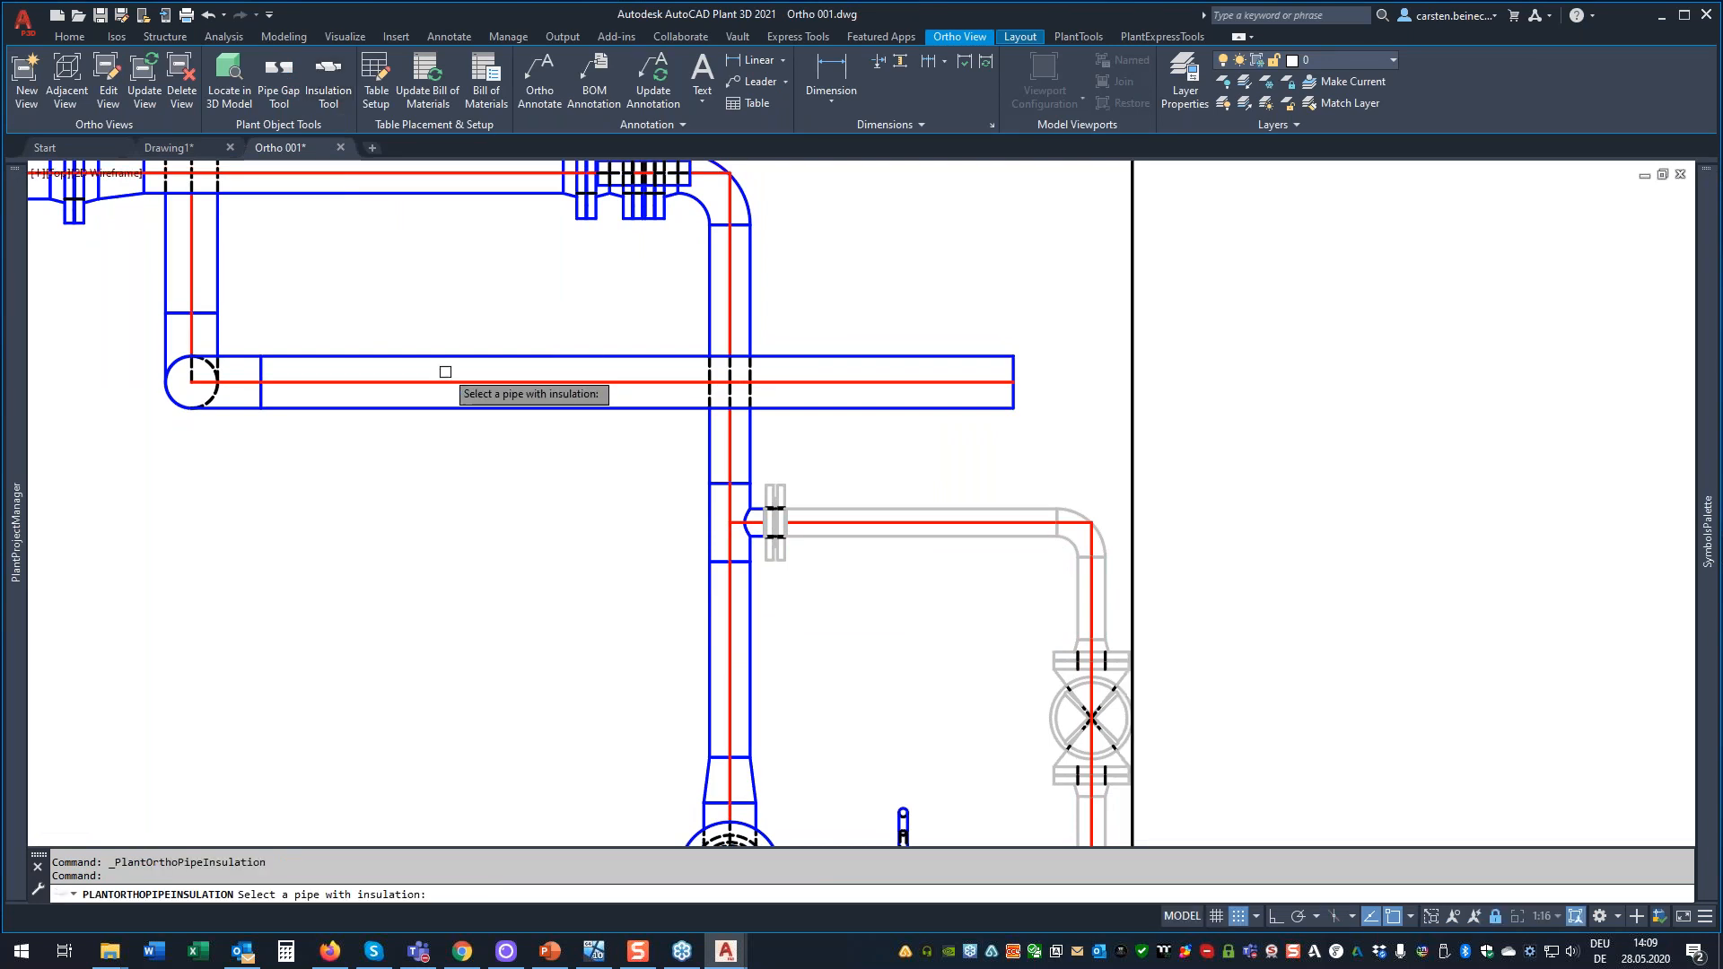
click(438, 380)
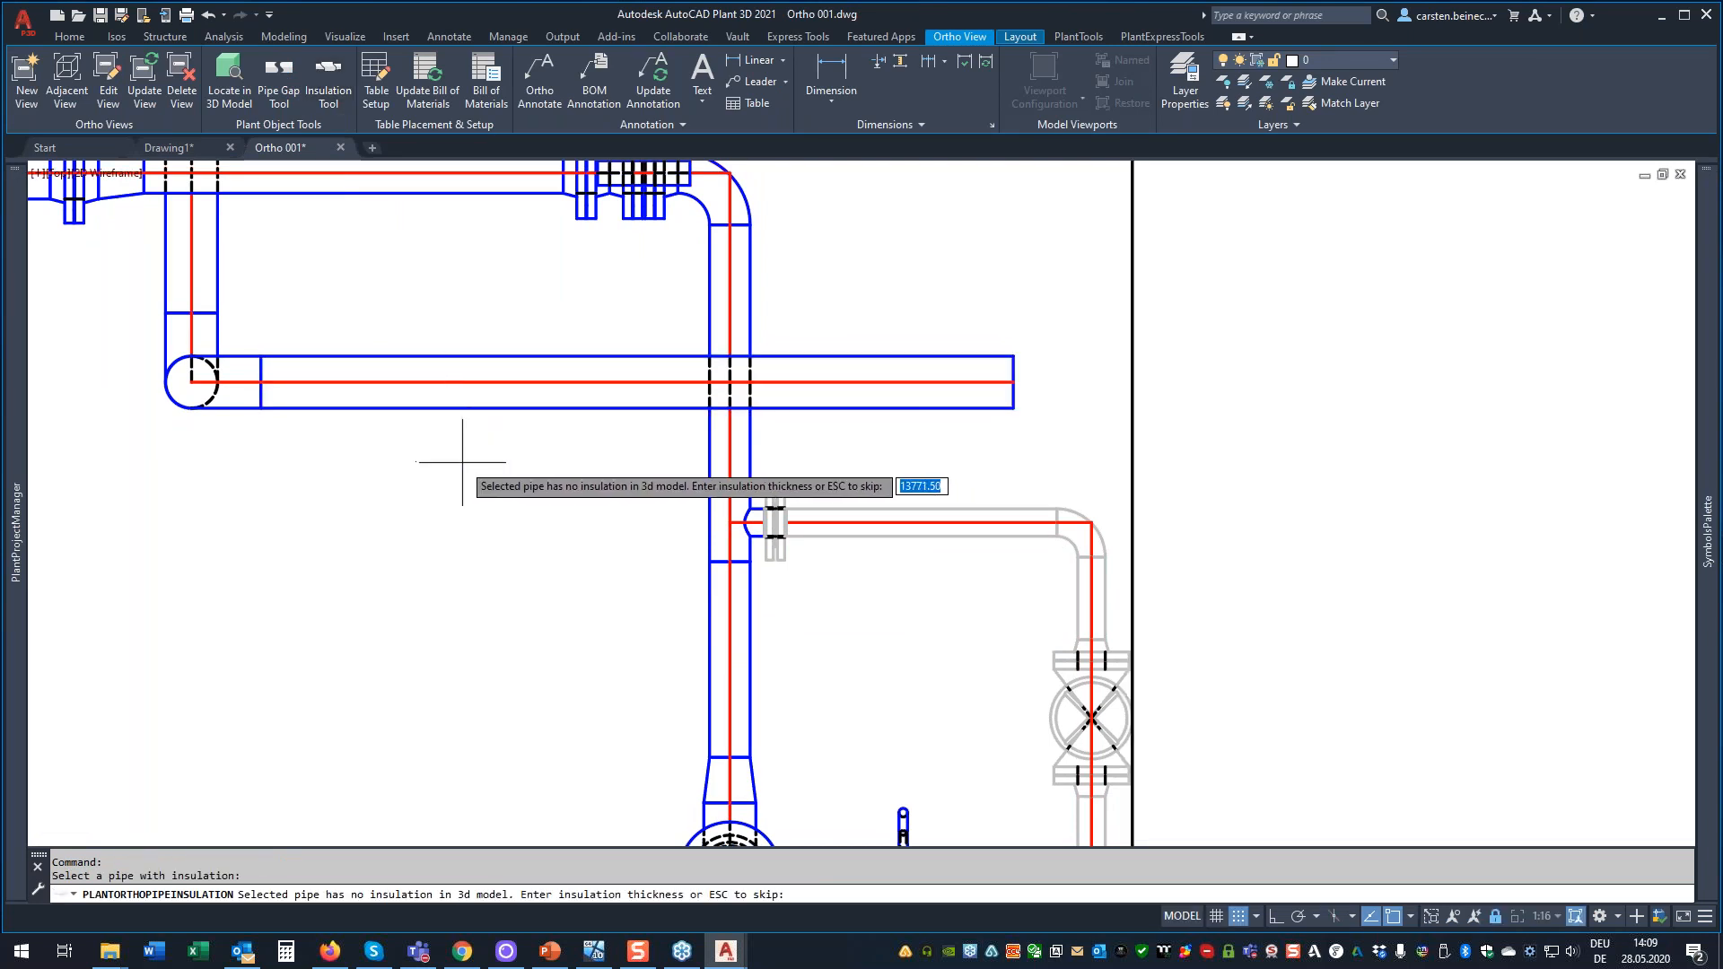
middle_drag(464, 311, 595, 498)
key(Escape)
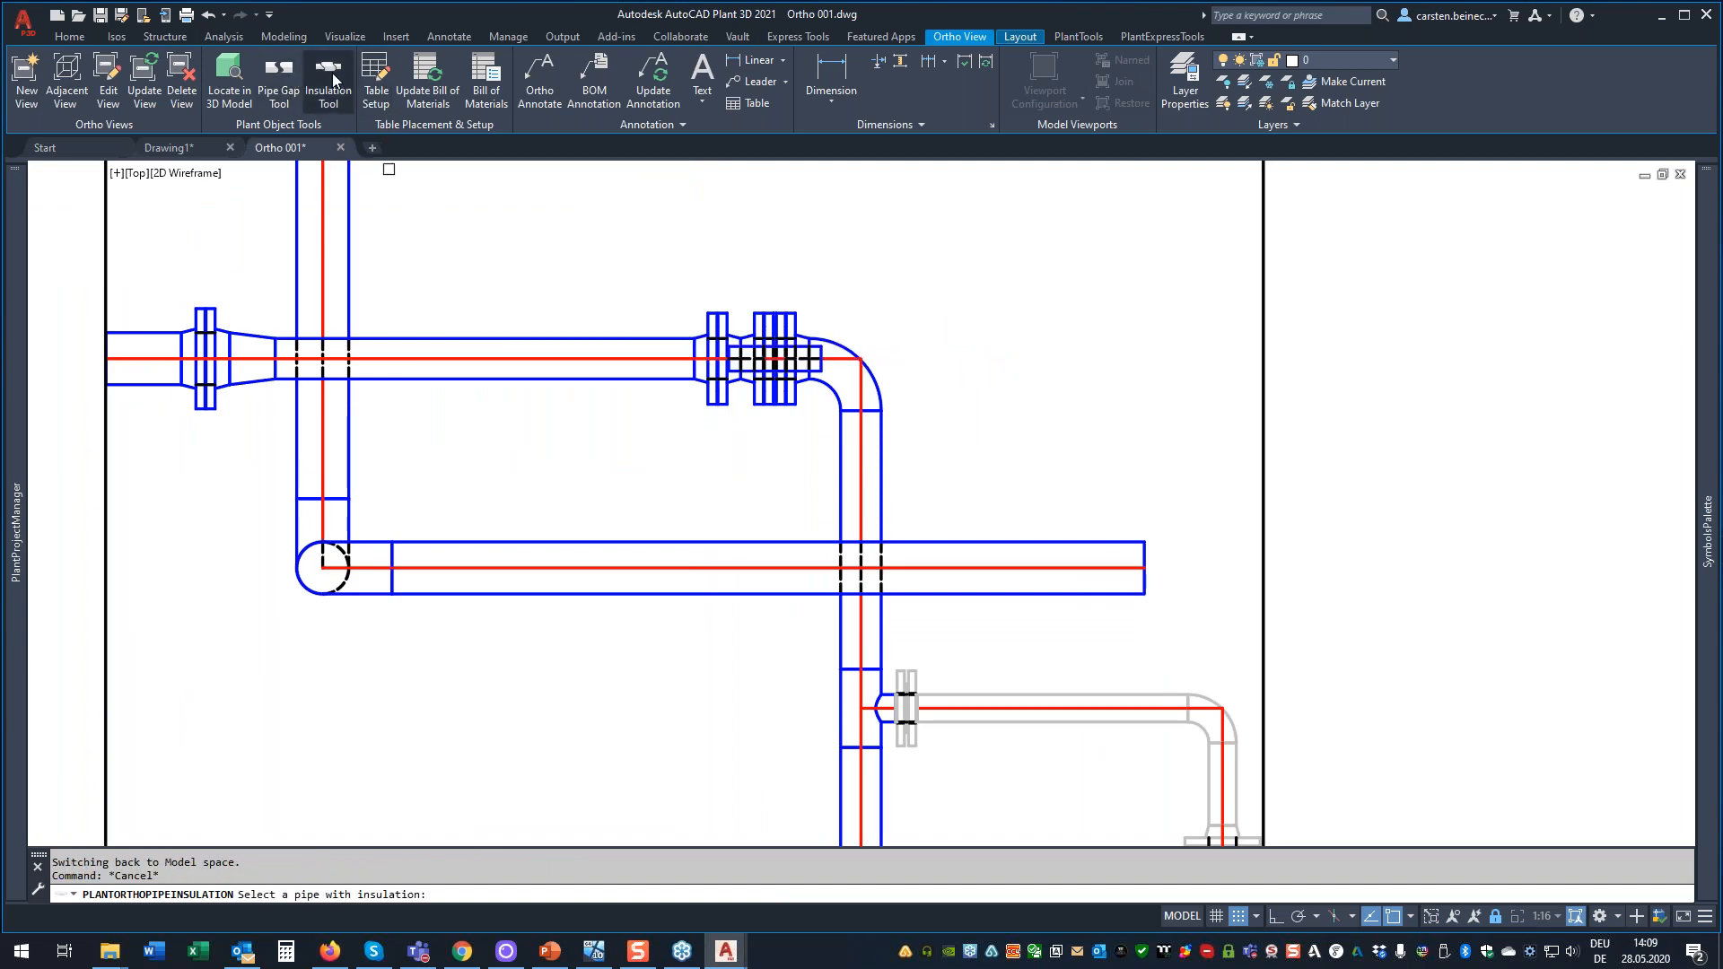
Place an insulation symbol with the Insulation Tool on the upper horizontal pipe that crosses the vertical line in the ortho view.
click(516, 357)
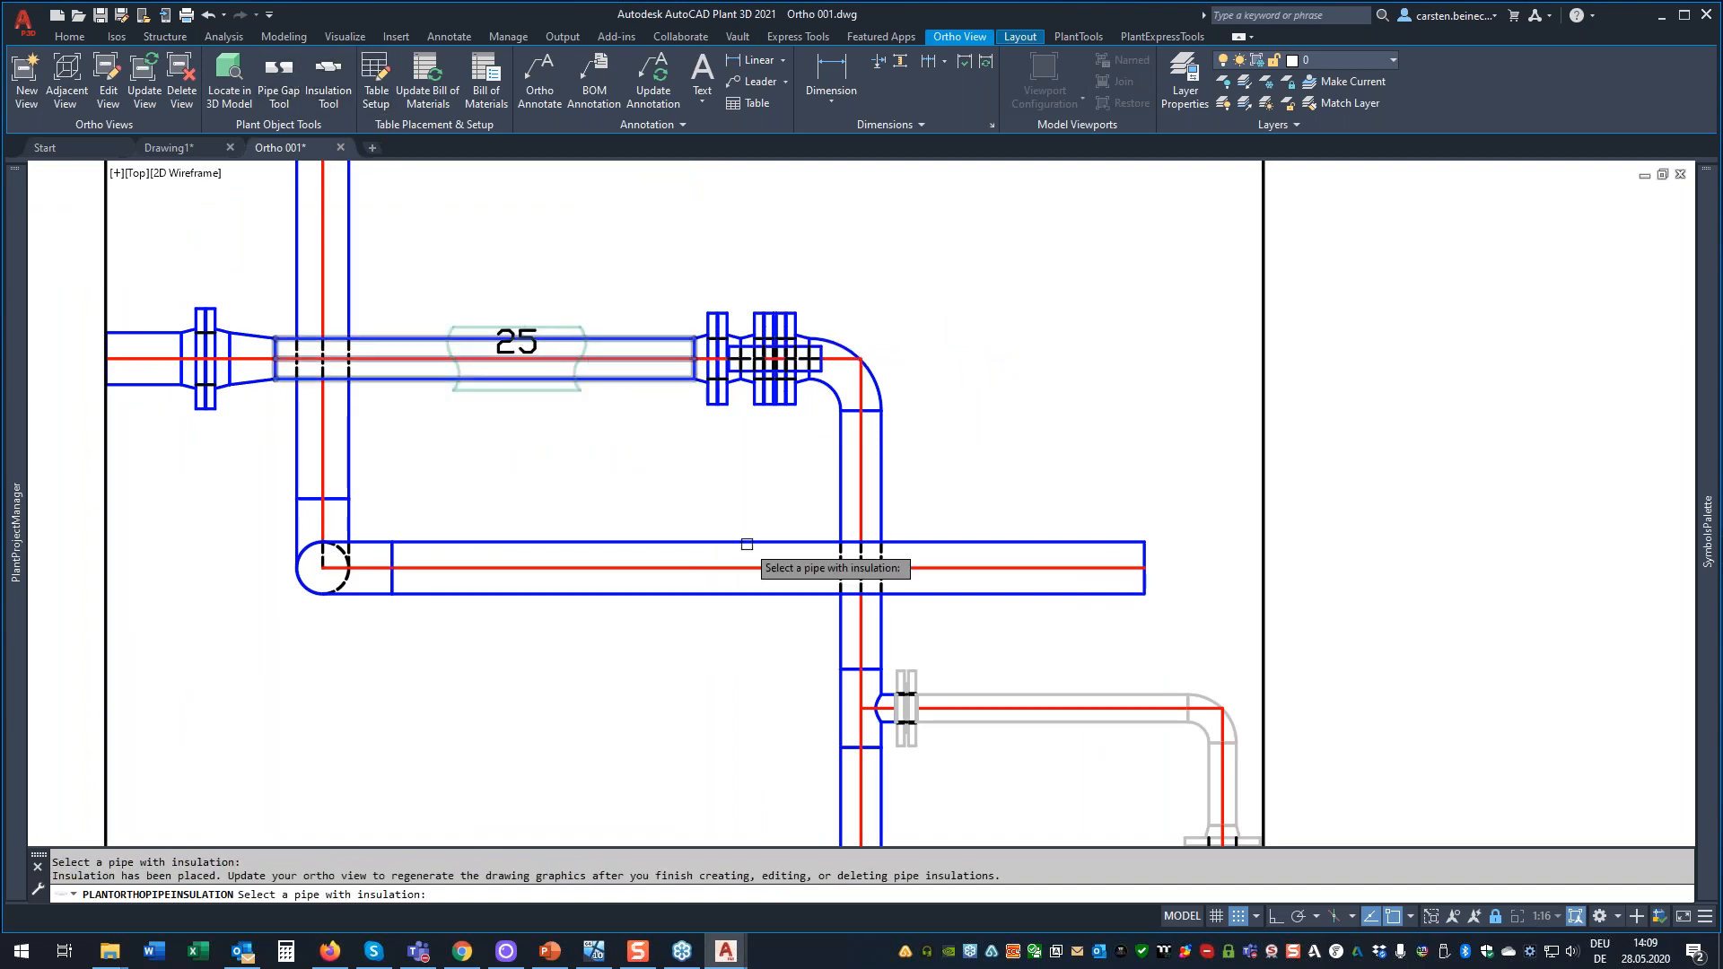
middle_drag(899, 717, 836, 537)
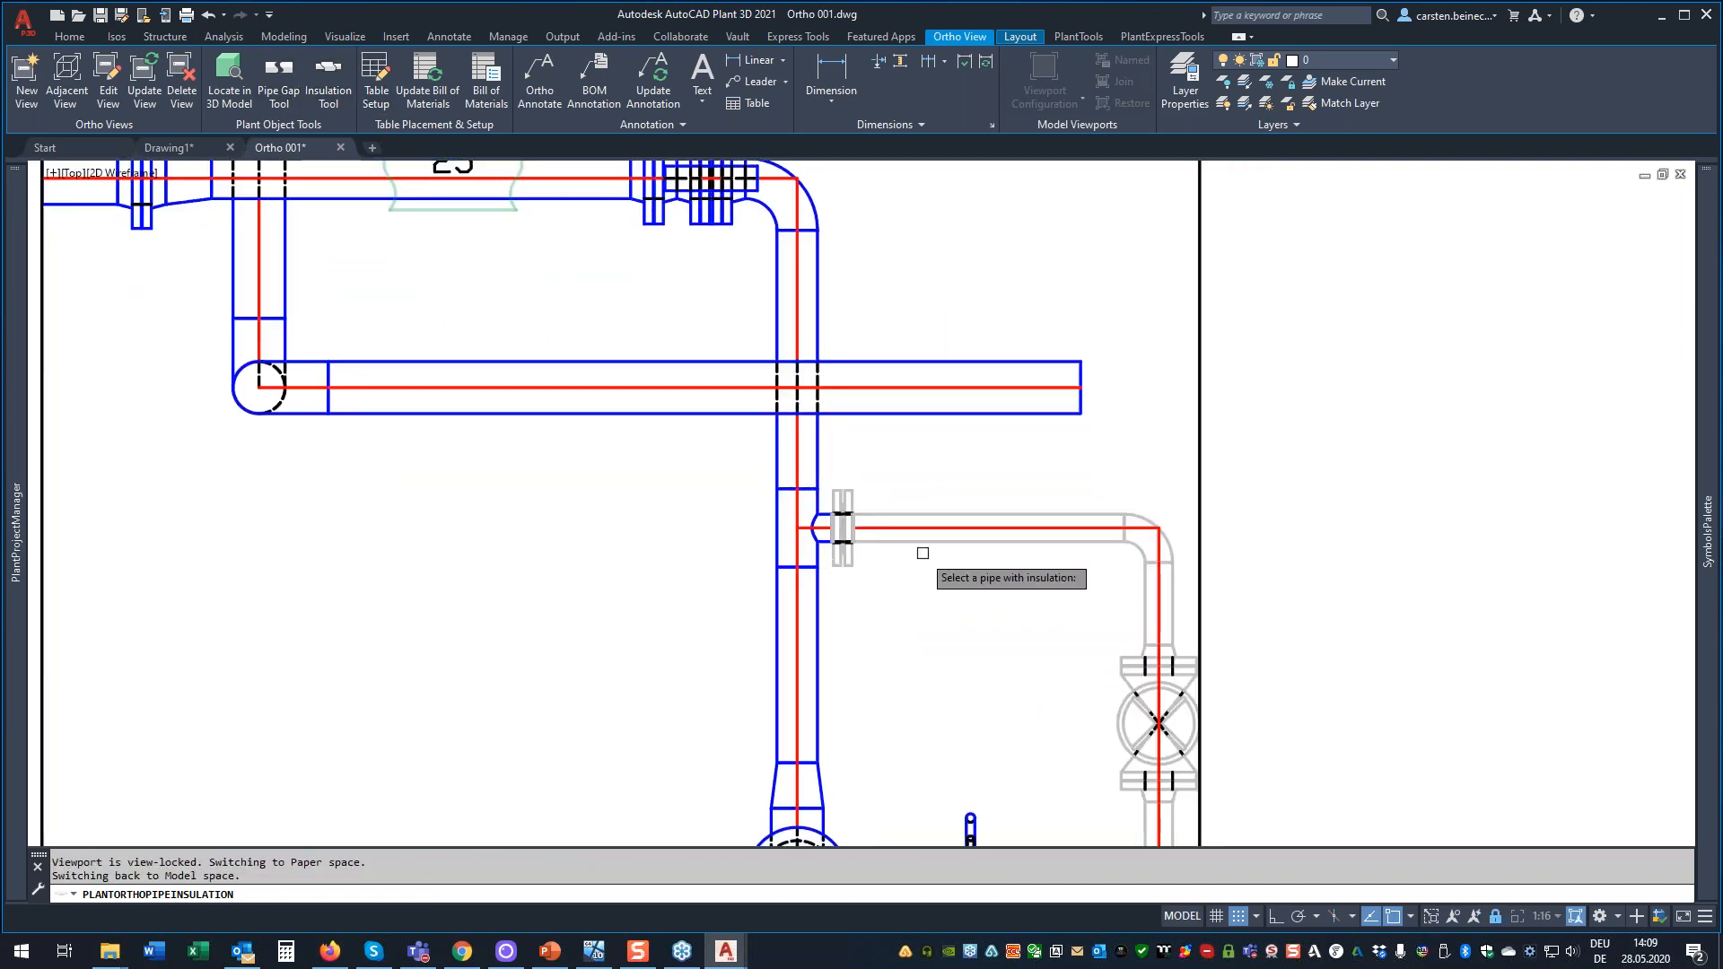
Place insulation symbols on the grey horizontal branch pipe and the vertical pipe below the tee, and update the ortho view.
click(949, 510)
click(795, 673)
key(Escape)
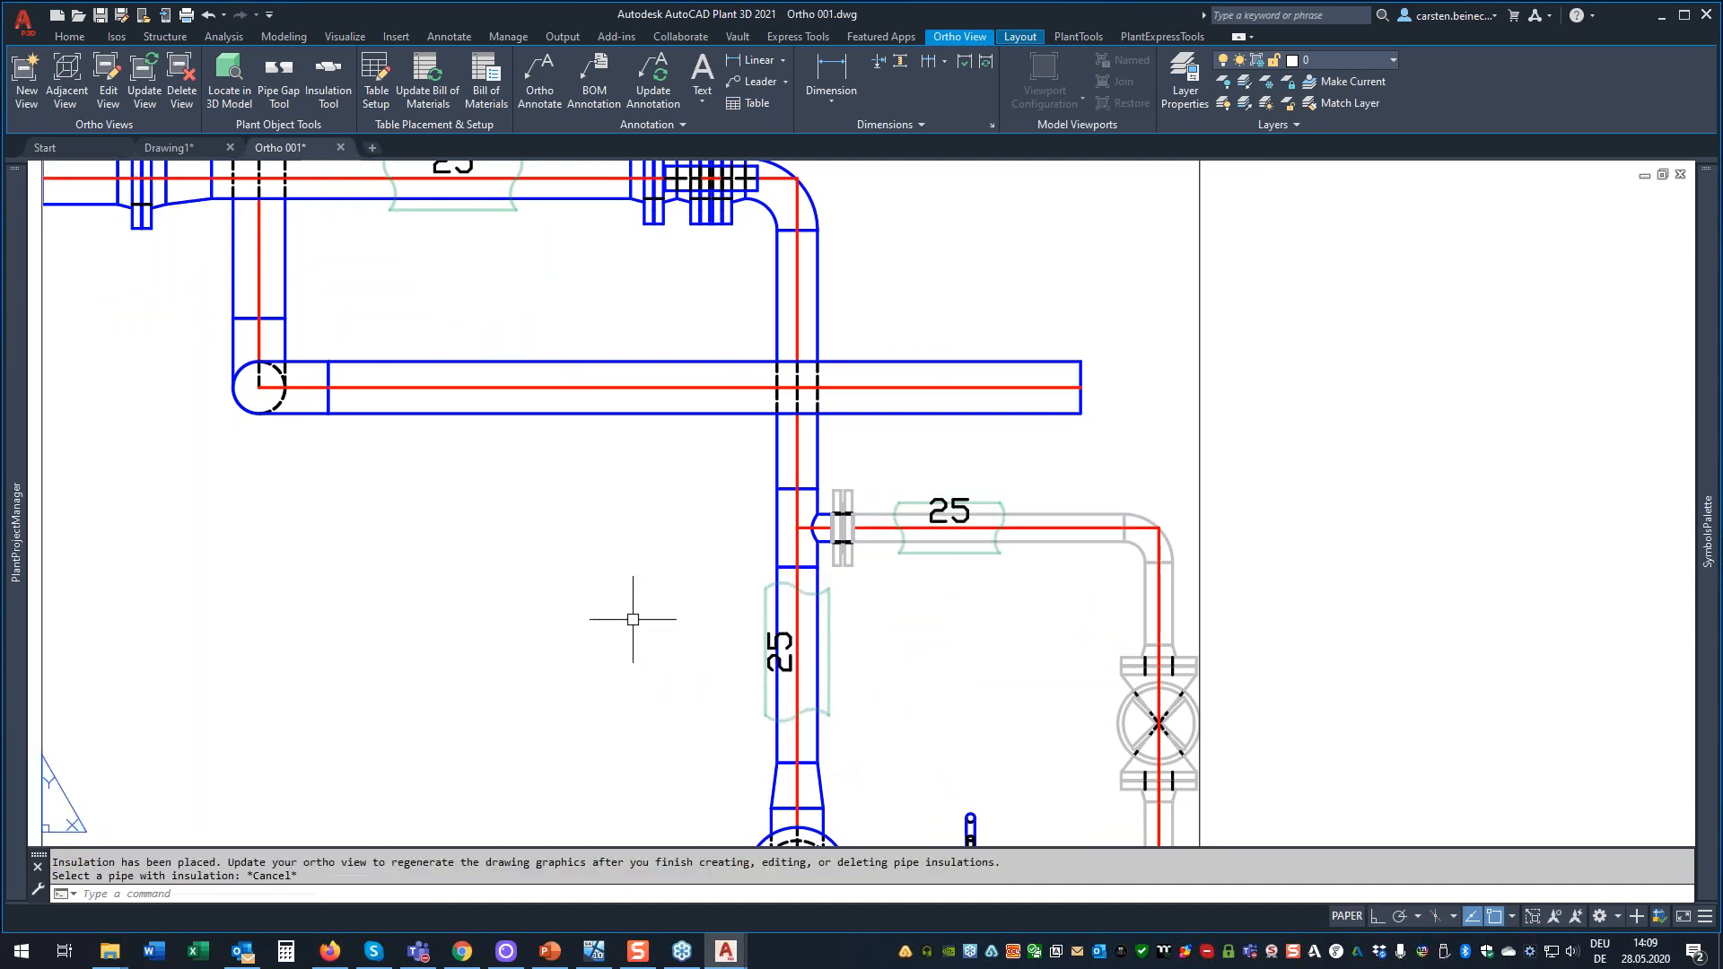
click(143, 84)
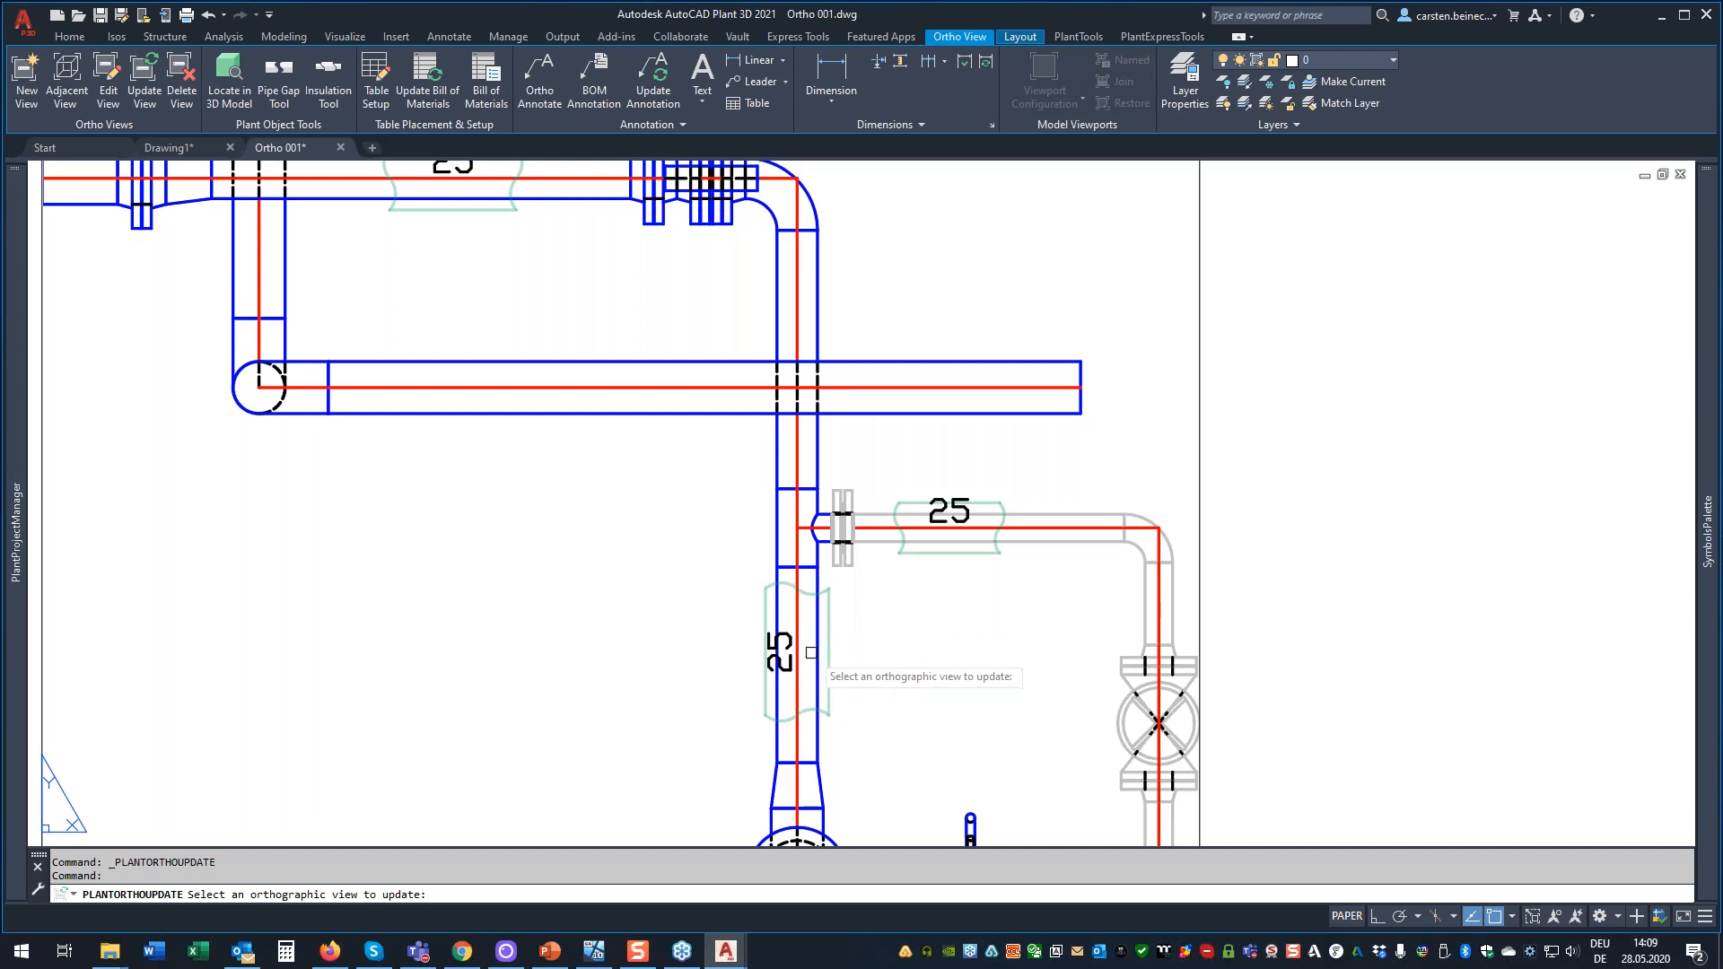
click(1200, 417)
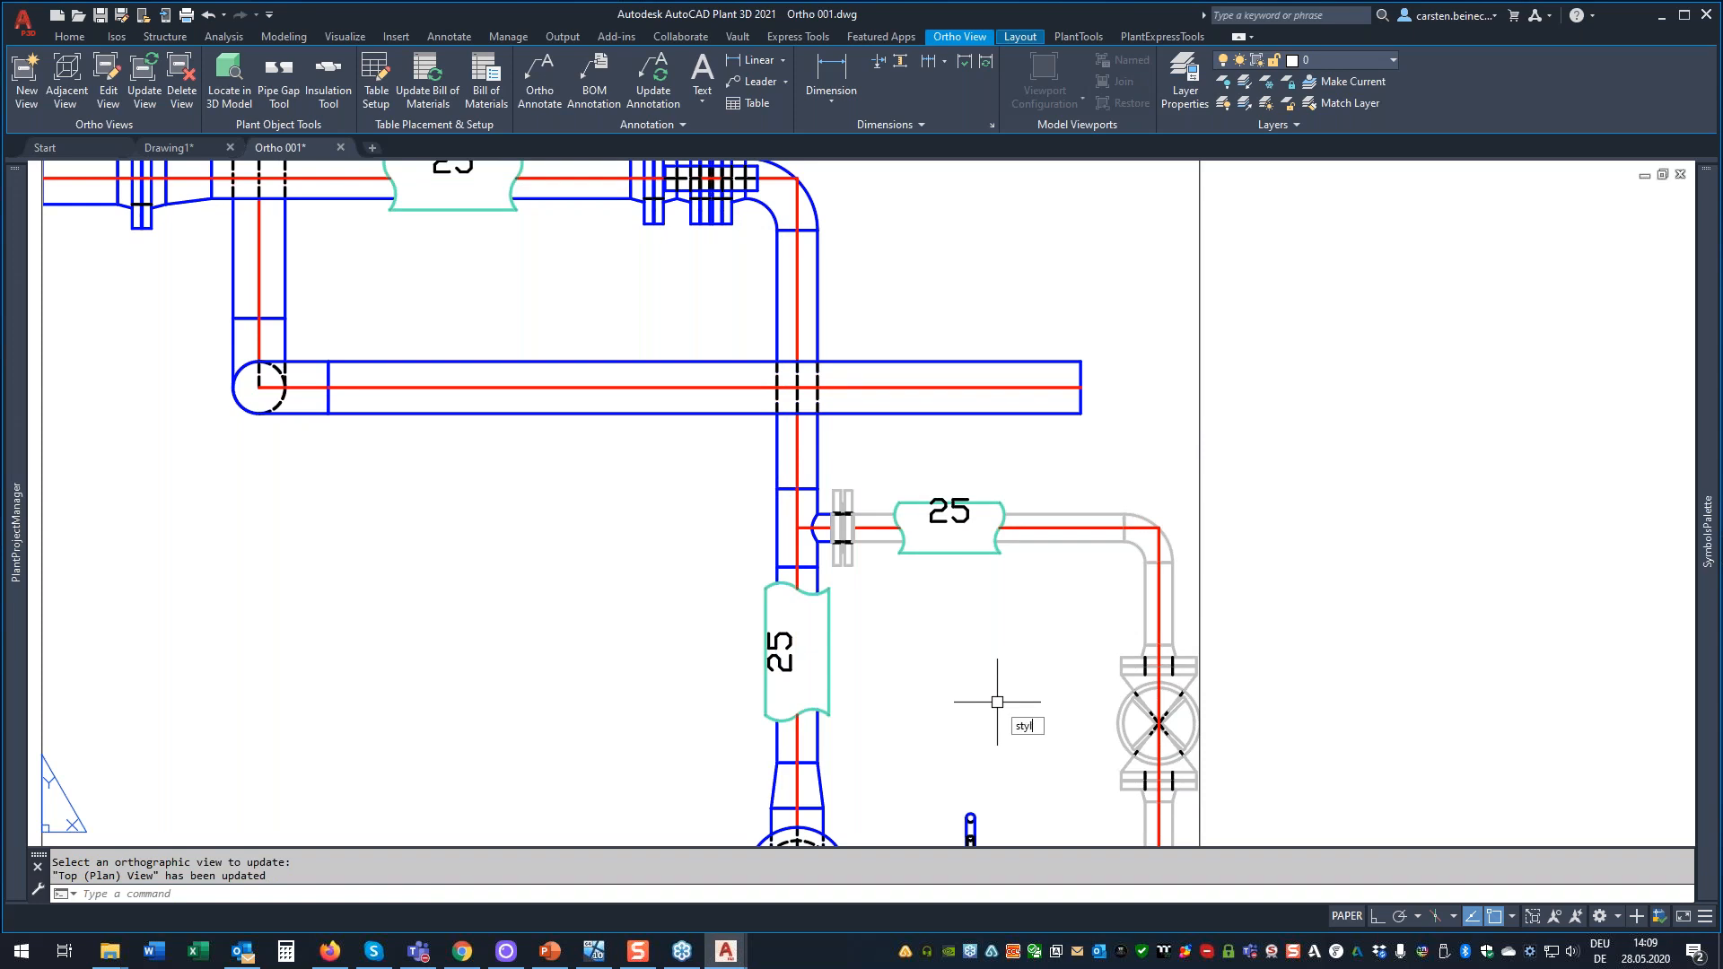
Change the Standard text style's font to Arial and apply it.
text(STYLE)
key(Return)
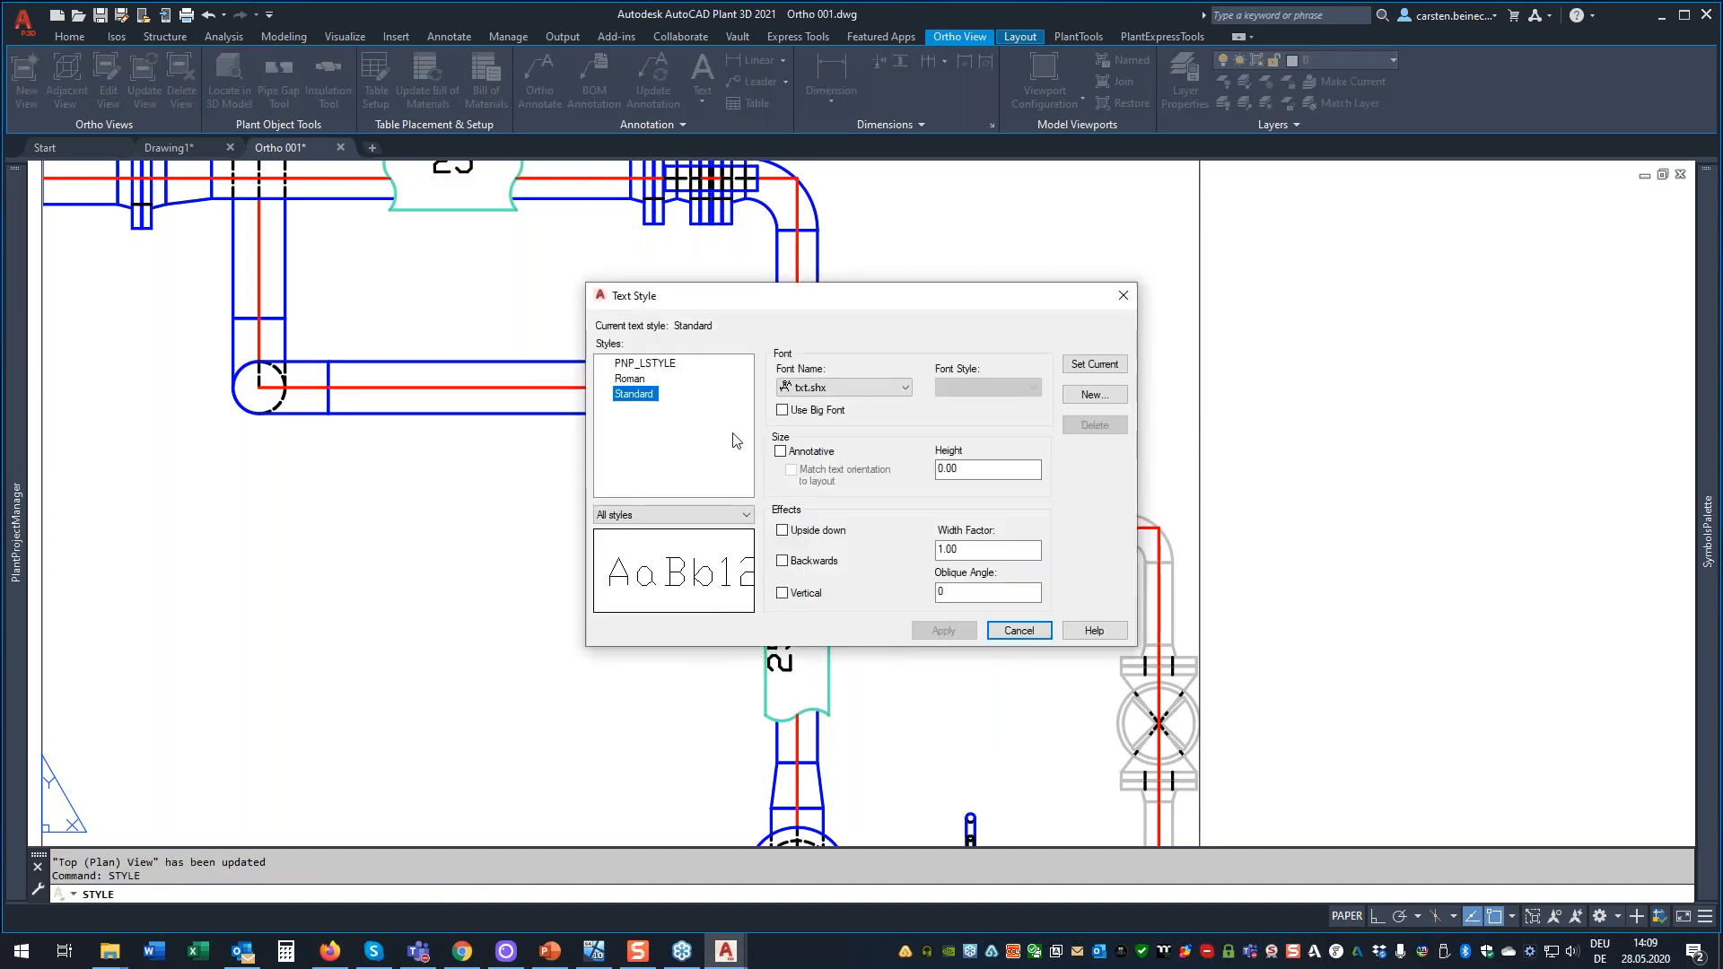
click(844, 388)
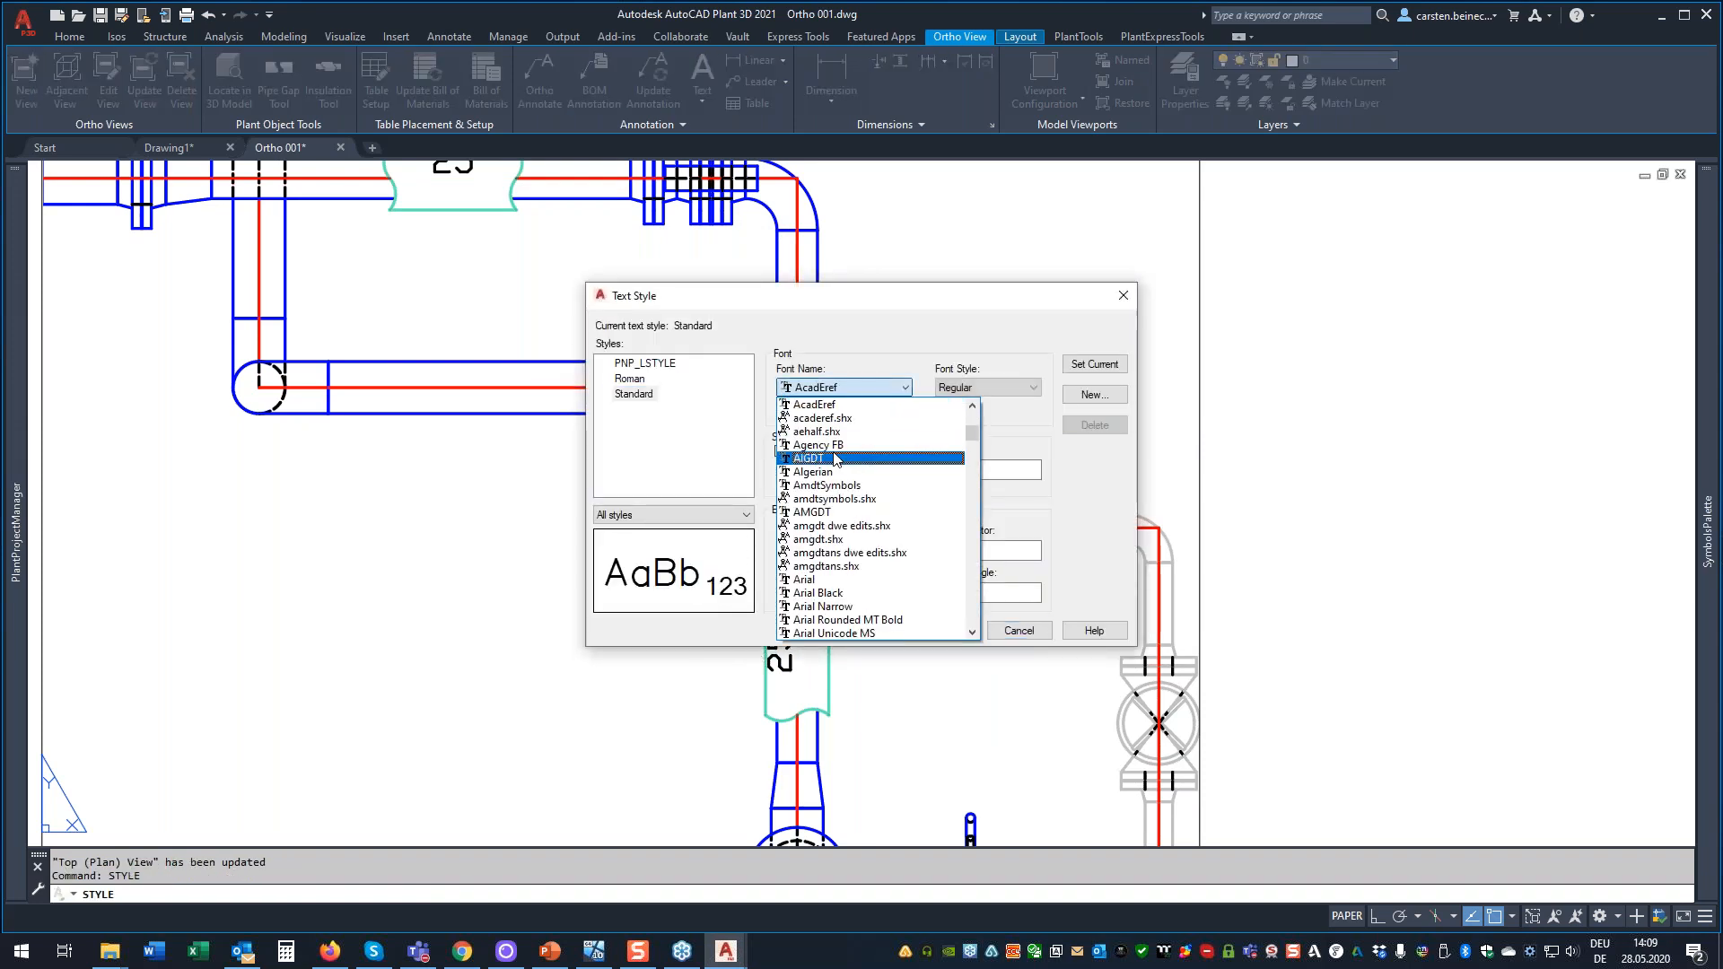
click(840, 580)
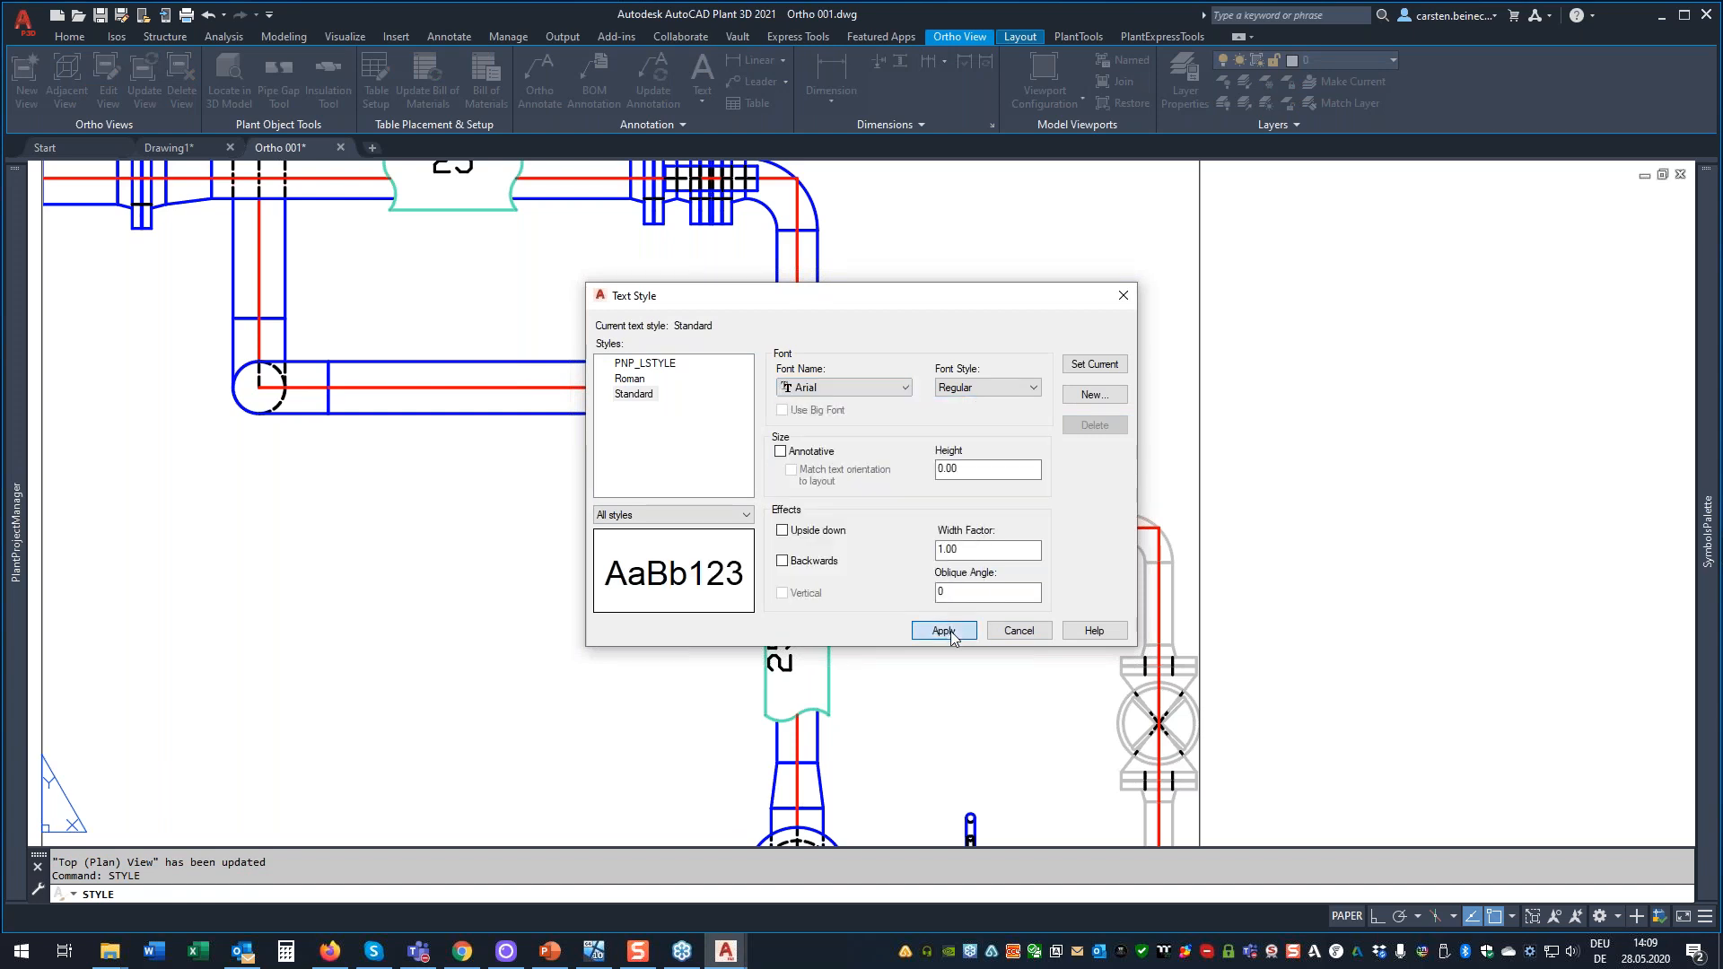
click(1018, 631)
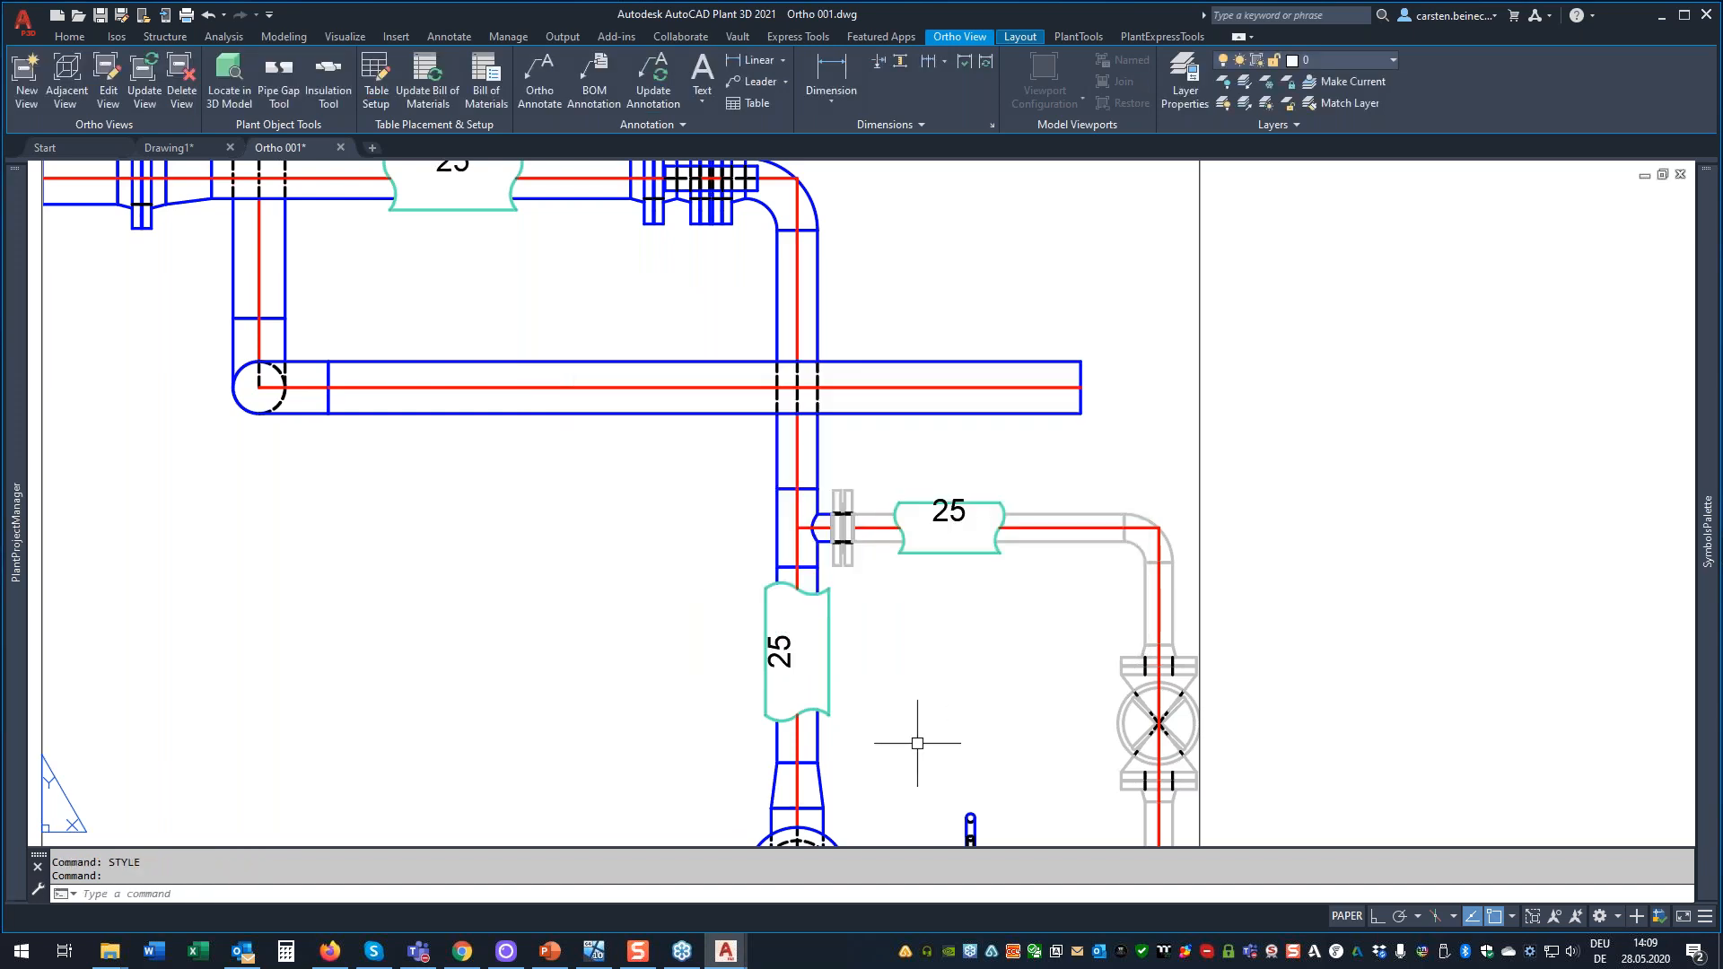
key(Escape)
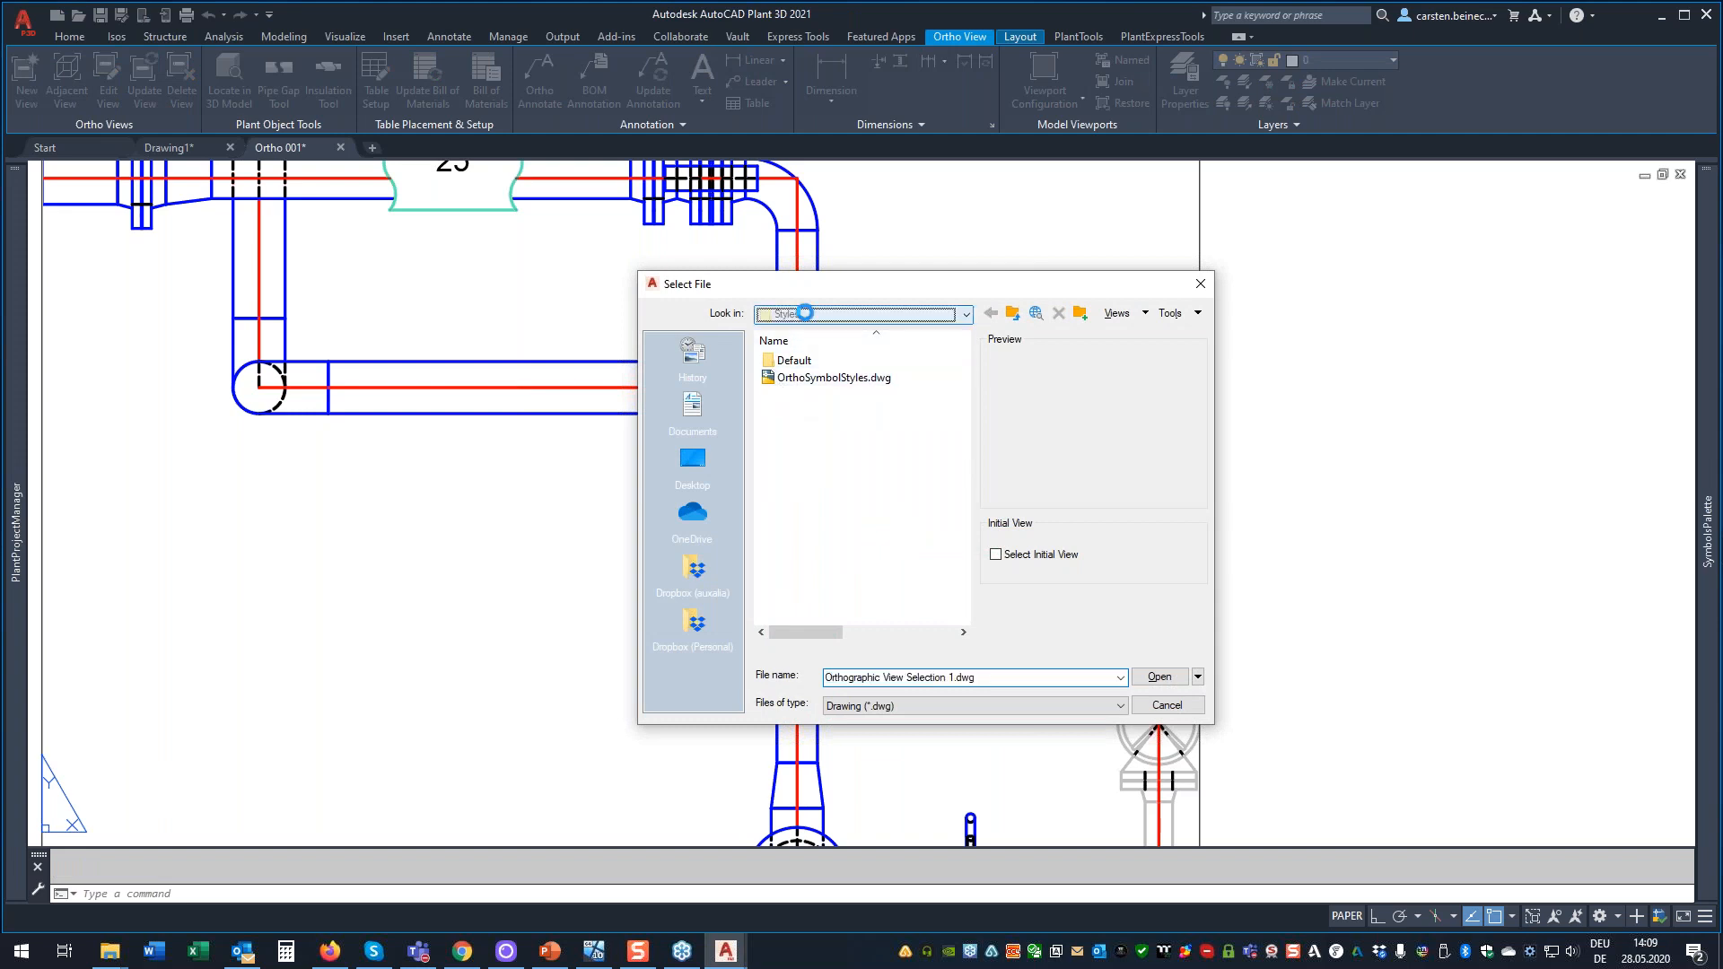
Open OrthoSymbolStyles.dwg from the Orthos\Styles folder of the Keynotes 2020 project.
click(805, 312)
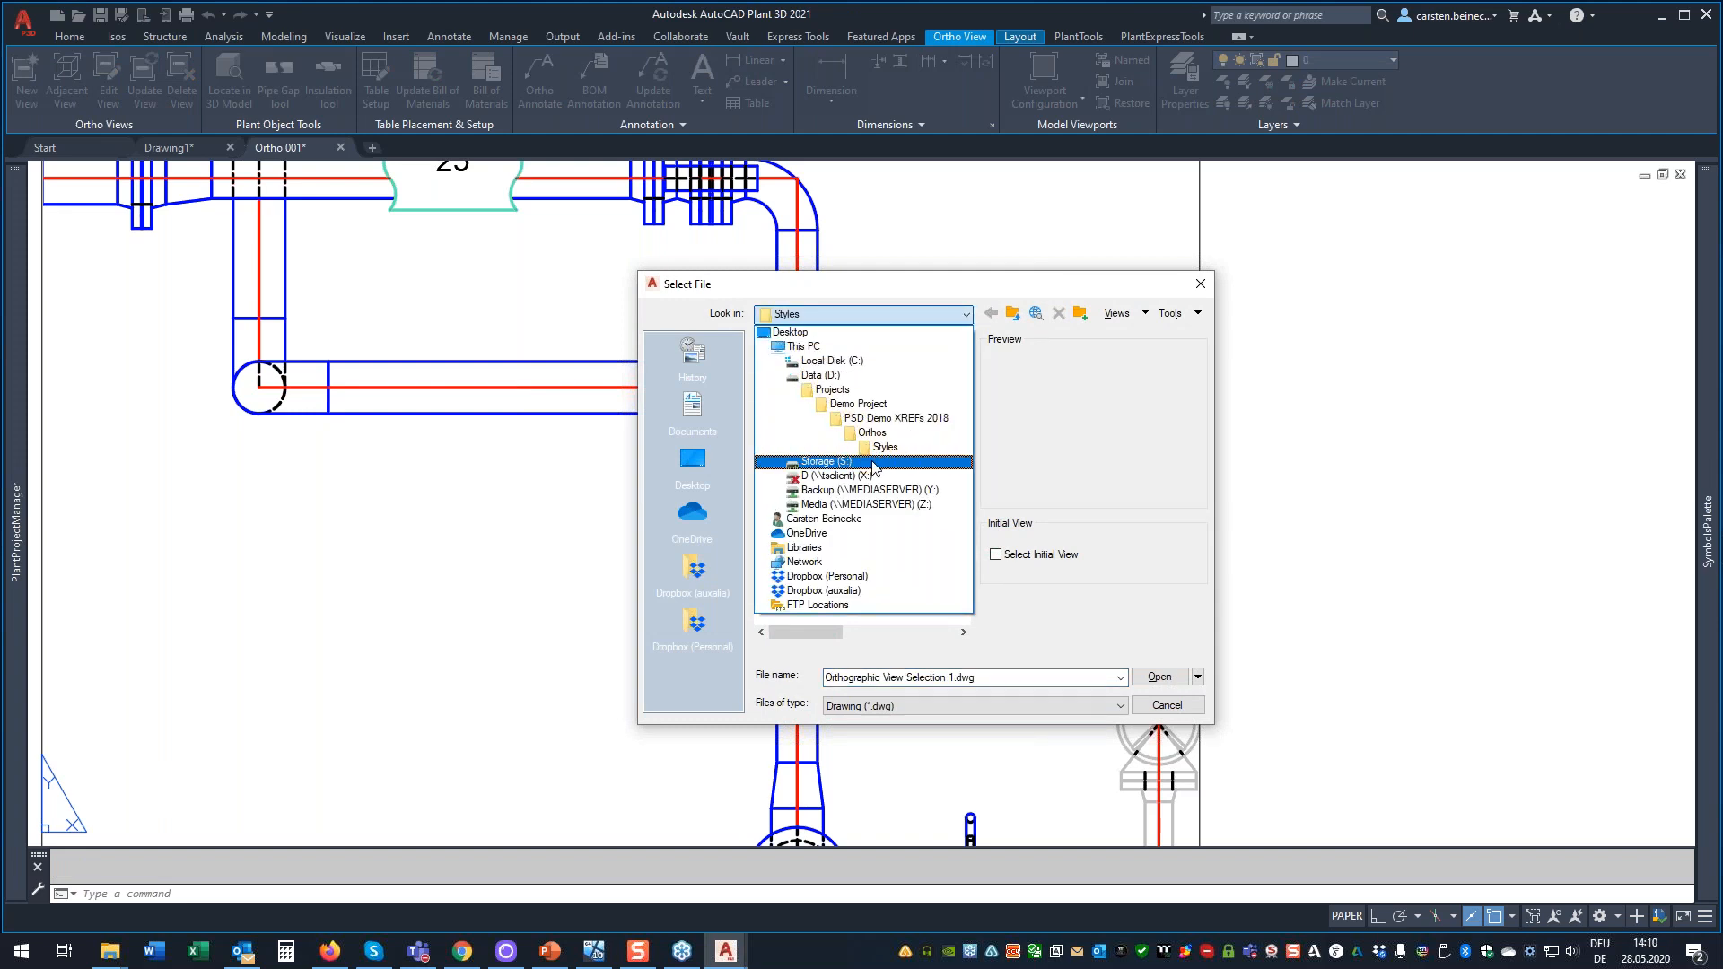
click(834, 391)
click(818, 513)
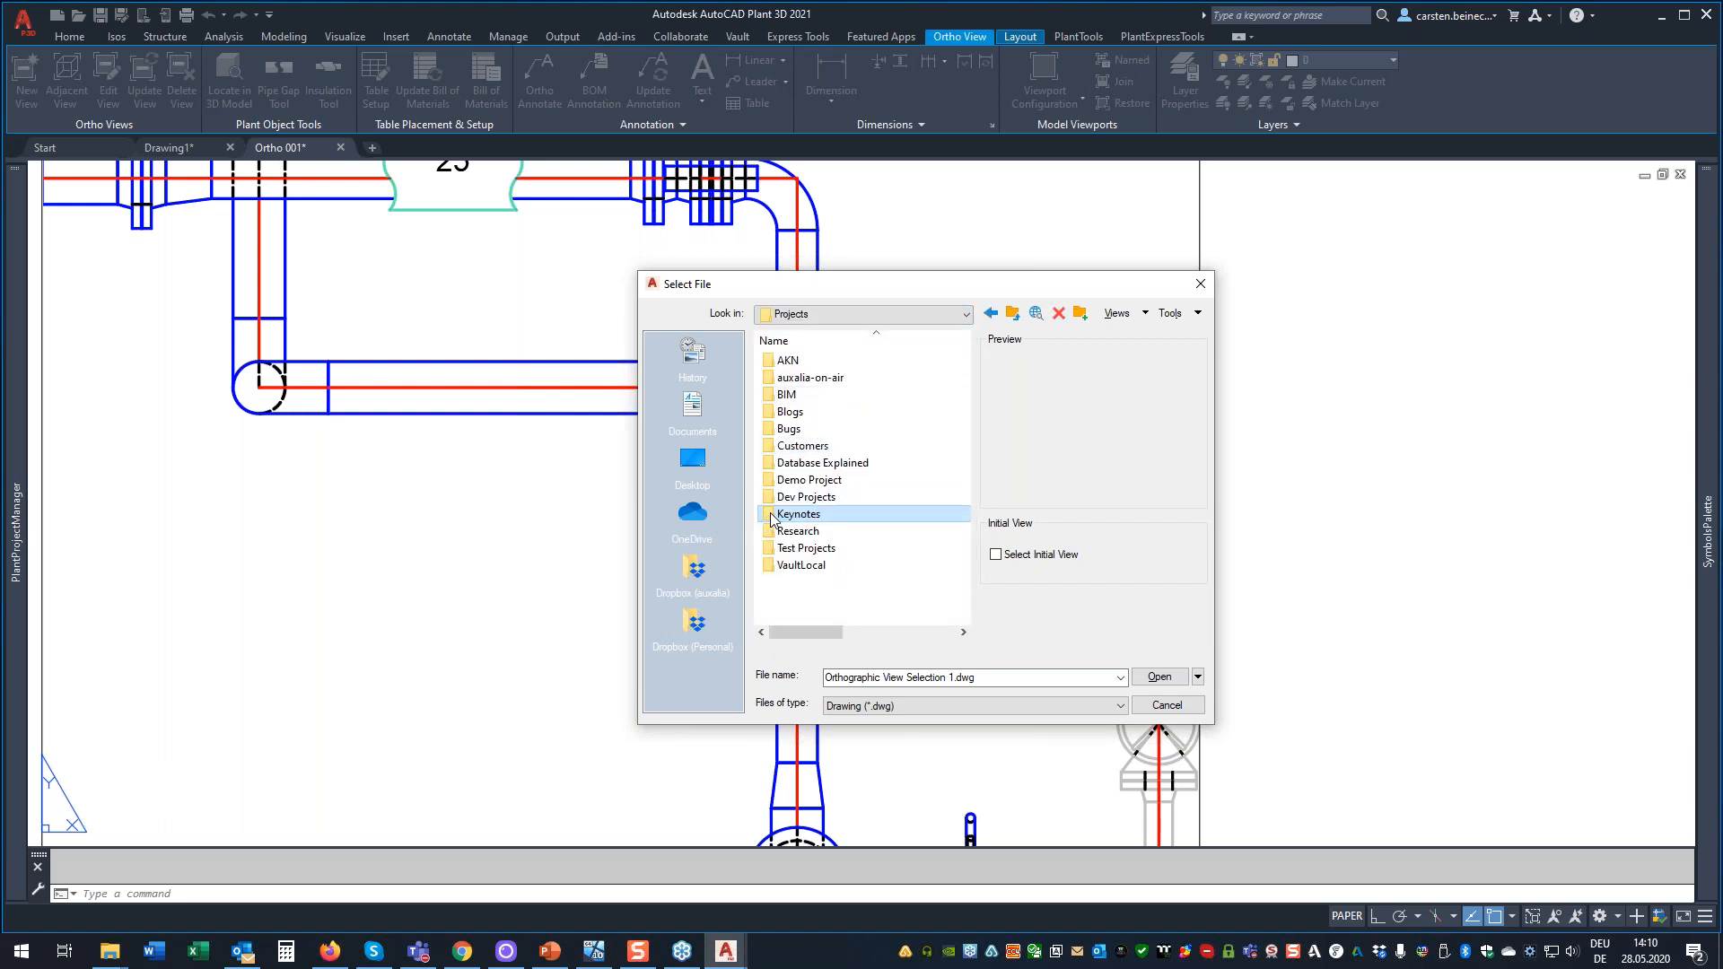
double_click(783, 519)
double_click(798, 396)
double_click(802, 429)
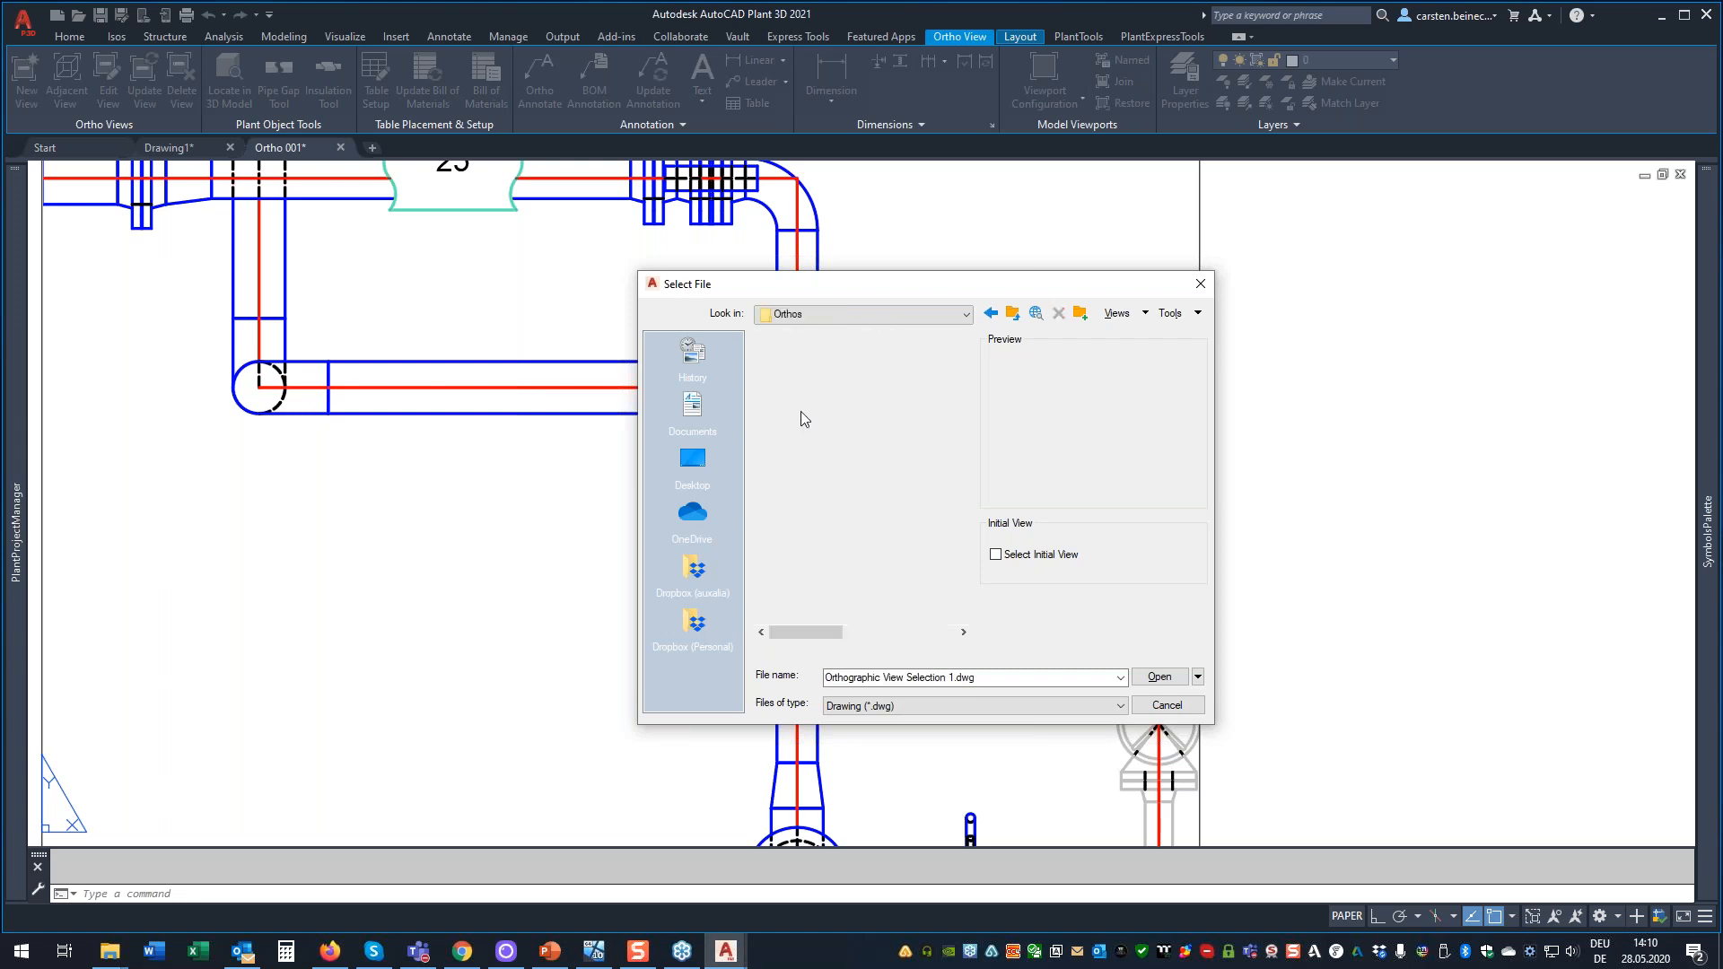
double_click(793, 396)
click(801, 379)
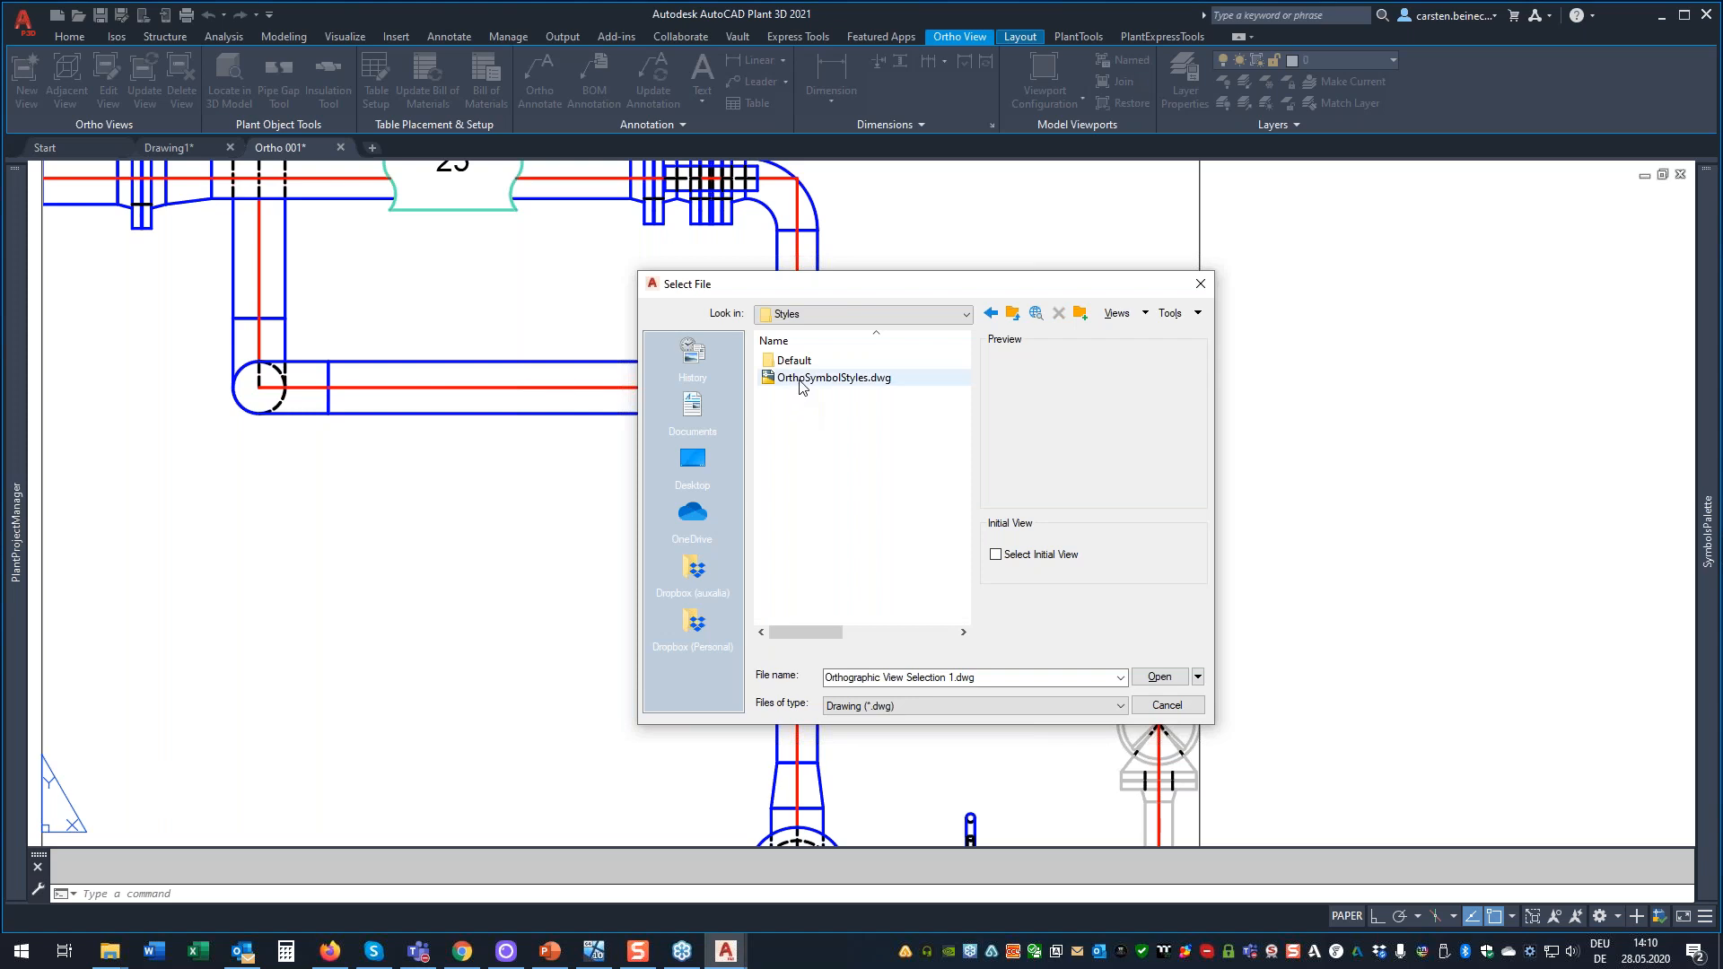
double_click(801, 377)
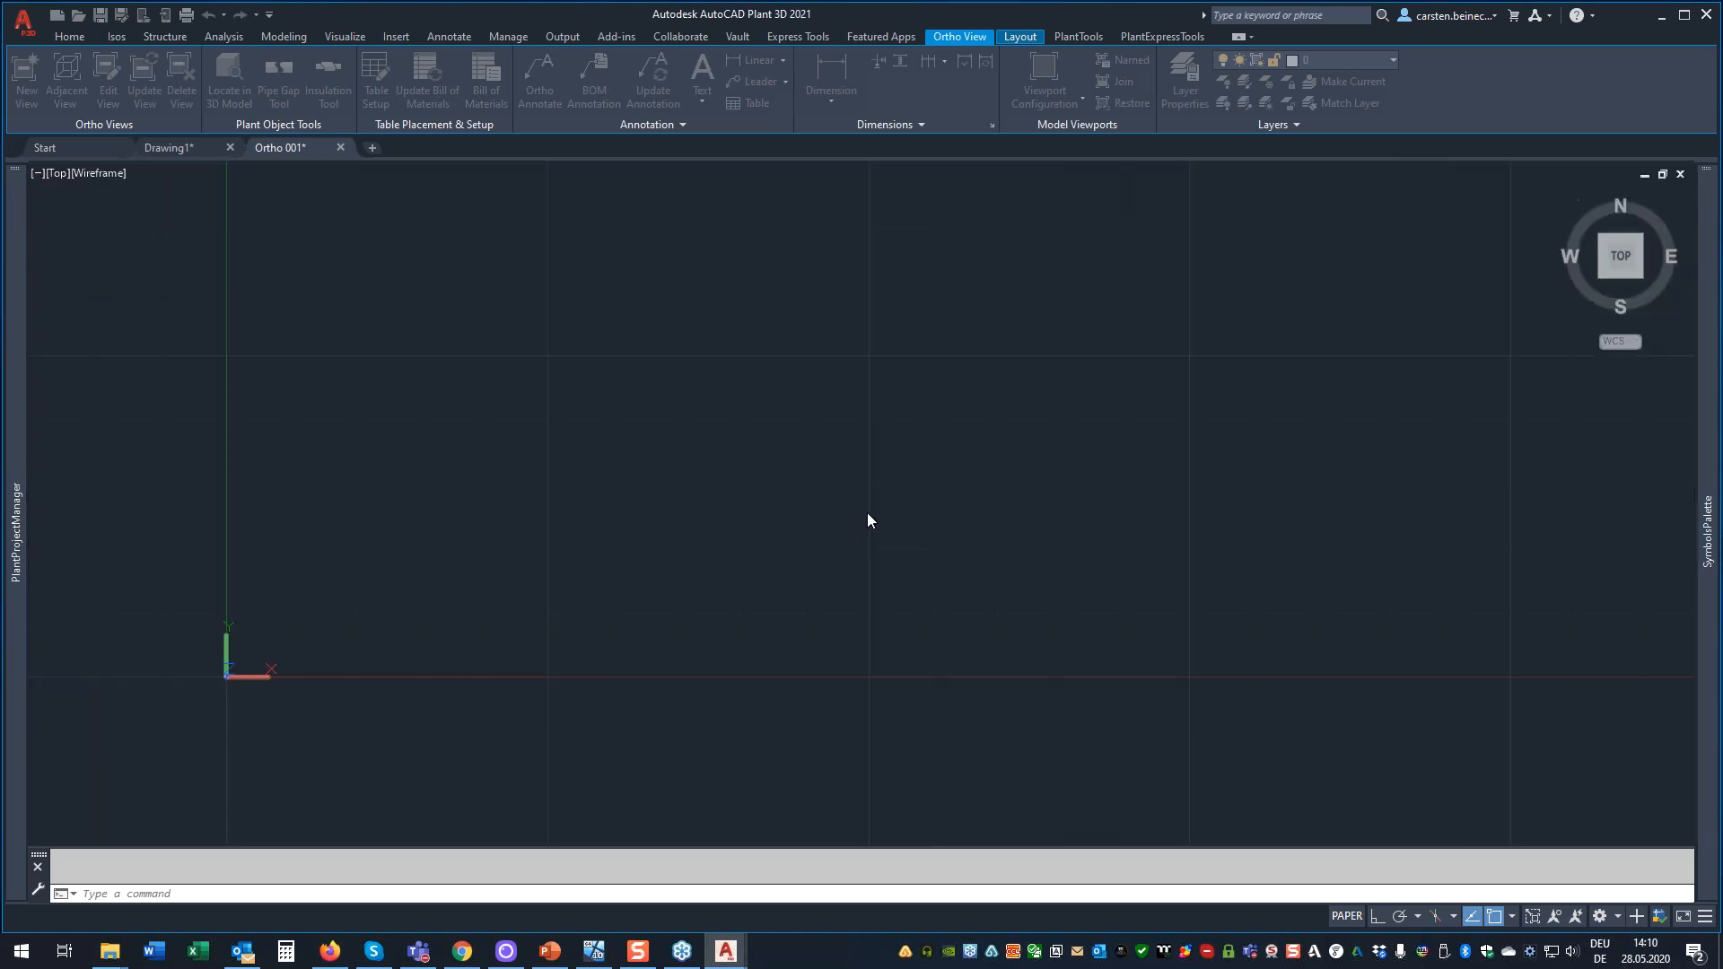
Open the PlantPipeInsulation block definition in the Block Editor and examine its THICKNESS and TYPE attributes.
text(bbedit)
key(Return)
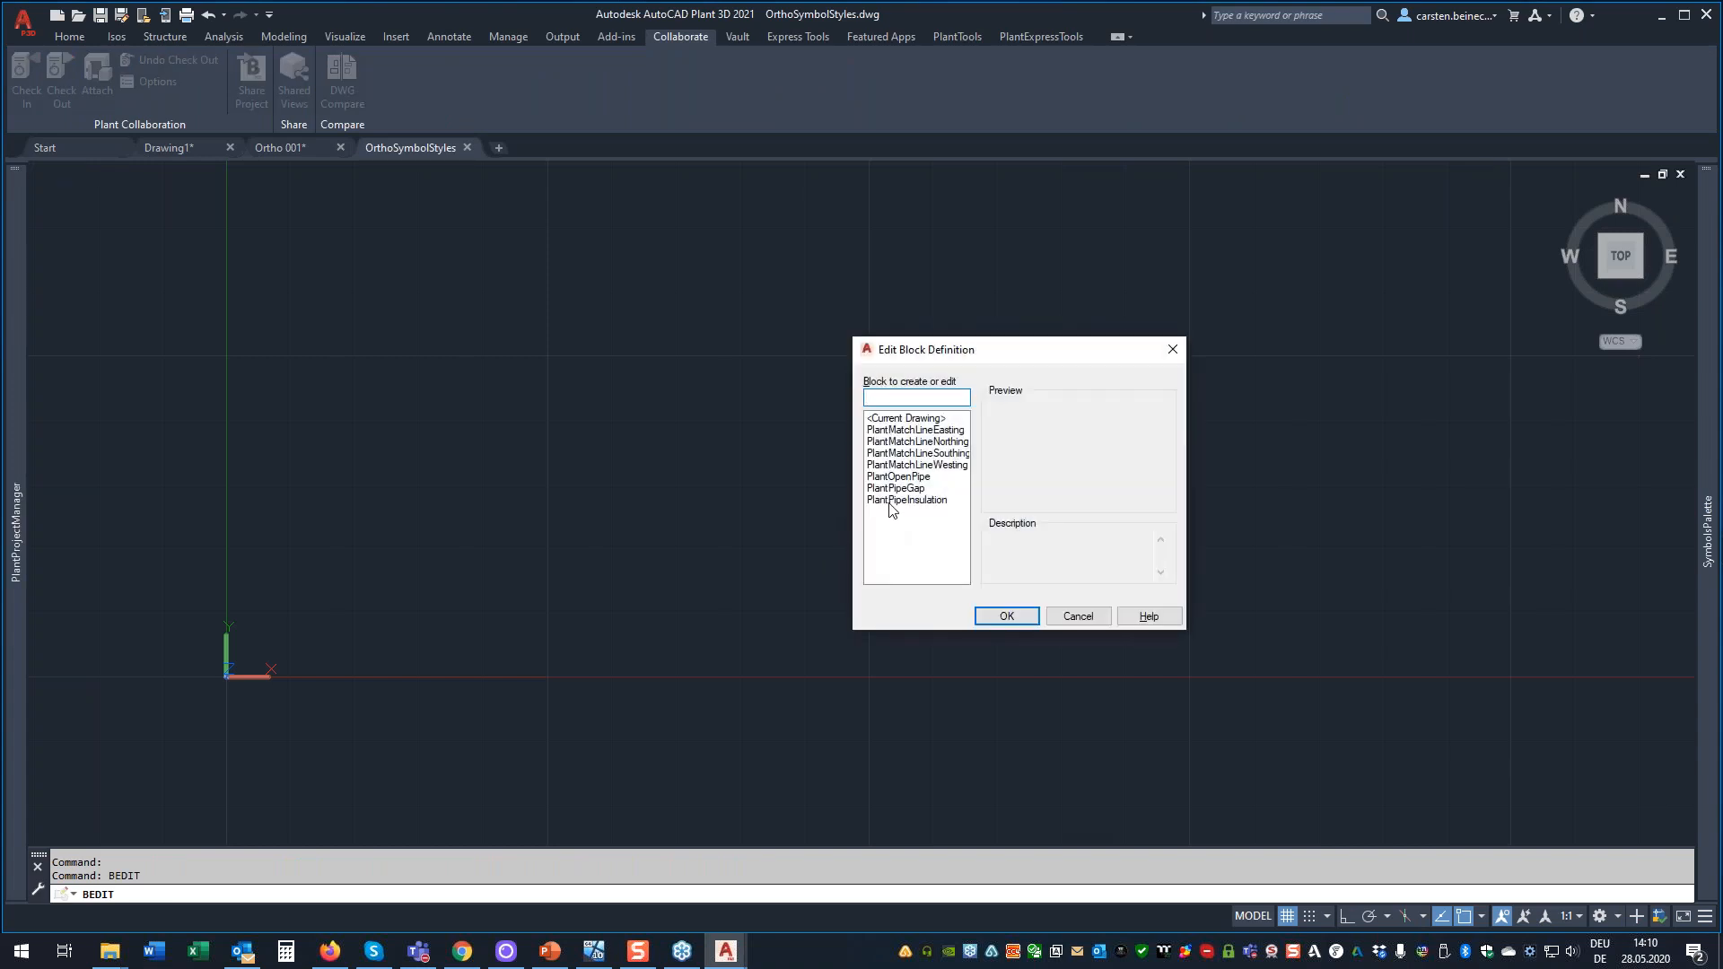
click(893, 499)
click(1001, 619)
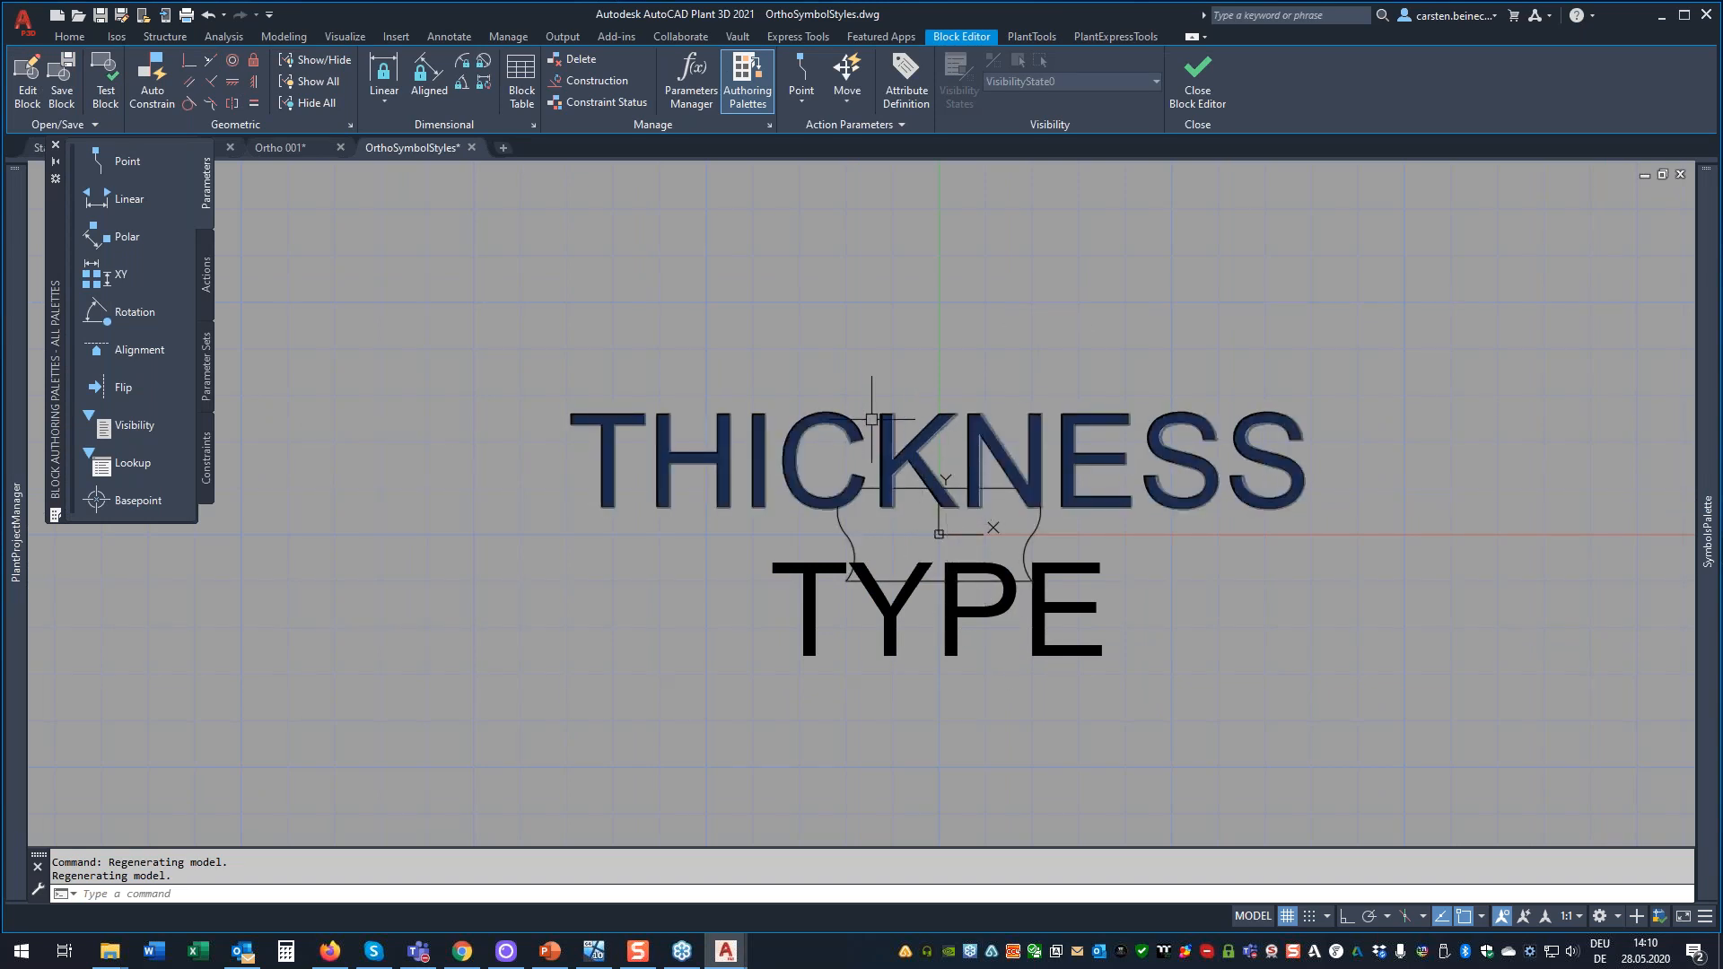
click(890, 617)
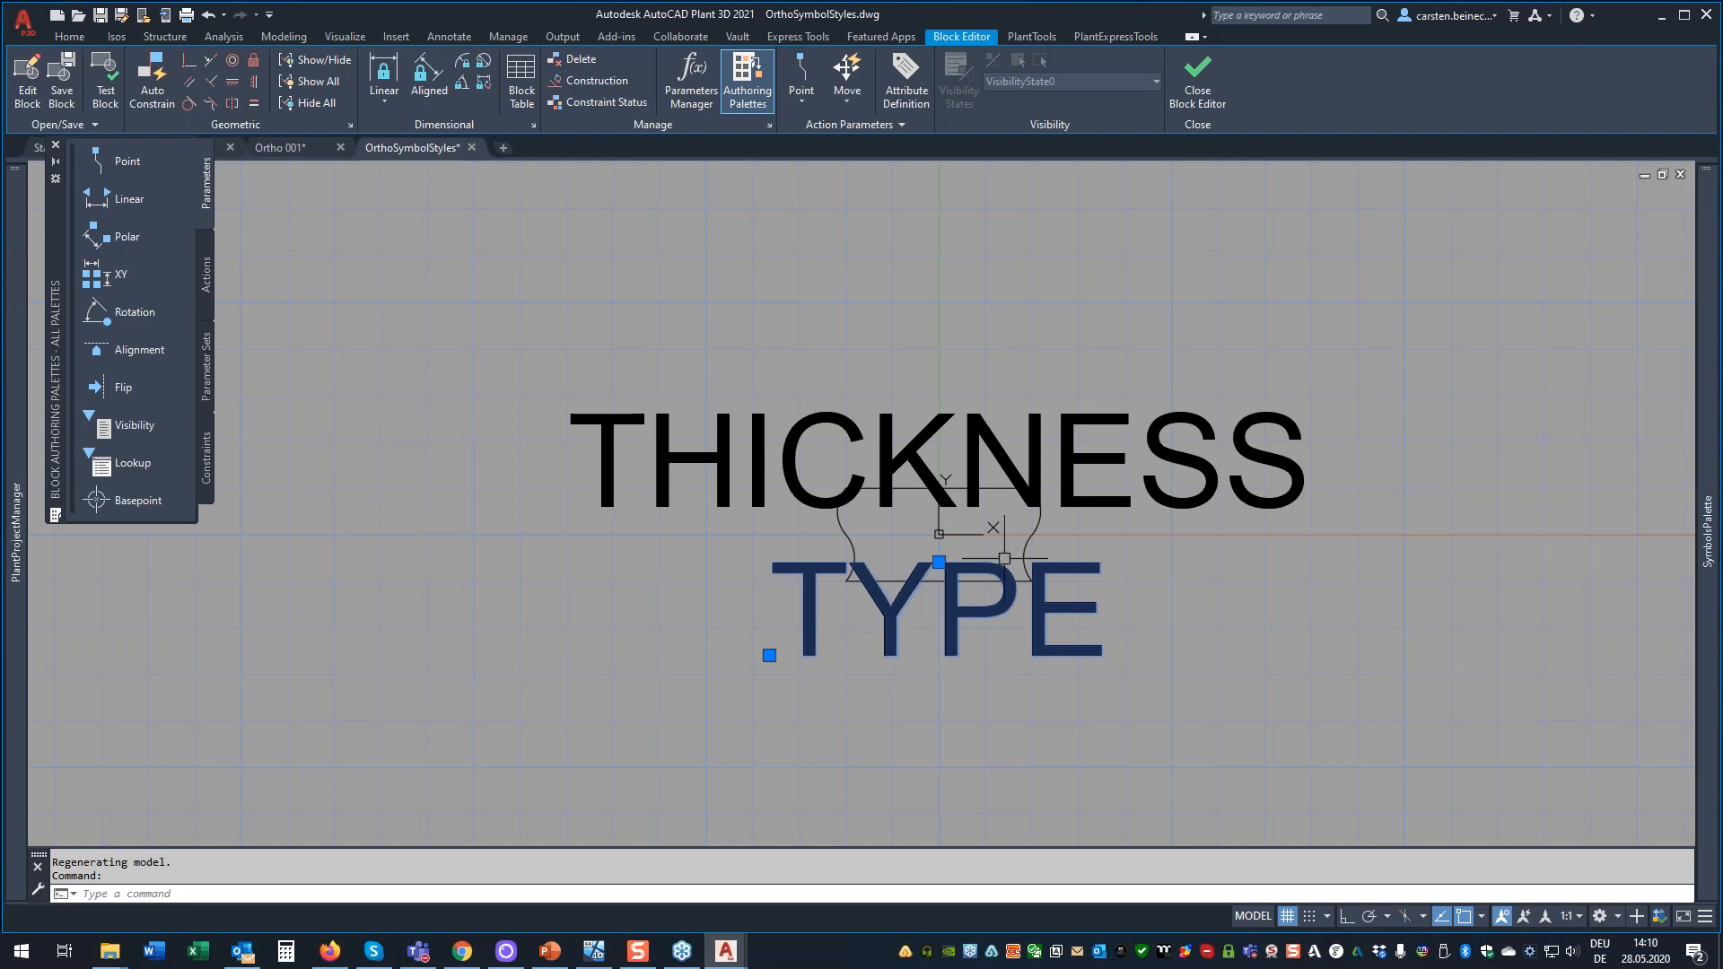
Close the Block Editor and close OrthoSymbolStyles.dwg without saving changes.
click(1193, 94)
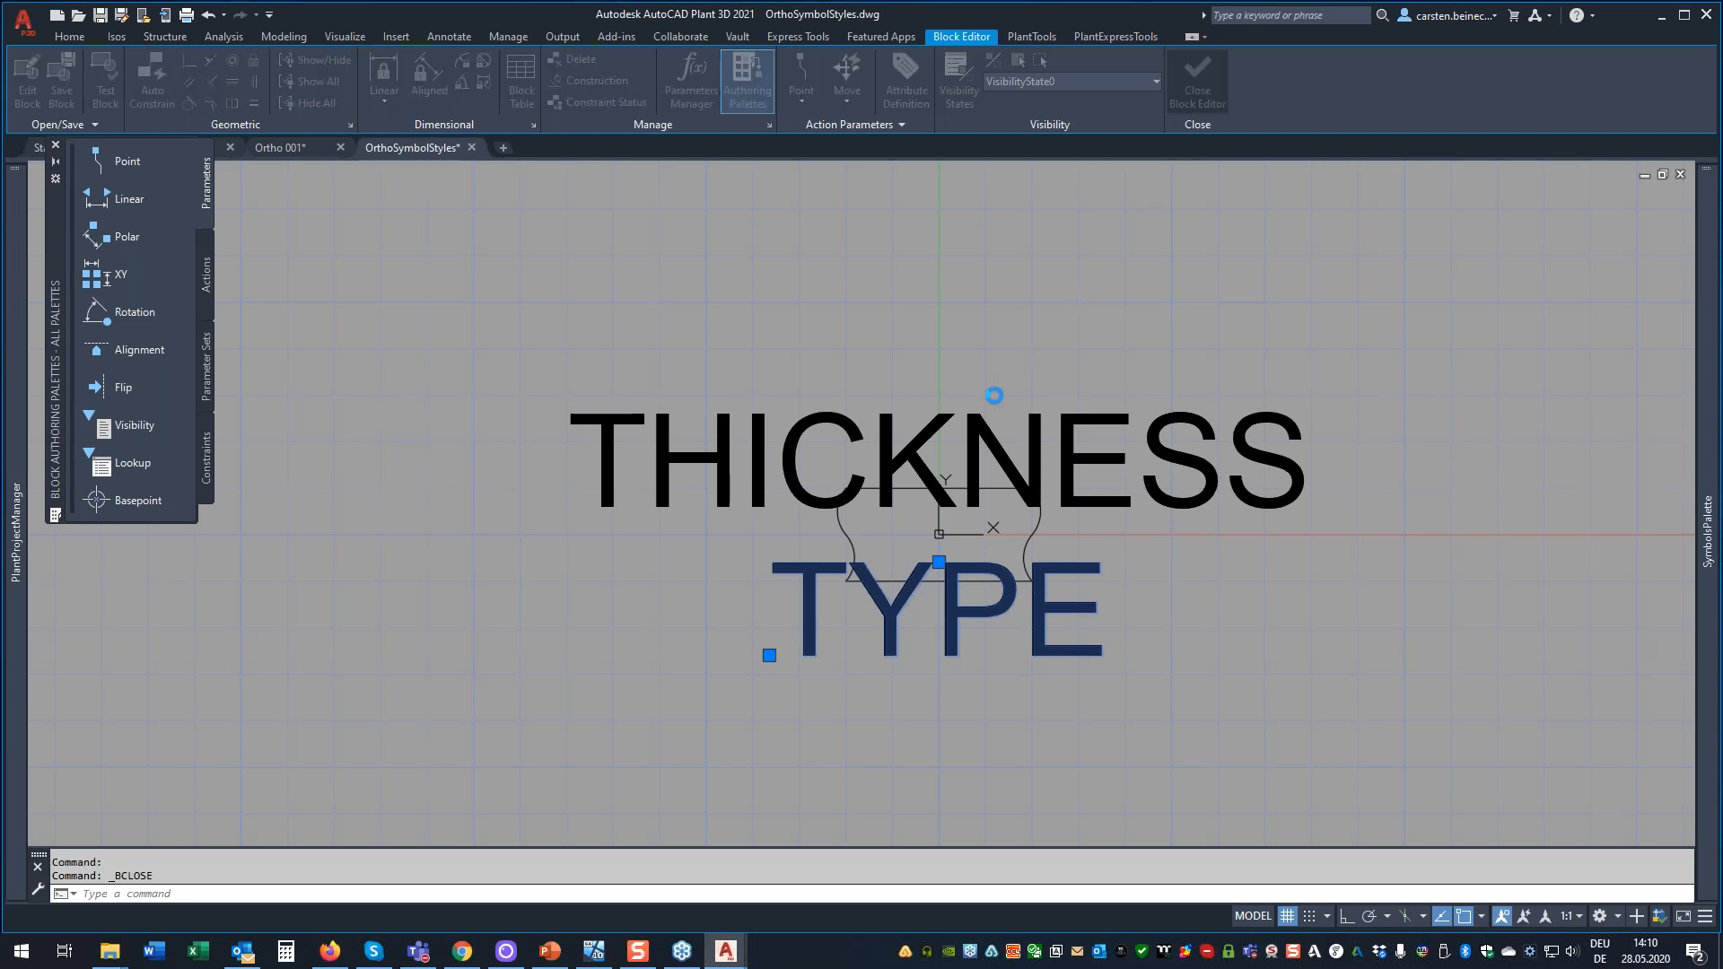
click(821, 502)
scroll(838, 567, down, 5)
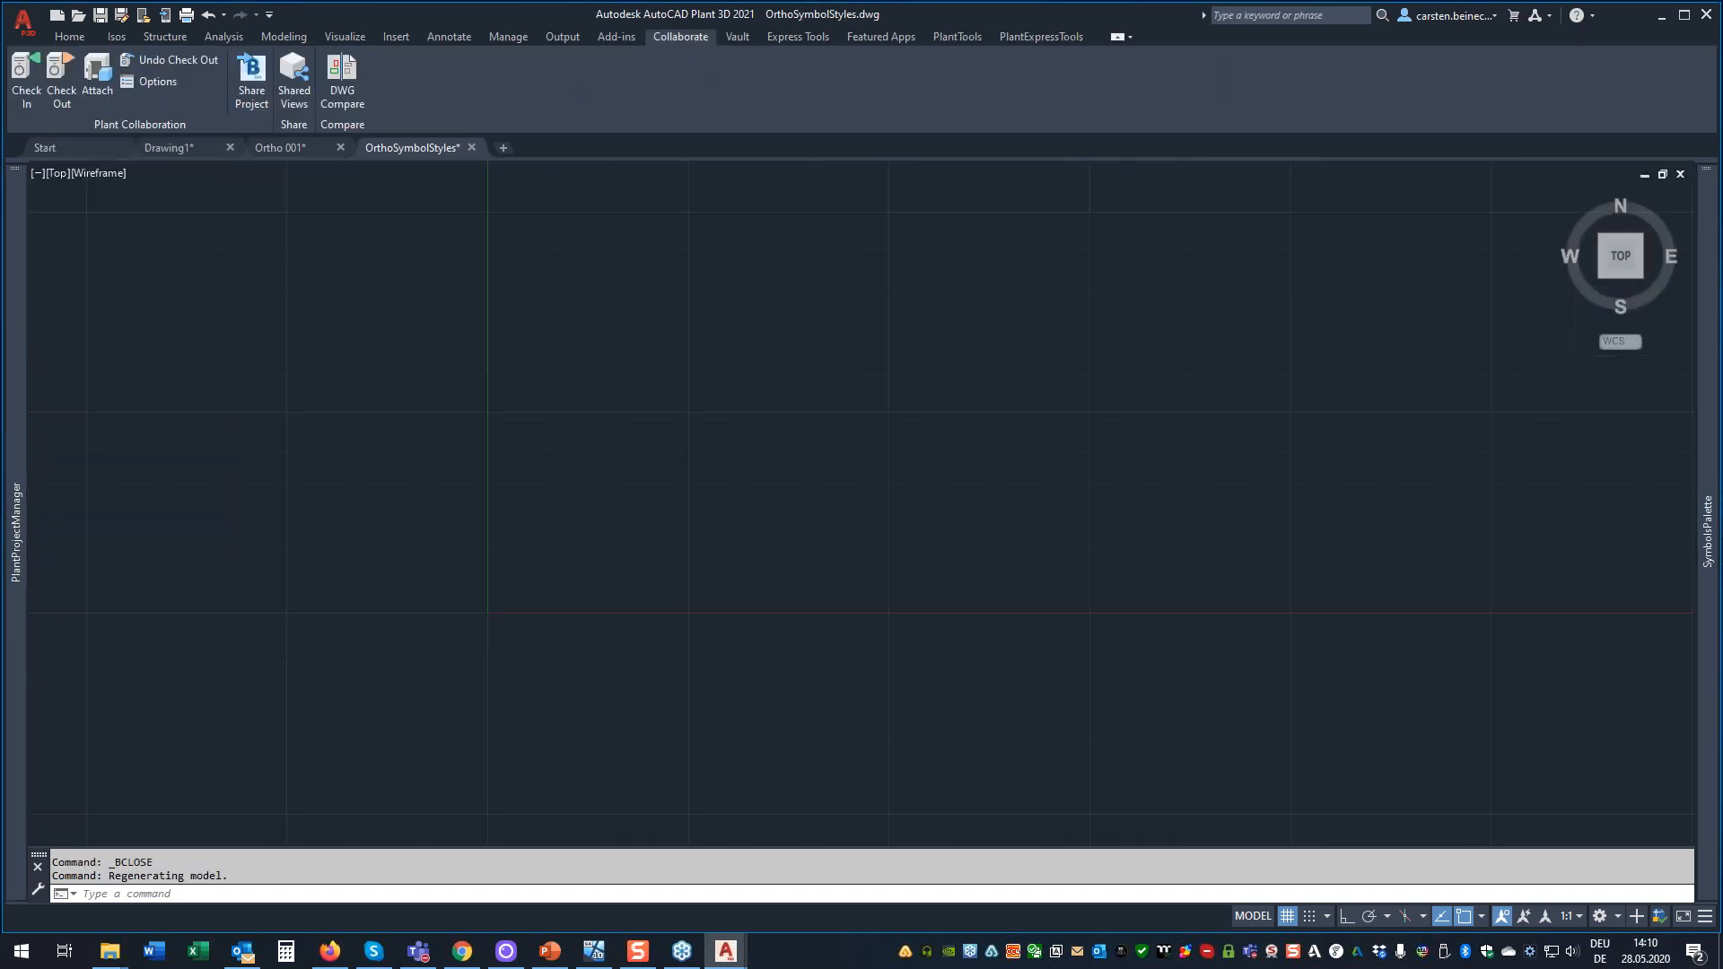
click(470, 147)
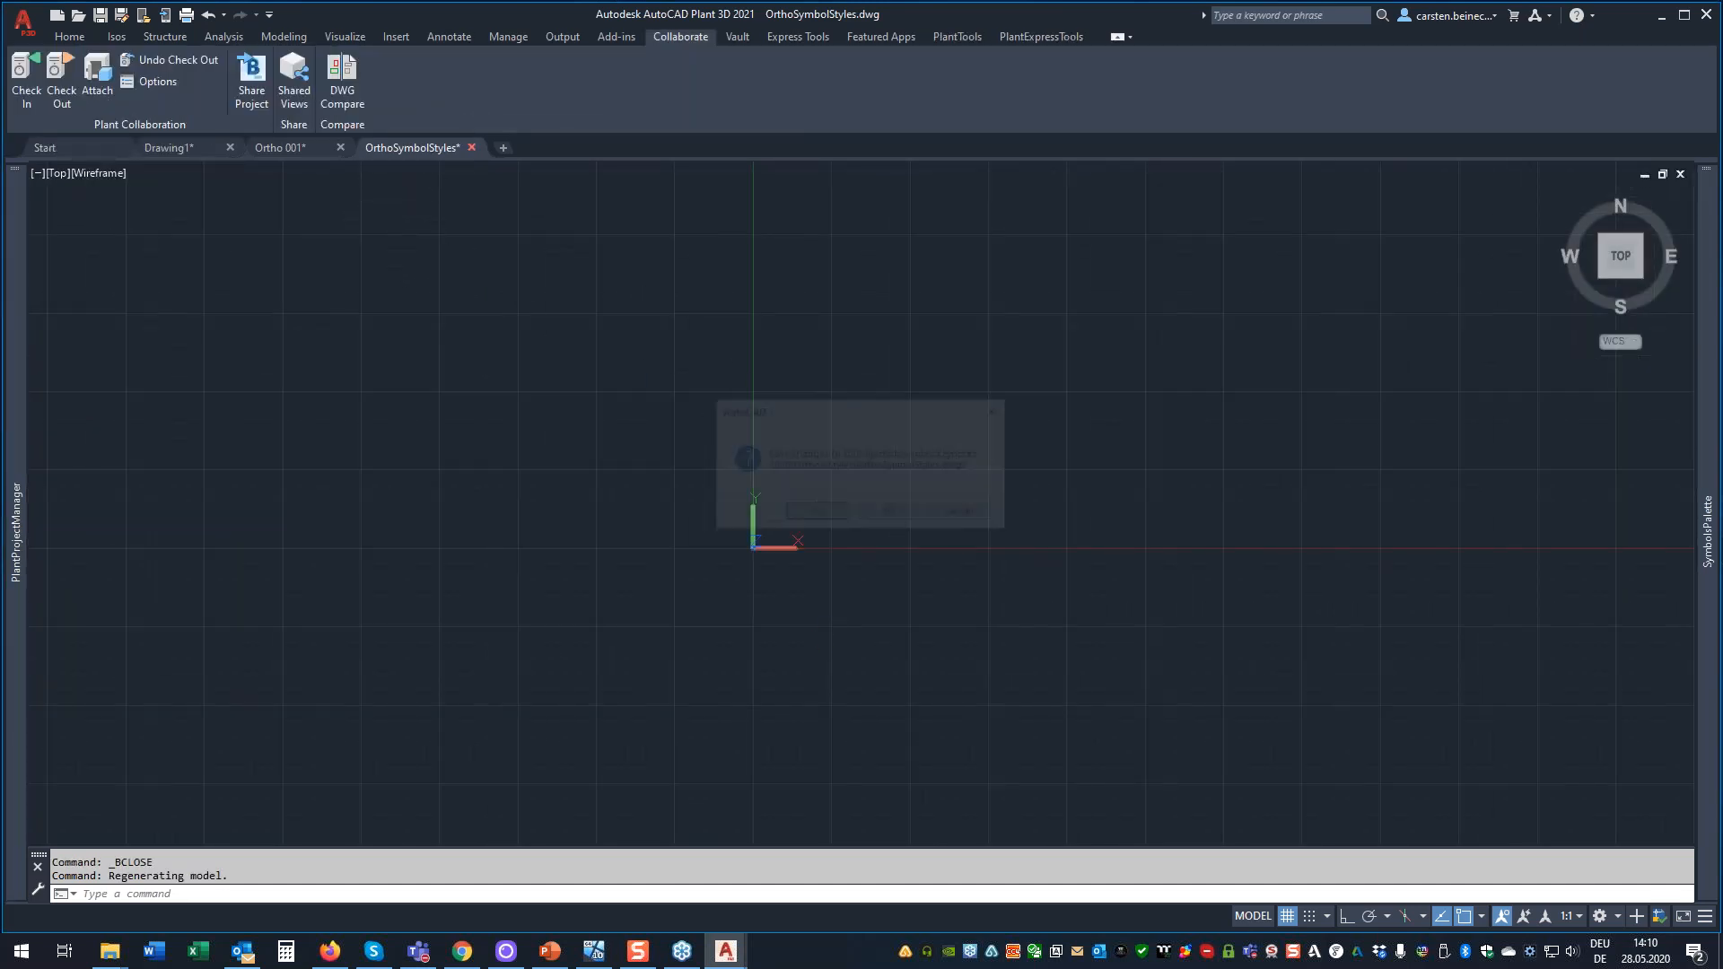
click(892, 514)
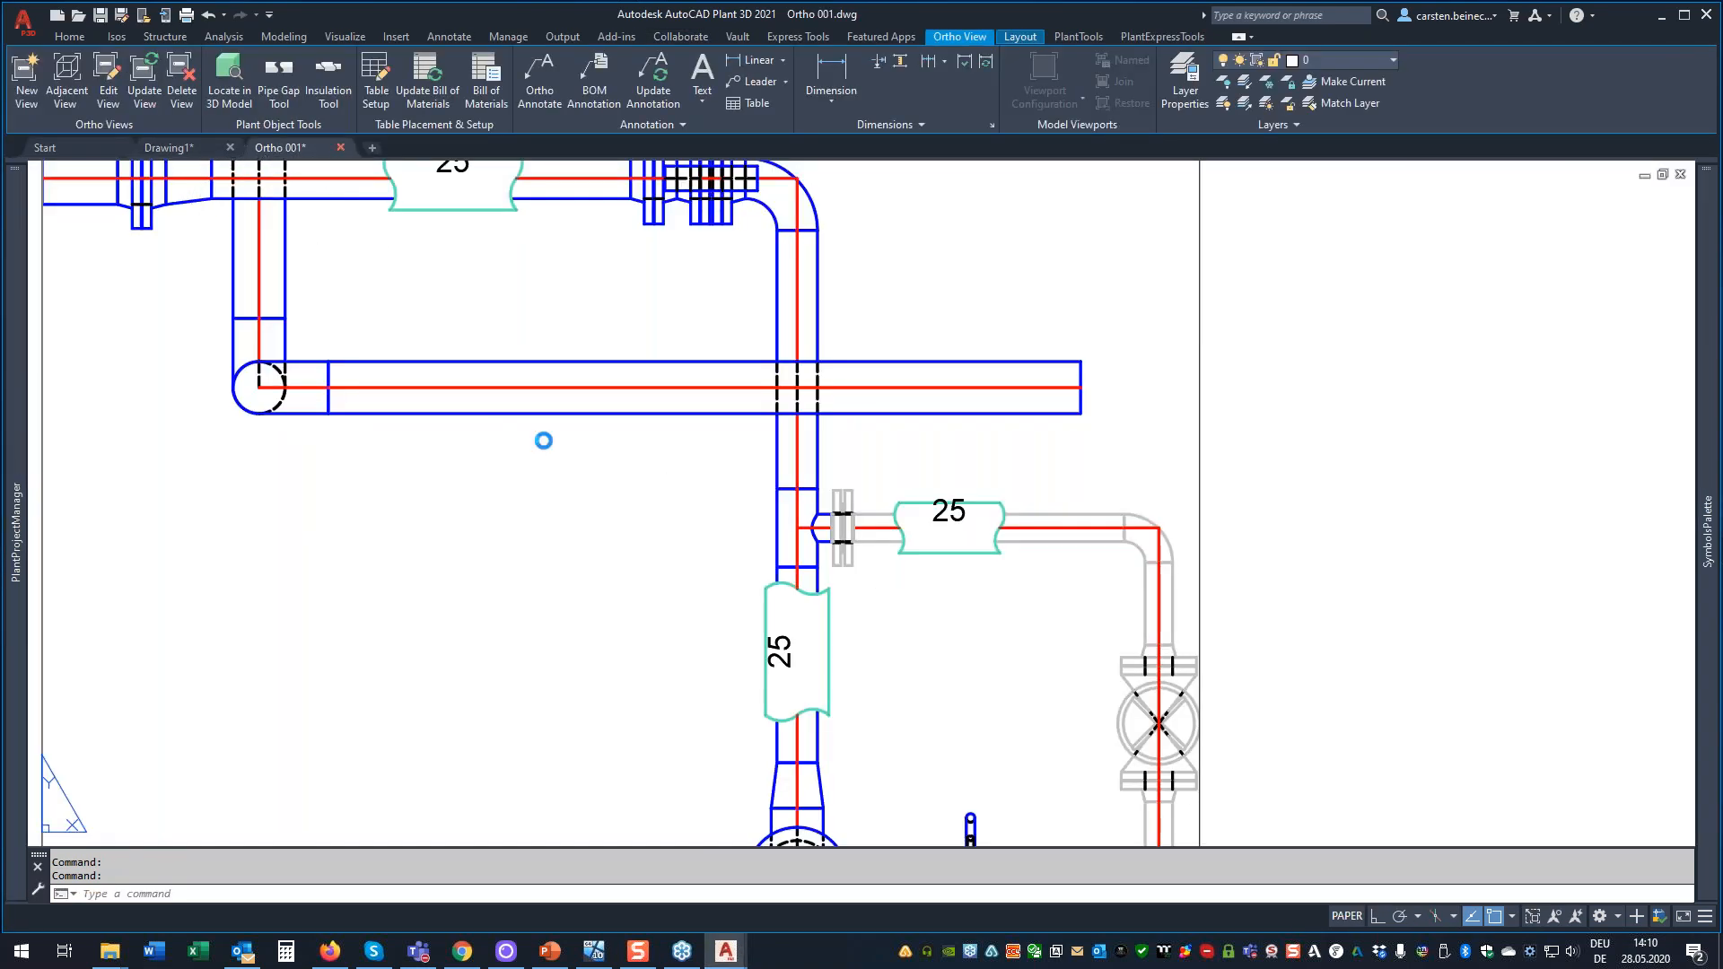
Close the Ortho 001 drawing and open the 3D 100 model from the project's 3D Drawings.
key(Escape)
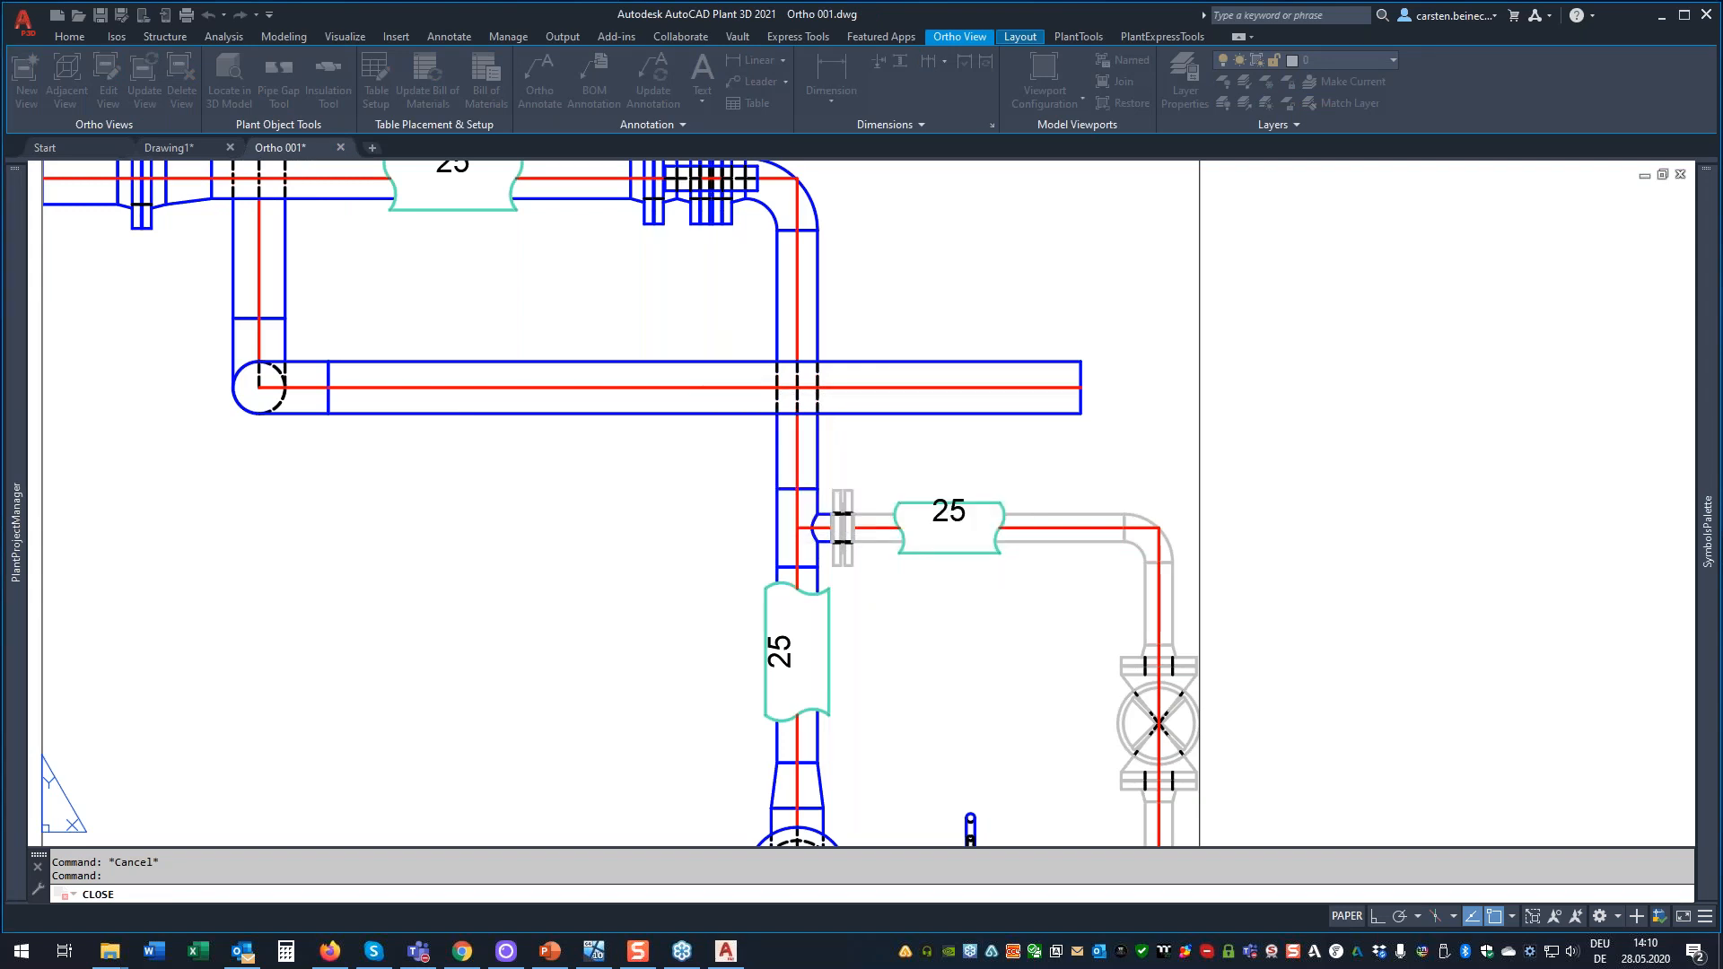
key(Return)
mouse_move(21, 336)
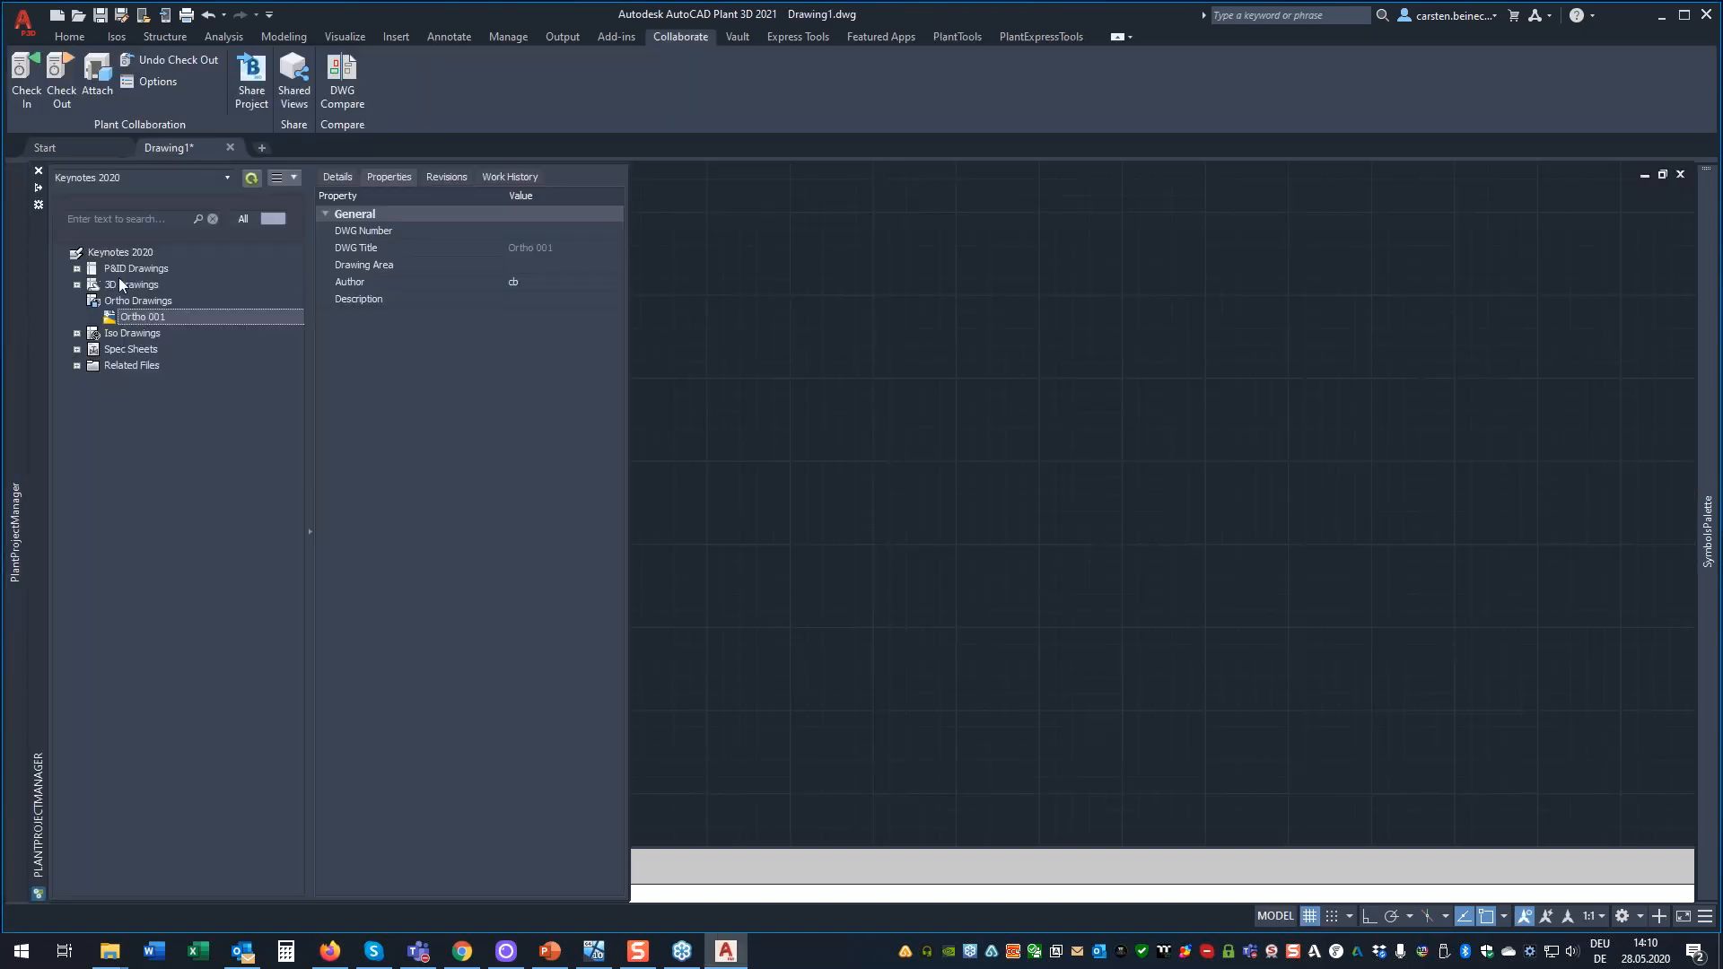
click(75, 284)
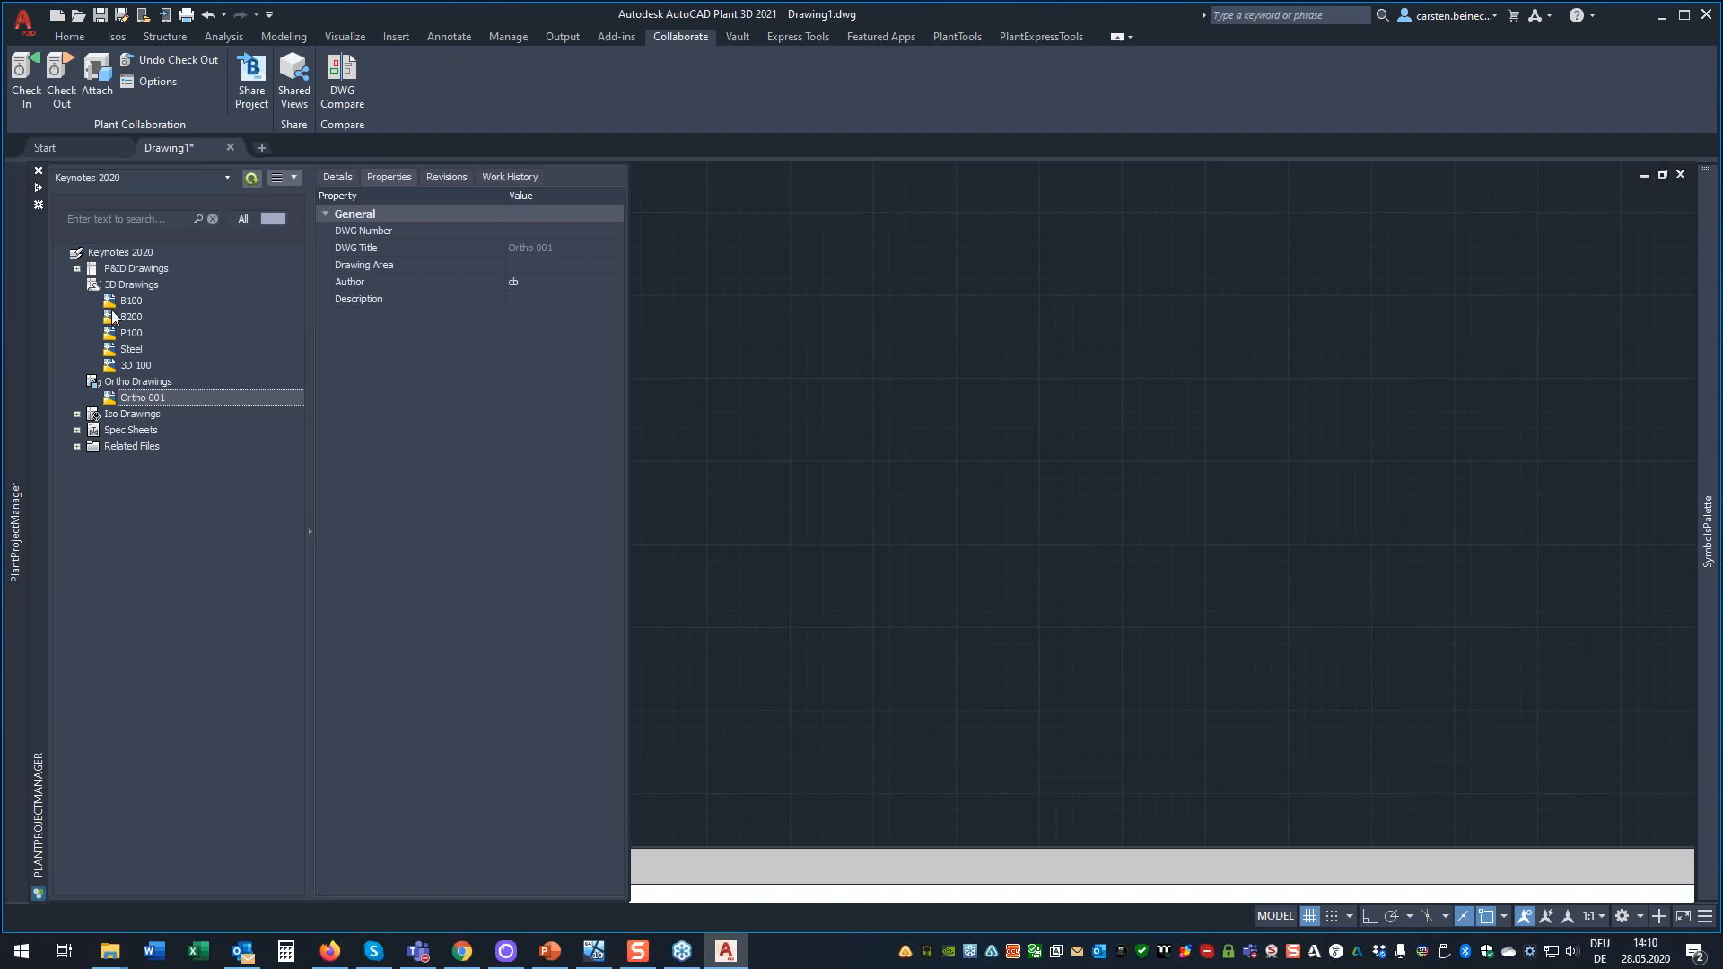
double_click(108, 365)
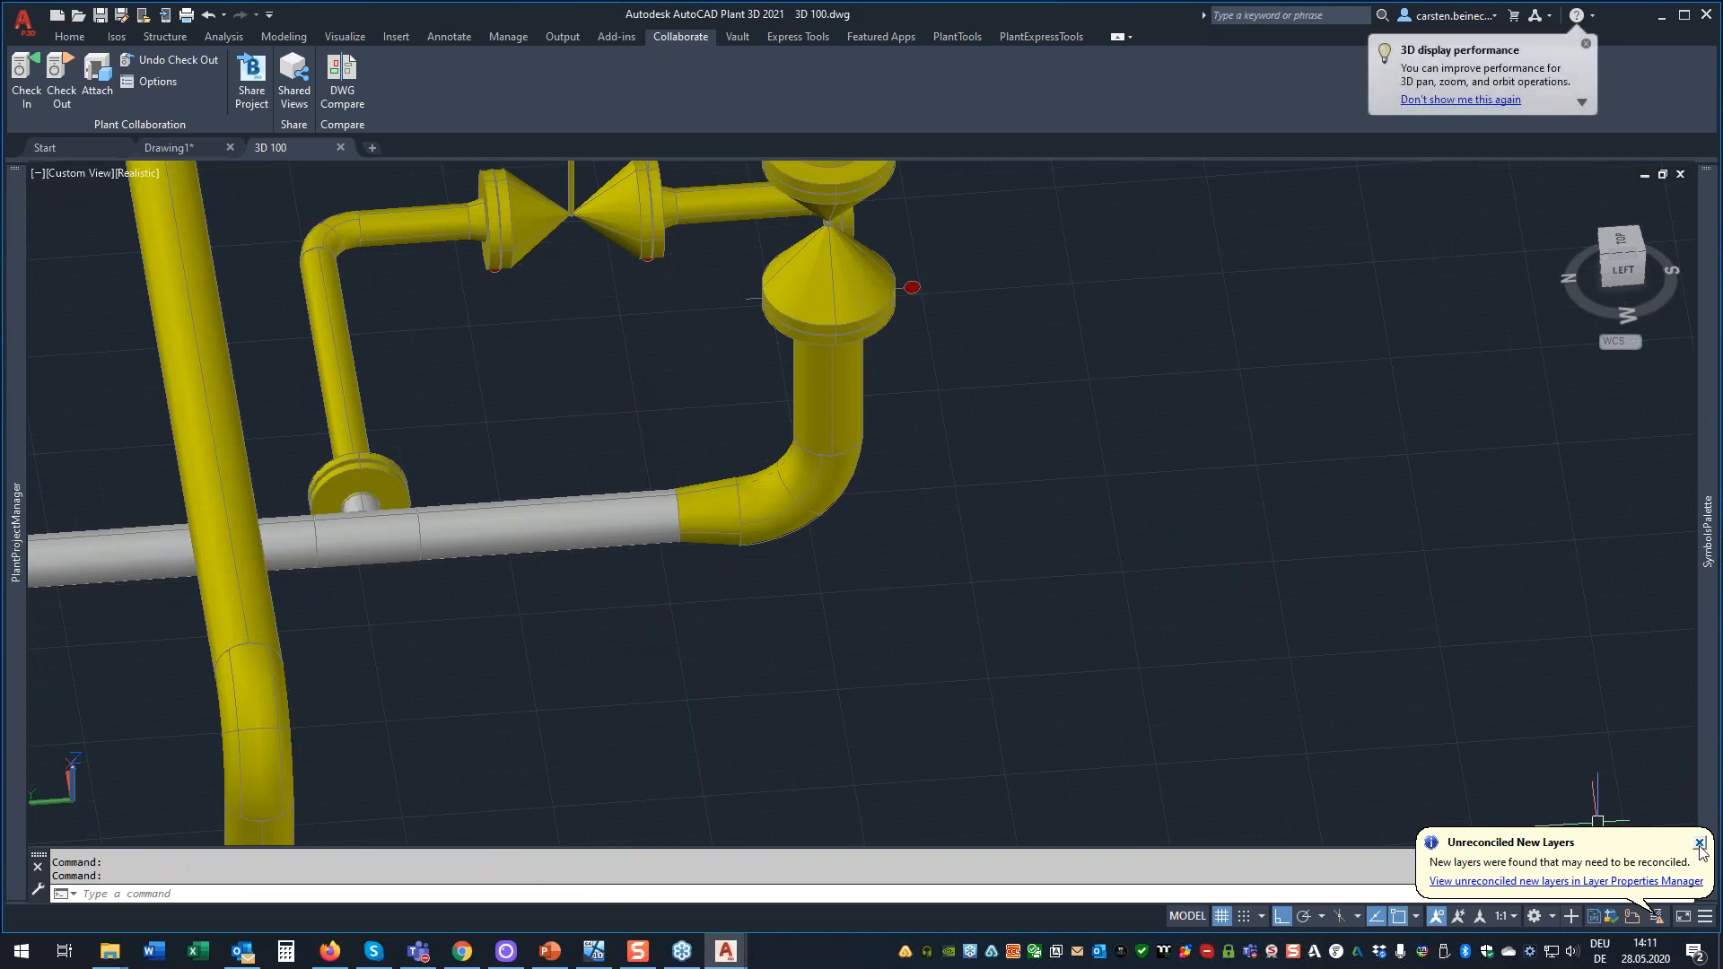
click(1701, 845)
middle_drag(639, 430, 836, 649)
scroll(835, 648, down, 3)
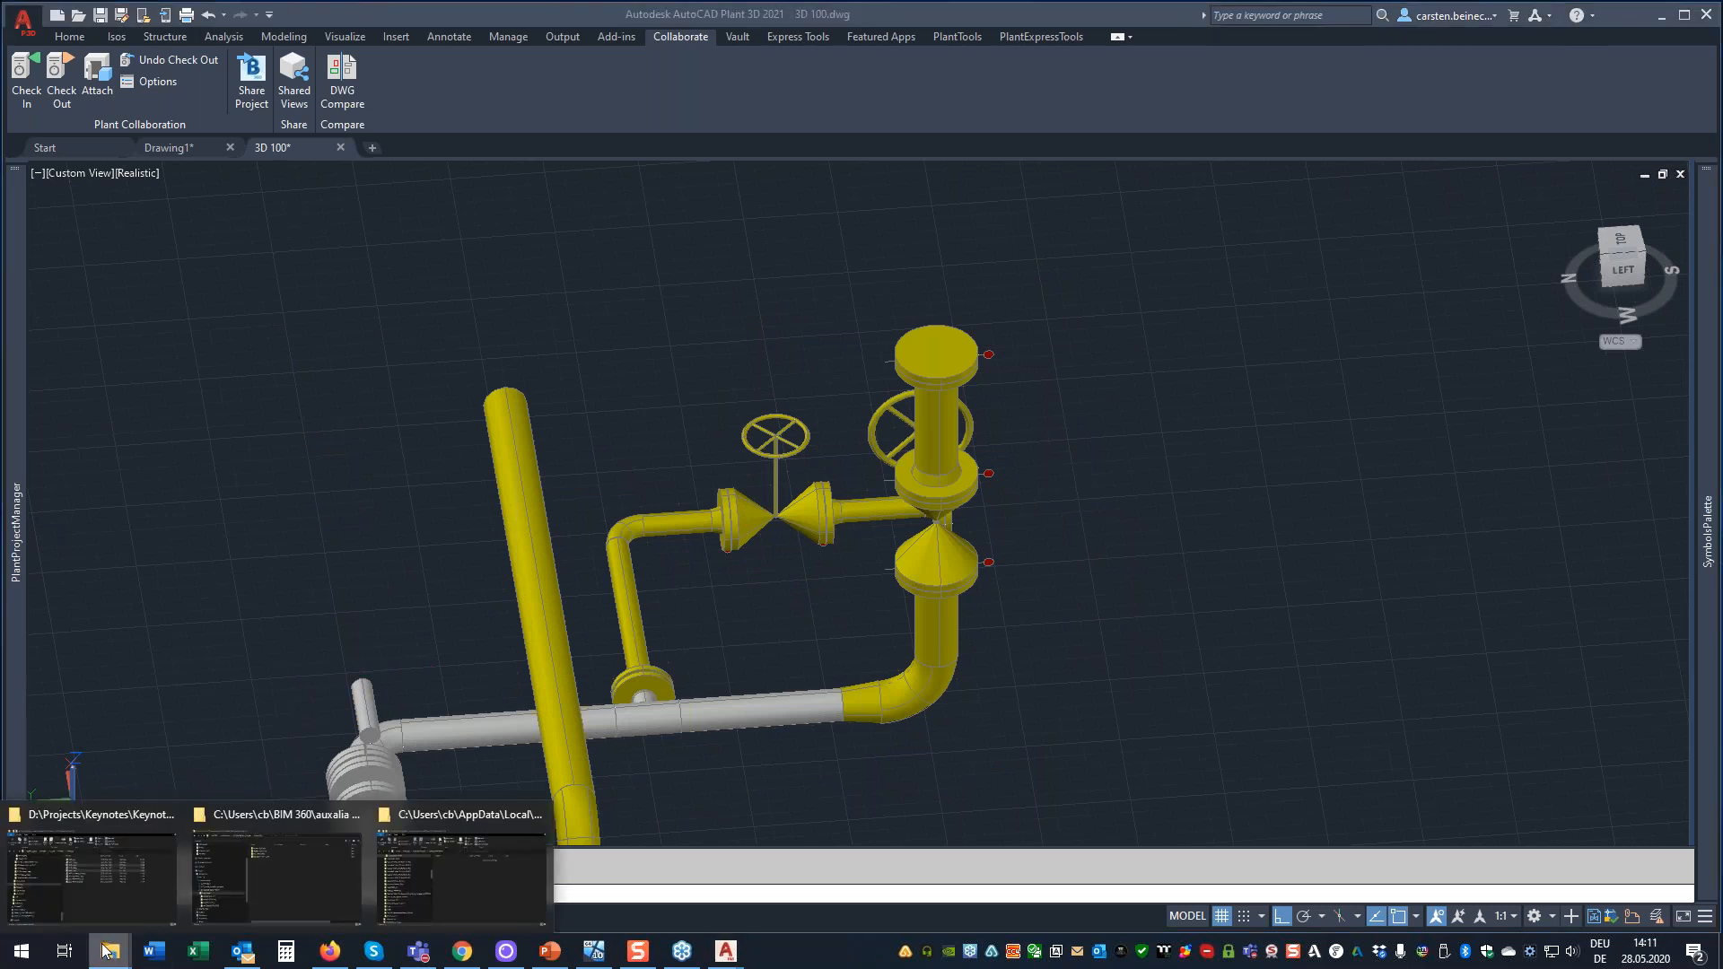
Switch to File Explorer, open IsoConfig.xml from the project's Isometric\Final_A2 folder, and examine the EnablePCFPerDrawing setting in the Output line.
click(104, 880)
click(556, 230)
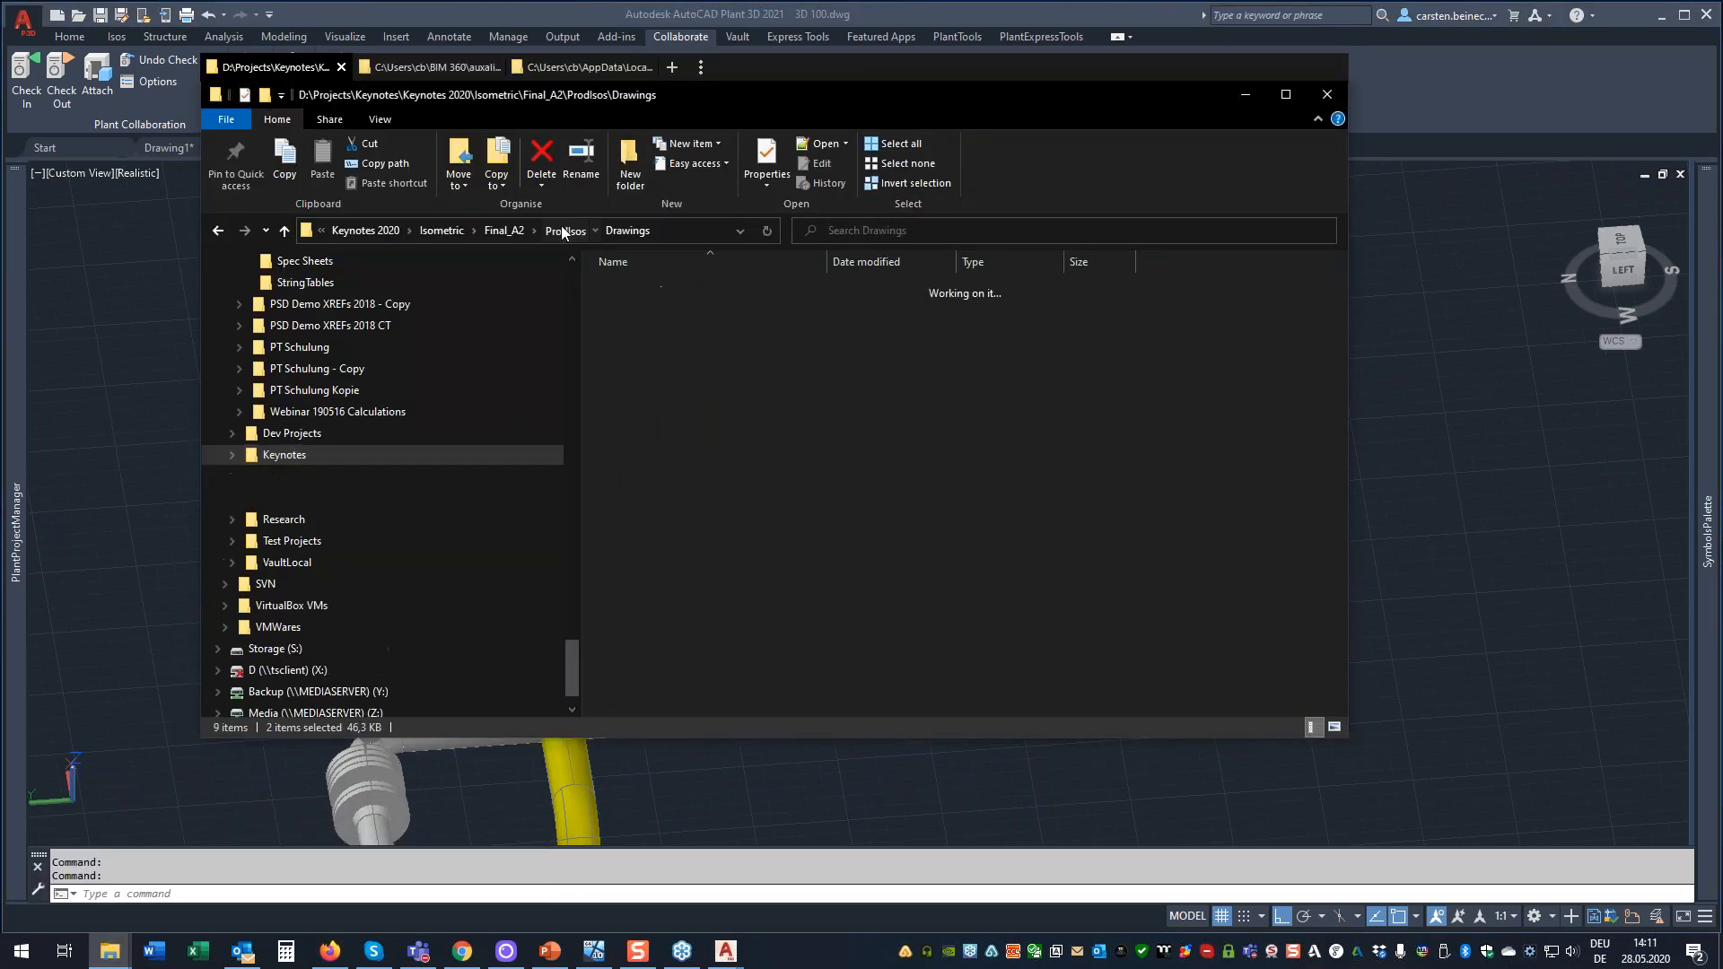
click(574, 232)
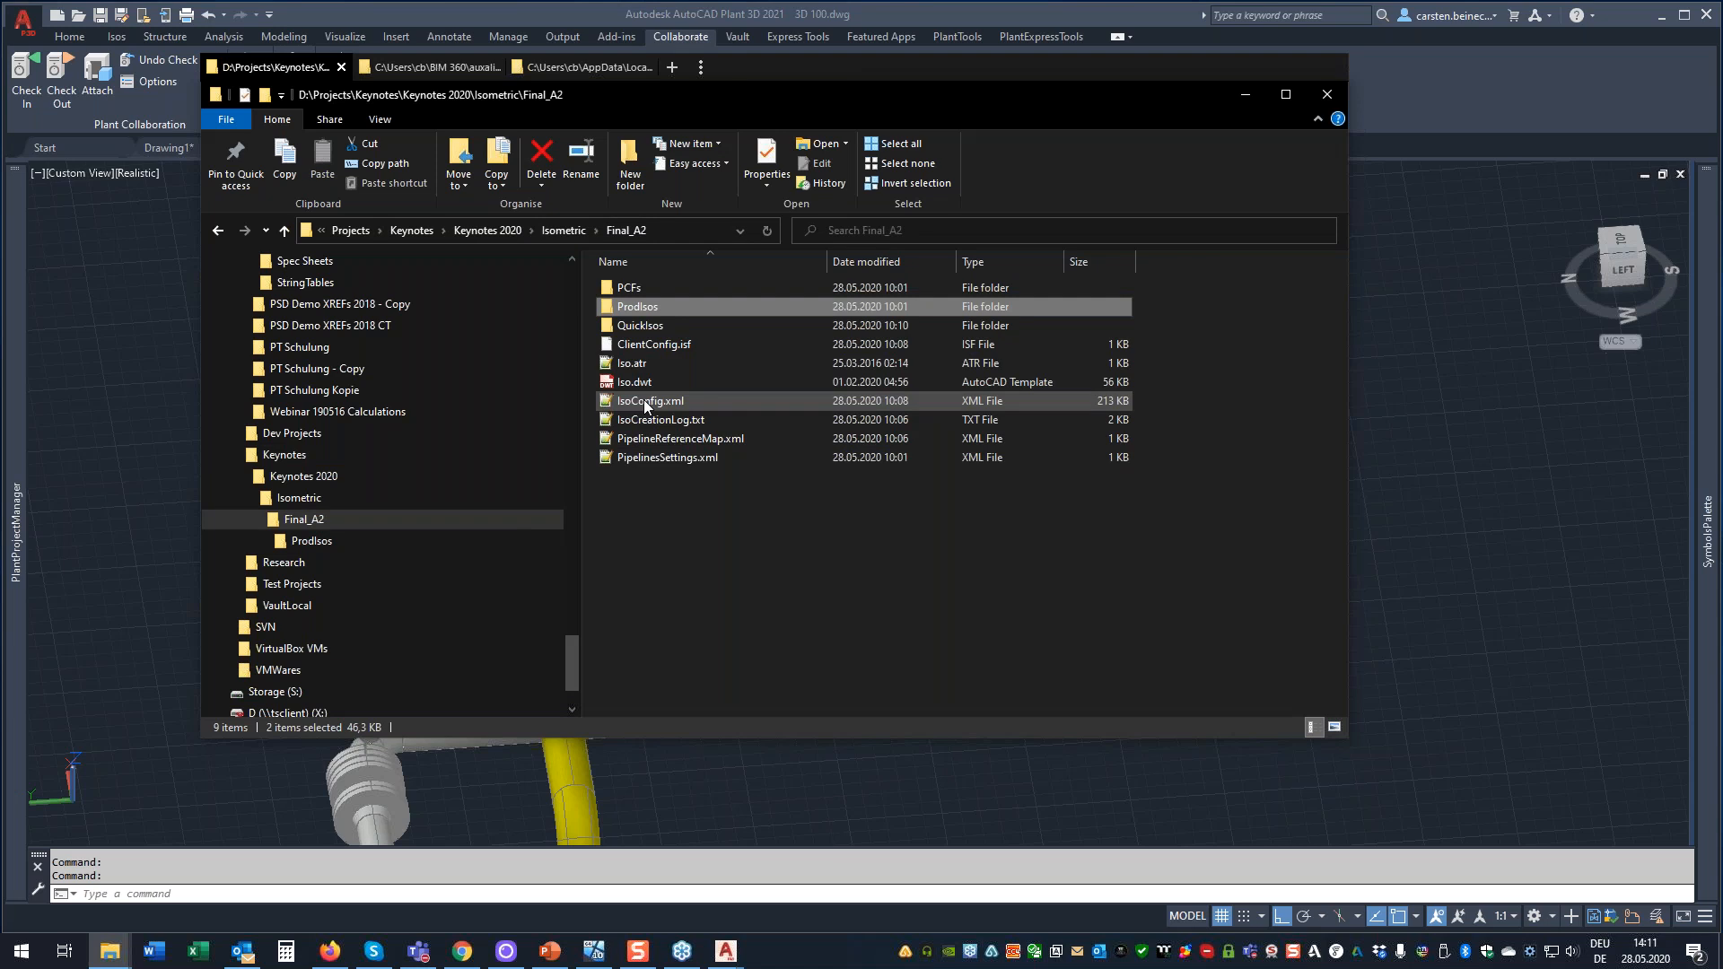
double_click(643, 400)
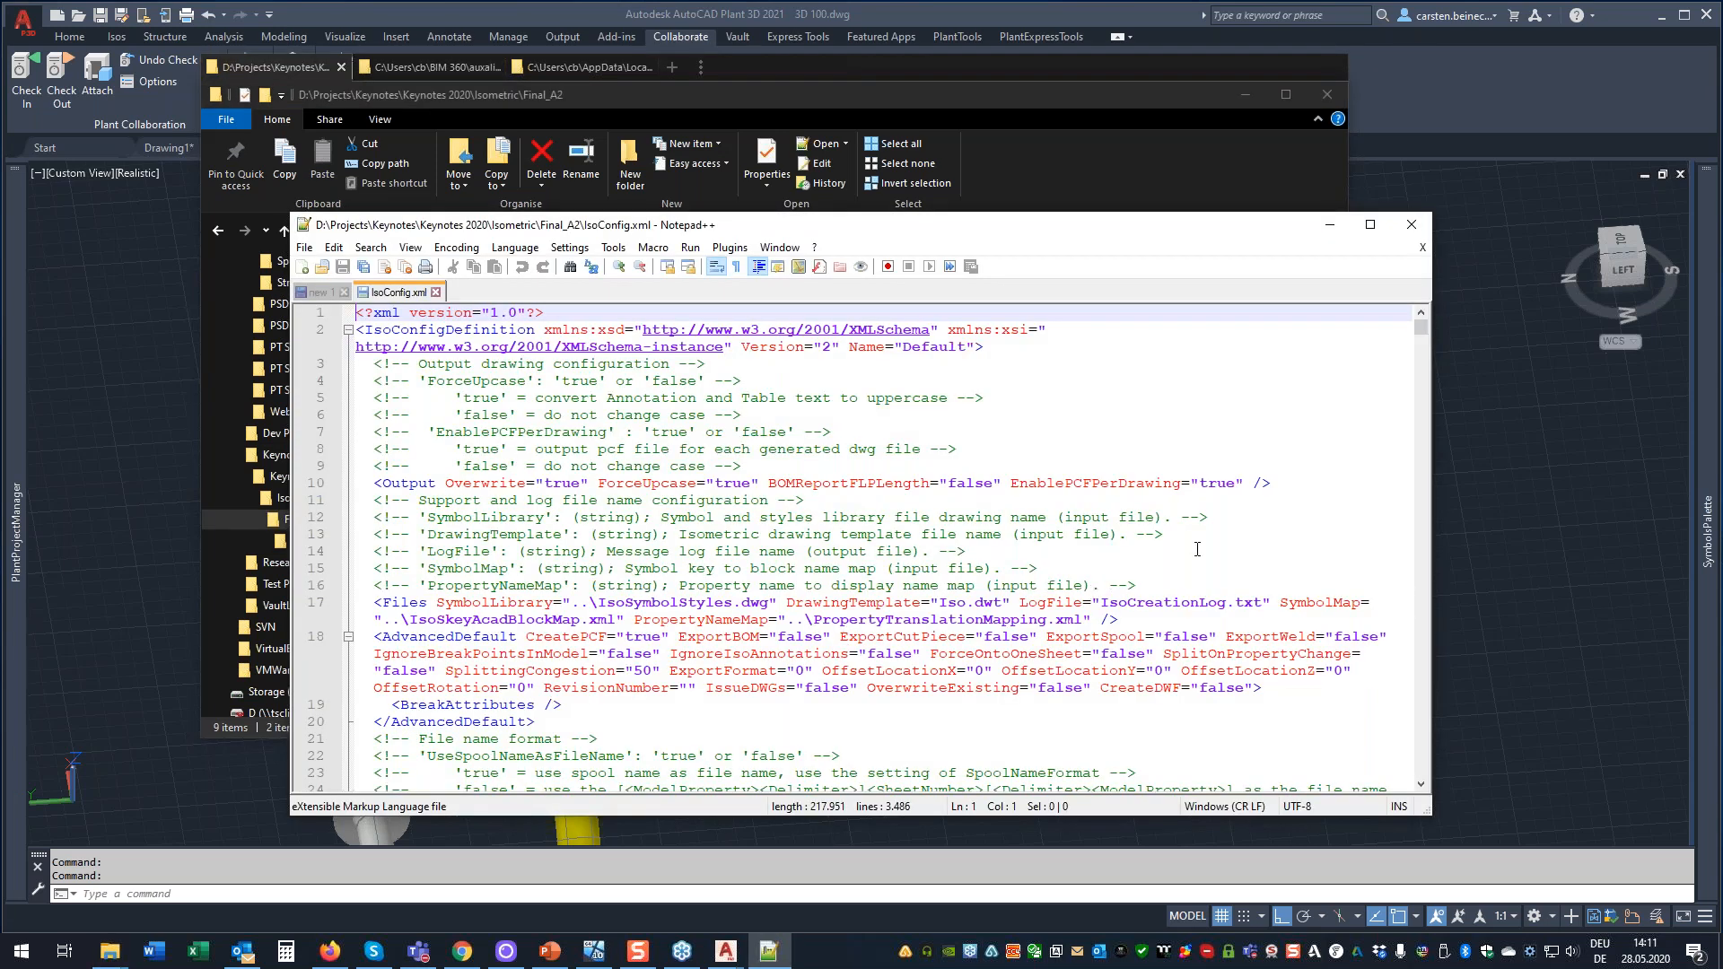
double_click(1124, 485)
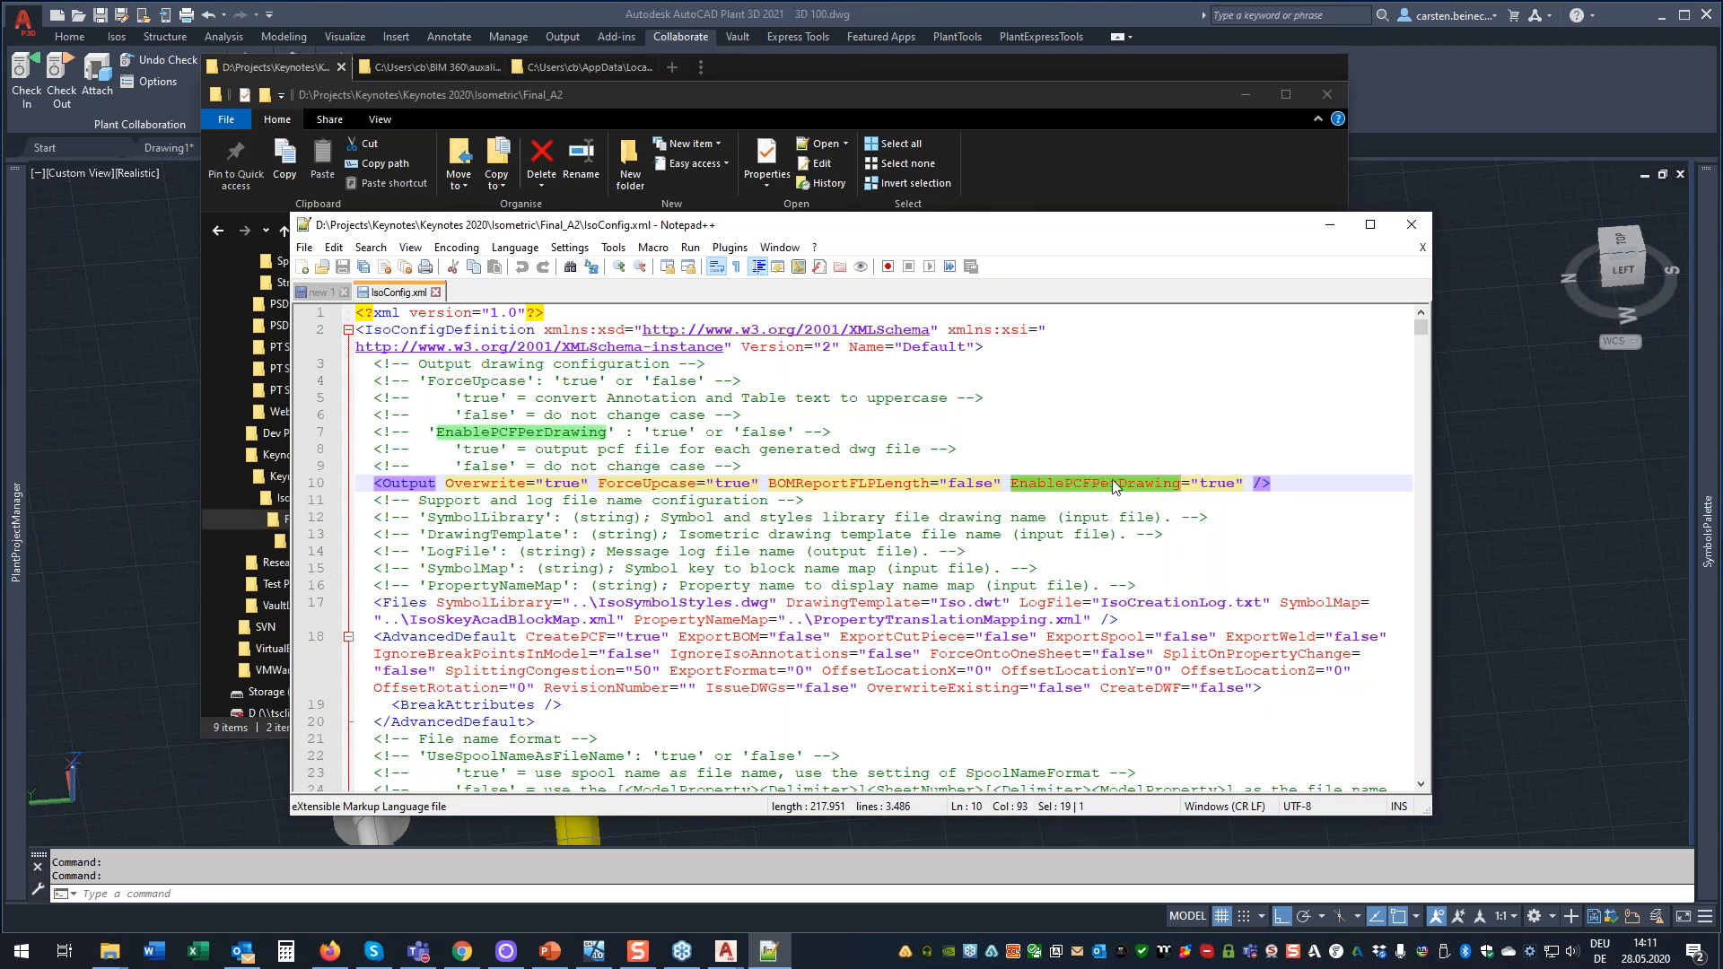
double_click(1222, 482)
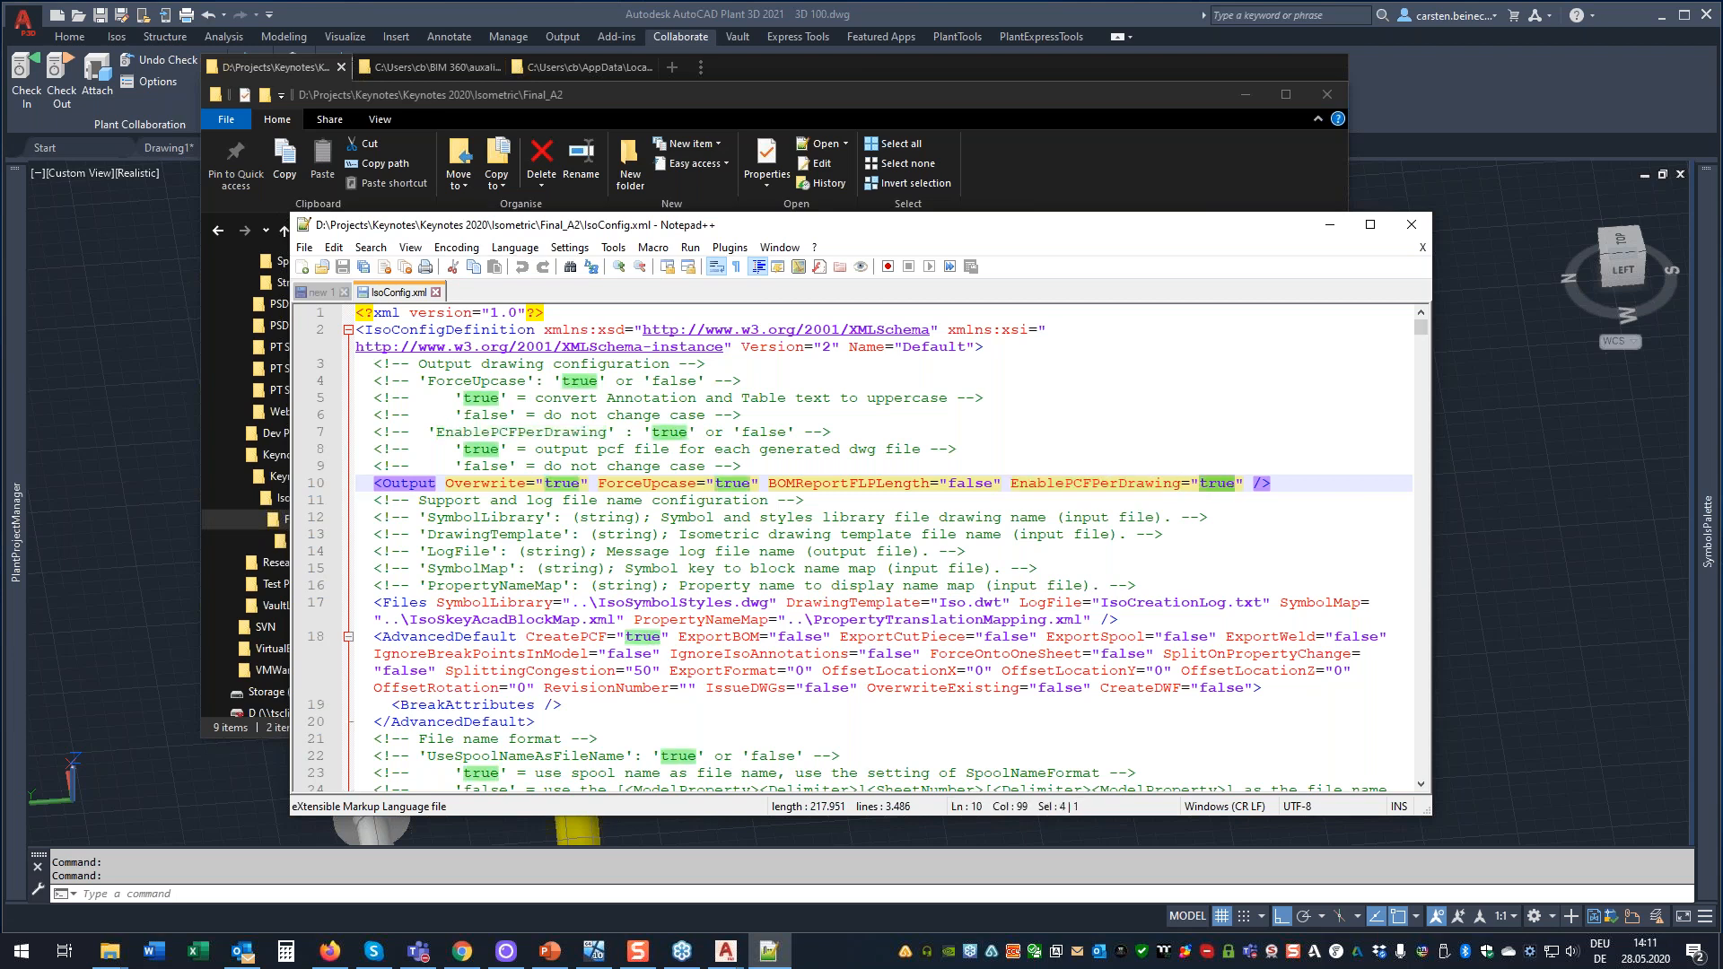
Return to AutoCAD Plant 3D and create a production iso of line 9876 with the Check_A2 iso style.
click(140, 431)
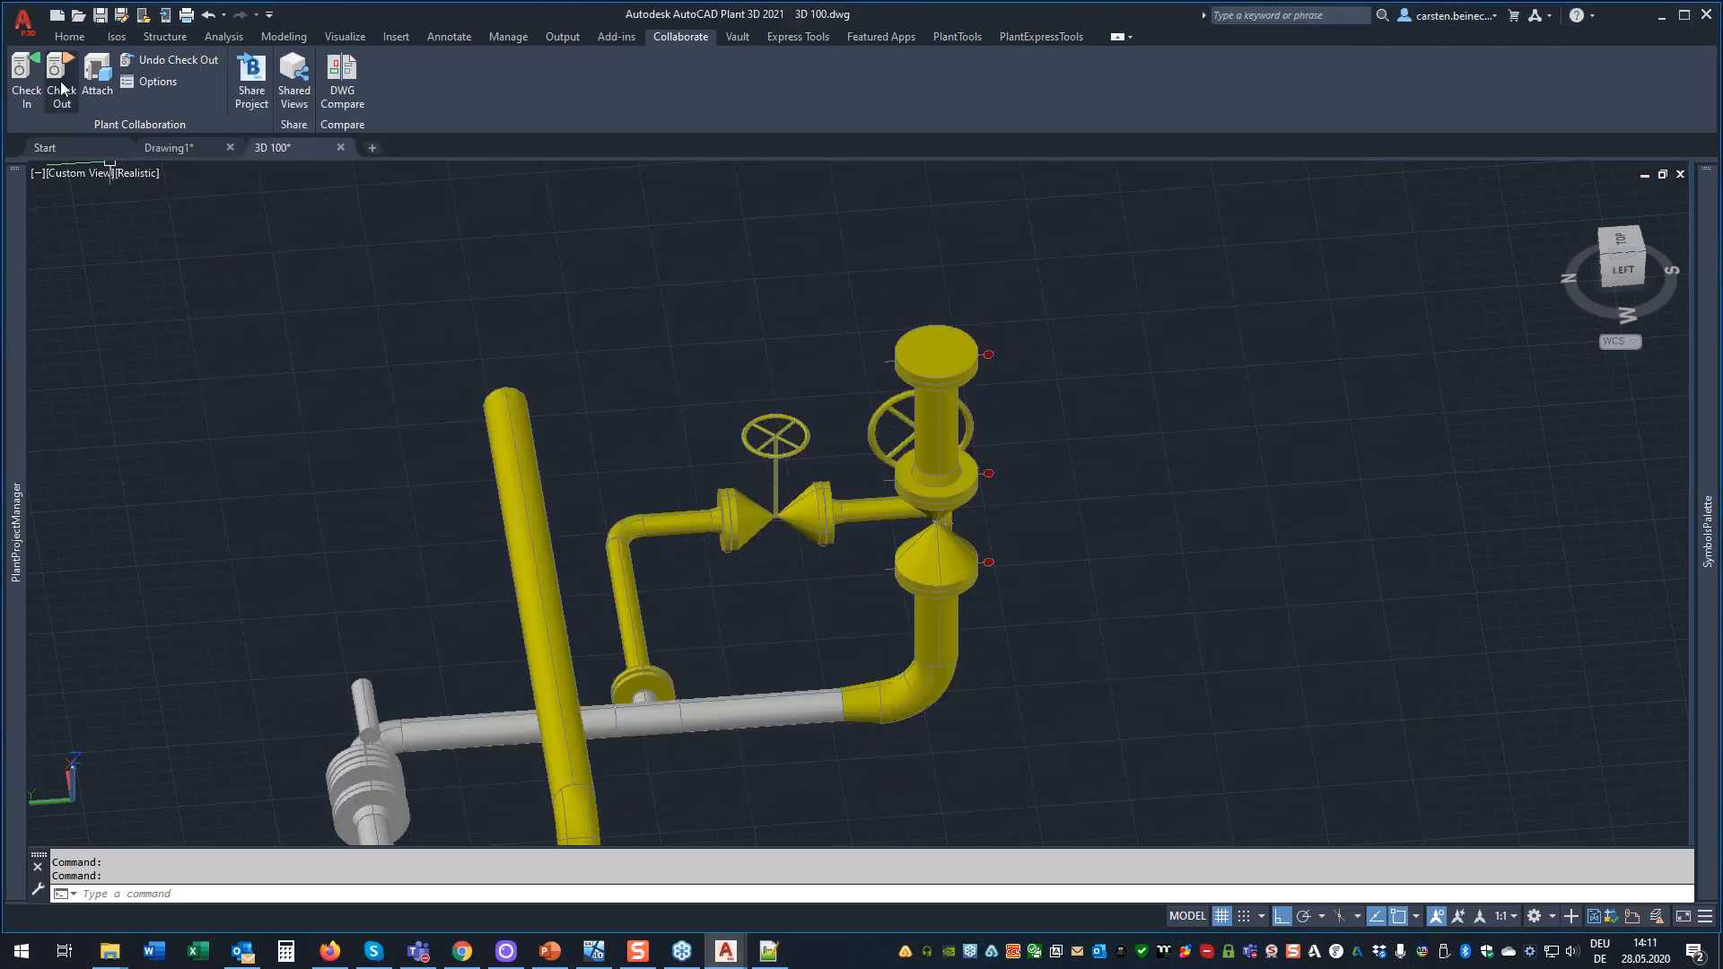
click(116, 36)
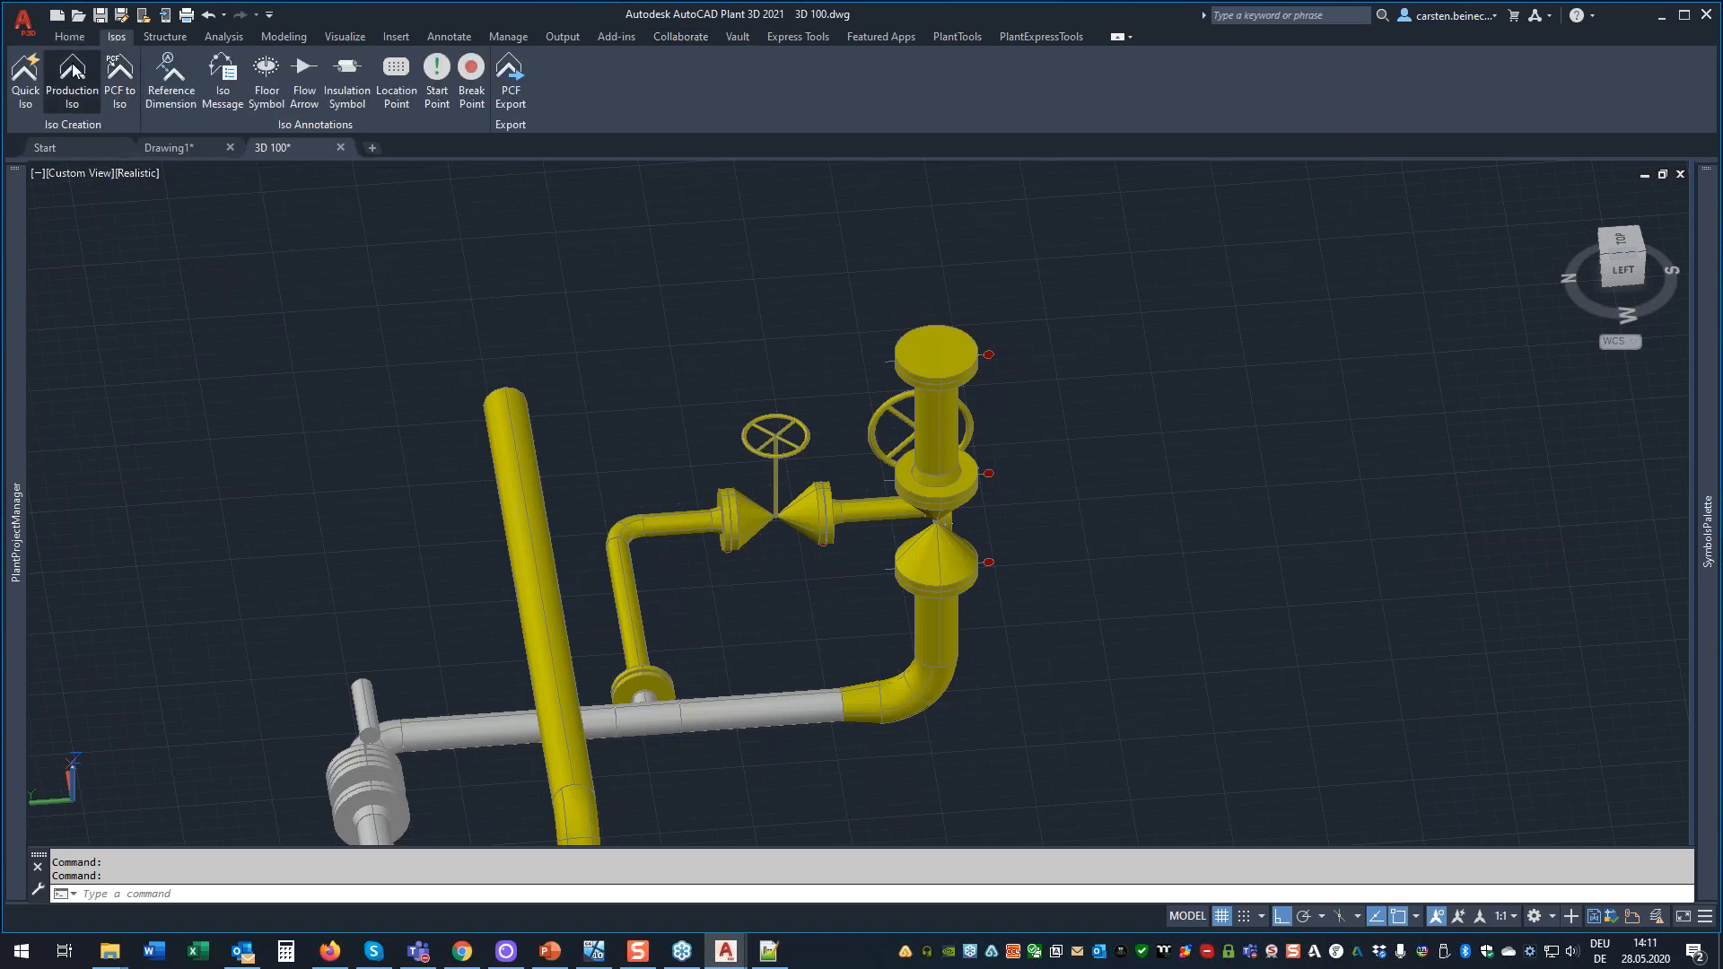
click(857, 458)
click(1052, 407)
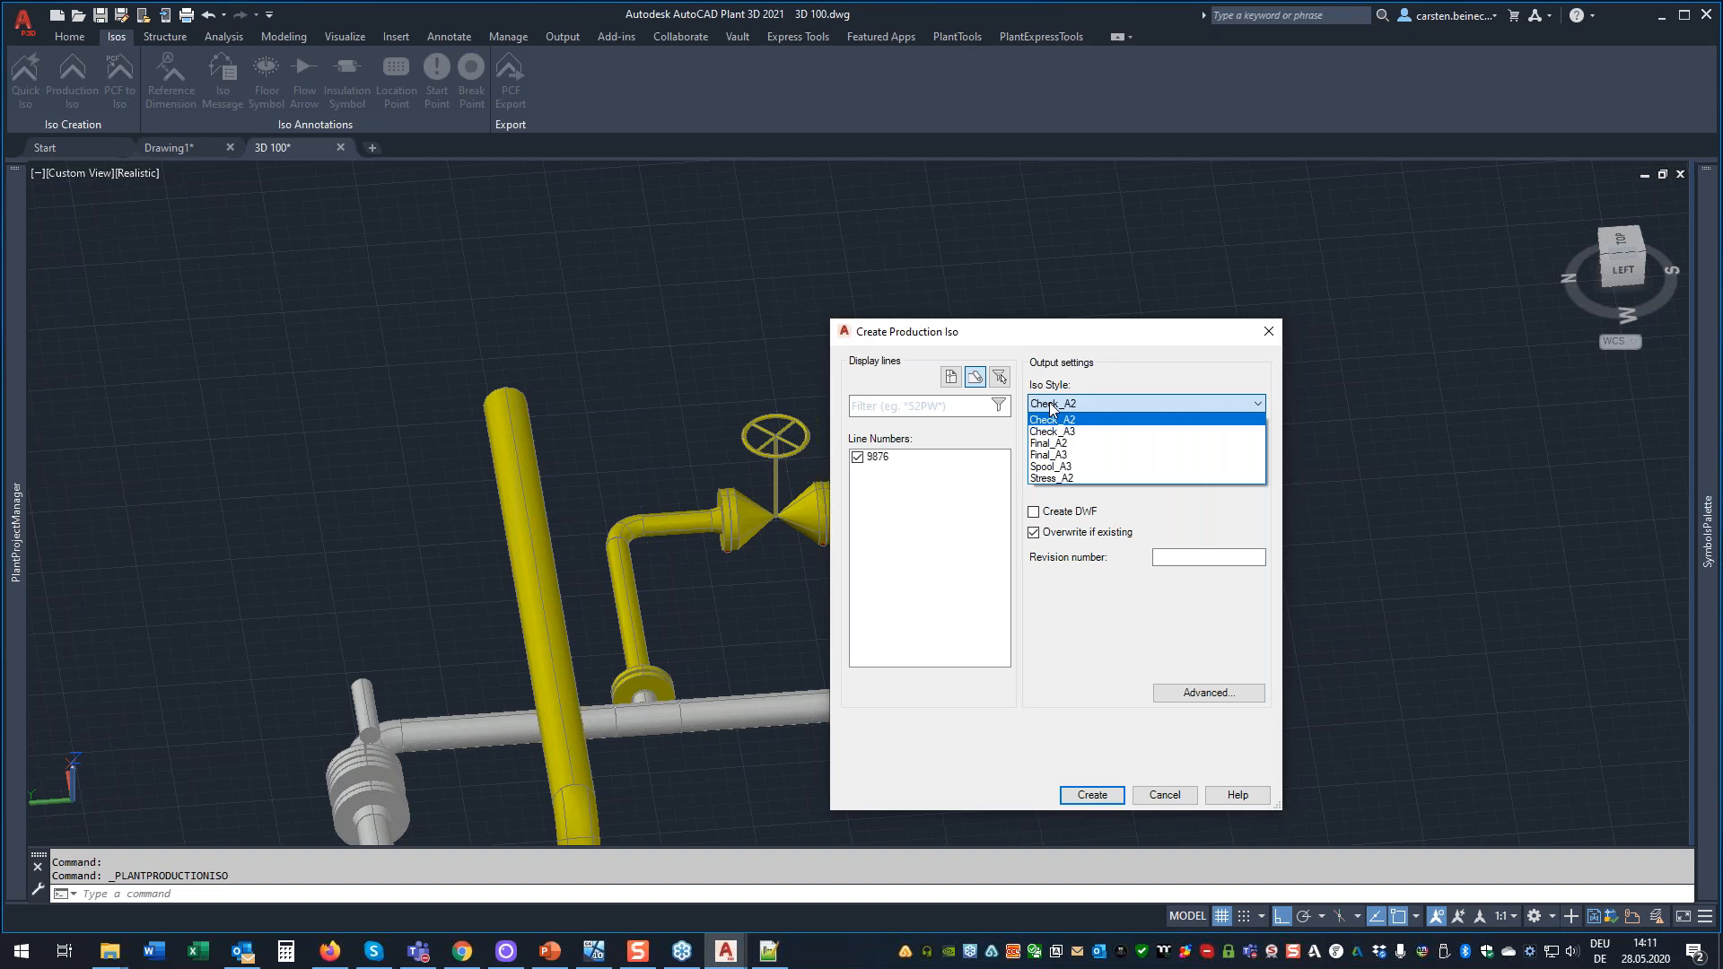
click(1052, 419)
click(1094, 796)
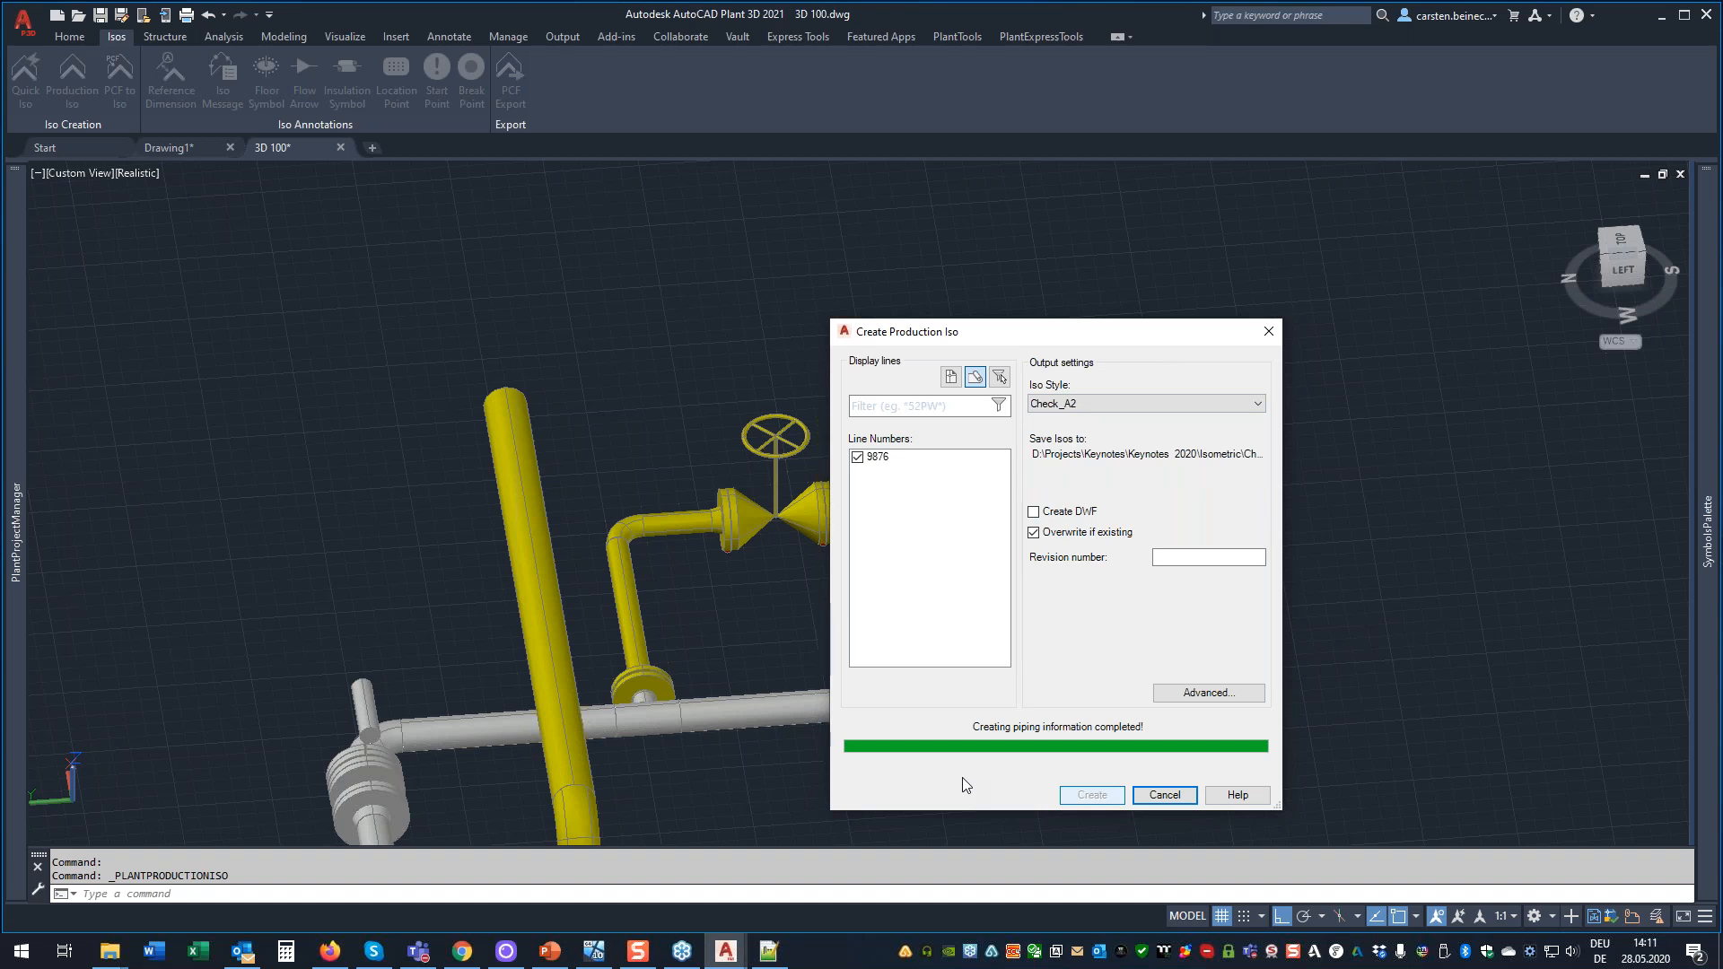
Switch to File Explorer and open the ProdIsos\Drawings folder under Isometric\Final_A2 to view its iso files.
click(109, 951)
click(101, 903)
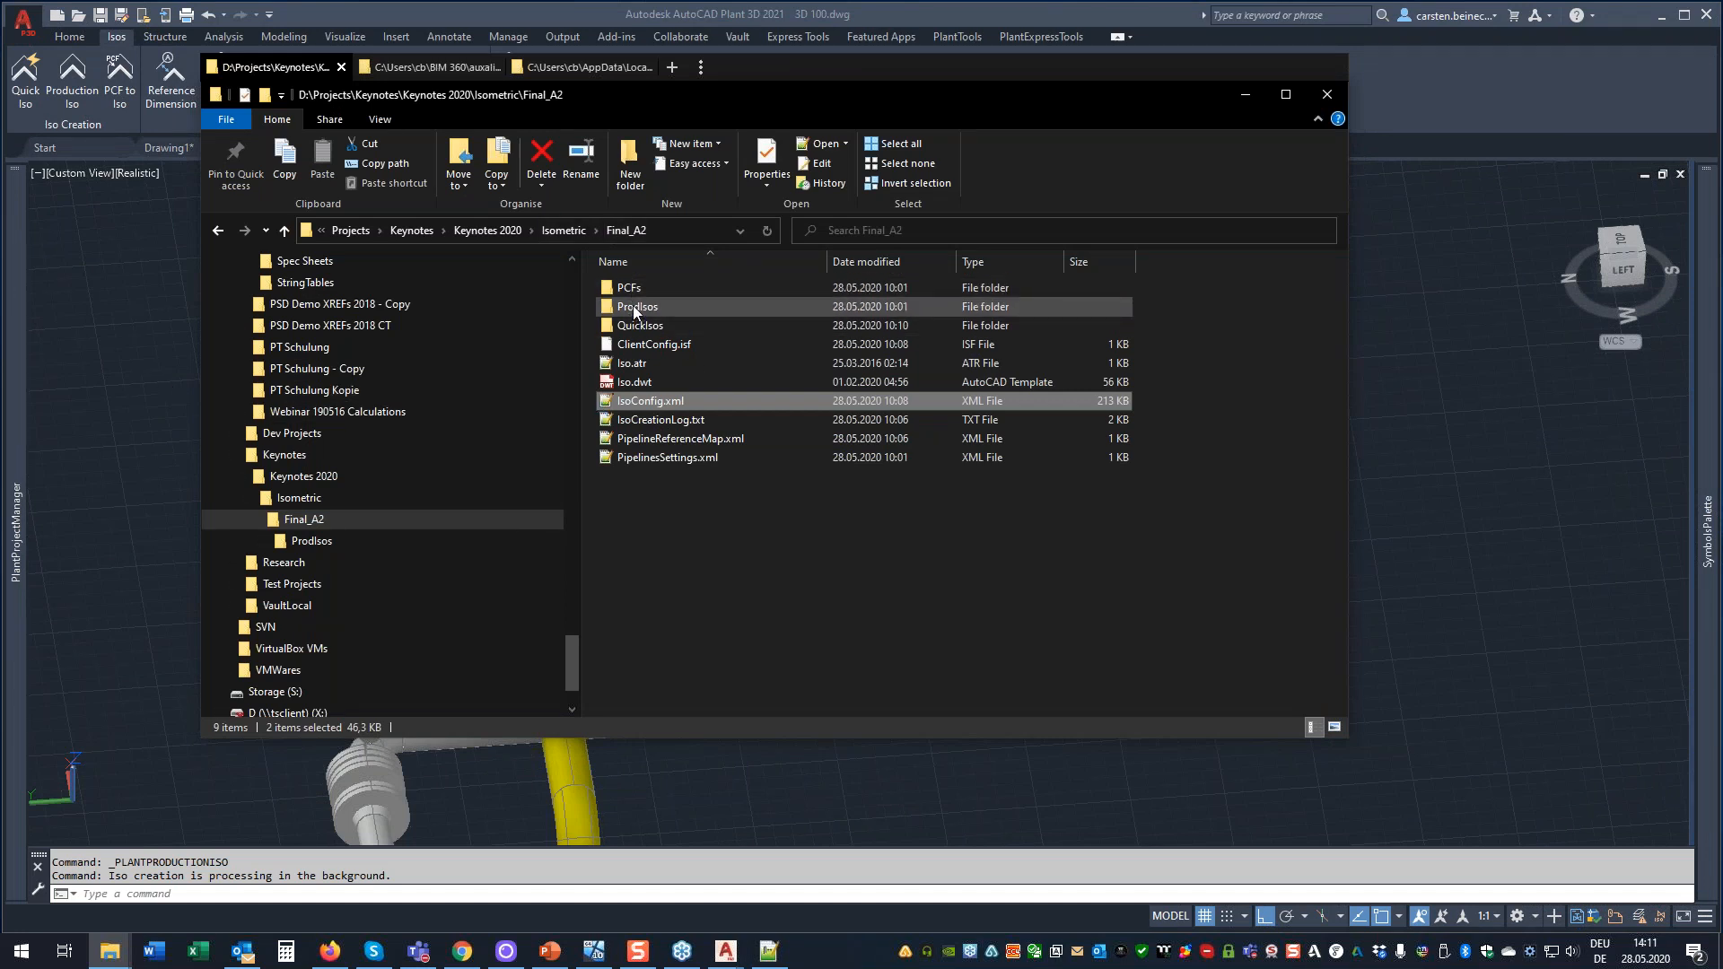
double_click(632, 307)
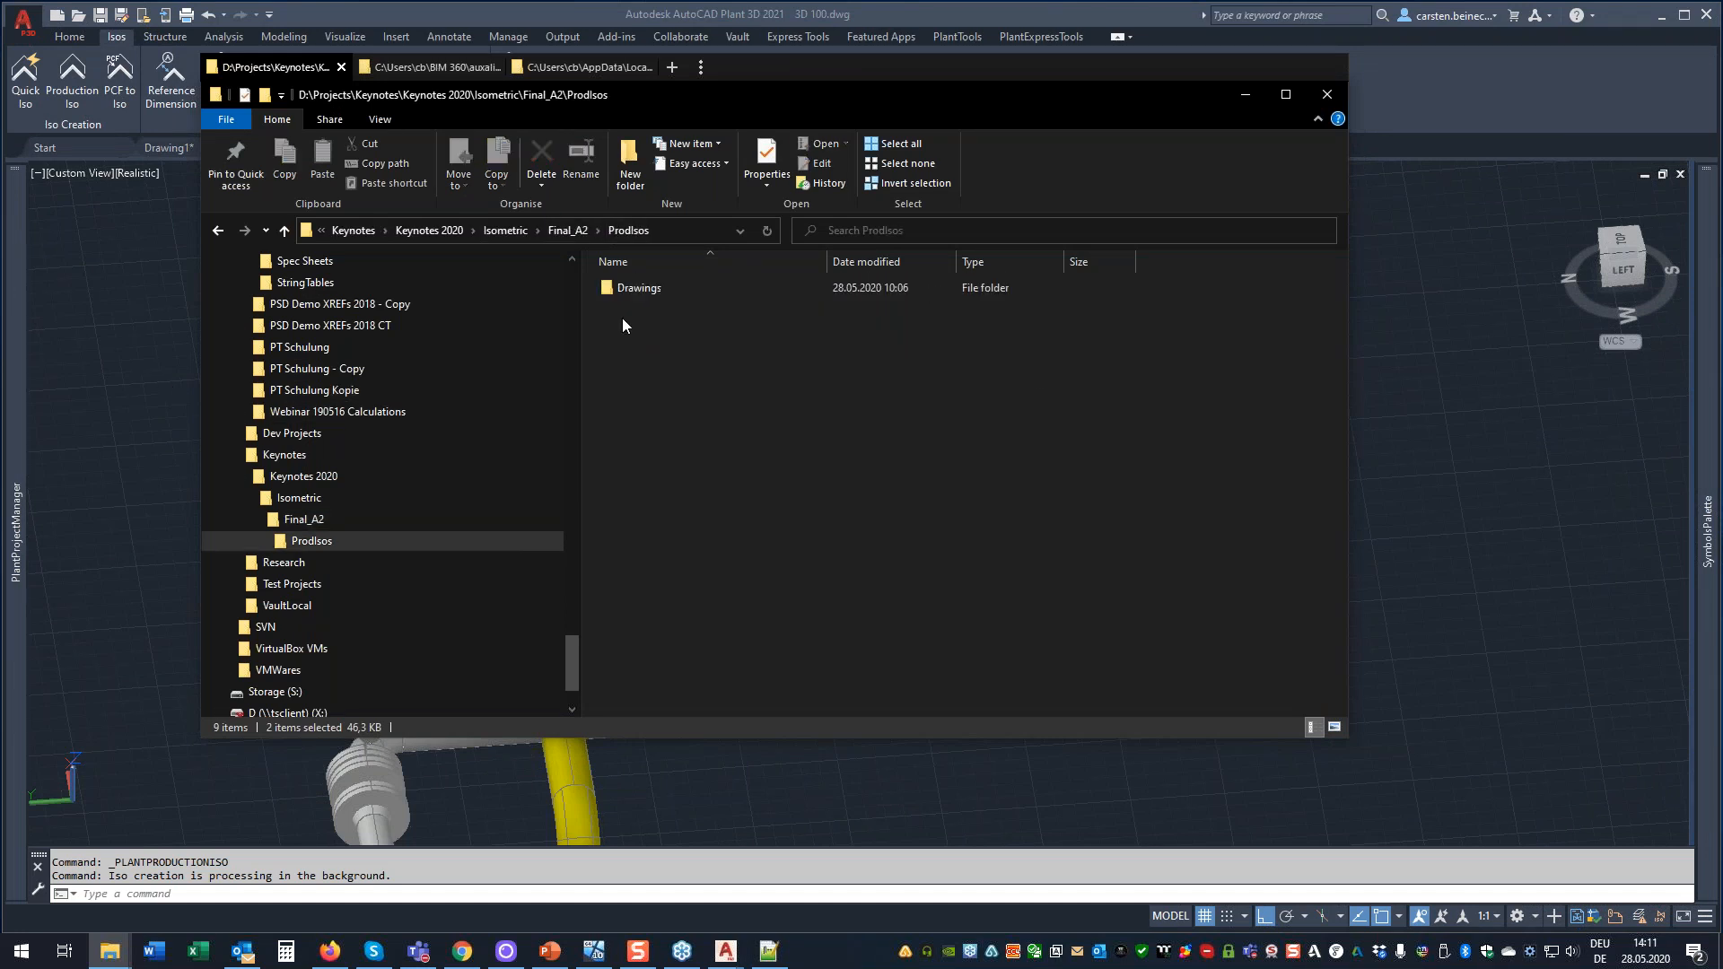
double_click(632, 280)
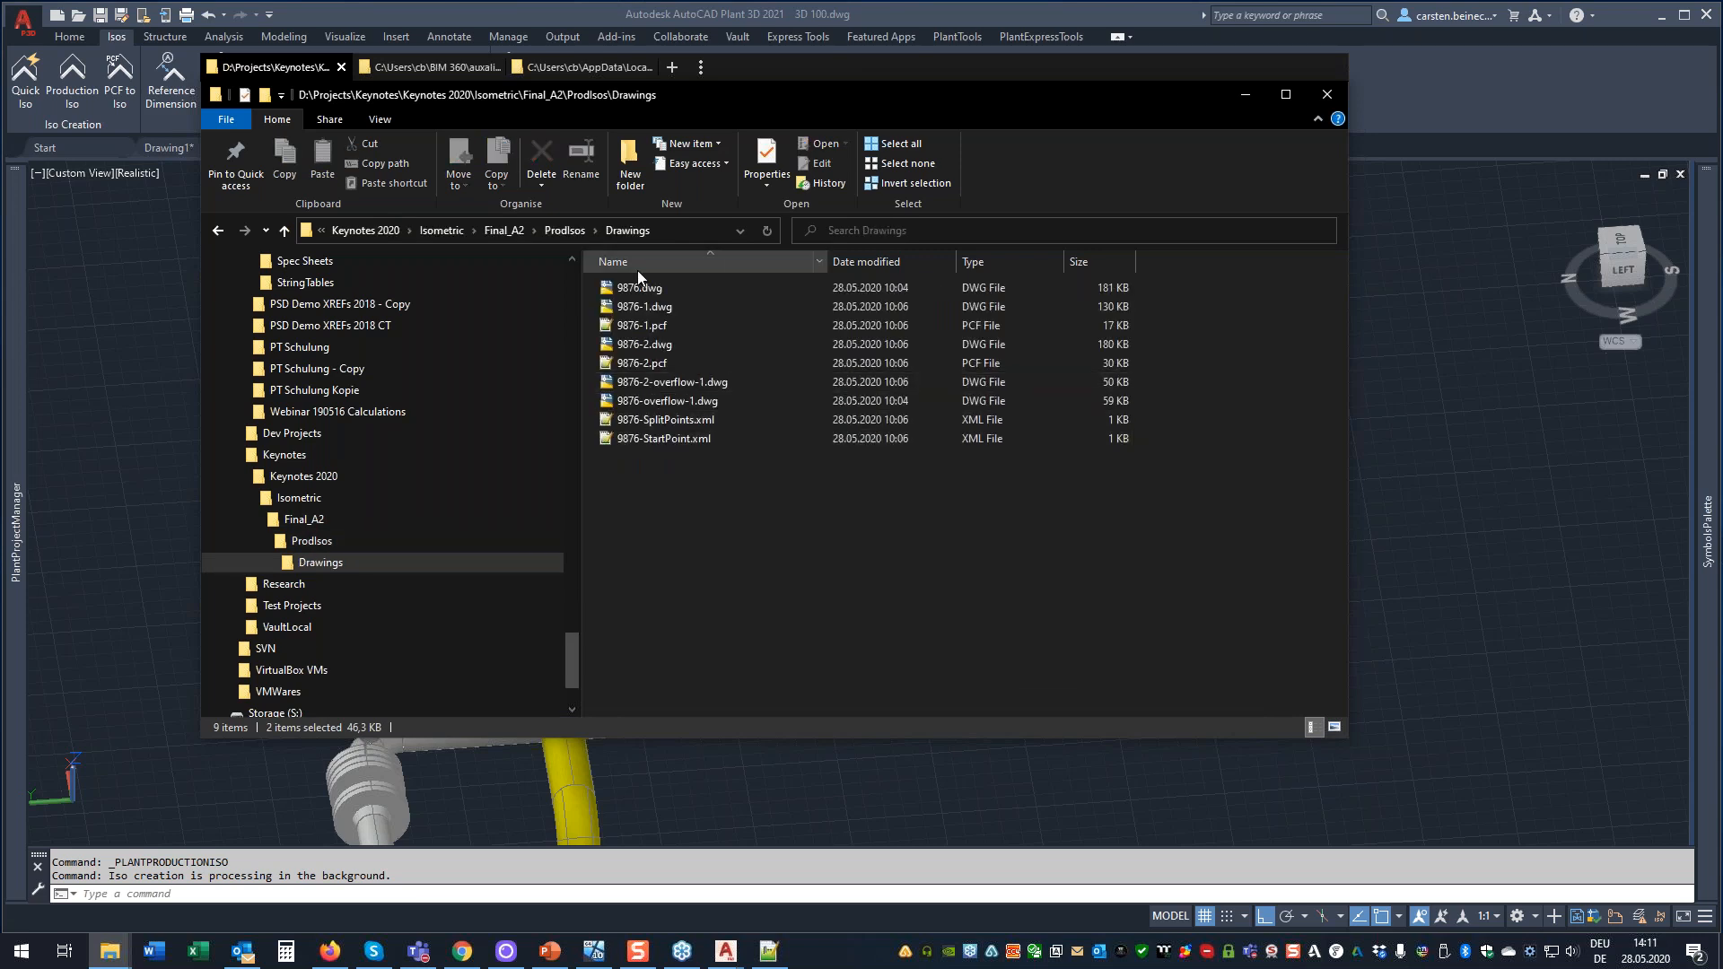
View the isometric creation details in AutoCAD Plant 3D, and open the Isometric\Check_A2\ProdIsos\Drawings folder in File Explorer.
click(1531, 883)
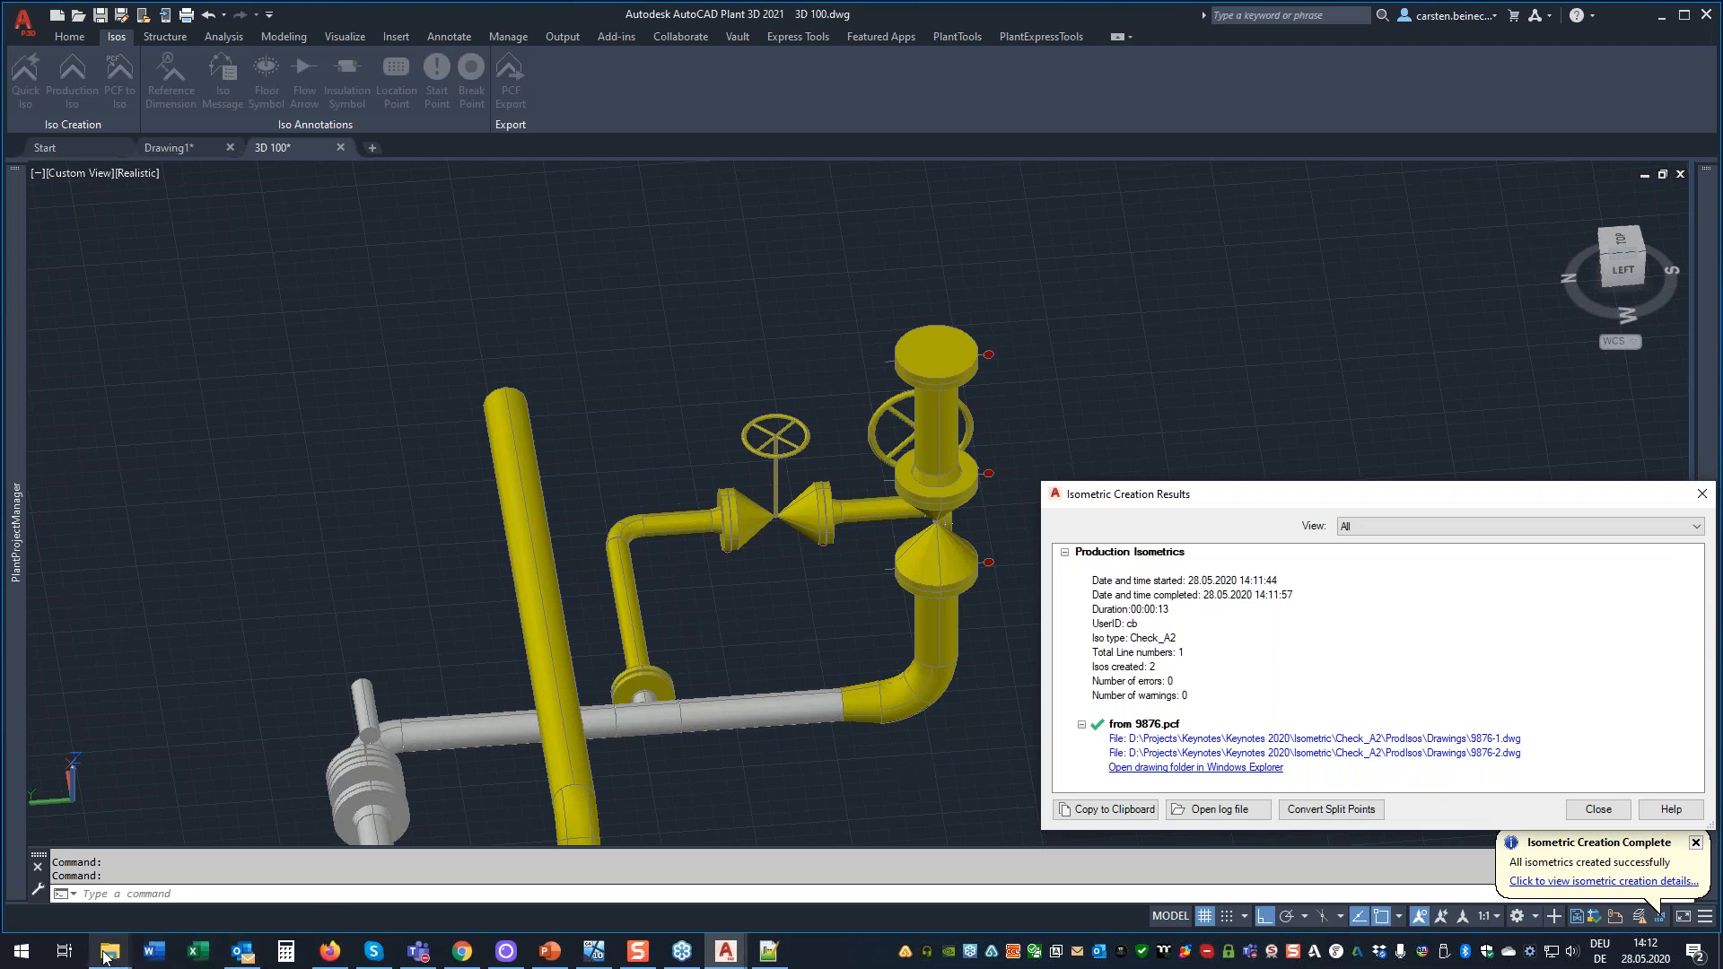
mouse_move(135, 956)
click(122, 894)
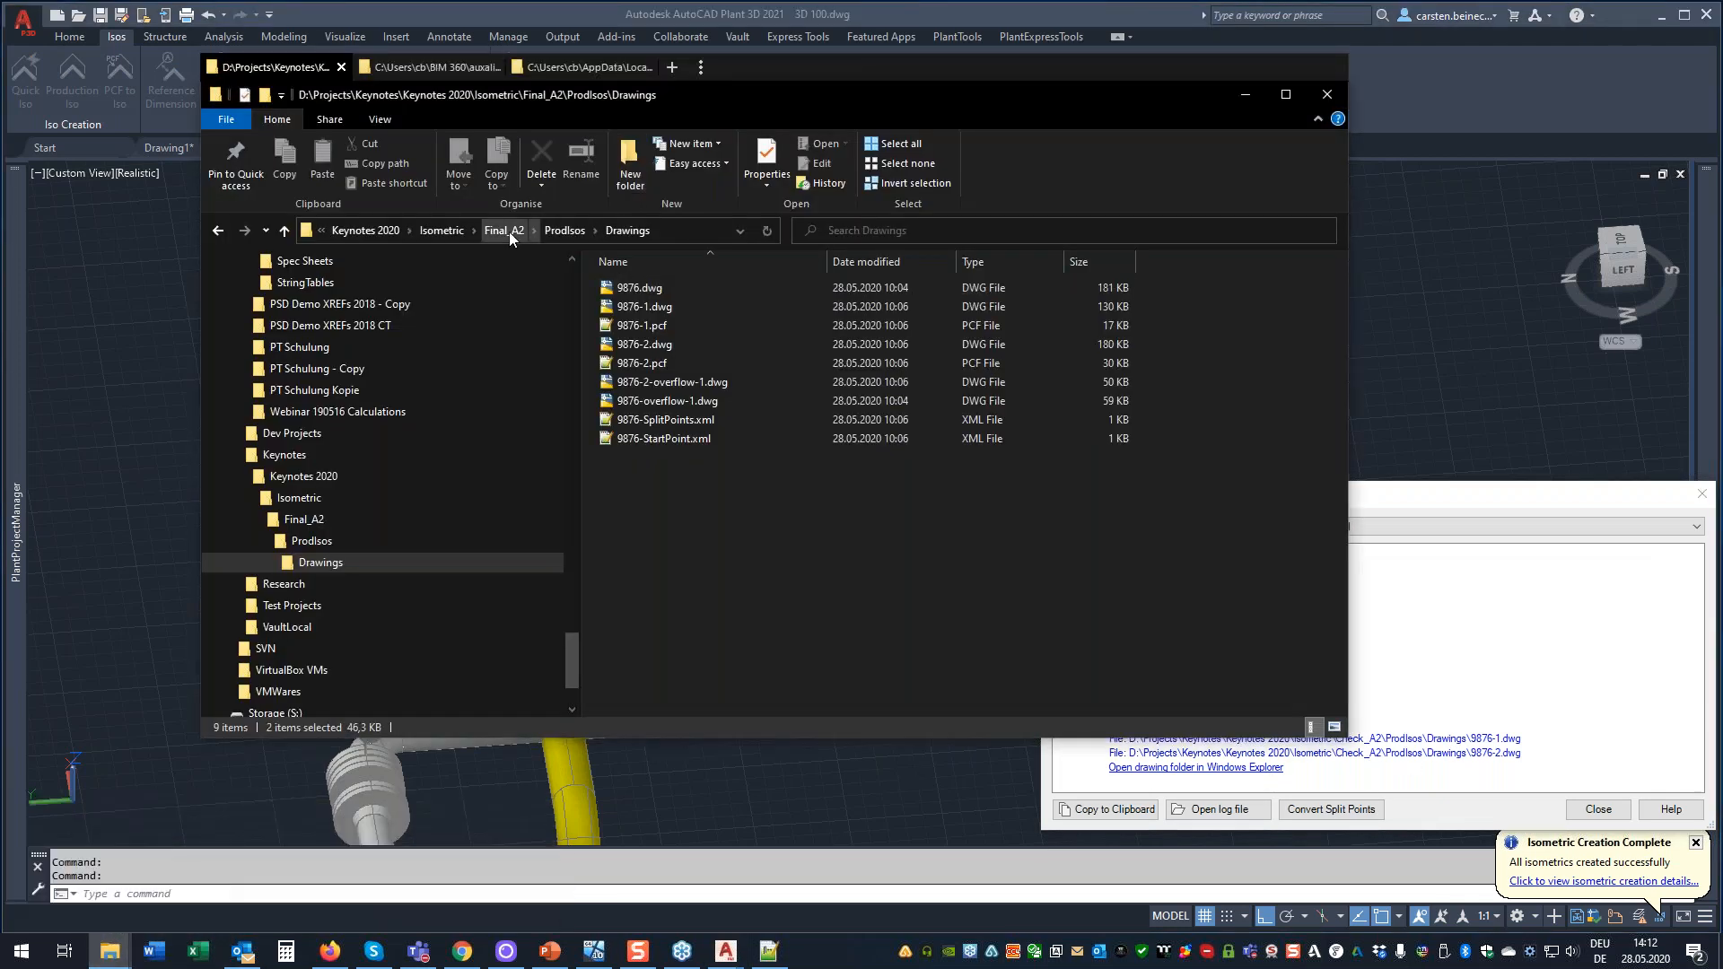
click(443, 230)
double_click(648, 291)
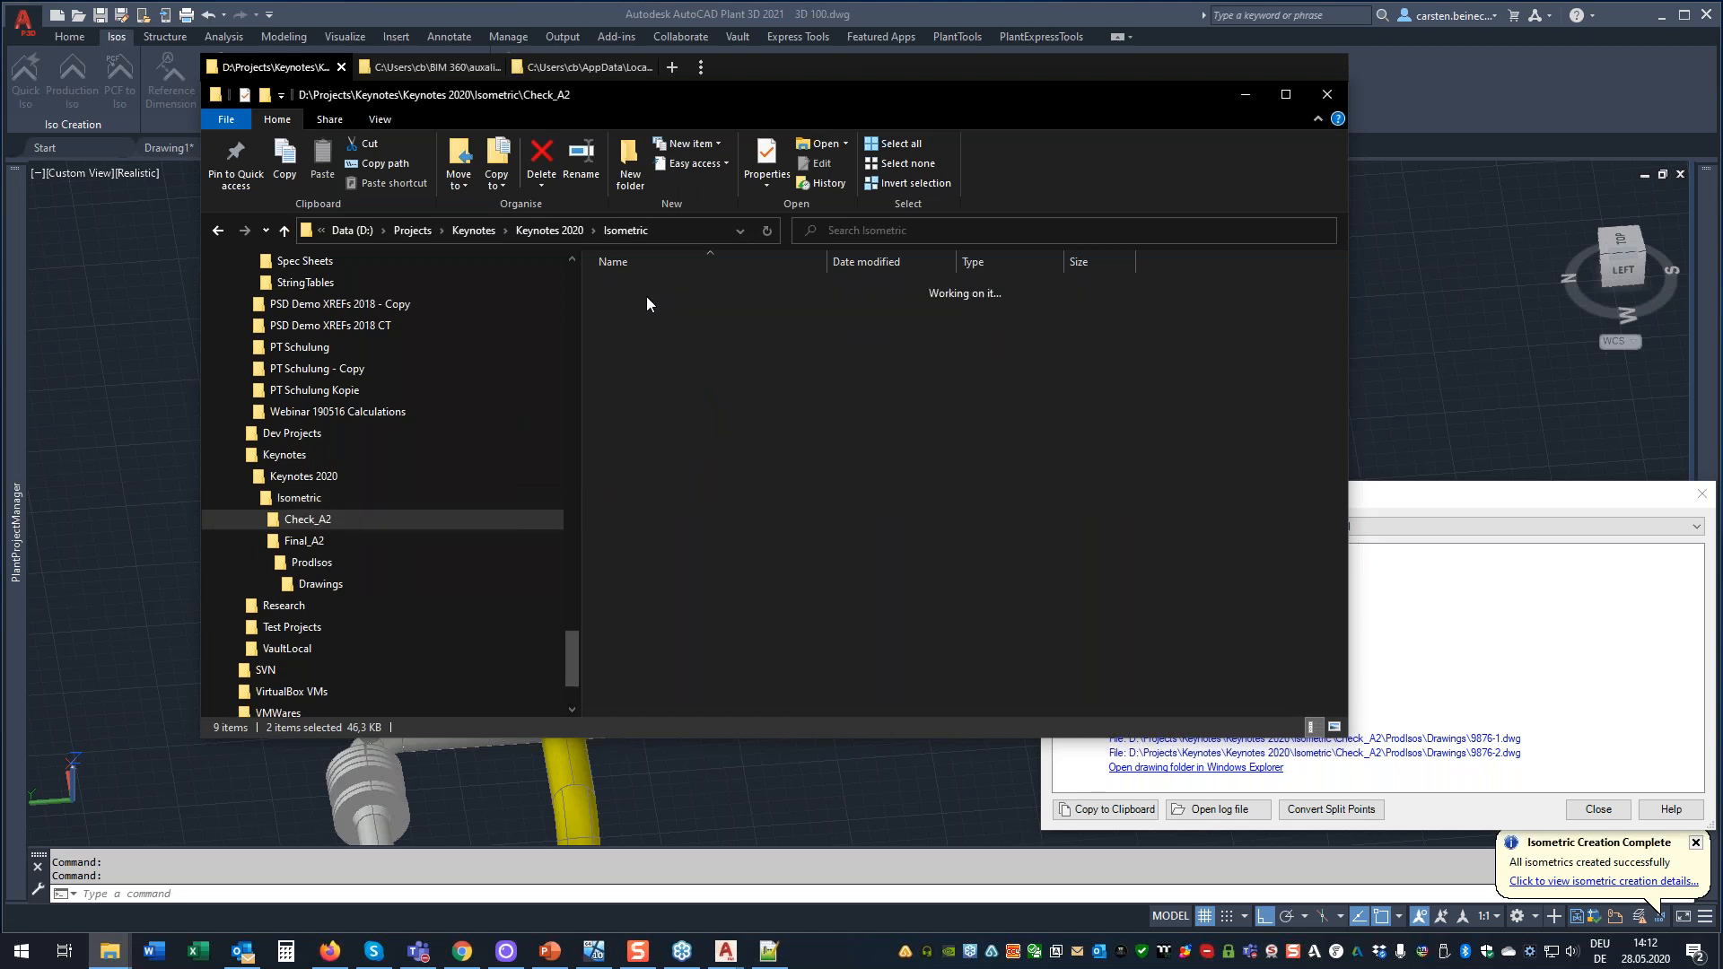
double_click(639, 307)
double_click(627, 287)
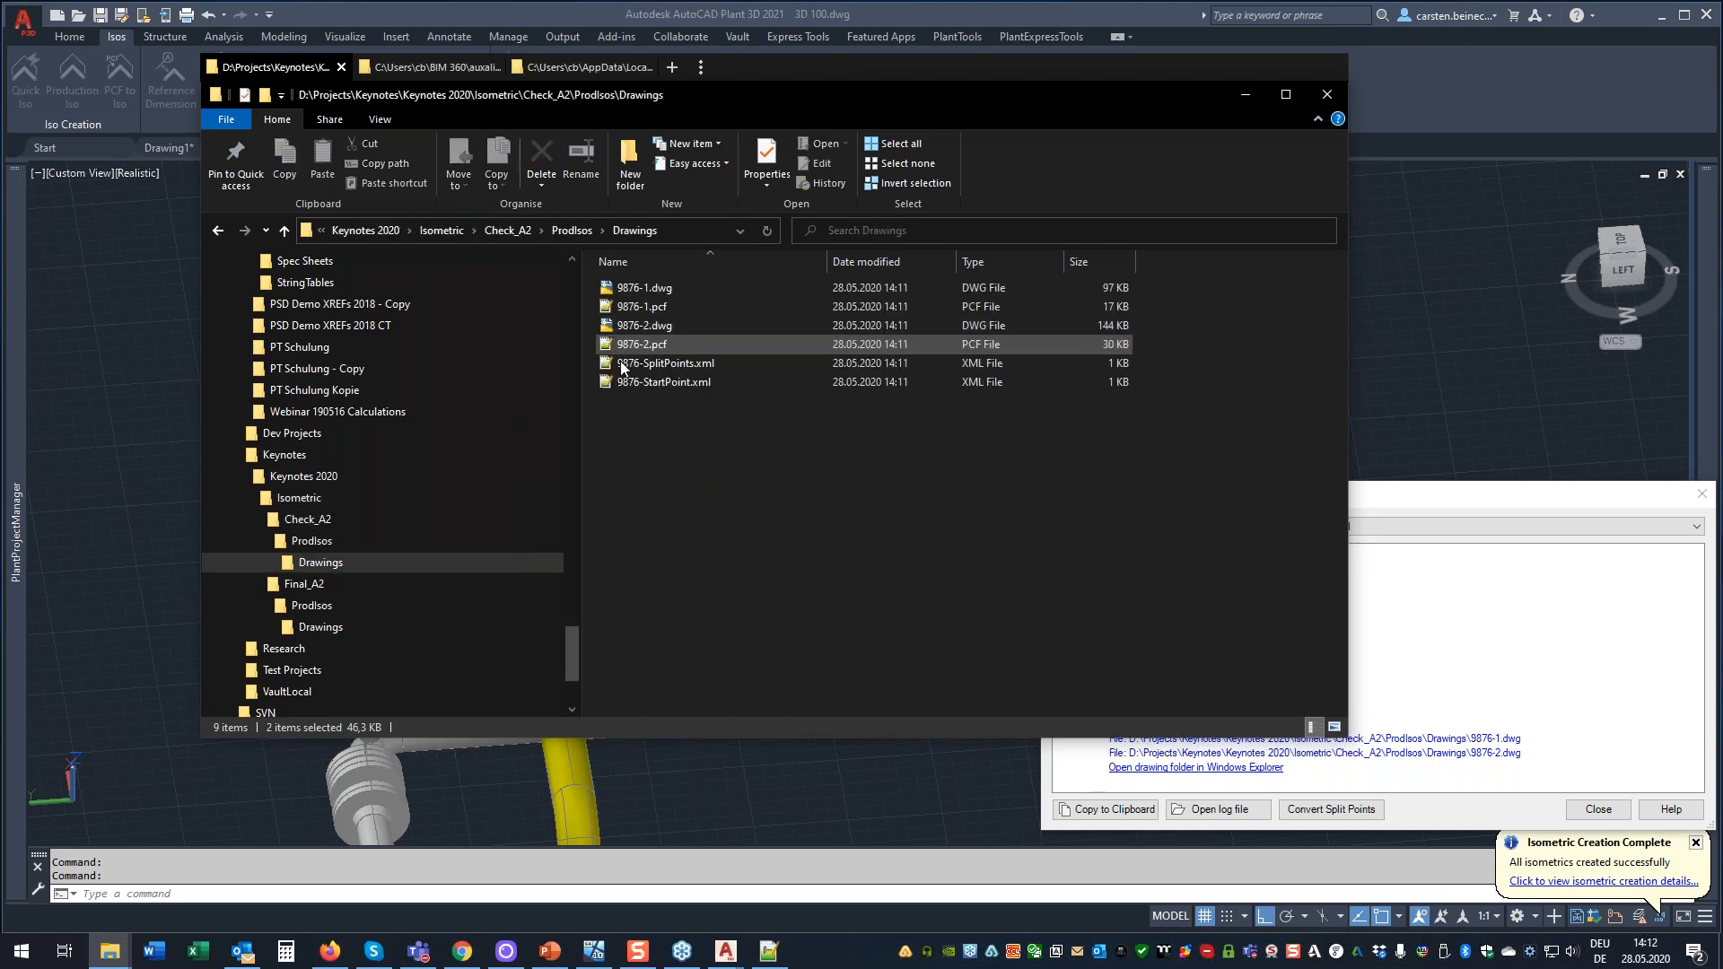
Compare the 9876-1 and 9876-2 DWG files with their matching PCF files in the Check_A2 Drawings folder.
click(648, 288)
ctrl+click(647, 327)
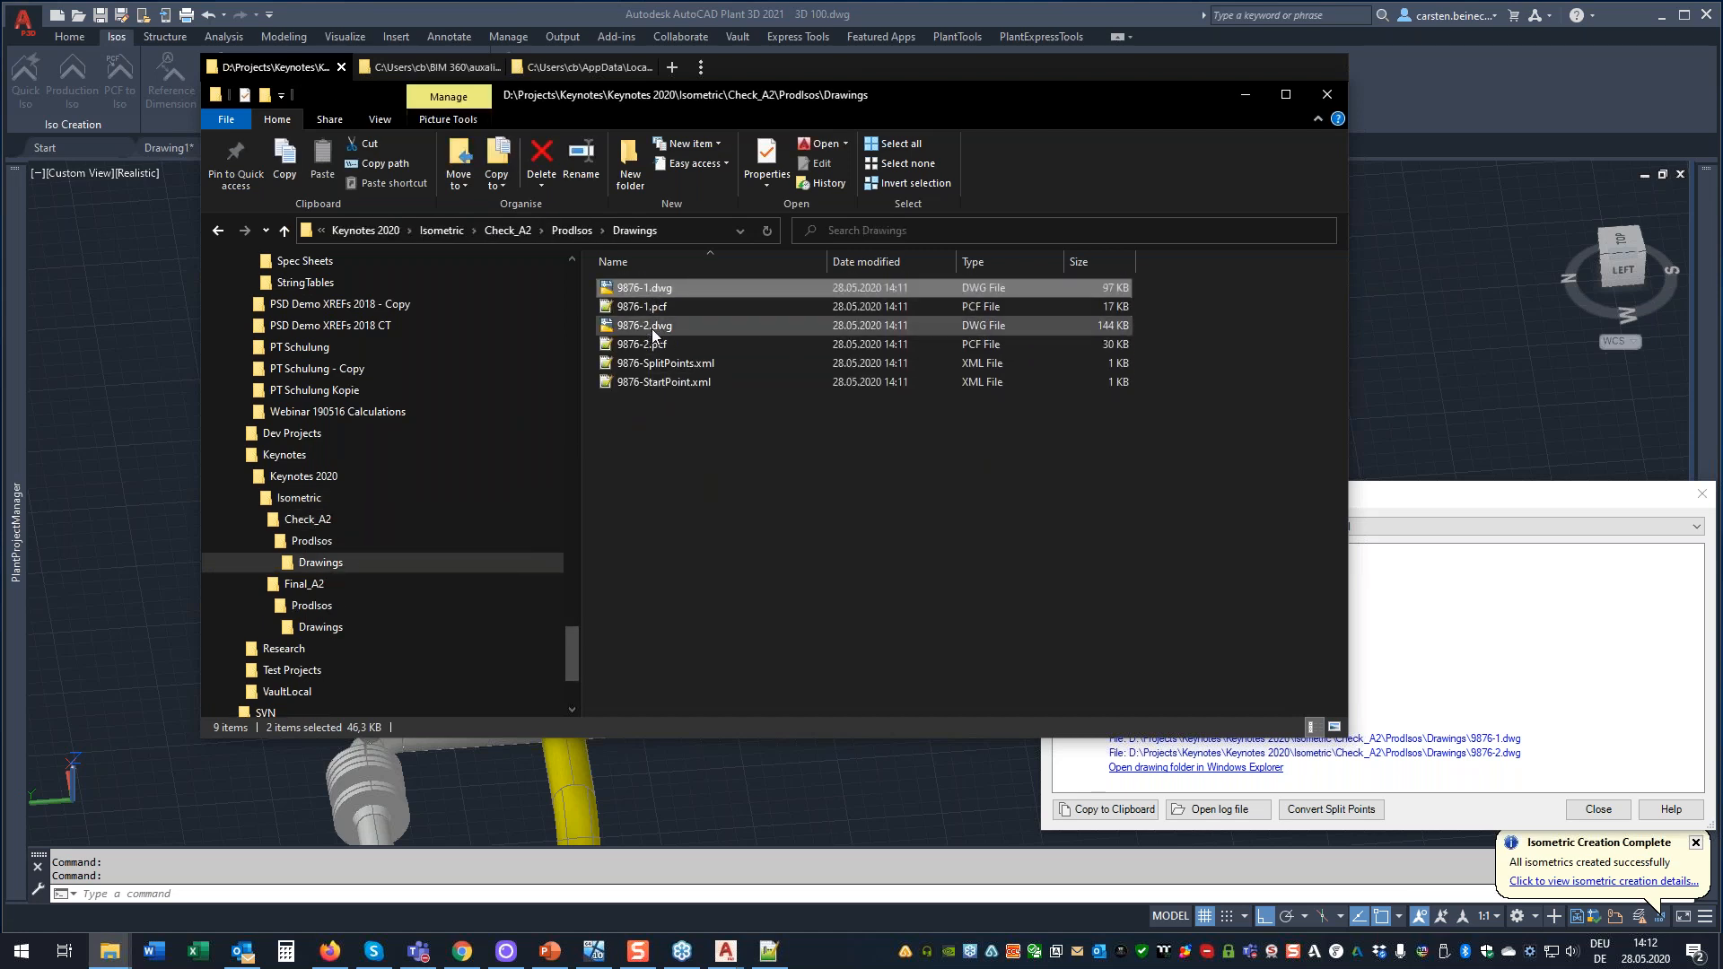
click(655, 309)
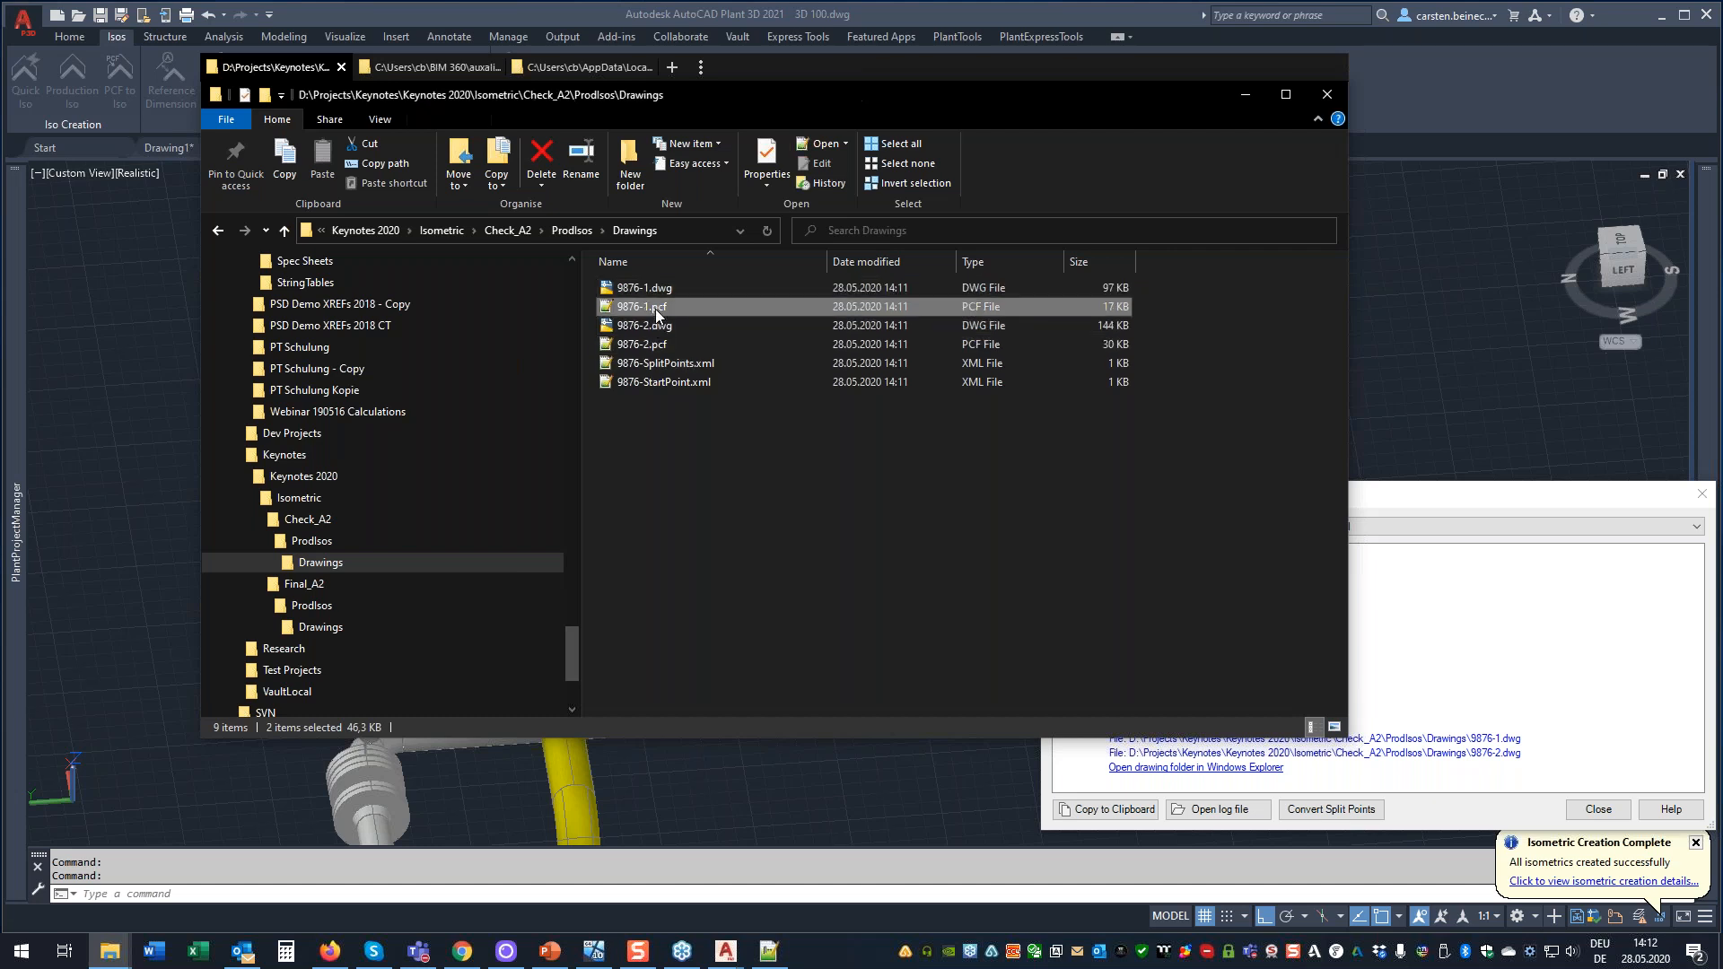
click(657, 347)
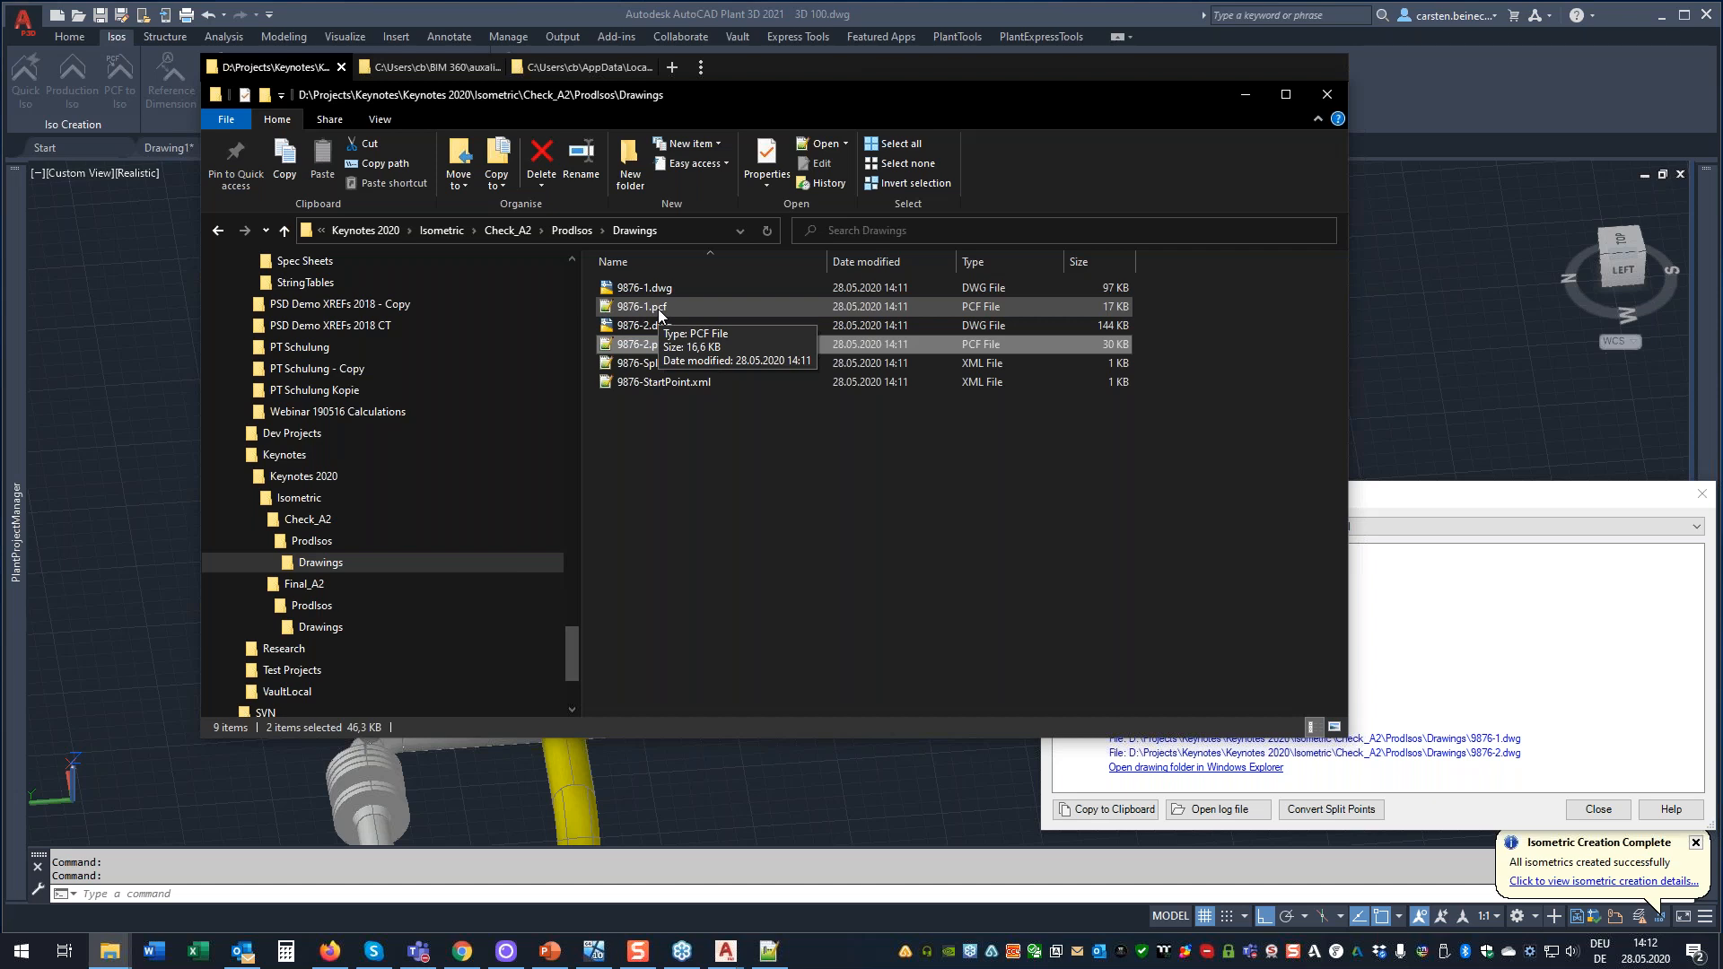
Return to AutoCAD Plant 3D, dismiss the Isometric Creation Results, and close the 3D 100 drawing.
click(1516, 499)
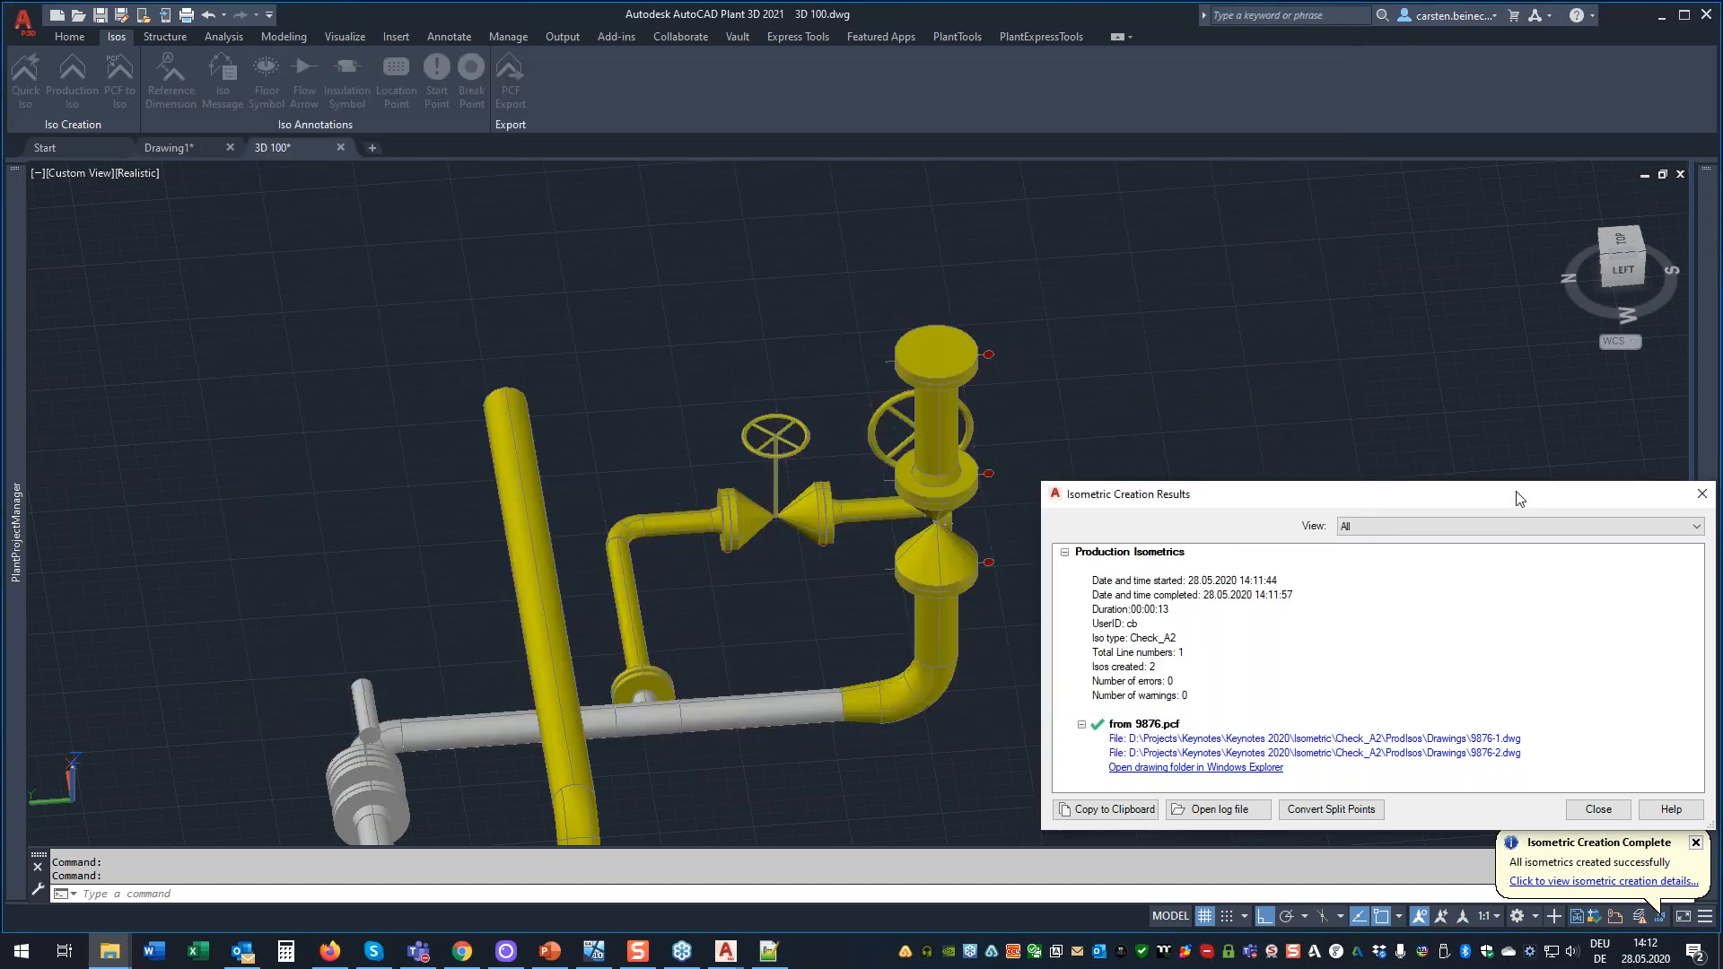
drag(1516, 499, 1112, 320)
click(1191, 633)
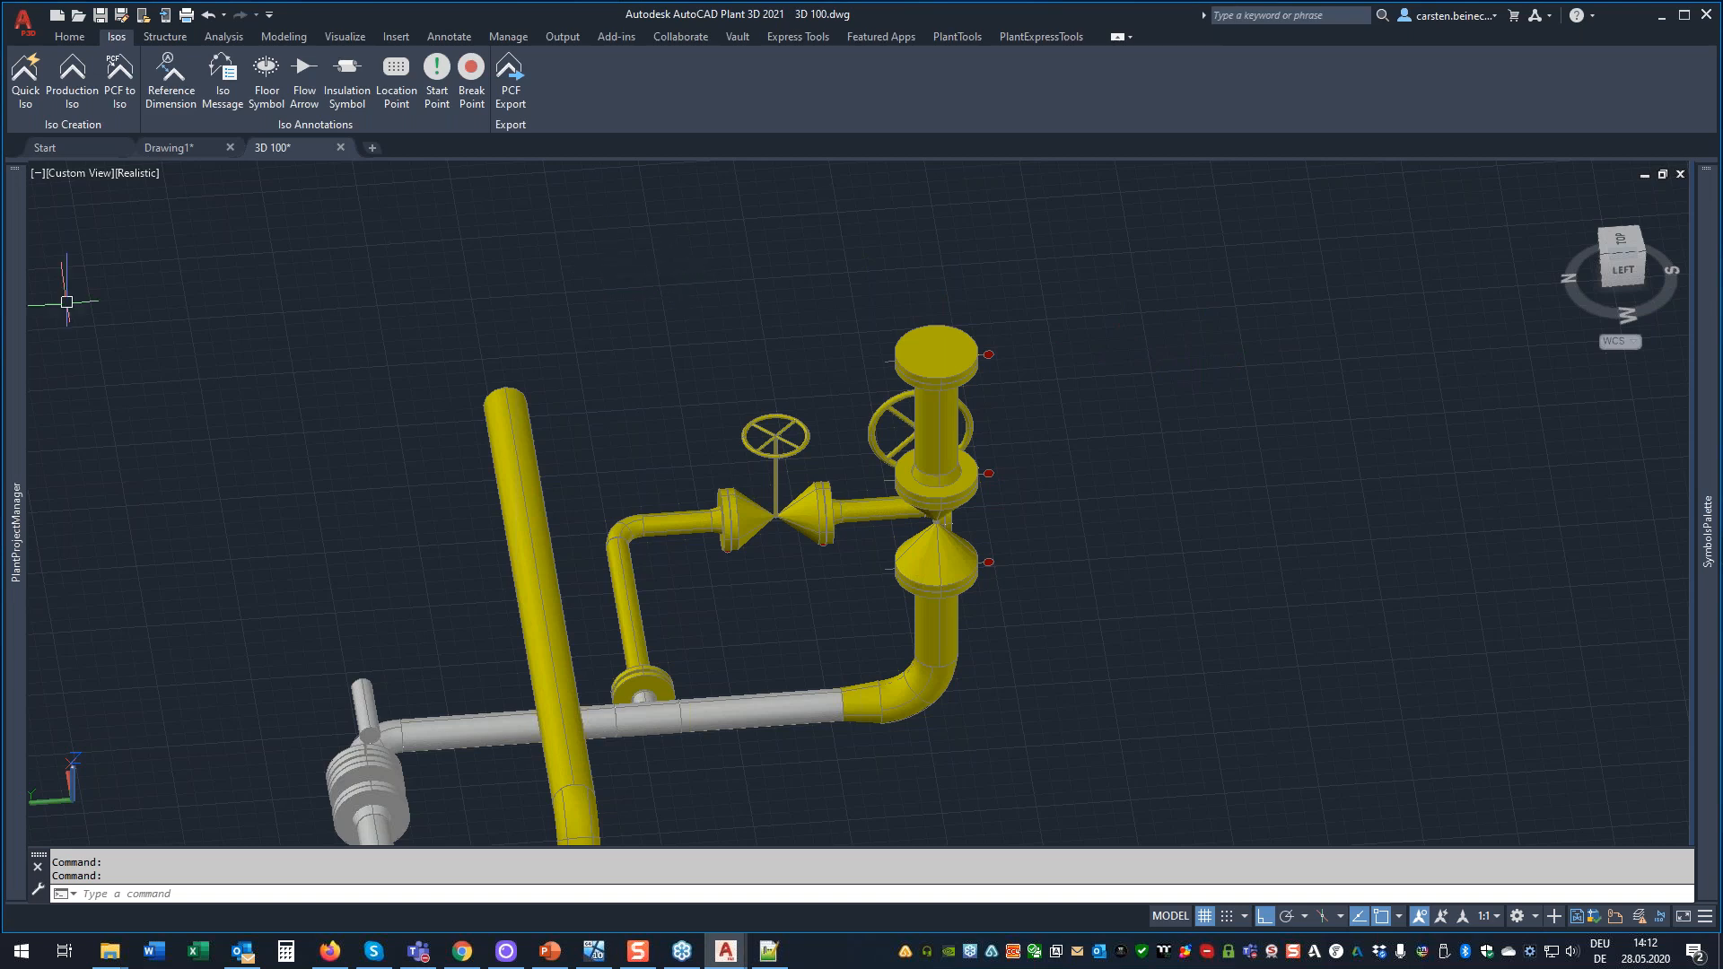
mouse_move(12, 289)
click(341, 147)
click(994, 512)
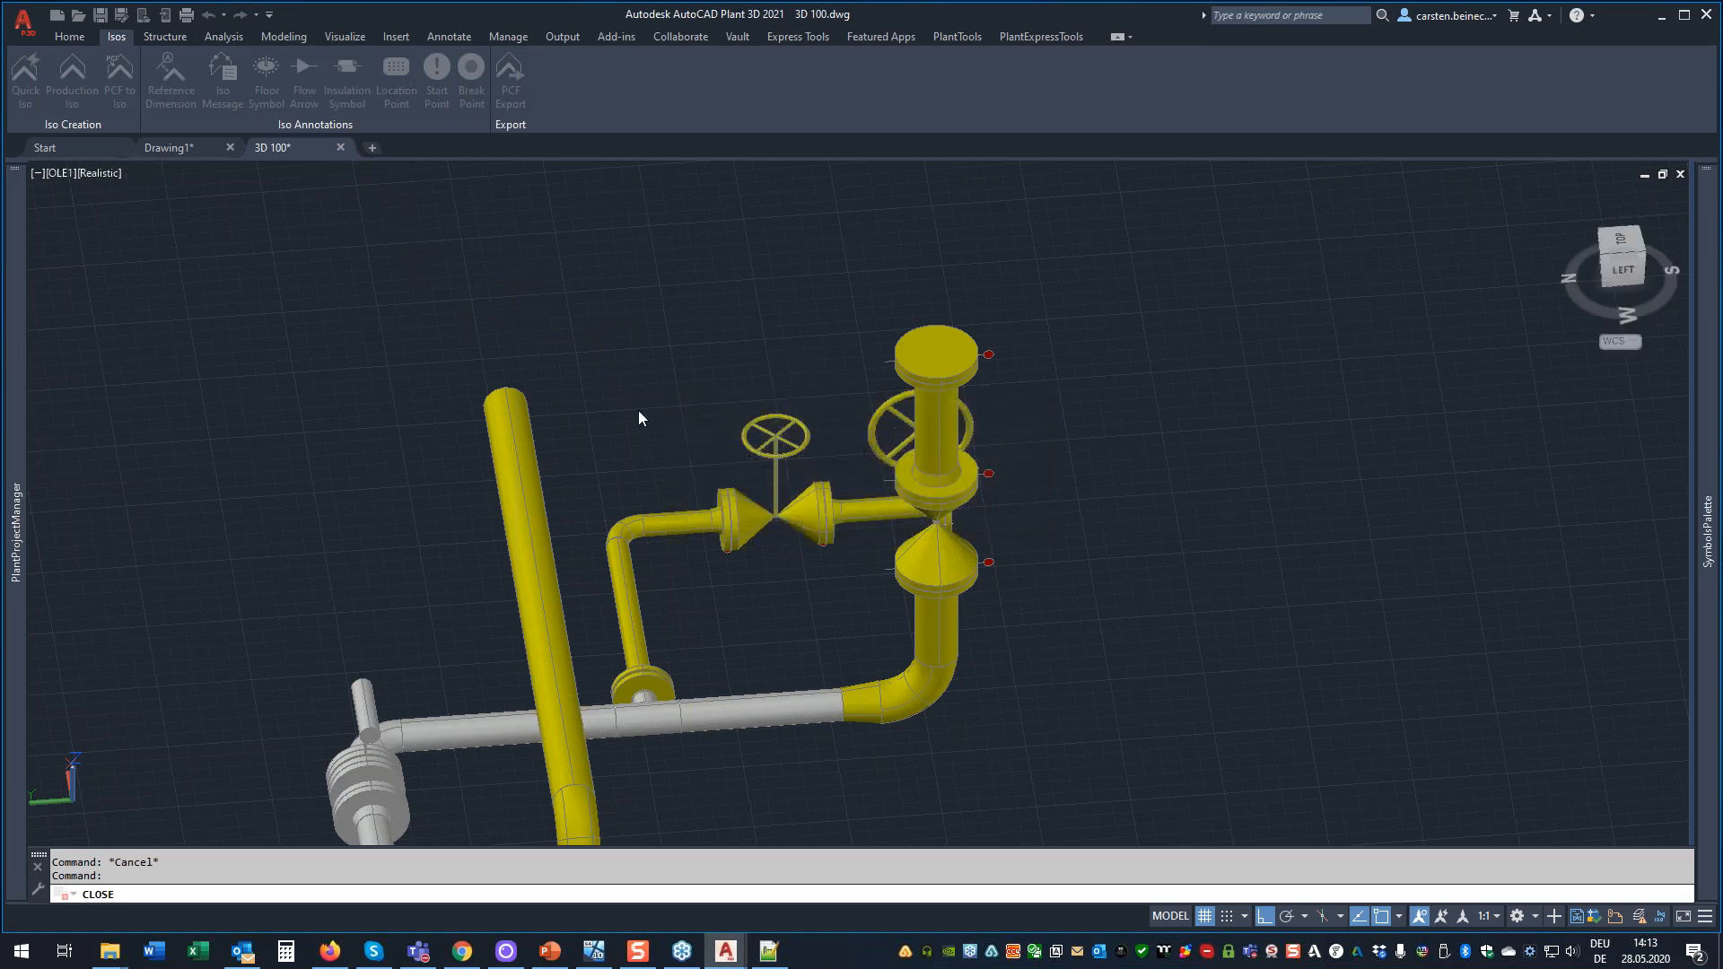
key(Return)
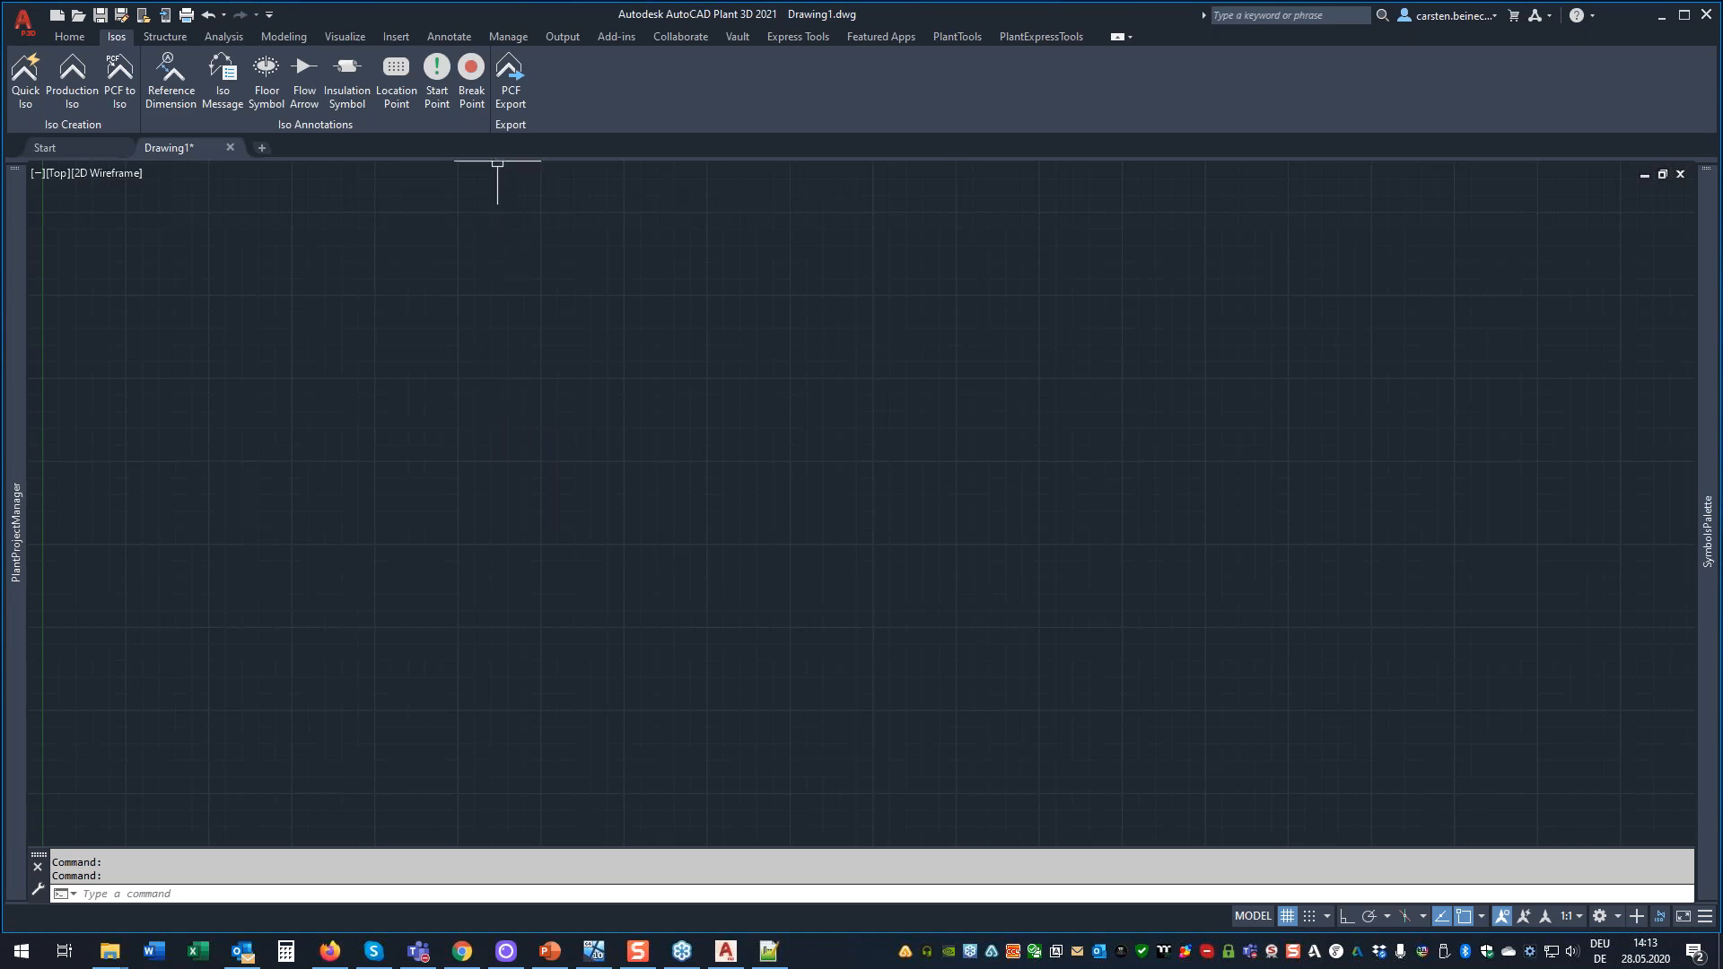
Share the current project to the cloud by uploading it to the INT_BIM360_Plant_Projekt folder of auxalia GmbH (United States).
click(696, 38)
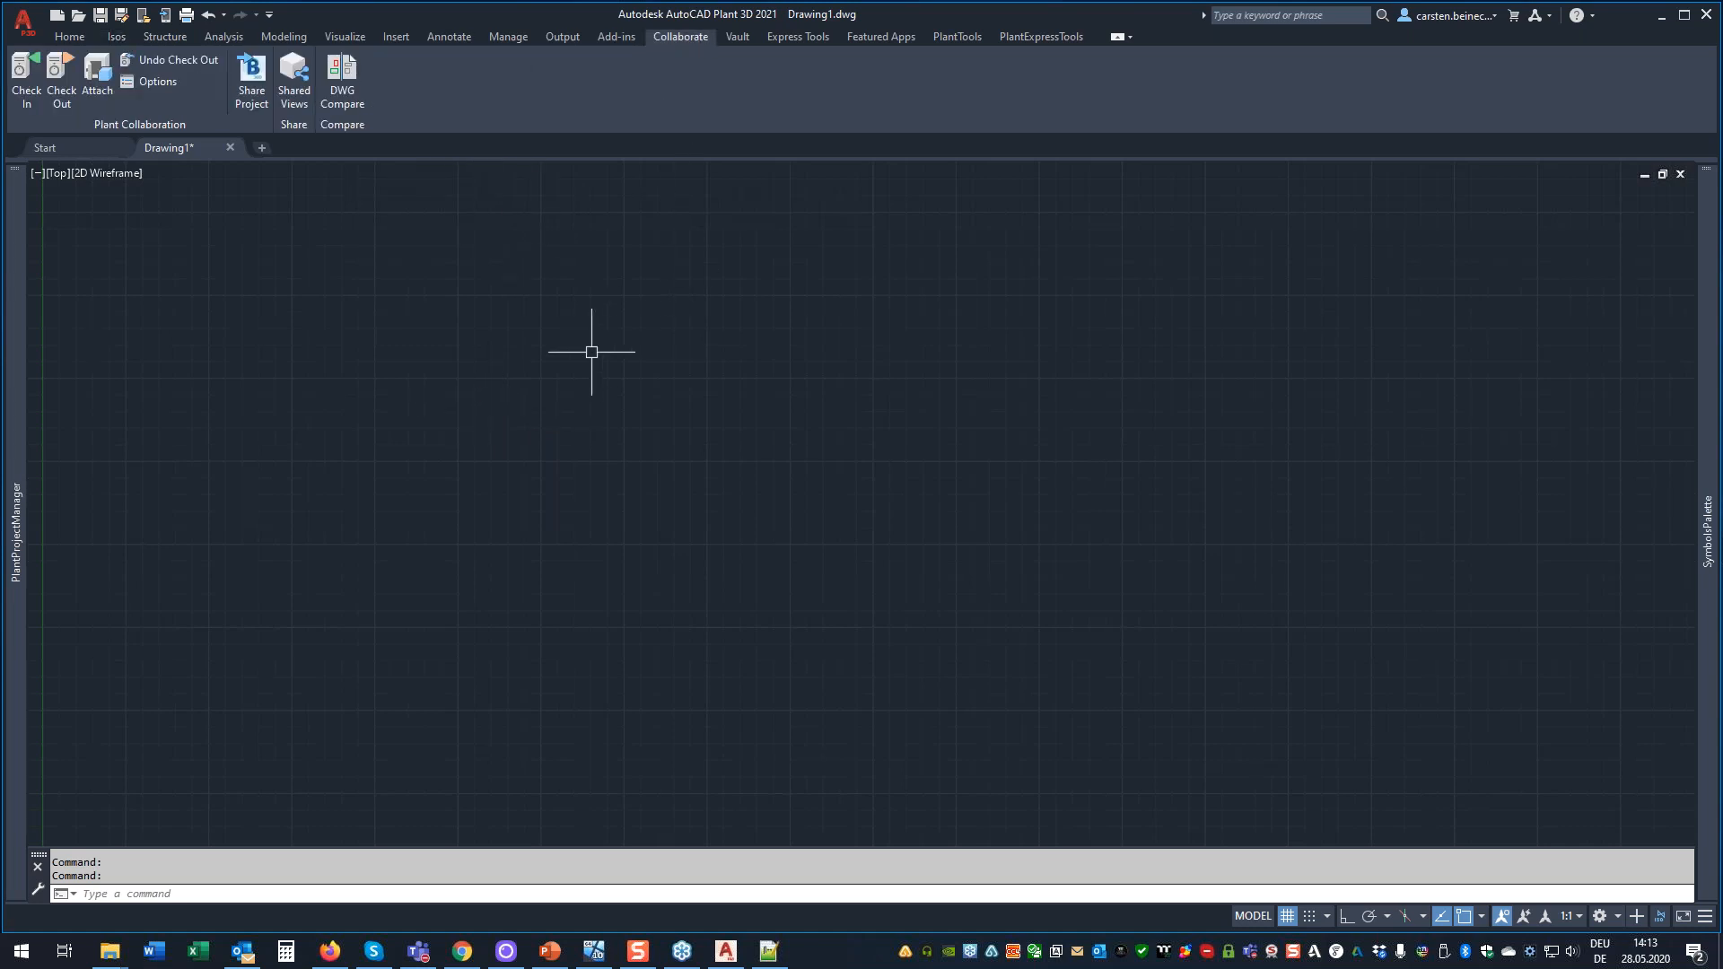
click(249, 75)
drag(1256, 413, 655, 279)
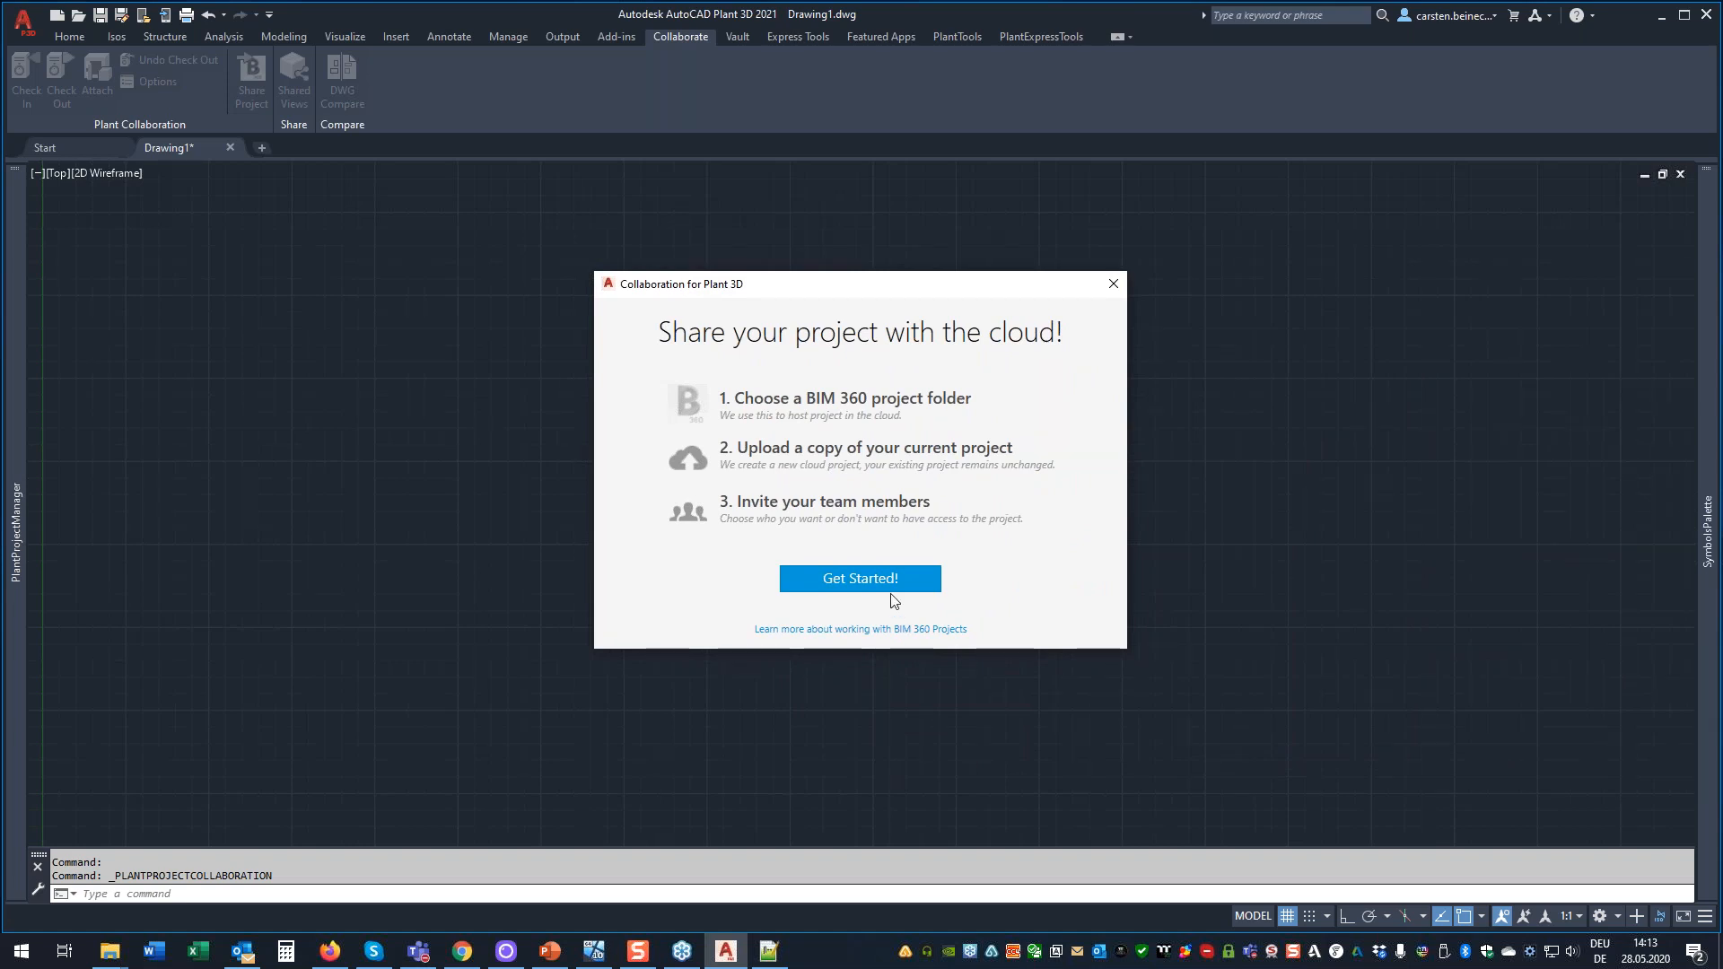
click(857, 582)
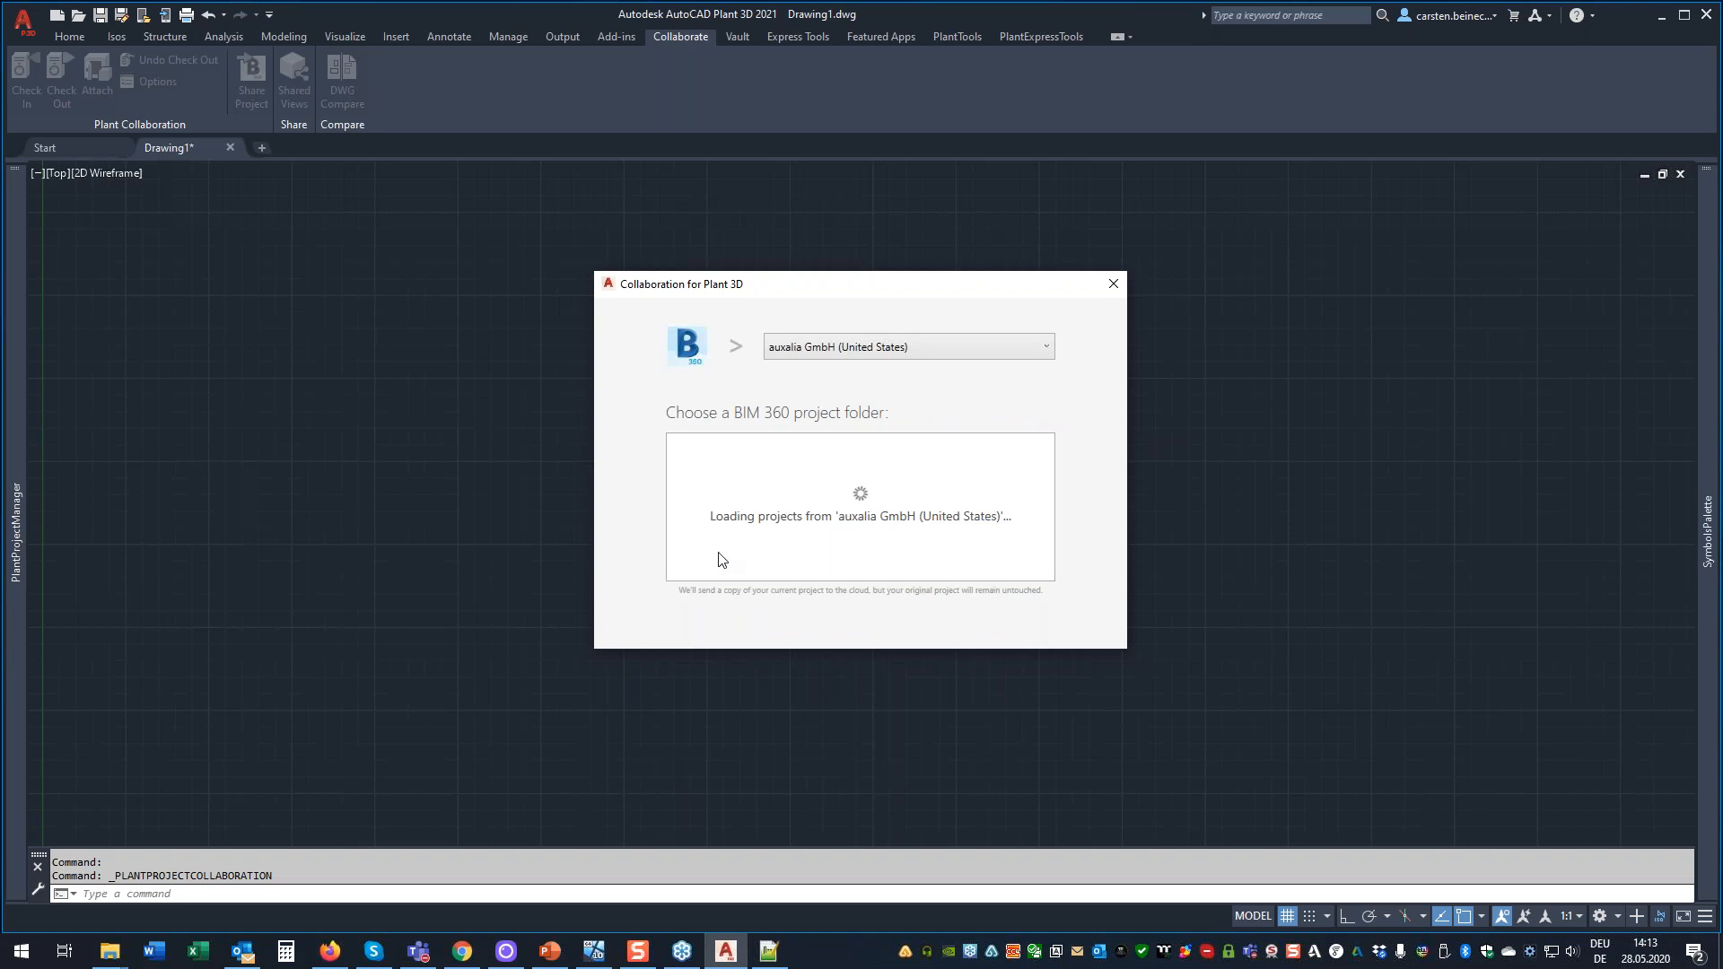
click(733, 478)
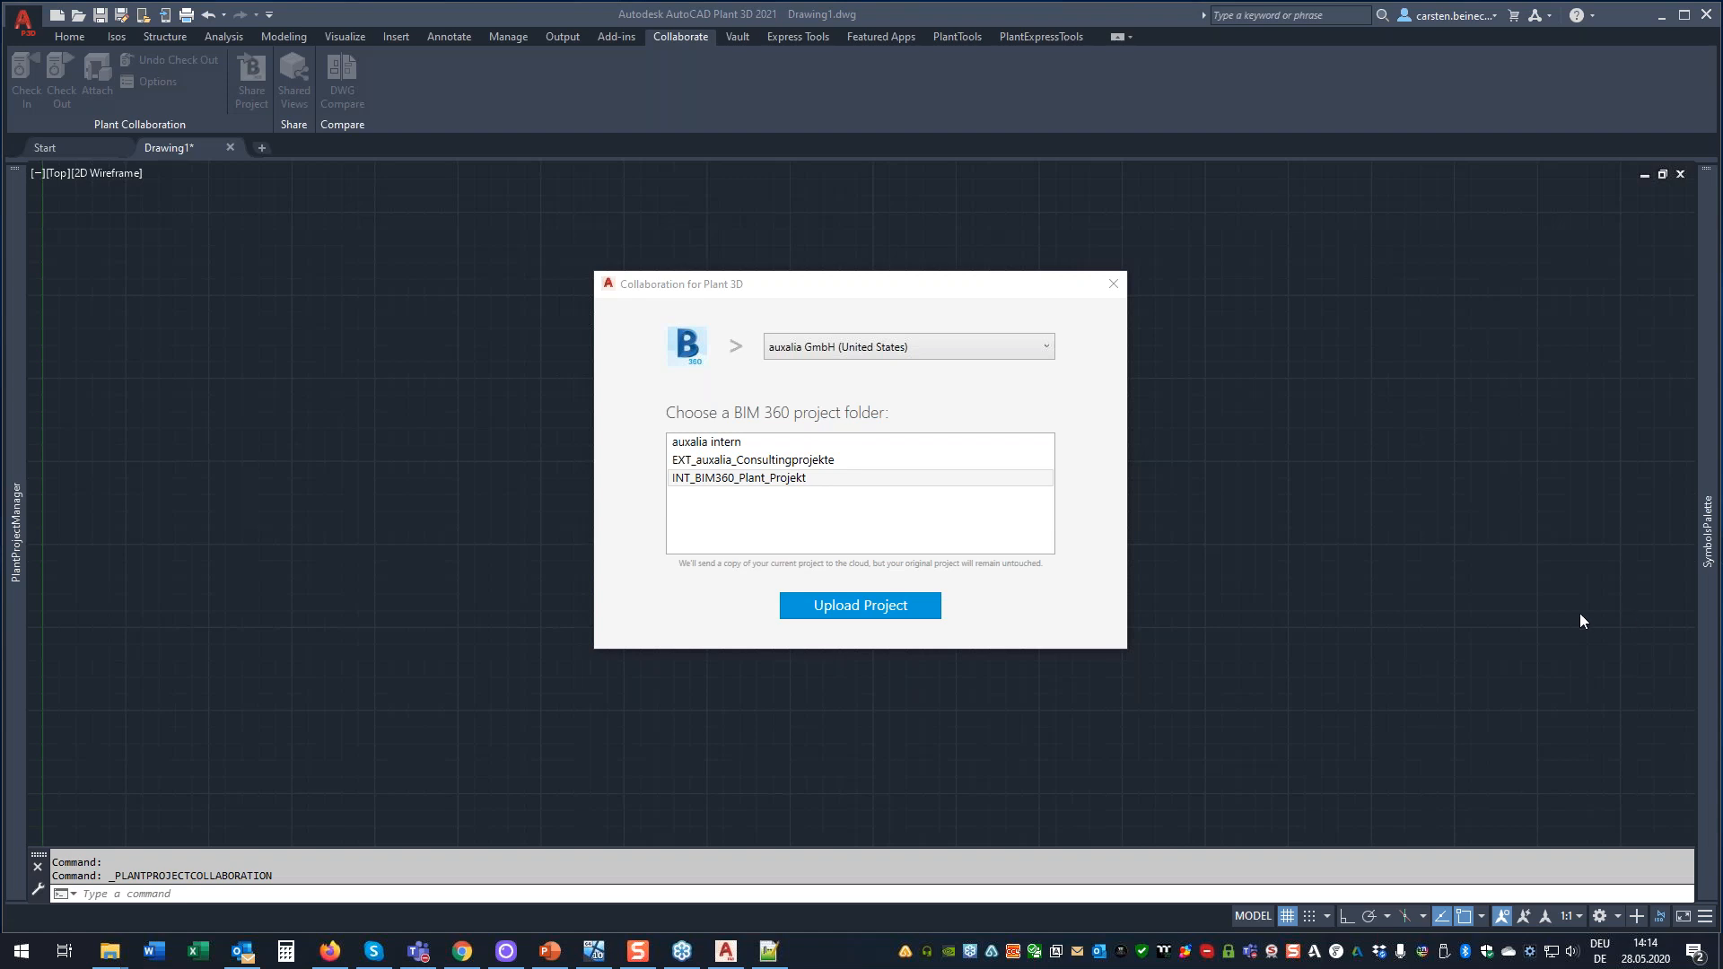
click(718, 481)
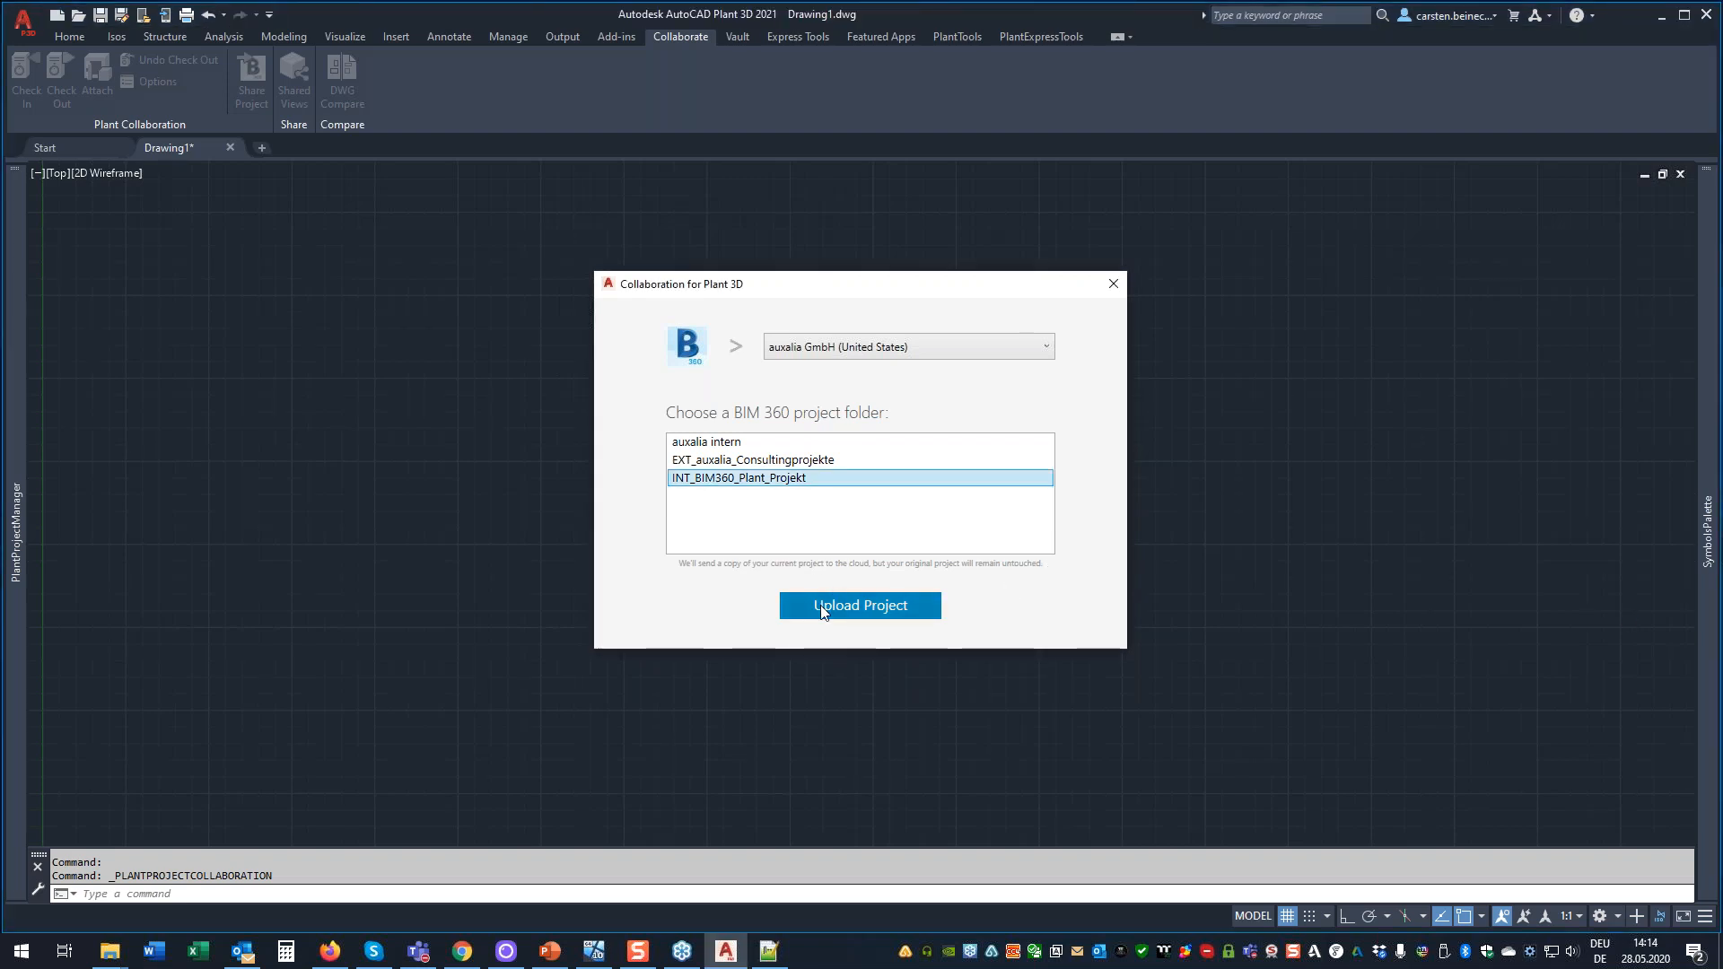
click(820, 605)
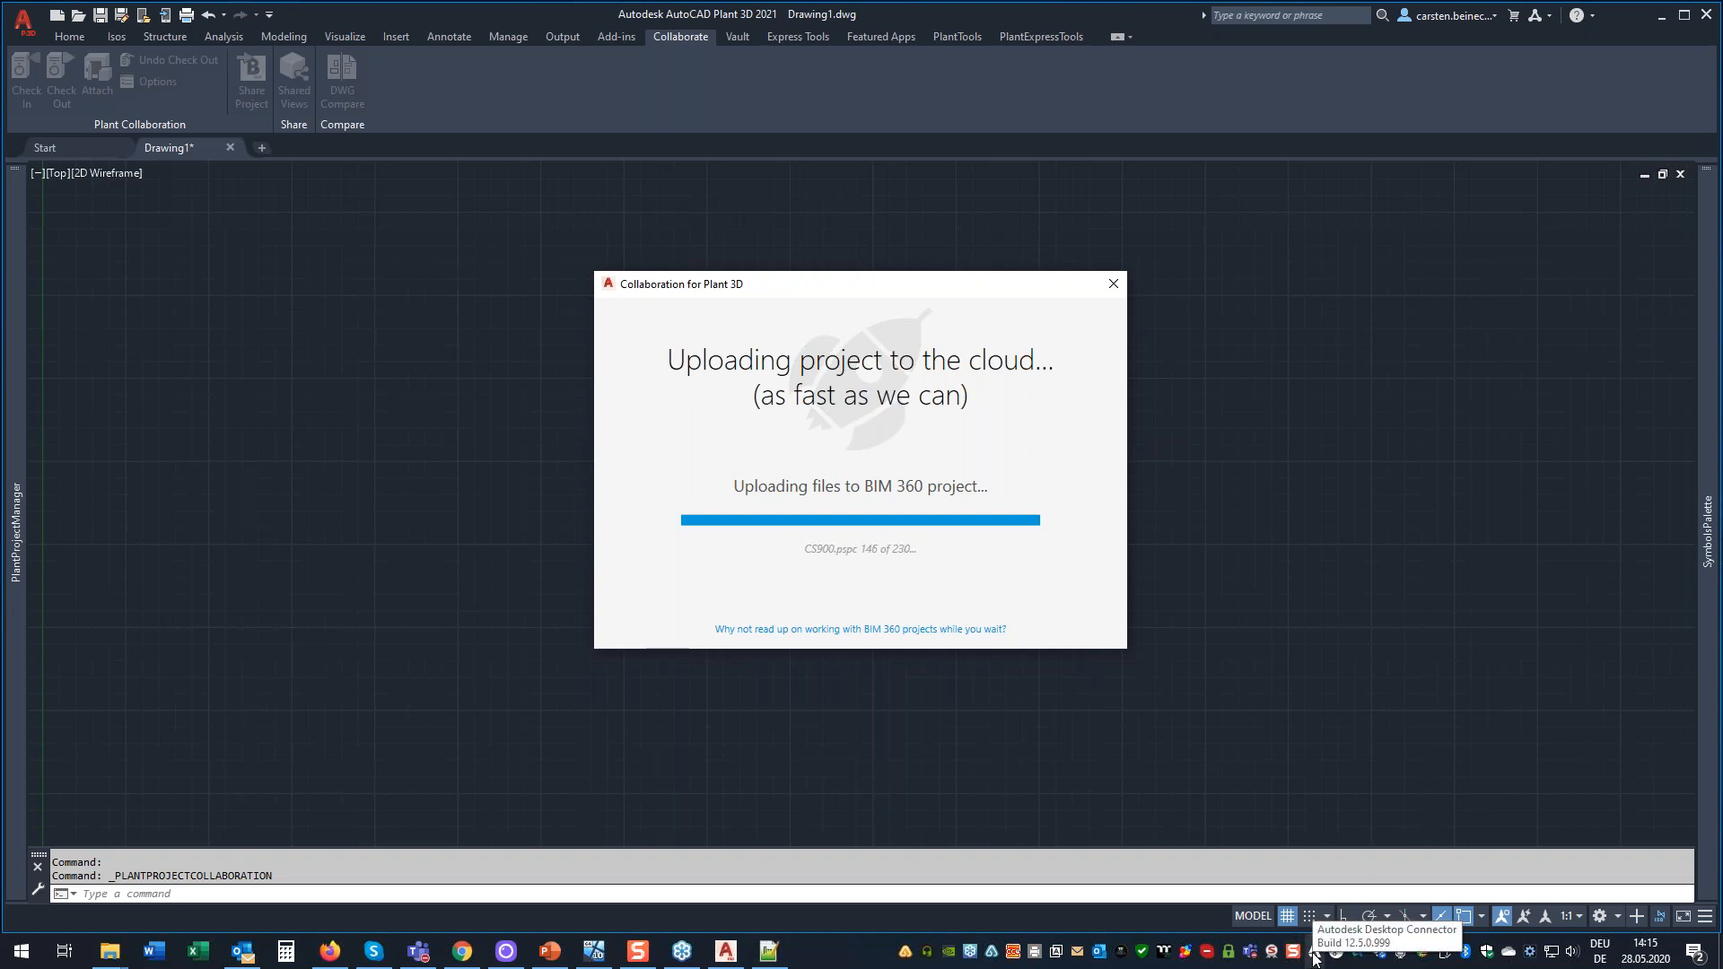
Check the Project Files folder of INT_BIM360_Plant_Projekt in File Explorer, and return to AutoCAD Plant 3D.
click(118, 958)
click(297, 880)
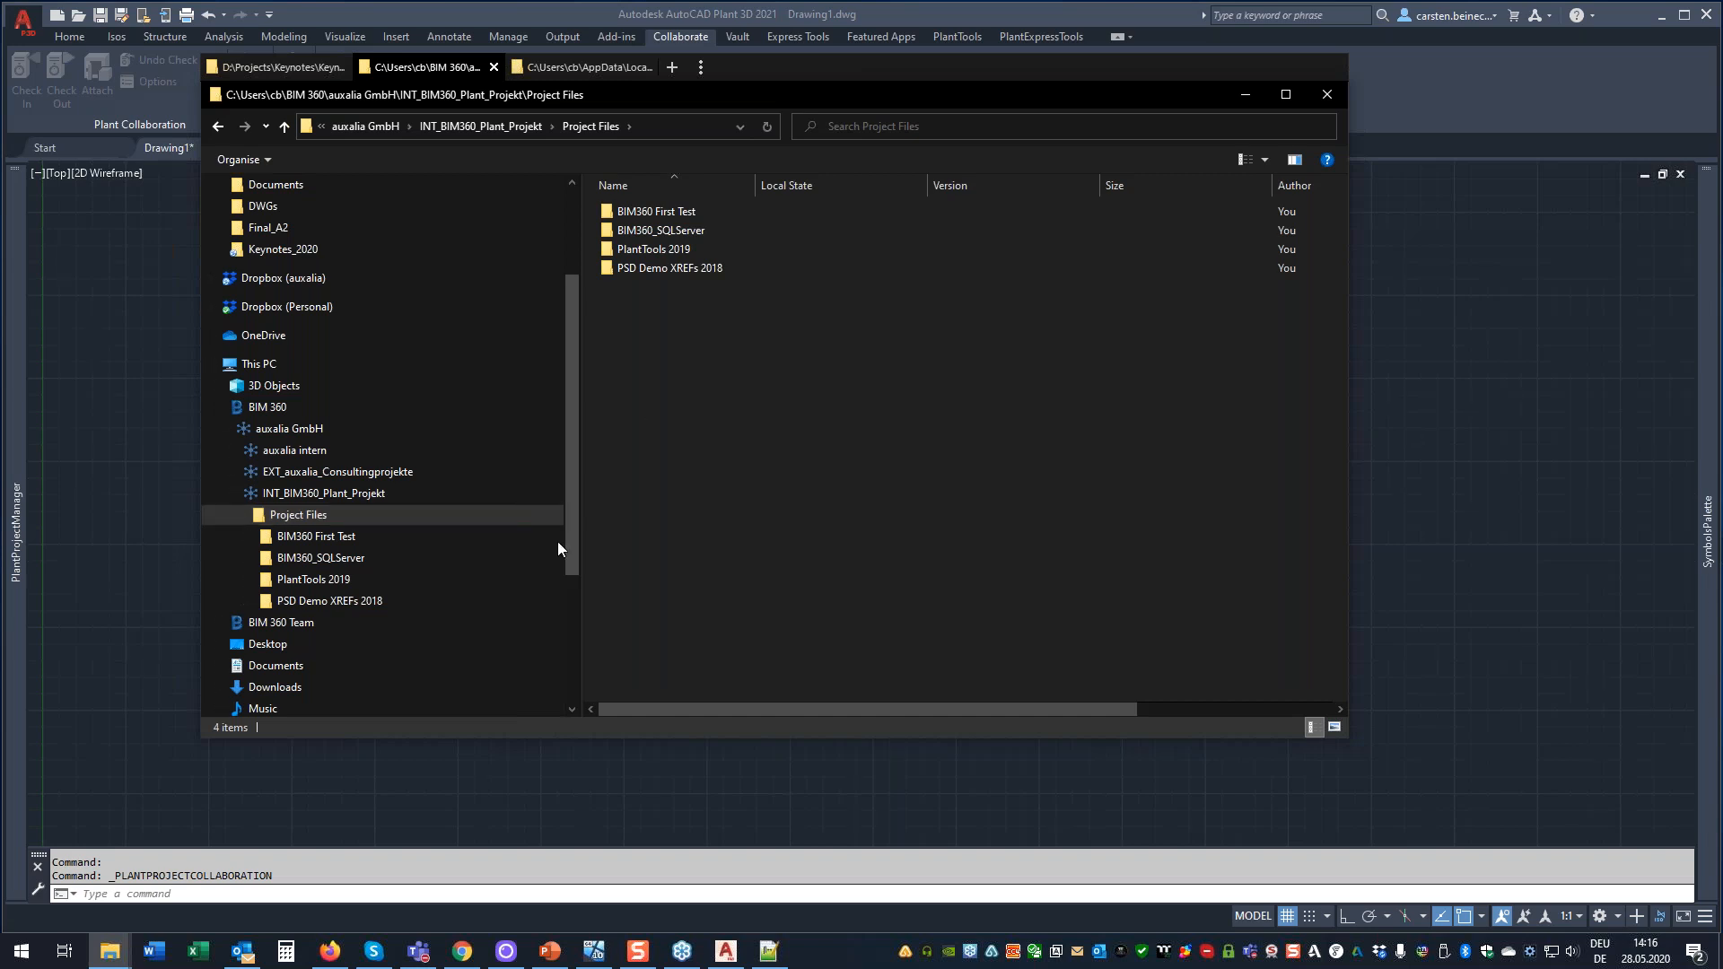
double_click(298, 517)
double_click(298, 517)
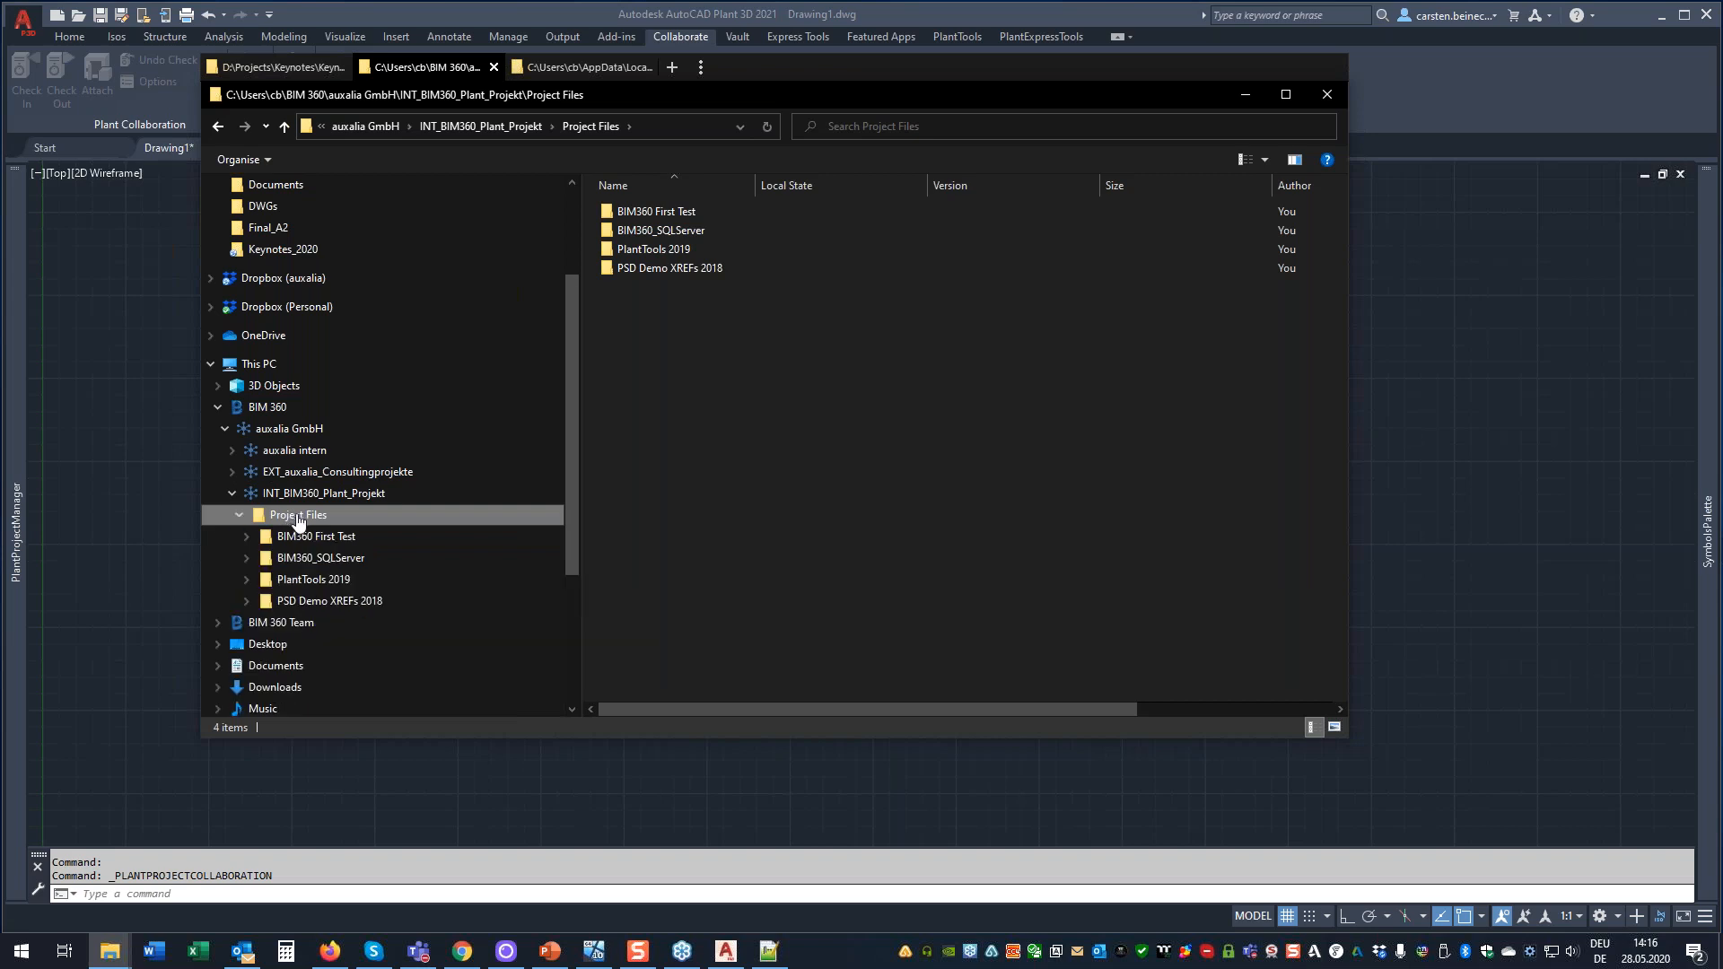
click(520, 130)
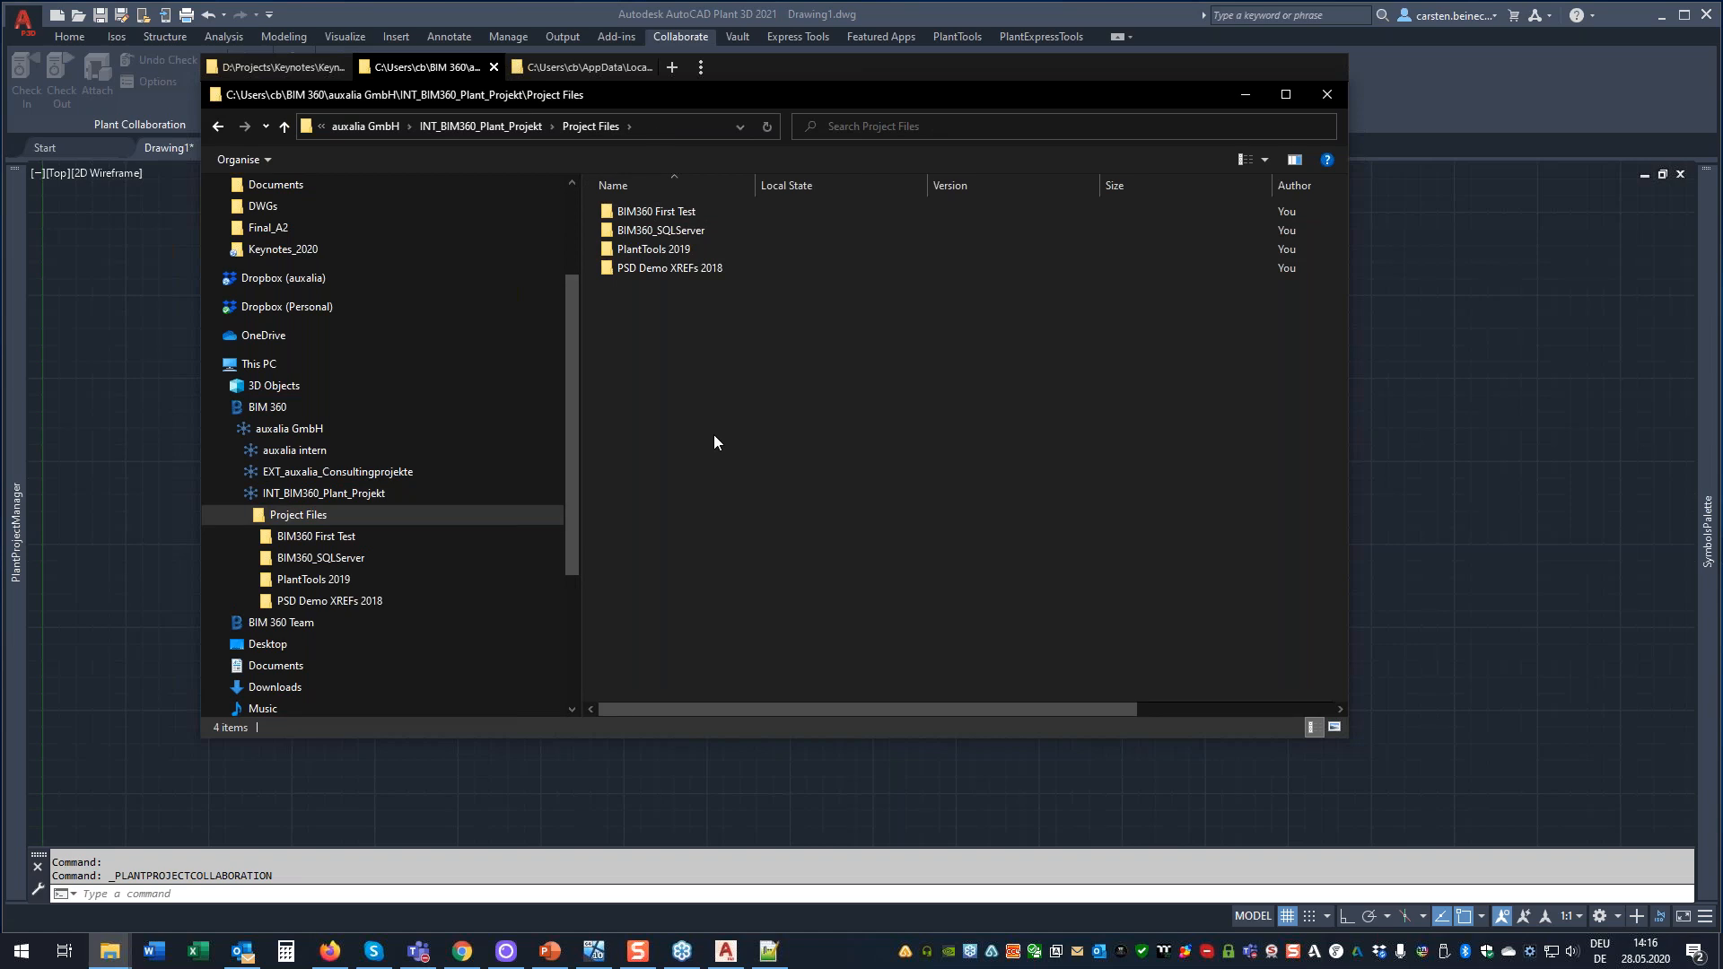
click(321, 793)
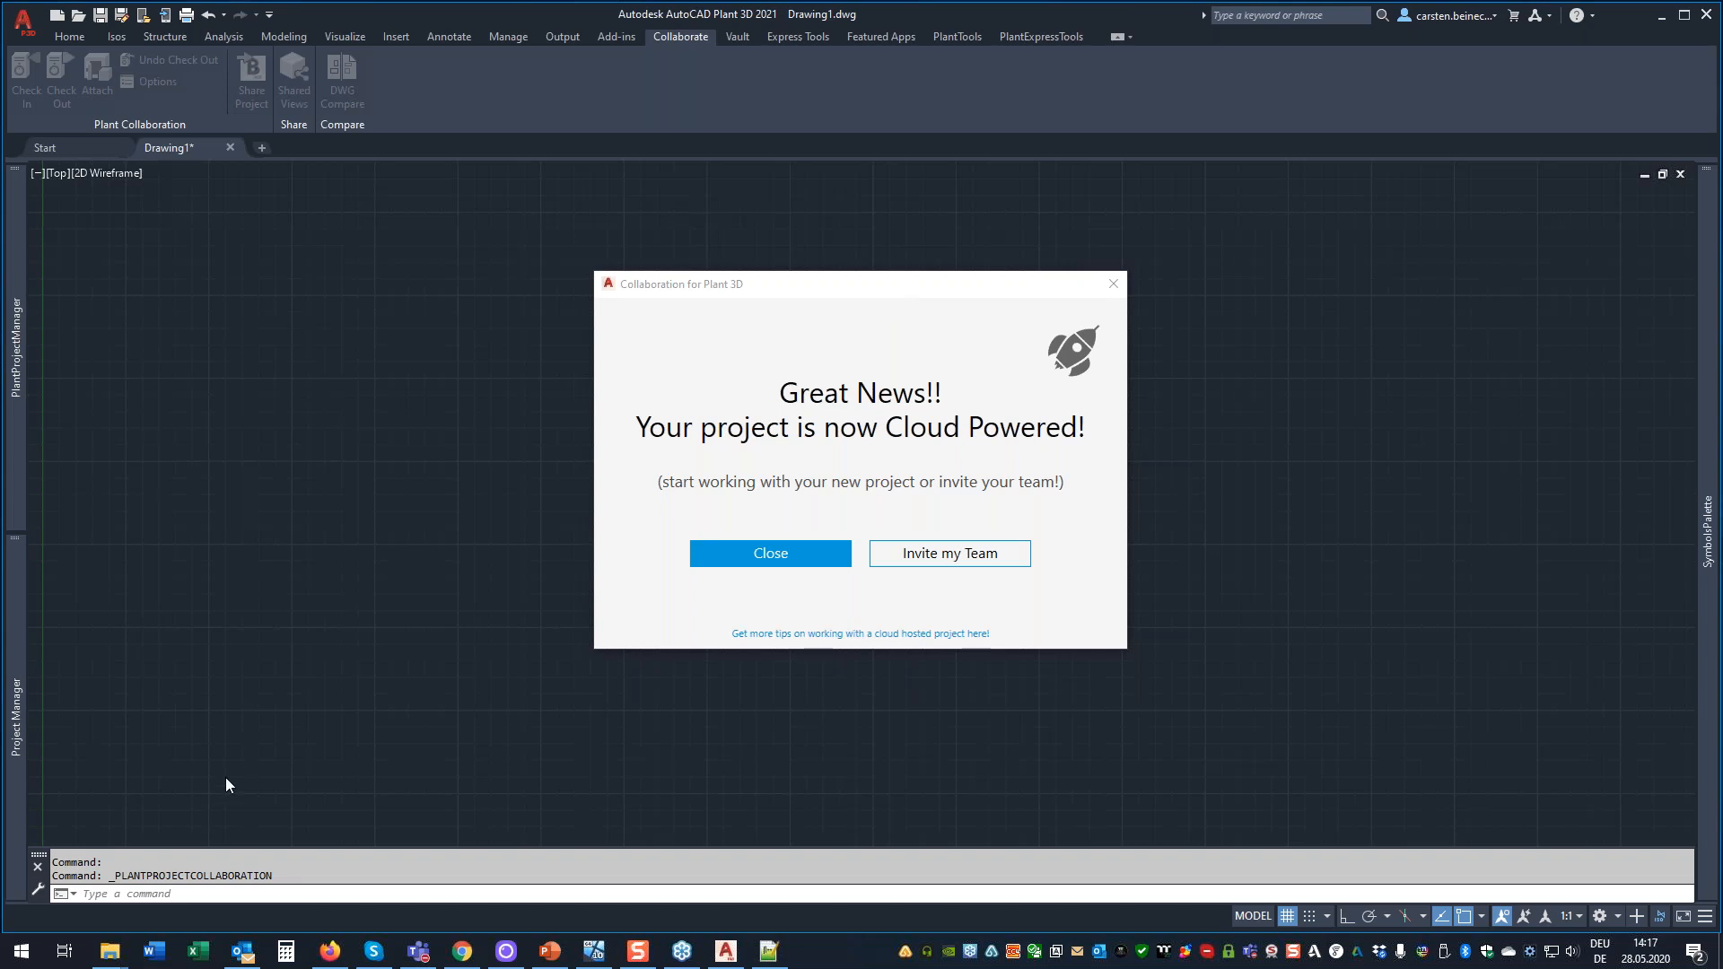
Examine the uploaded Keynotes 2020 cloud project in File Explorer, including its PID DWG and Plant 3D Models folders and project files.
mouse_move(109, 950)
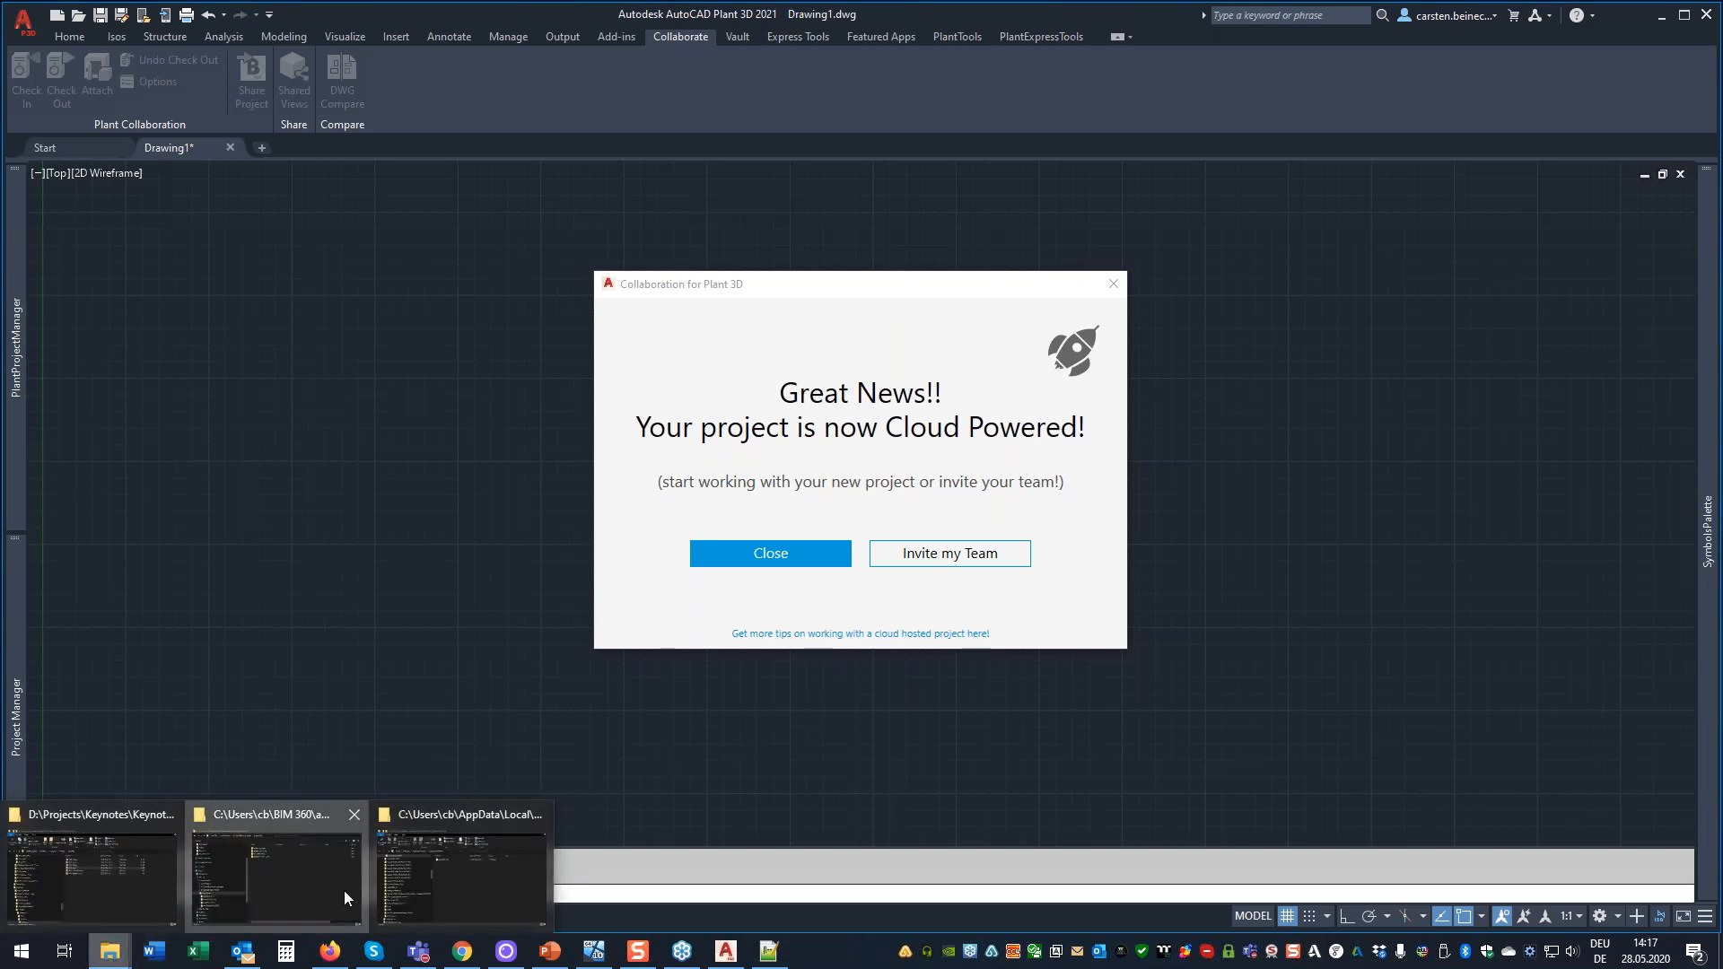
click(343, 890)
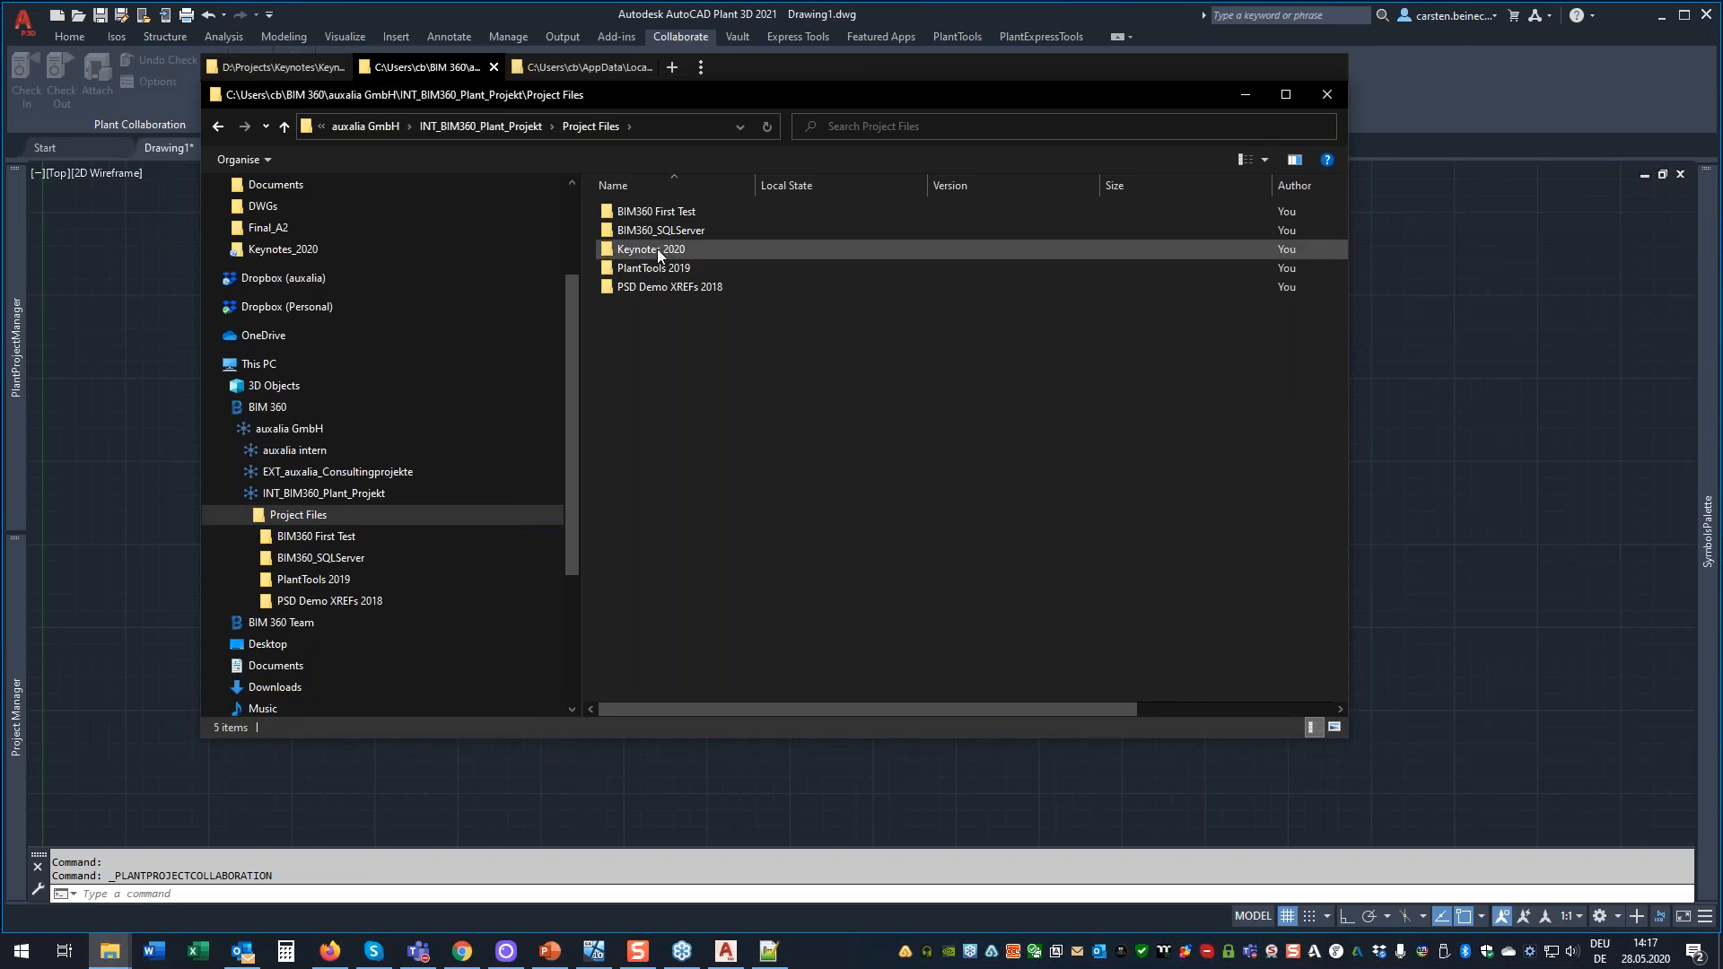
click(647, 251)
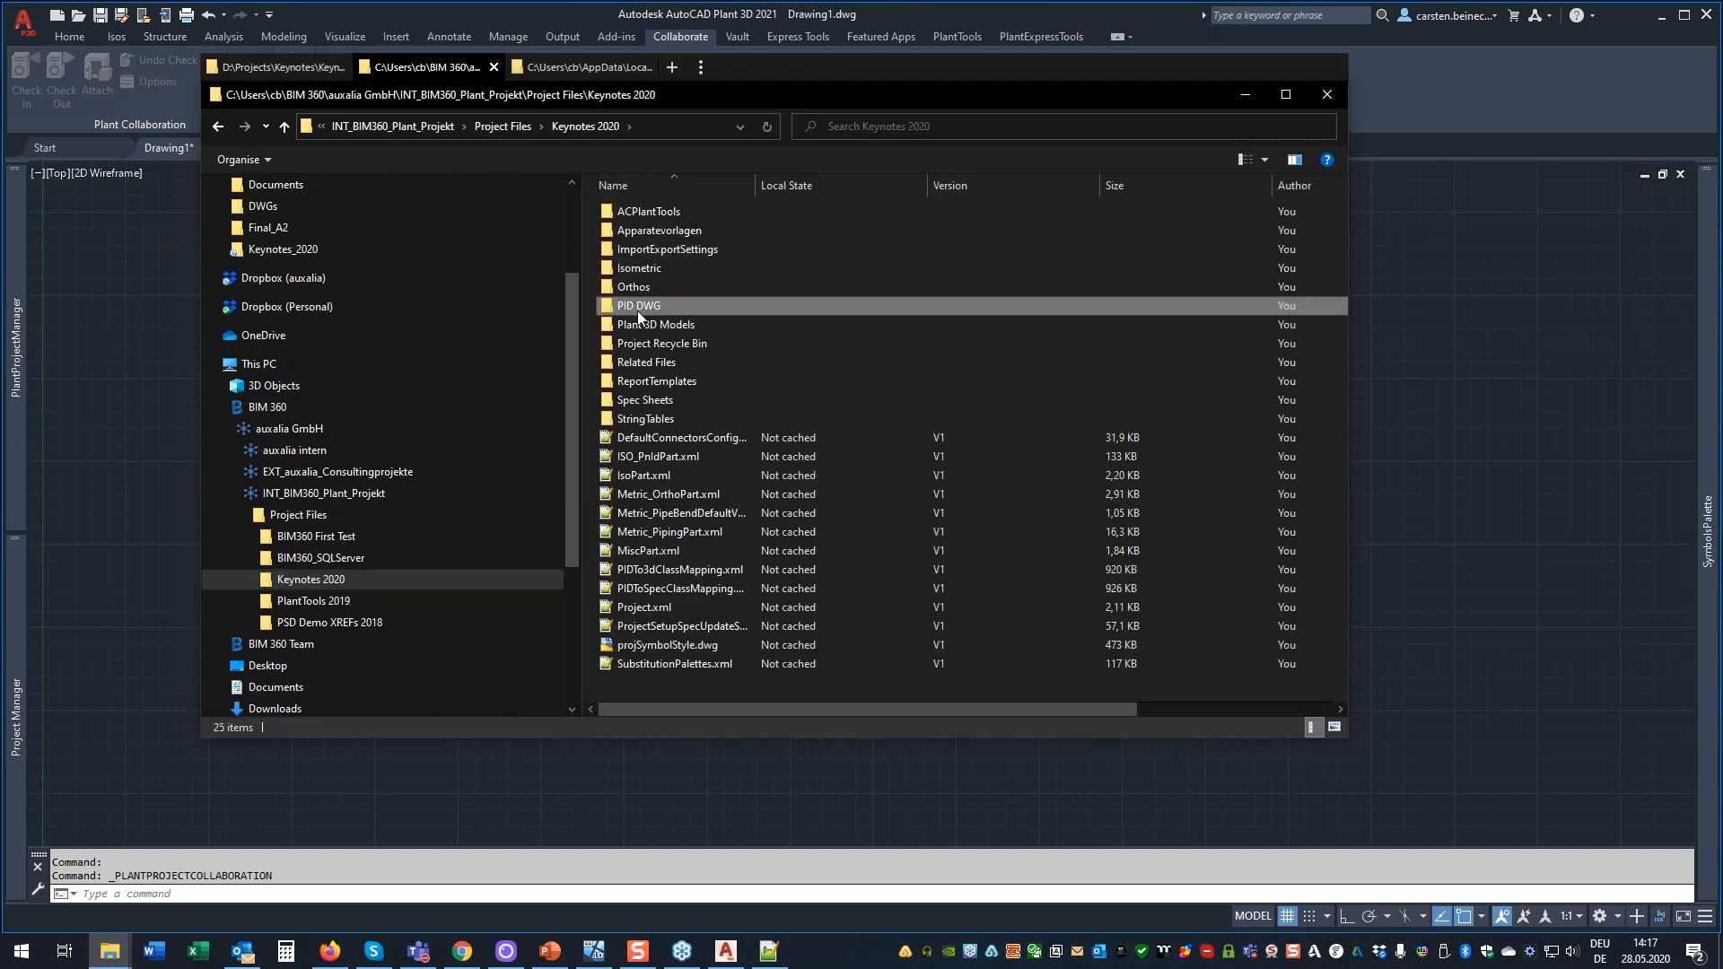
double_click(637, 311)
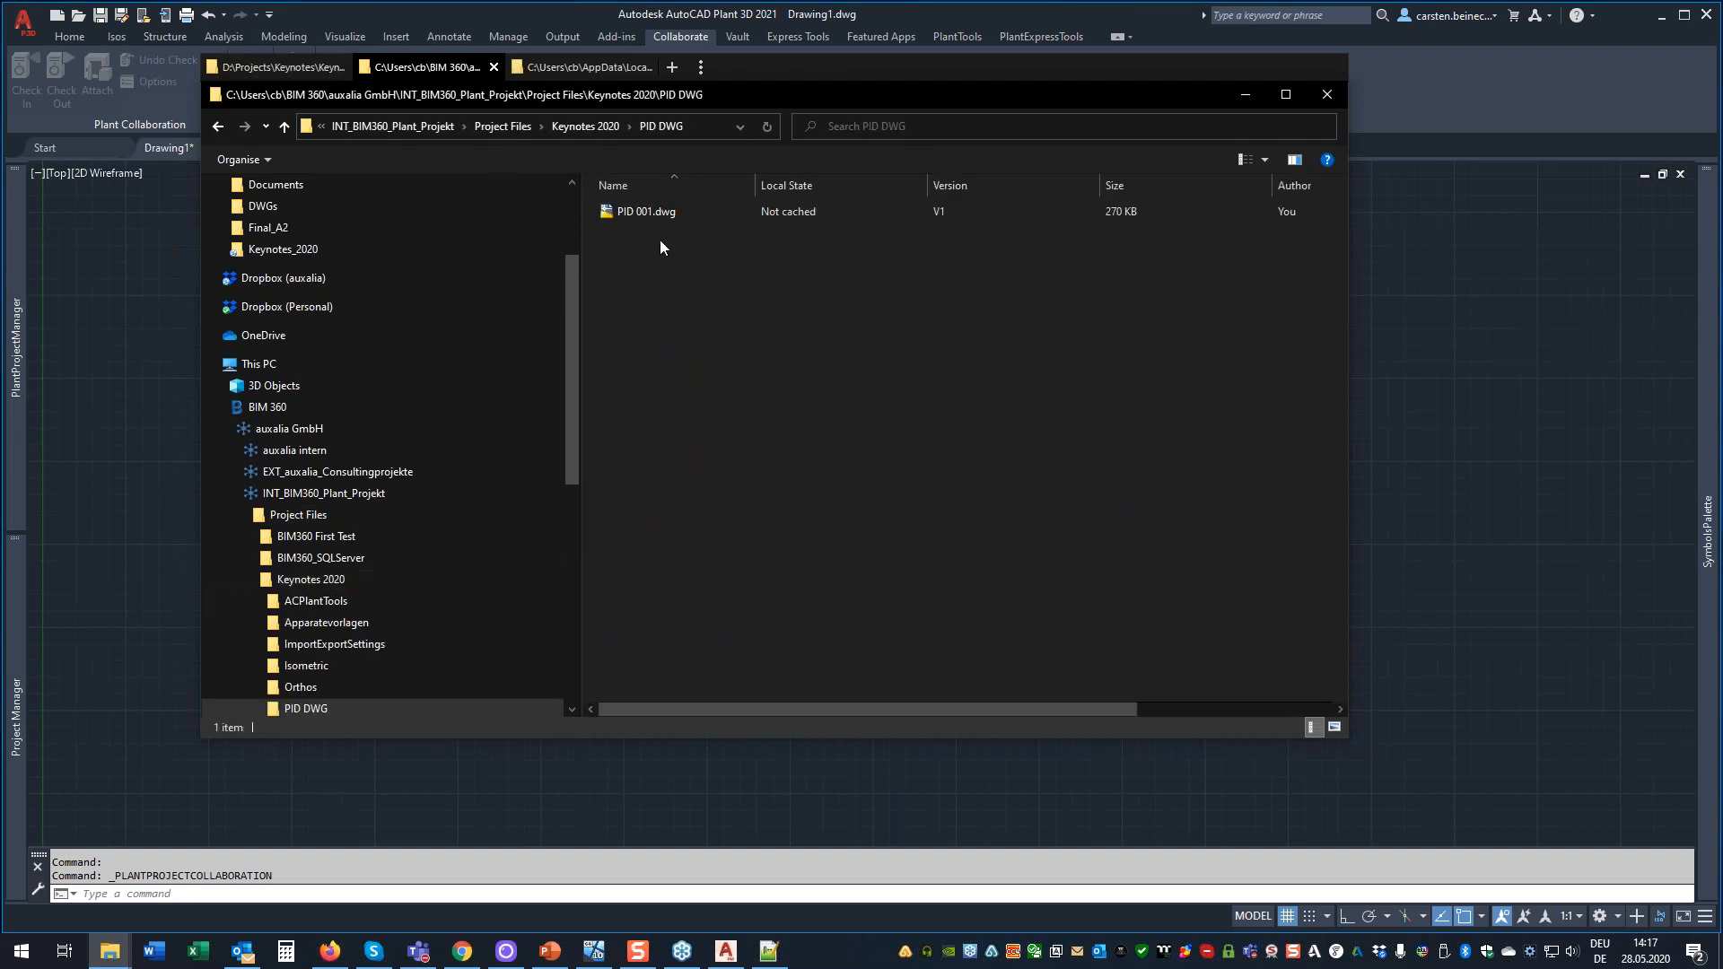
click(588, 130)
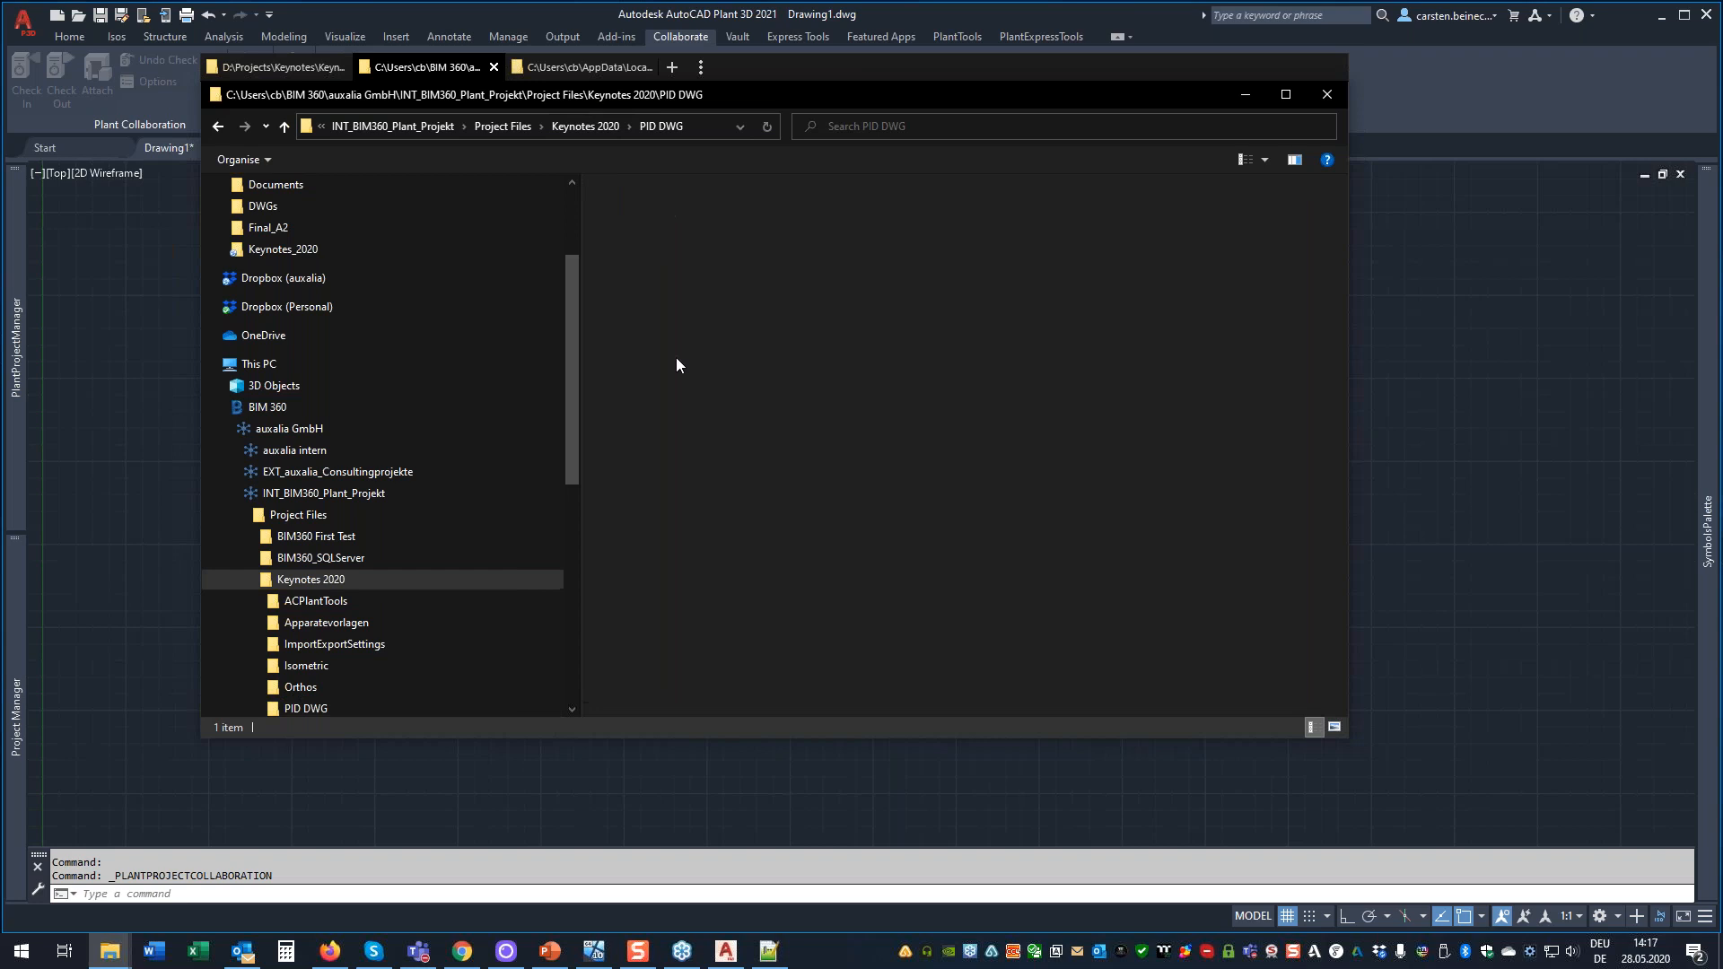
double_click(652, 326)
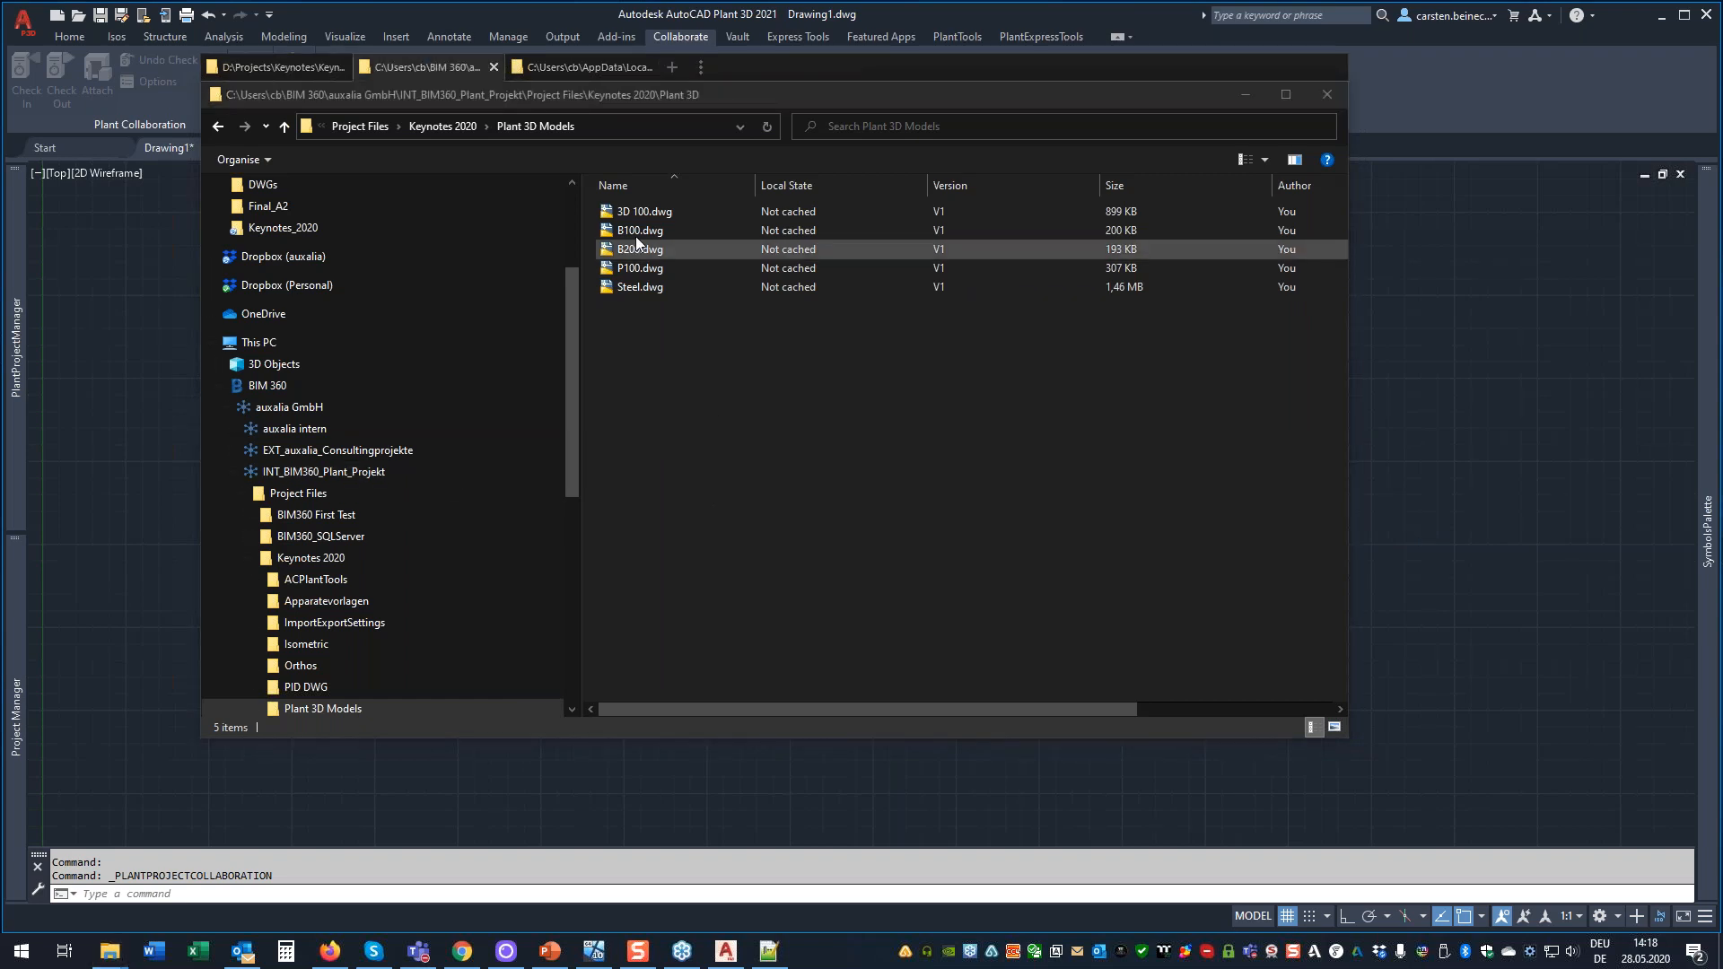
click(305, 560)
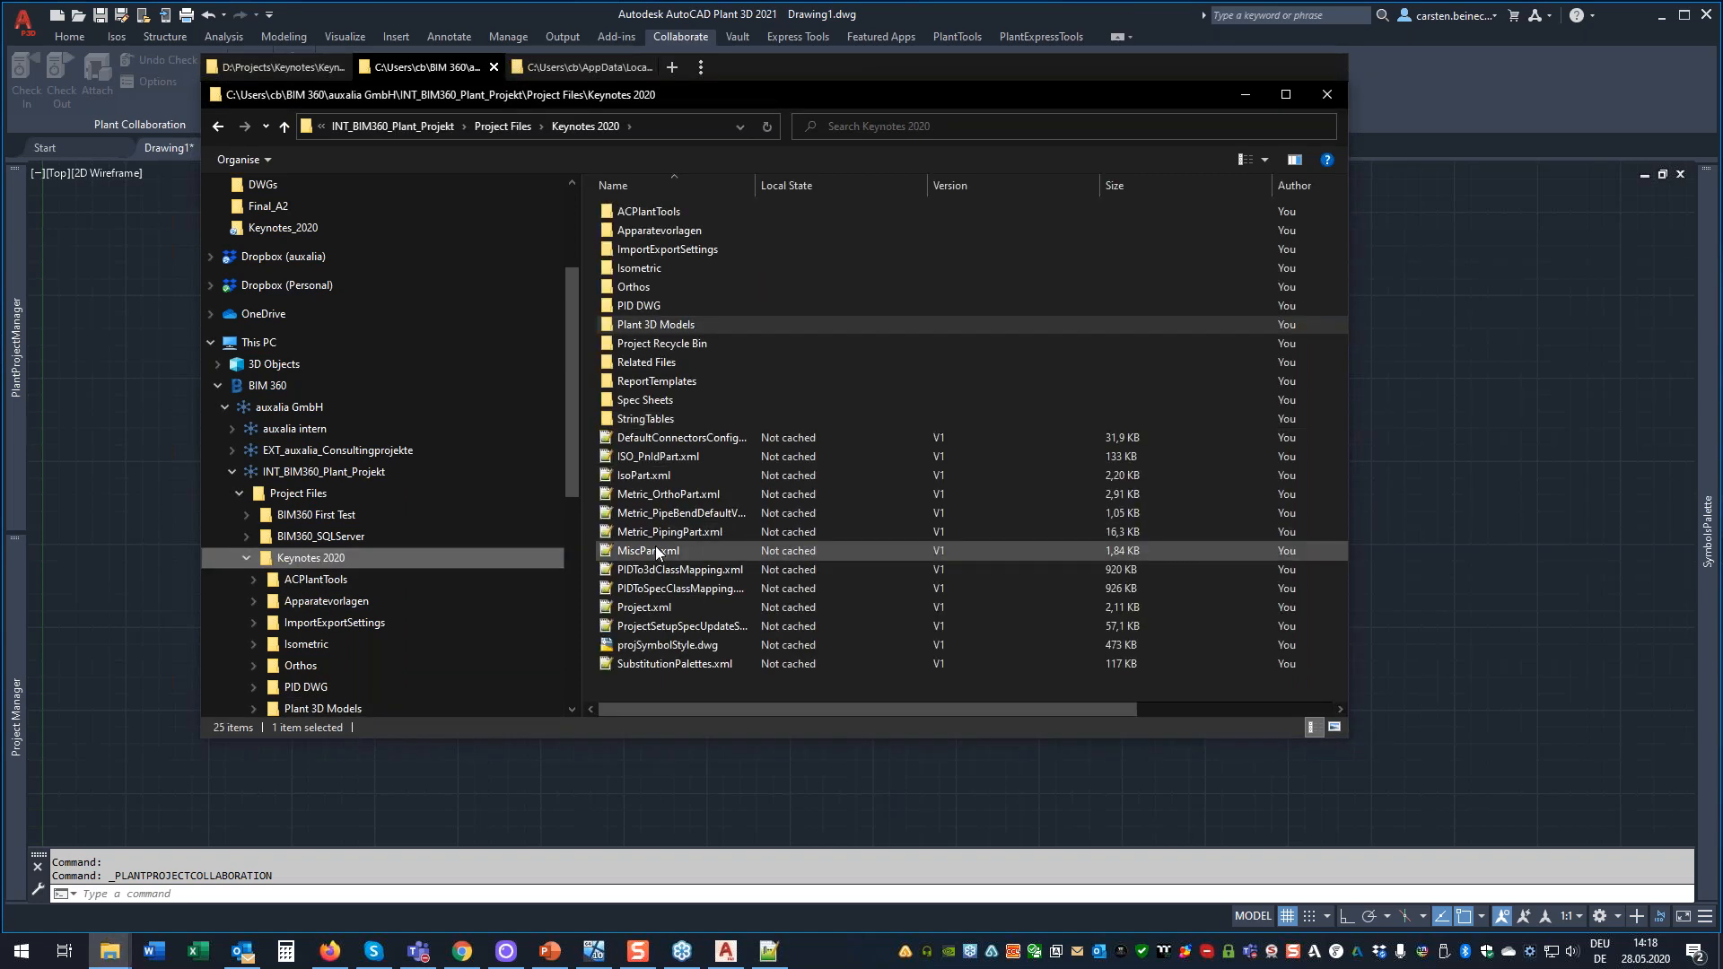
click(769, 679)
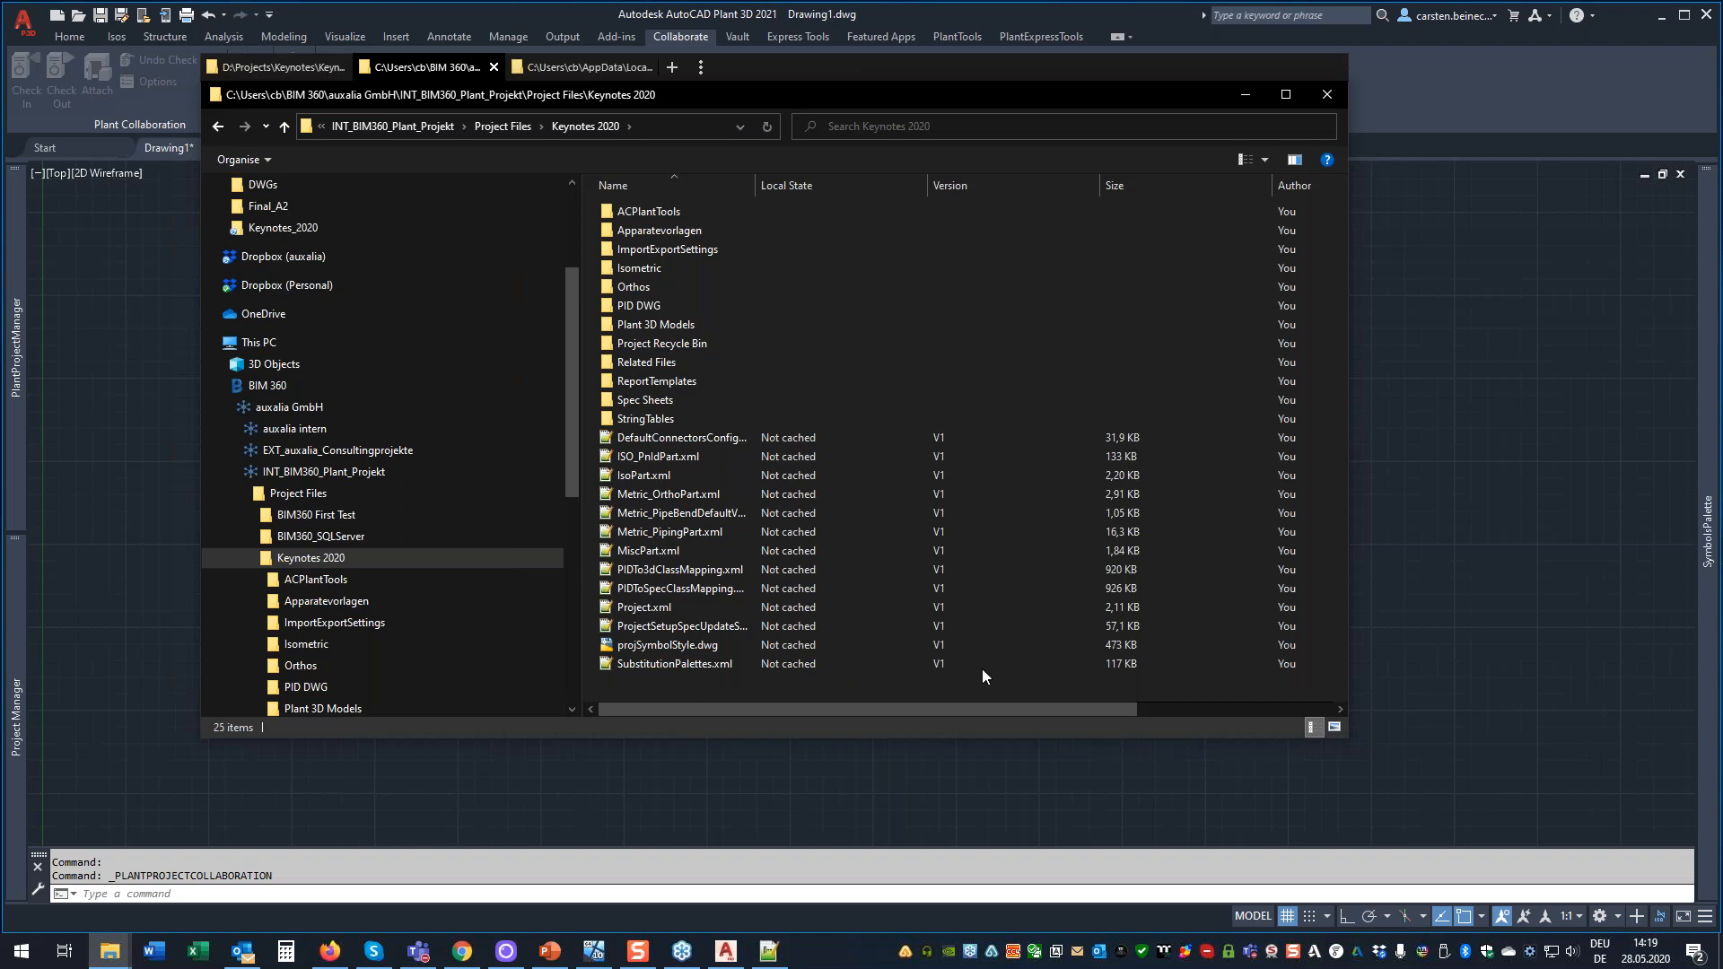
Return to AutoCAD Plant 3D and close the Collaboration for Plant 3D dialog without inviting team members.
click(1356, 450)
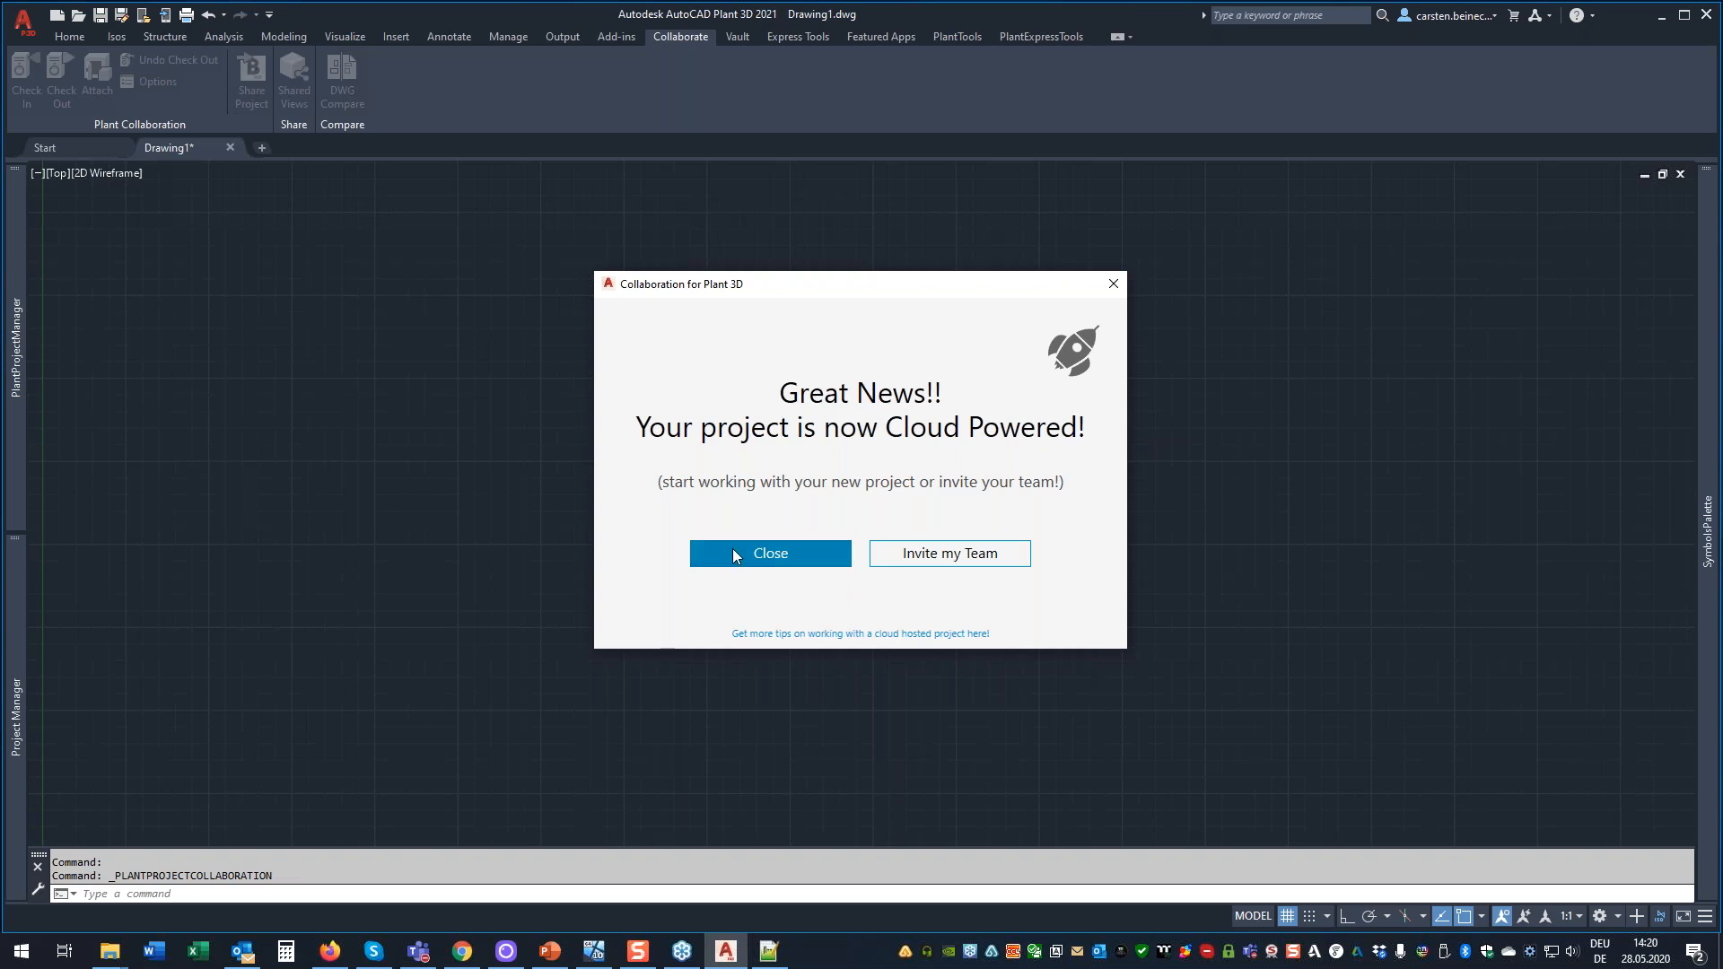
click(937, 575)
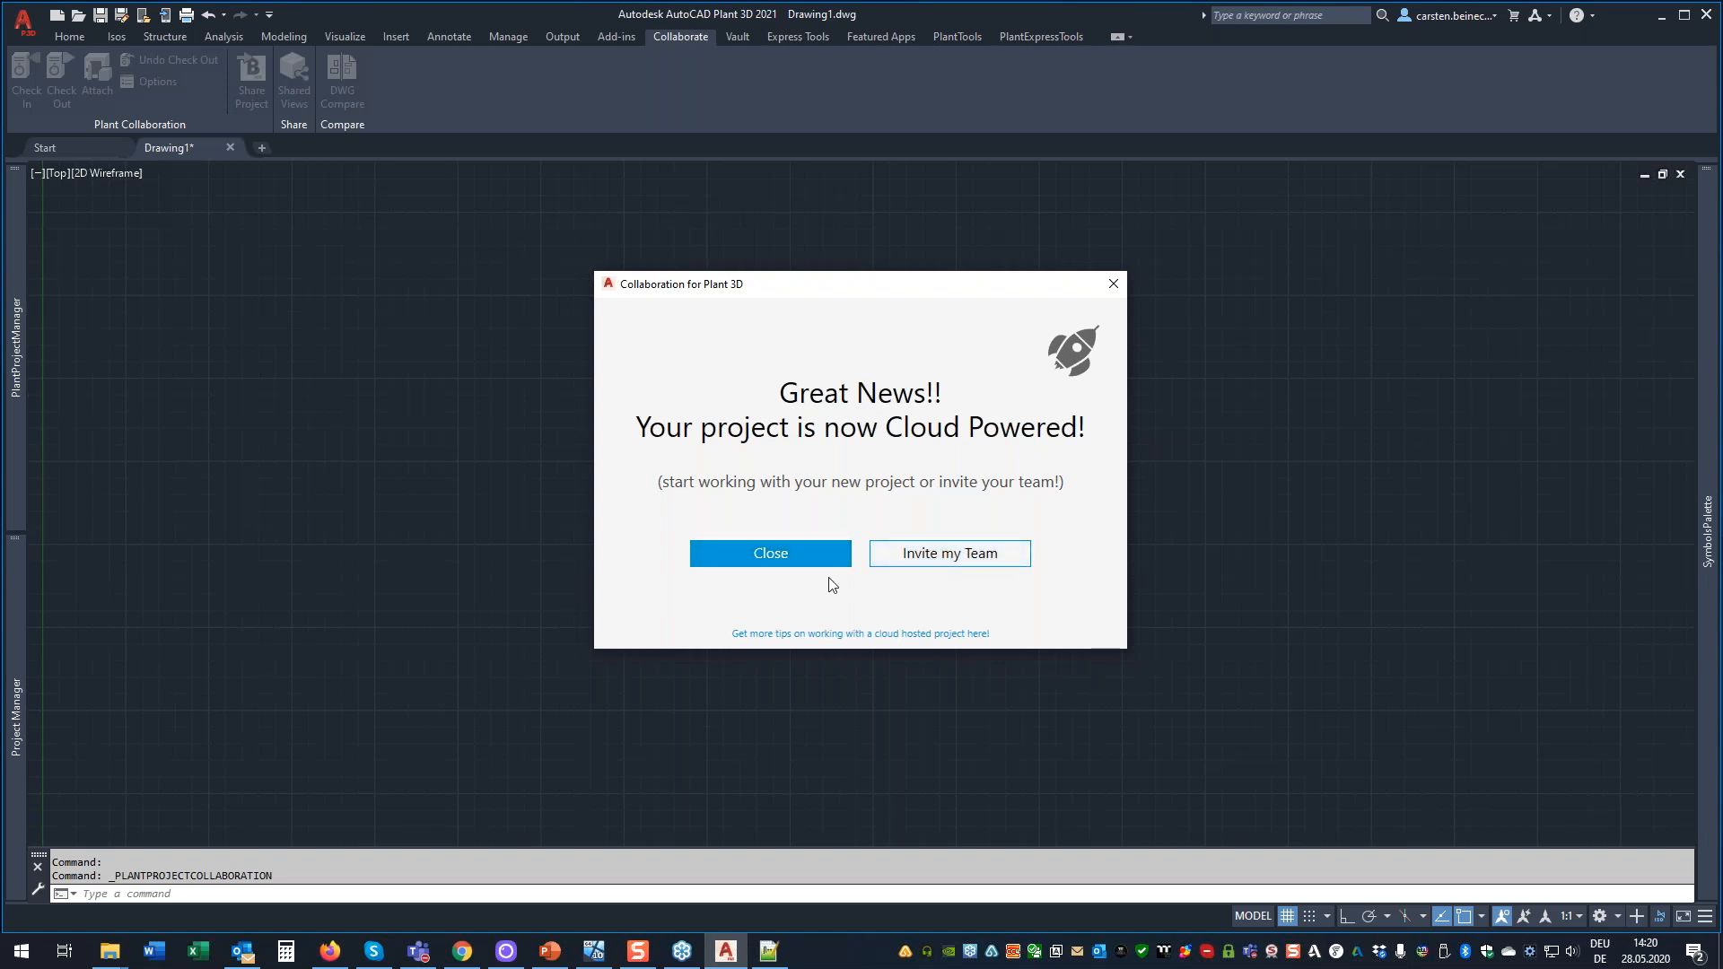
click(811, 557)
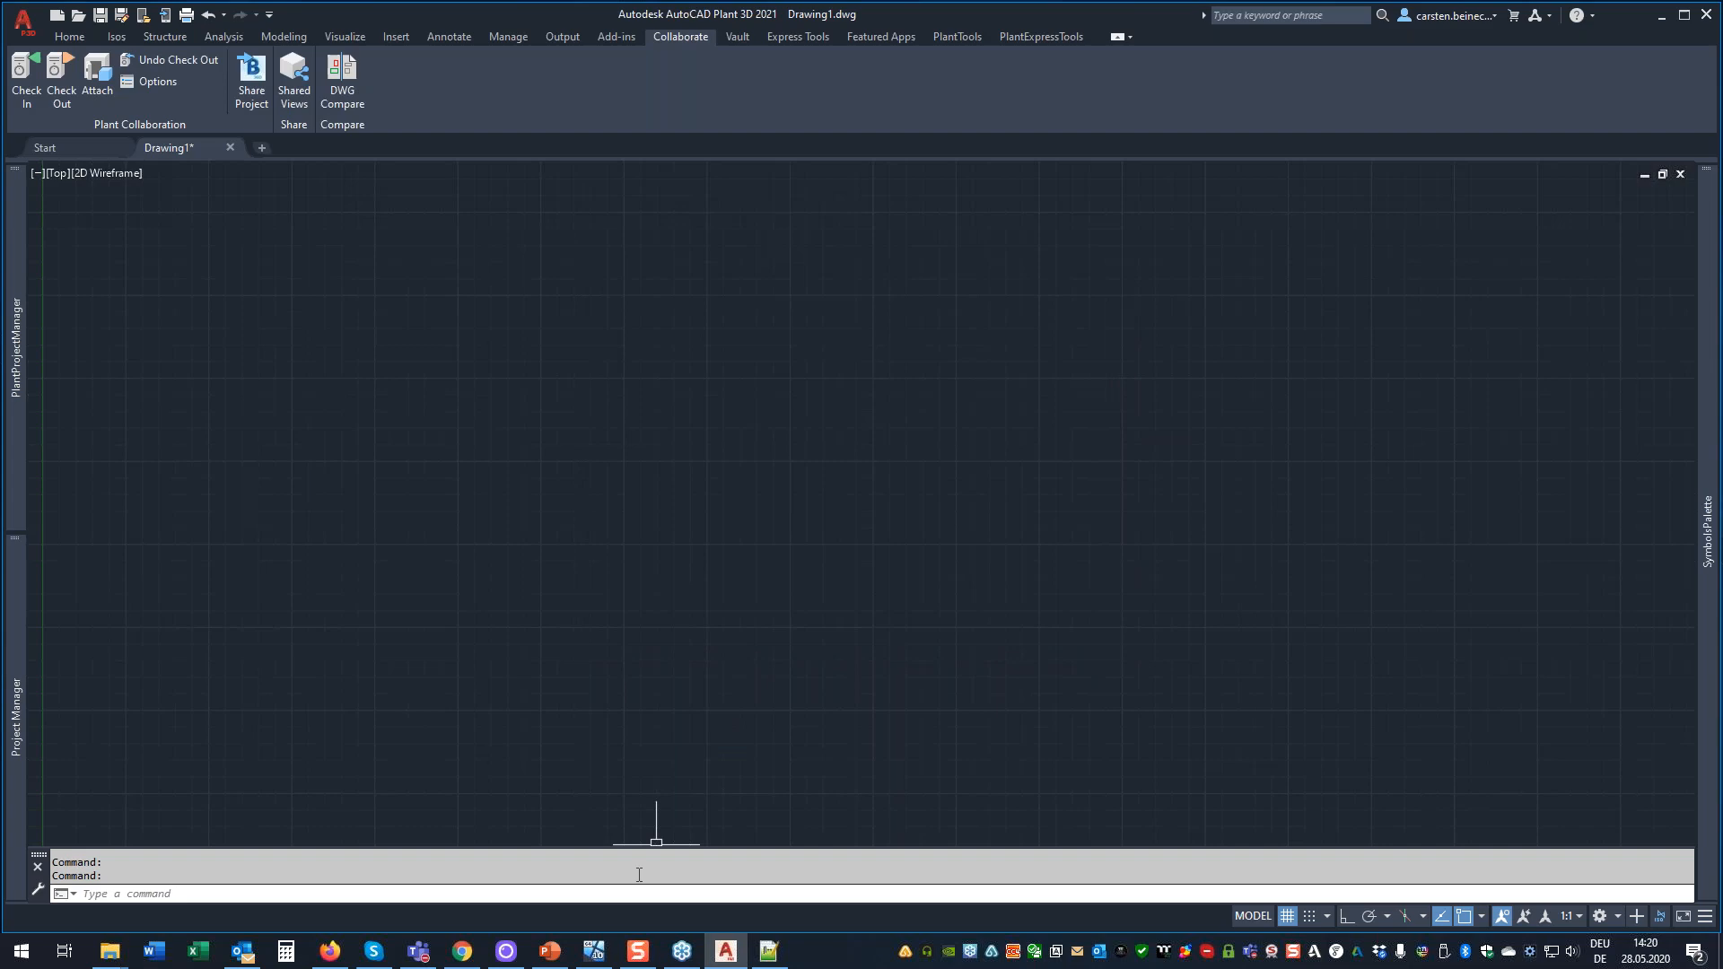
Switch to the WIN 10 EE virtual machine and start Microsoft Edge there.
click(593, 951)
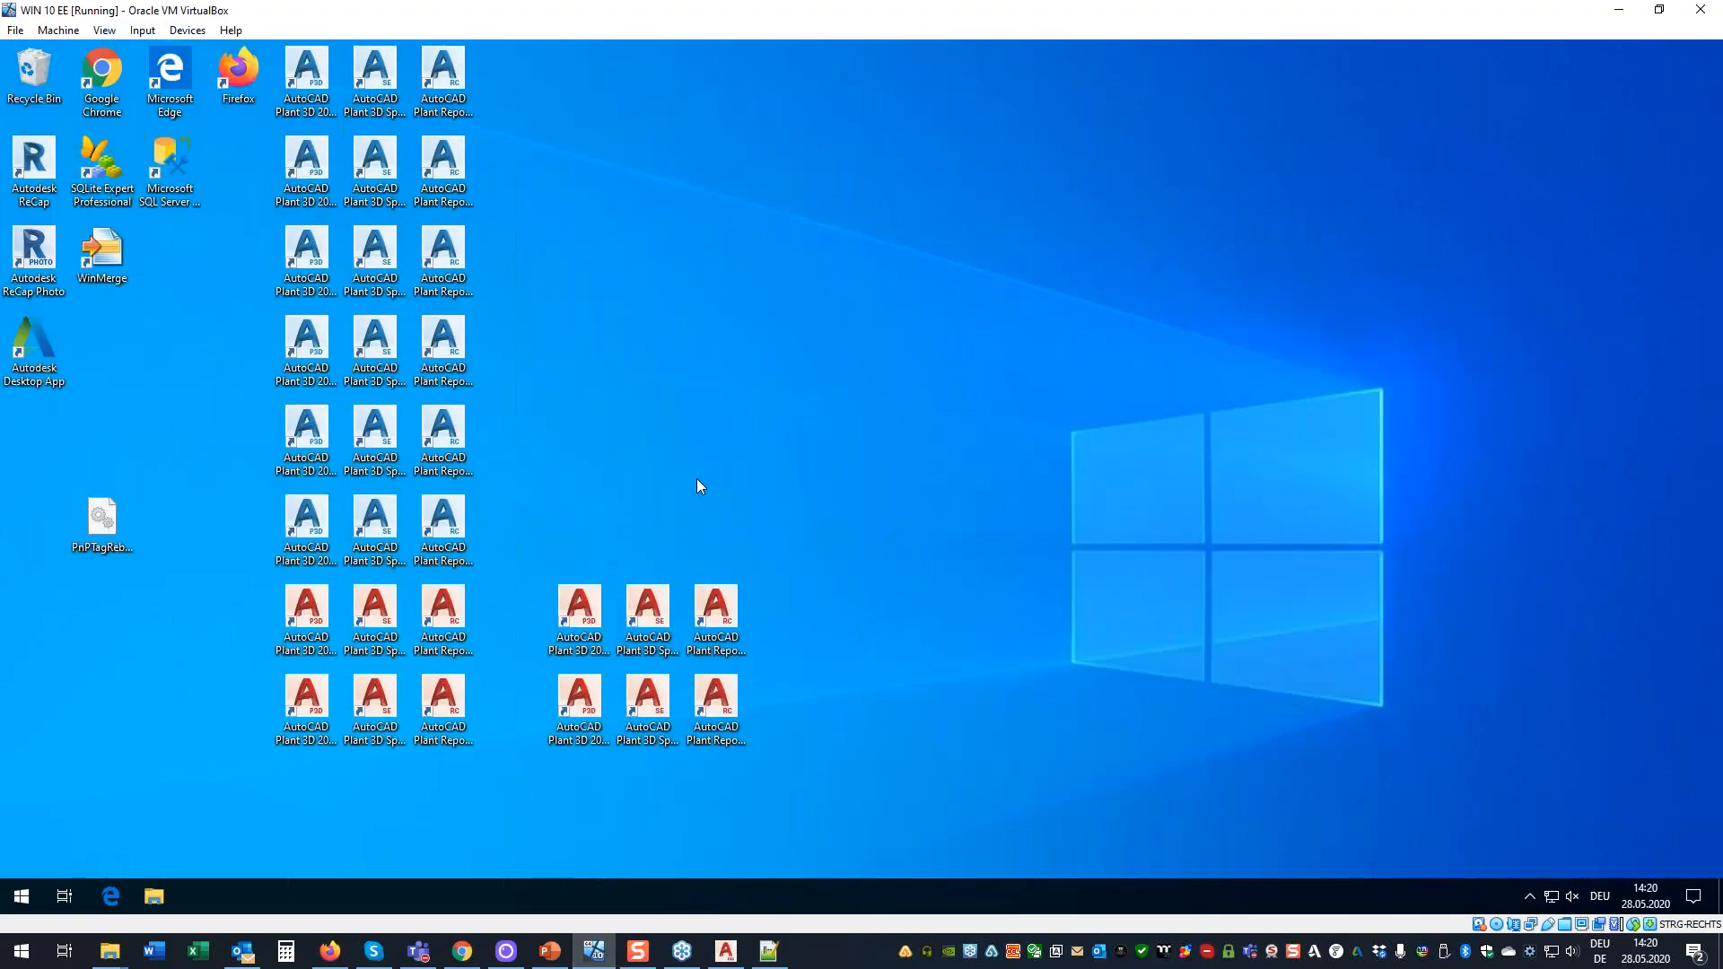
click(583, 616)
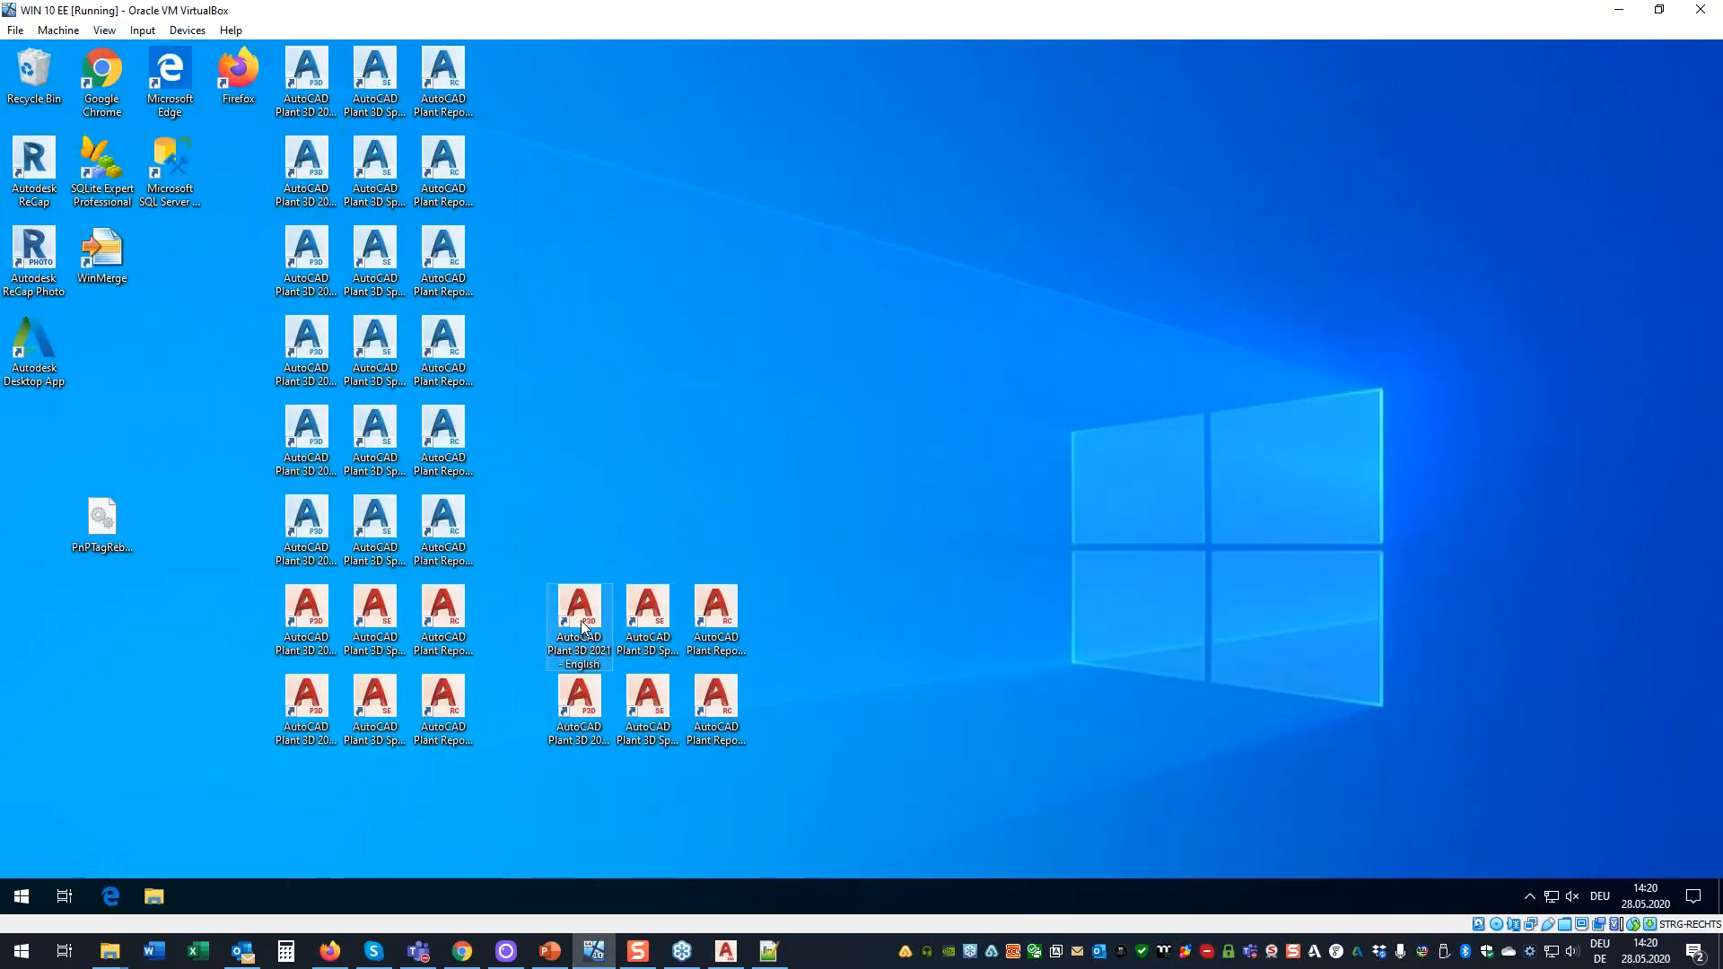
click(154, 897)
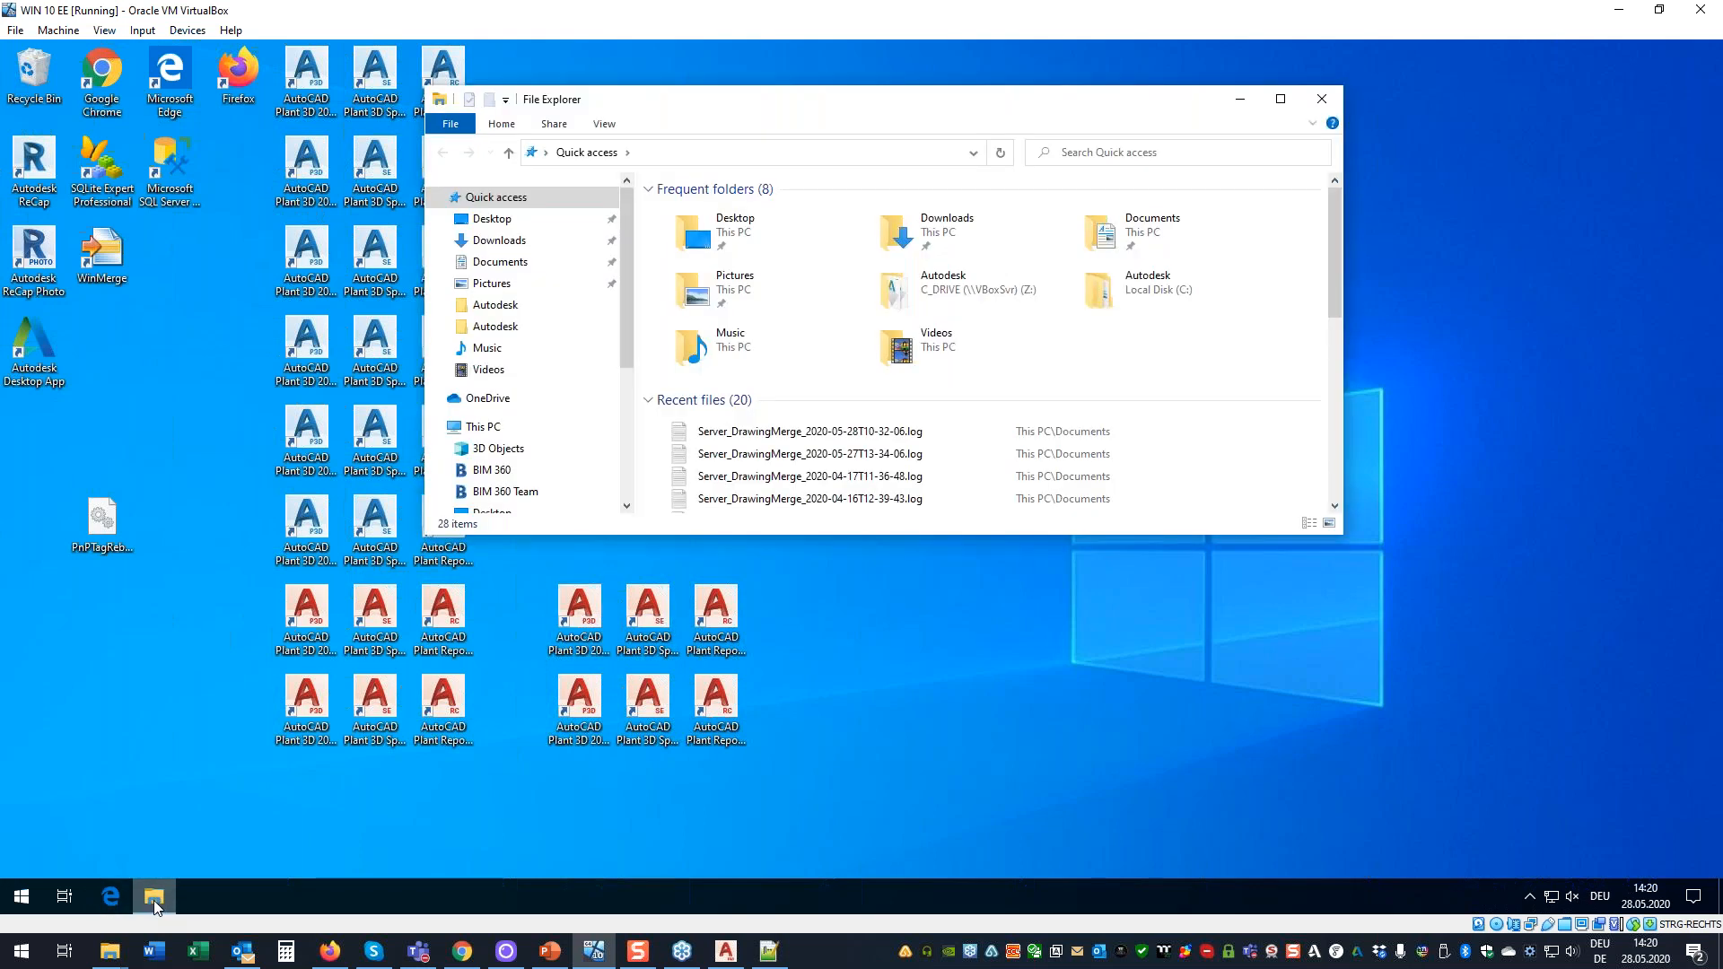
click(154, 898)
click(110, 898)
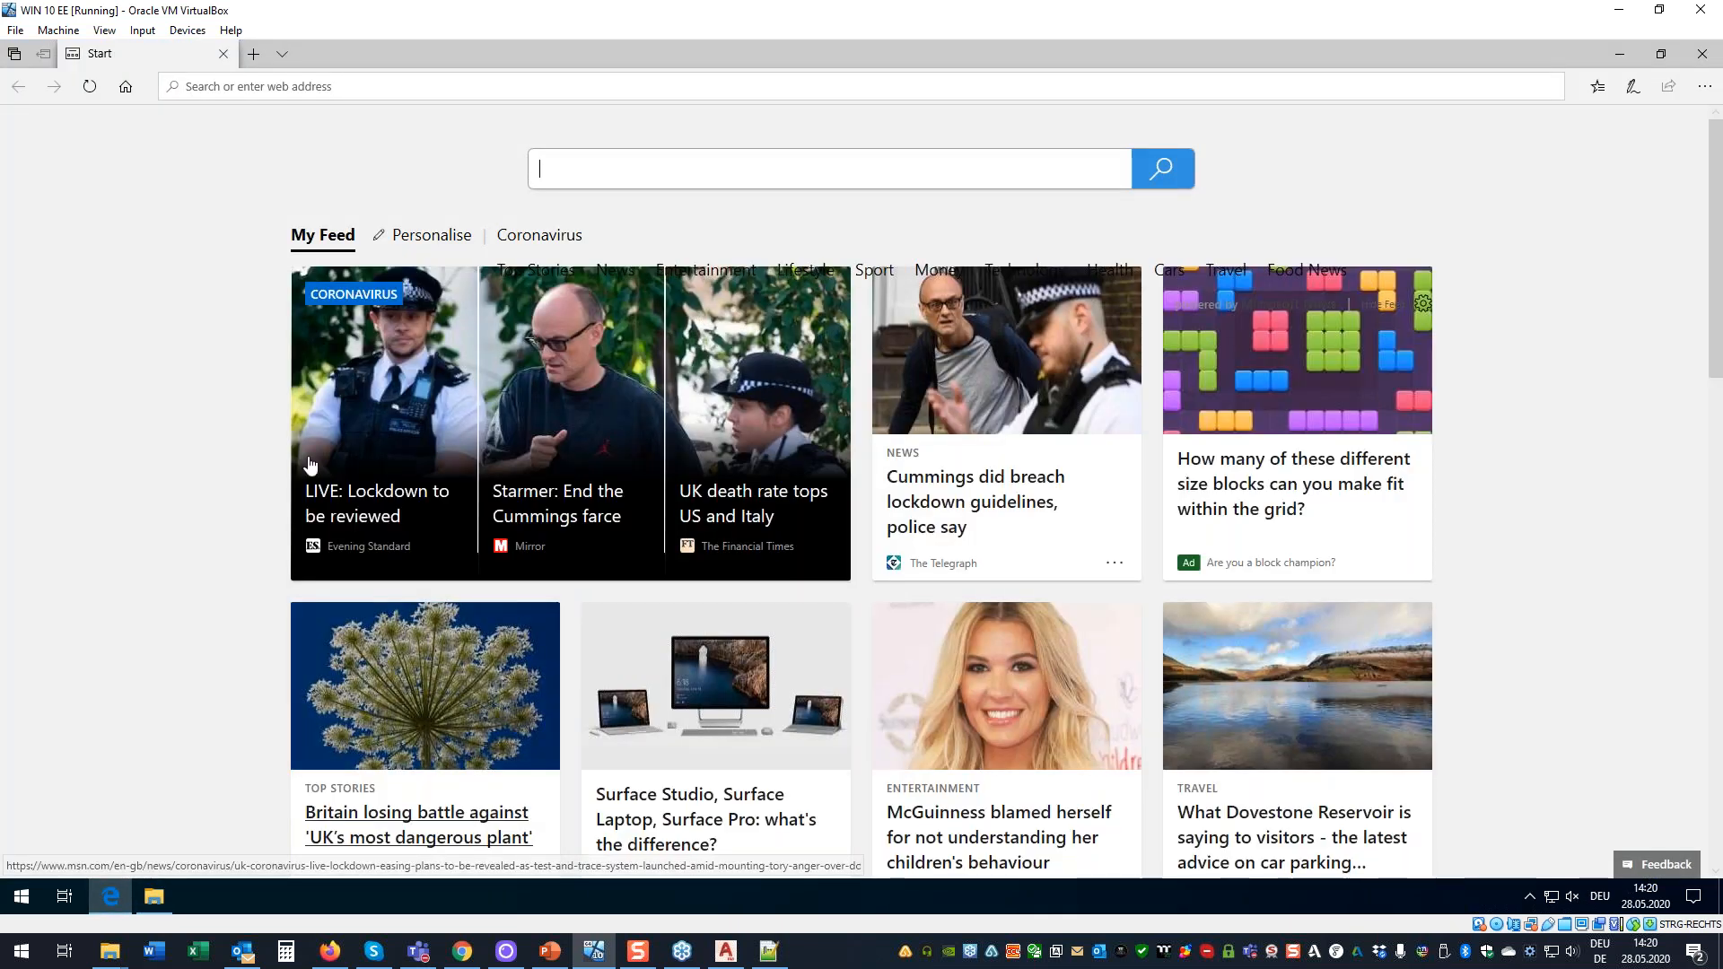
click(307, 86)
text(doc)
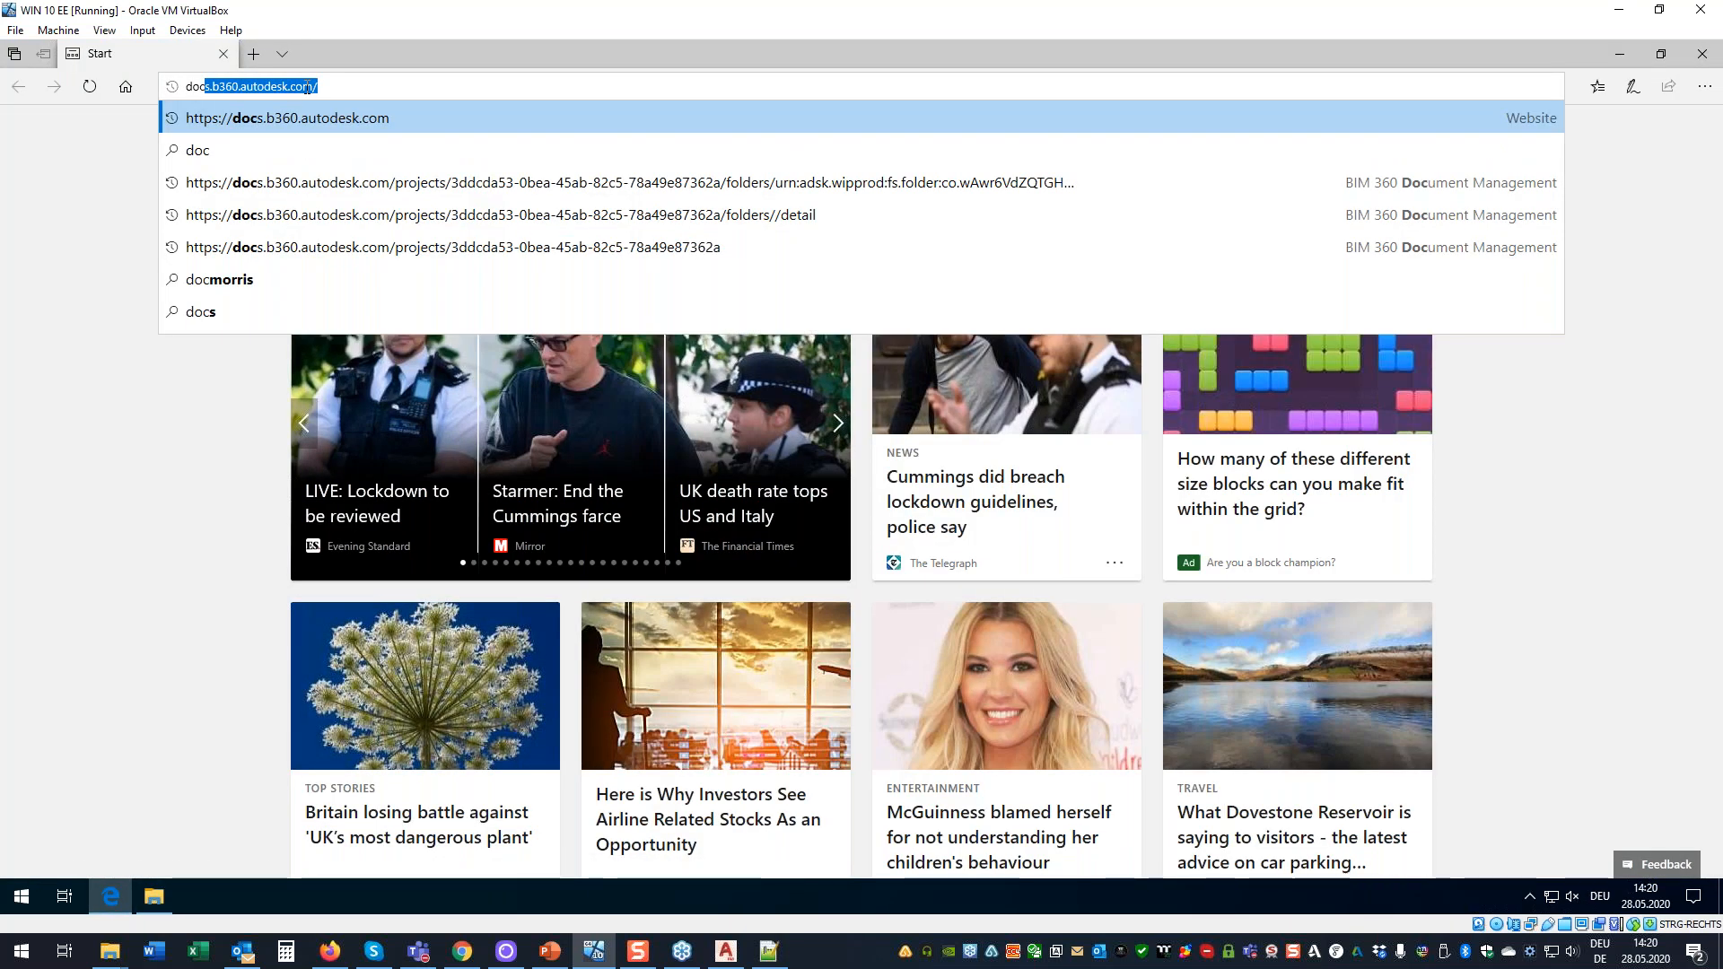
key(Delete)
key(Return)
Open docs.b360.autodesk.com in the virtual machine's browser.
click(307, 86)
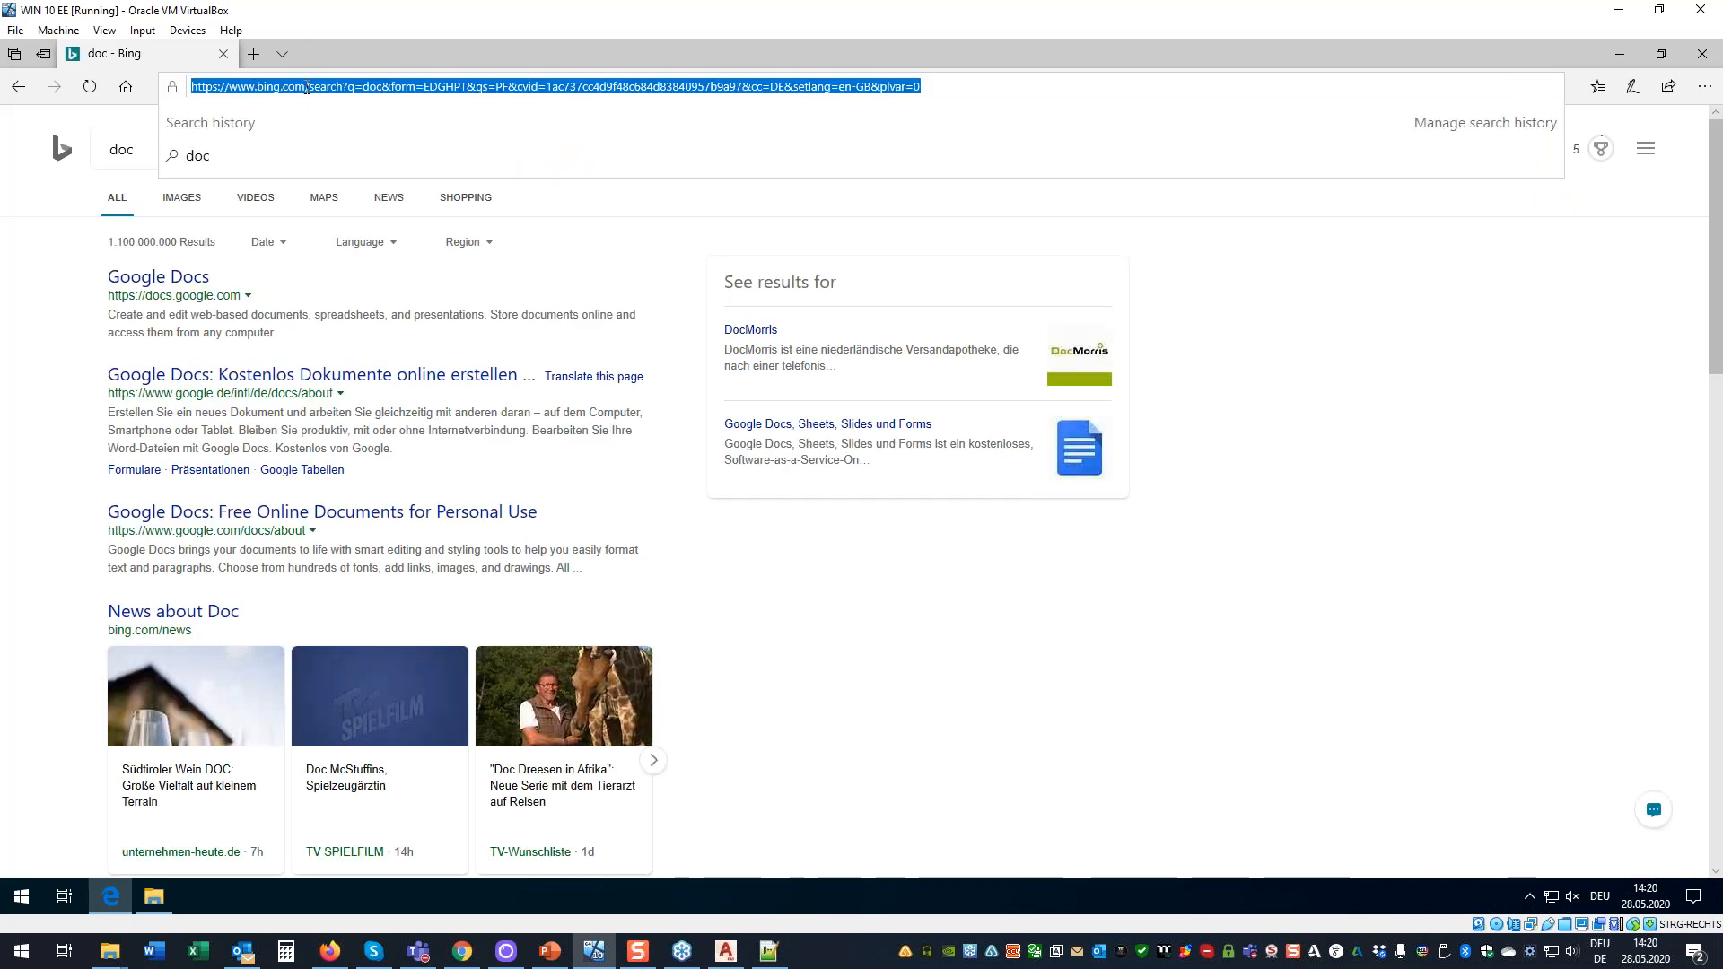
text(docs.b360.autodesk.com/)
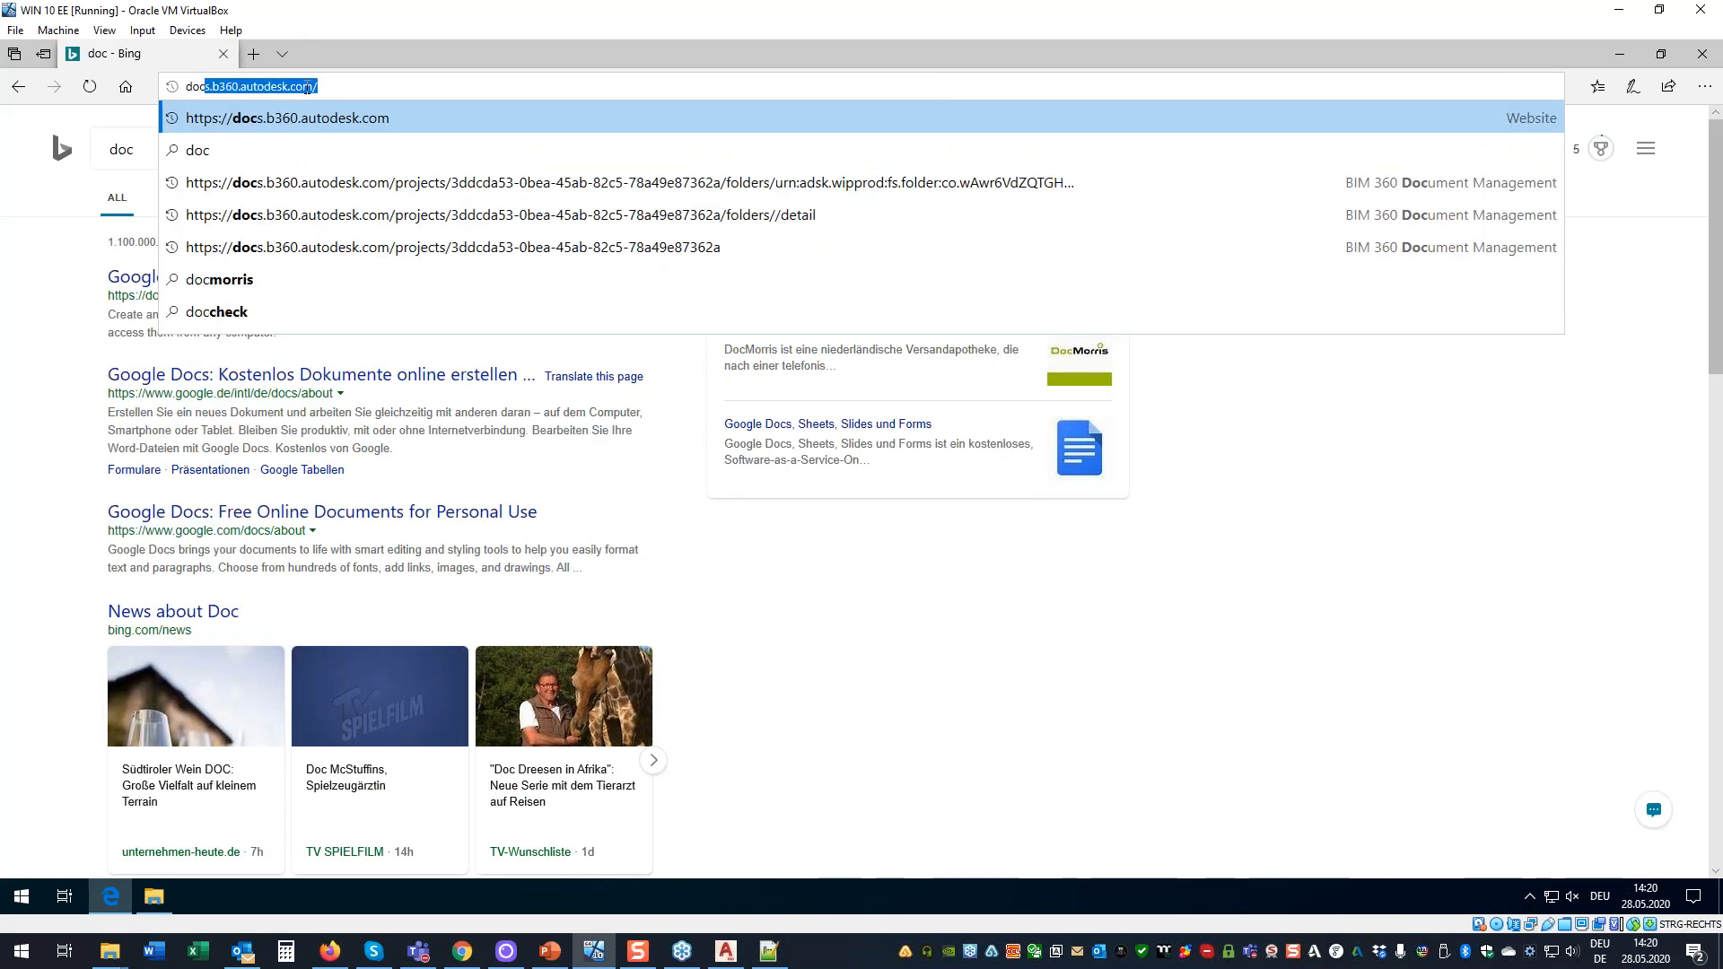
key(Return)
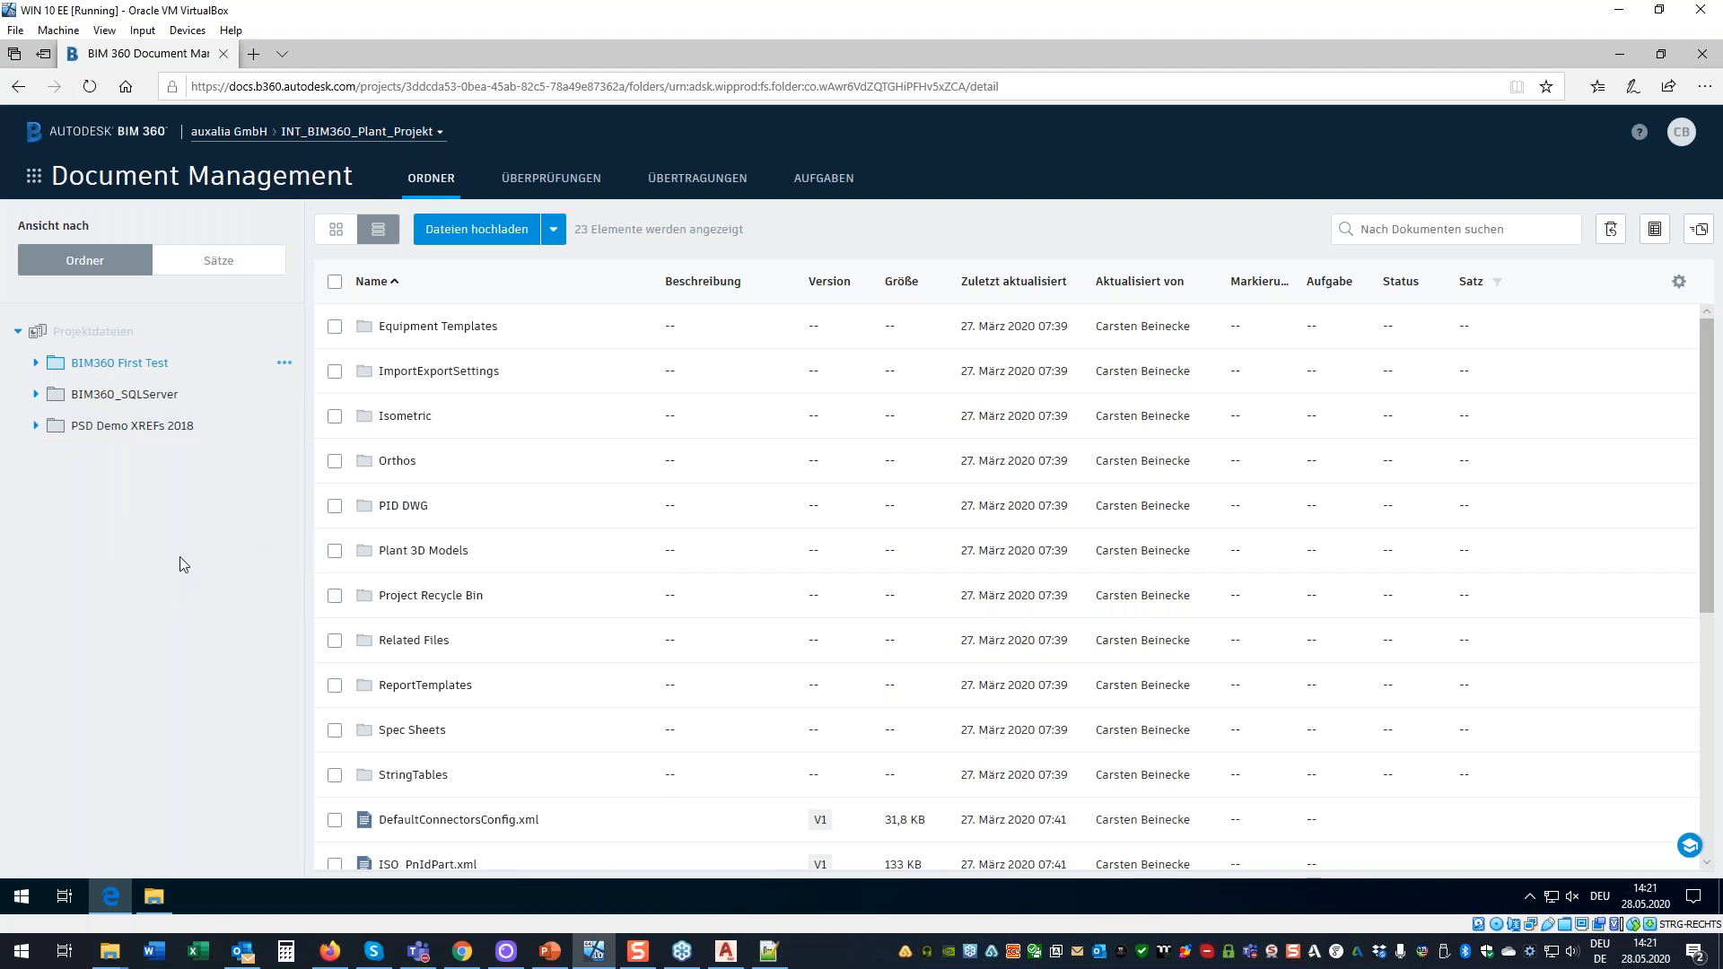
Switch to Chrome on the host computer and reload the Project Files folder of INT_BIM360_Plant_Projekt.
click(1620, 11)
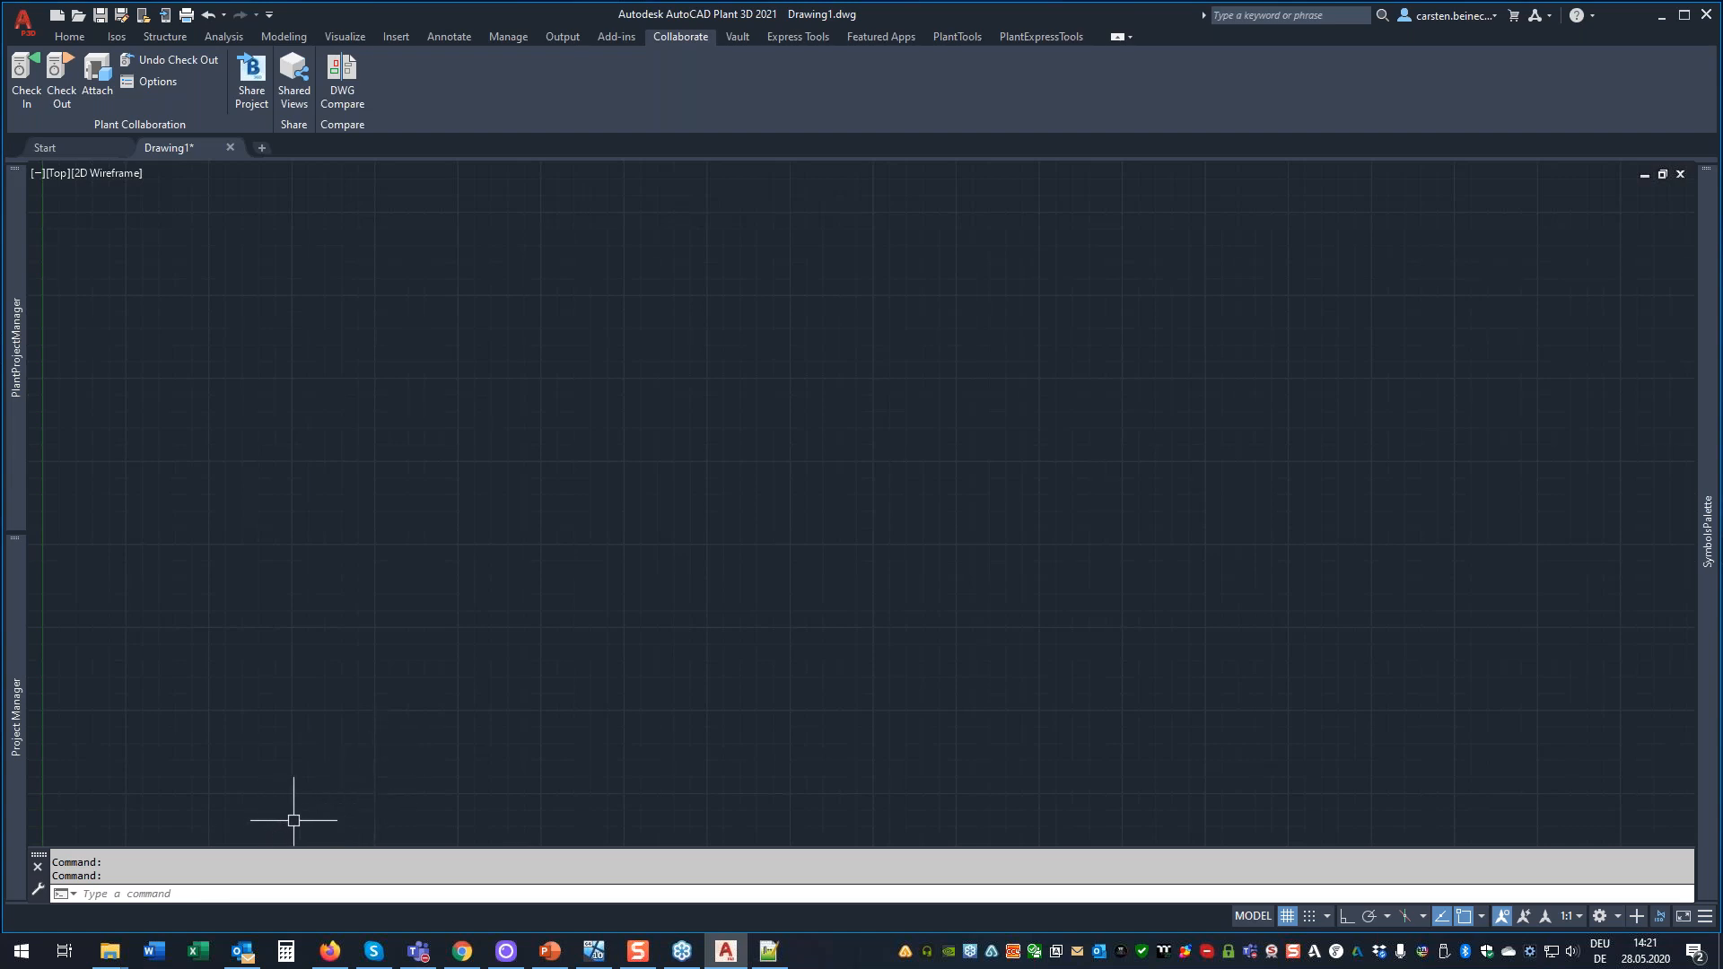
click(461, 951)
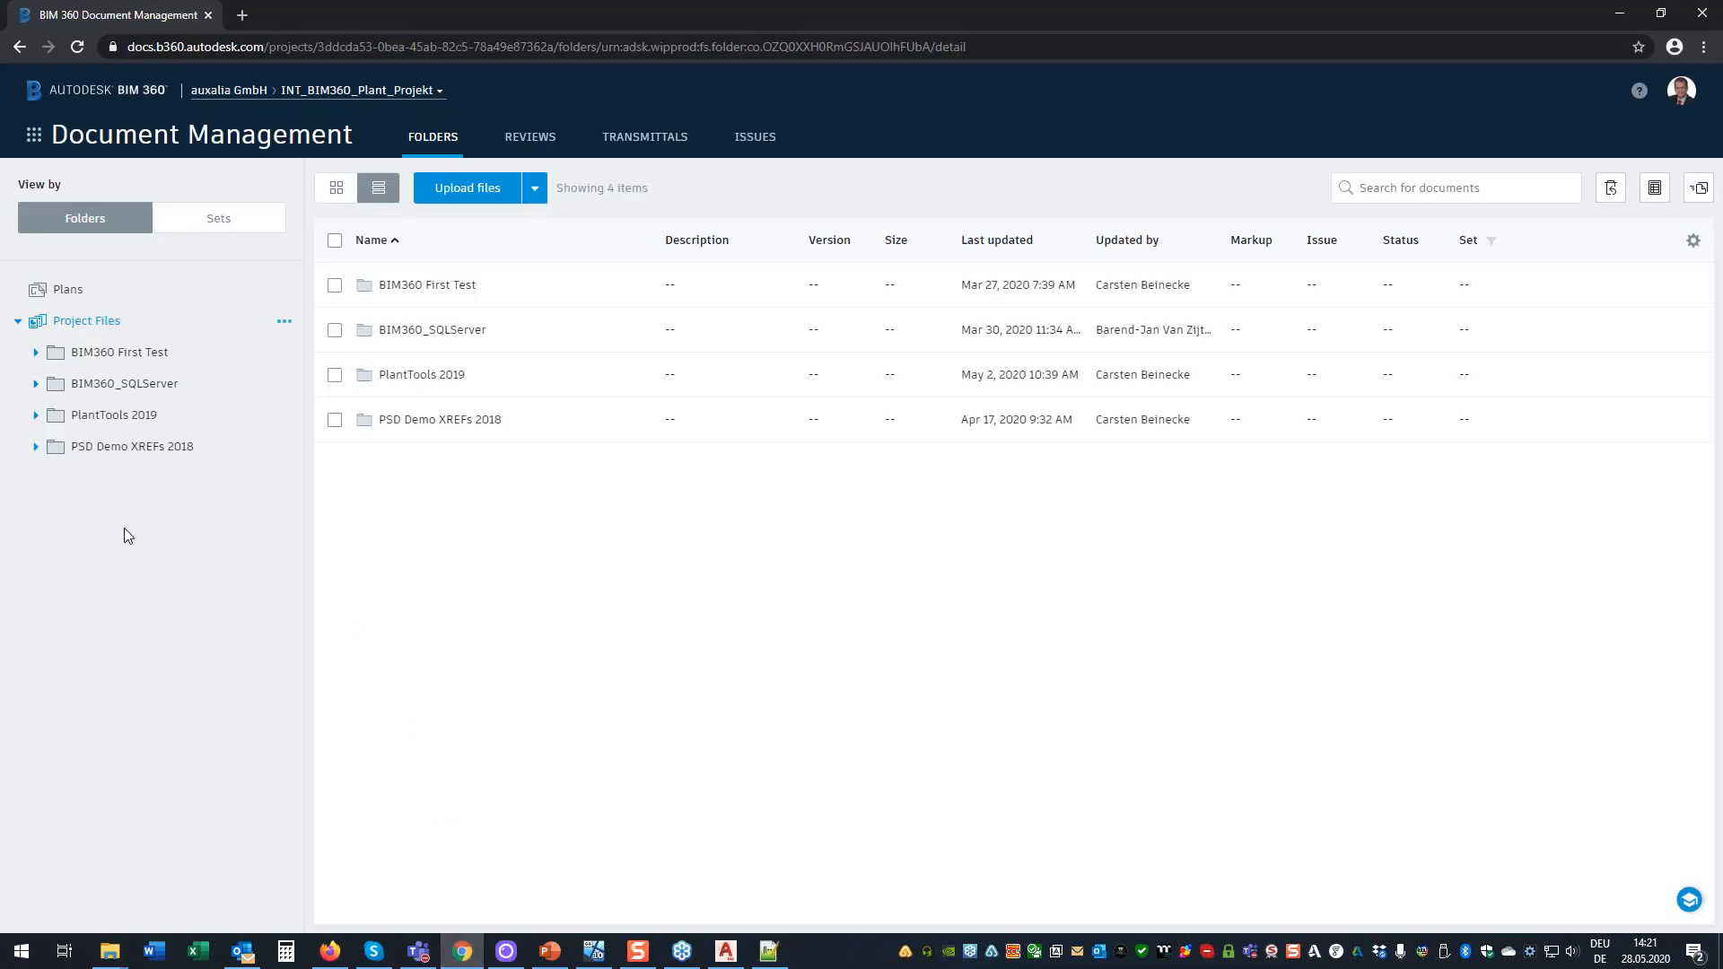
key(F5)
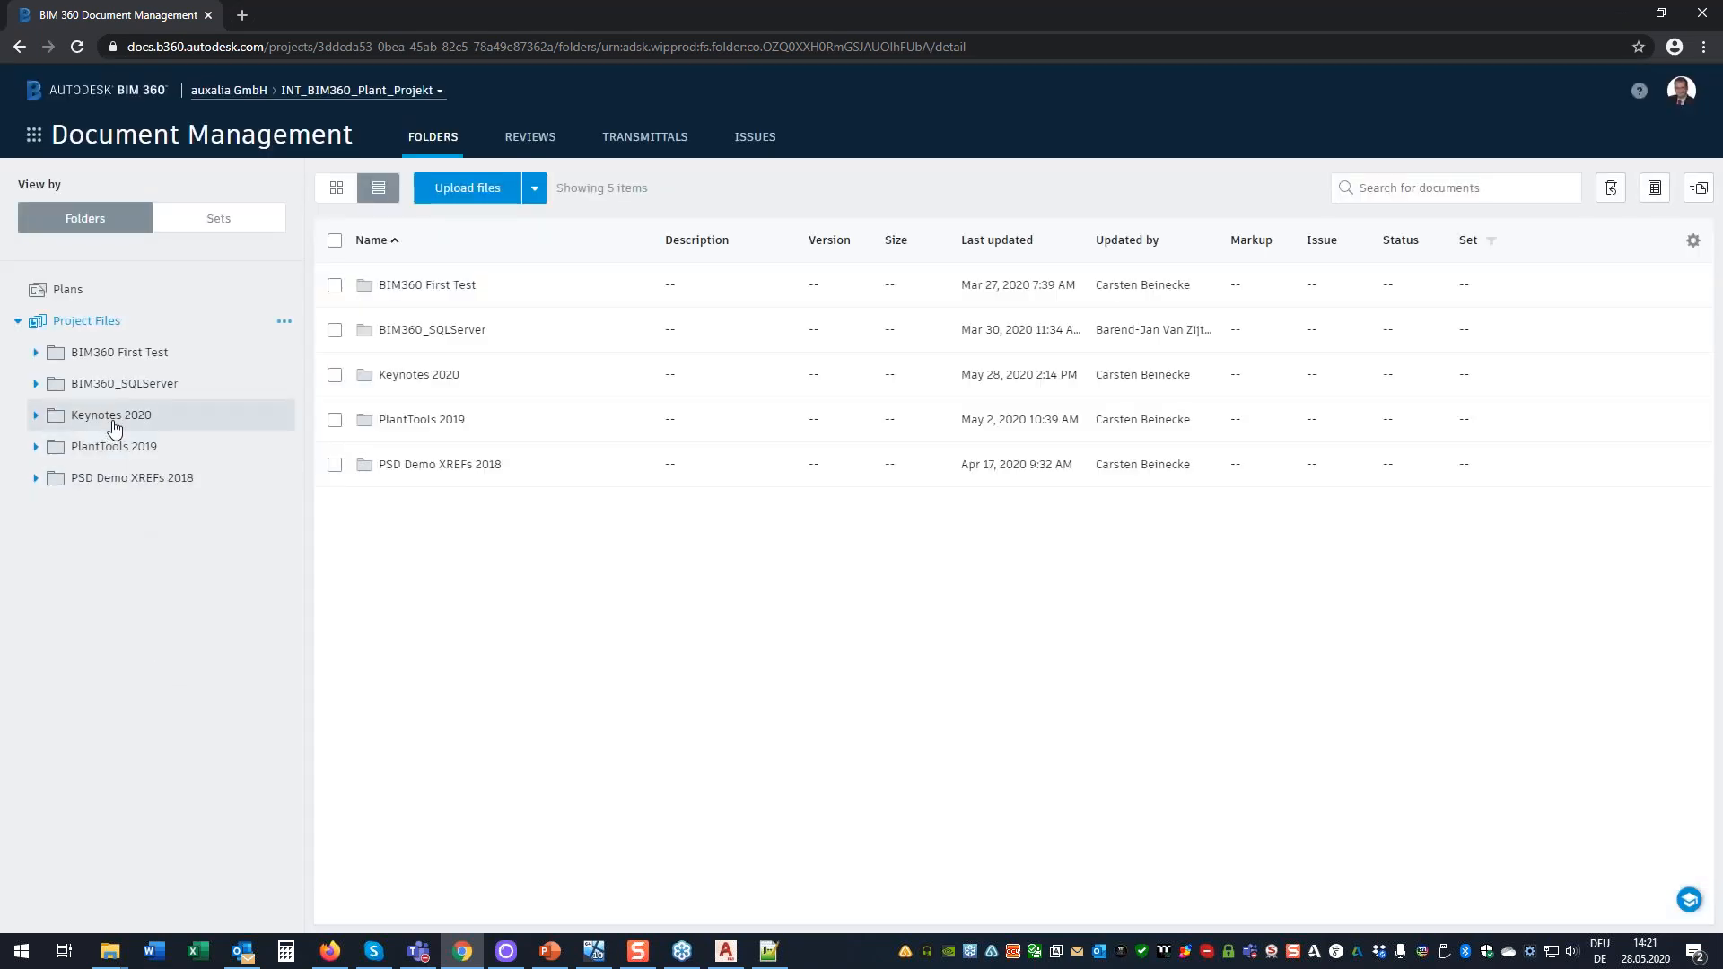
Open the permissions of the Keynotes 2020 folder and search for "cb" to select the matching project member for a new permission.
click(283, 416)
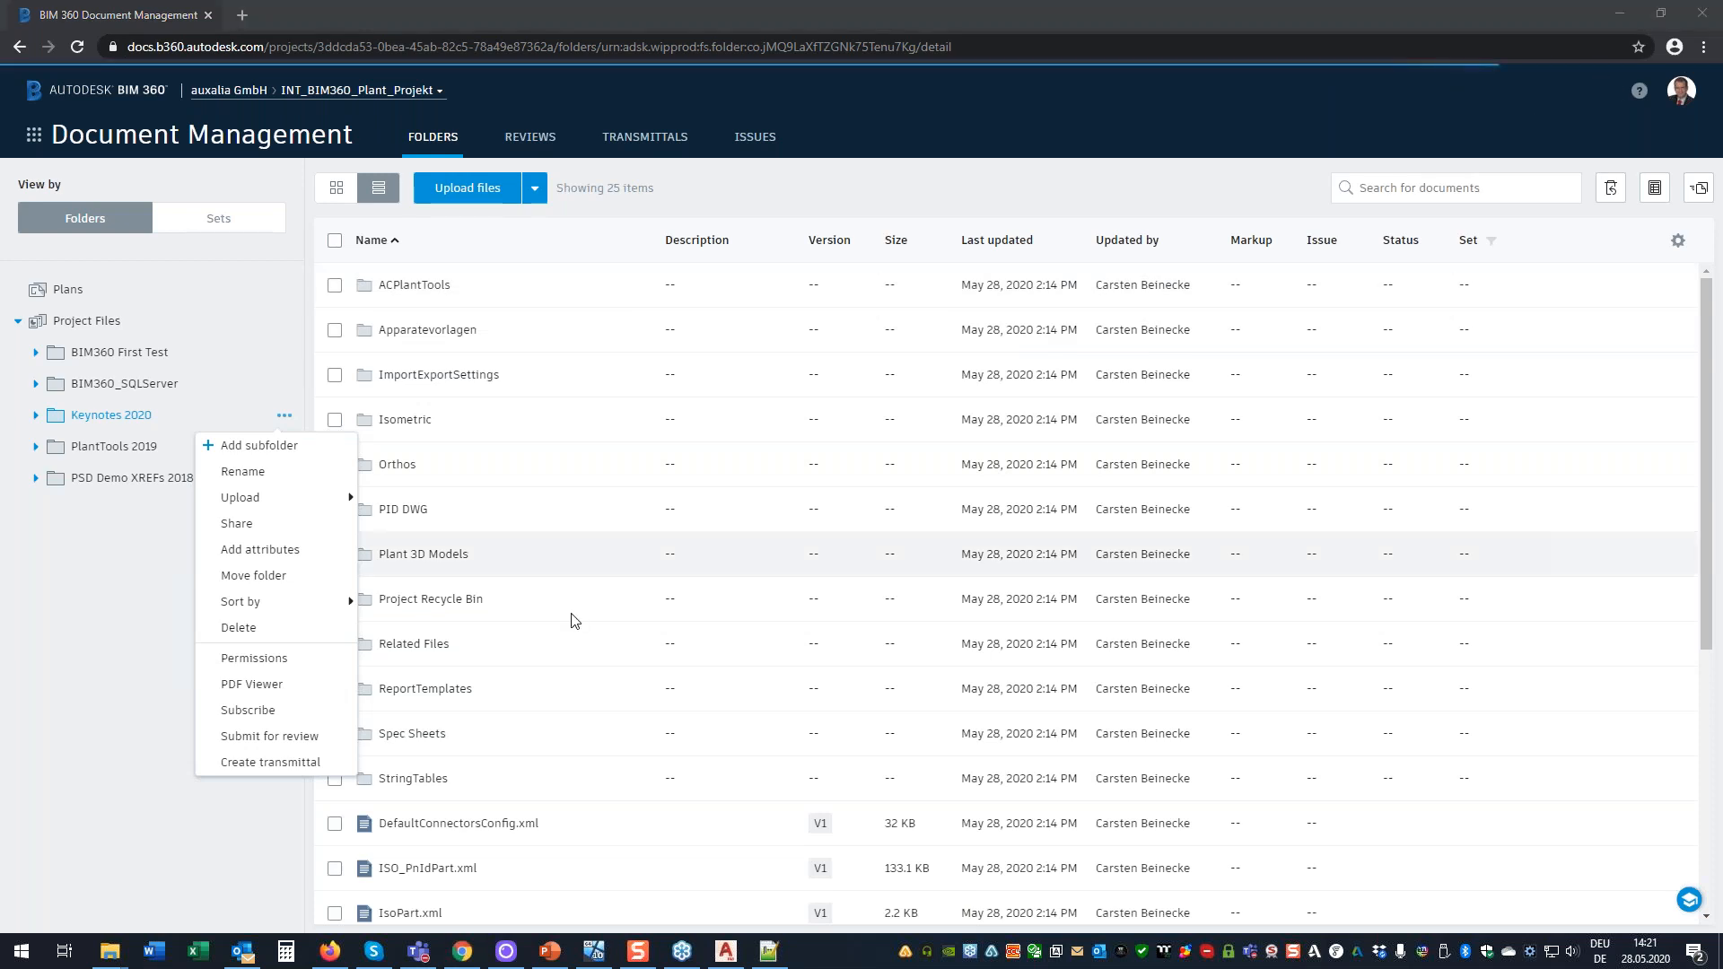
click(253, 660)
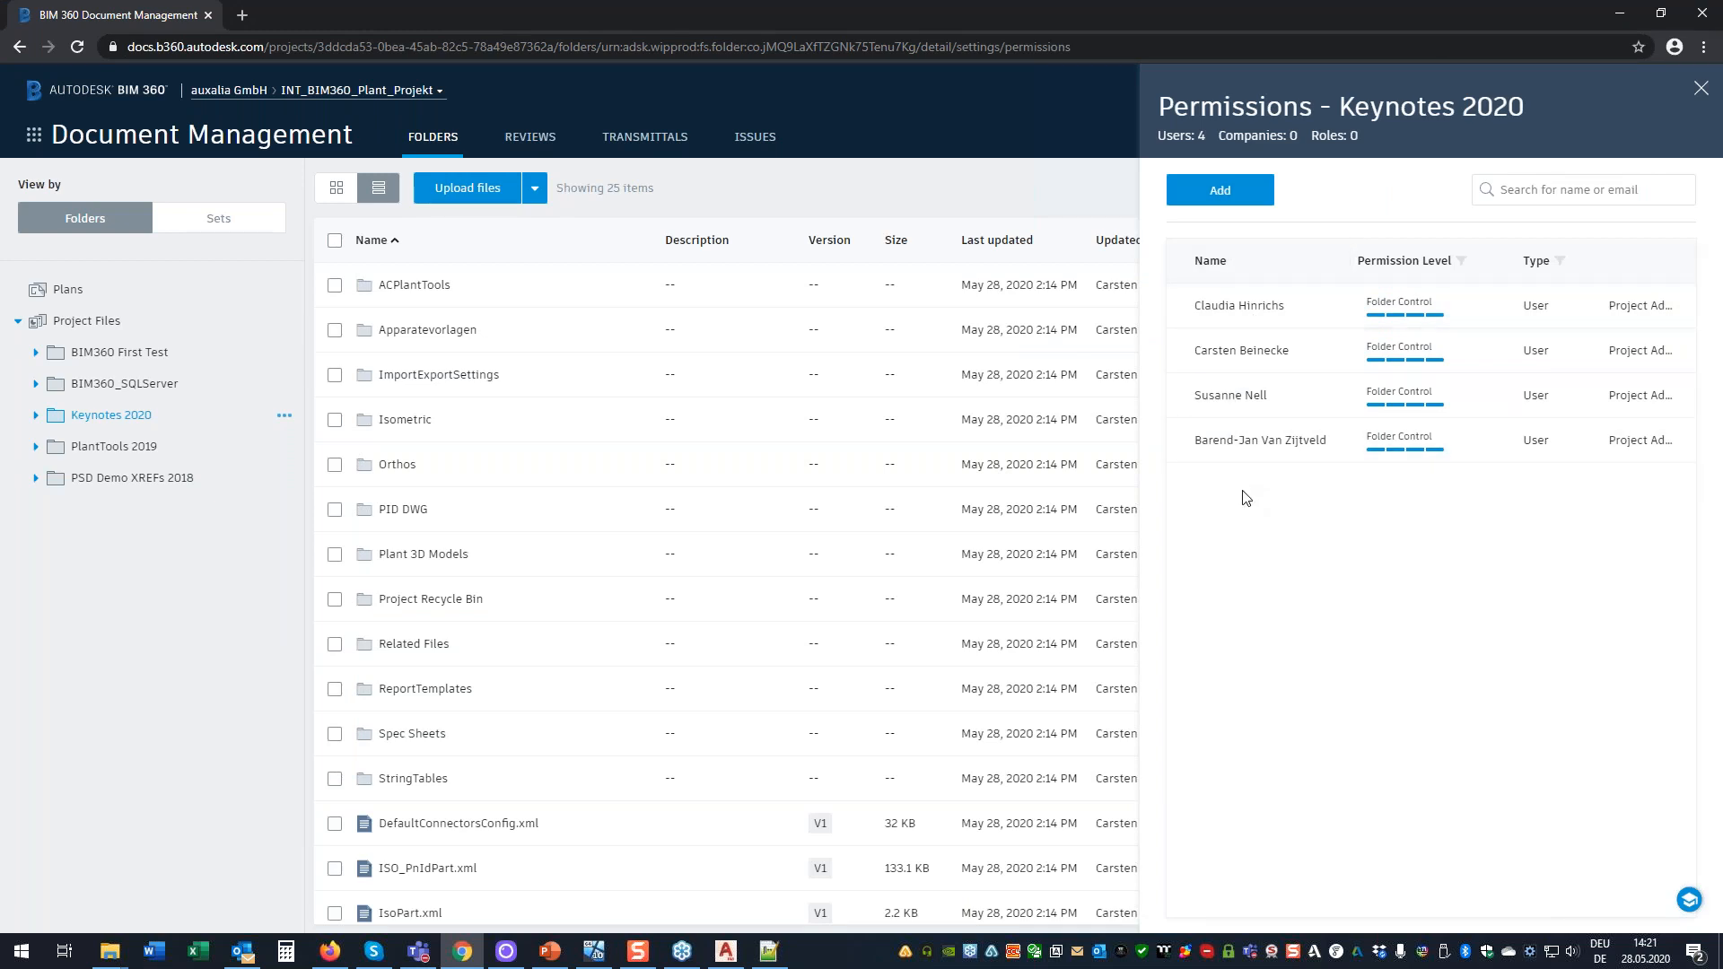
click(1220, 190)
click(765, 359)
text(cb)
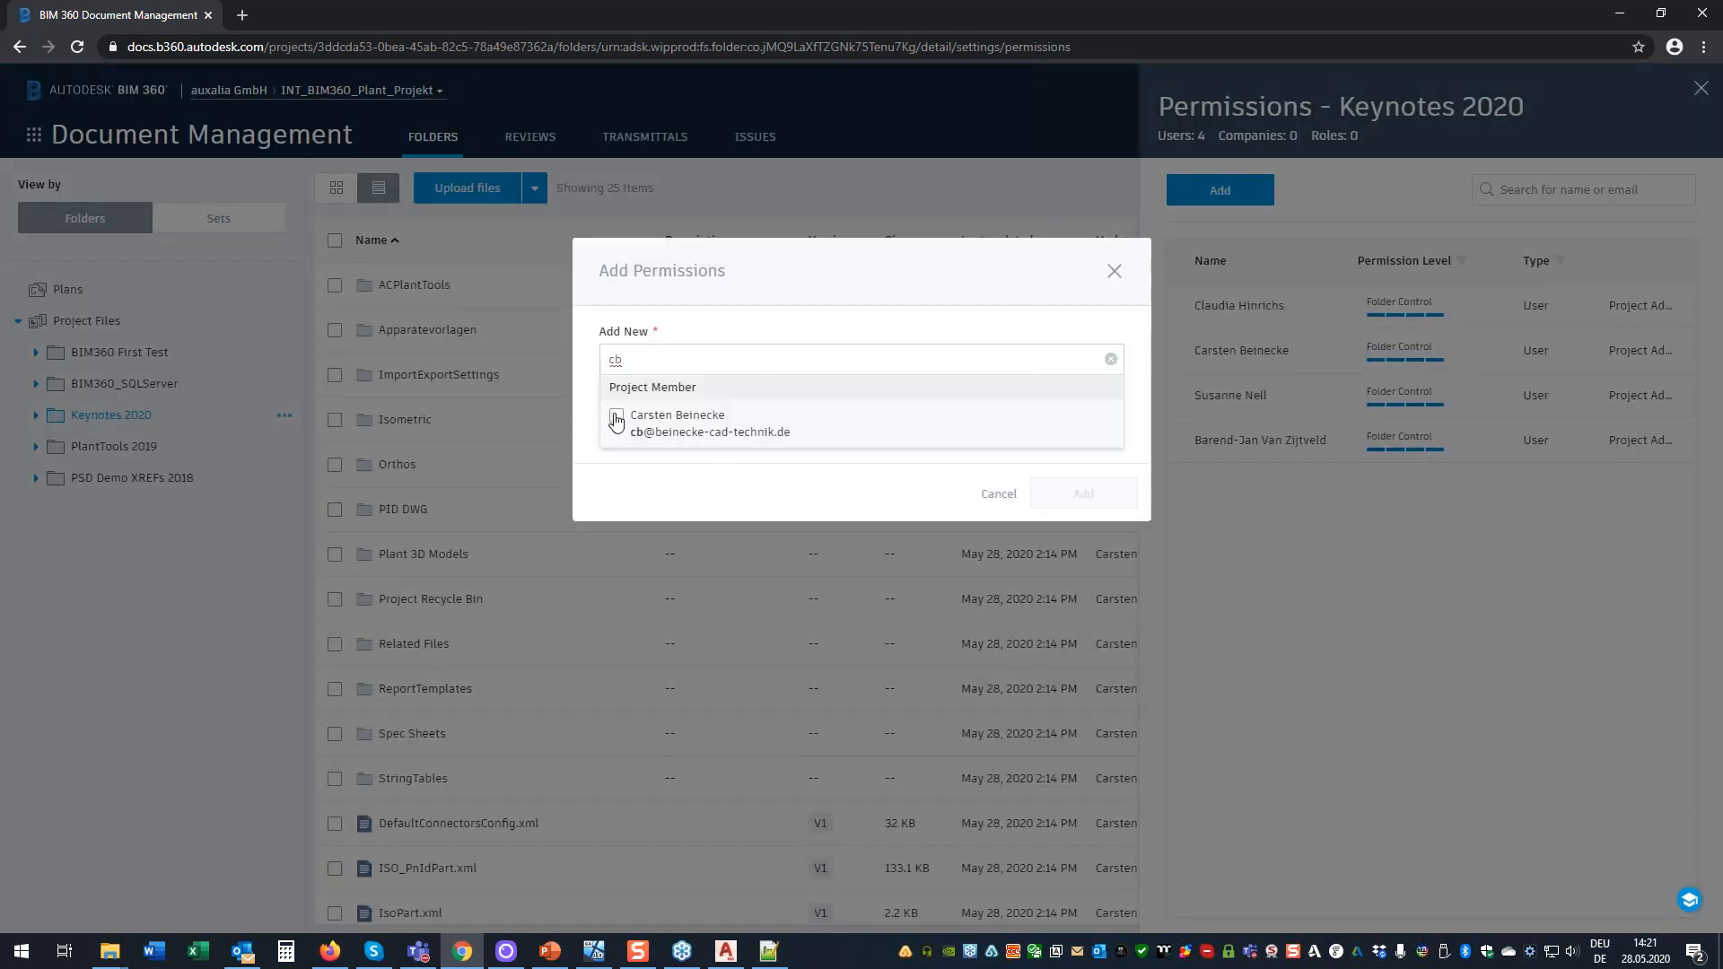
click(624, 435)
click(667, 489)
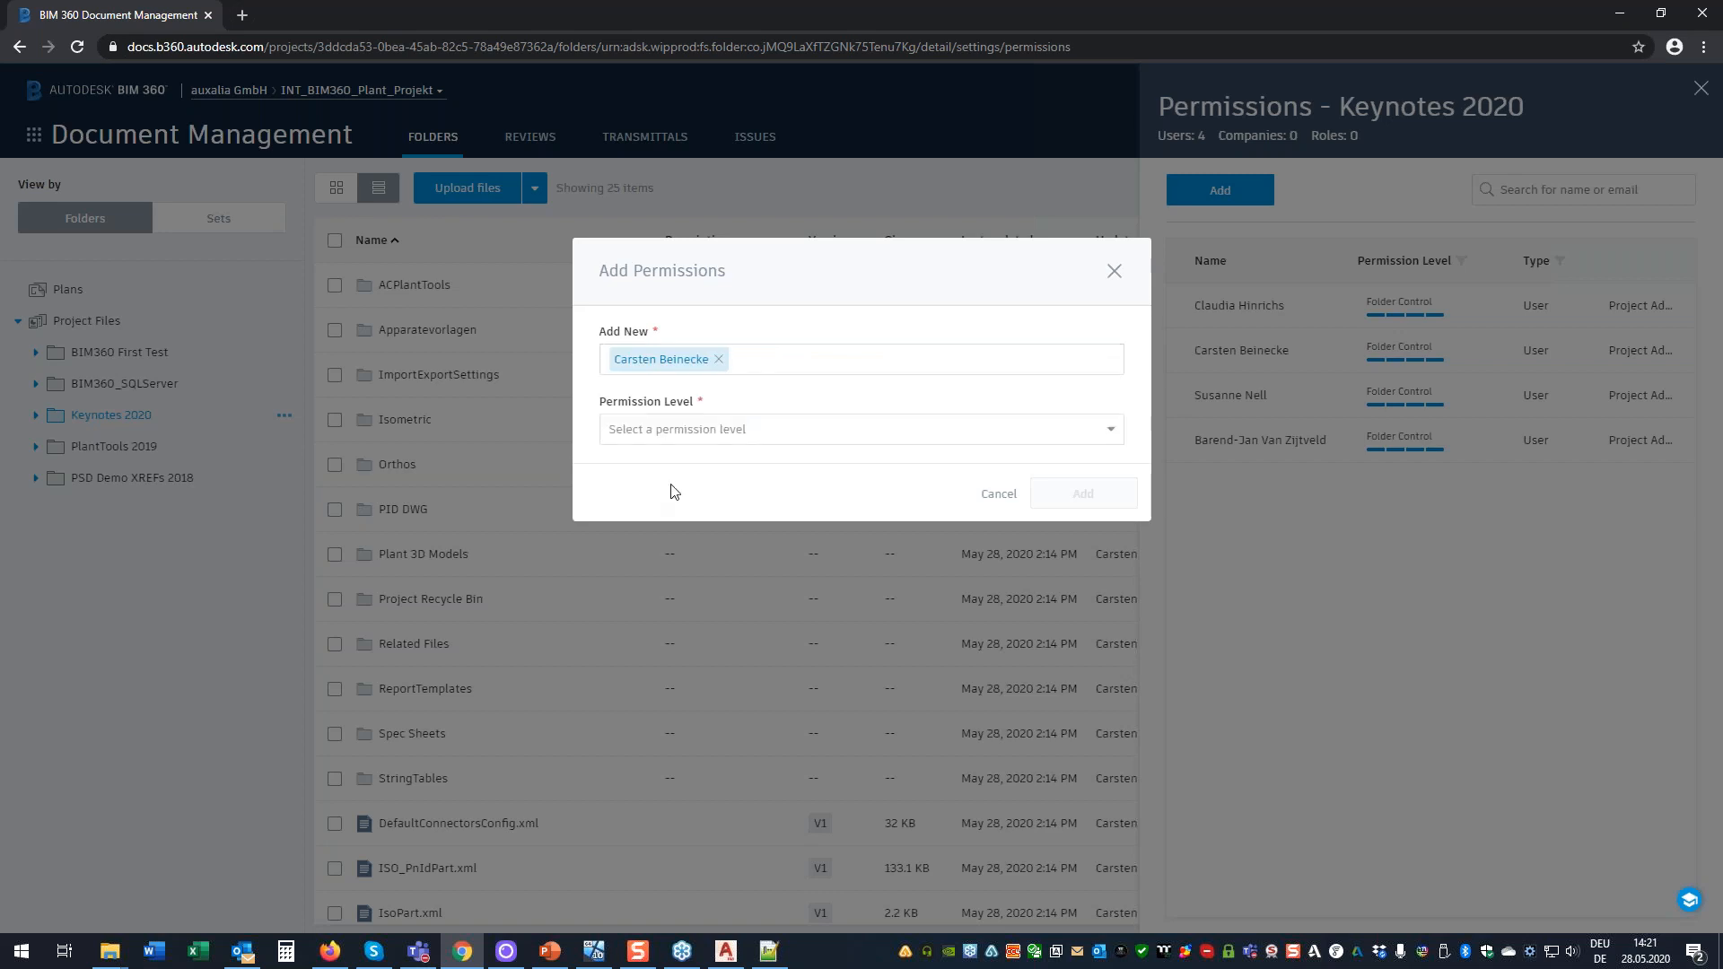
Review the permission levels and add the selected member to Keynotes 2020 with View+Download+Upload+Edit.
click(710, 432)
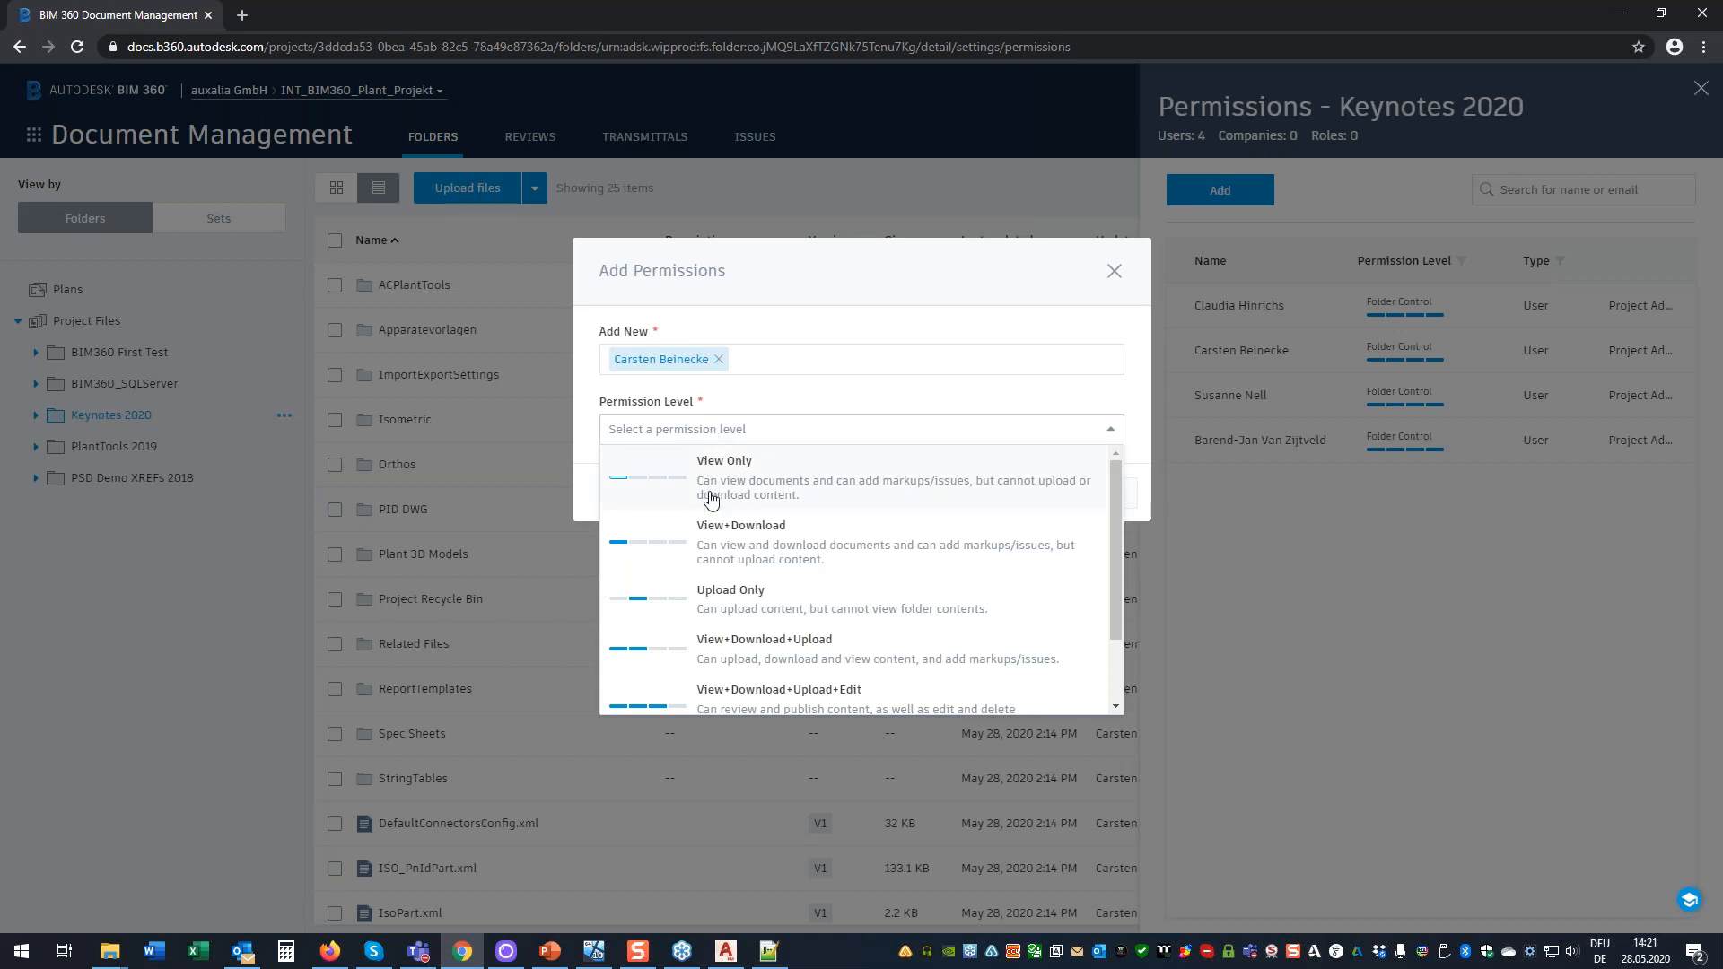
scroll(856, 584, down, 2)
scroll(856, 539, up, 2)
scroll(884, 519, down, 1)
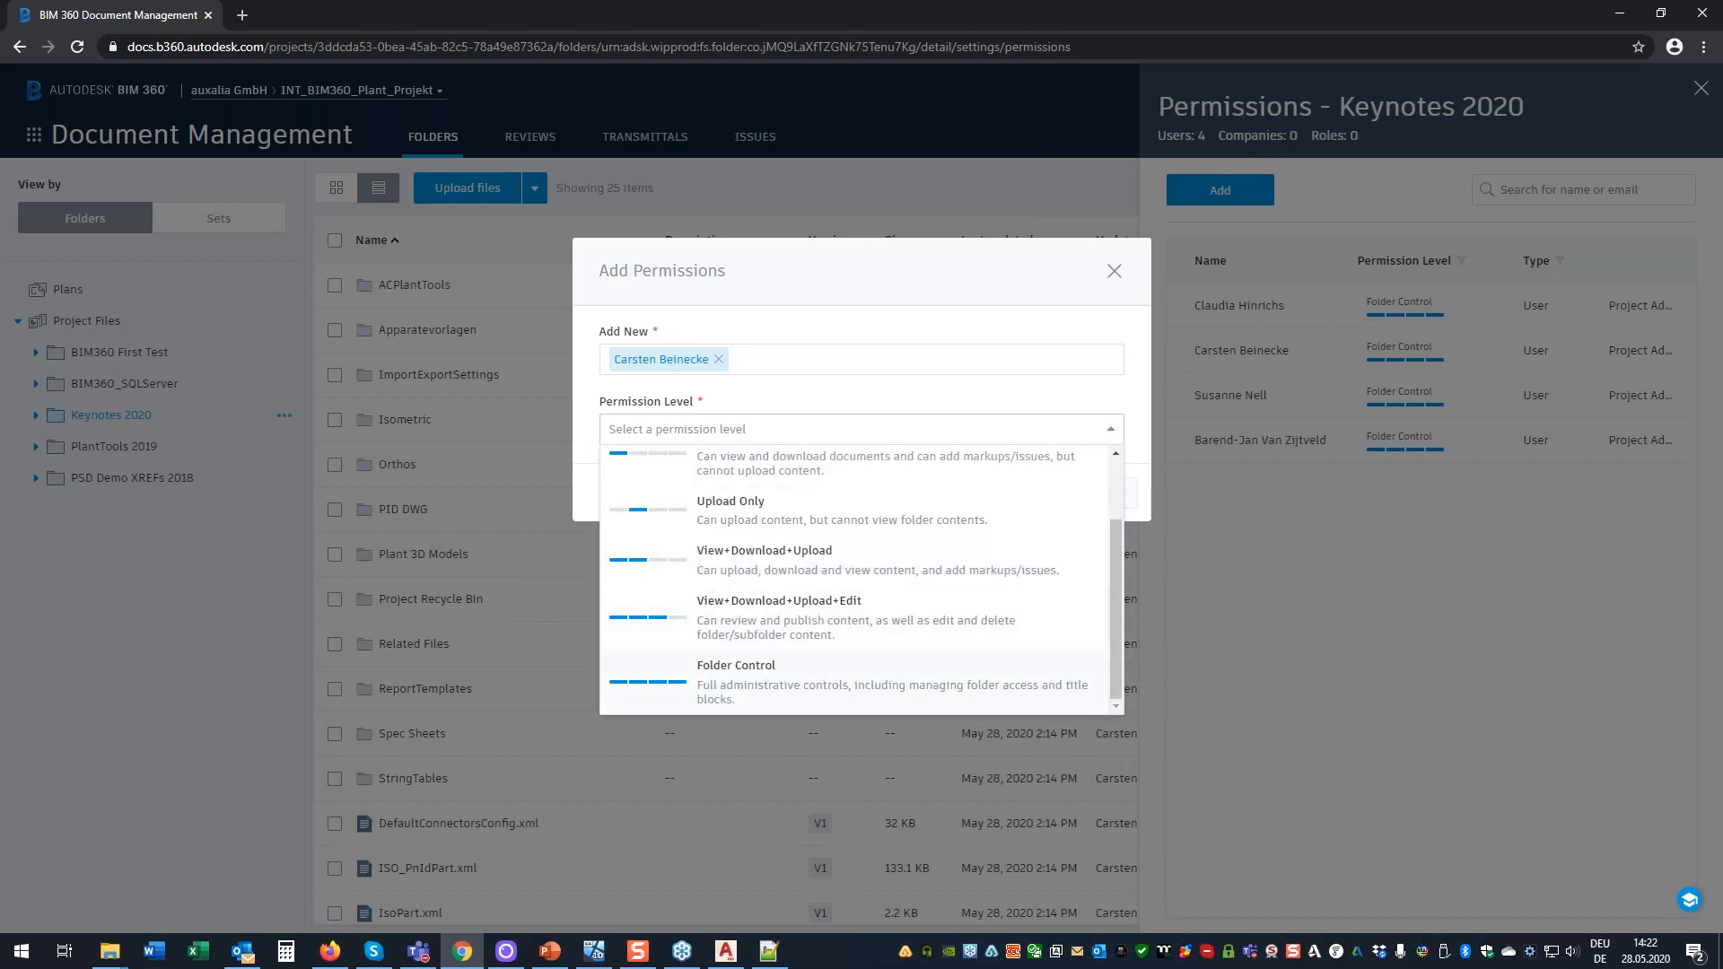
scroll(807, 597, up, 1)
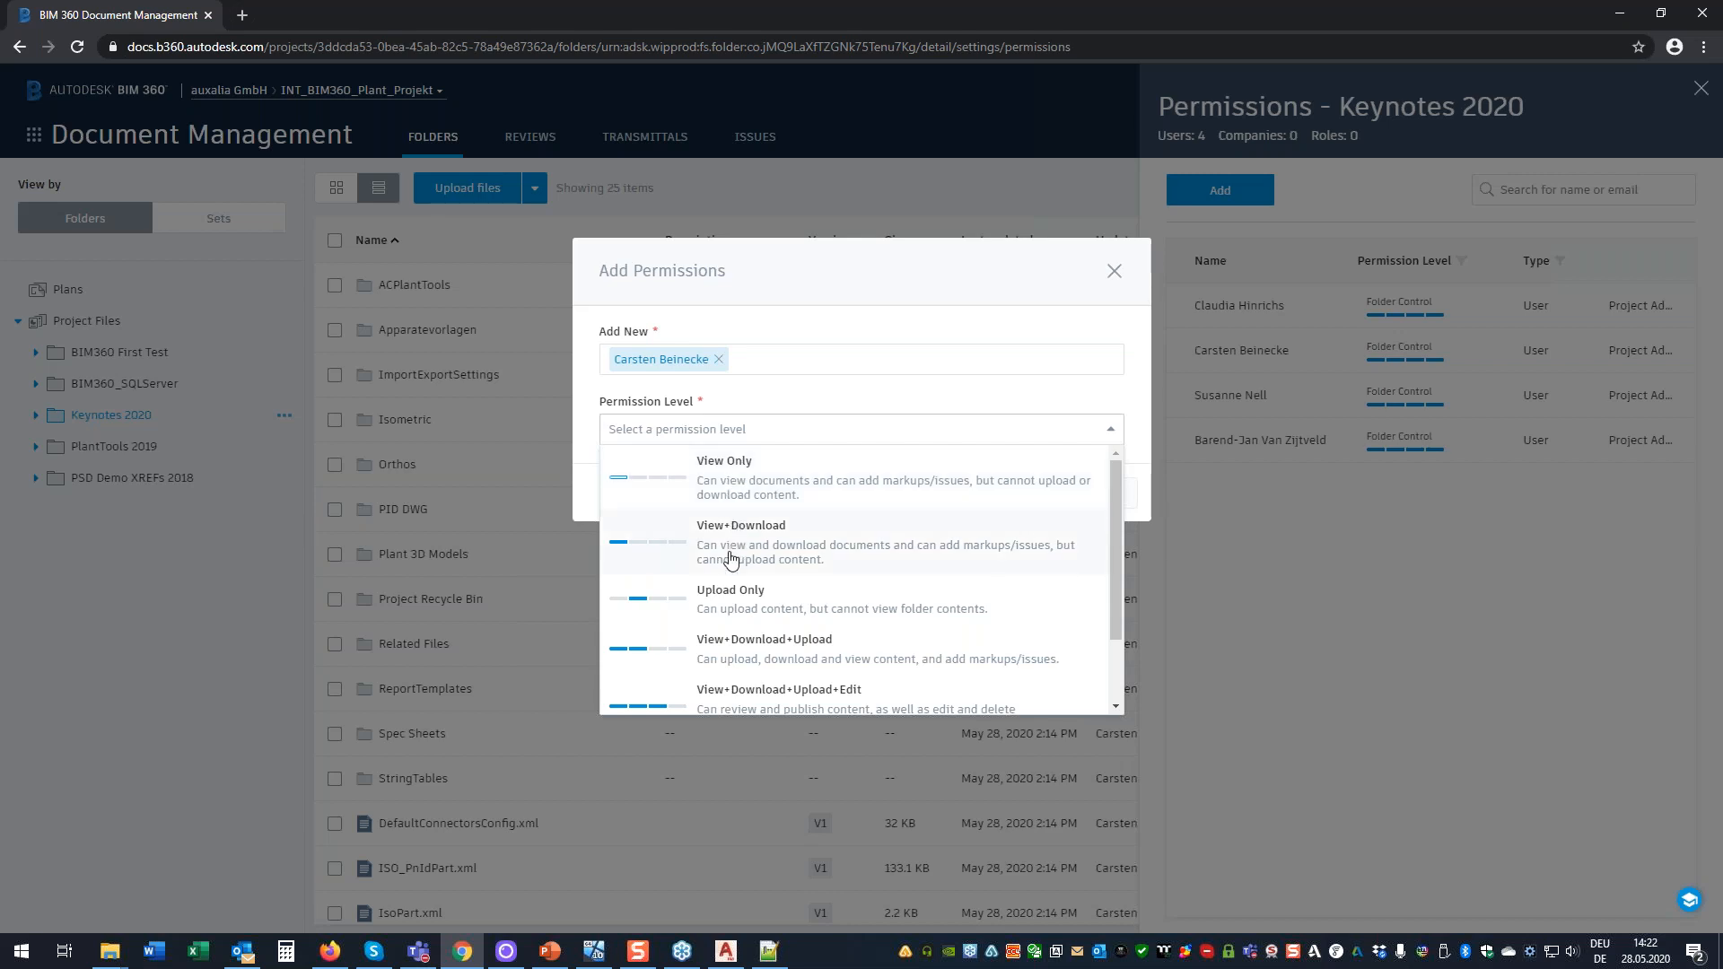
scroll(740, 583, down, 1)
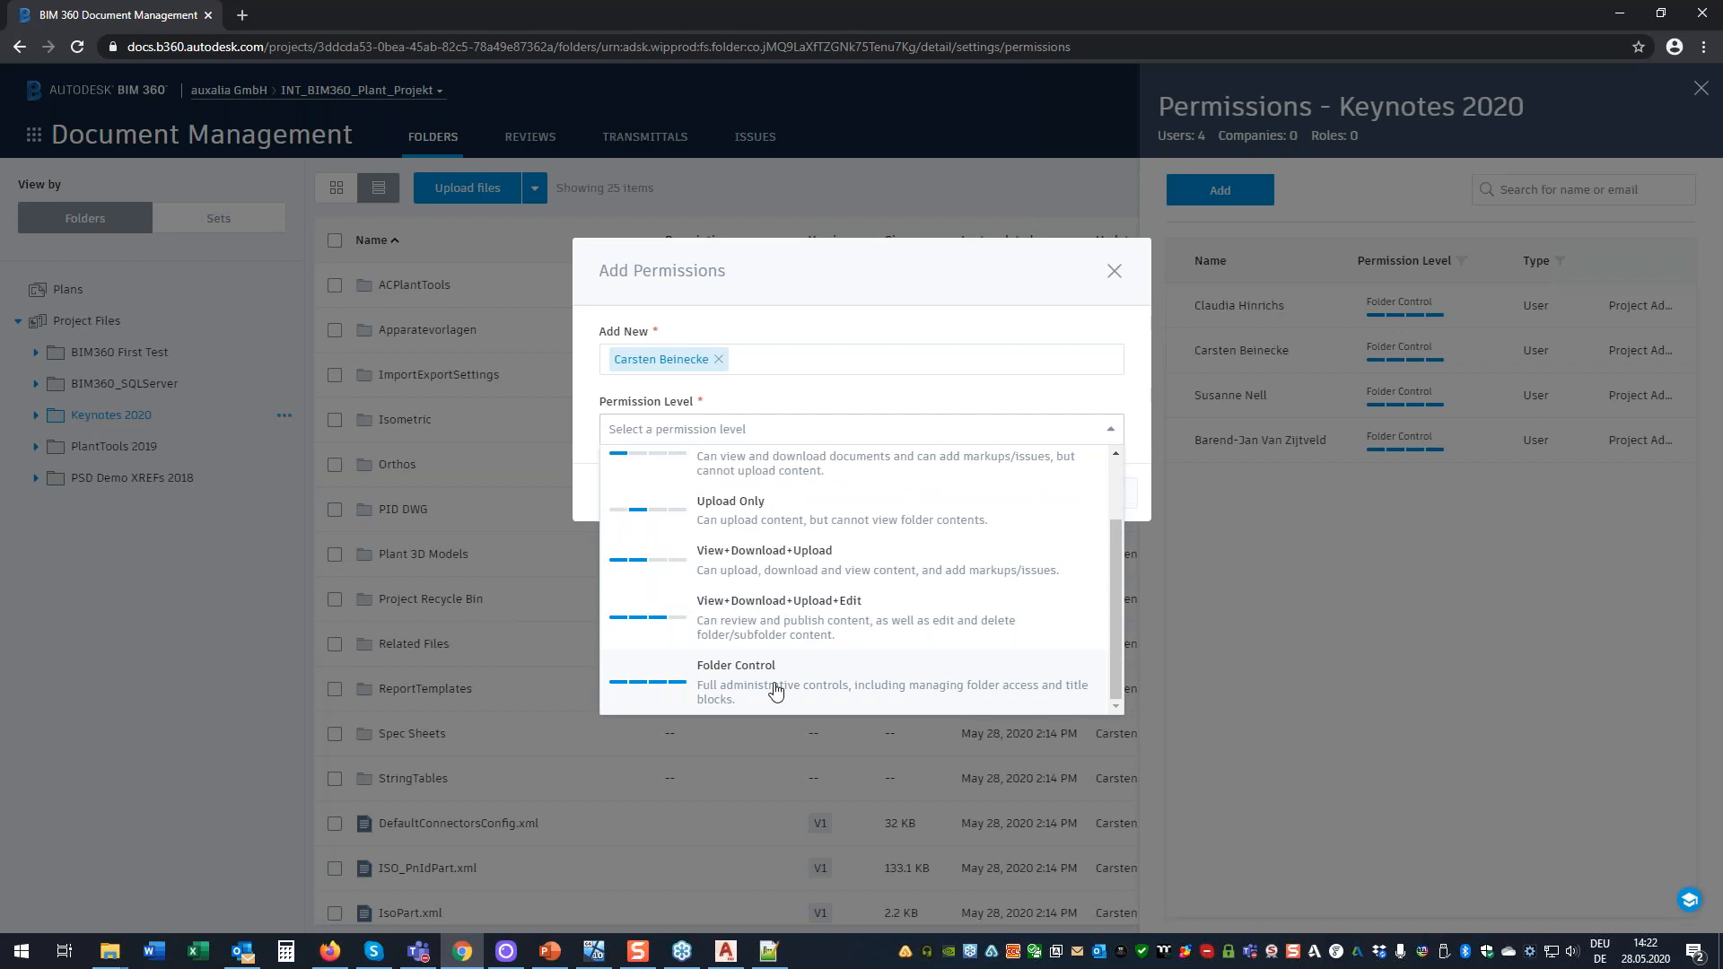
click(763, 612)
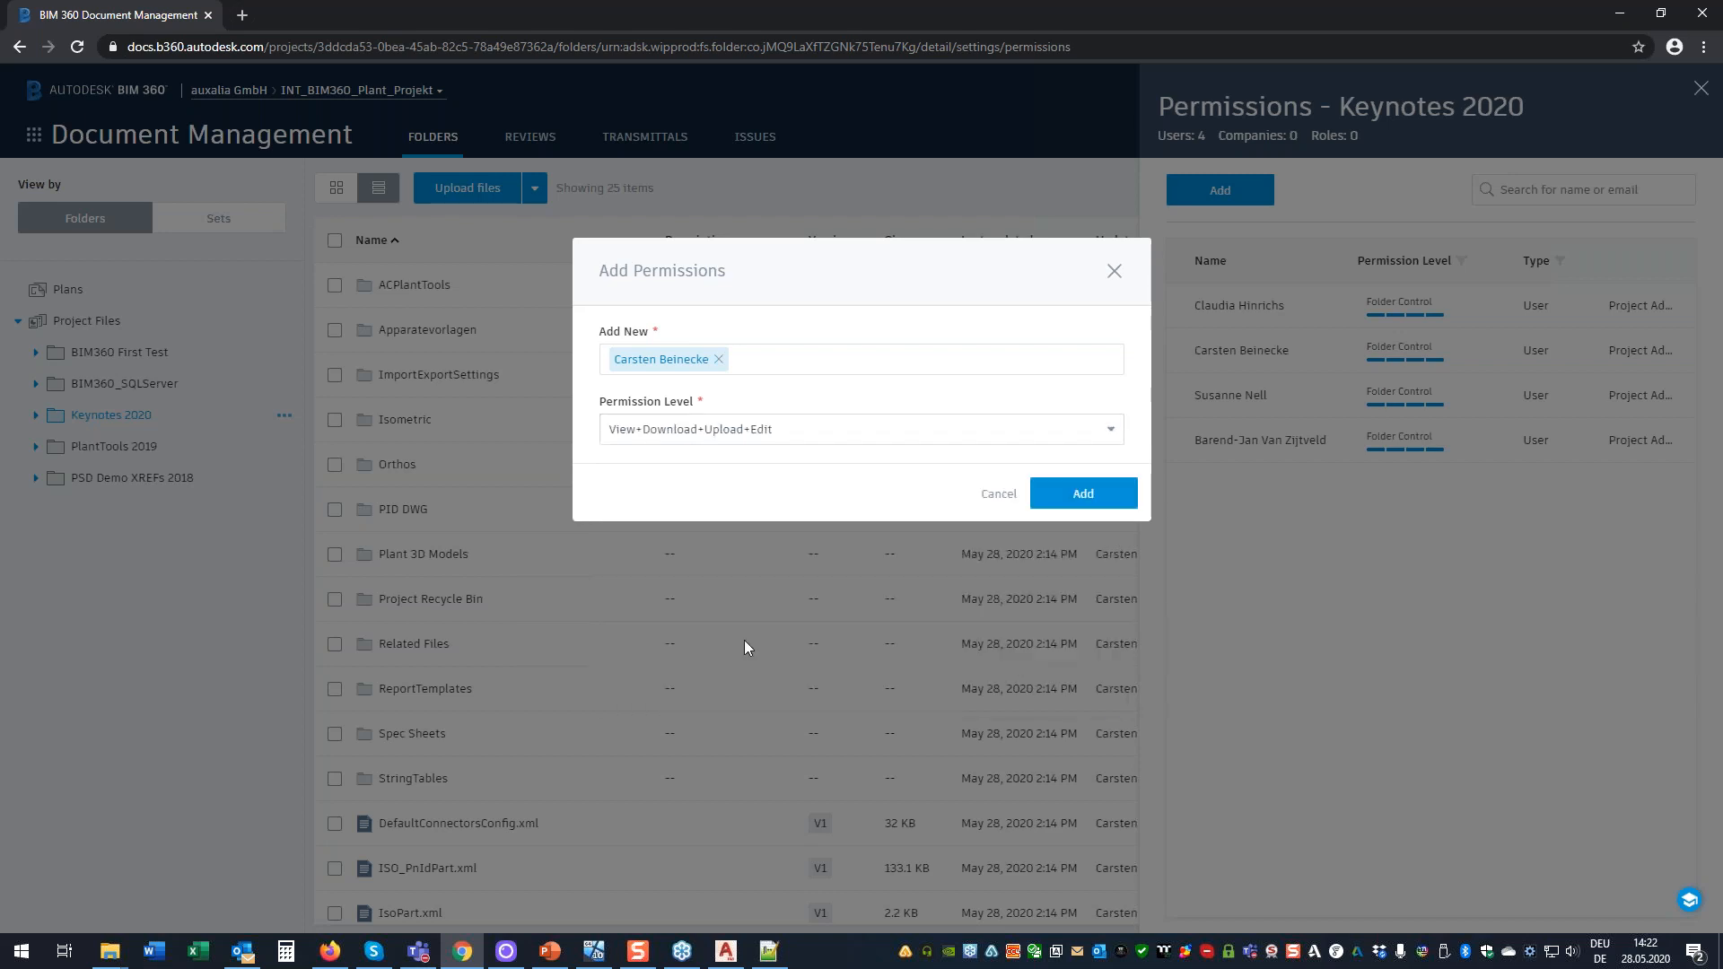
click(1080, 494)
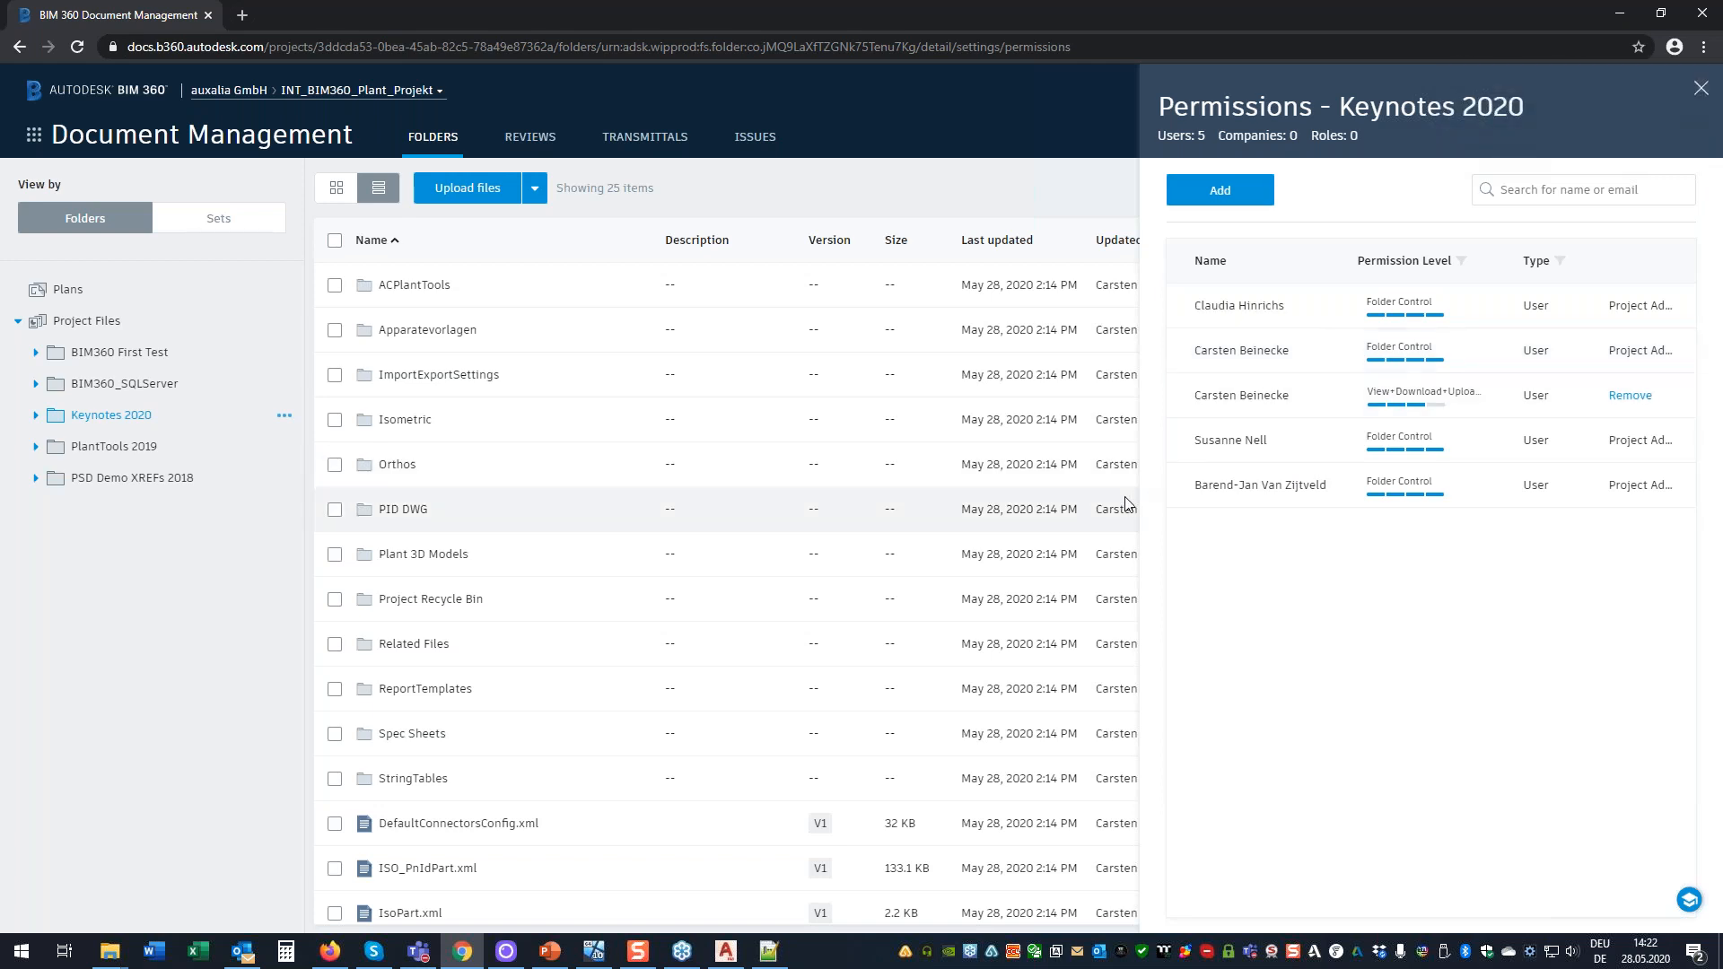
Return to the WIN 10 EE virtual machine, reload the BIM 360 folders and collapse BIM360 First Test.
click(1618, 14)
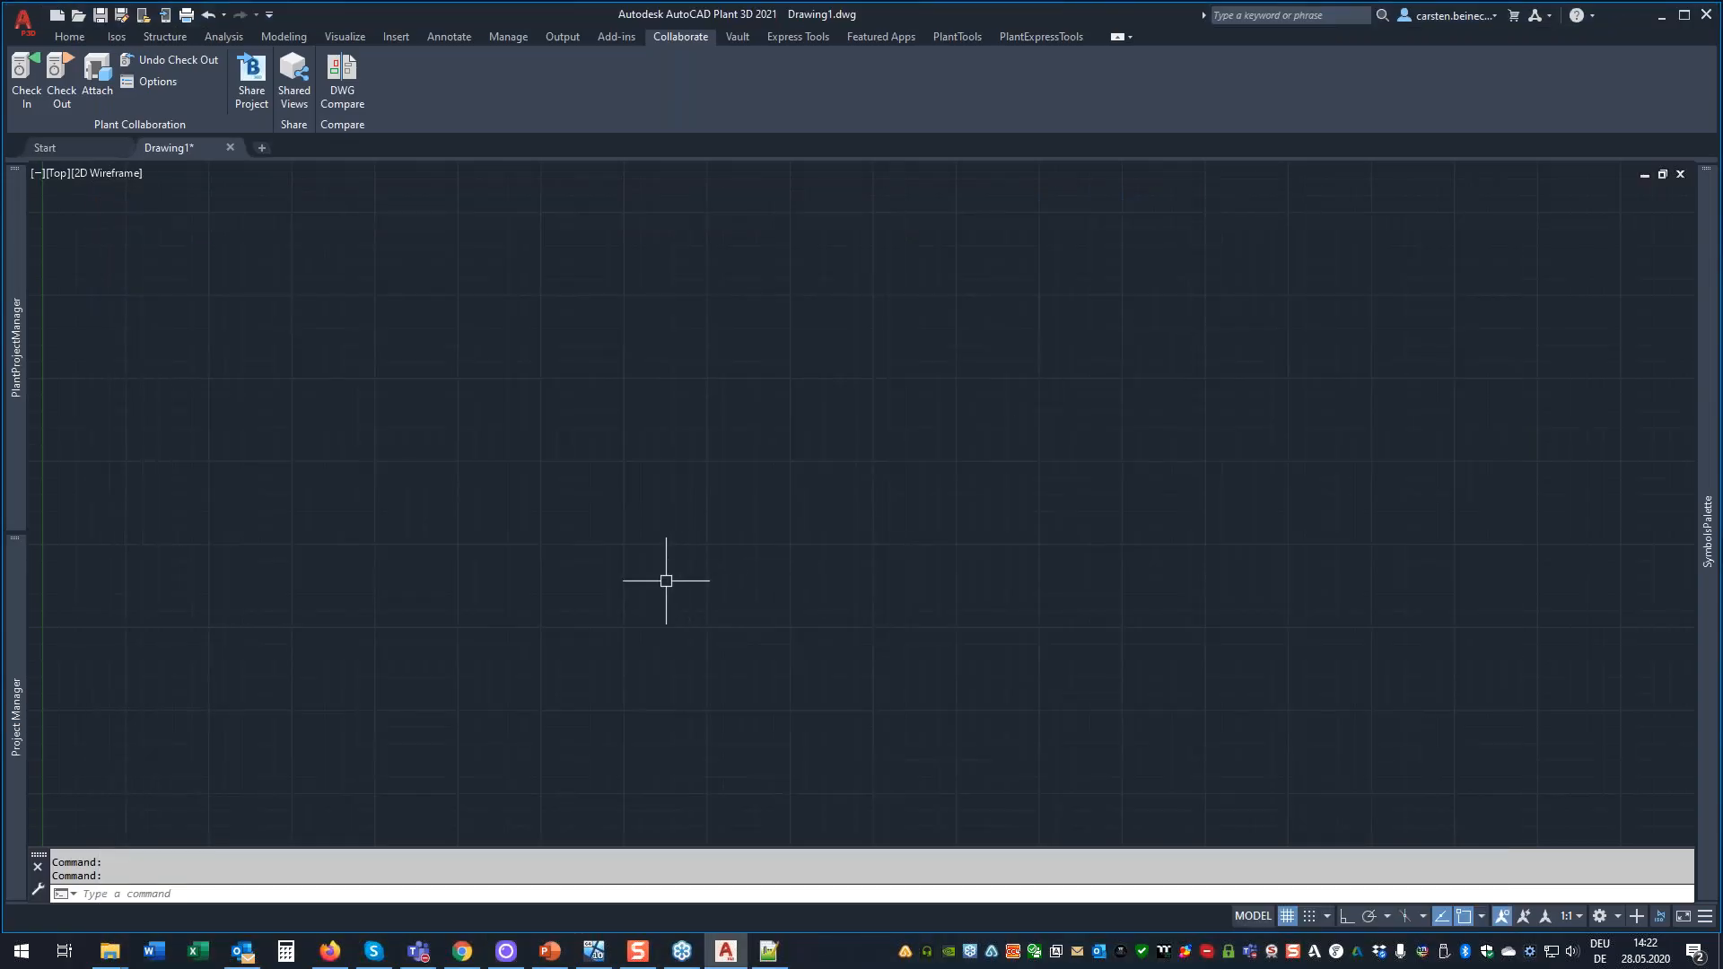
click(593, 950)
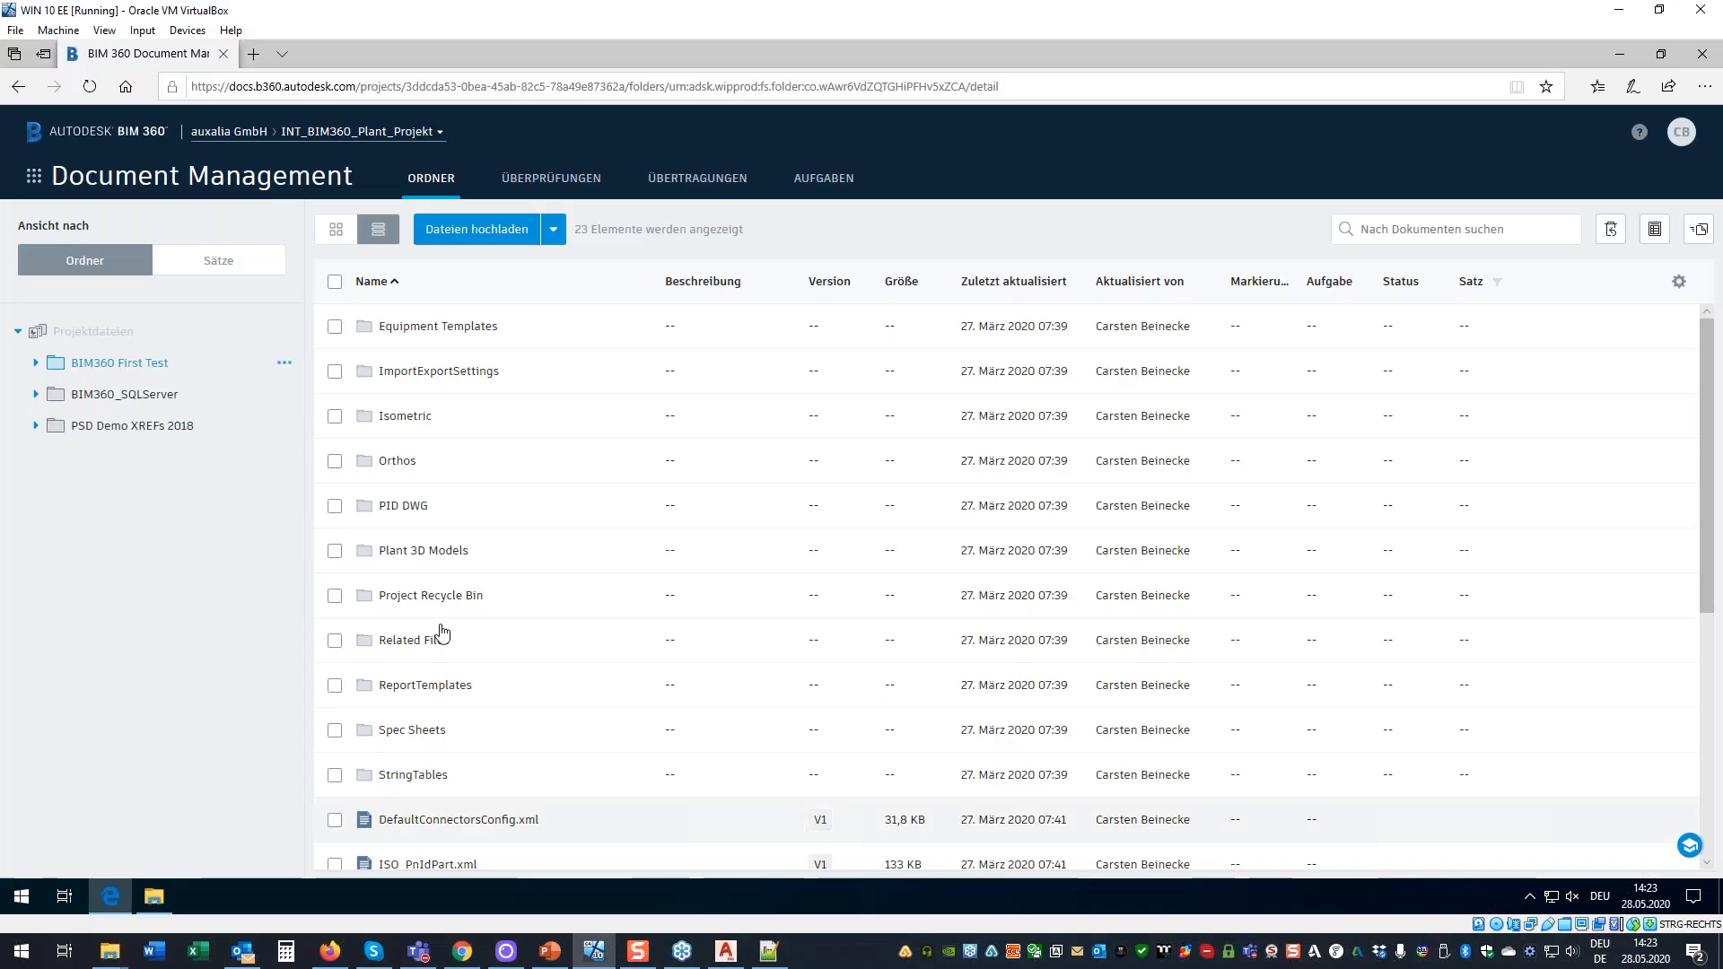
key(F5)
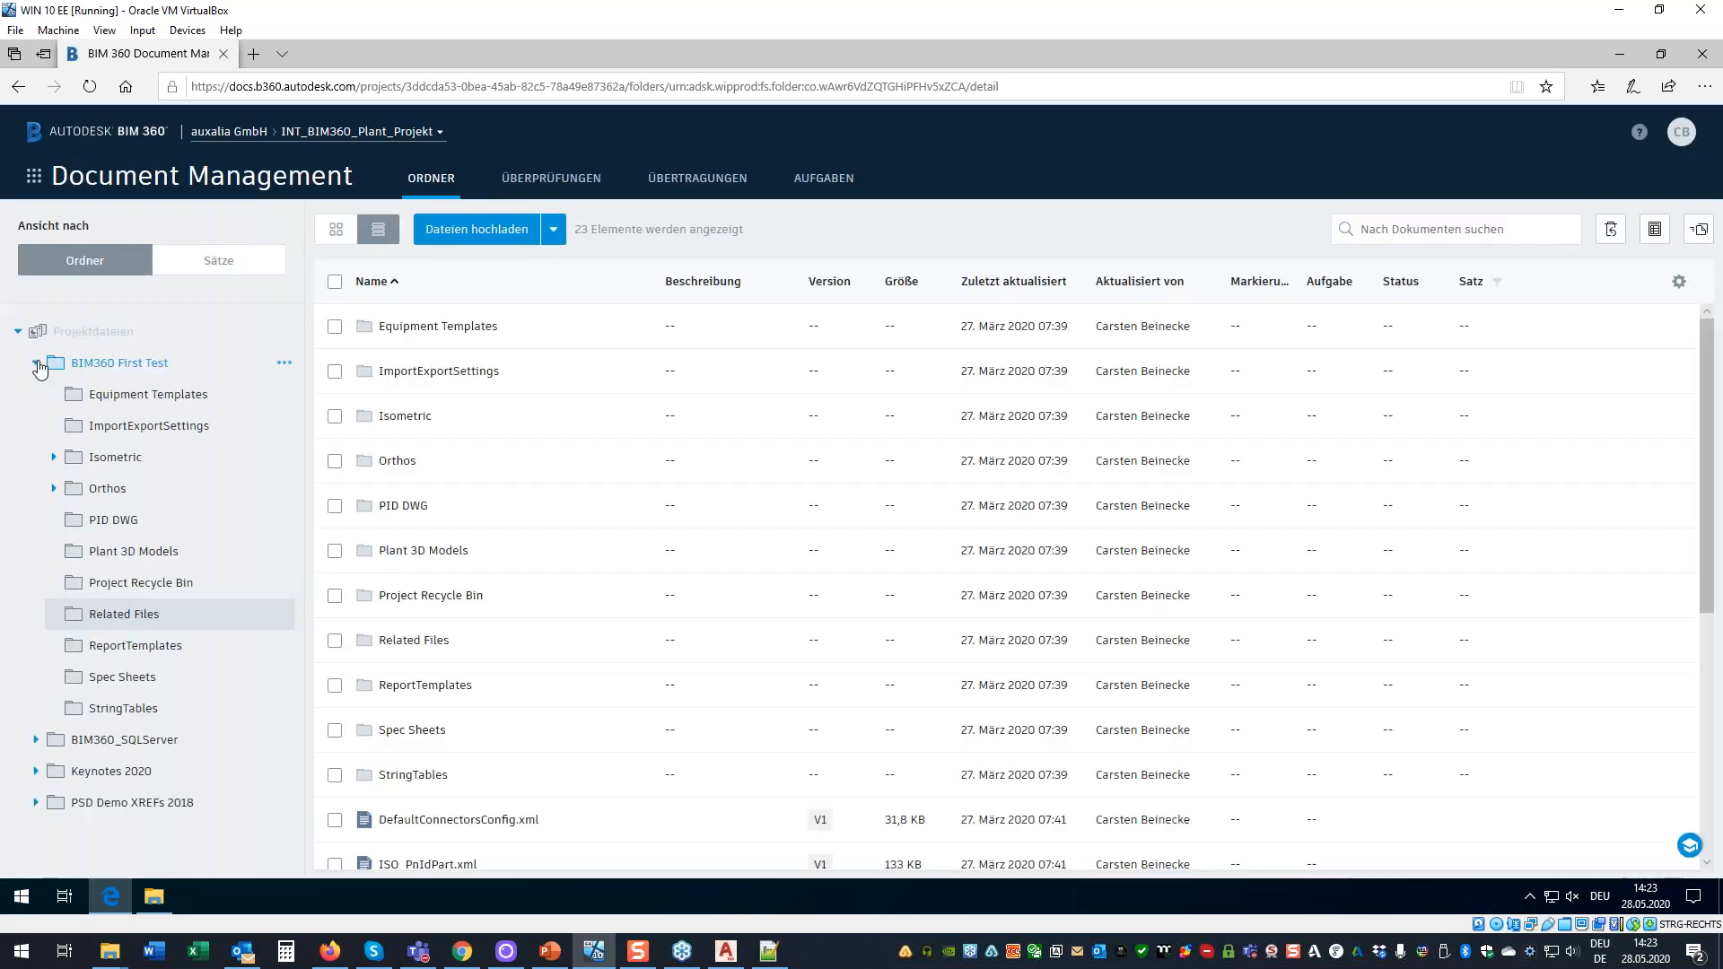
click(37, 365)
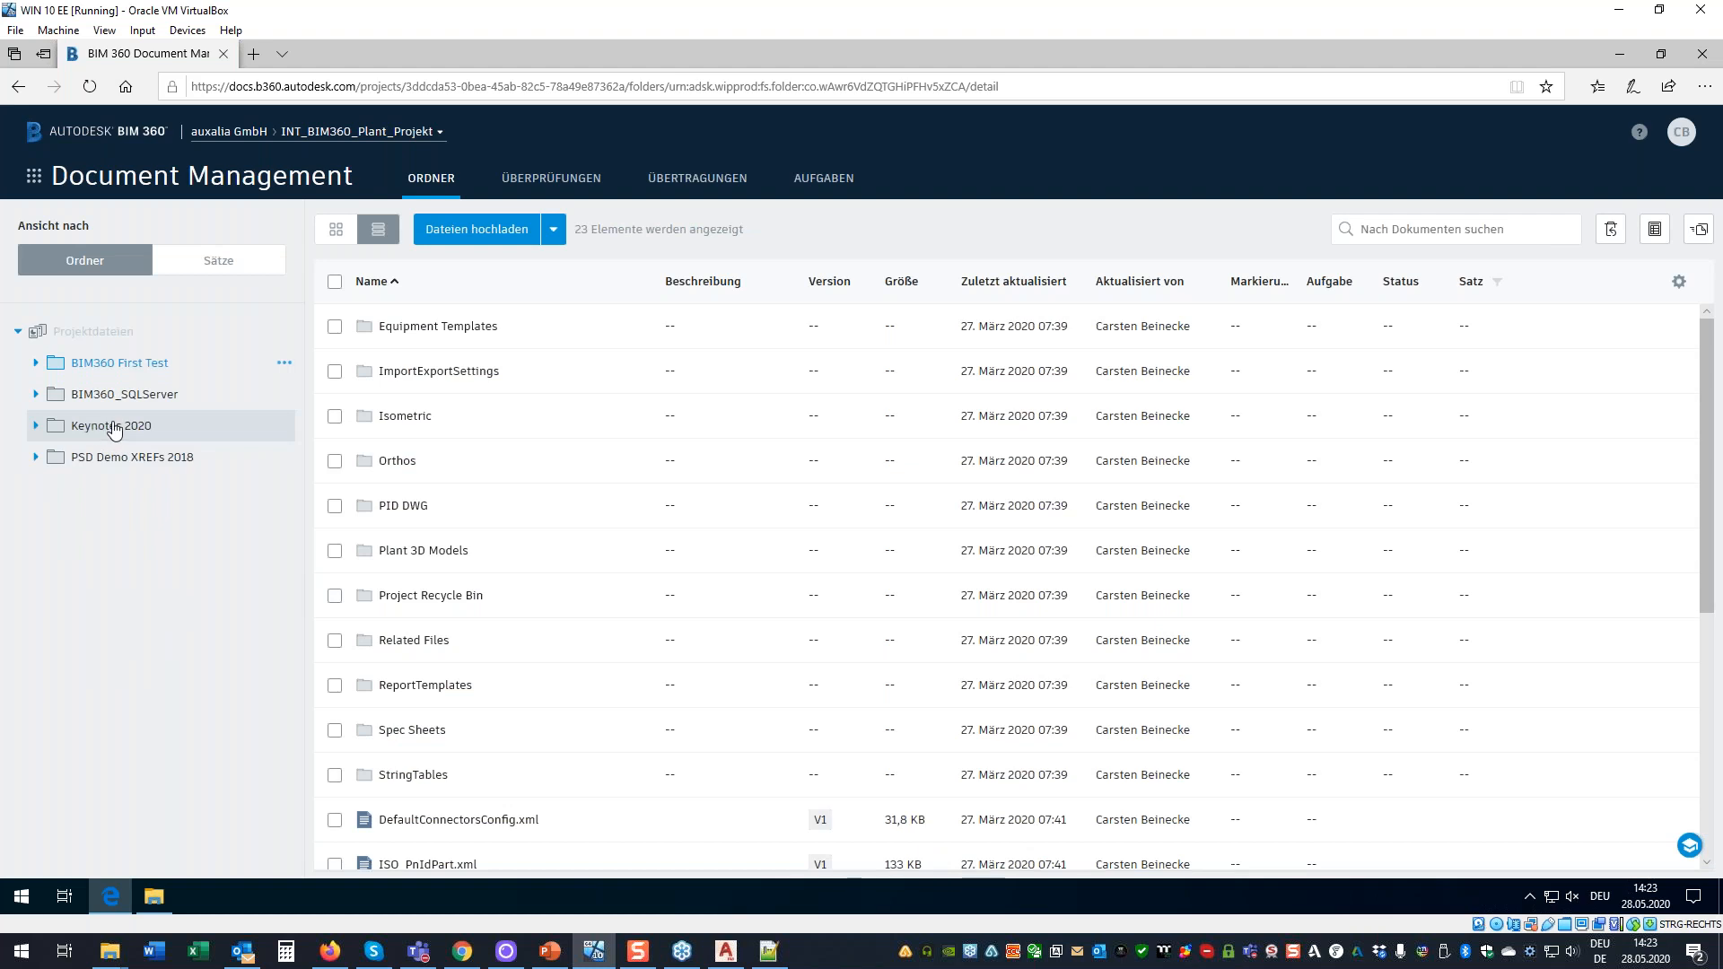
Minimize Edge in the virtual machine and start AutoCAD Plant 3D 2021 English from its desktop.
click(1619, 55)
click(585, 610)
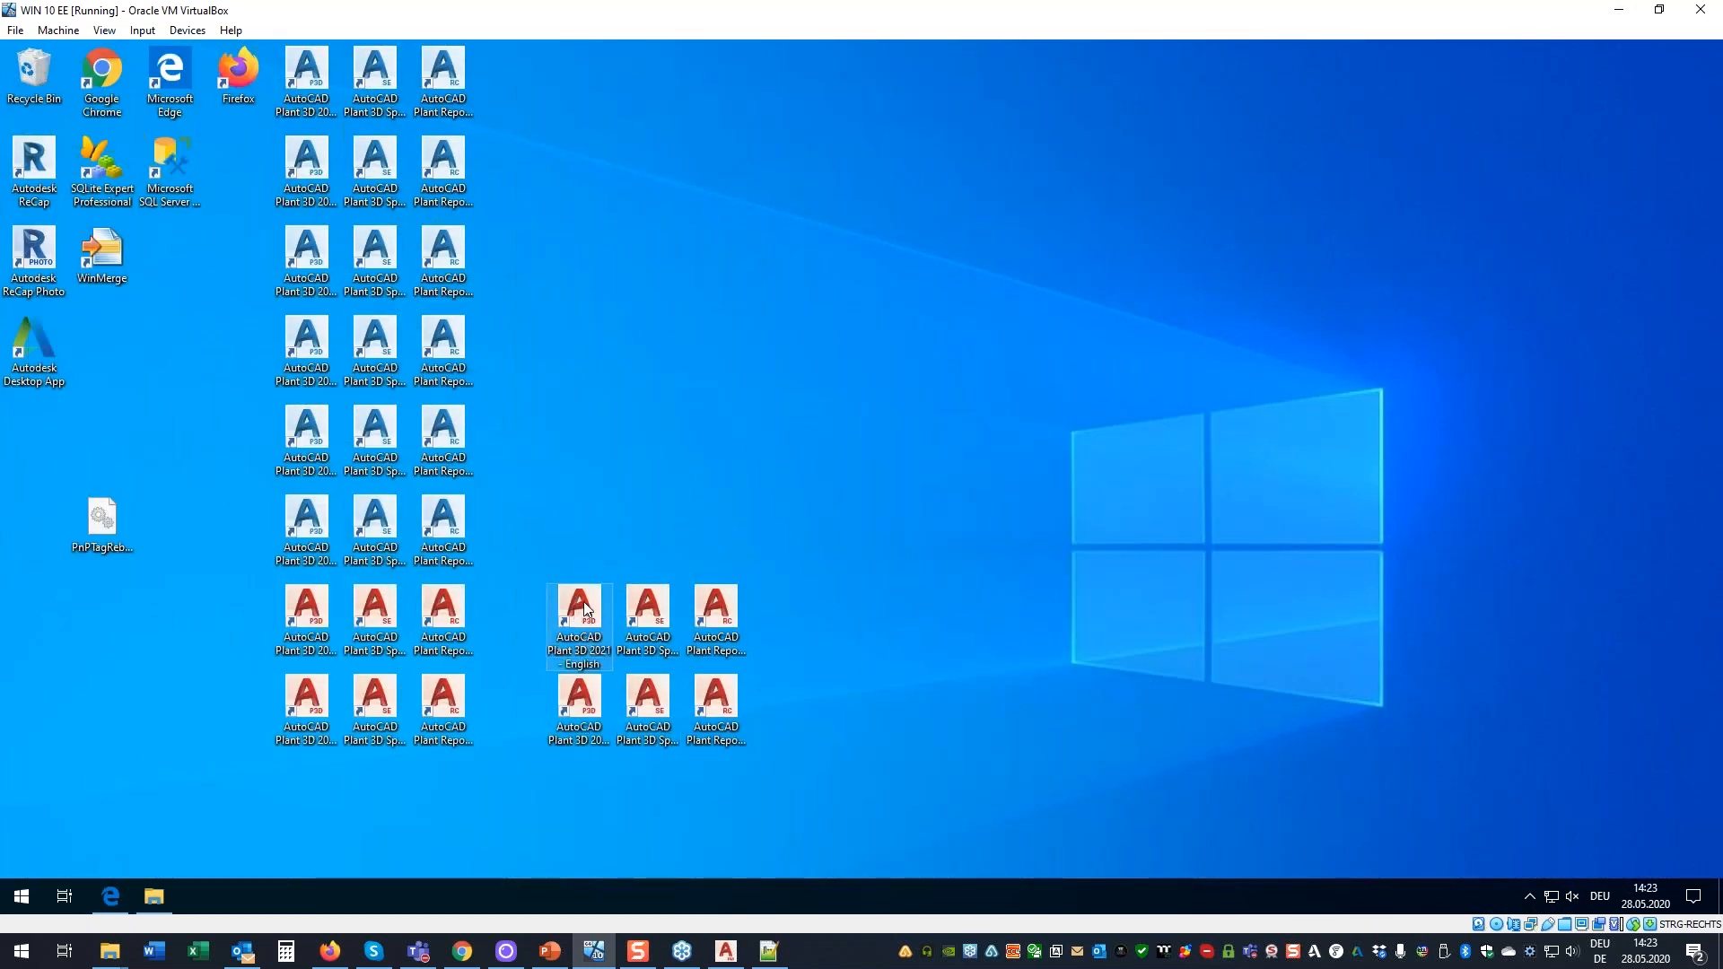
double_click(585, 609)
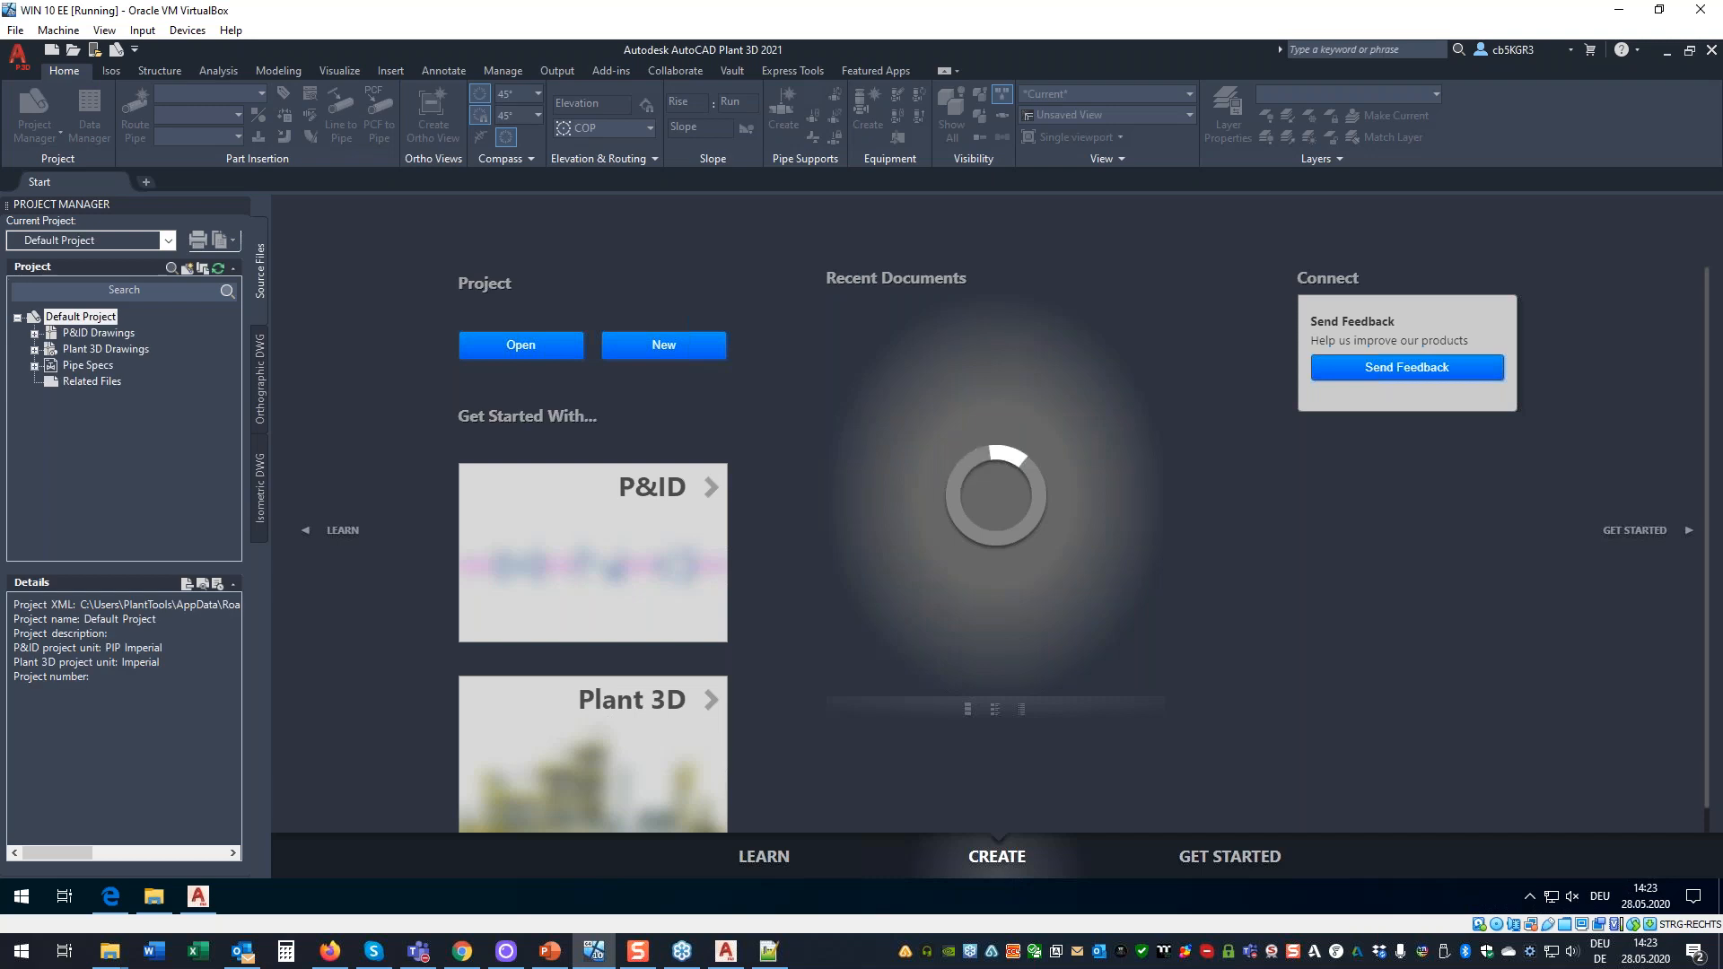
Open the Keynotes 2020 collaboration project from INT_BIM360_Plant_Projekt of auxalia GmbH (United States).
click(168, 240)
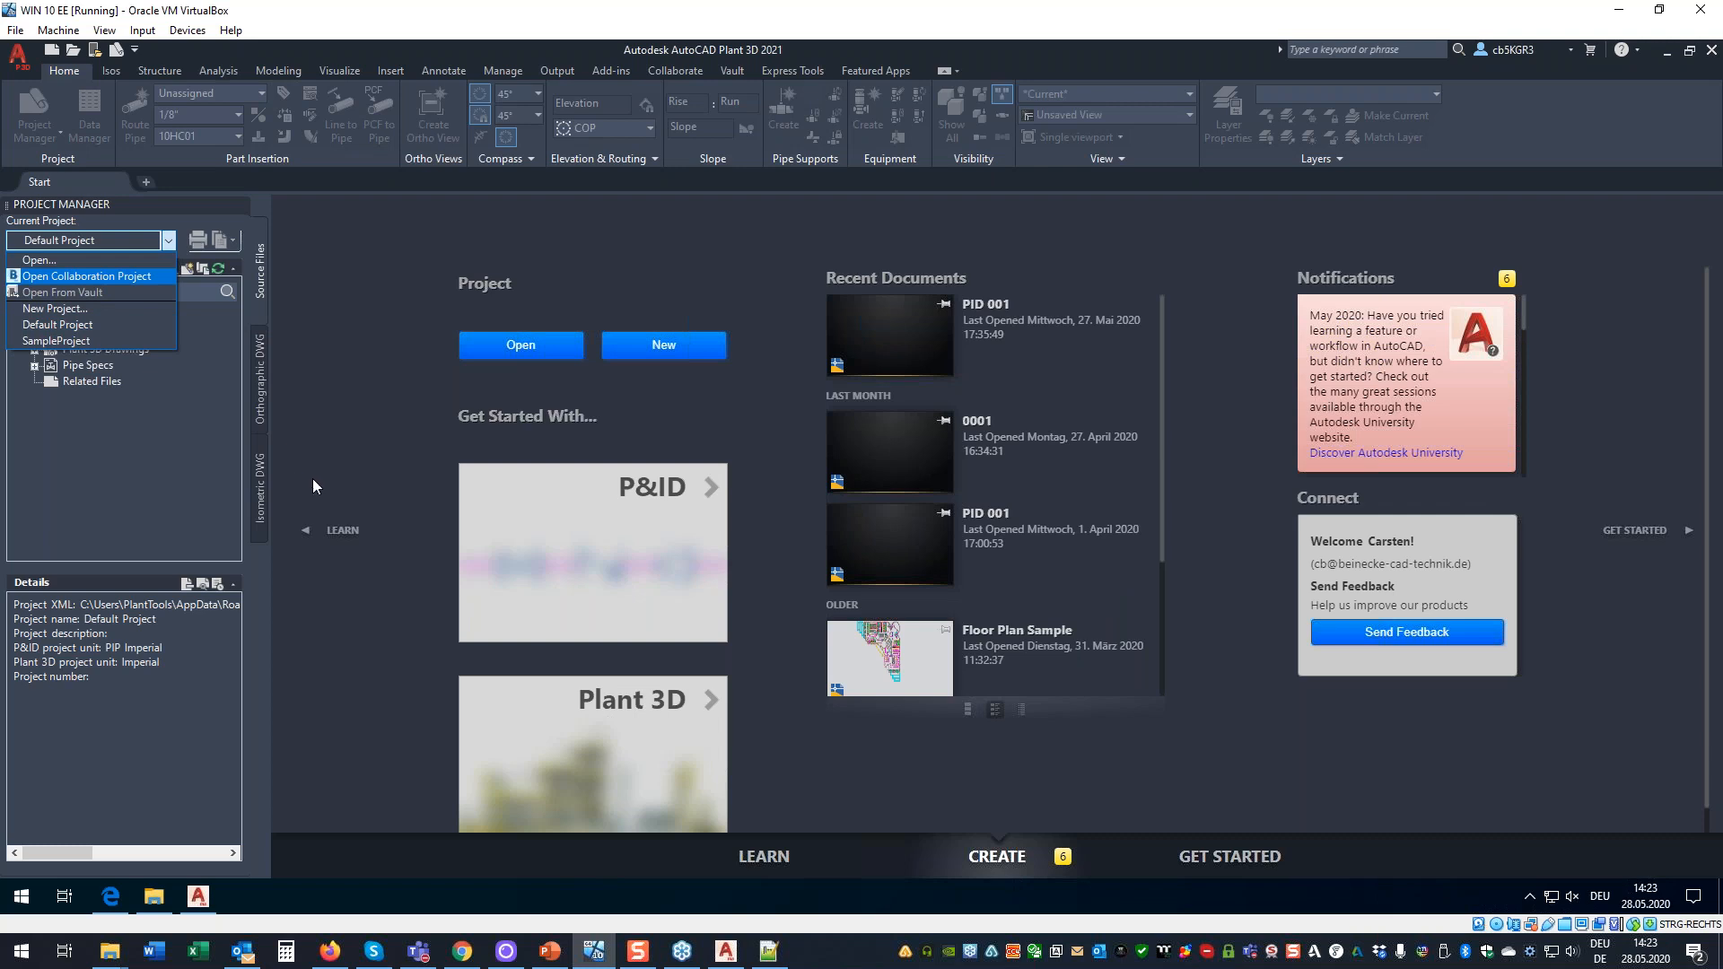
key(Return)
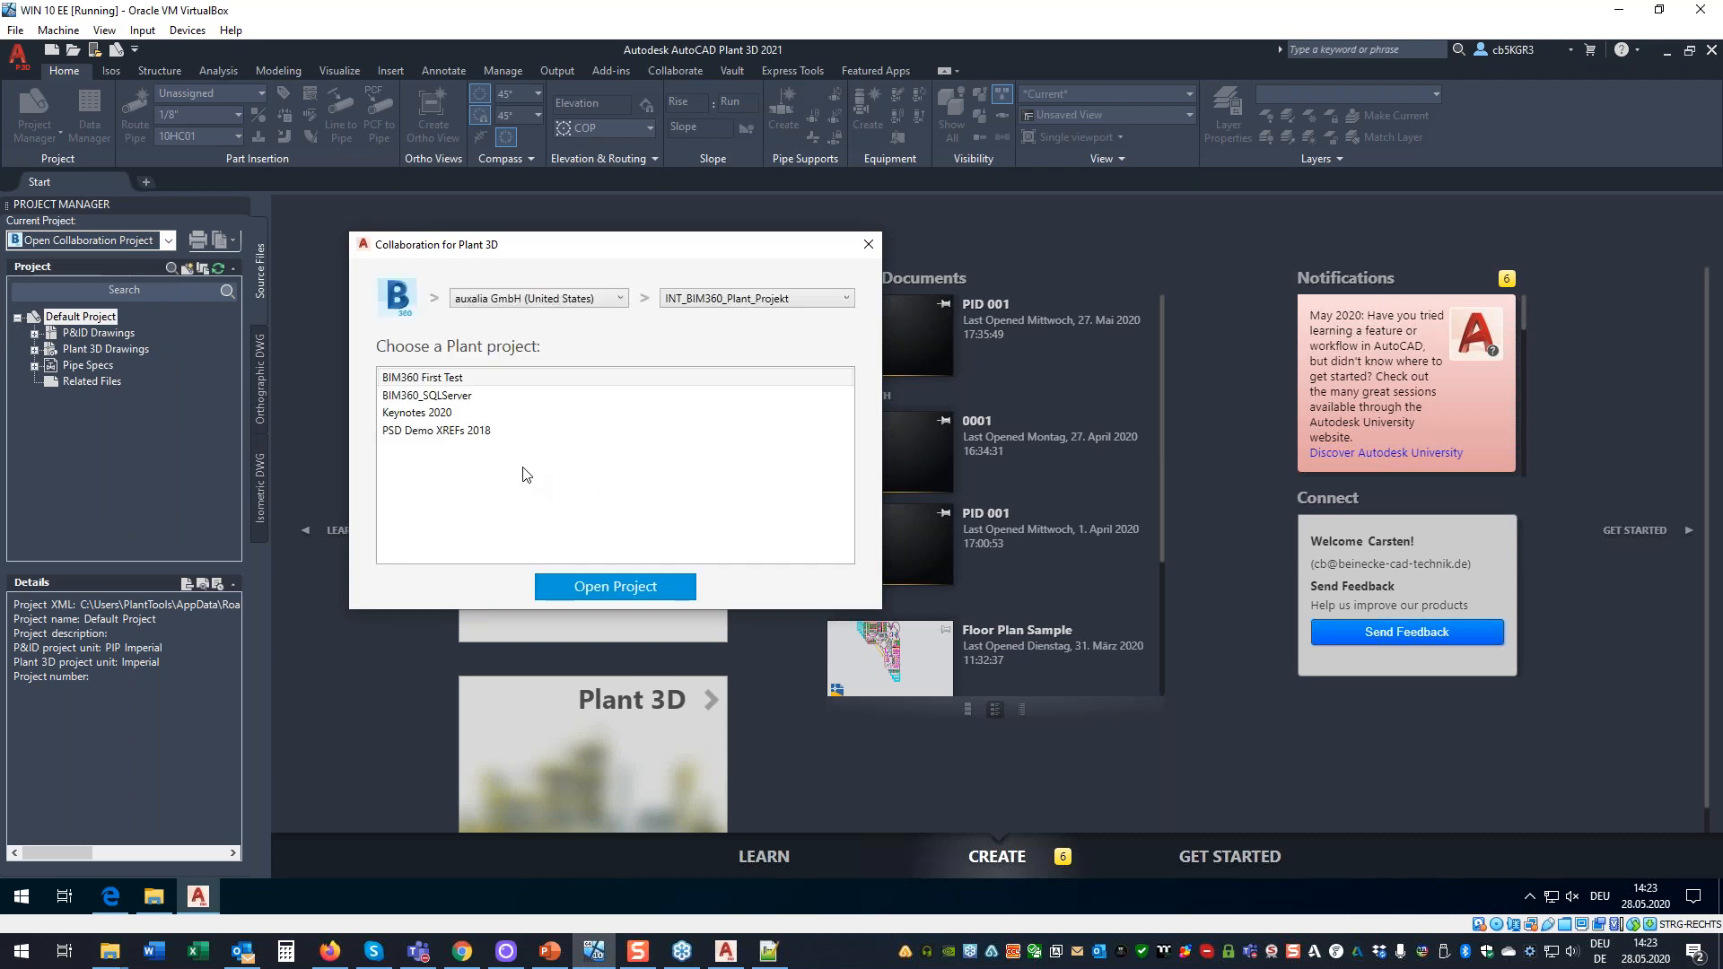
click(420, 414)
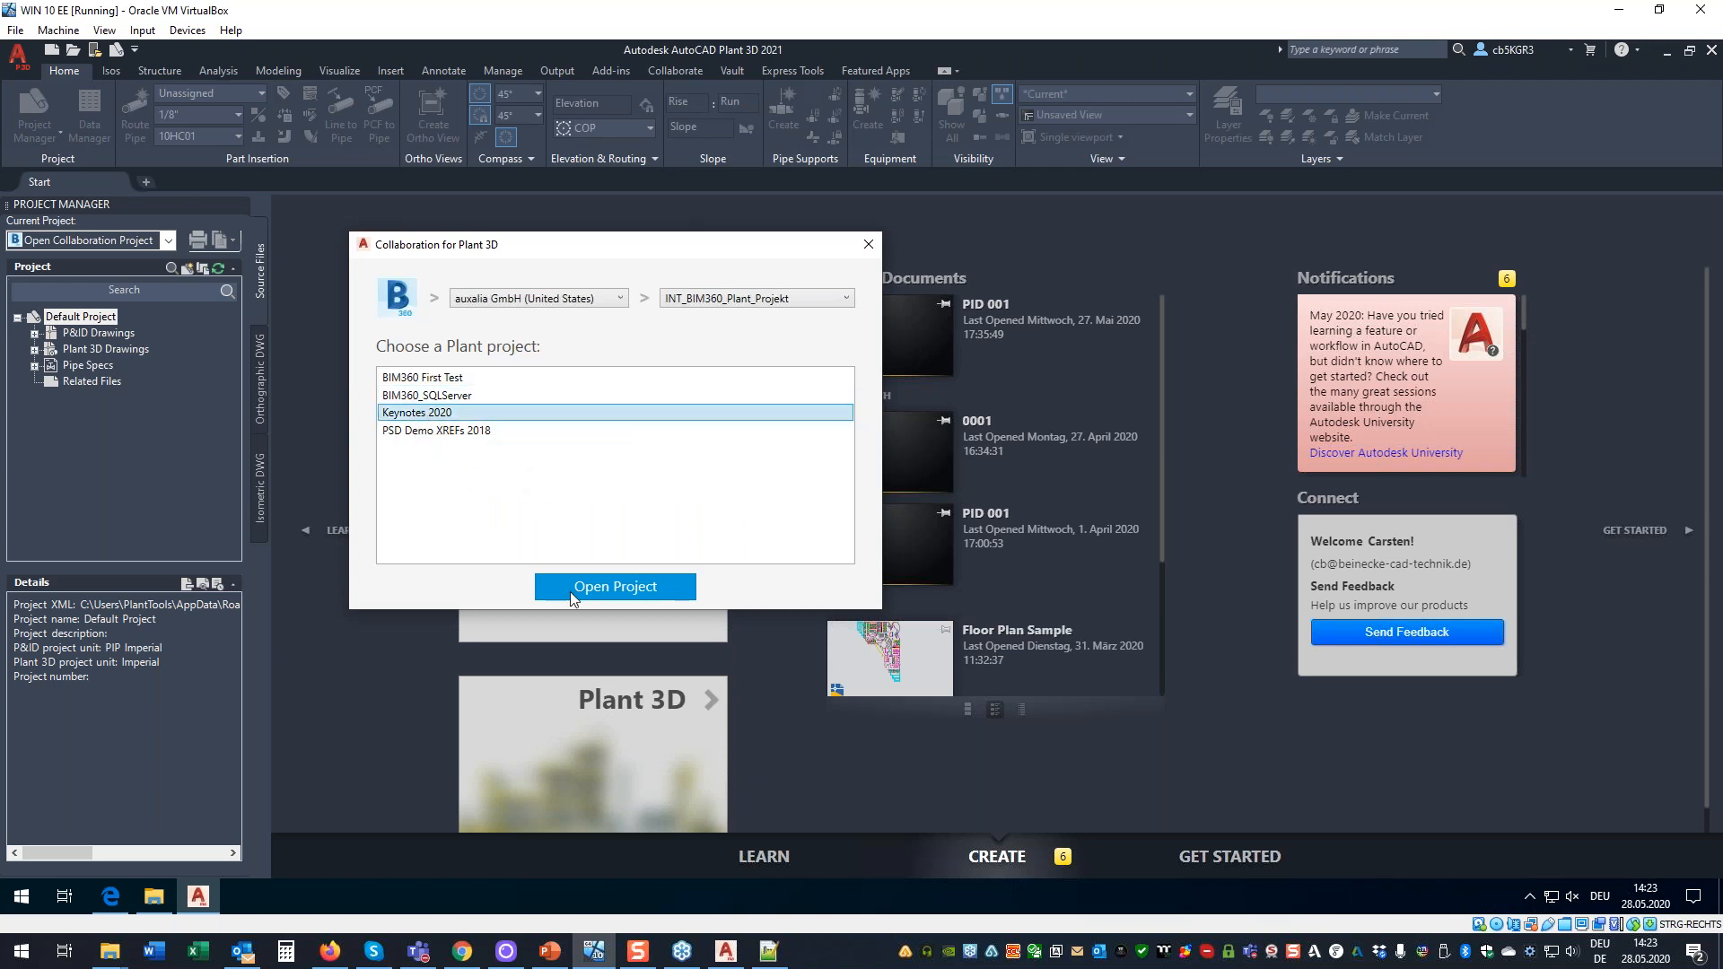
click(574, 590)
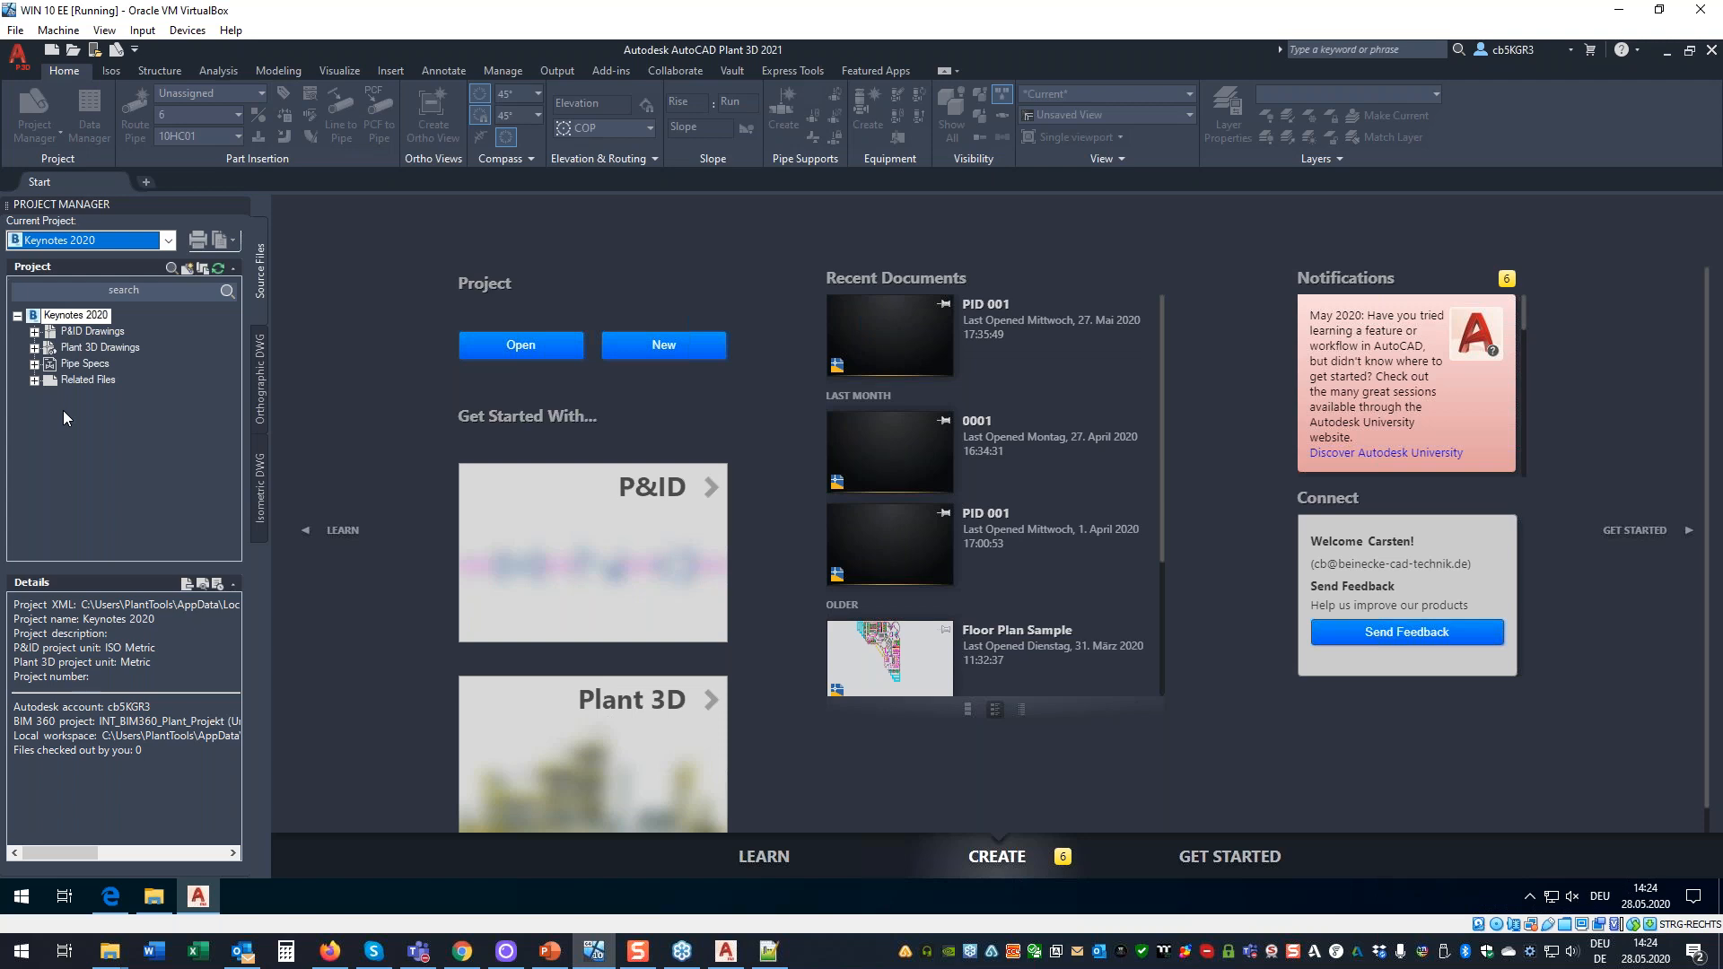
Refresh Keynotes 2020 from the shared collaboration project.
right_click(78, 320)
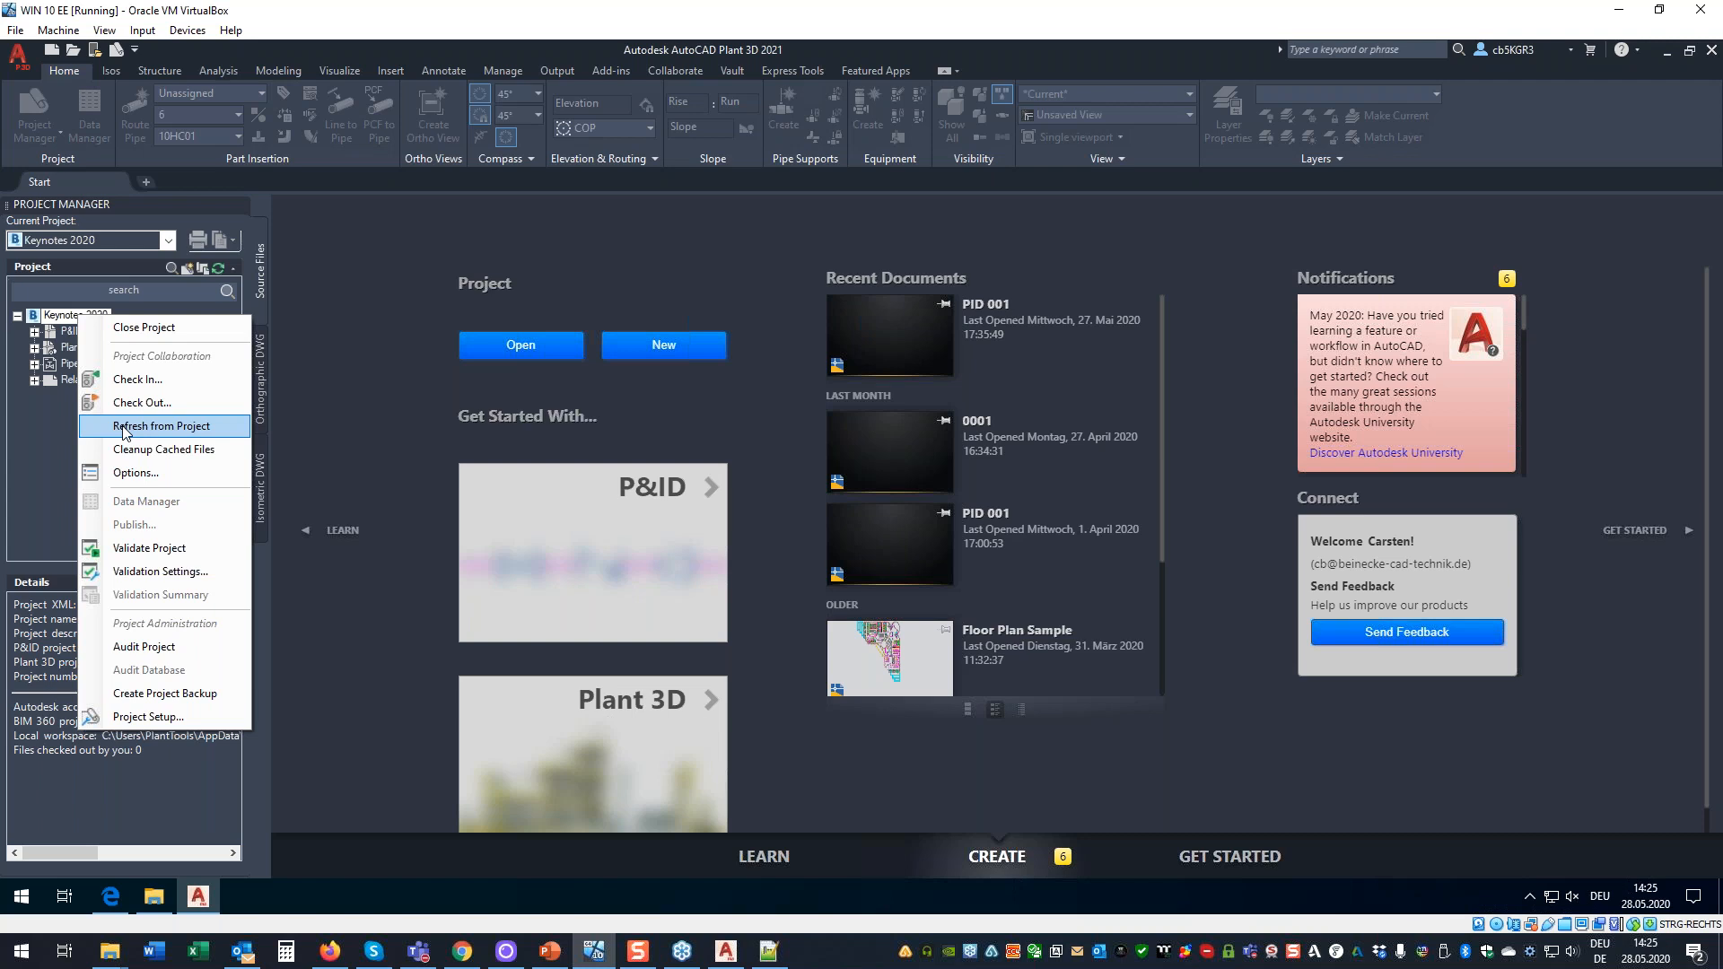
click(44, 426)
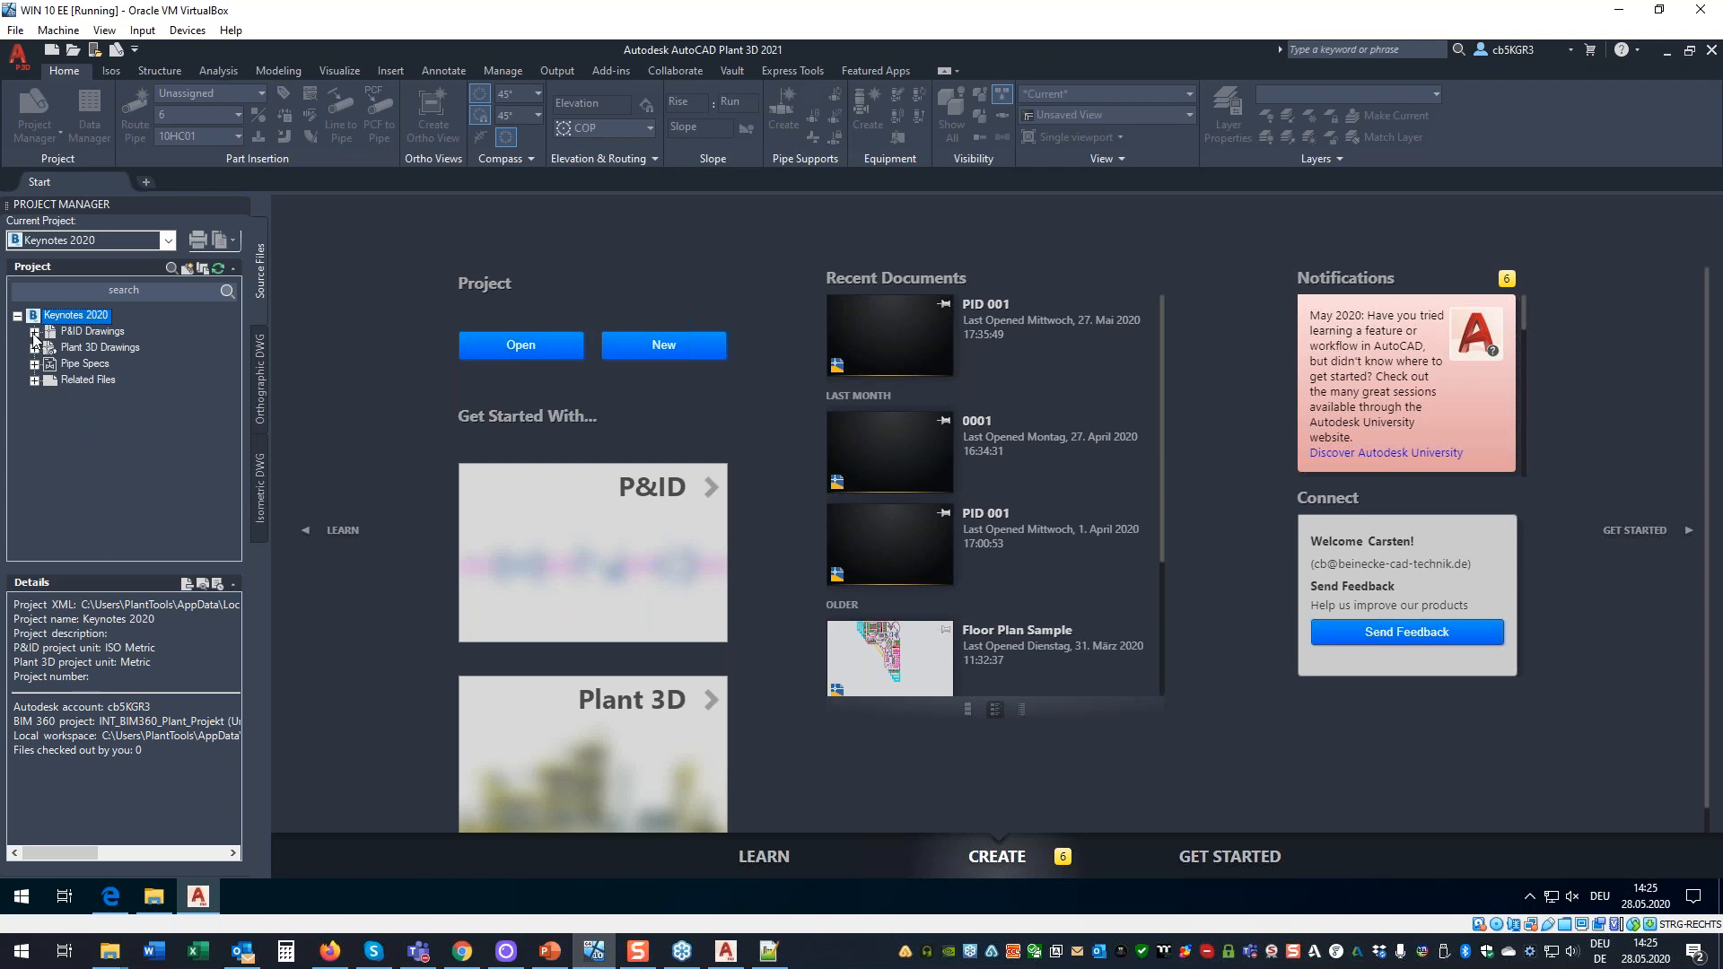
click(1712, 287)
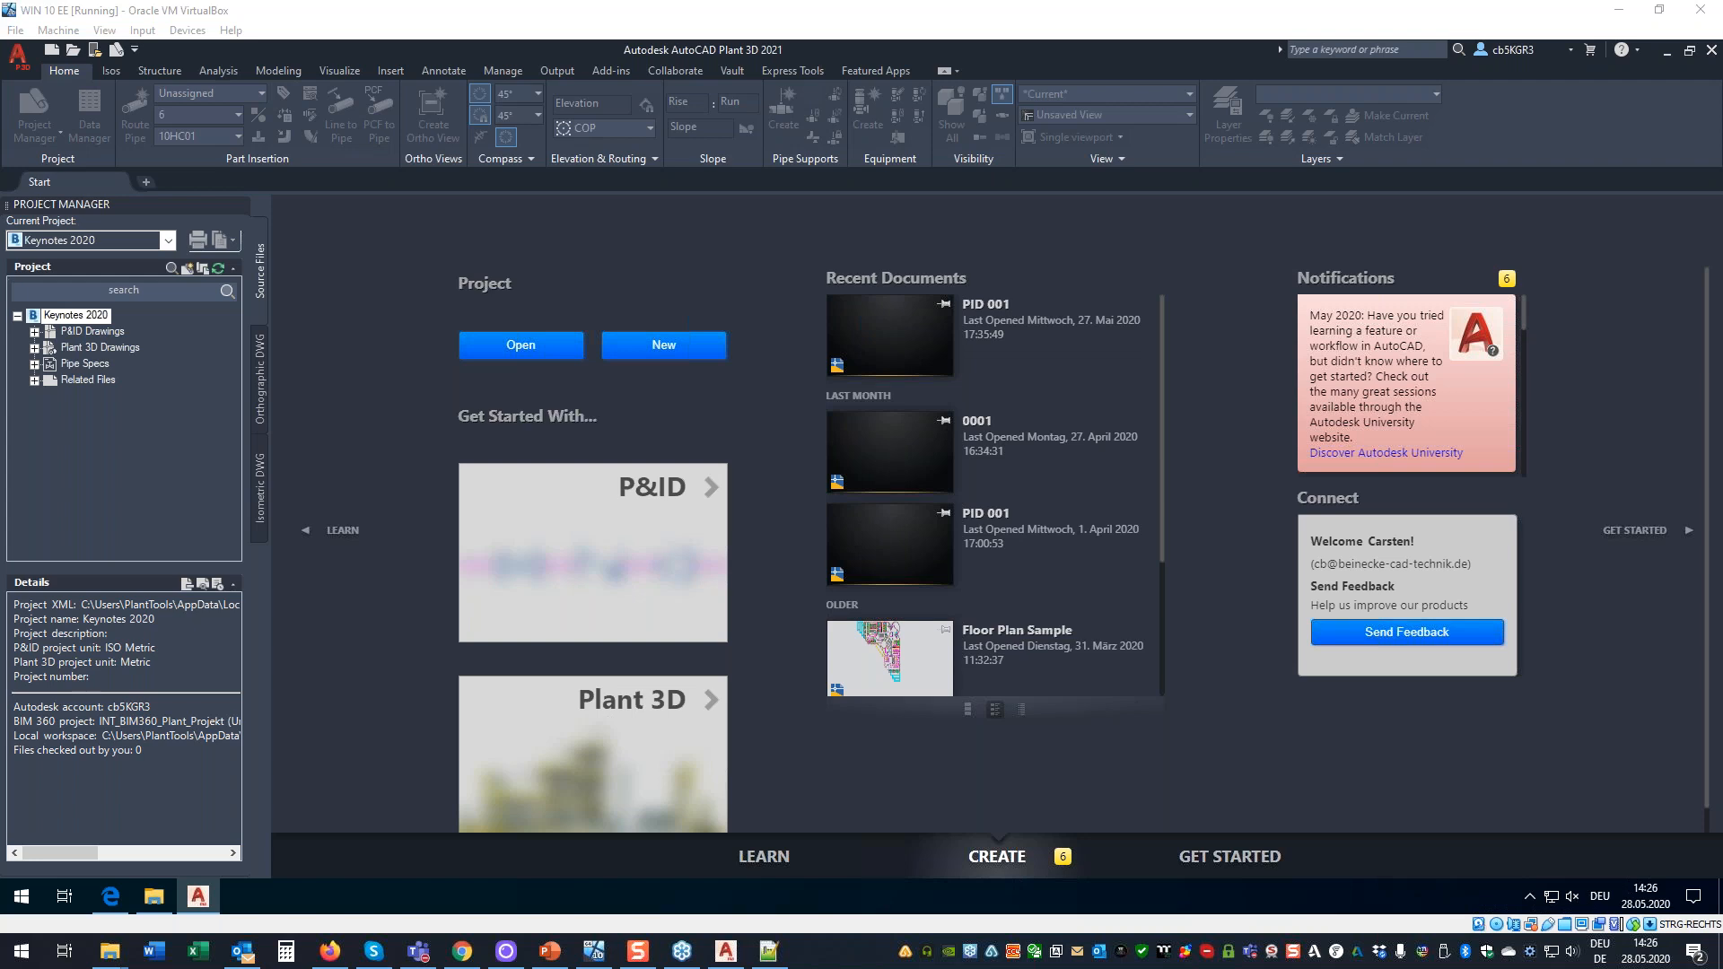
right_click(88, 319)
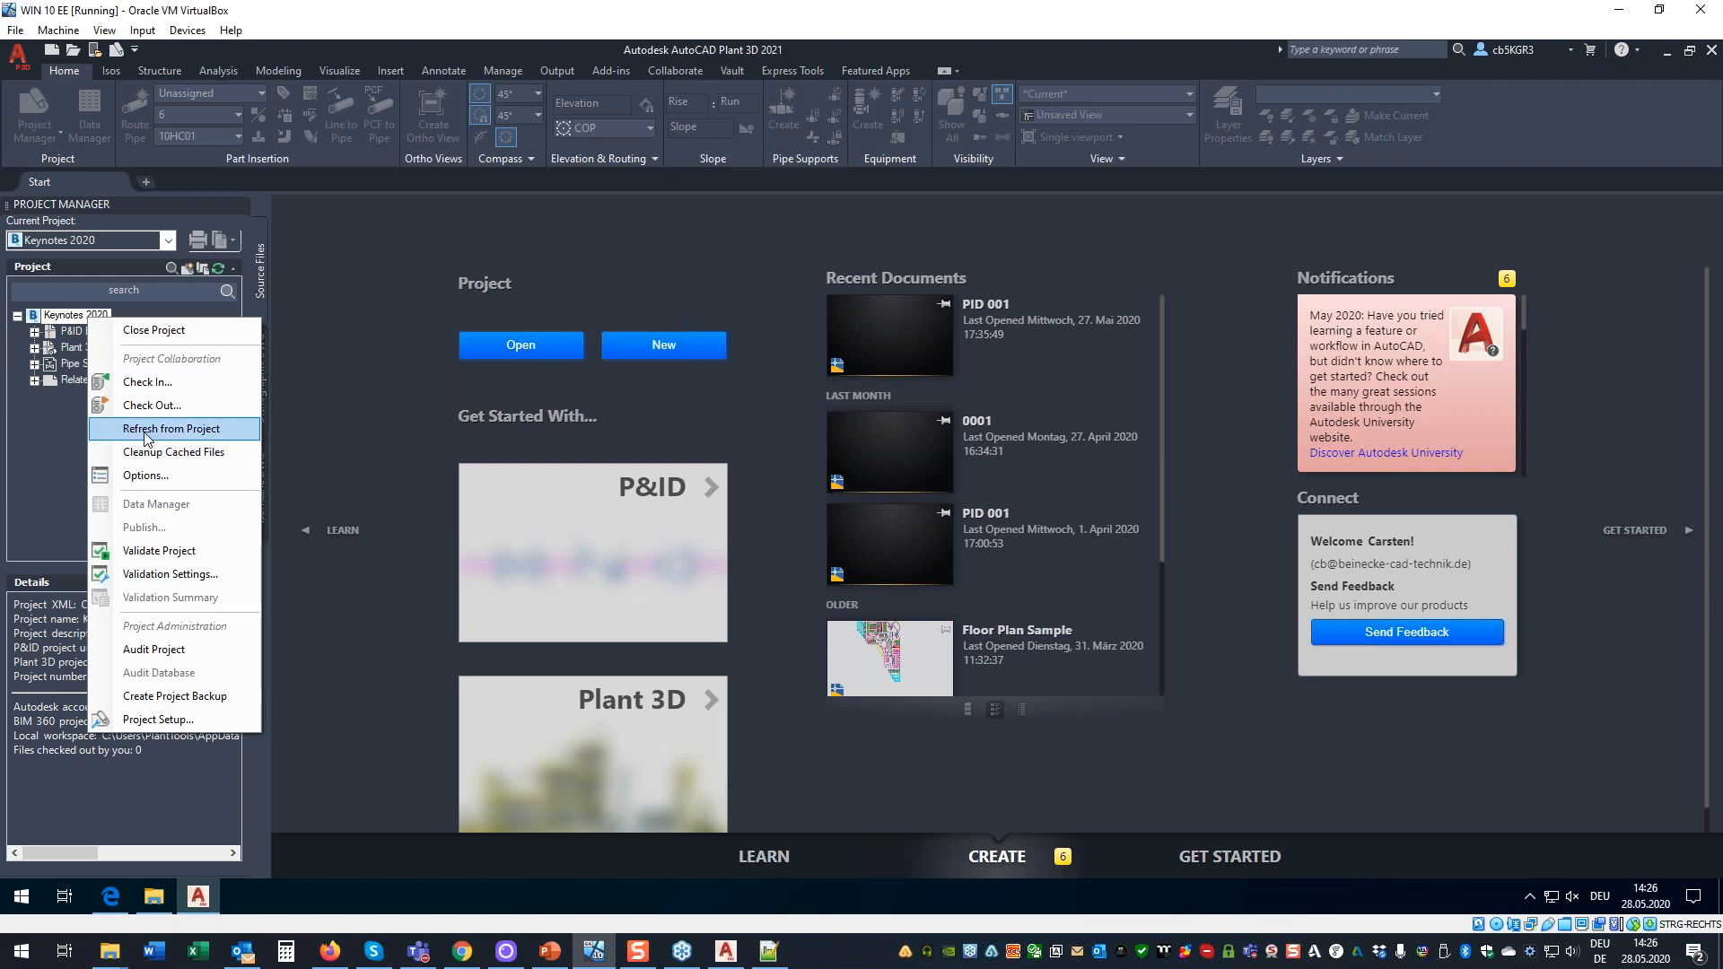
click(147, 430)
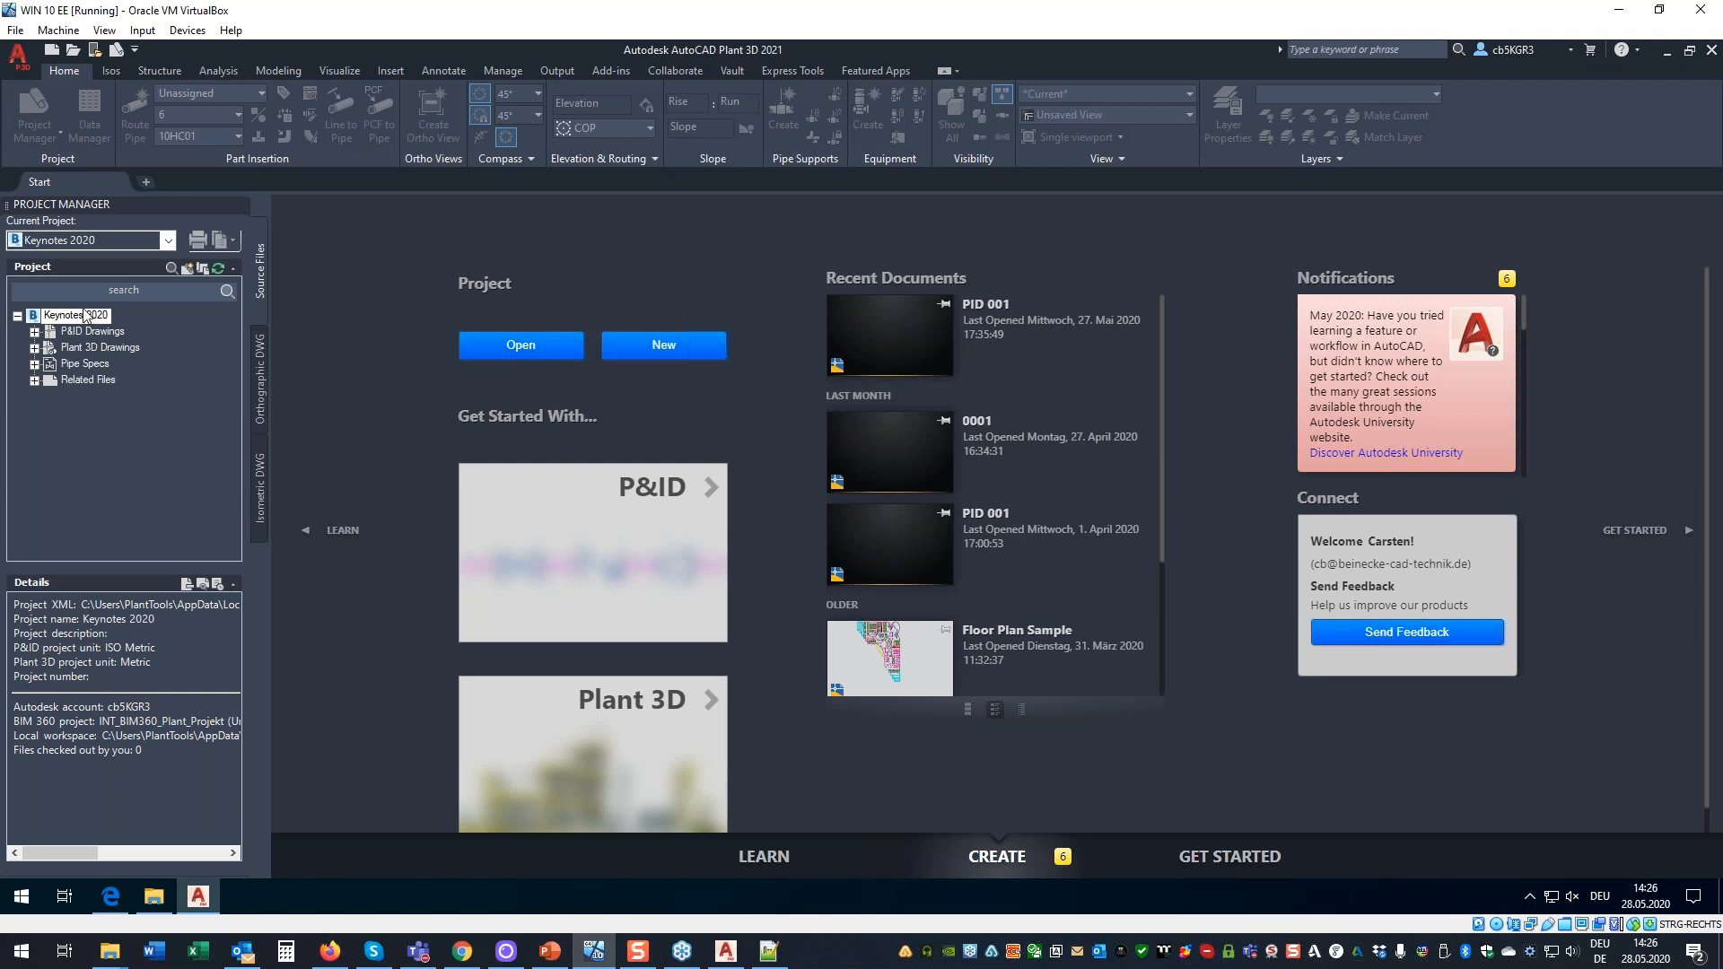
click(168, 240)
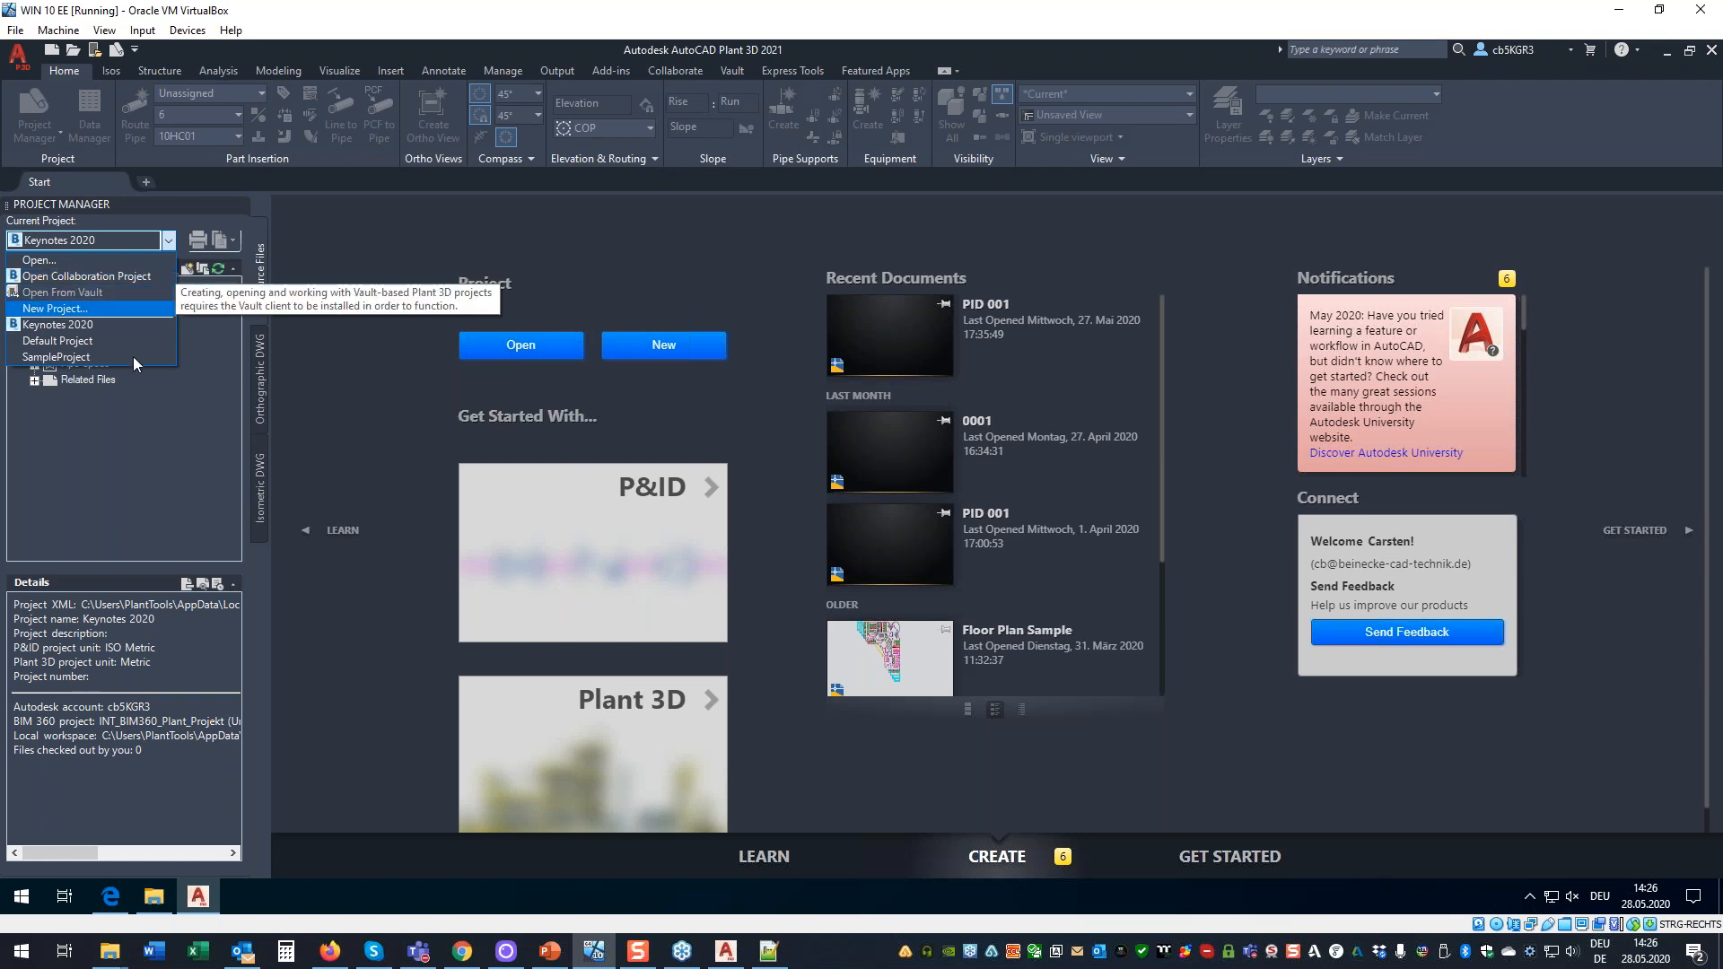
click(143, 477)
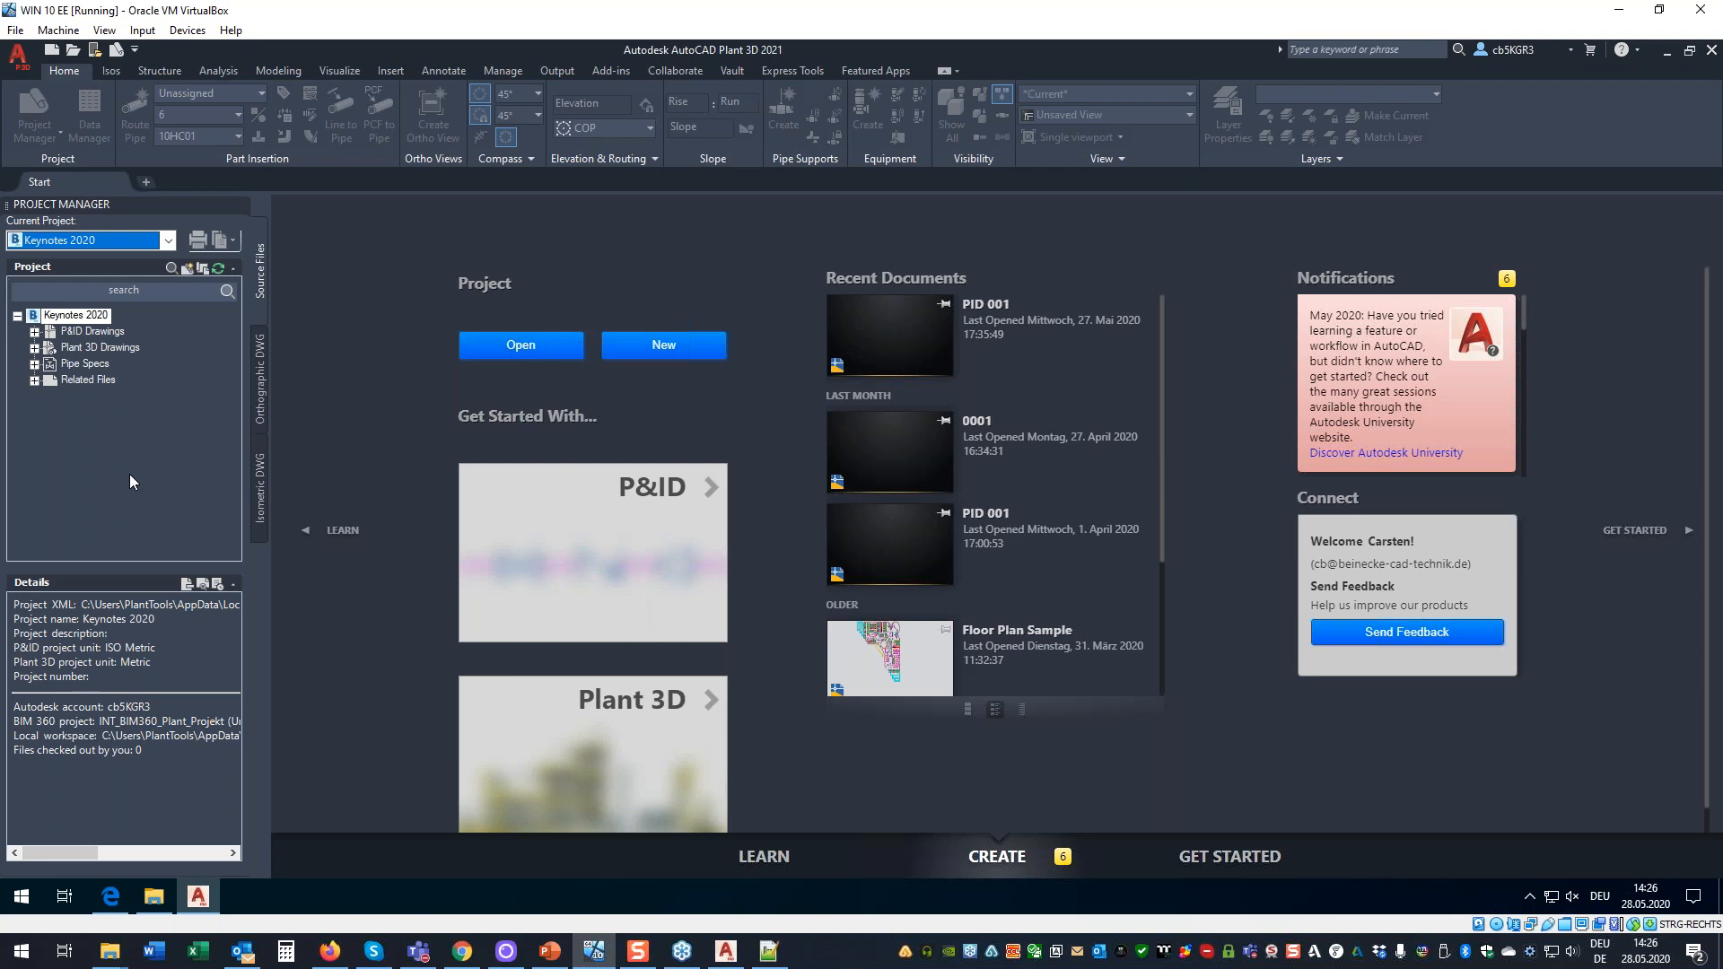
right_click(73, 316)
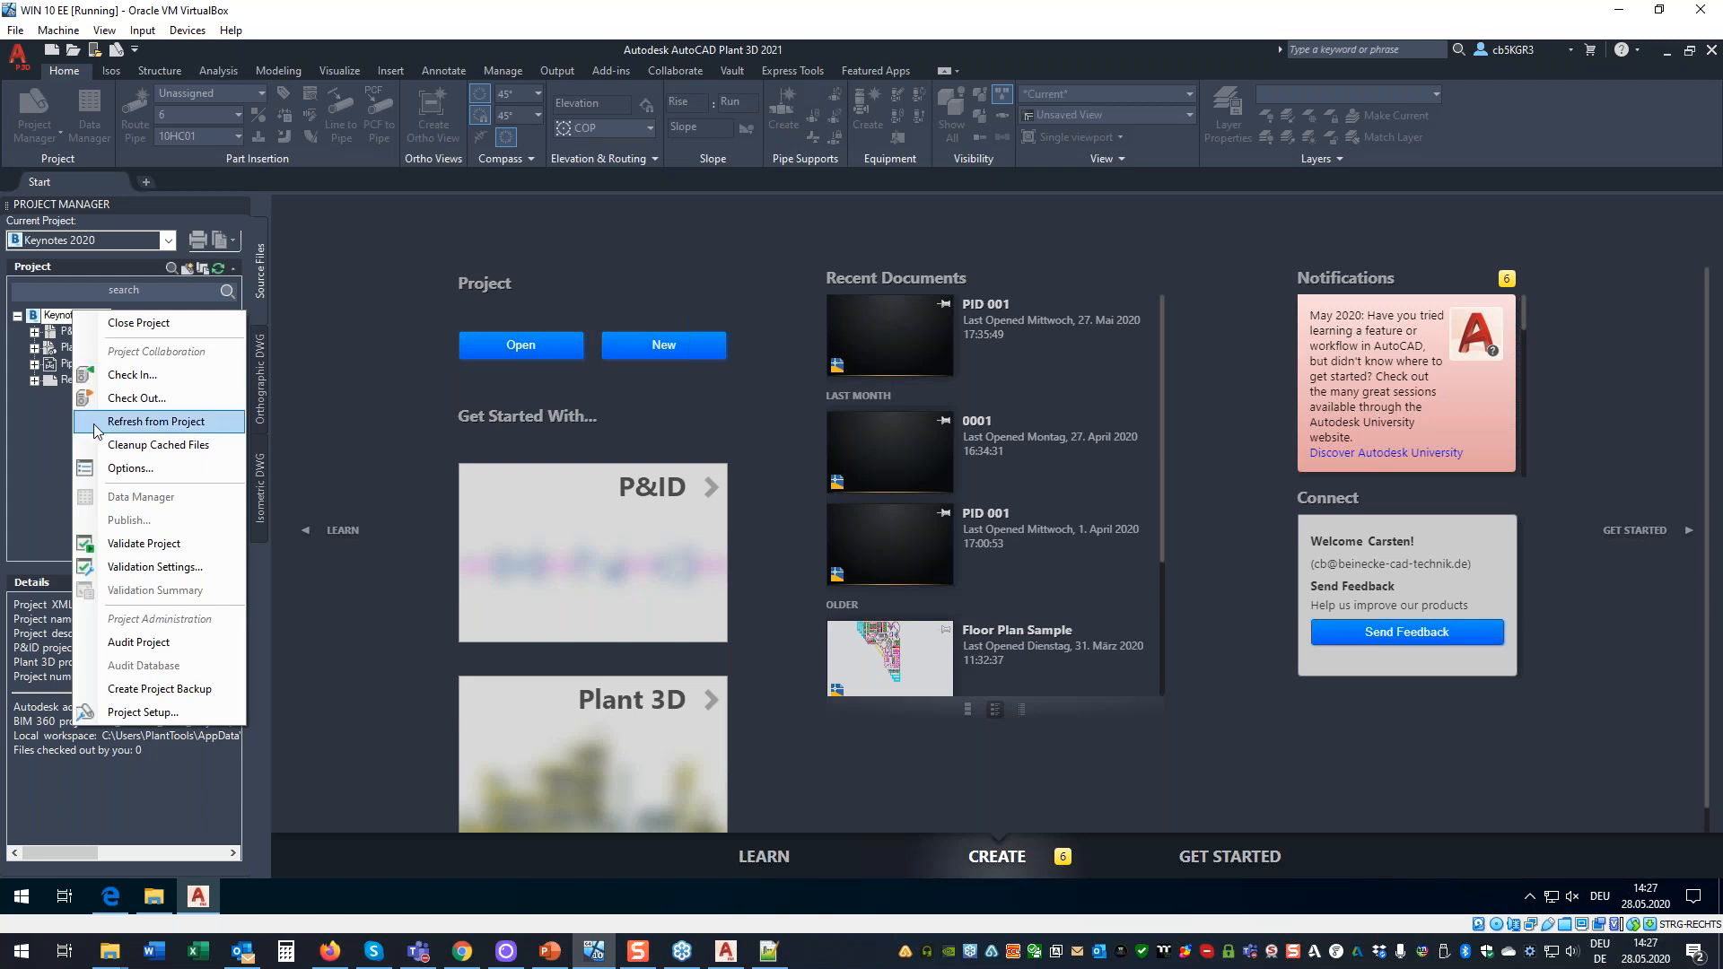
click(47, 423)
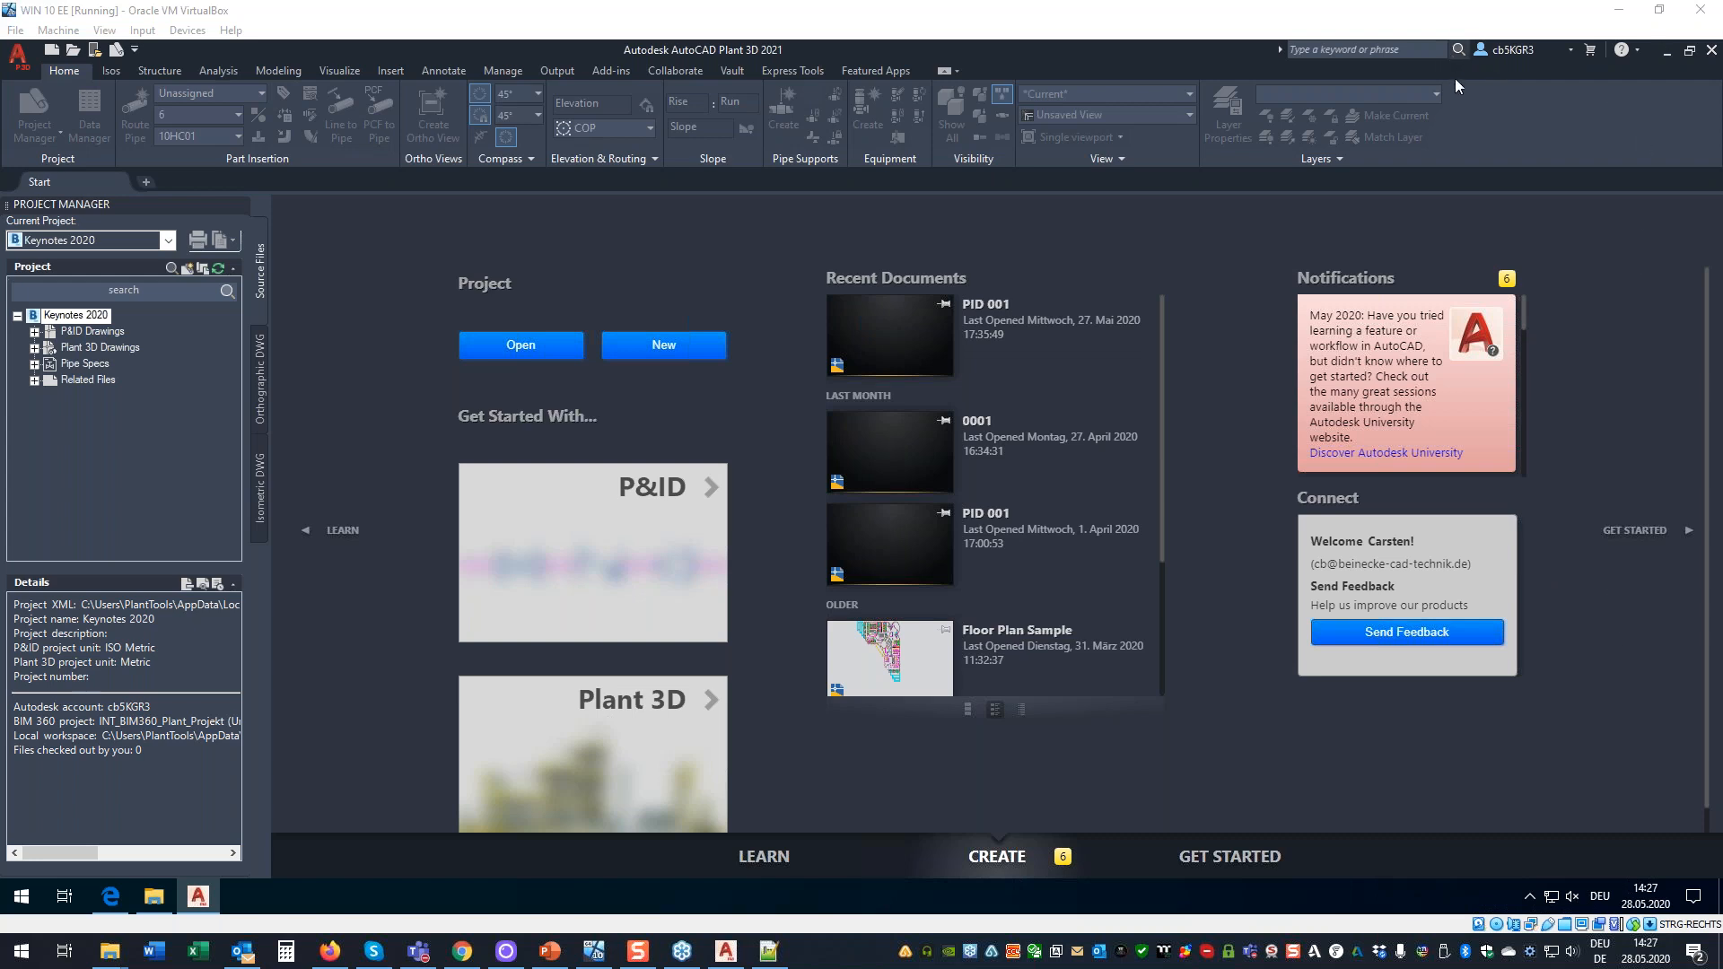
Expand the P&ID Drawings and Plant 3D Drawings folders, and check out and open drawing 3D 100.
click(34, 332)
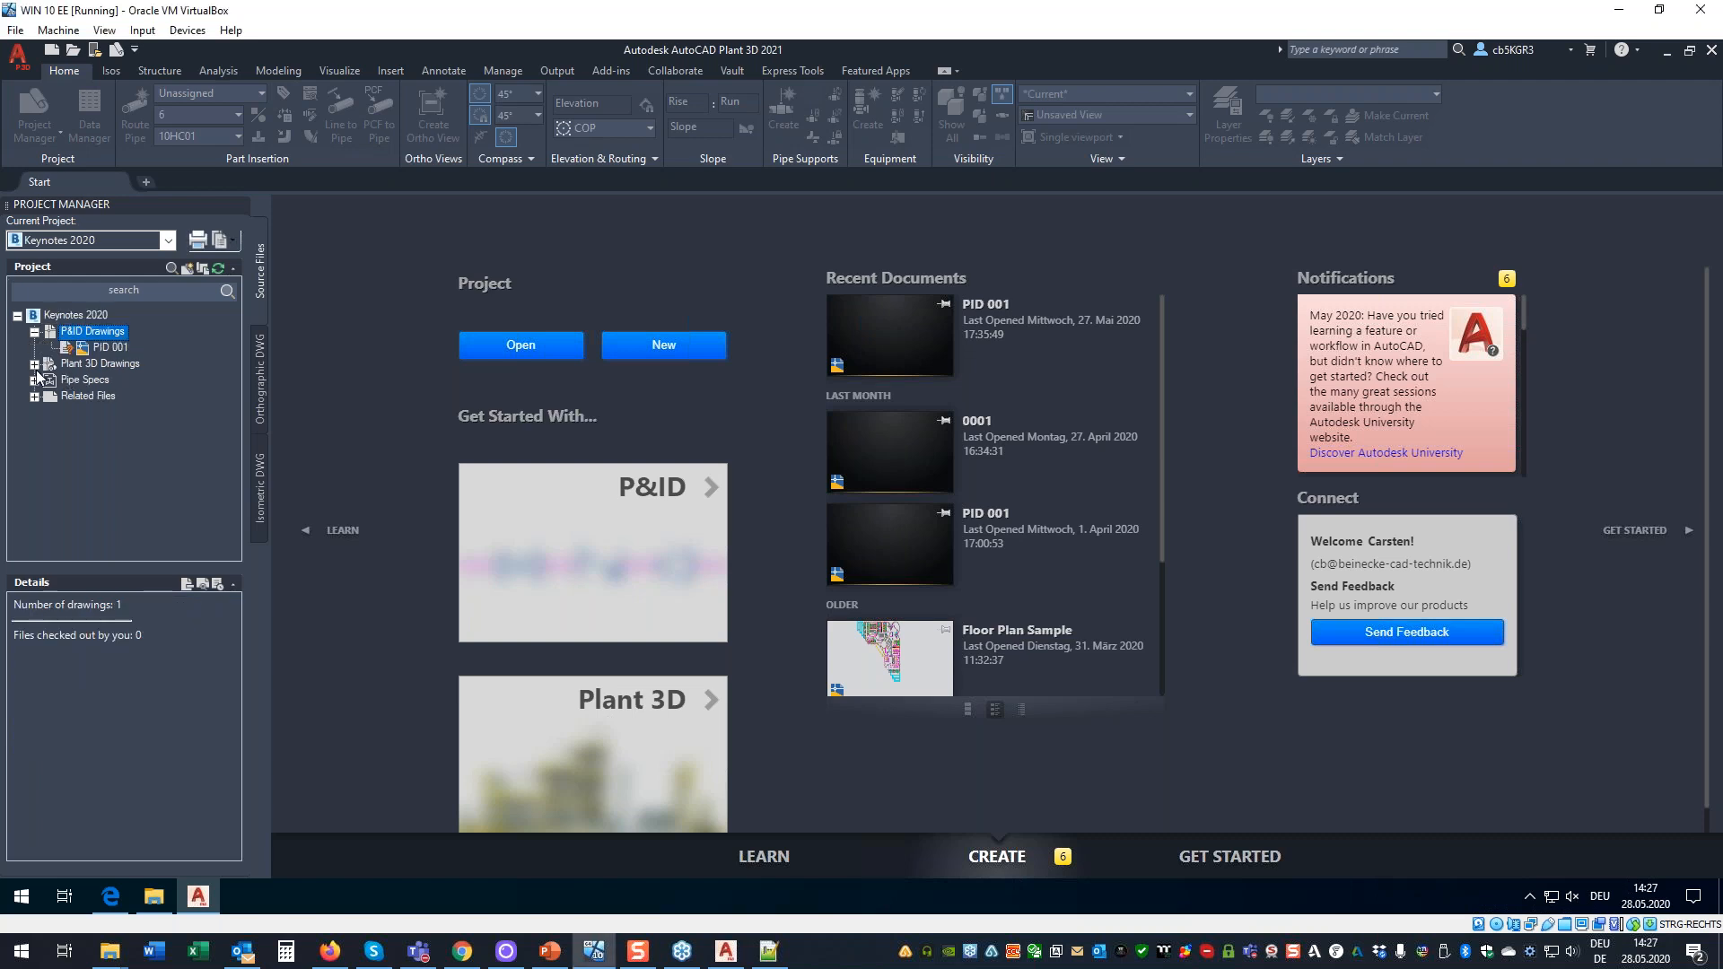
click(34, 364)
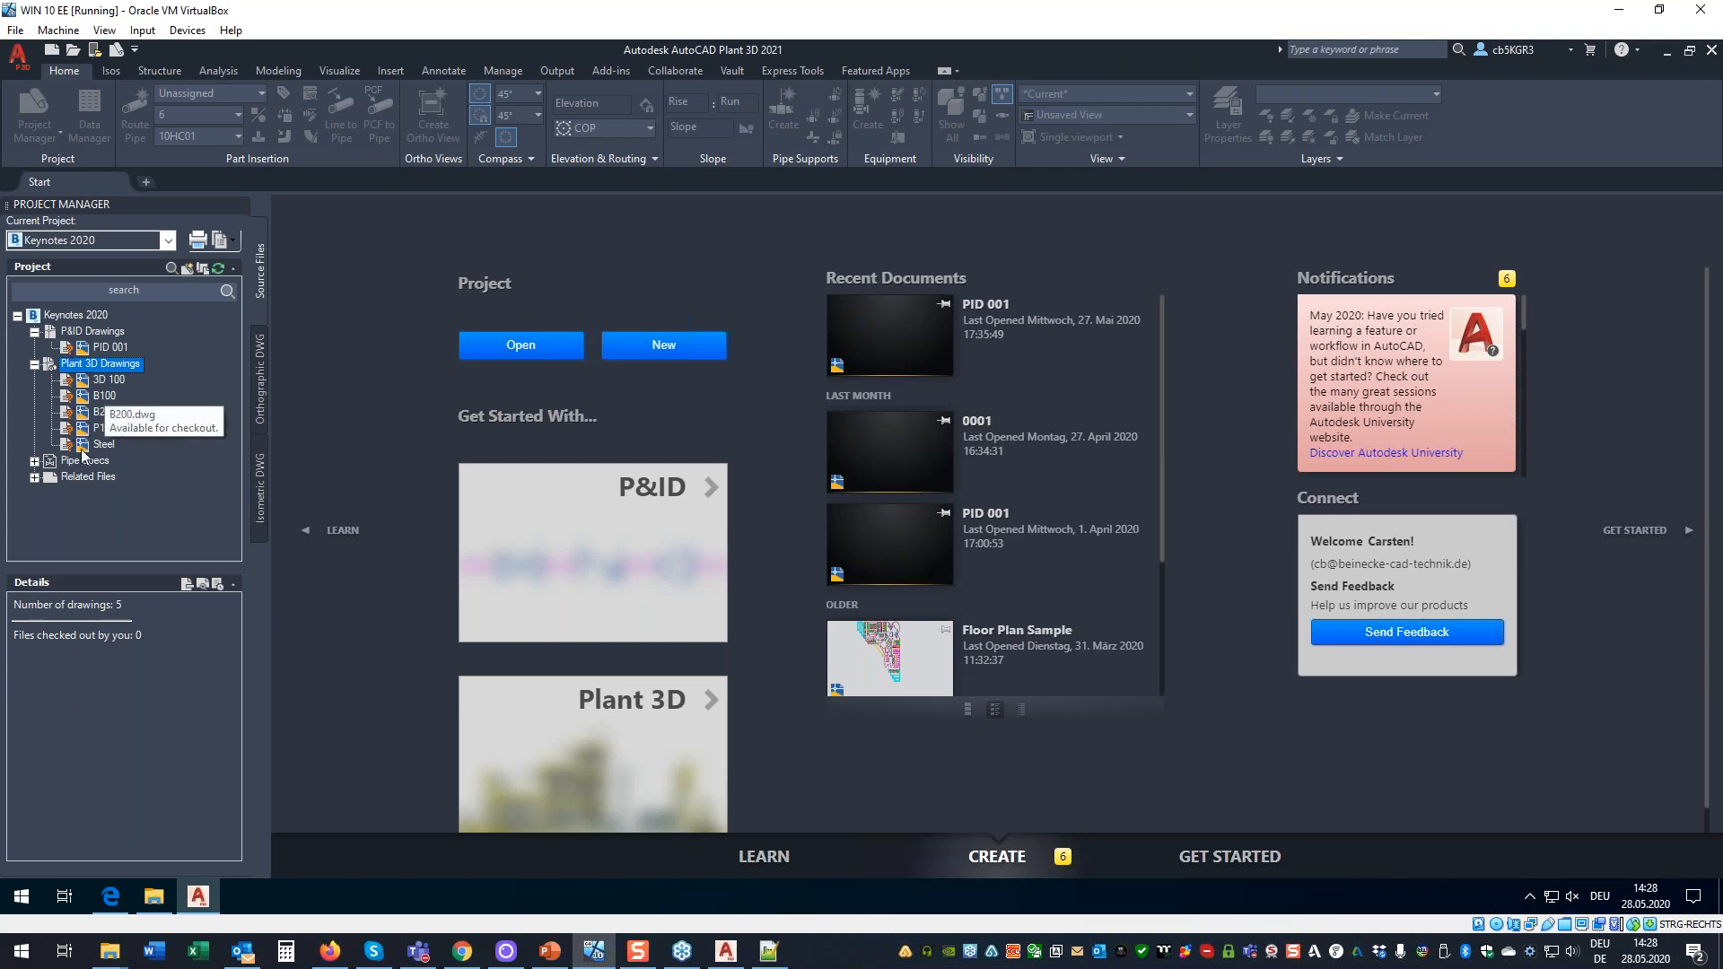
click(84, 384)
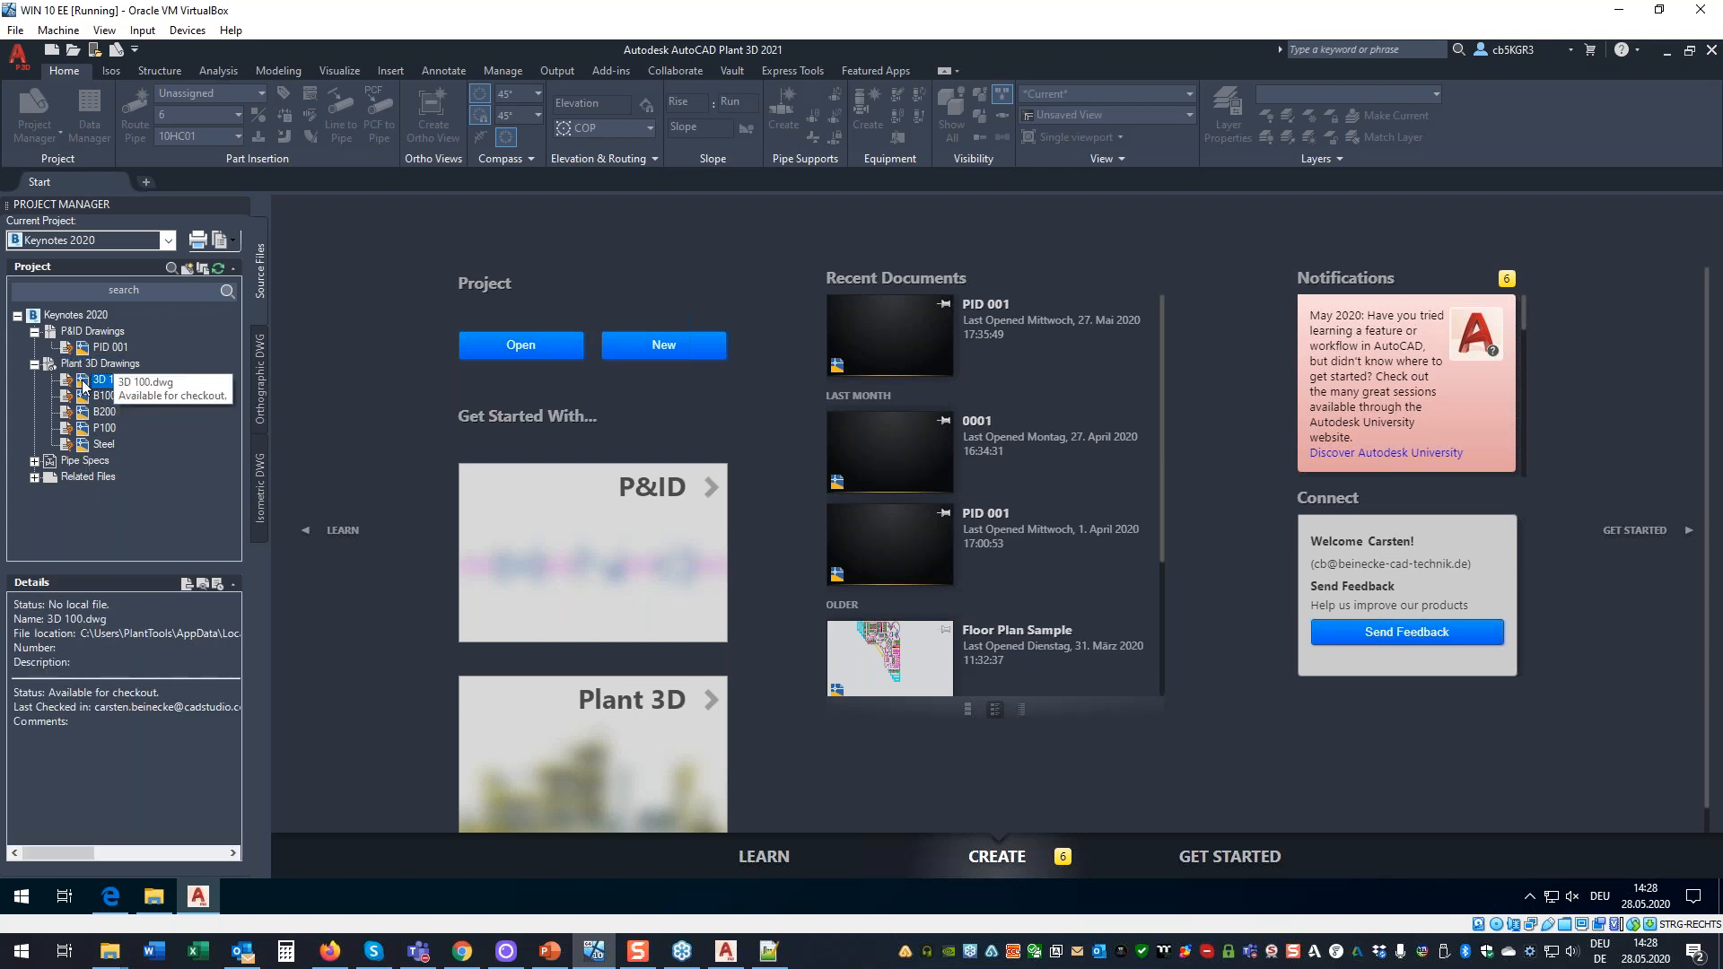
double_click(84, 384)
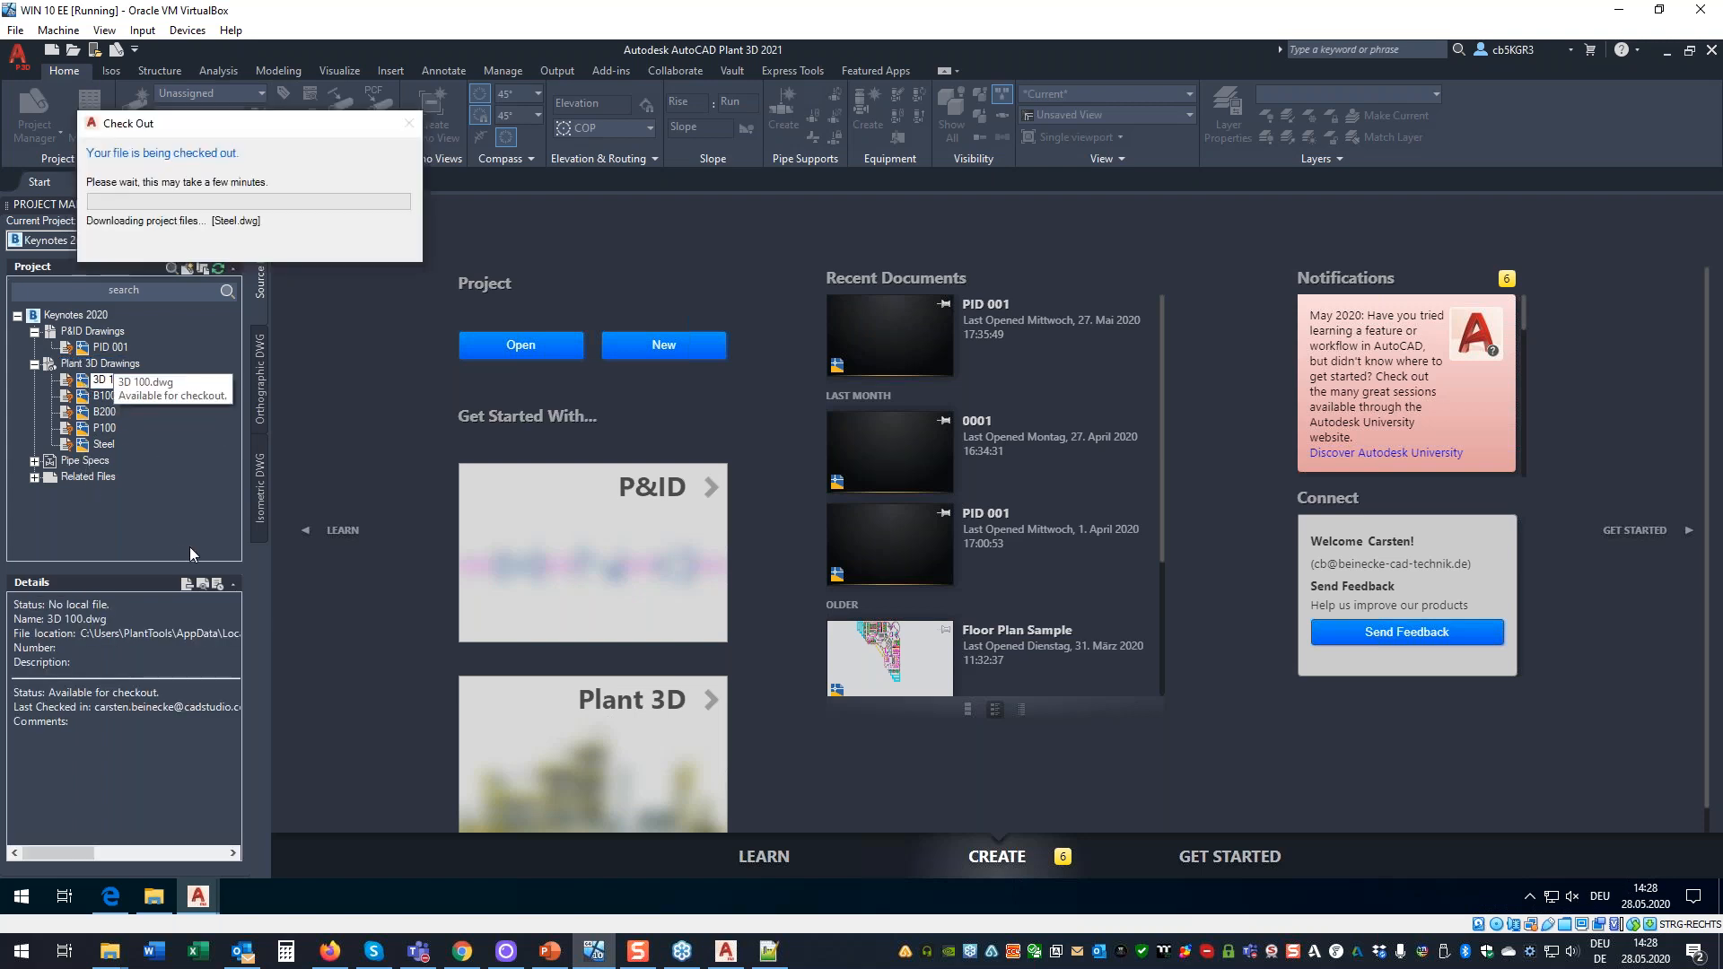
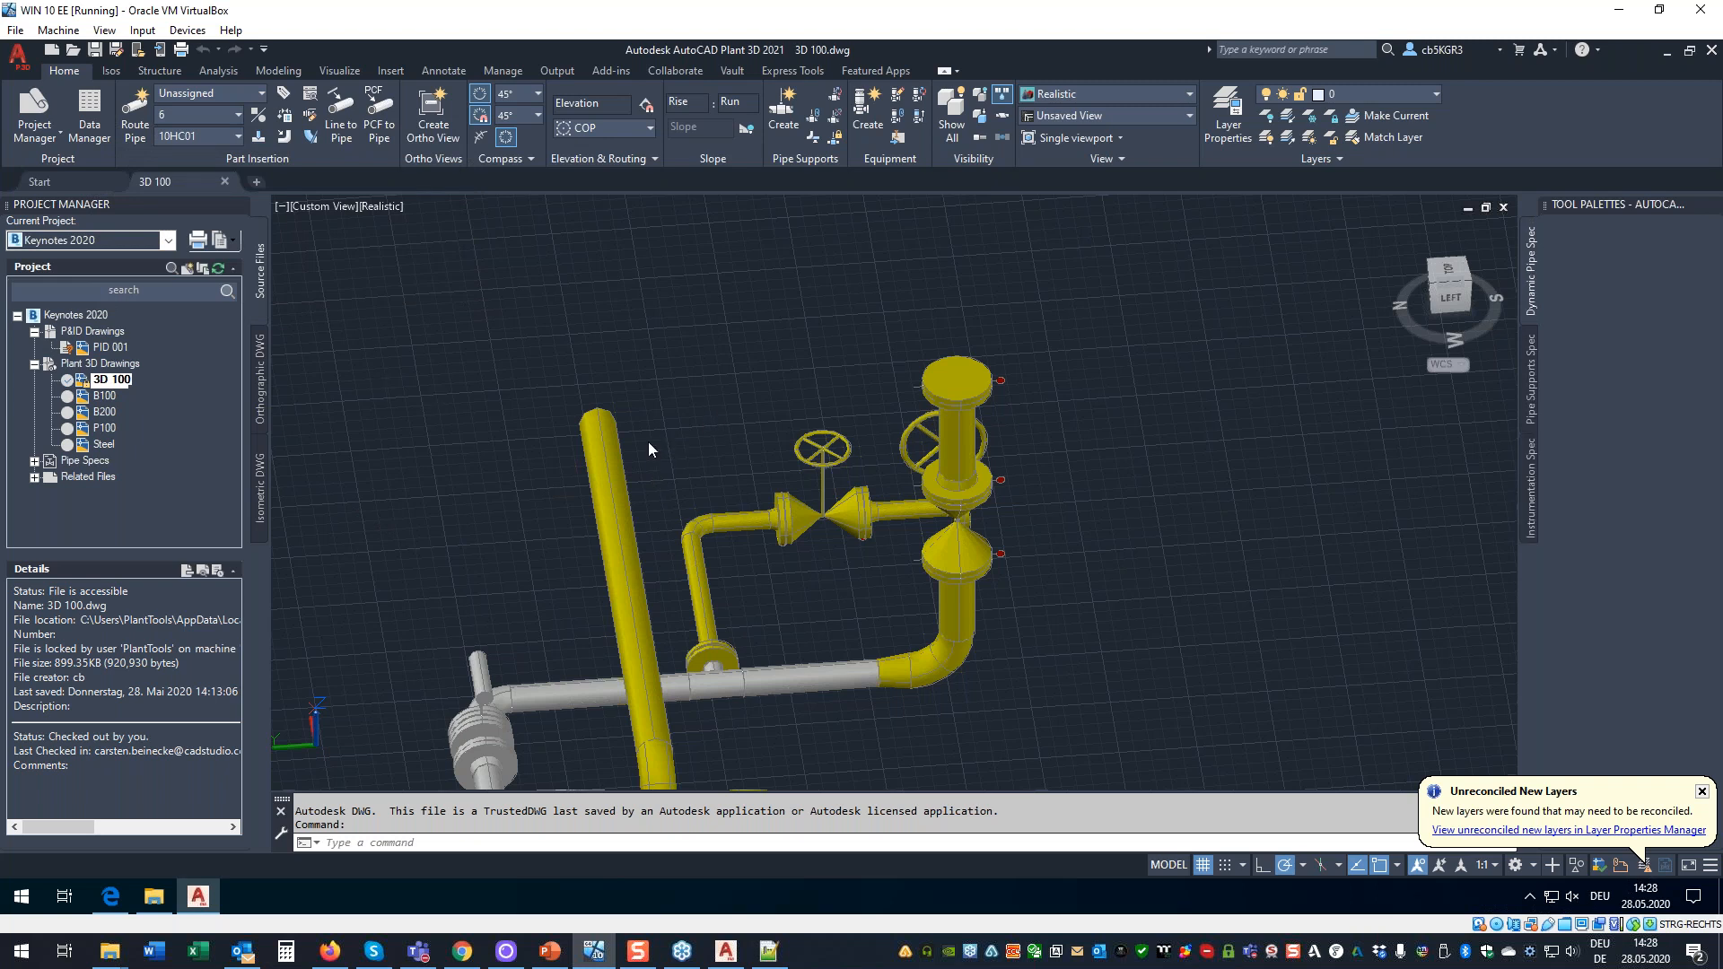
Insert the 15 to 500 shut-off globe valve PN 10 from spec 10HC01 at the upper open end of the upright yellow pipe.
click(691, 381)
scroll(706, 261, down, 3)
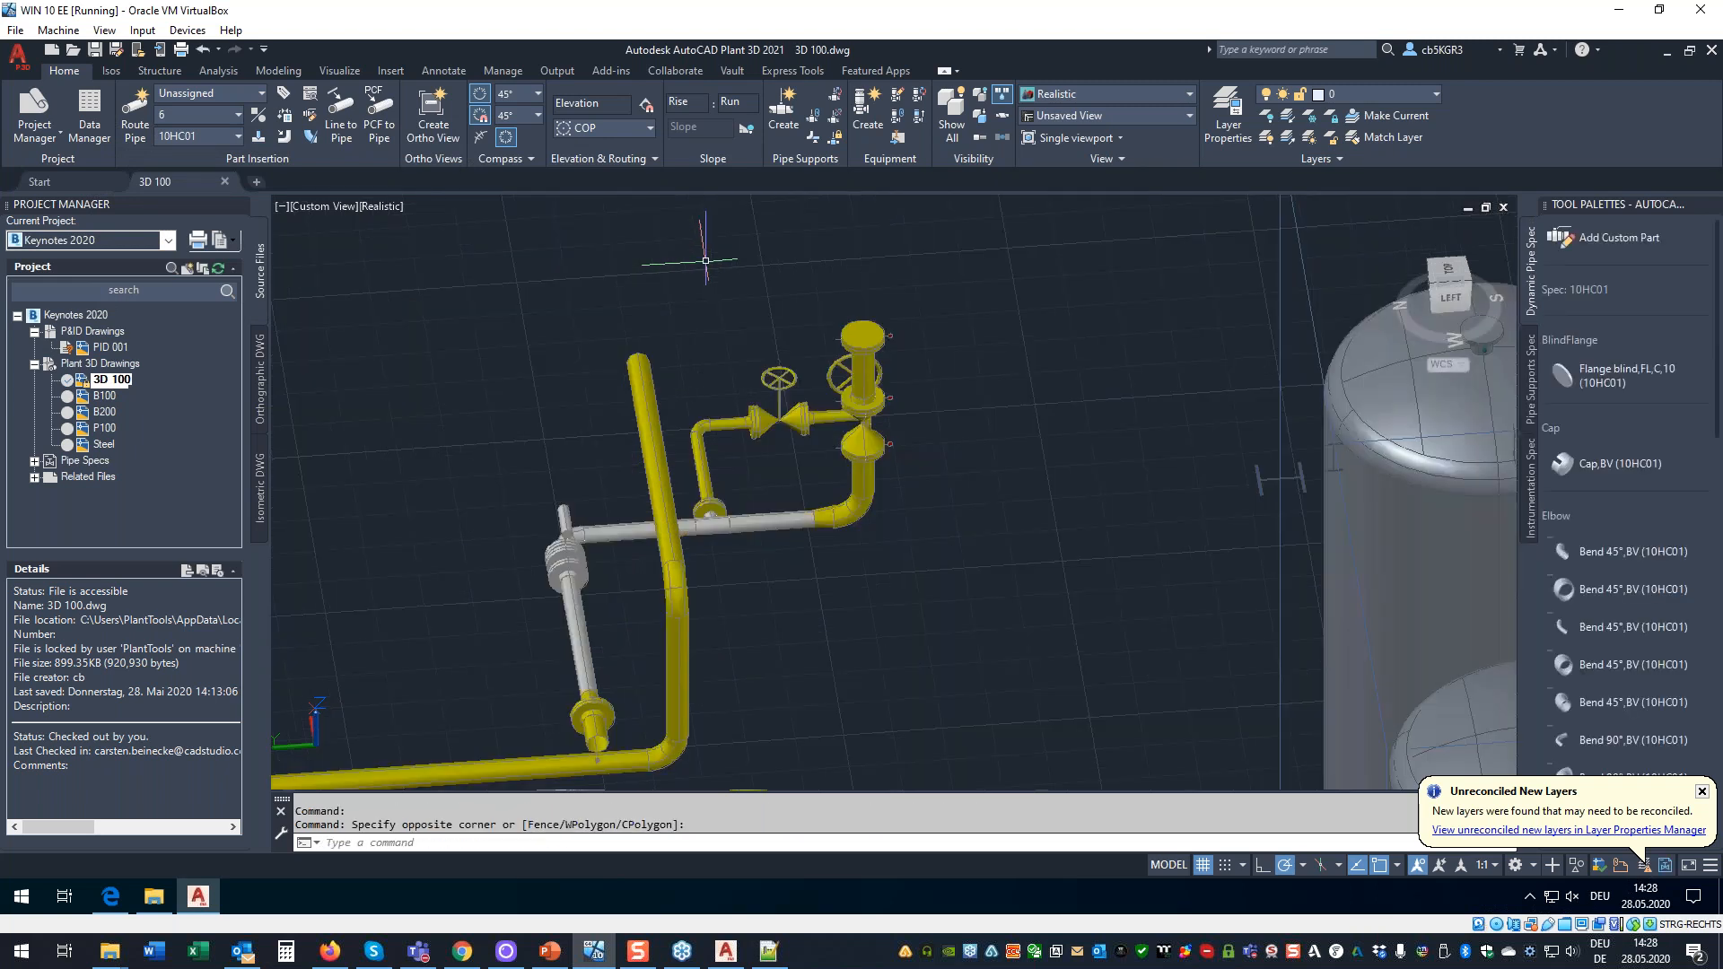
scroll(705, 260, down, 2)
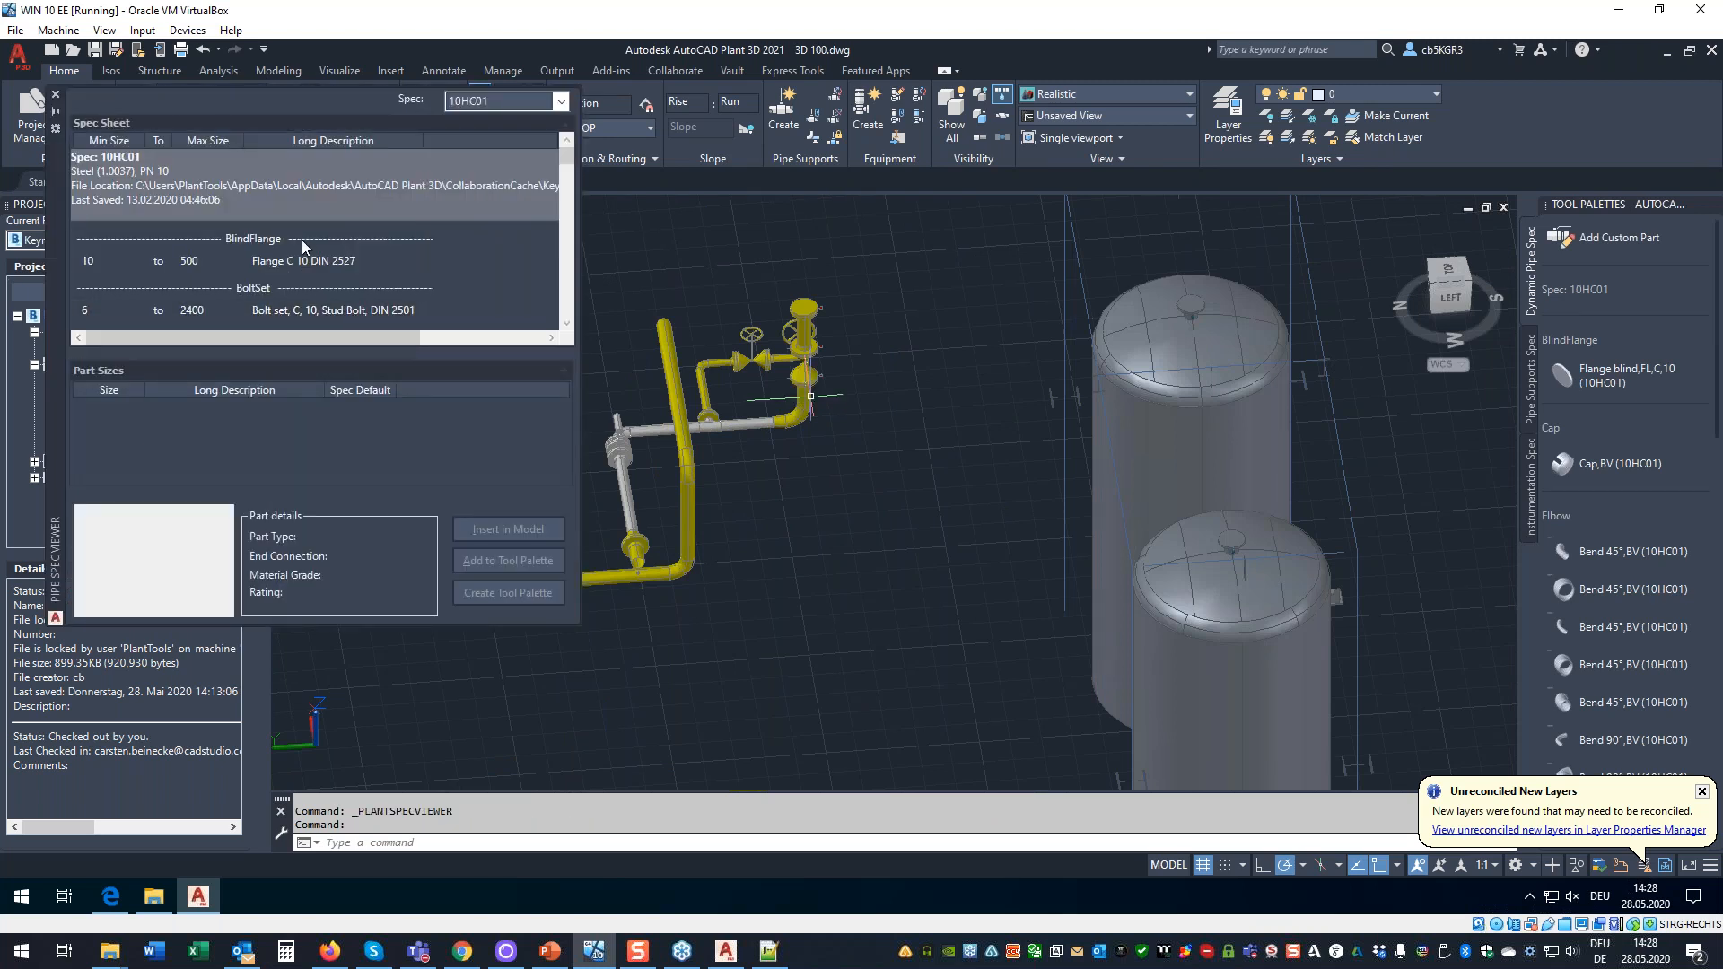
scroll(300, 241, down, 14)
click(296, 243)
click(522, 531)
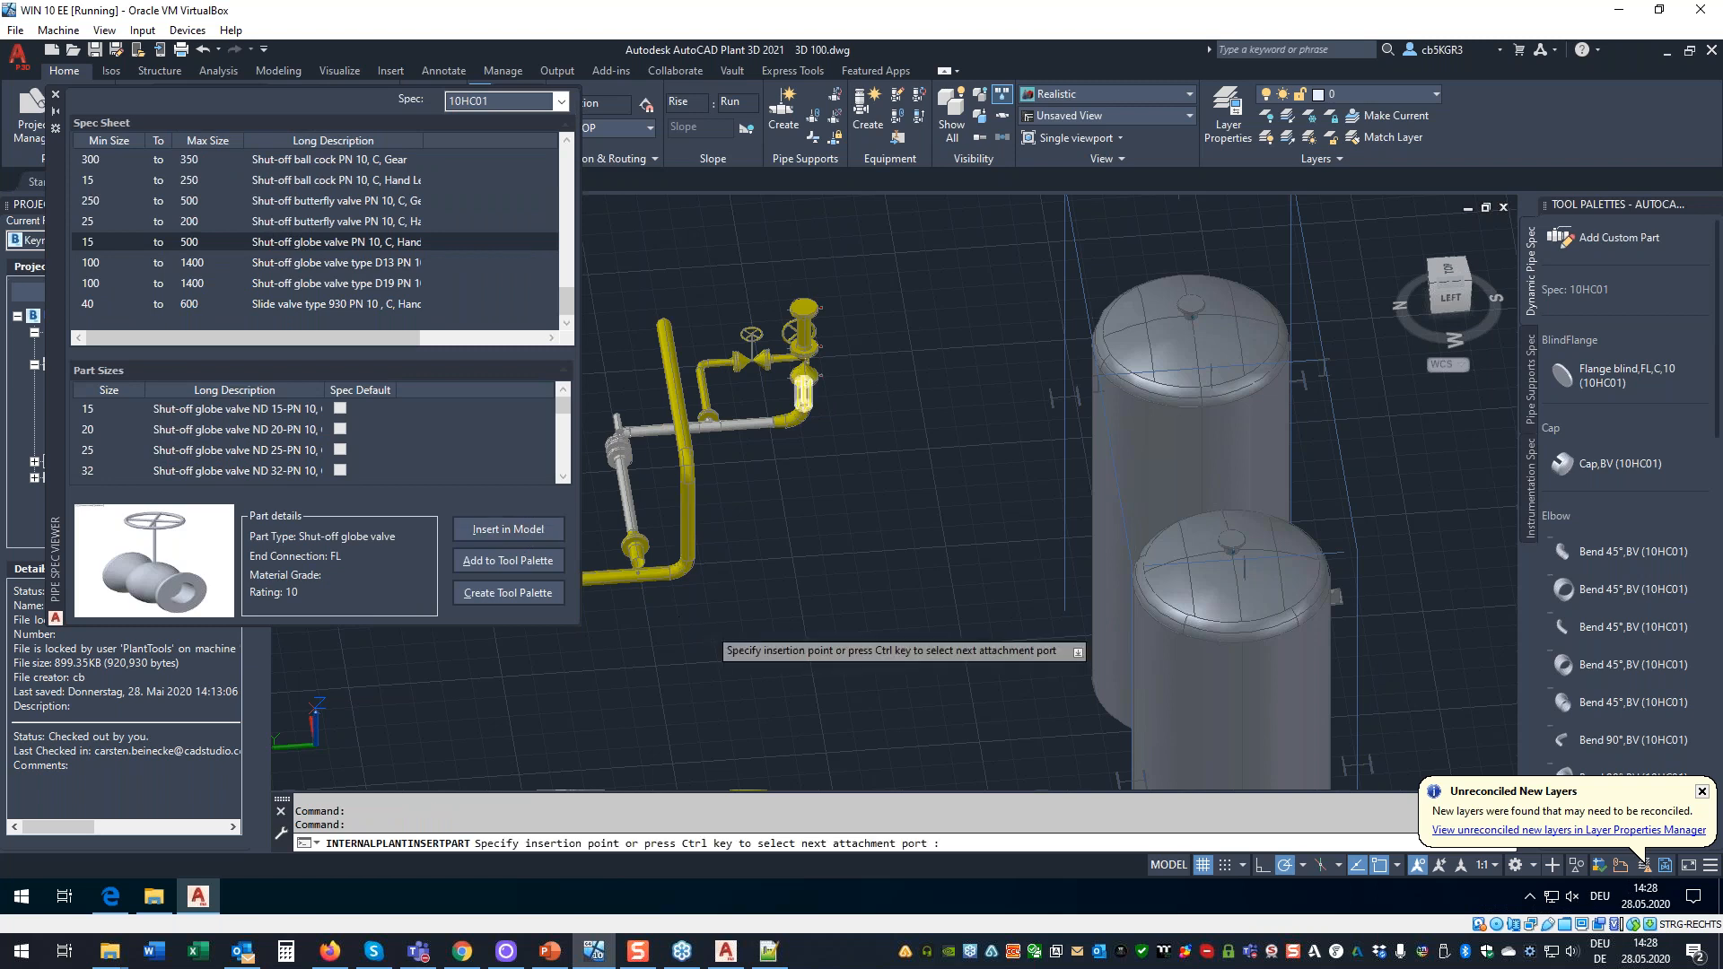
click(670, 371)
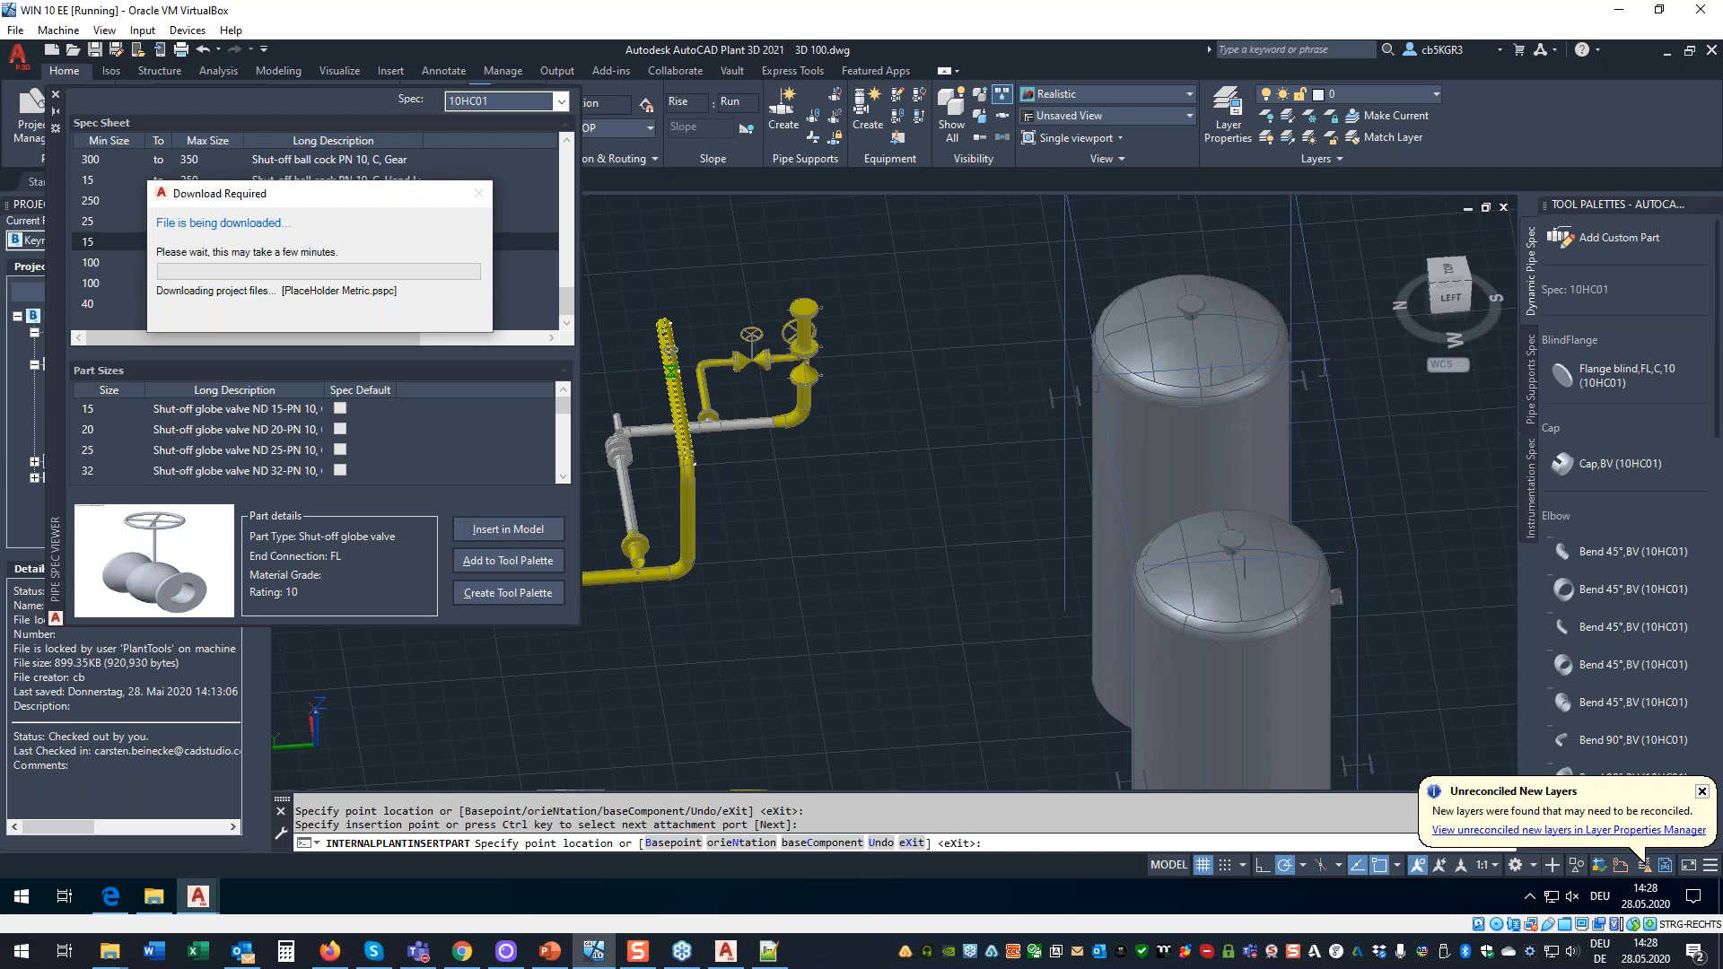
click(682, 259)
key(ctrl)
key(ctrl)
key(Escape)
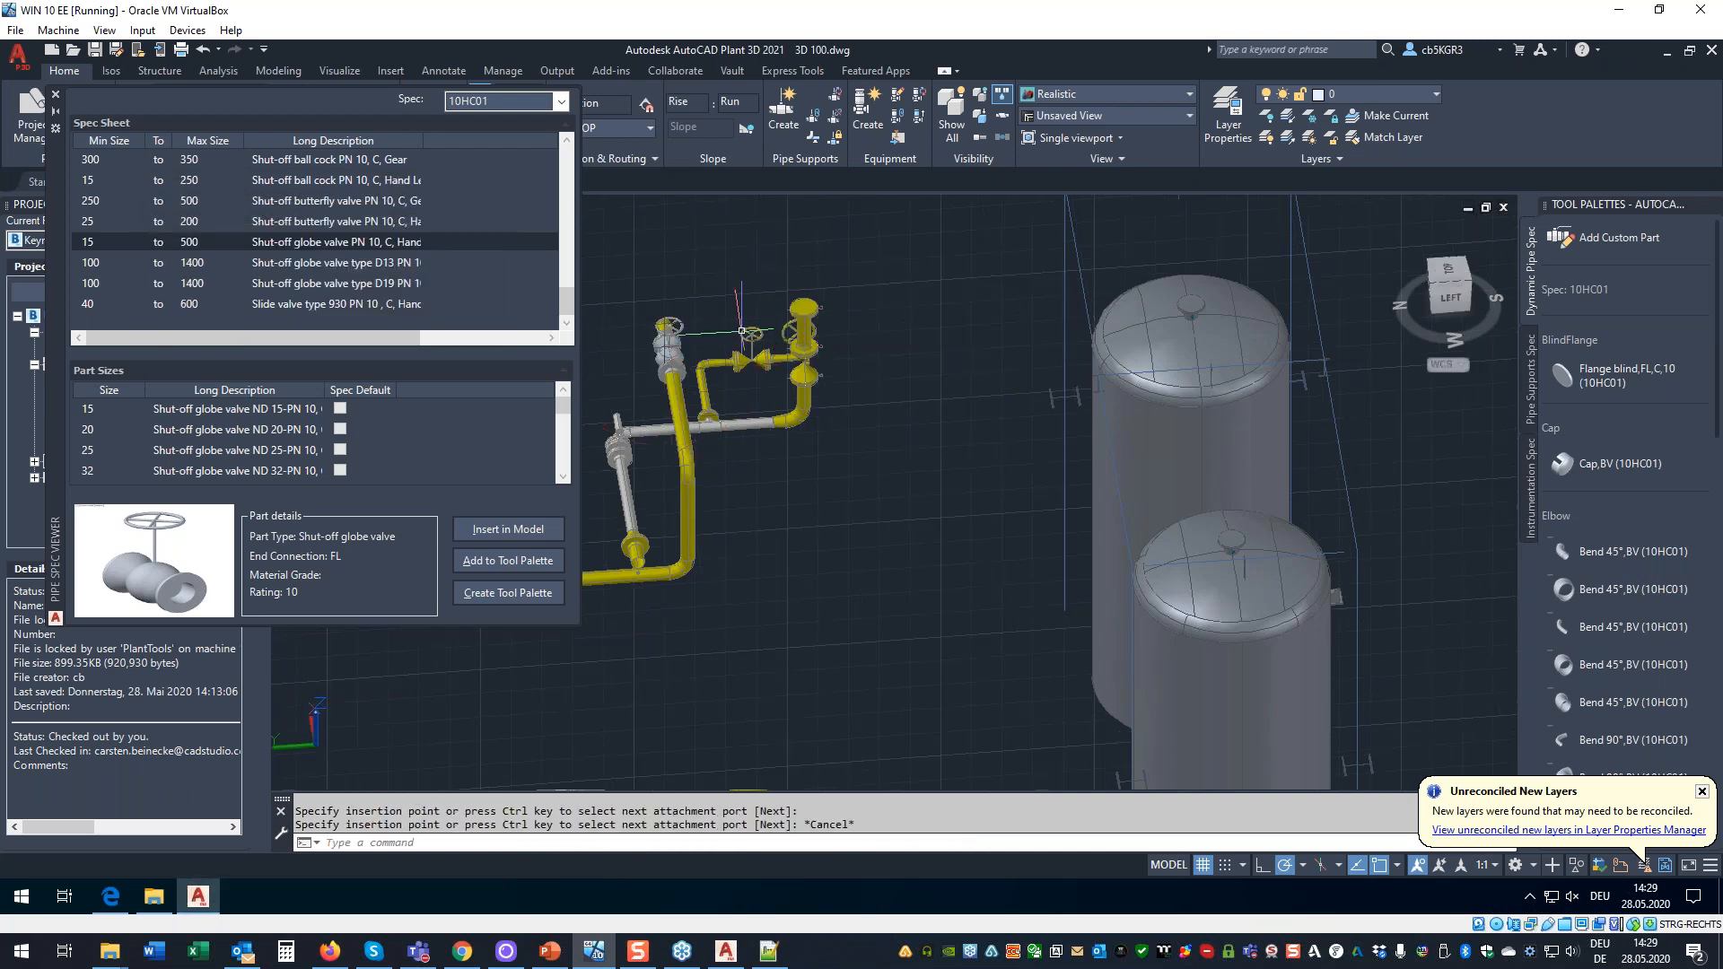
Close the Pipe Spec Viewer and close drawing 3D 100 with its changes saved.
click(55, 96)
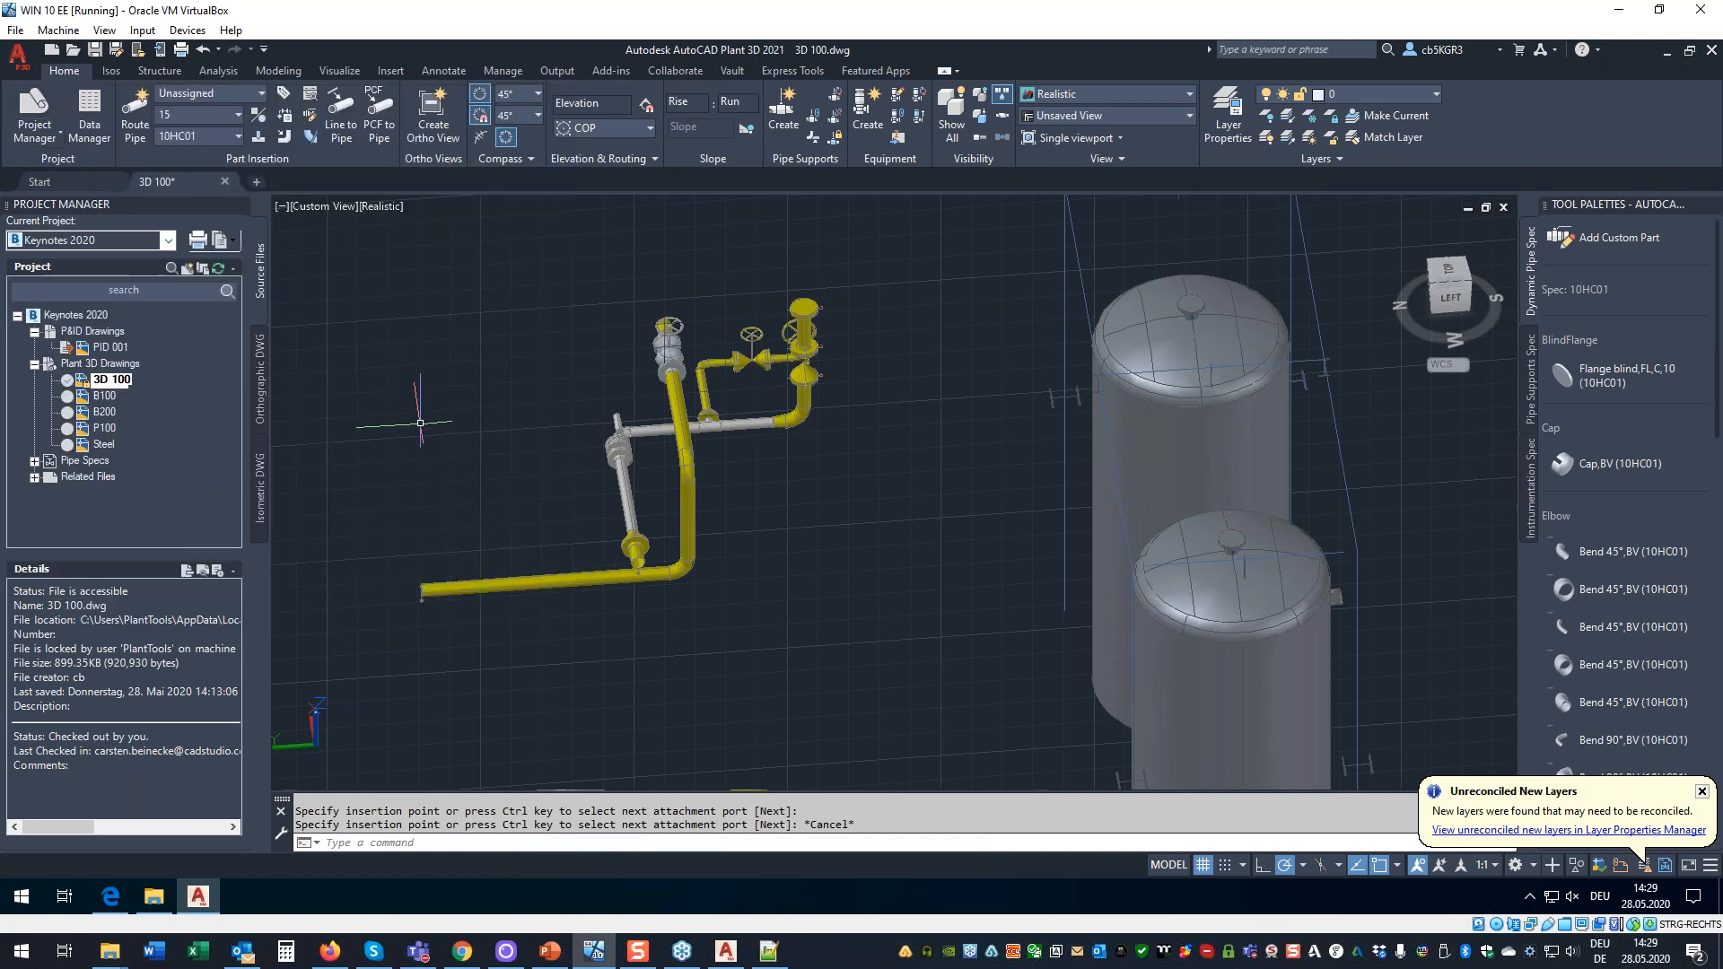
click(224, 182)
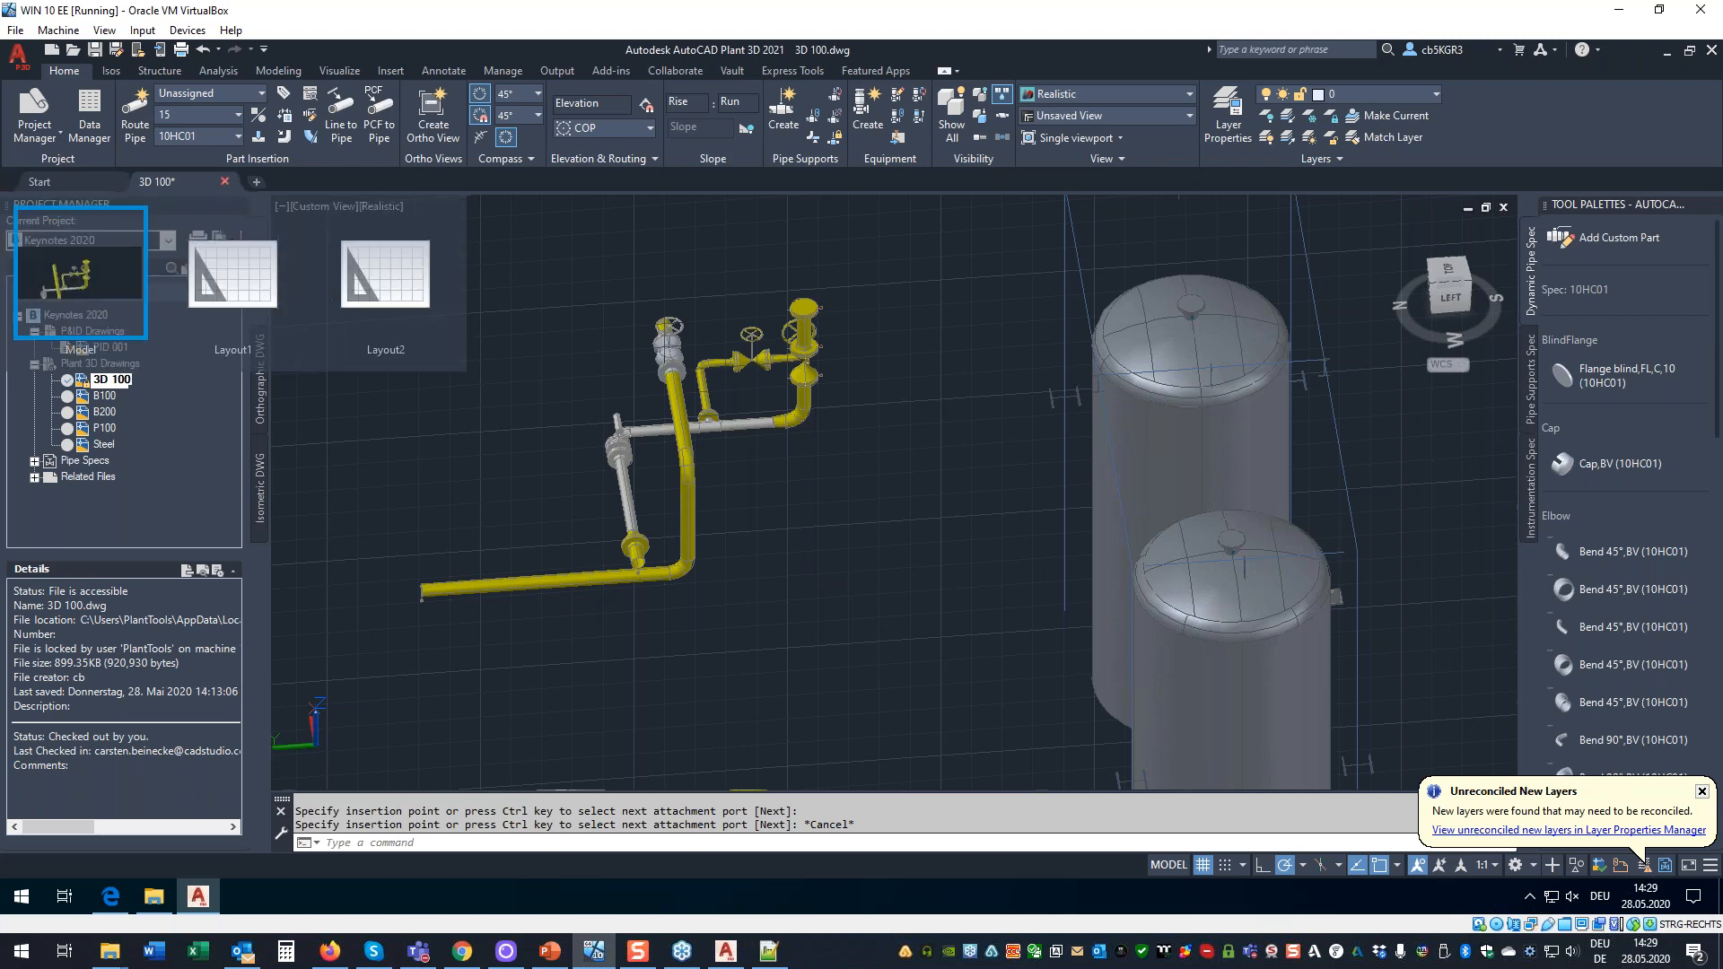
click(847, 513)
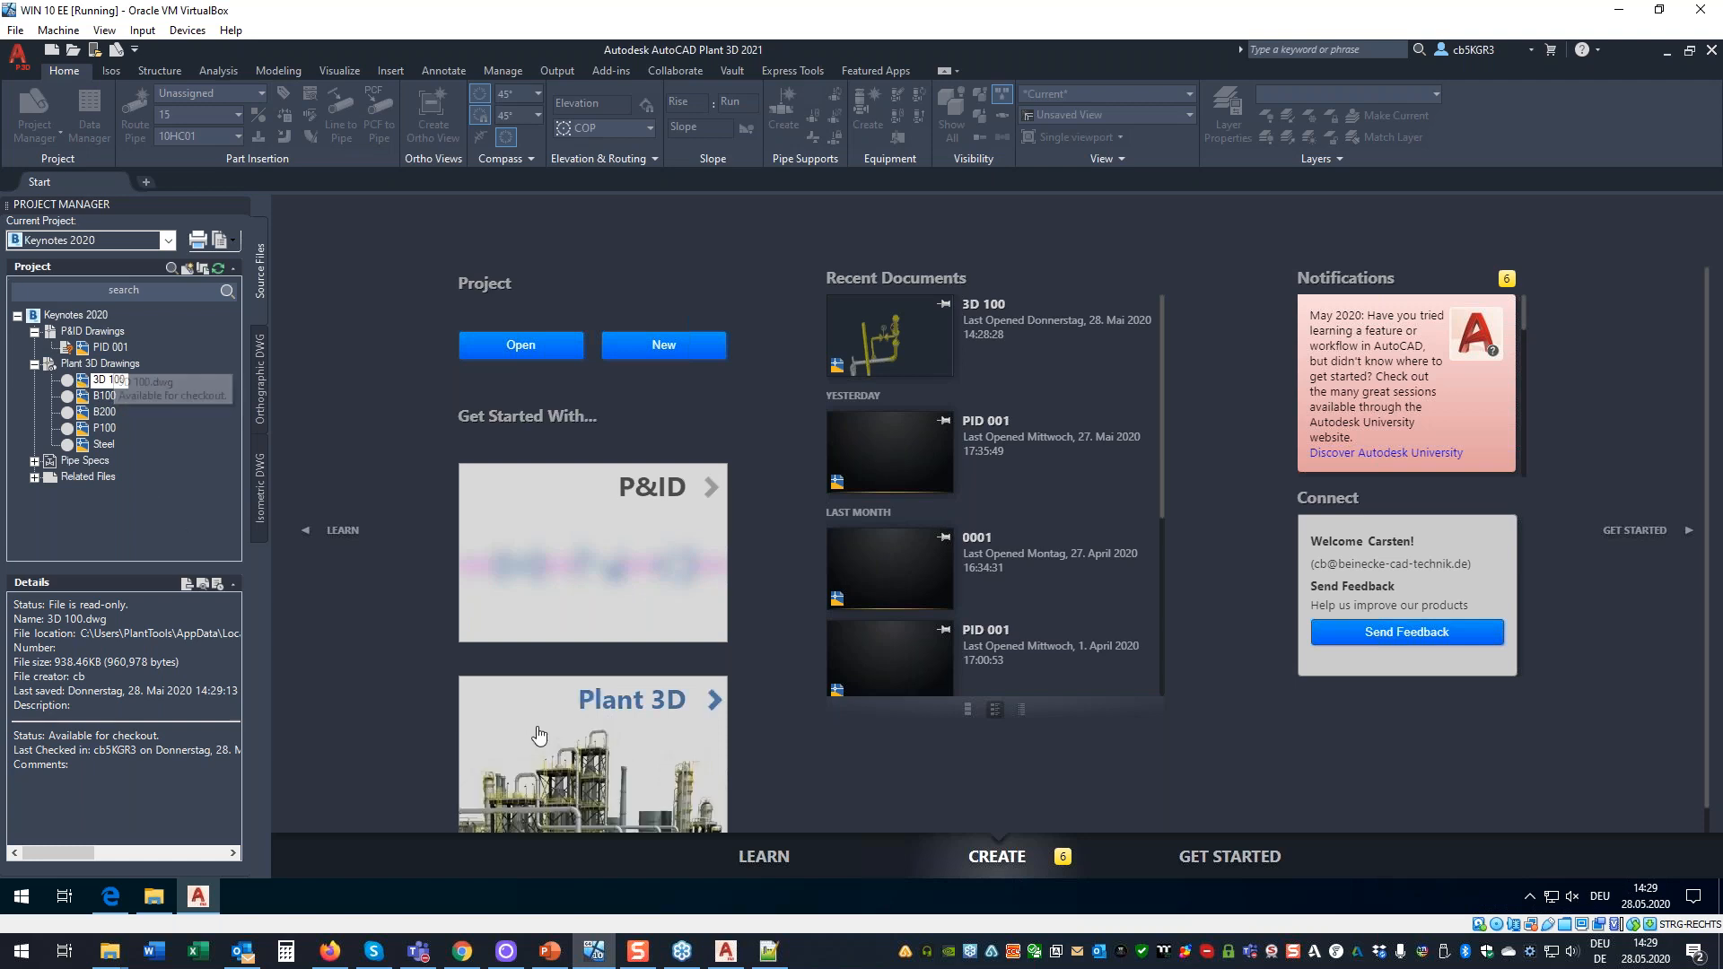
Switch to the host's AutoCAD Plant 3D, select the Keynotes 2020 collaboration project and check the checkout status of 3D 100.
click(728, 953)
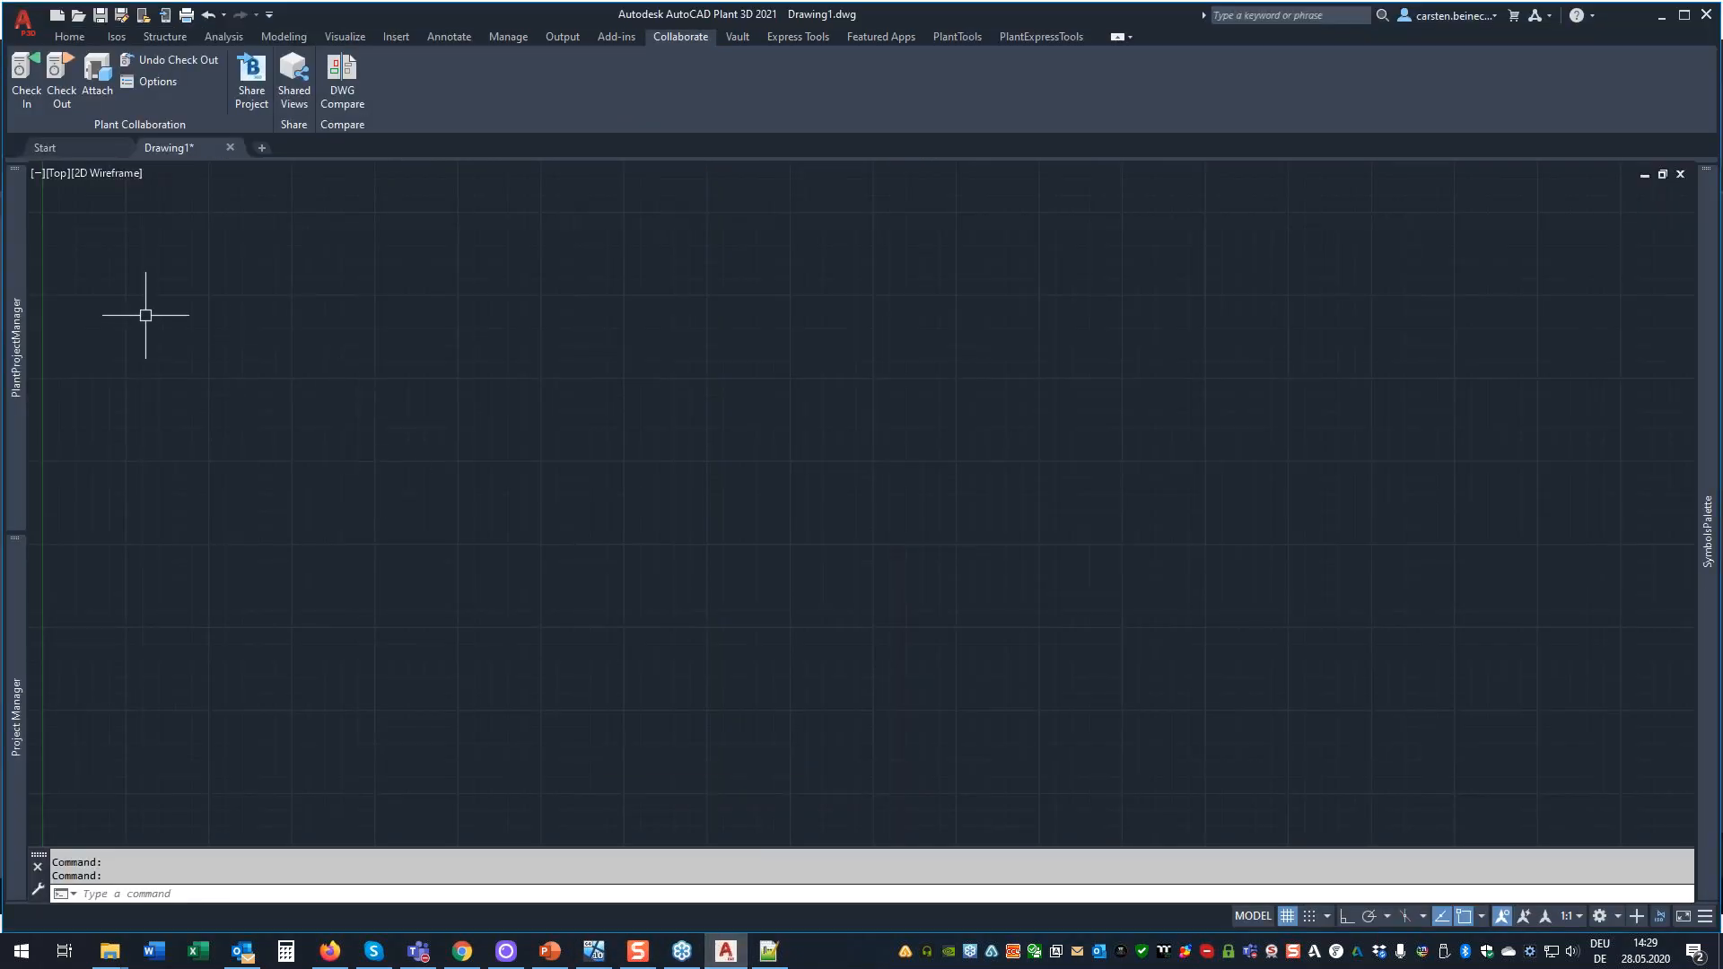
mouse_move(20, 280)
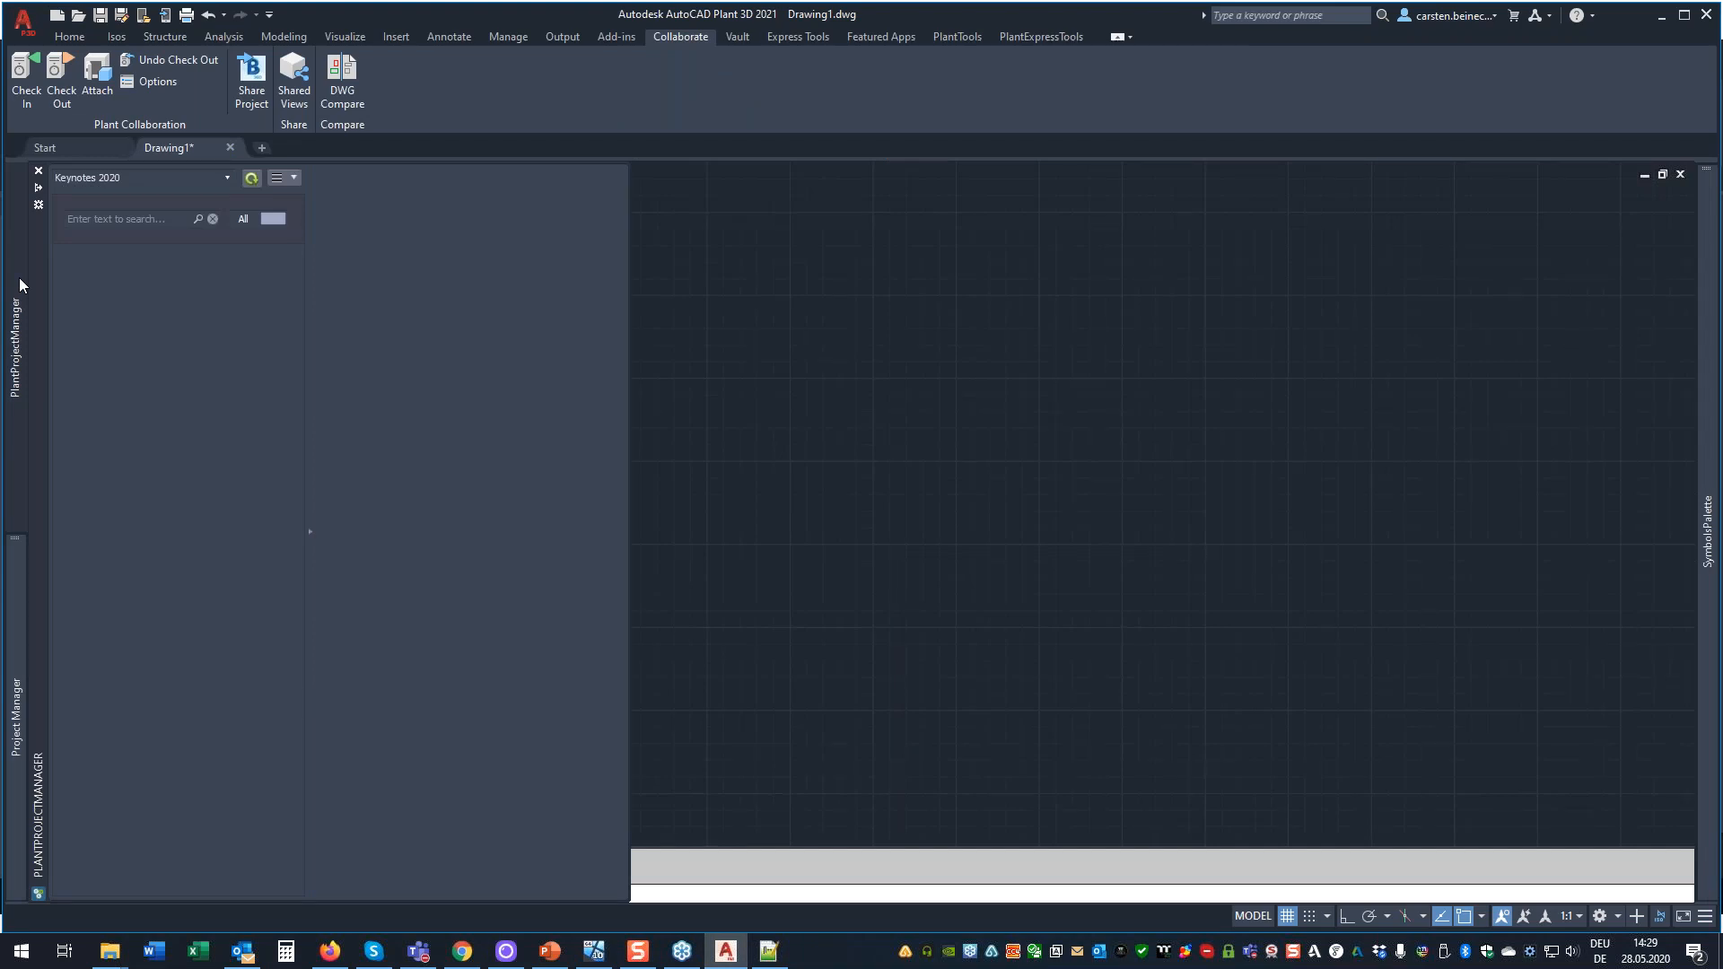
mouse_move(15, 583)
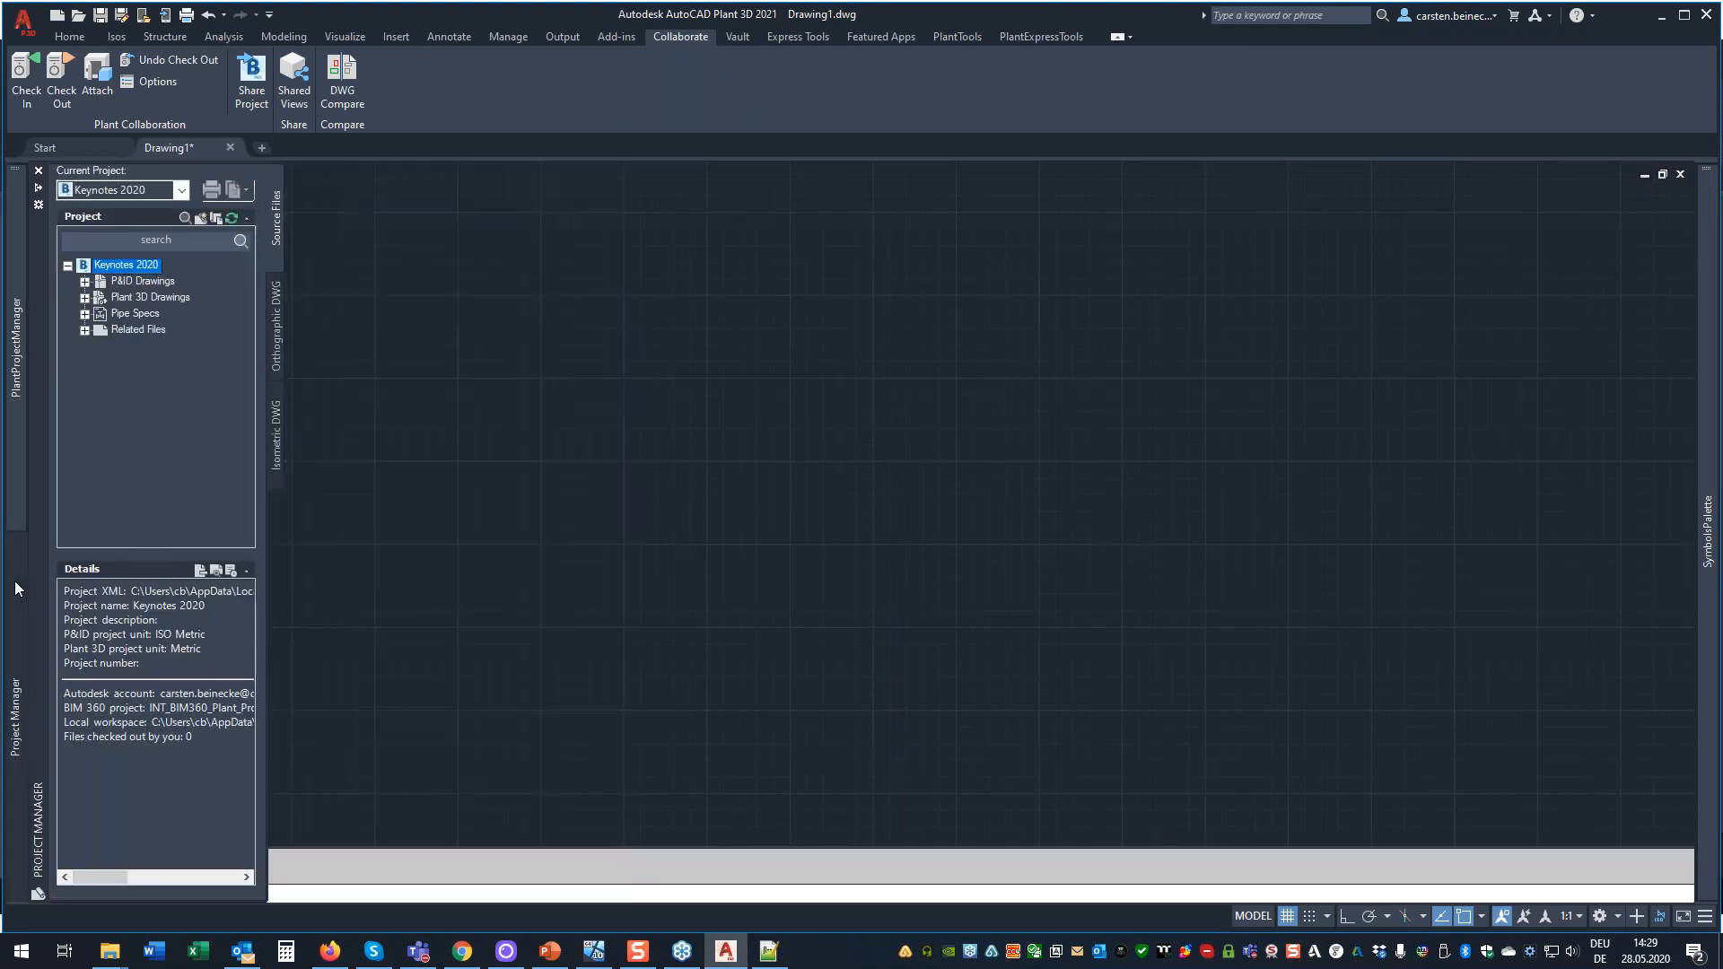
click(183, 192)
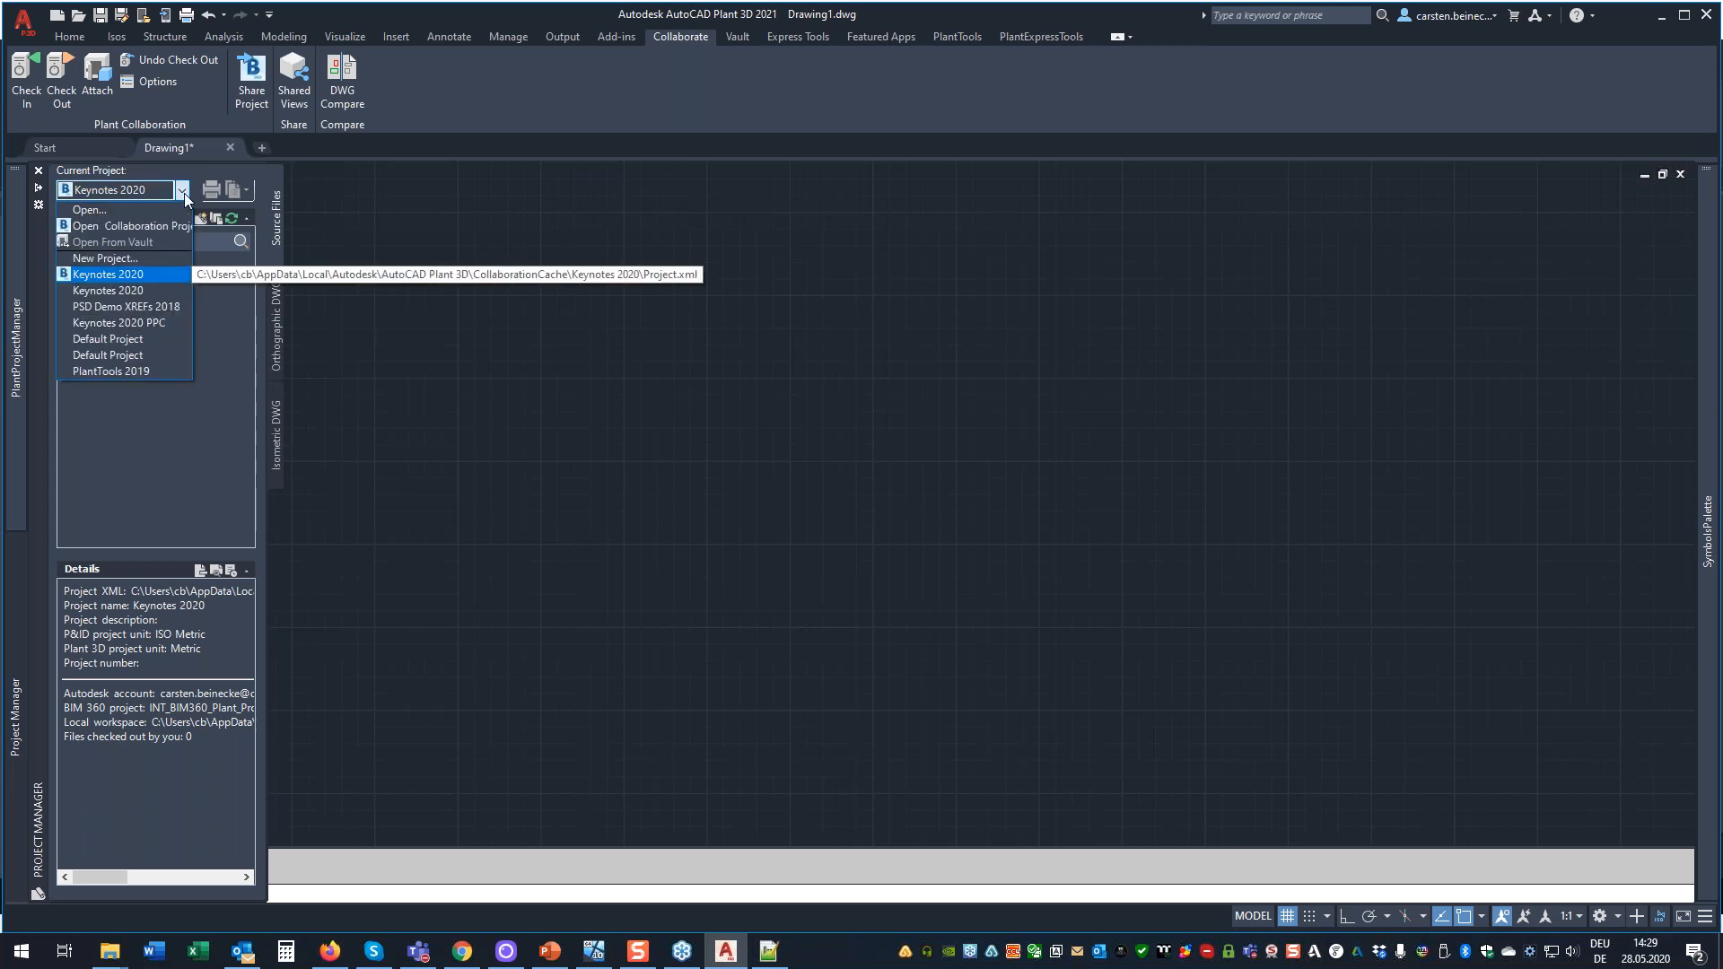
click(108, 274)
click(84, 297)
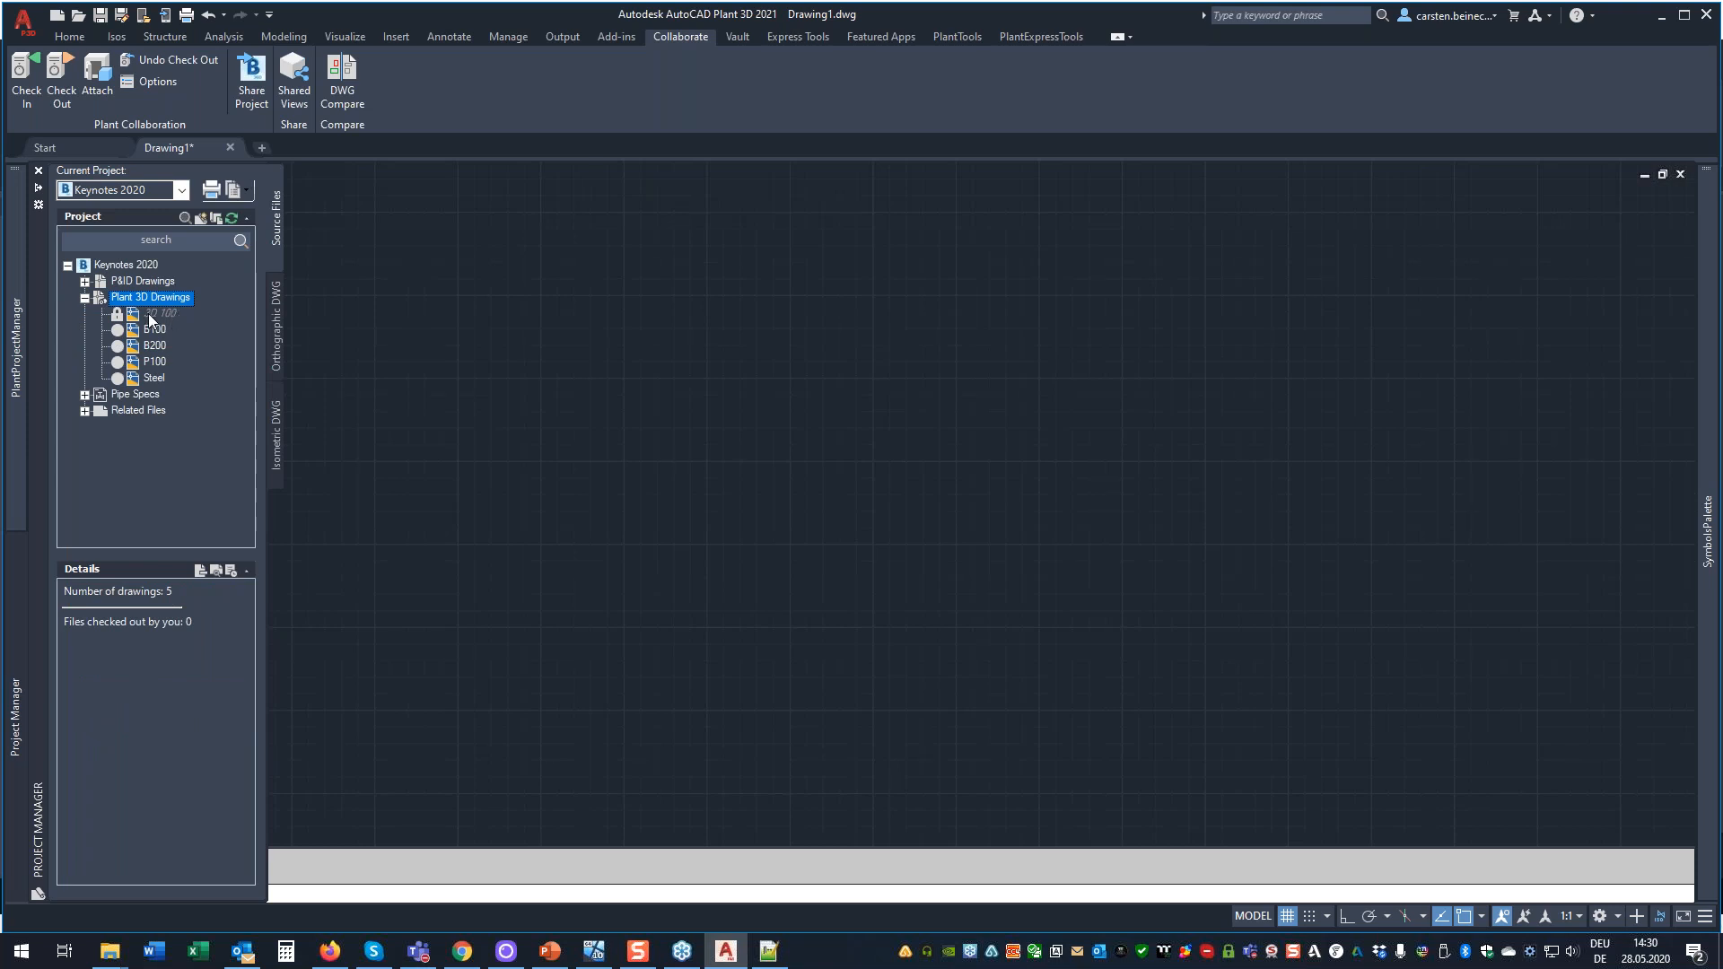
mouse_move(161, 316)
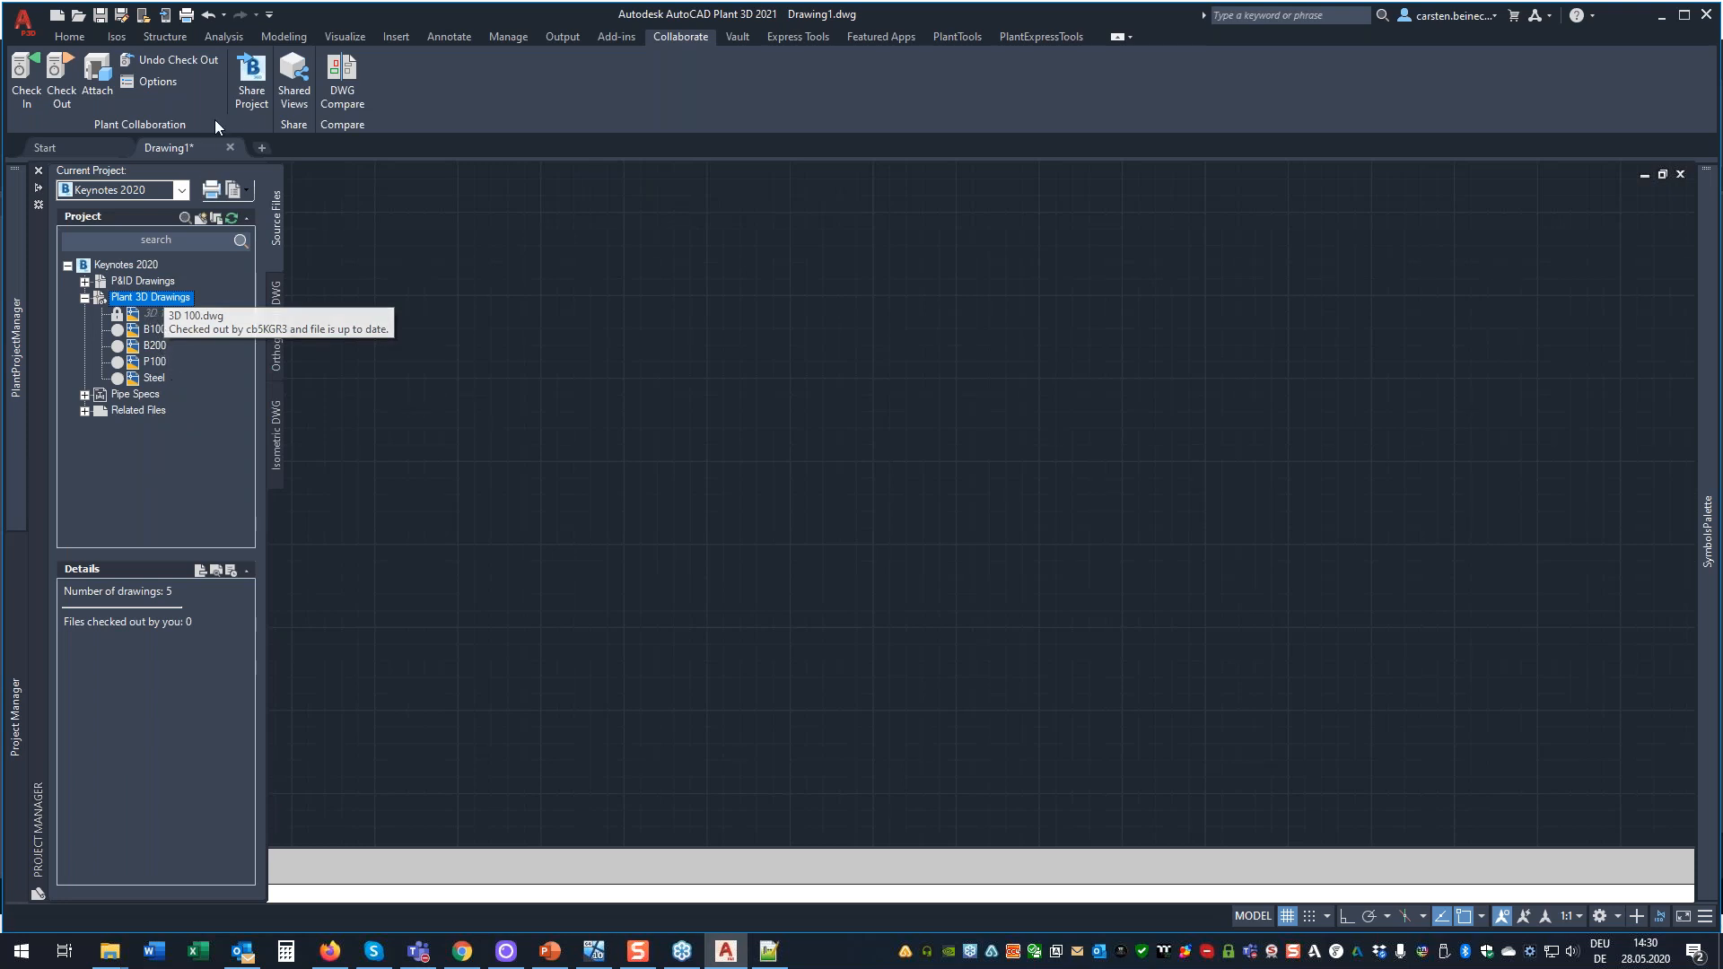
Review the available intervals for checking project updates in the Collaboration Options and leave them without changes.
click(169, 83)
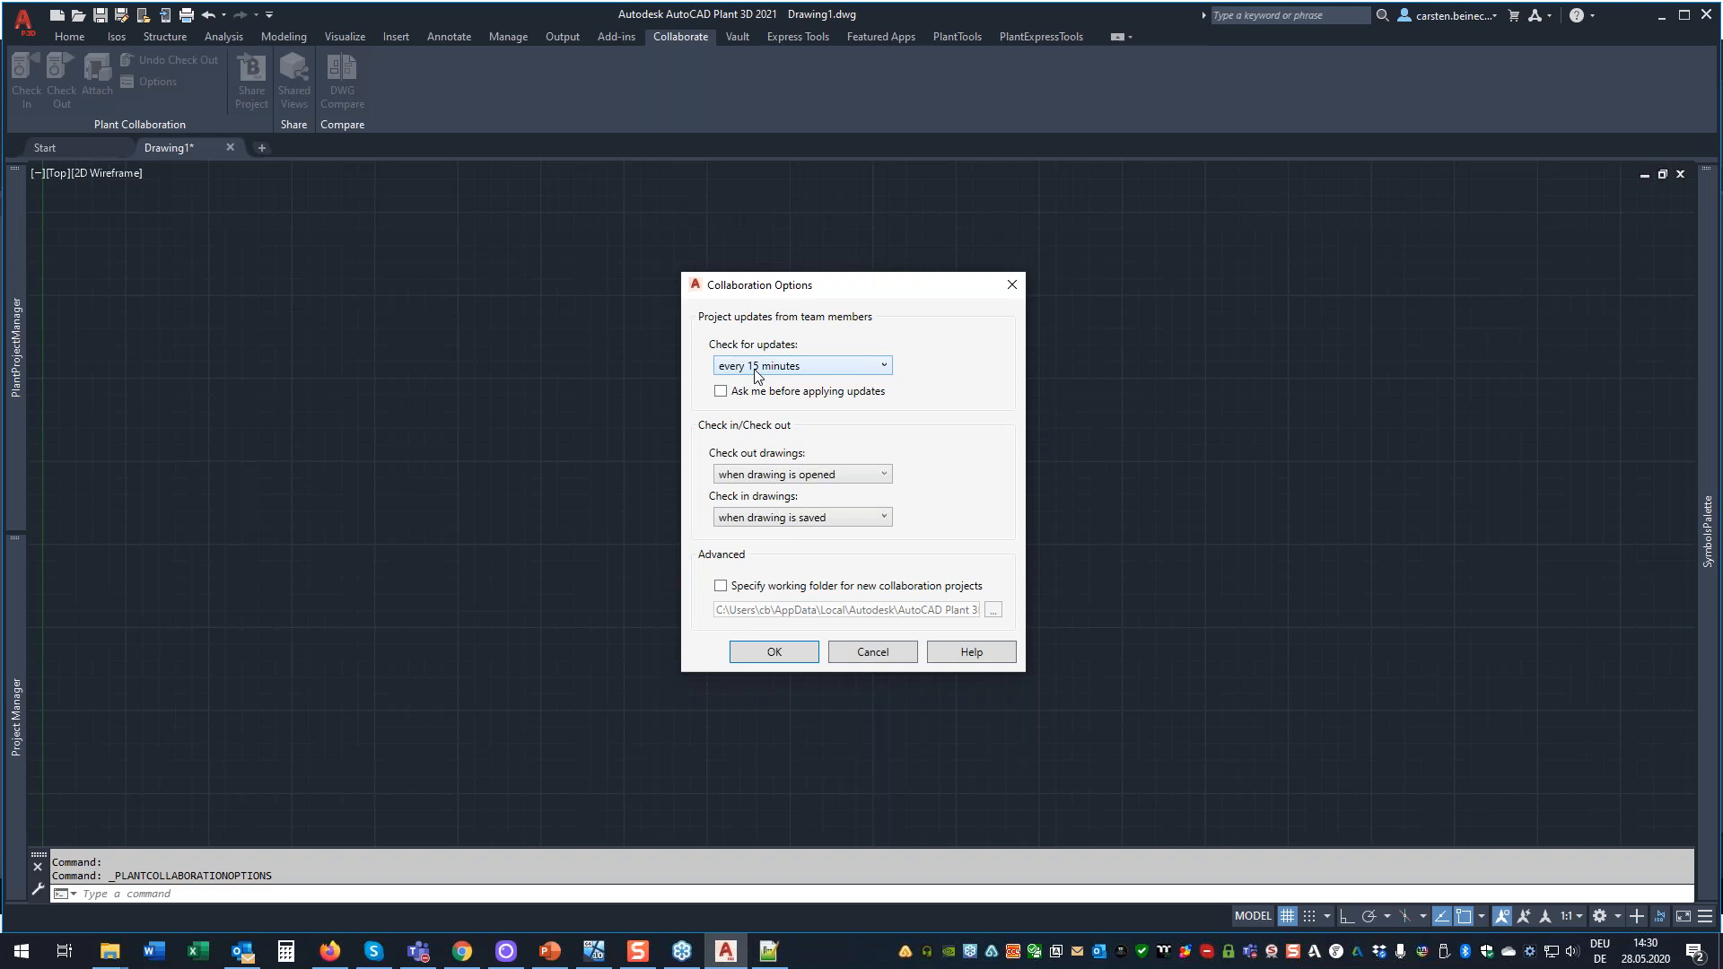
click(885, 367)
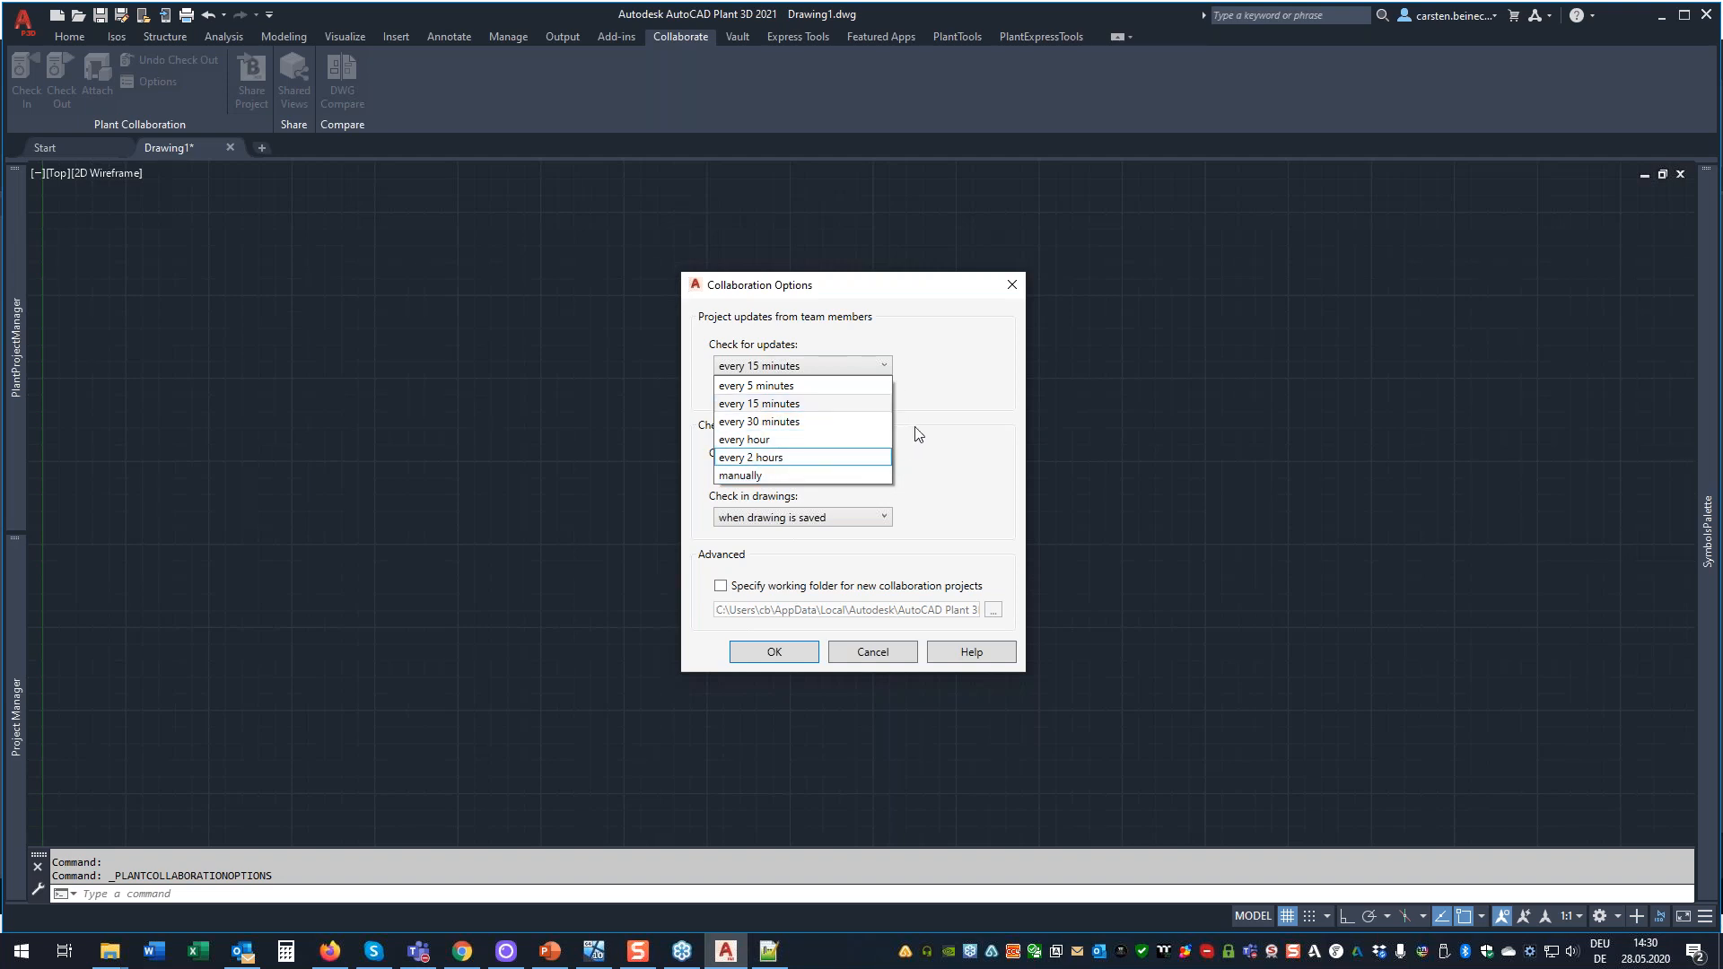
click(956, 428)
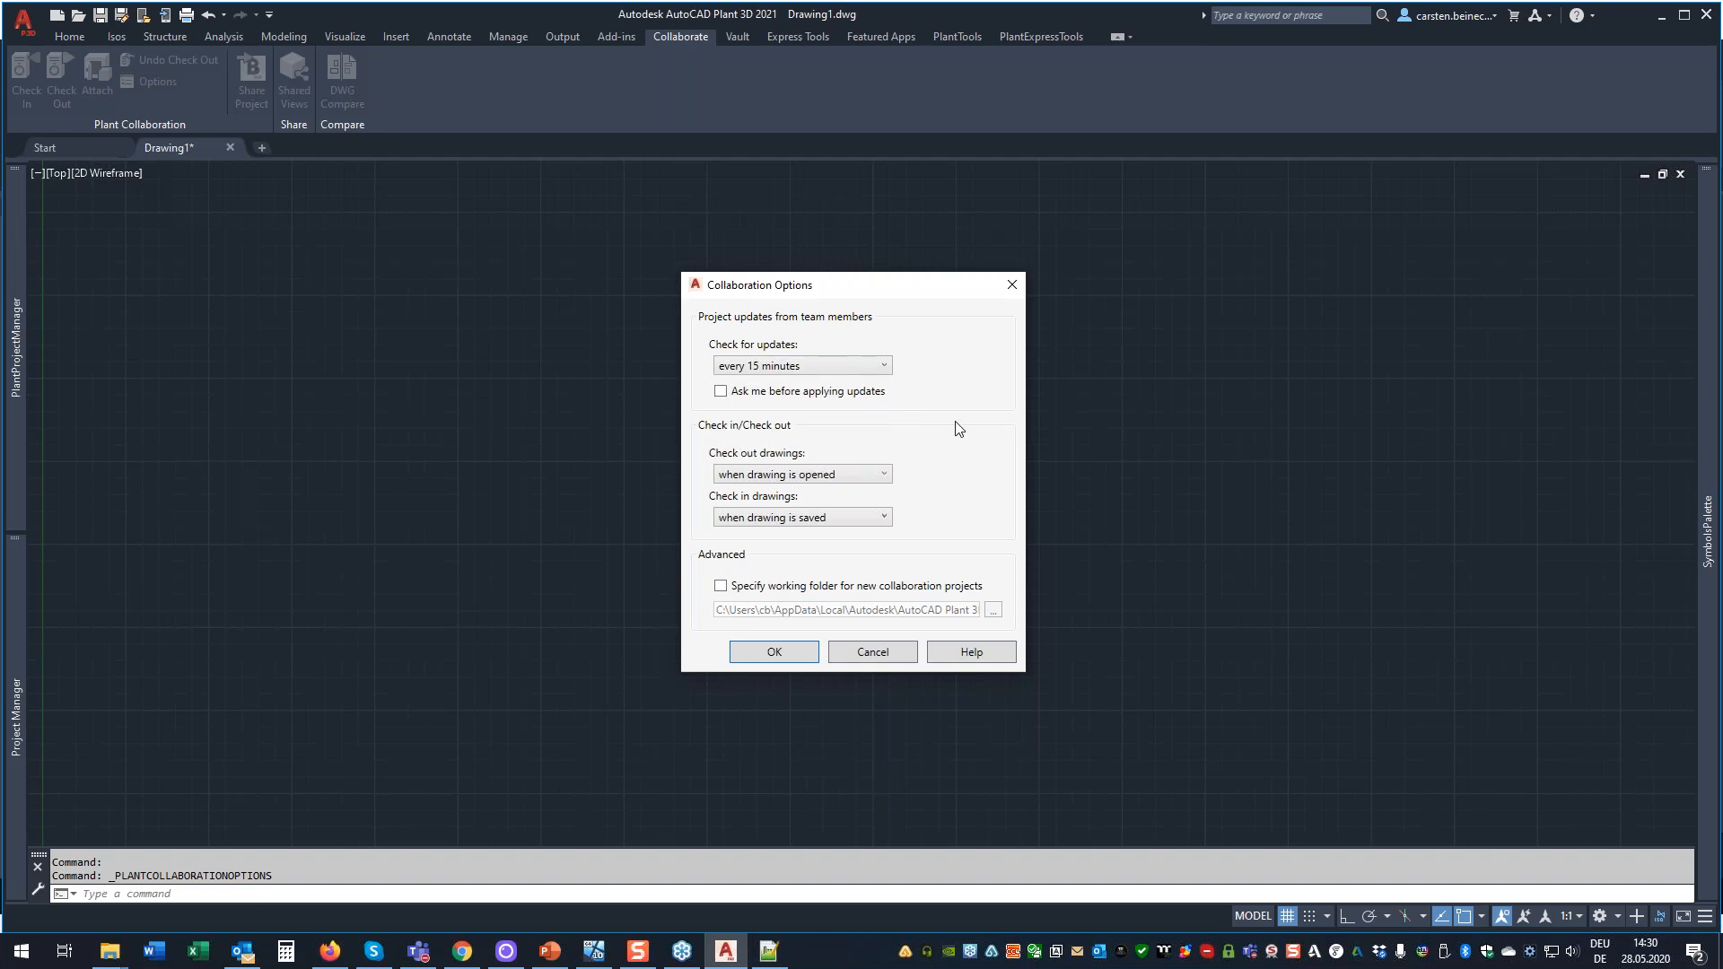
click(876, 653)
Close the PlantProjectManager palette and refresh Keynotes 2020 from the shared project.
mouse_move(19, 300)
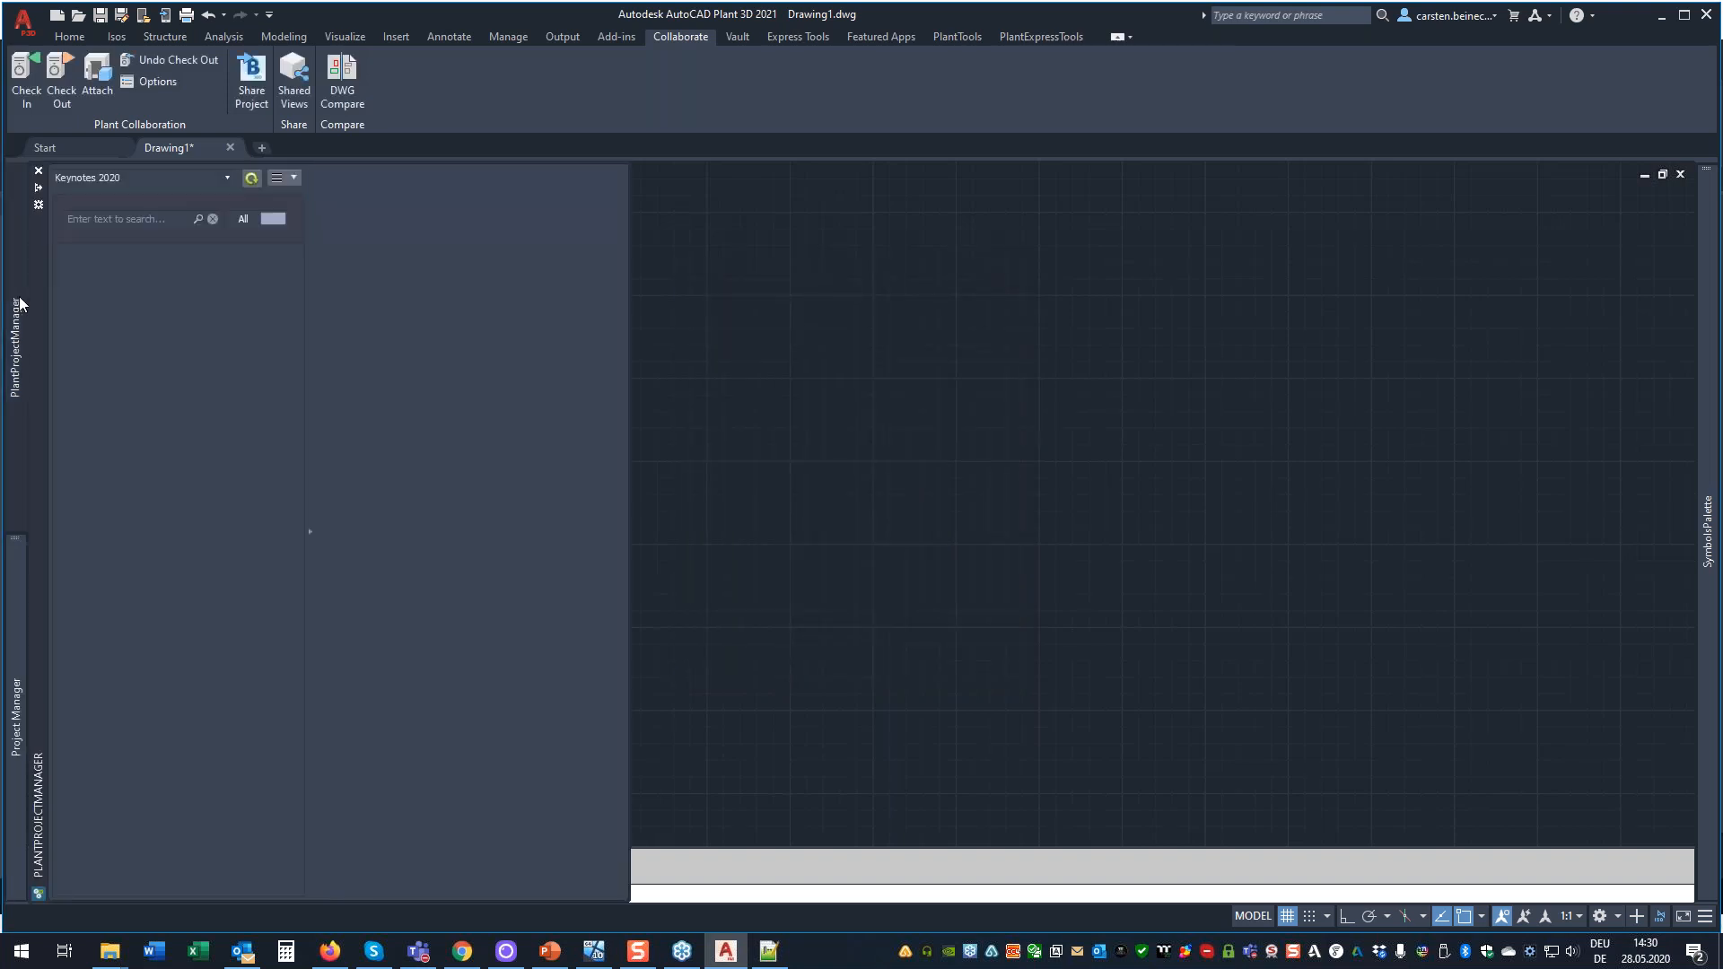
click(39, 171)
mouse_move(13, 450)
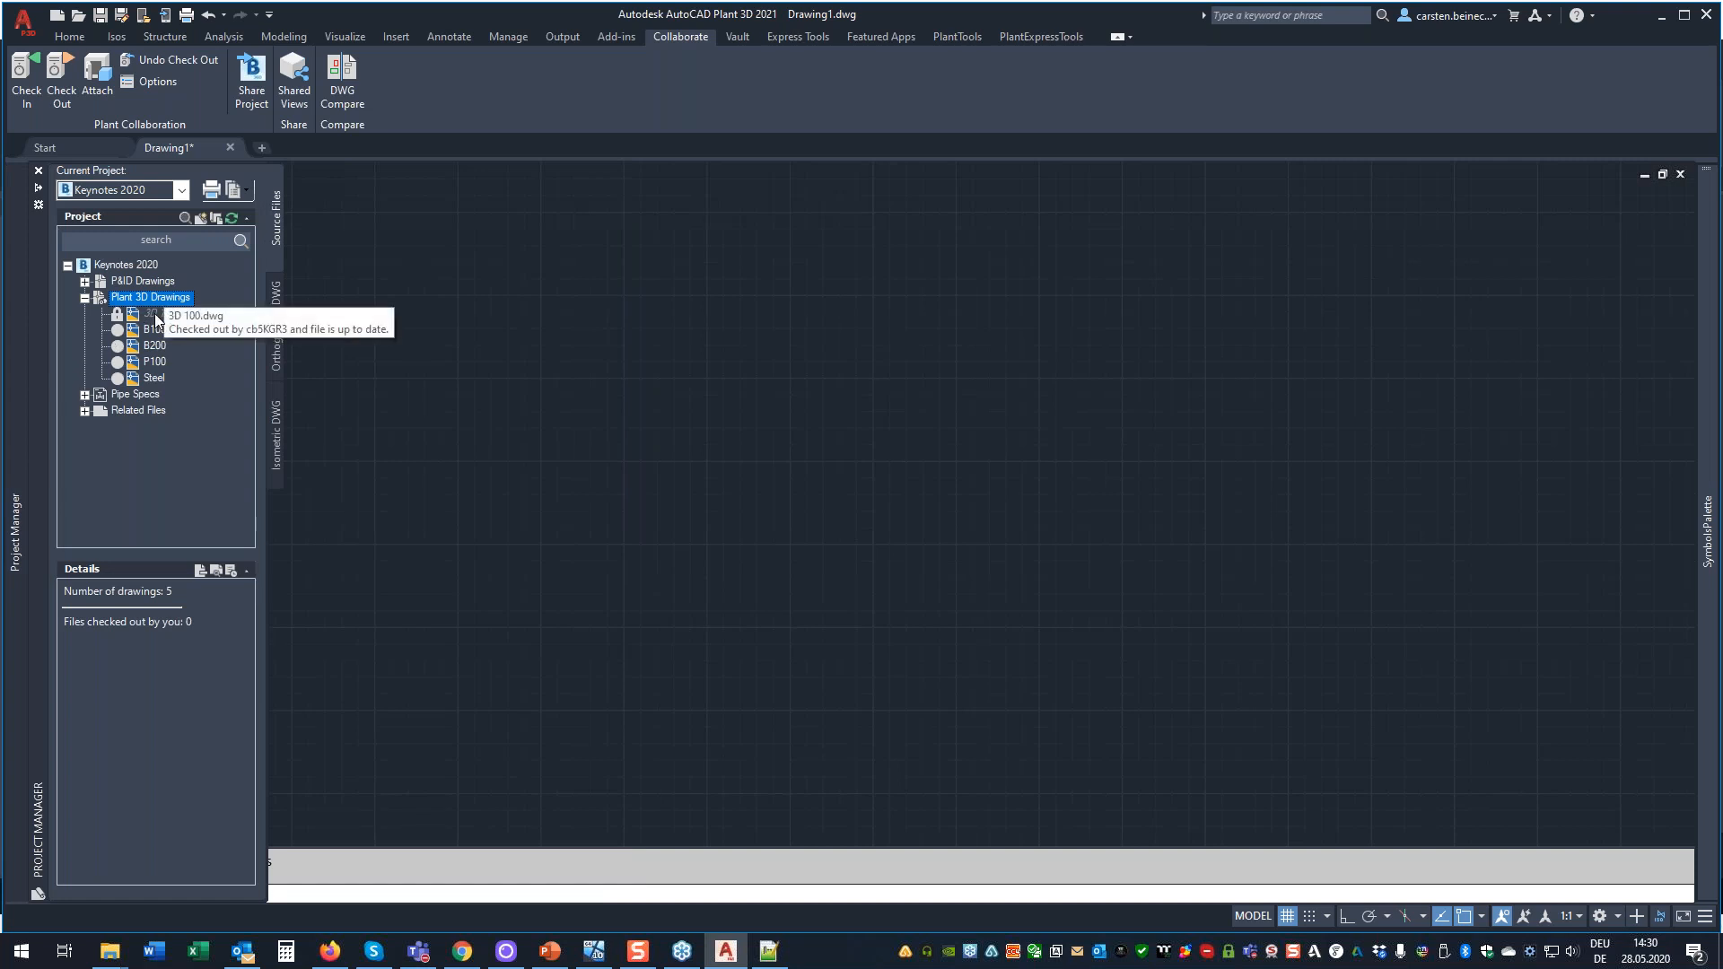
right_click(129, 266)
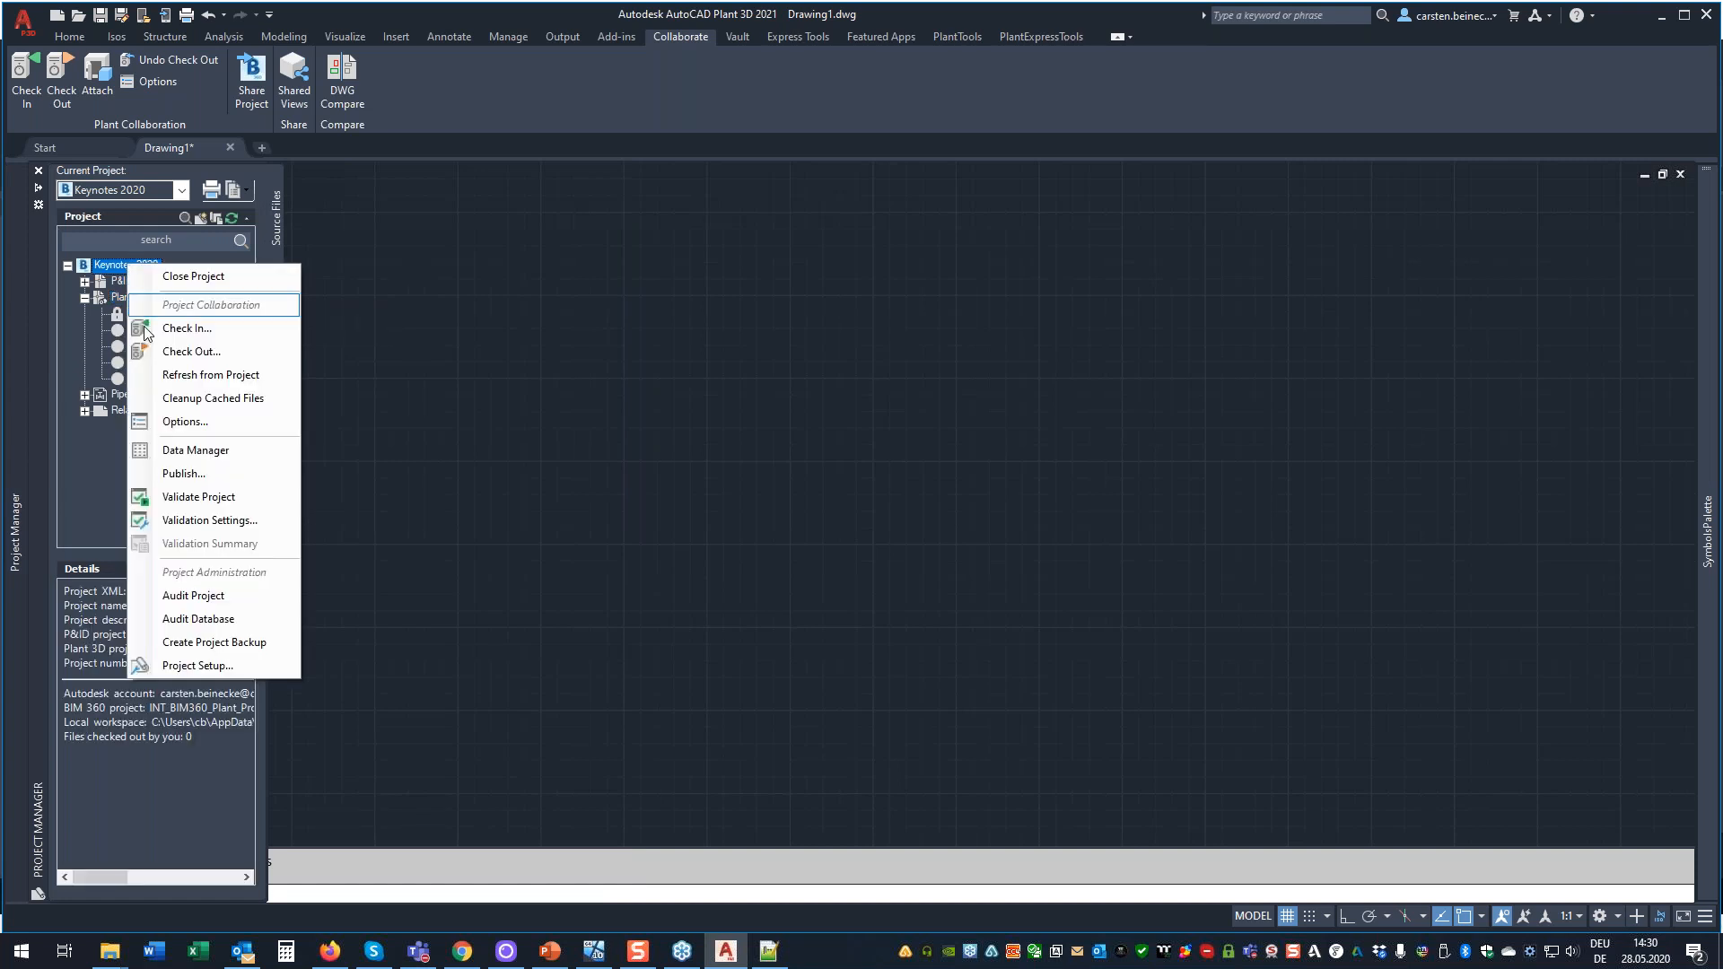
click(184, 375)
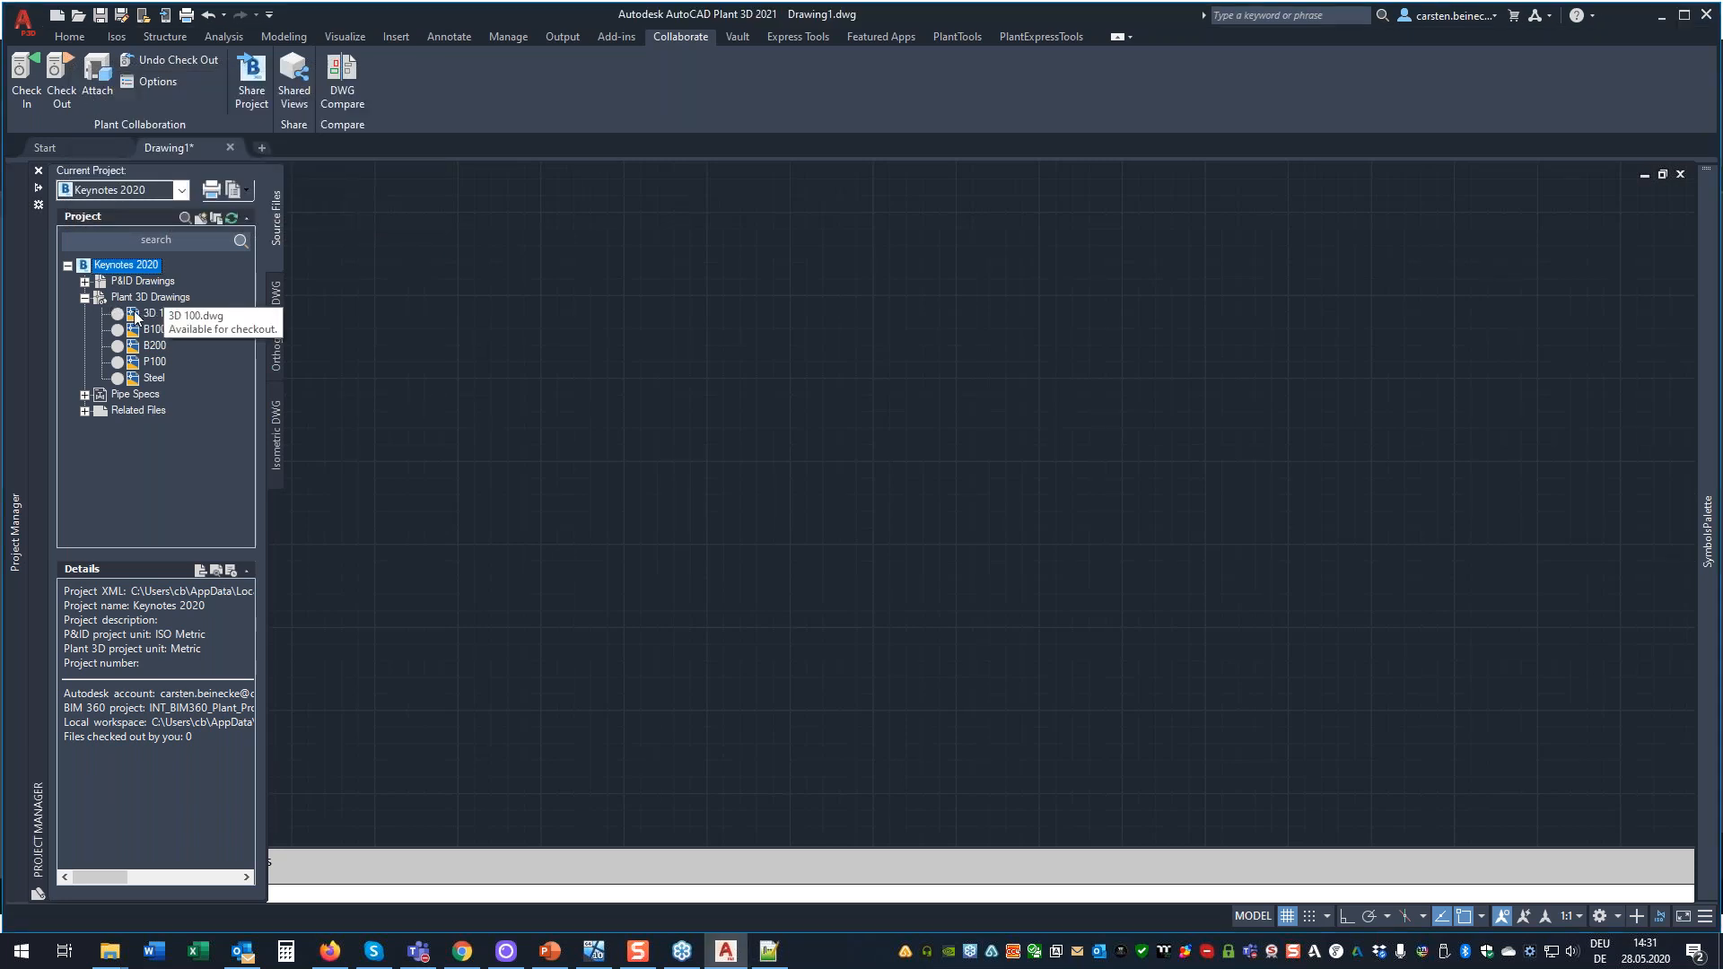
Open drawing 3D 100 from the project, inspect the piping around the valves, and close it without saving.
click(136, 317)
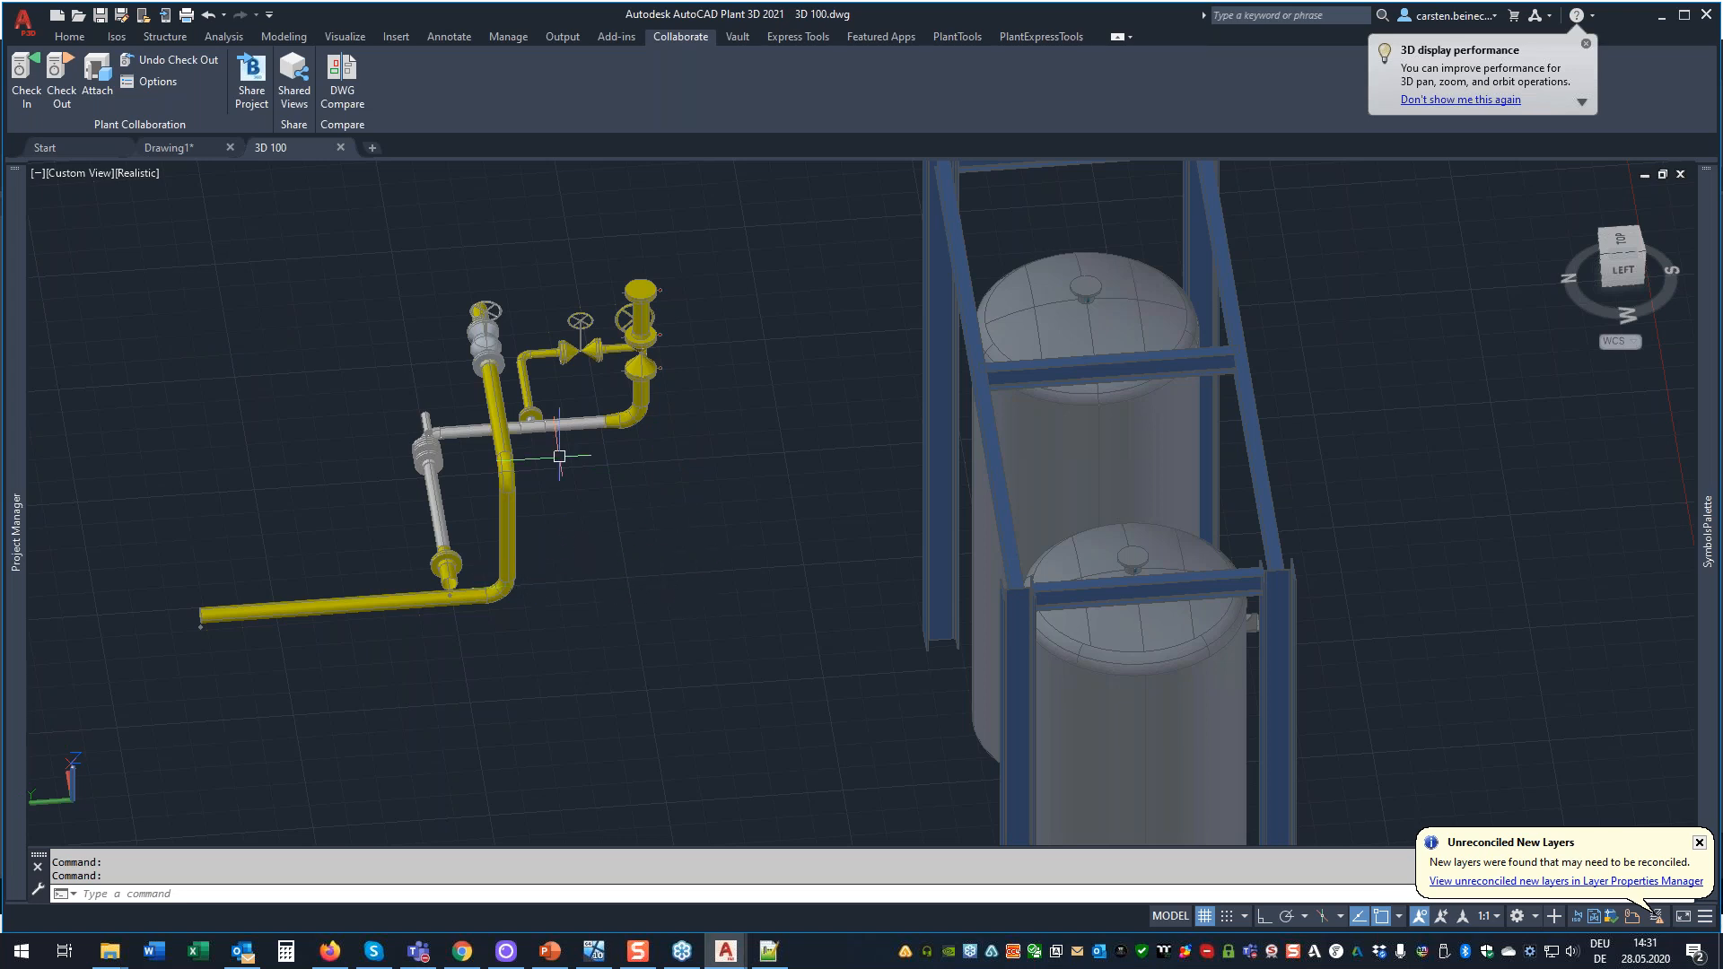
scroll(503, 337, up, 3)
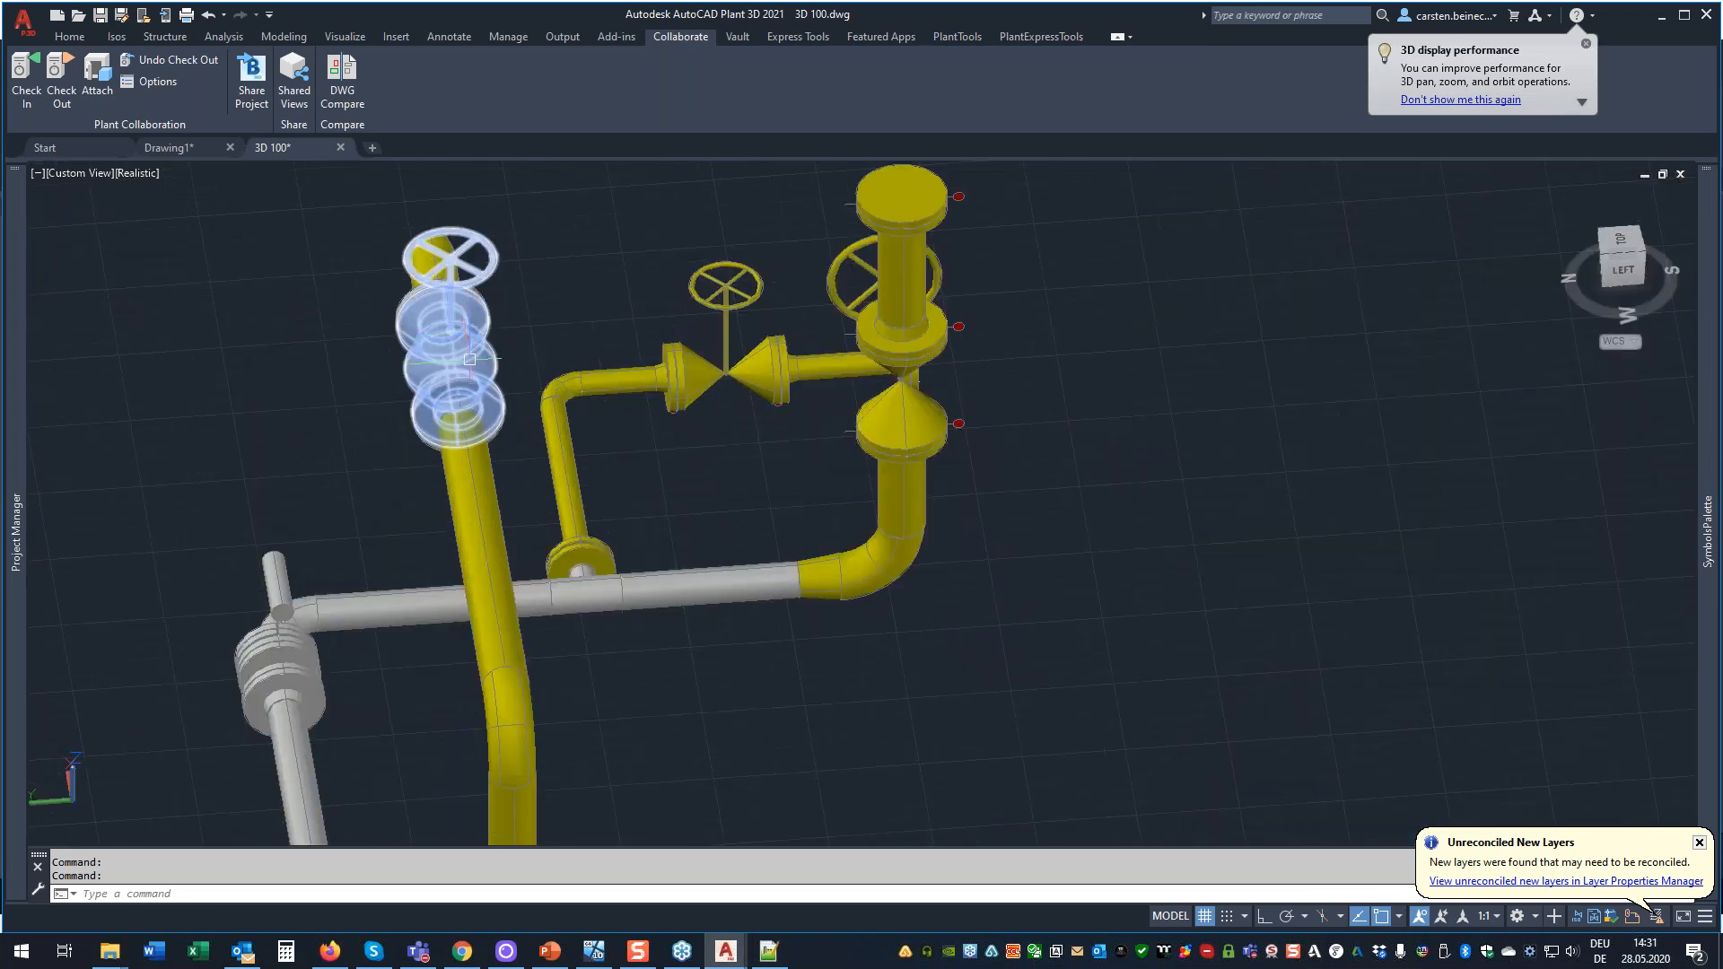
click(341, 147)
click(903, 521)
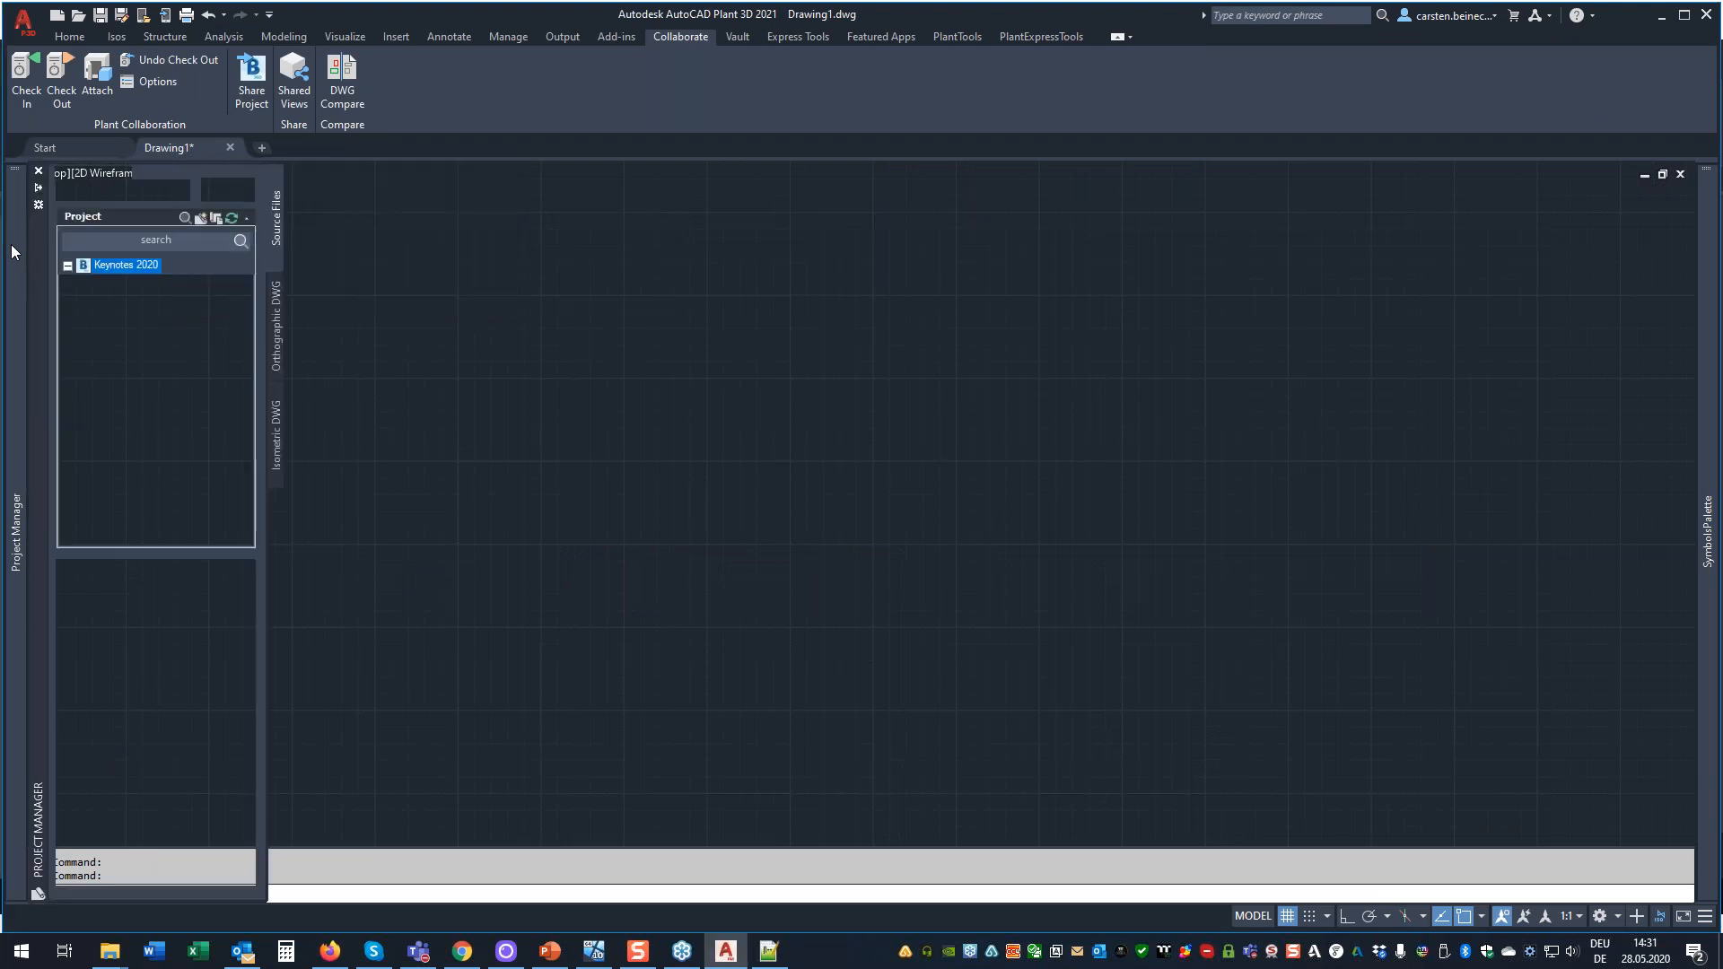
Switch to the virtual machine's AutoCAD Plant 3D and create a new P&ID drawing named PID 002 in Keynotes 2020.
click(84, 281)
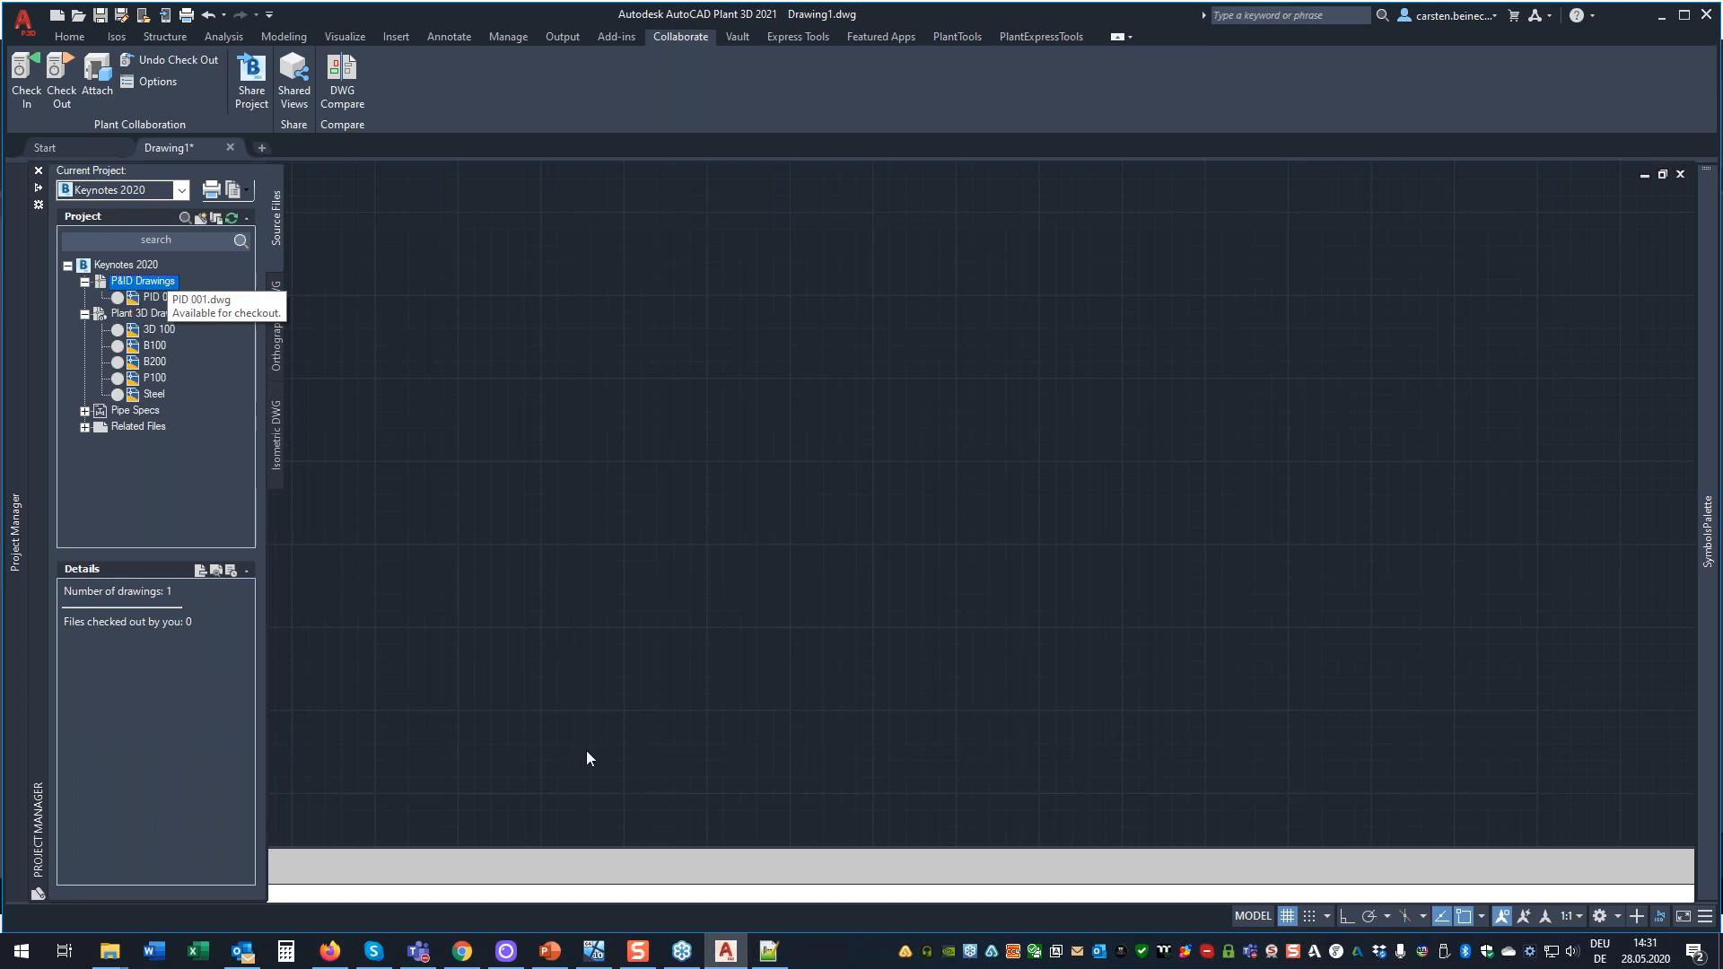
click(593, 952)
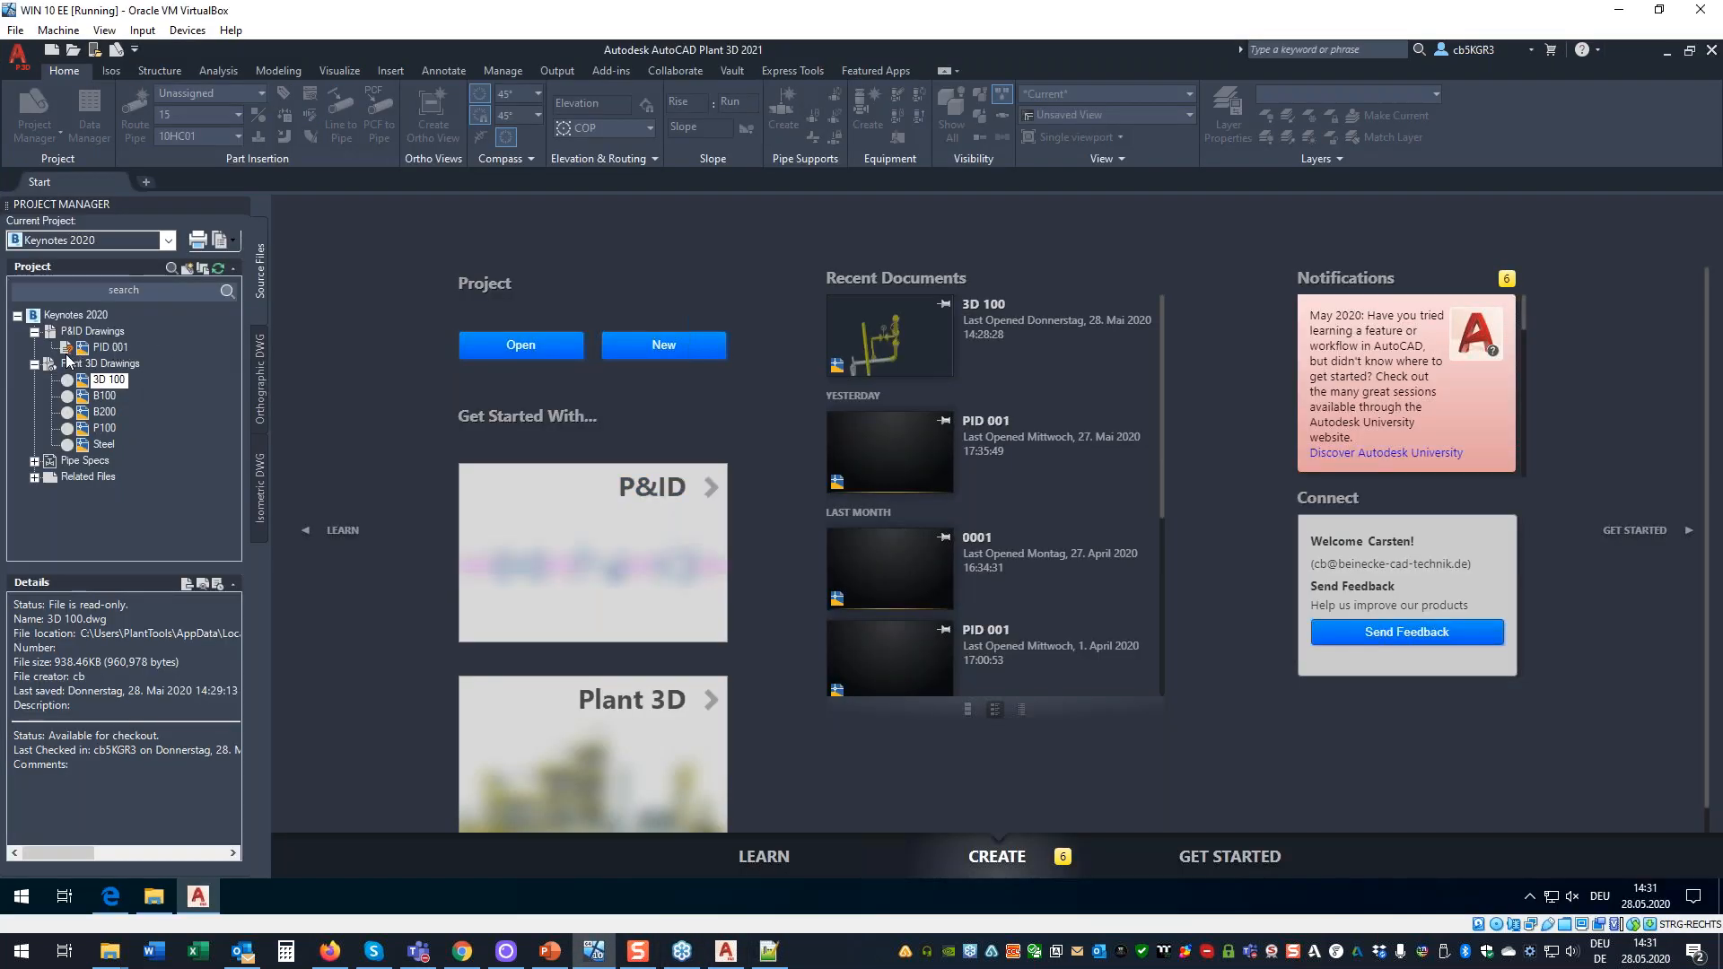
right_click(82, 334)
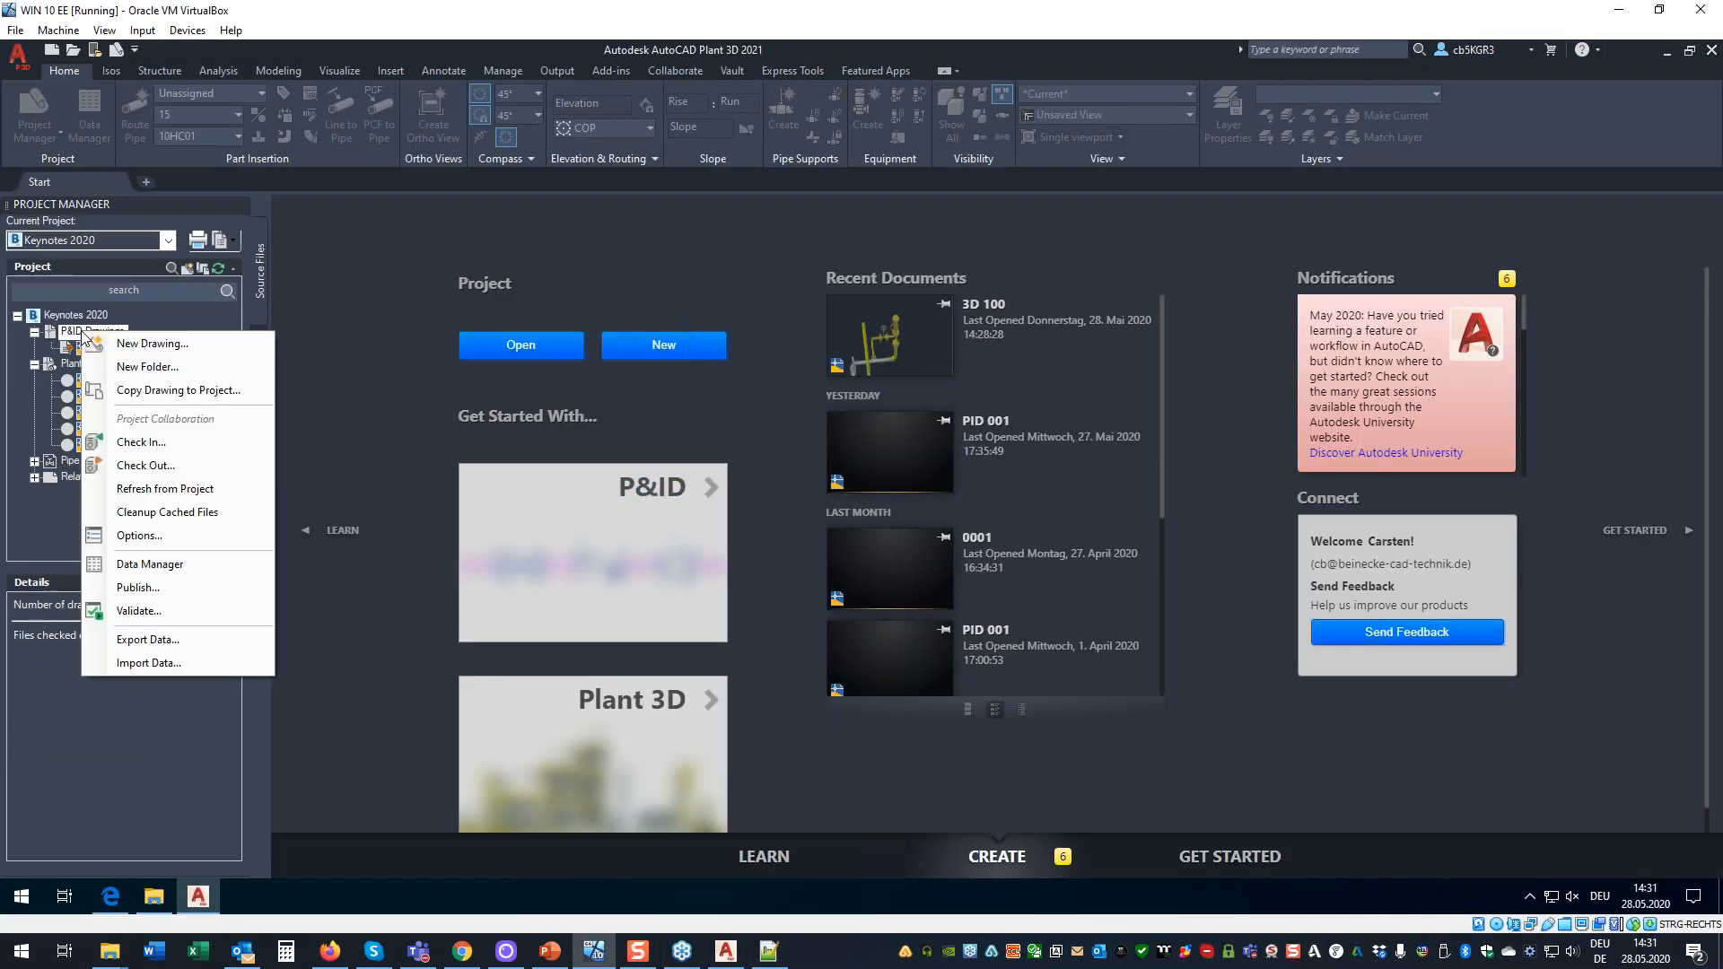
click(132, 344)
text(PI)
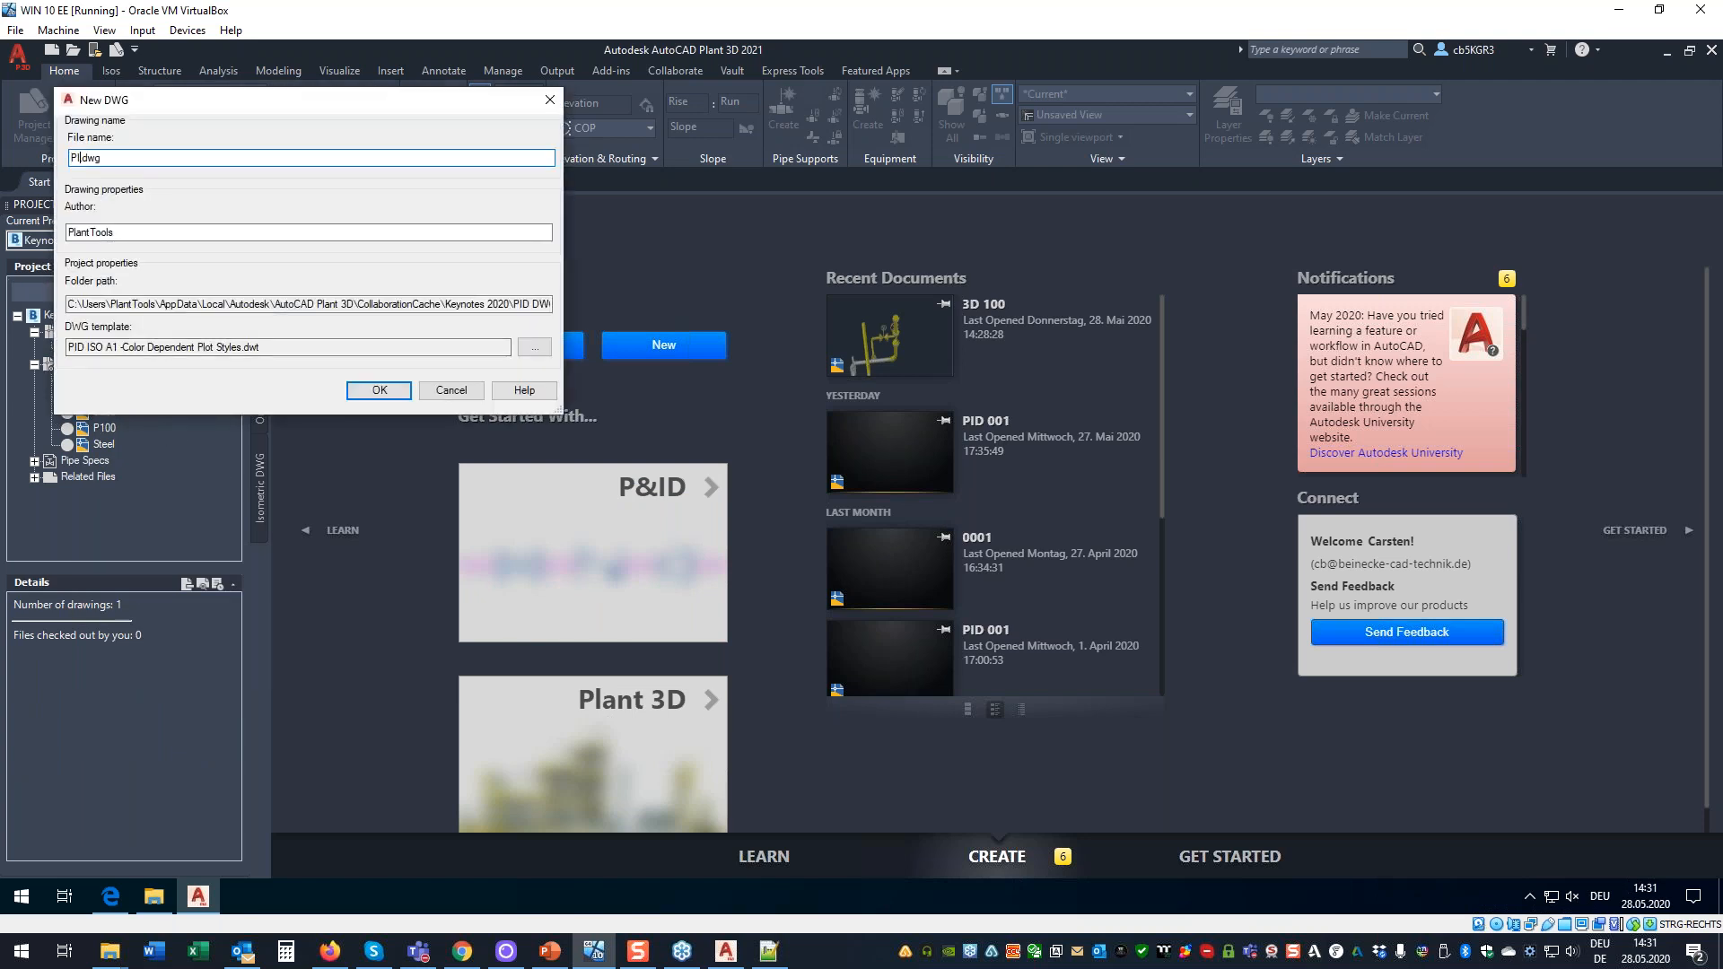
text(D 002)
key(Return)
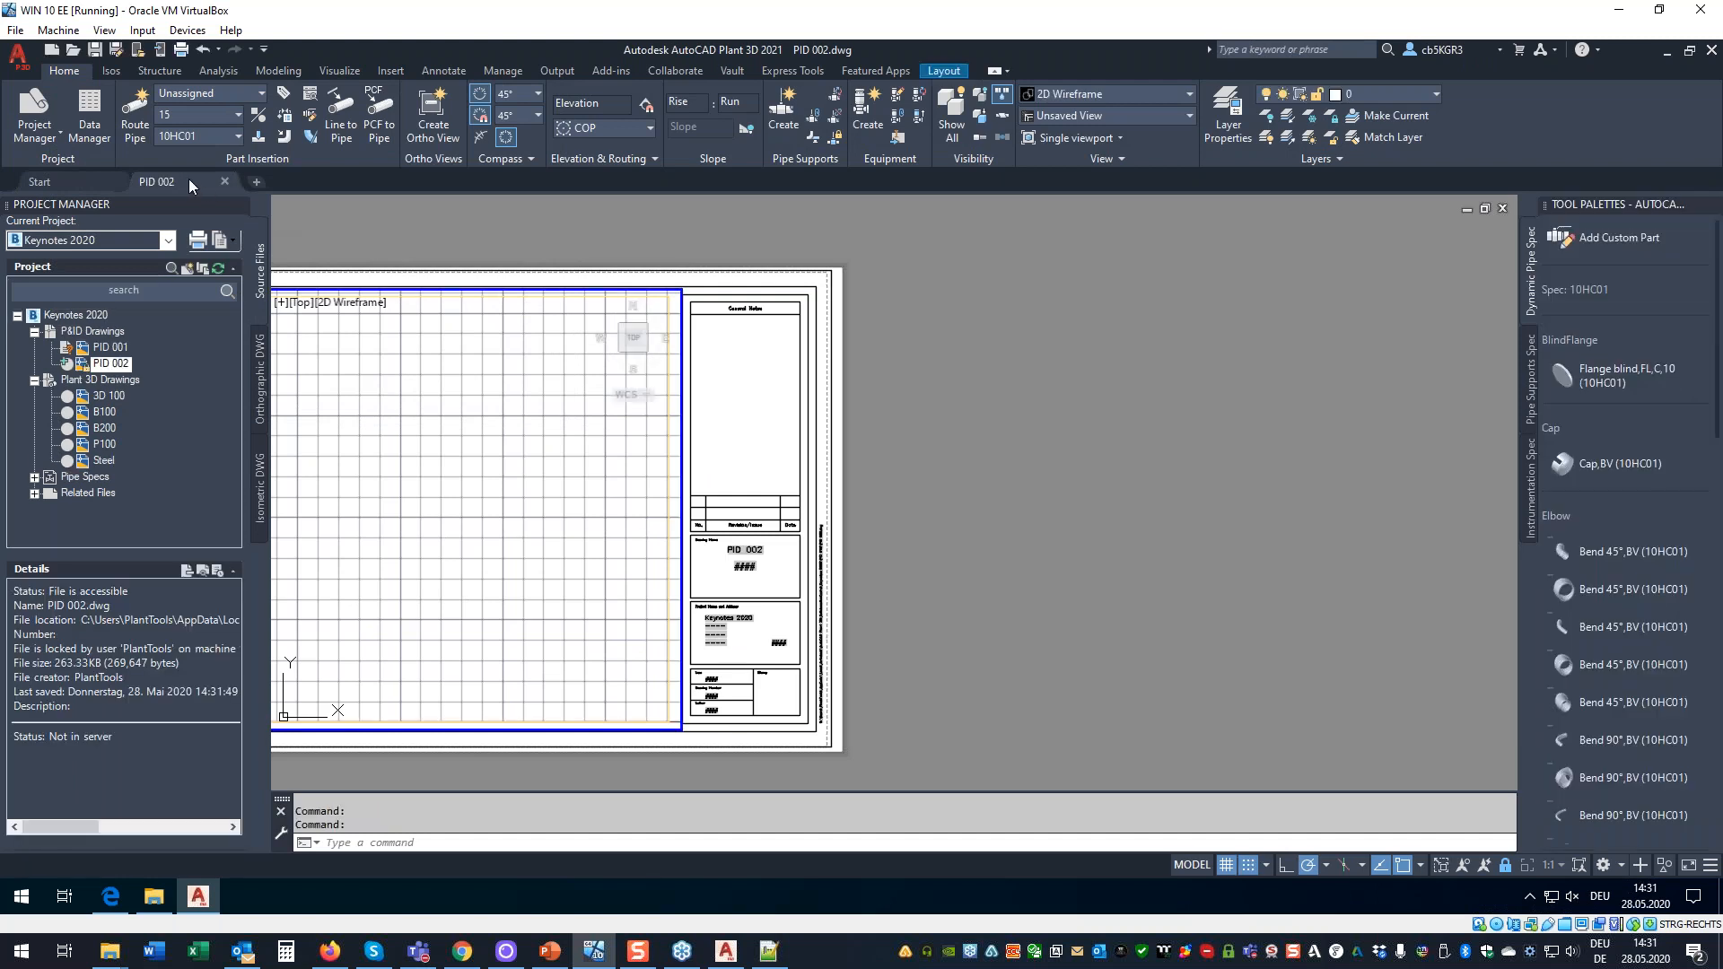
Show PID 002 in model space and change the workspace to PID ISO.
mouse_move(185, 180)
click(108, 238)
middle_drag(470, 518, 585, 373)
scroll(538, 277, up, 2)
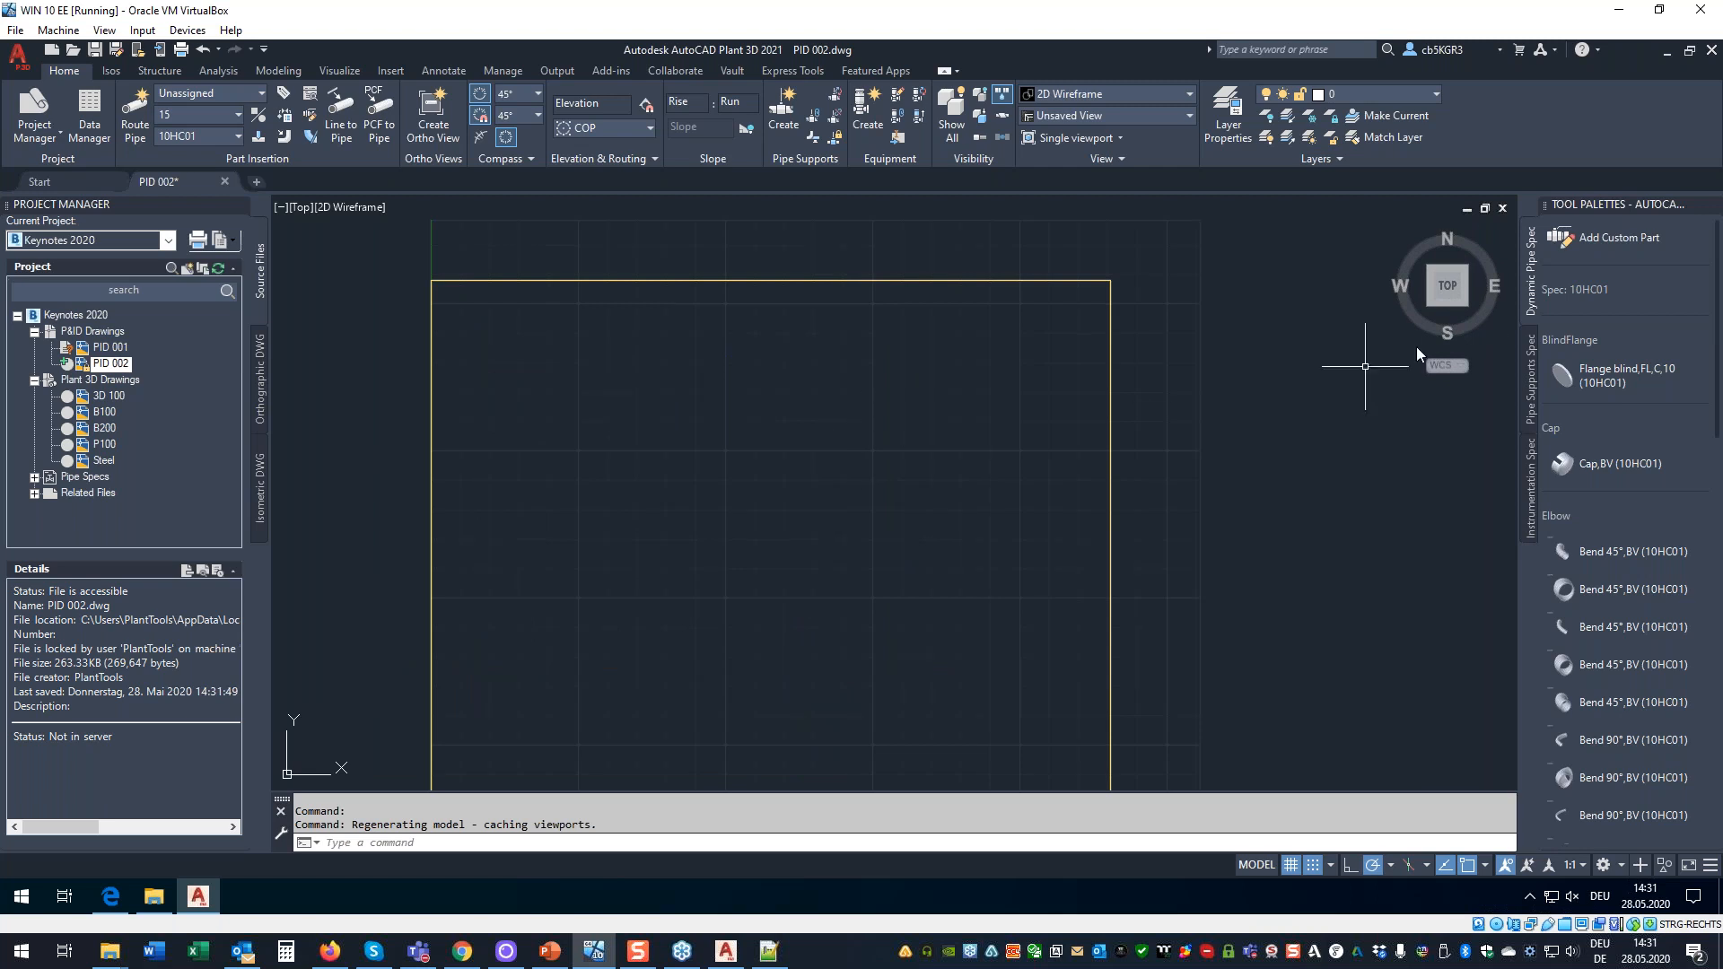
click(876, 70)
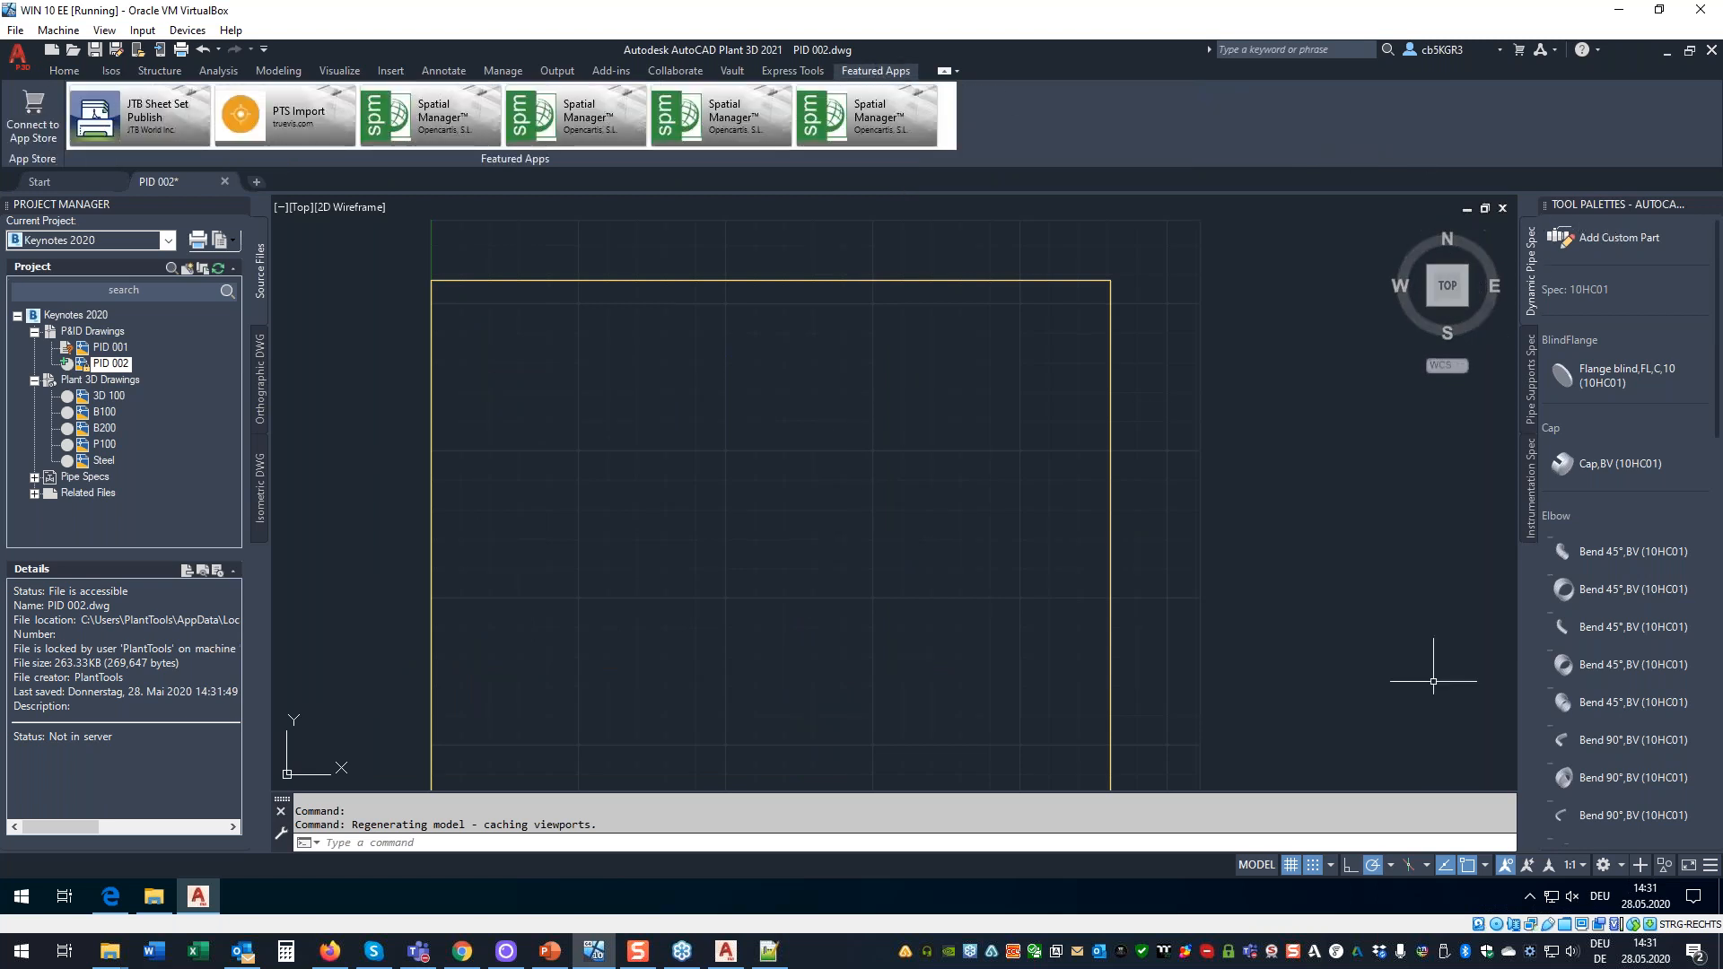
click(1621, 865)
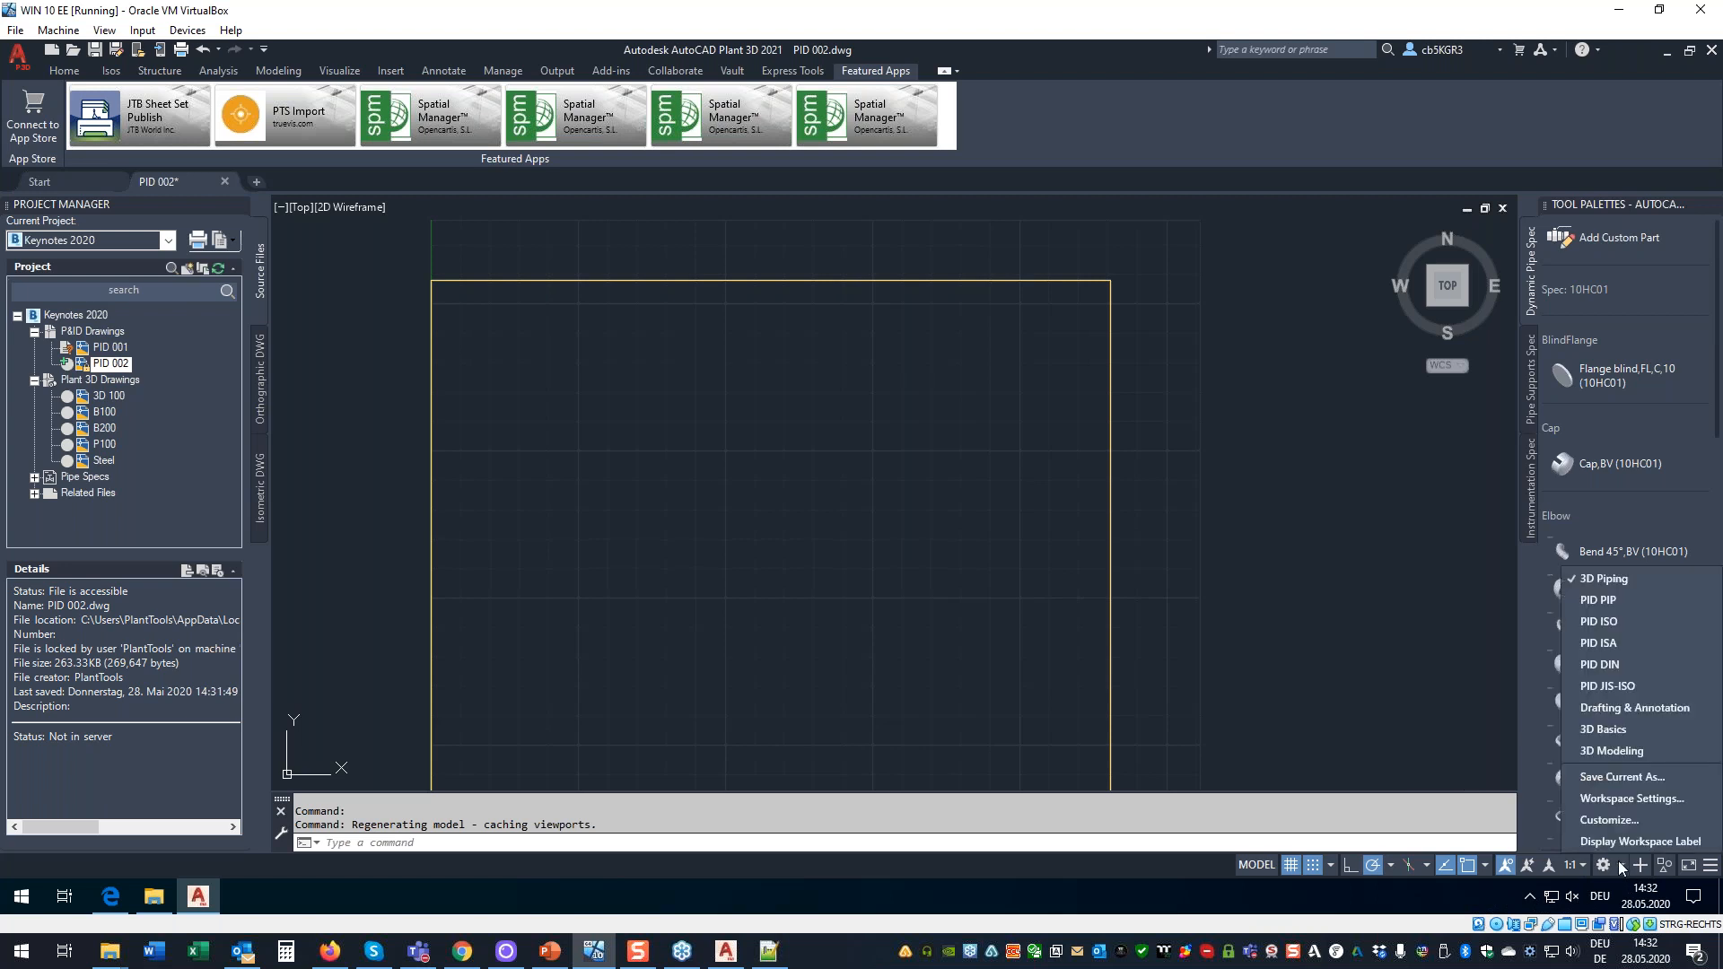
click(1606, 622)
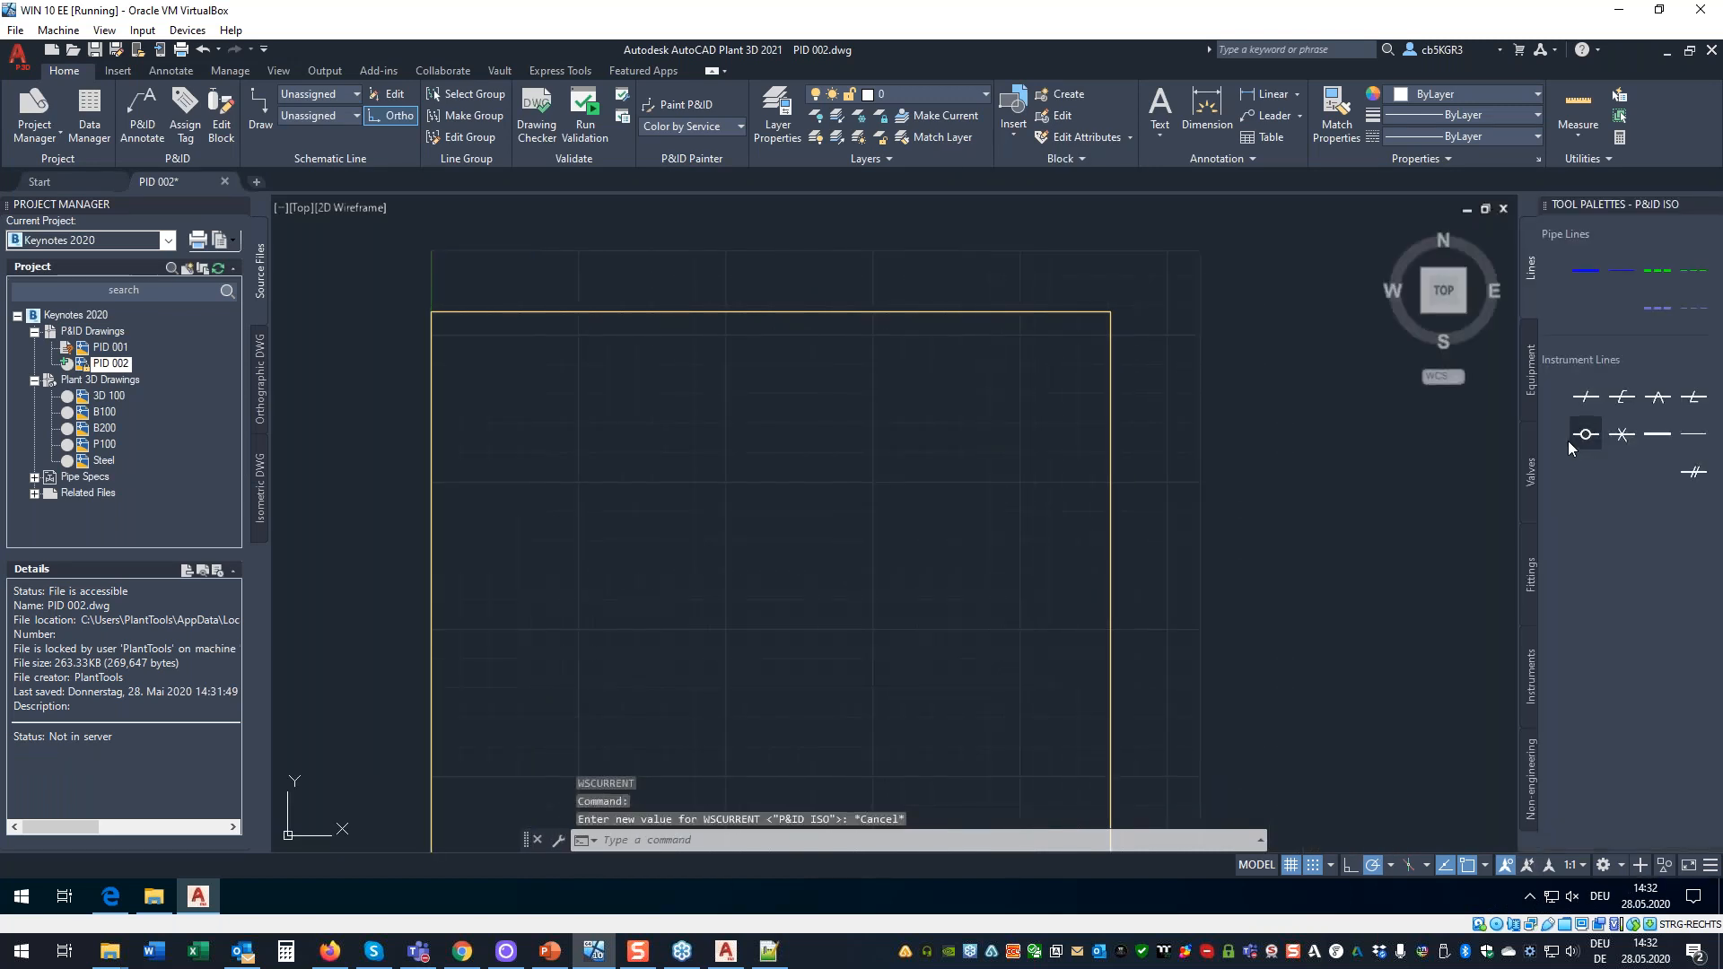
Place a general pump inside the PID 002 border, assign it equipment tag P-001 and put the tag annotation beneath it.
click(1532, 377)
click(1585, 270)
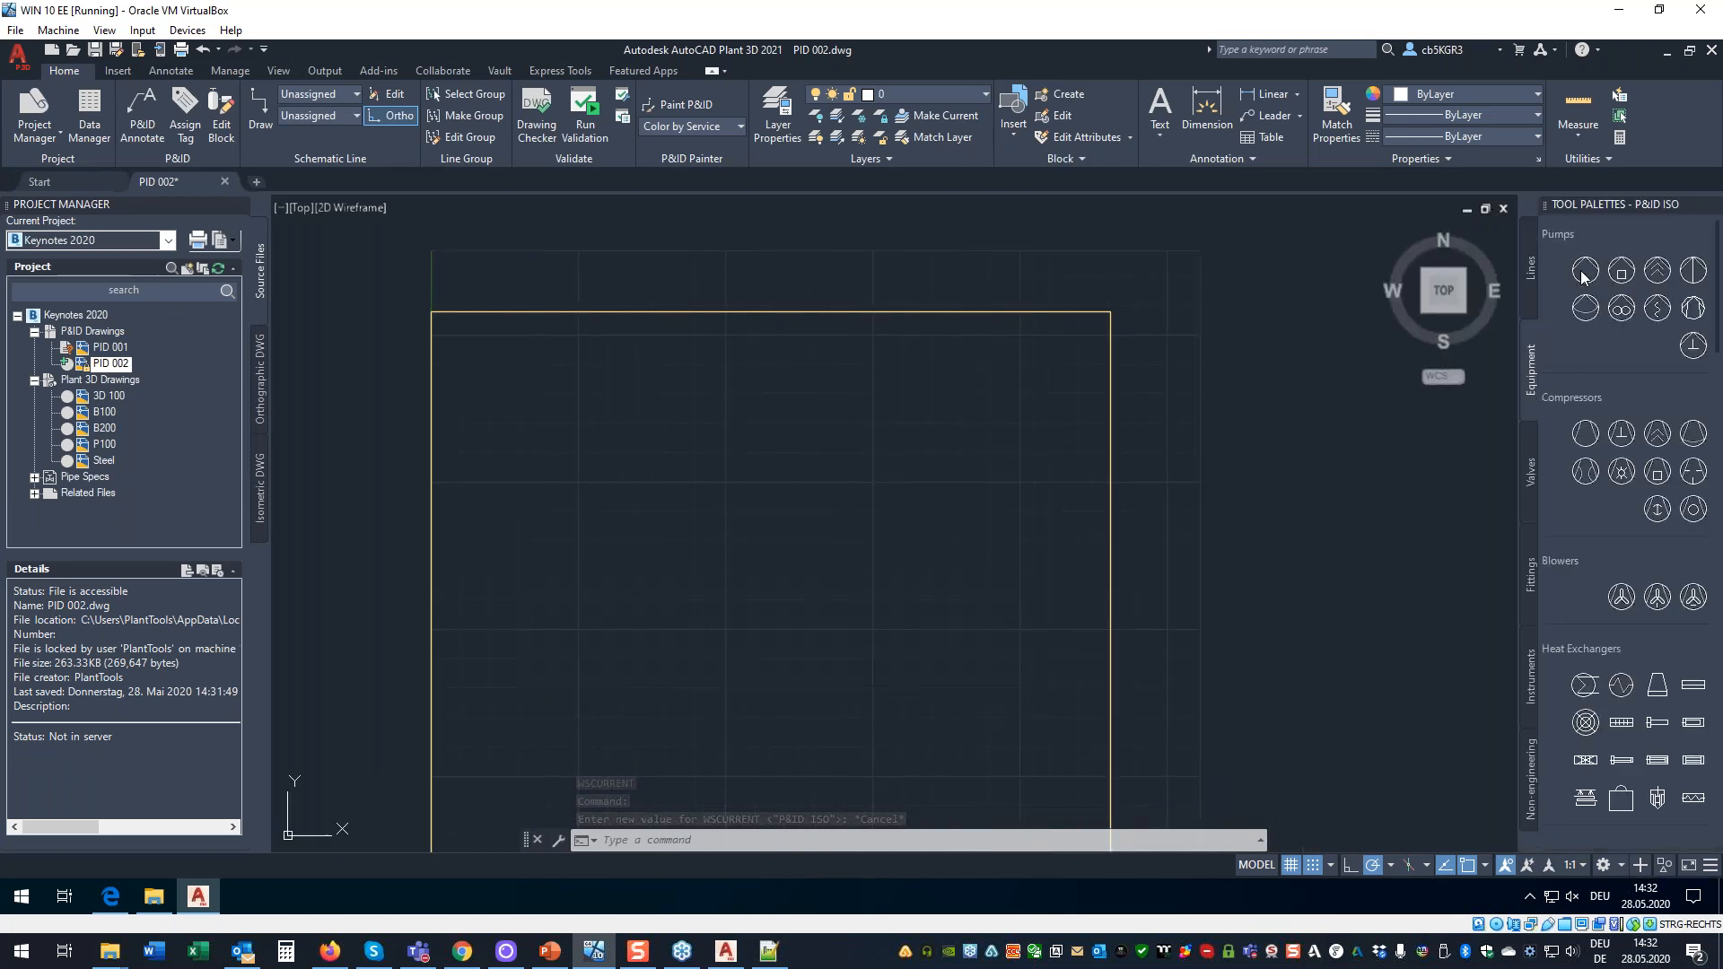
scroll(677, 357, up, 3)
click(693, 386)
click(692, 492)
click(340, 208)
click(141, 326)
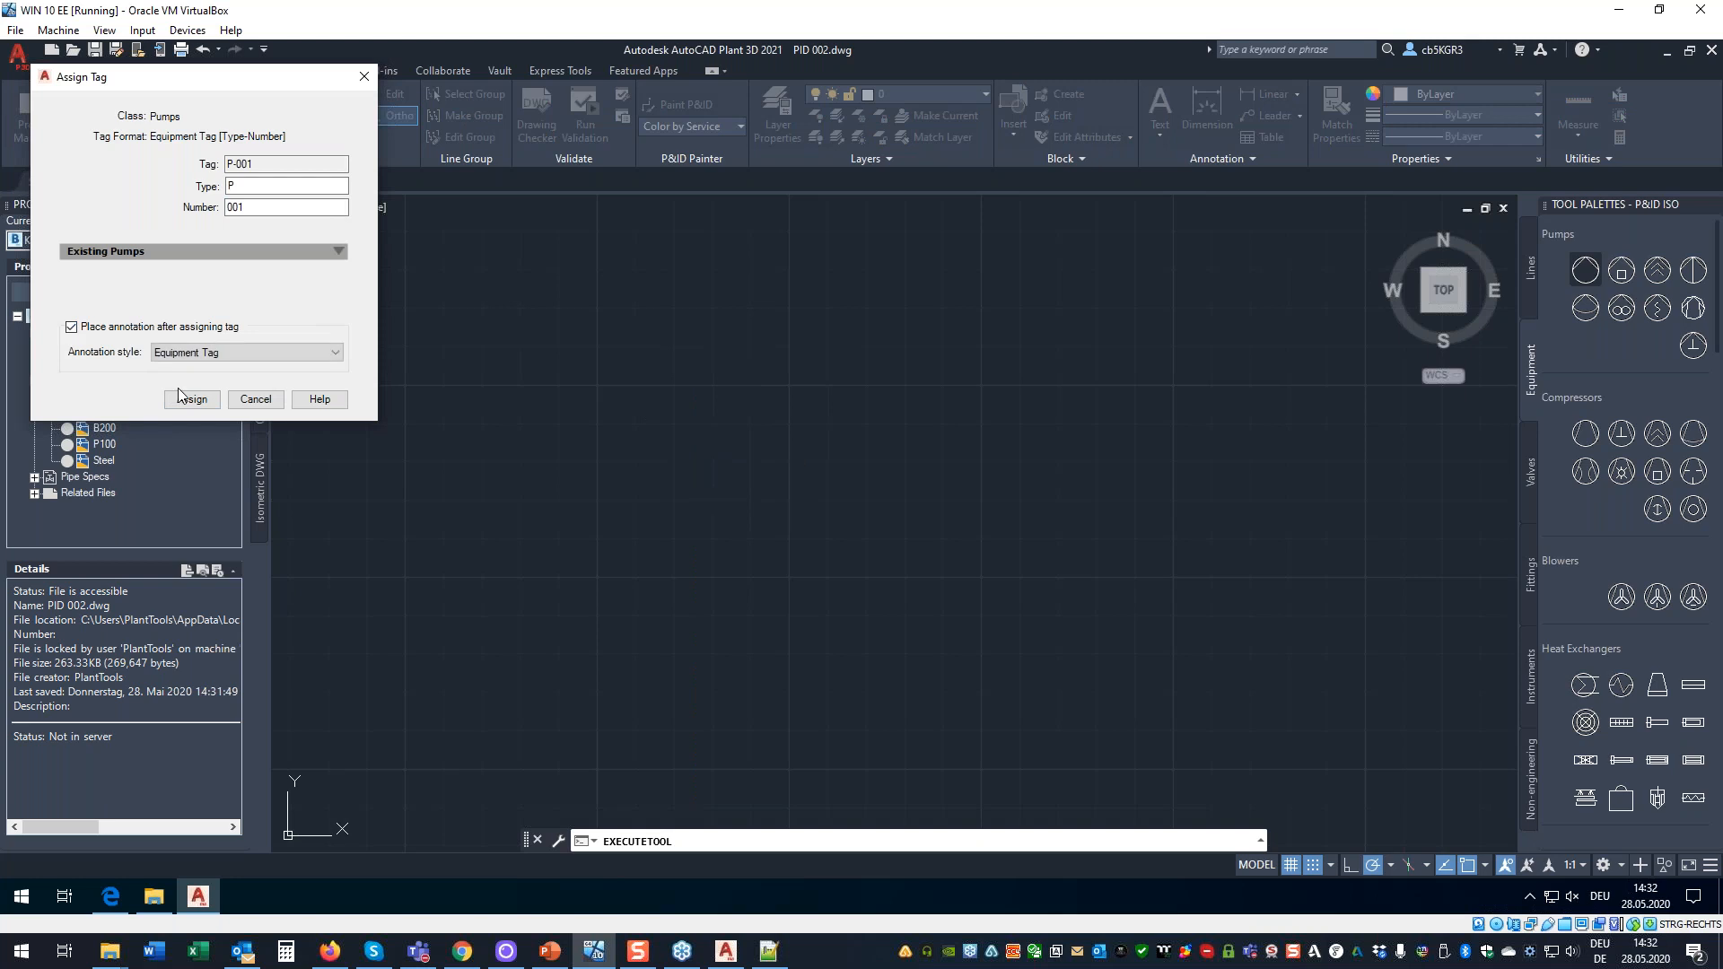
click(191, 399)
click(674, 483)
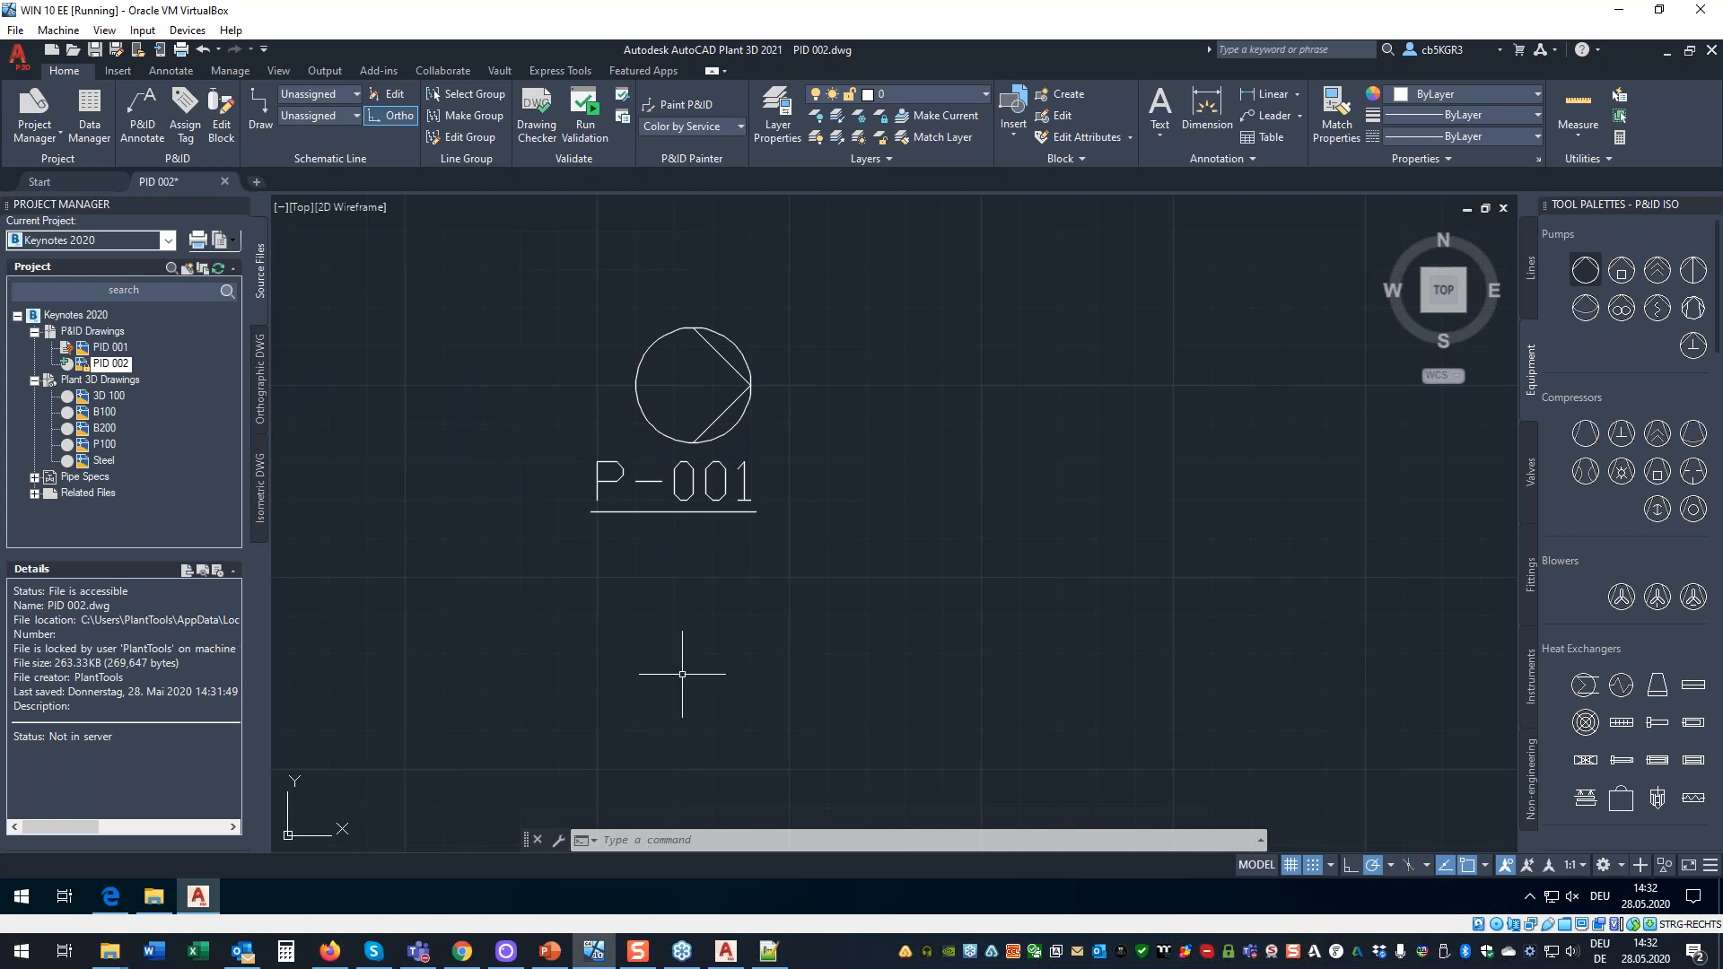
Switch to the host's AutoCAD Plant 3D and open PID 001 from the P&ID Drawings of Keynotes 2020.
click(725, 952)
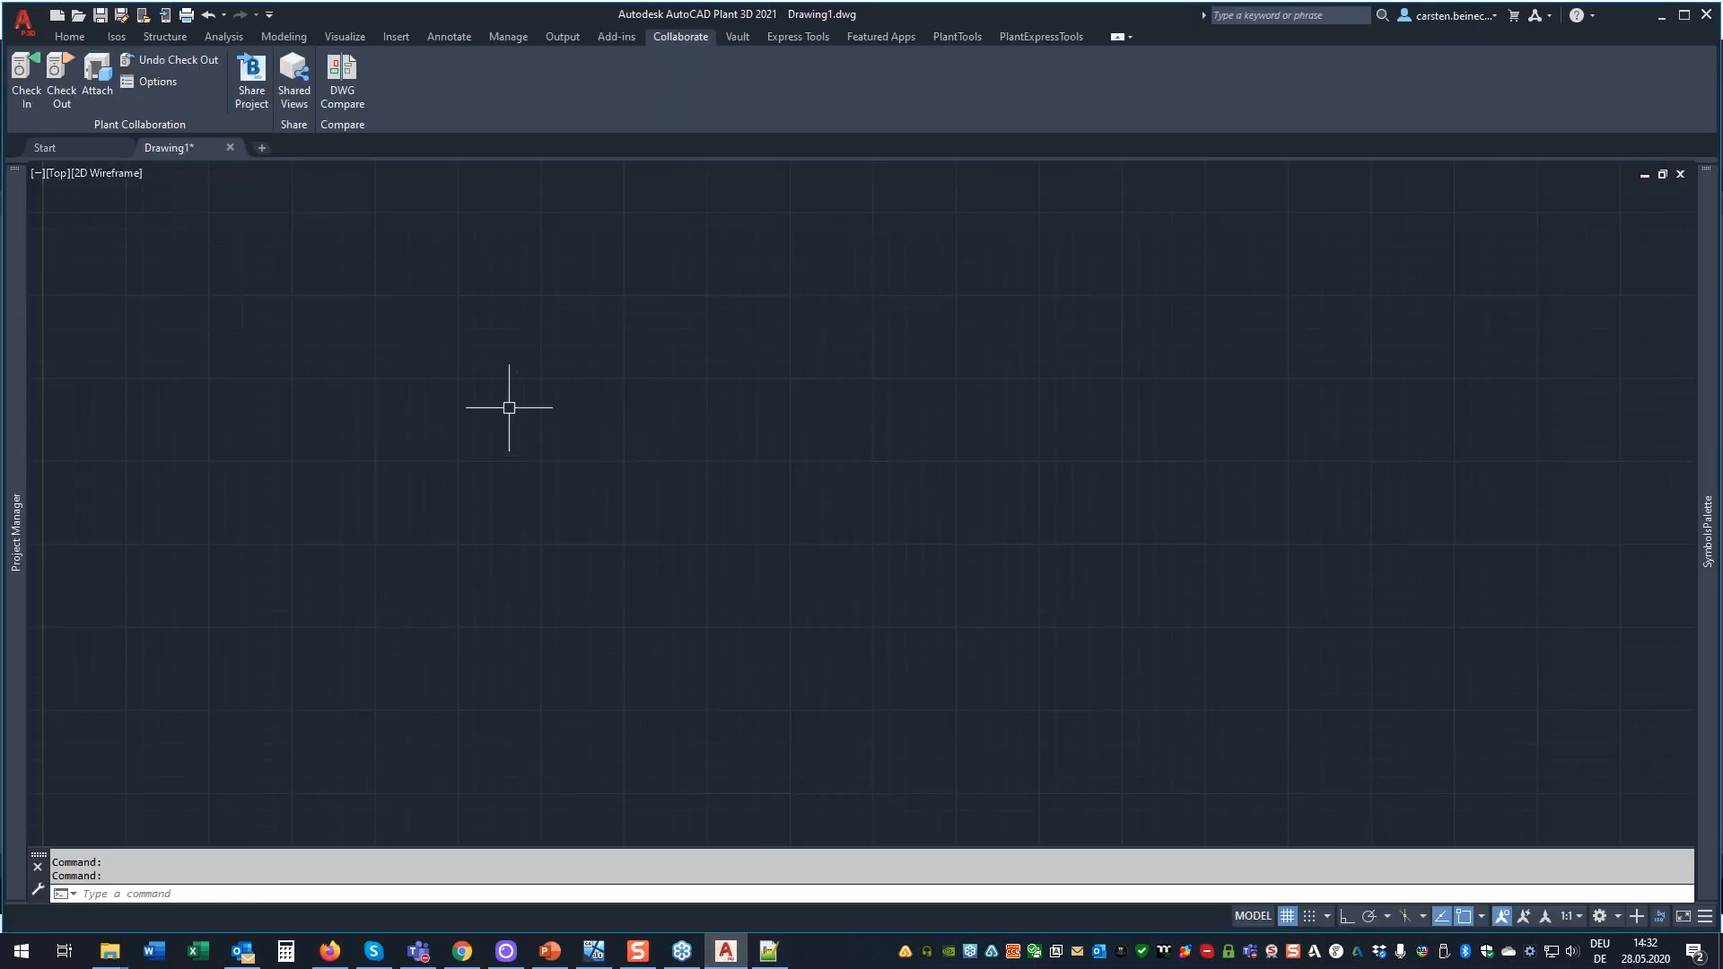
mouse_move(13, 342)
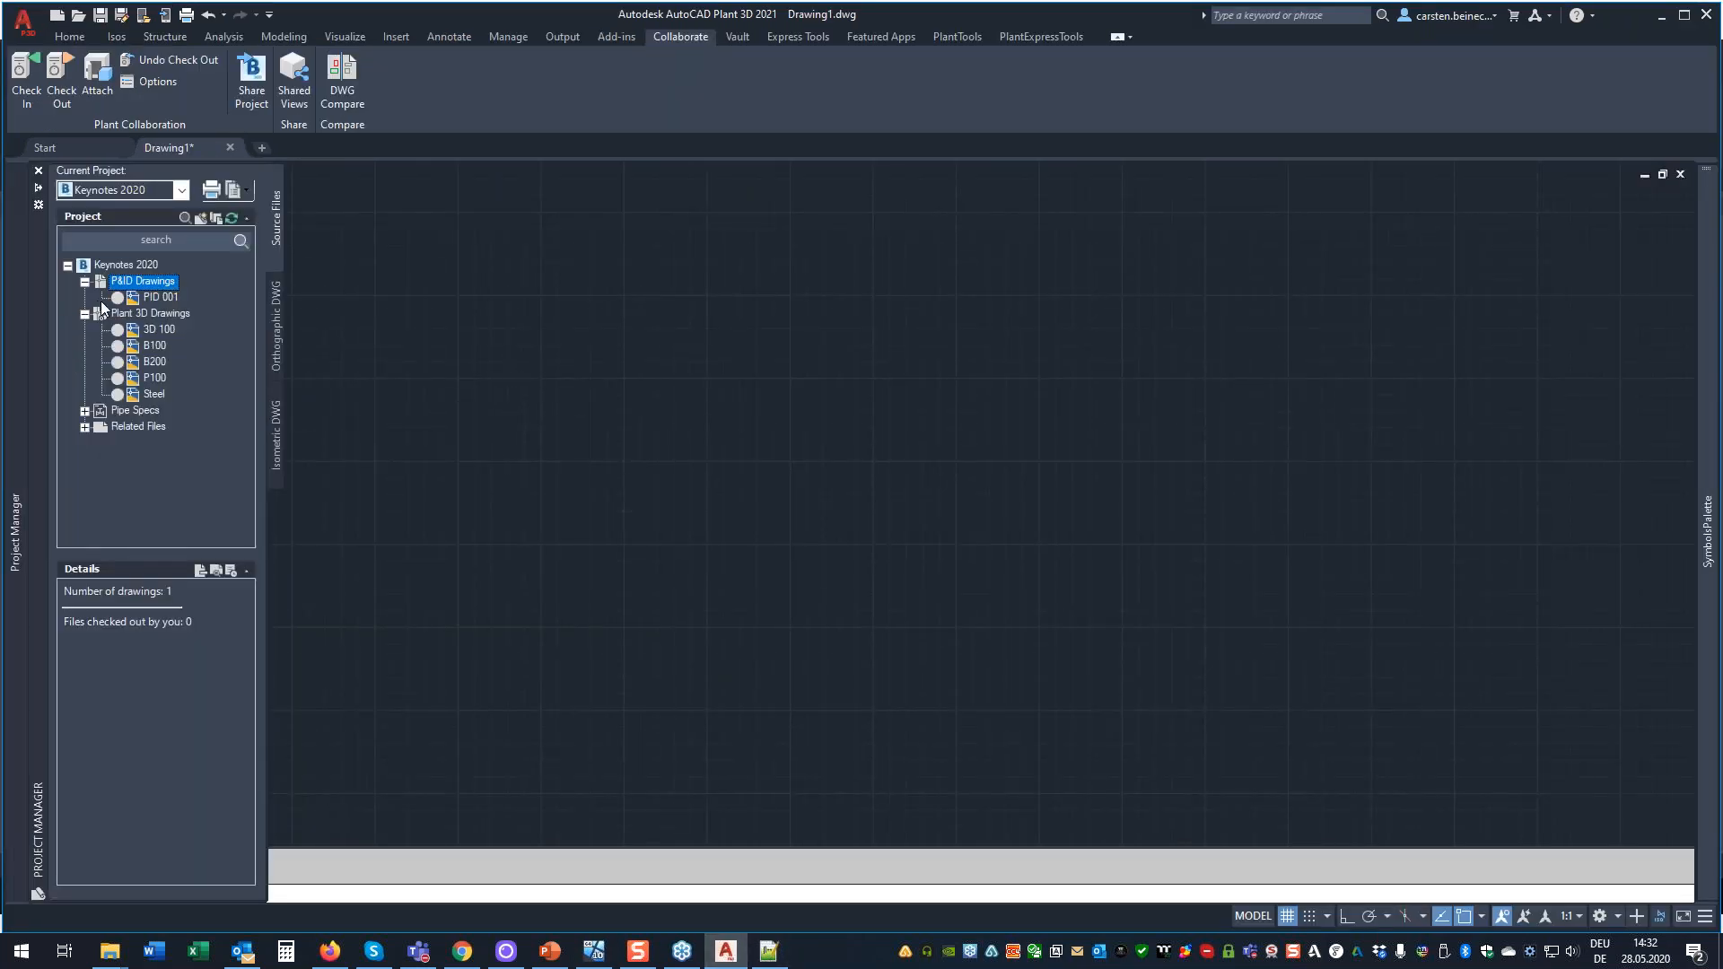
mouse_move(123, 307)
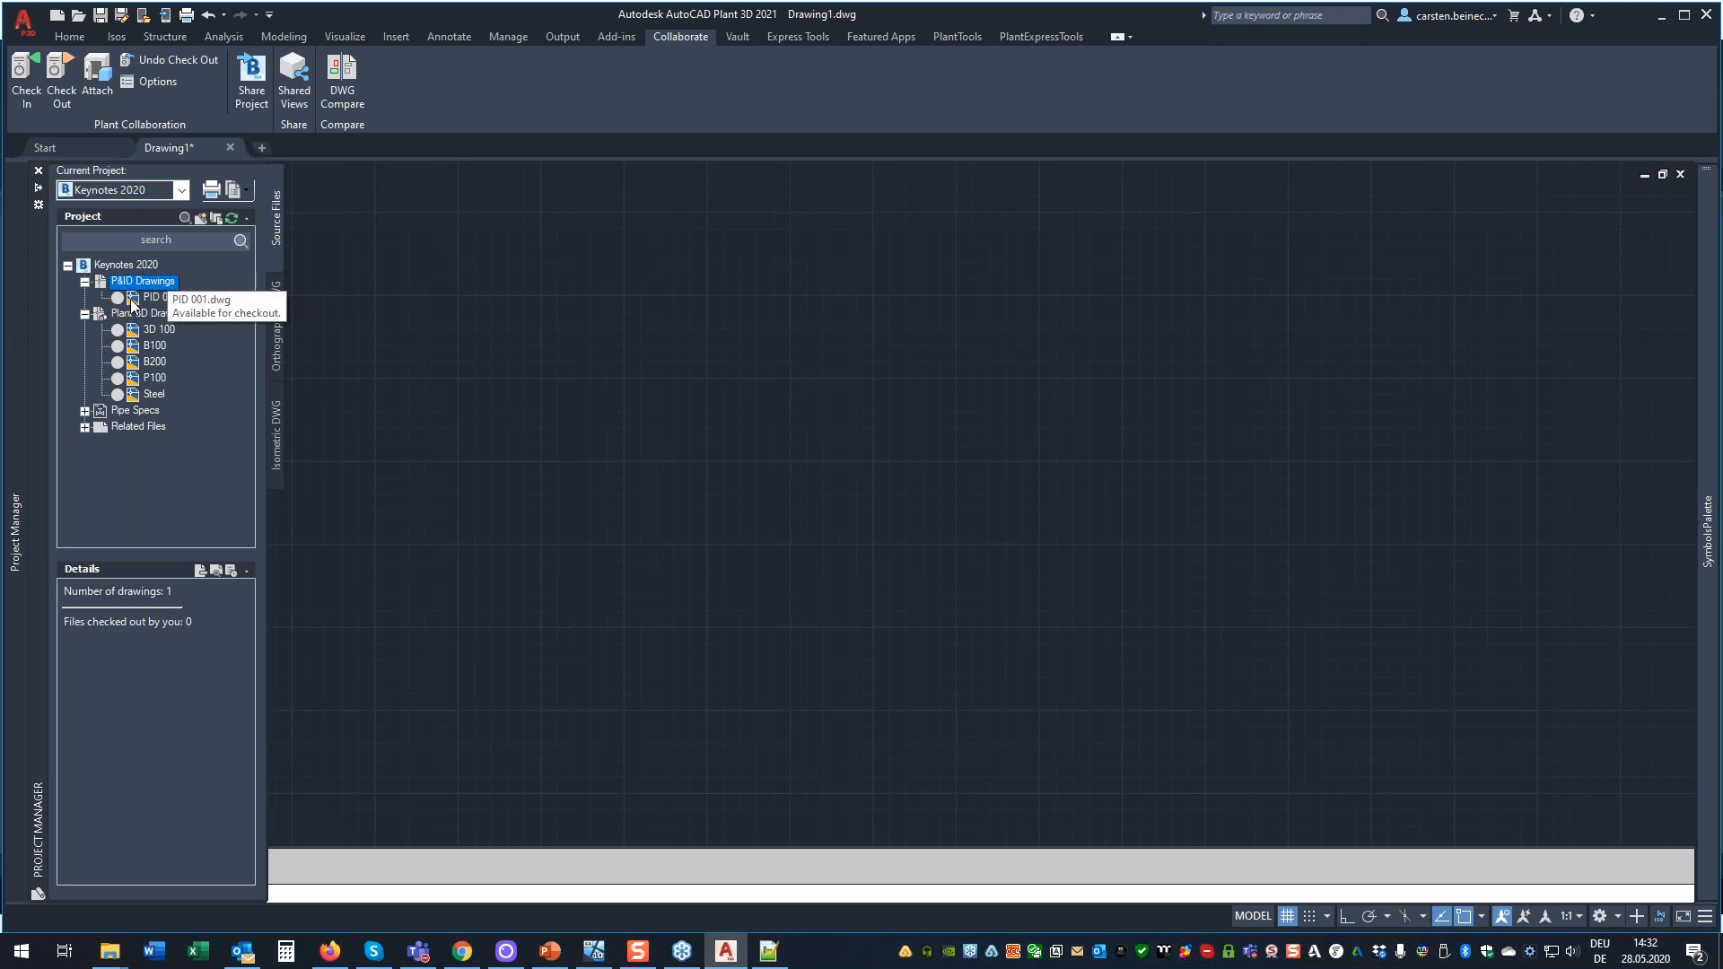
click(136, 305)
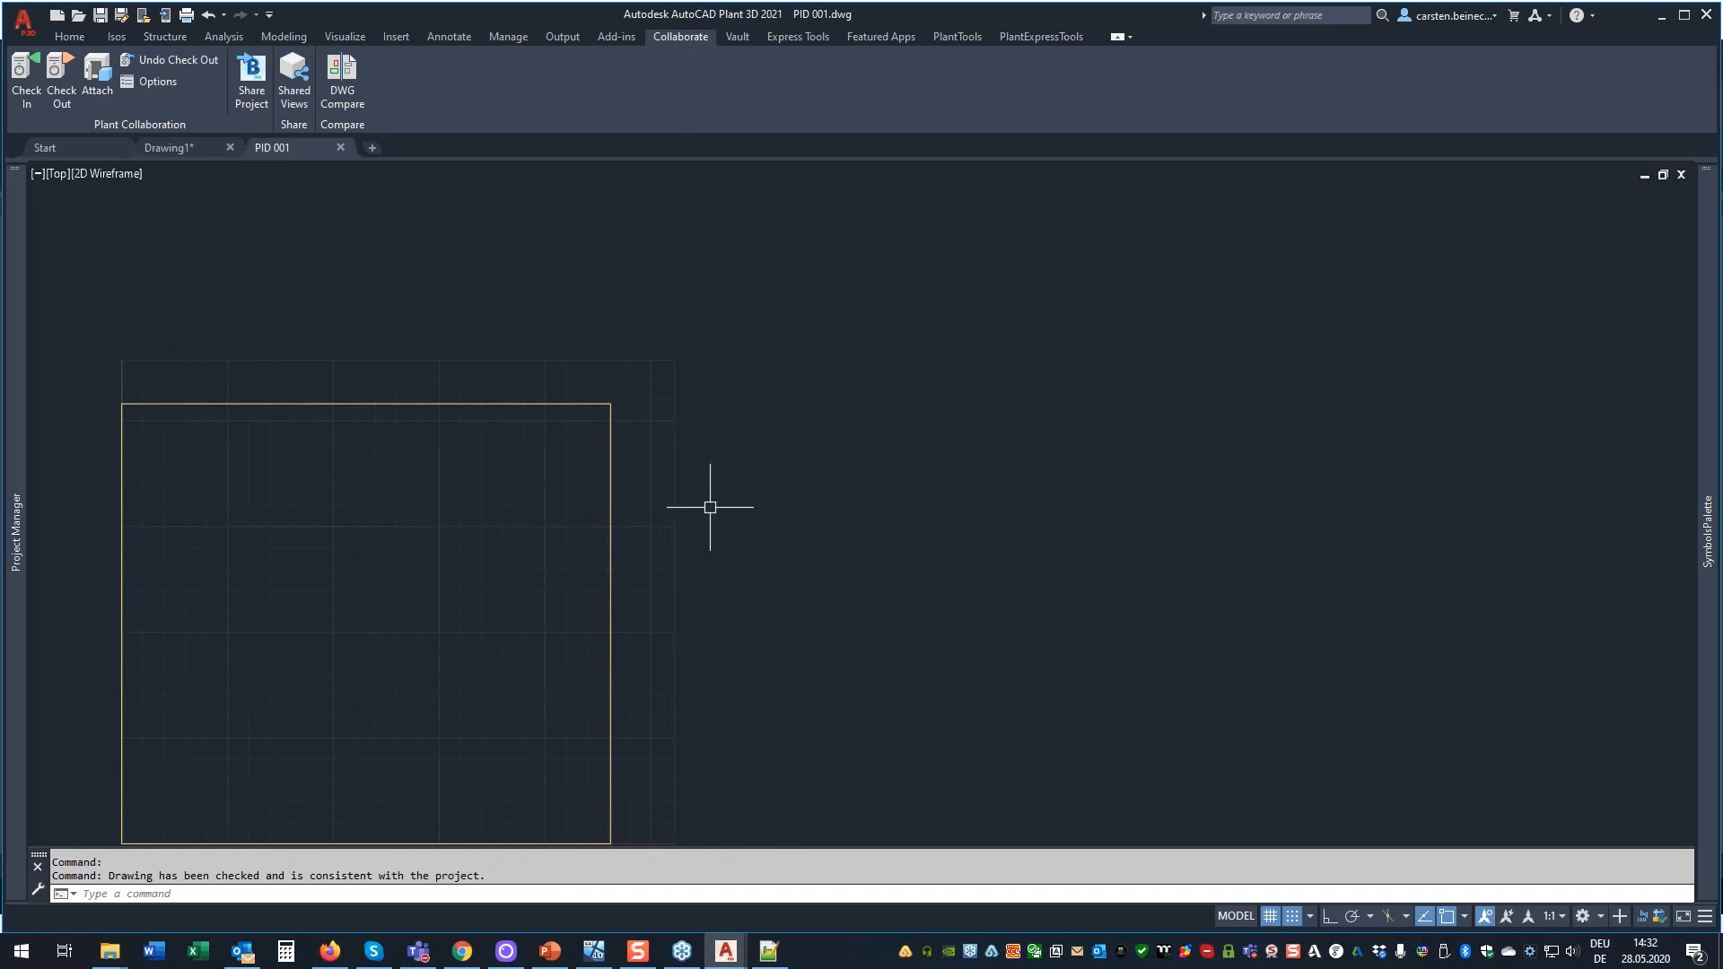
Insert a pump symbol from the equipment symbols inside the PID 001 border, with no rotation.
mouse_move(1712, 311)
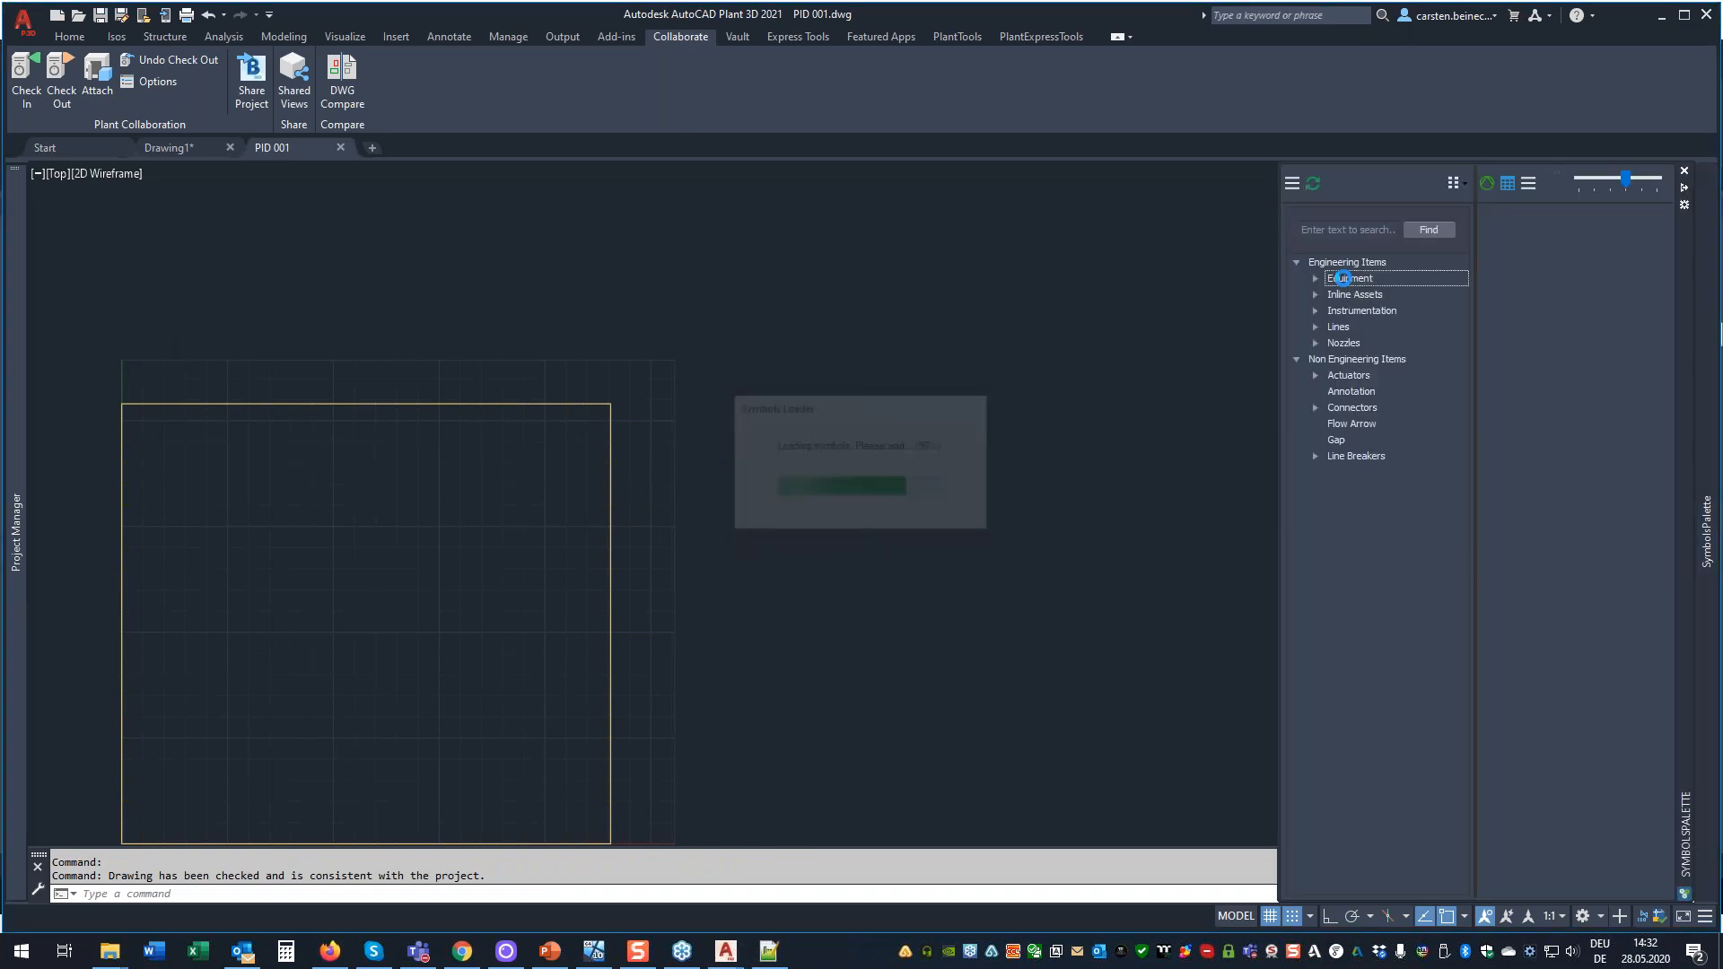
double_click(1354, 281)
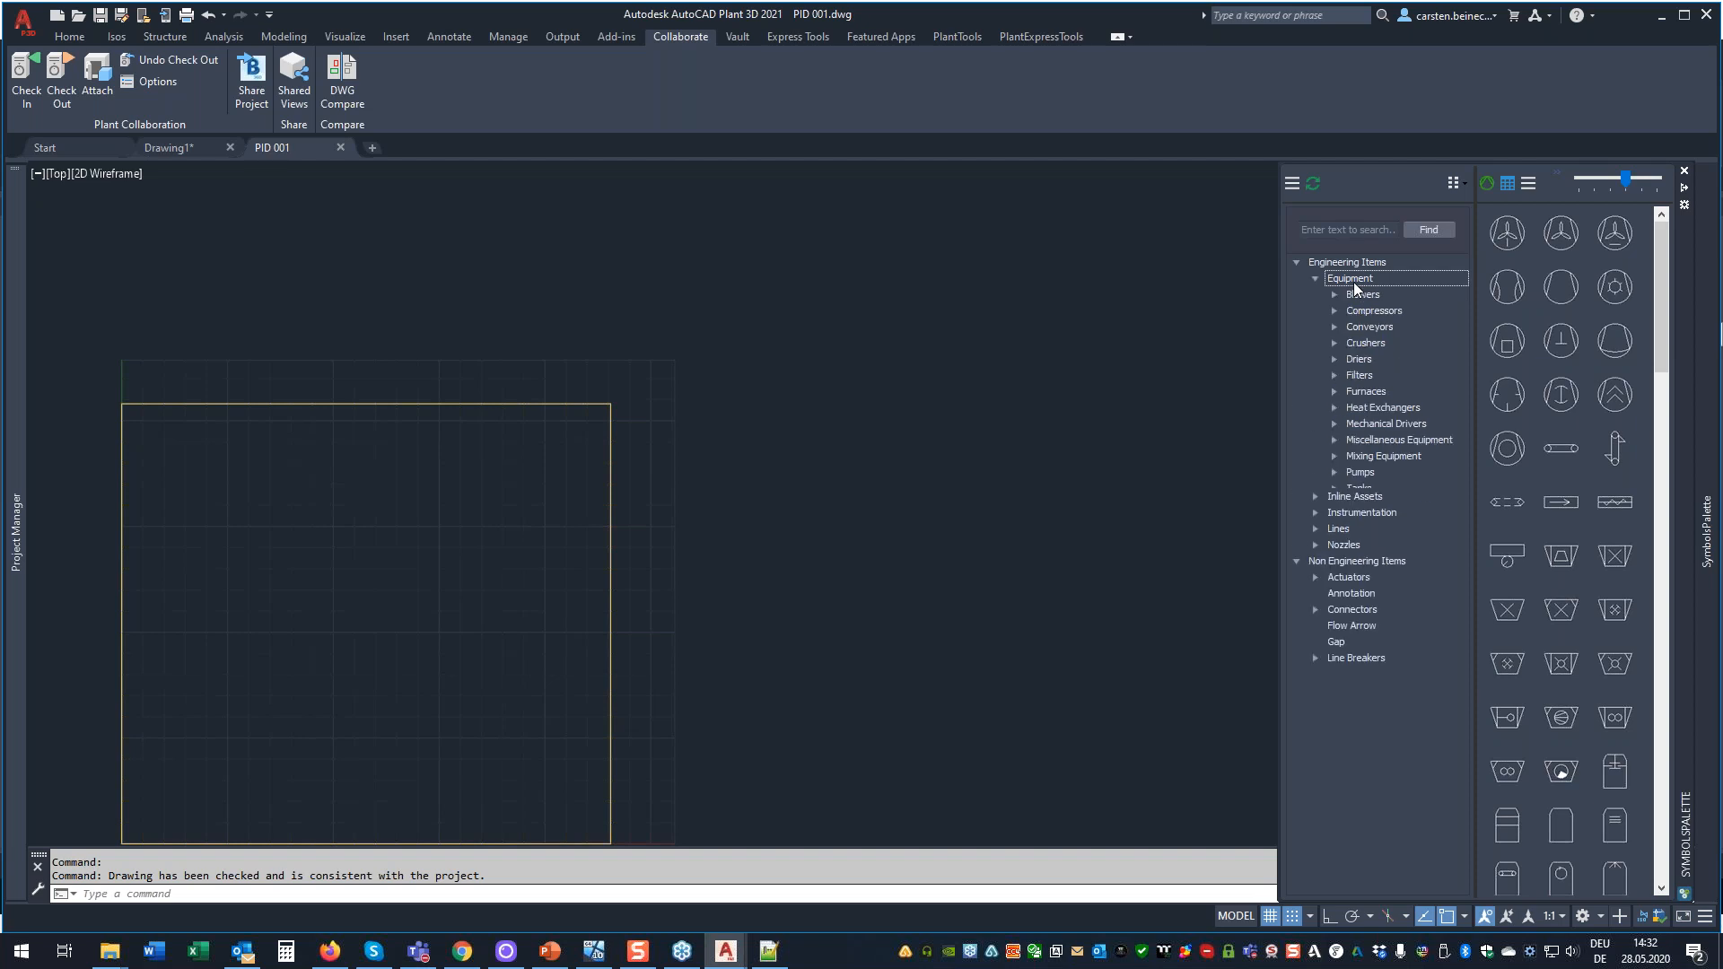
click(1370, 474)
click(1519, 273)
scroll(411, 439, up, 6)
click(408, 428)
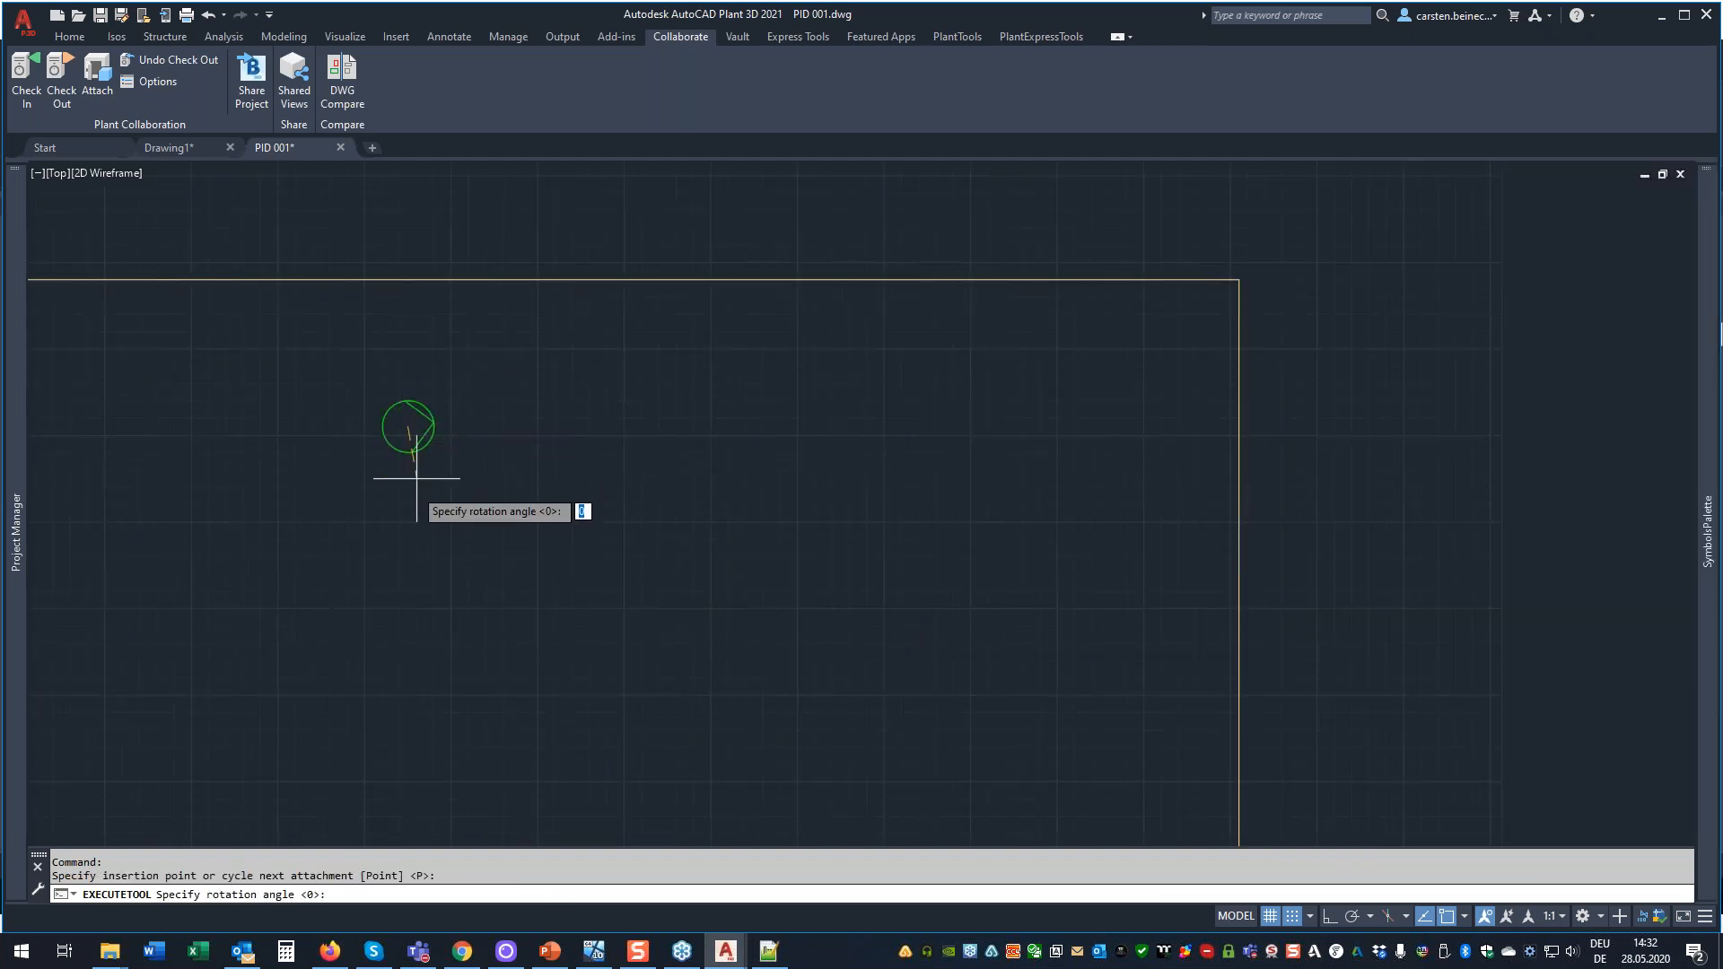
click(407, 495)
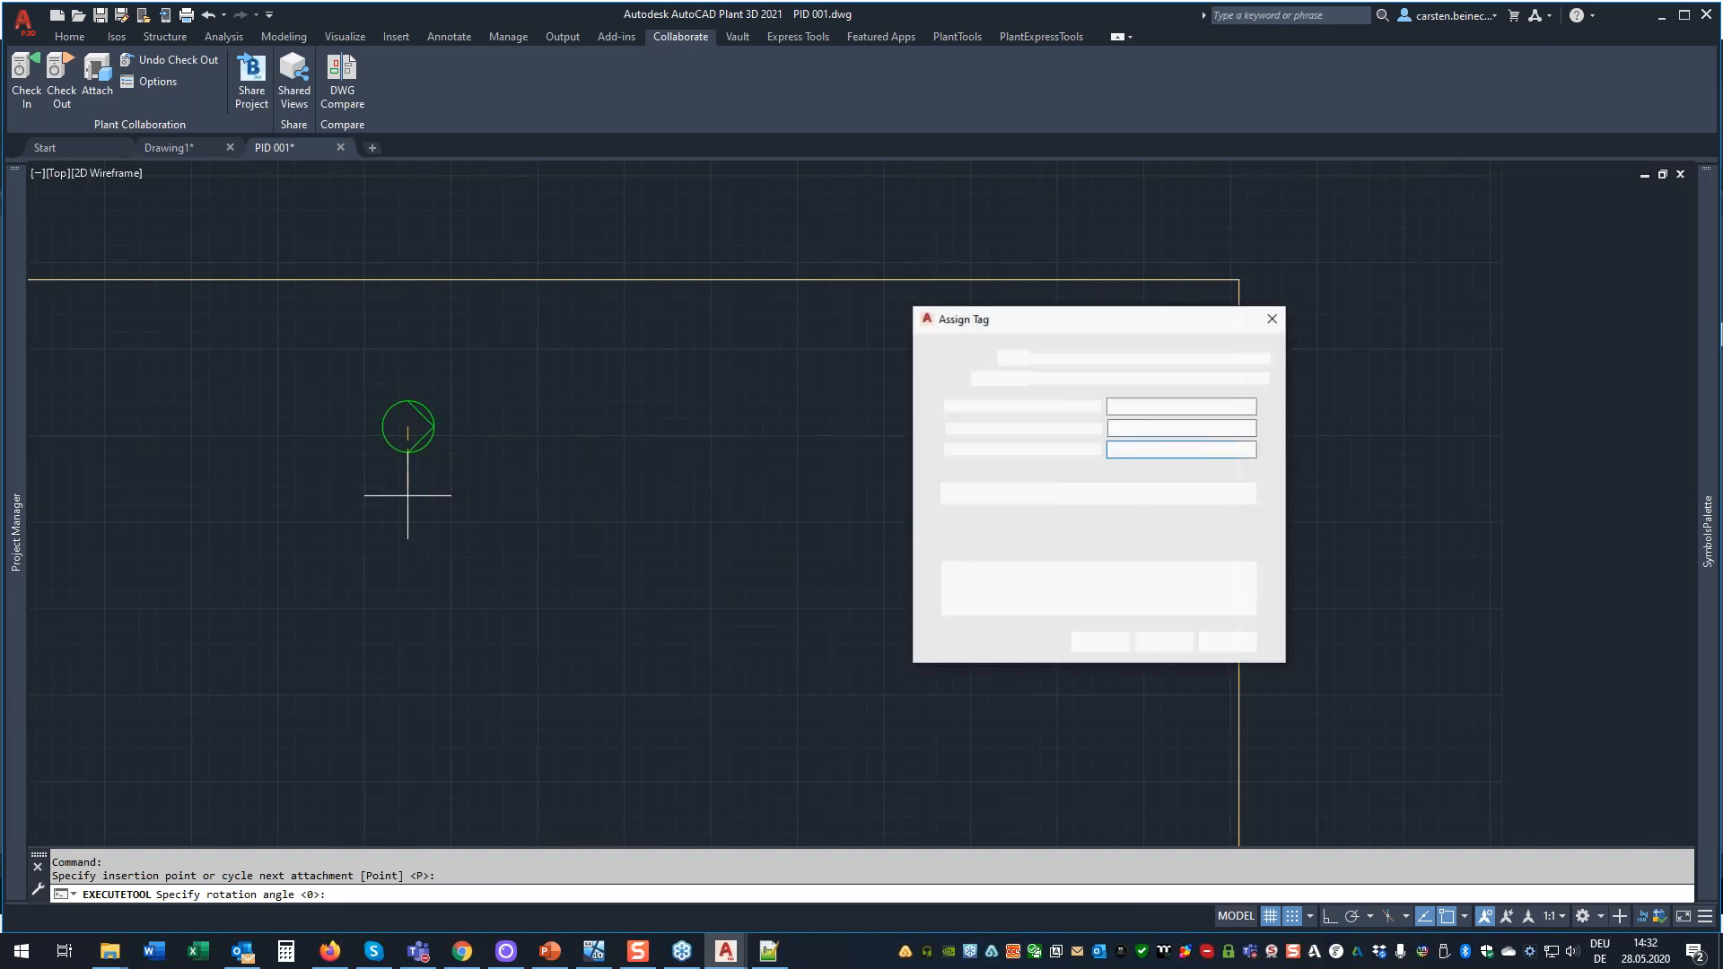
Assign tag P-001 to the pump in PID 001 and place its tag annotation below the symbol.
click(1253, 467)
click(1252, 467)
click(991, 546)
click(1142, 616)
scroll(443, 487, up, 2)
click(411, 498)
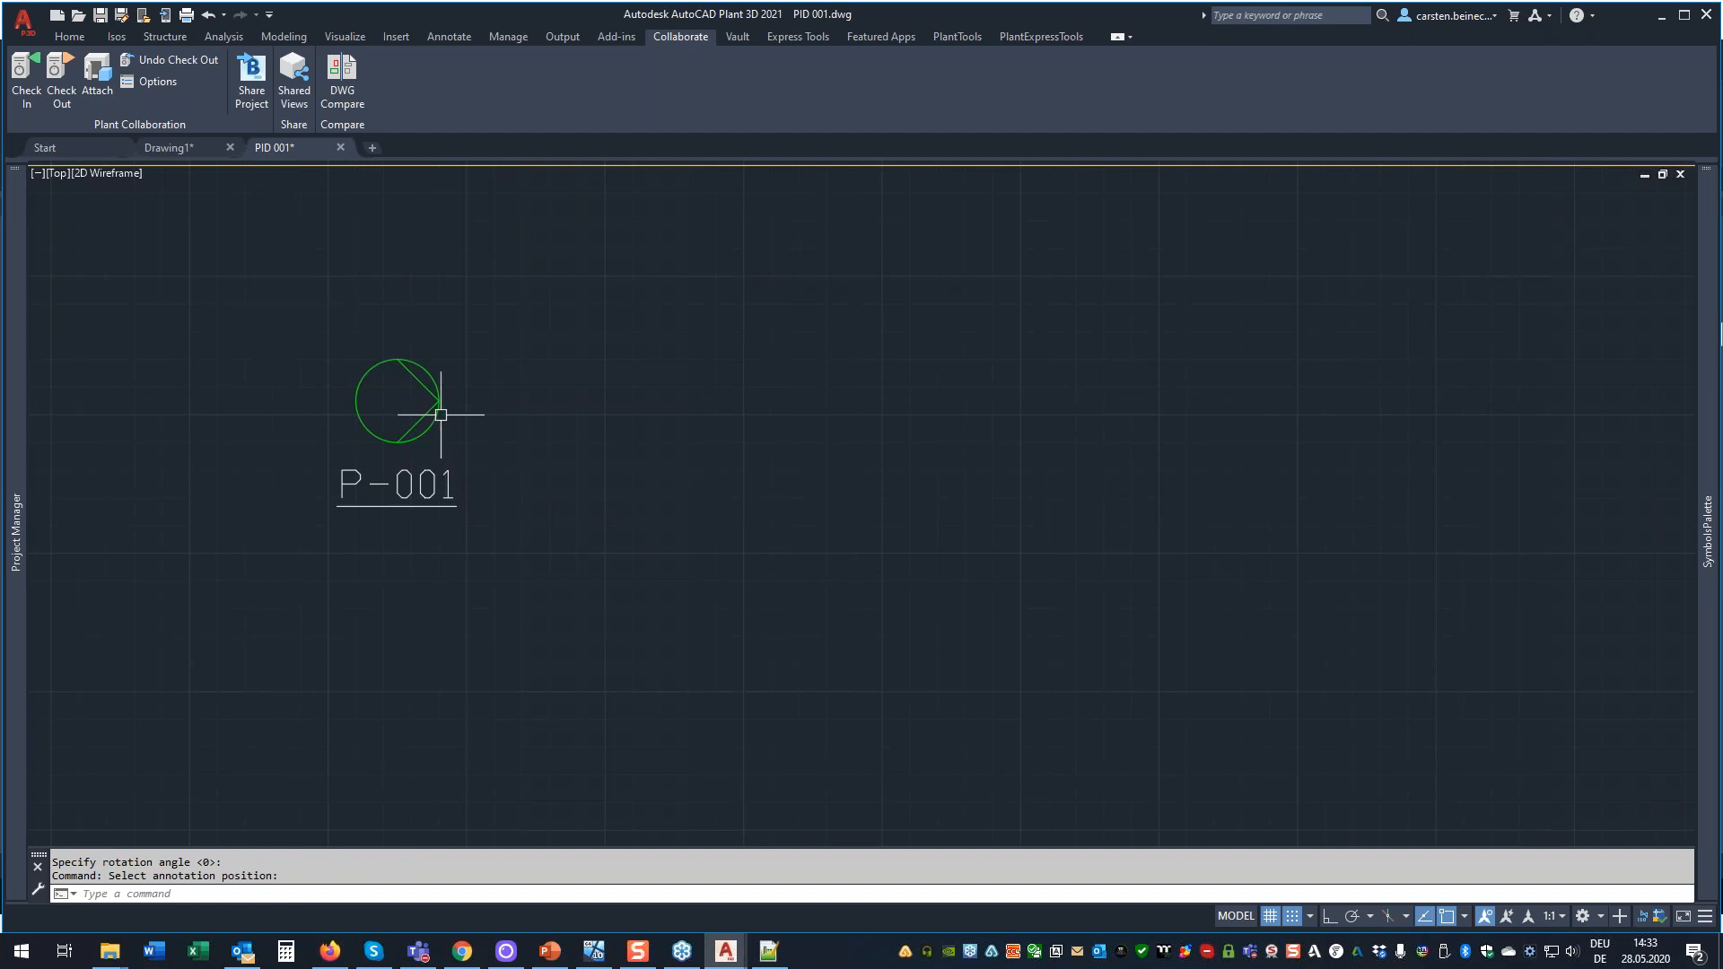
Close PID 001 with its changes saved.
click(340, 149)
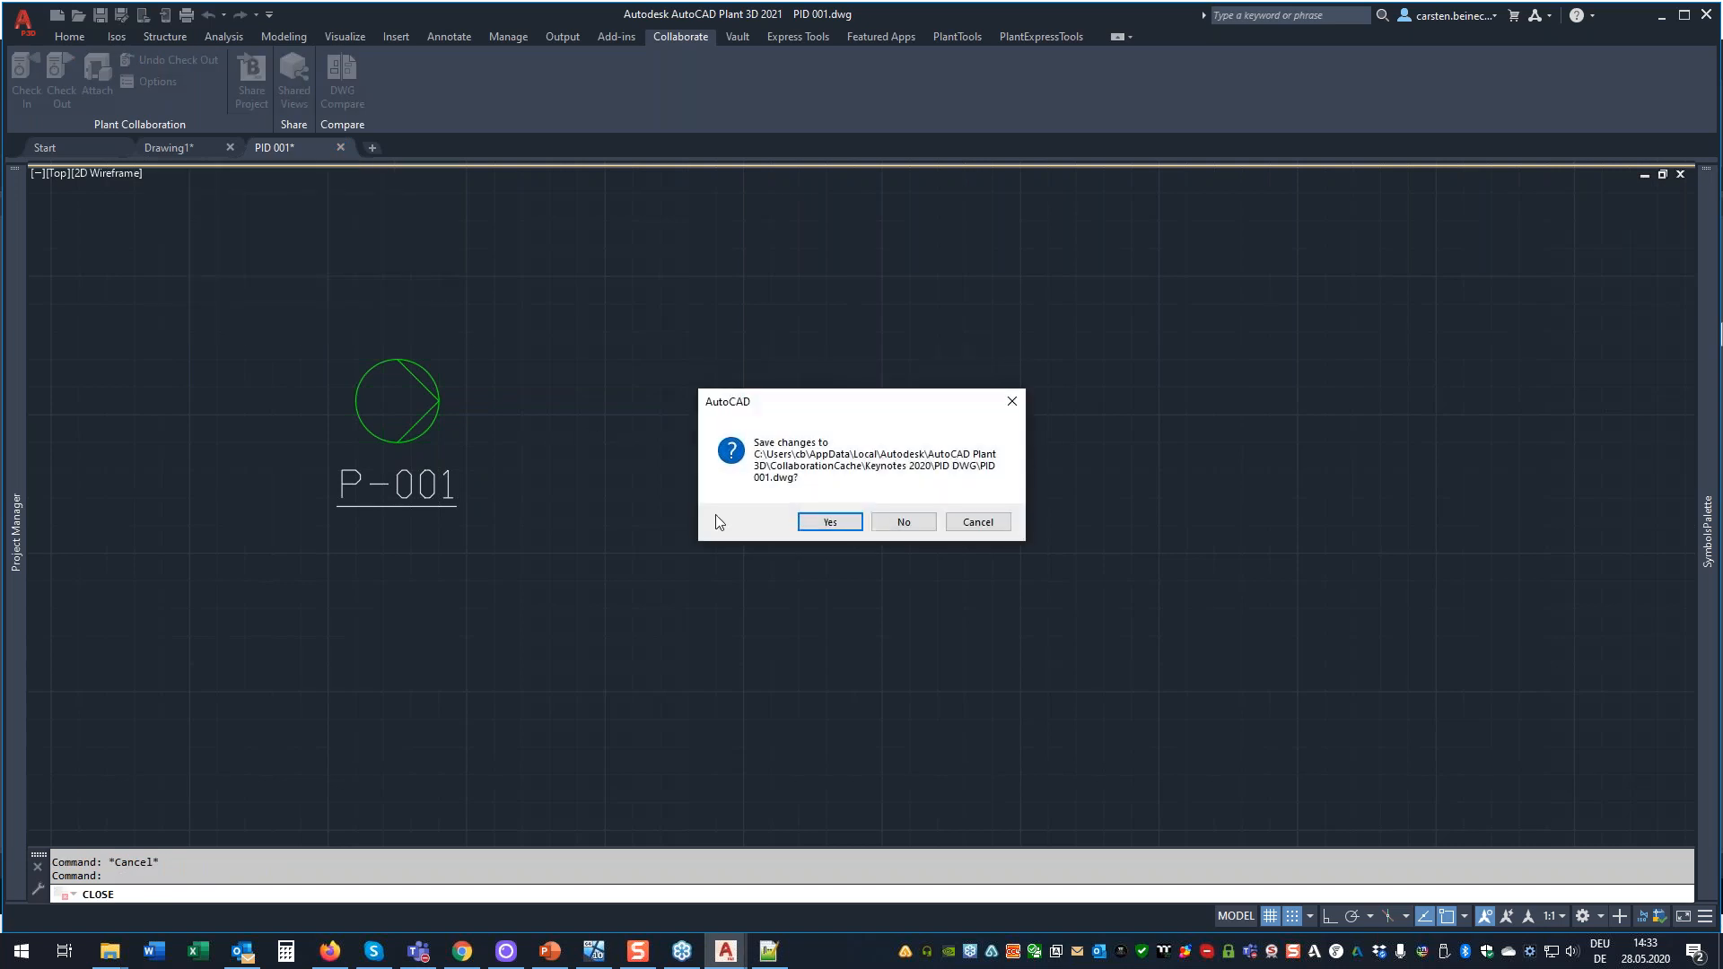
click(818, 525)
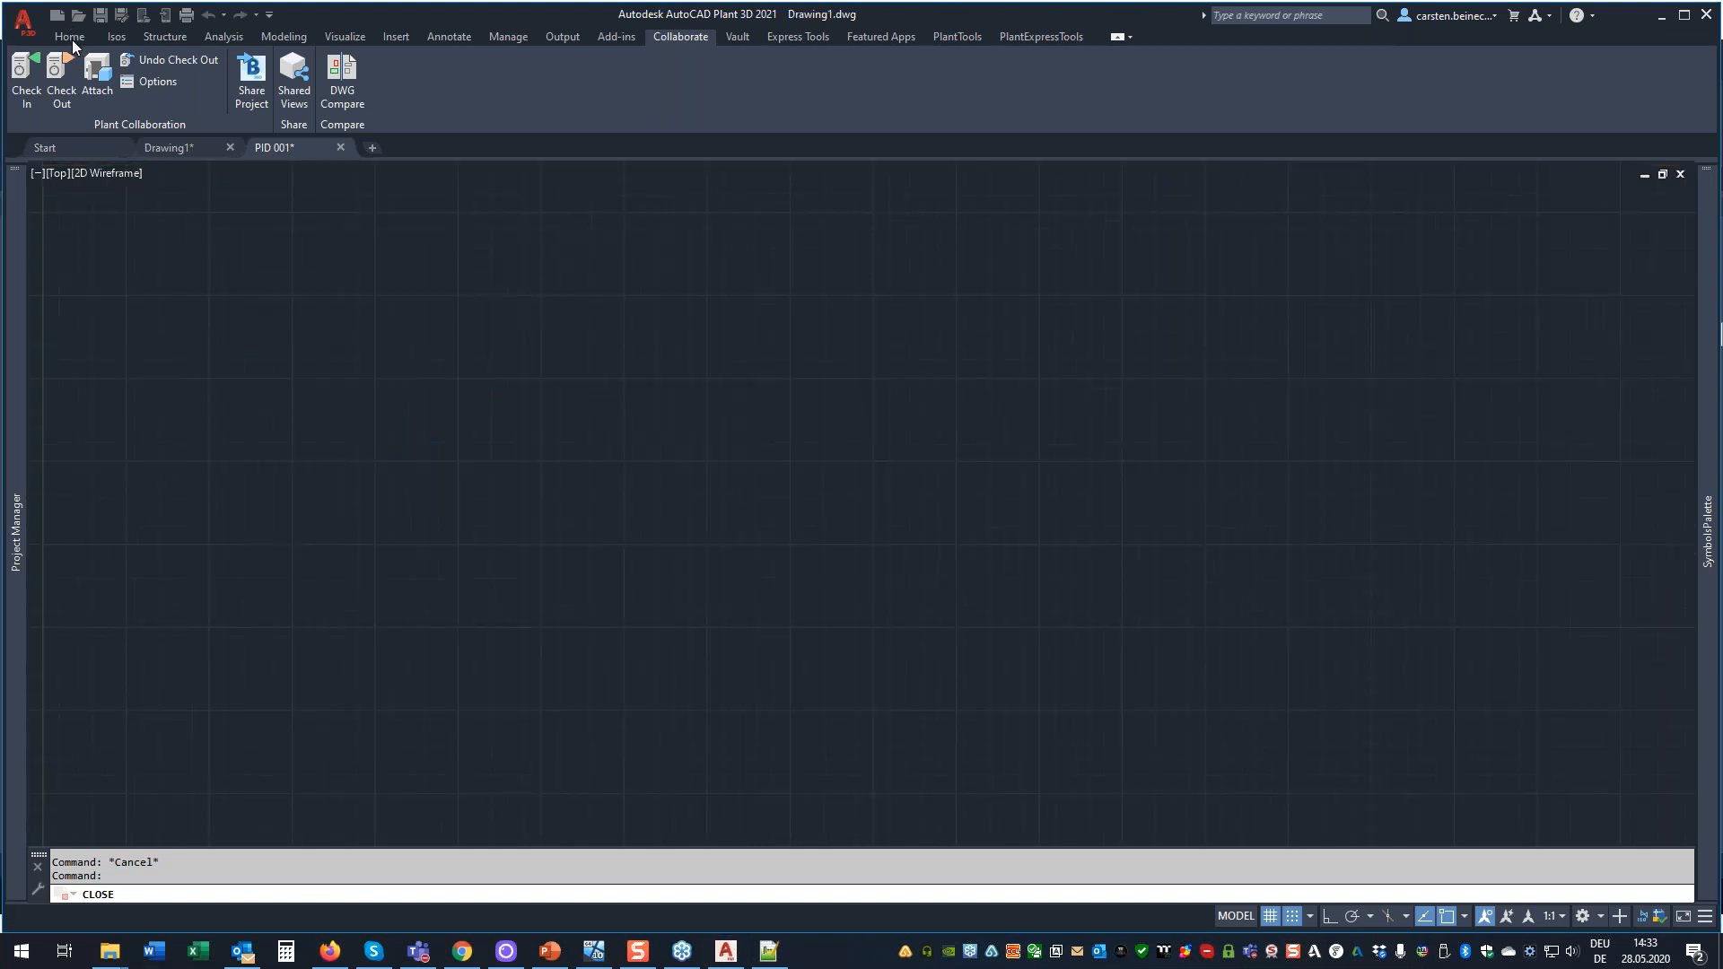
Open the Data Manager and view the General Pump records in the P&ID Project Data.
click(71, 40)
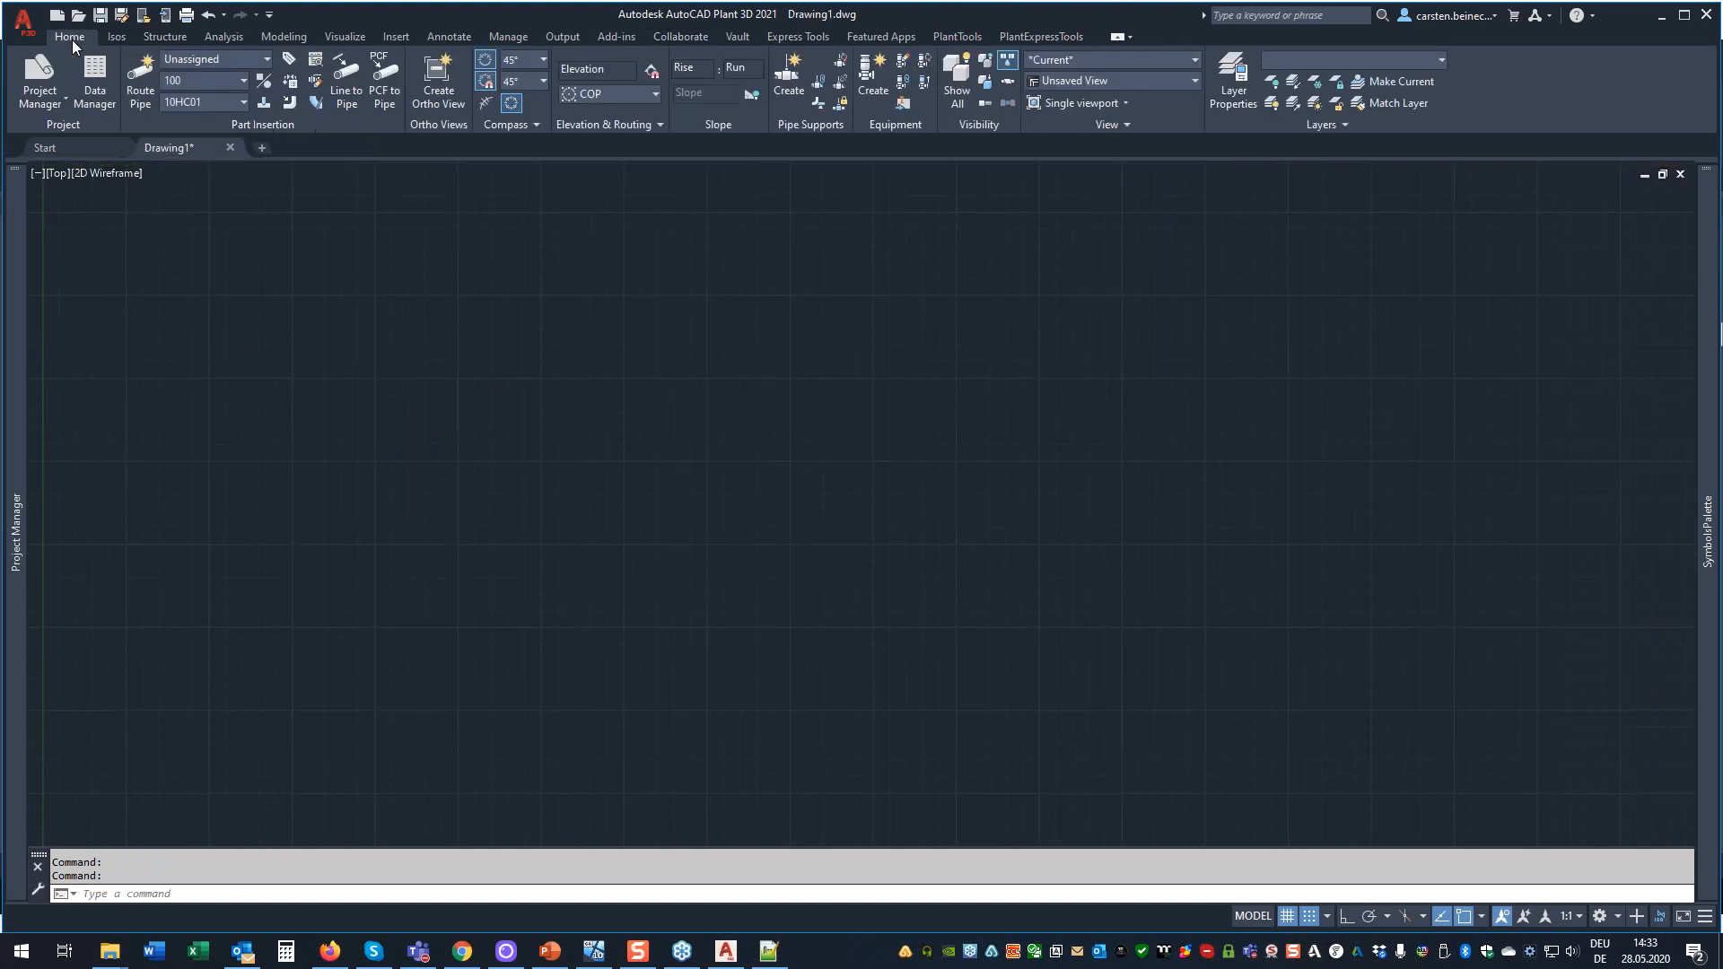
click(95, 90)
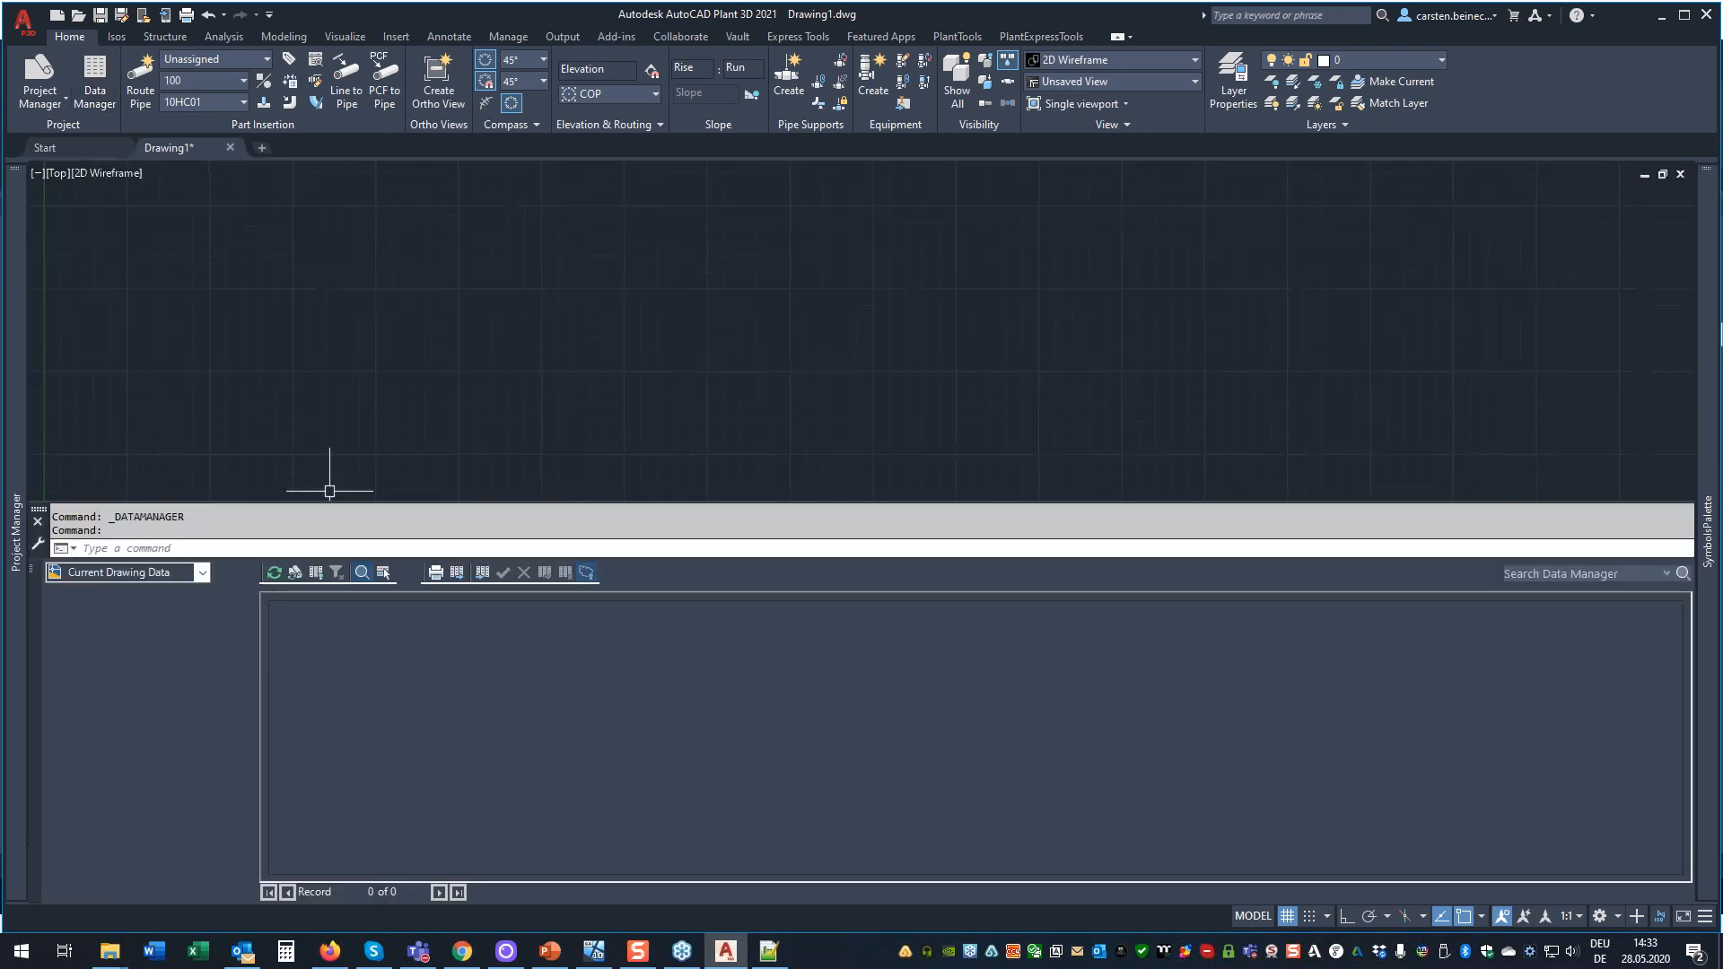
click(205, 573)
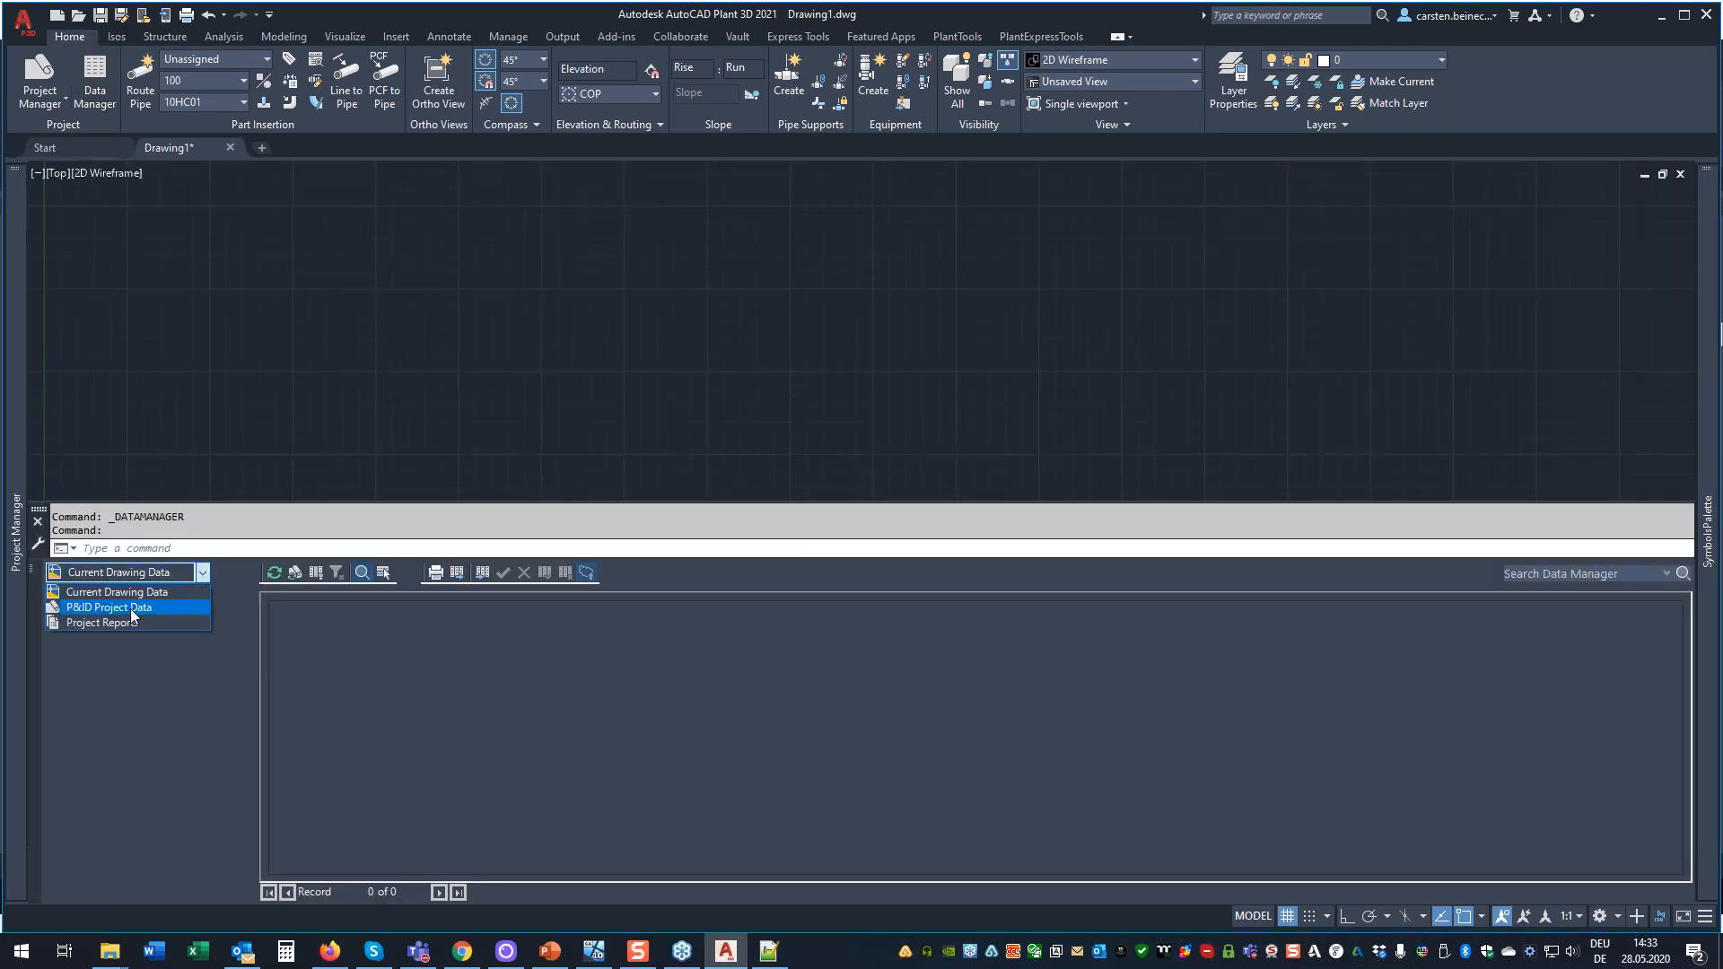
click(107, 584)
click(139, 648)
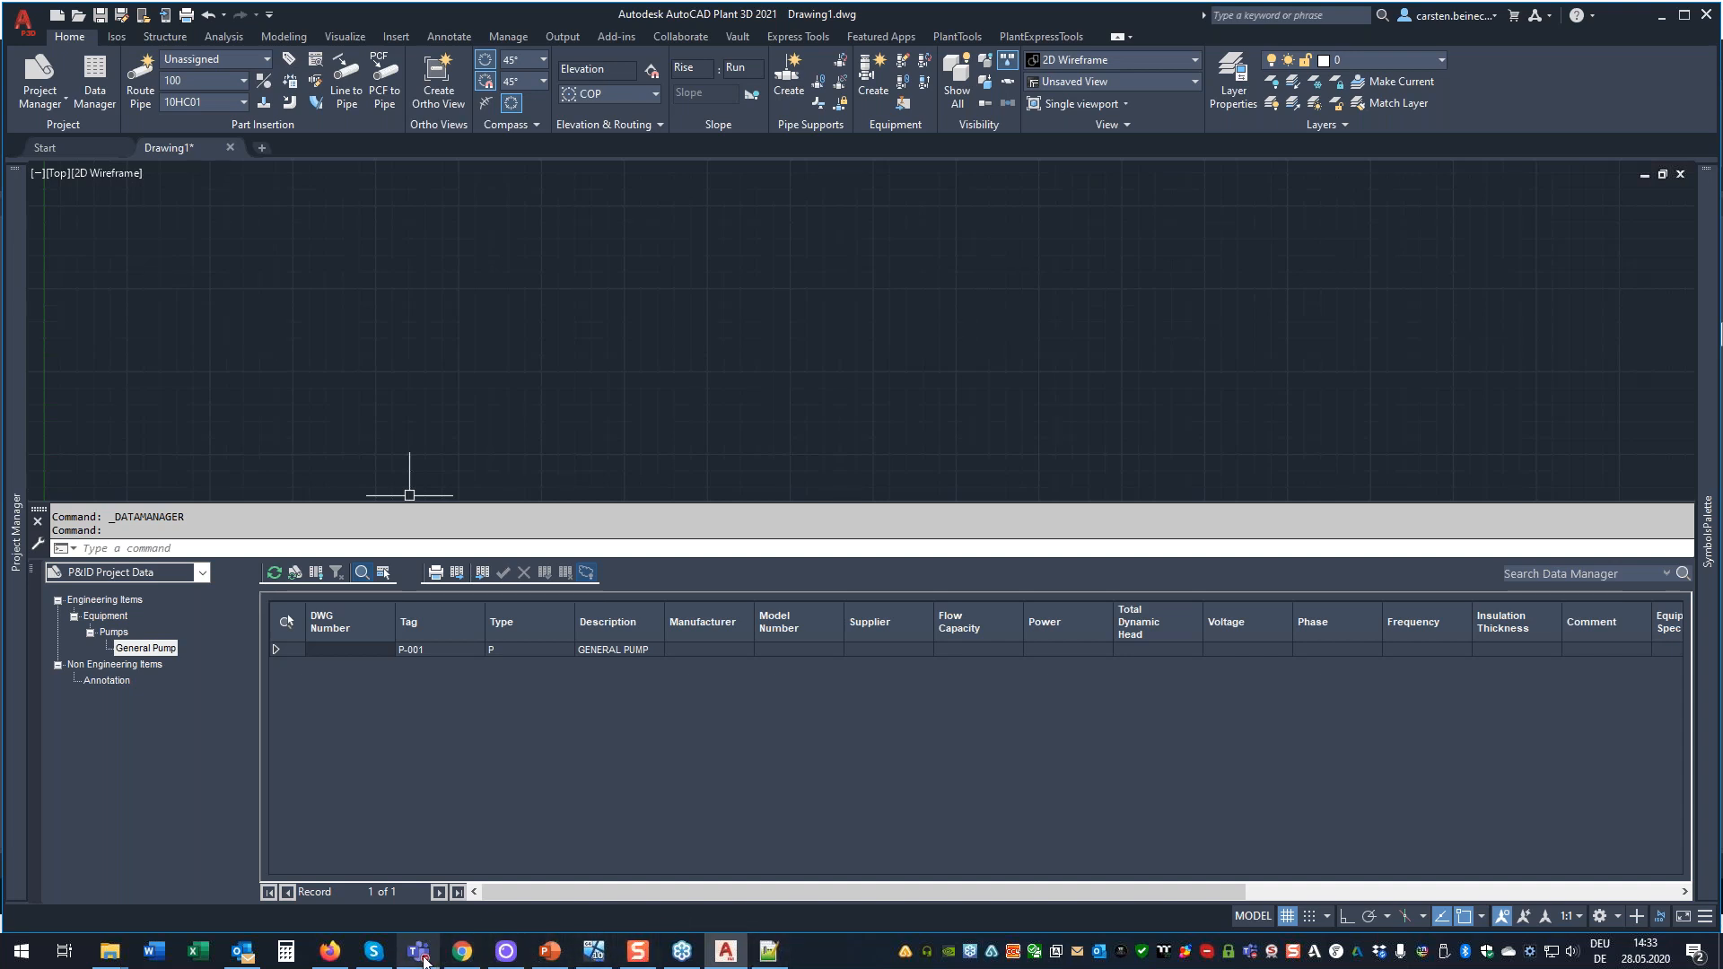
Switch to the virtual machine's AutoCAD Plant 3D and view its General Pump records in the Data Manager's P&ID Project Data, enlarging the table.
click(592, 953)
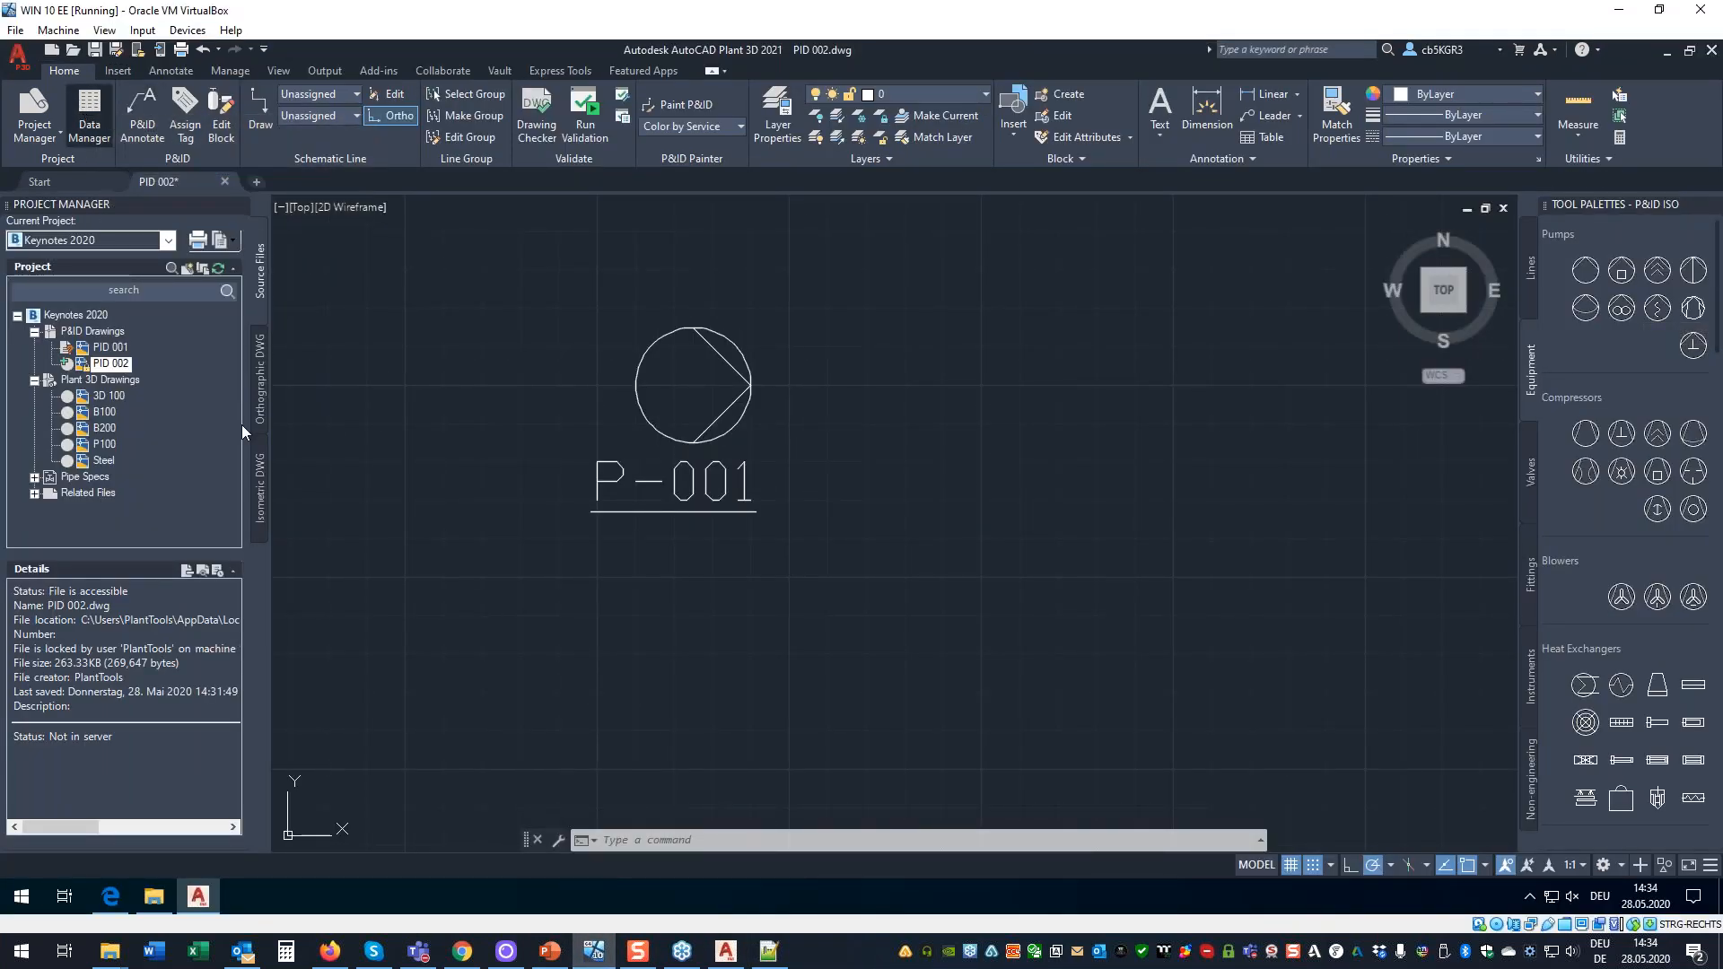
click(89, 115)
drag(55, 164, 440, 746)
click(394, 806)
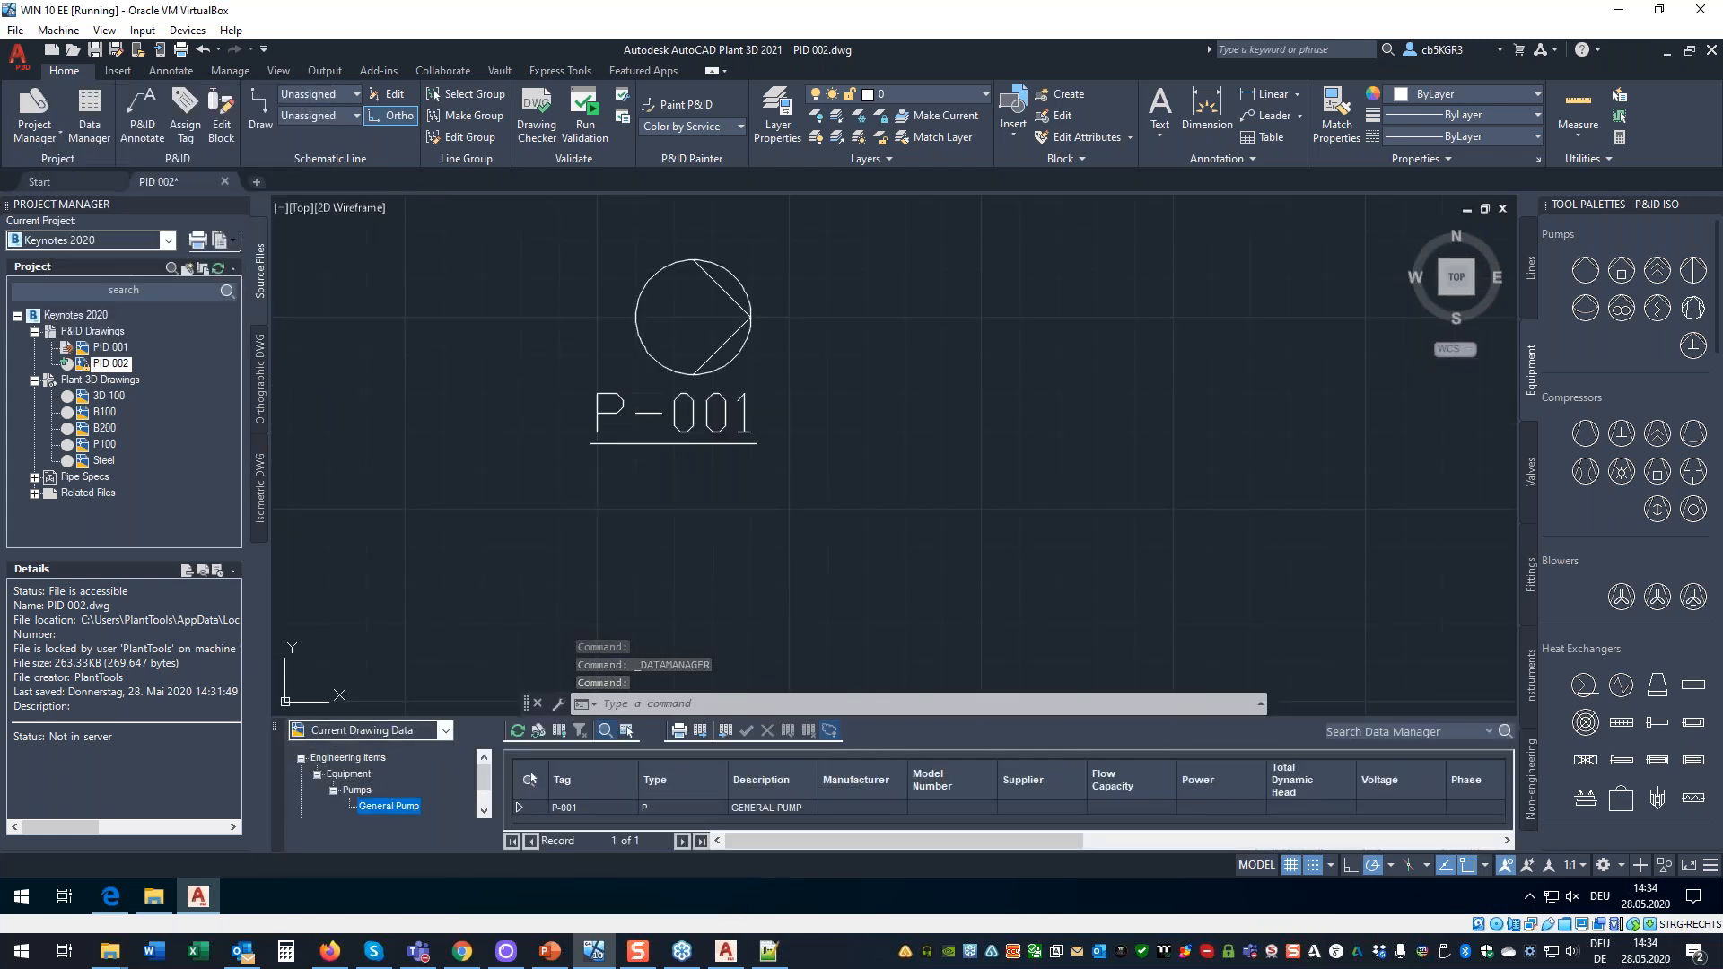
click(443, 730)
click(352, 758)
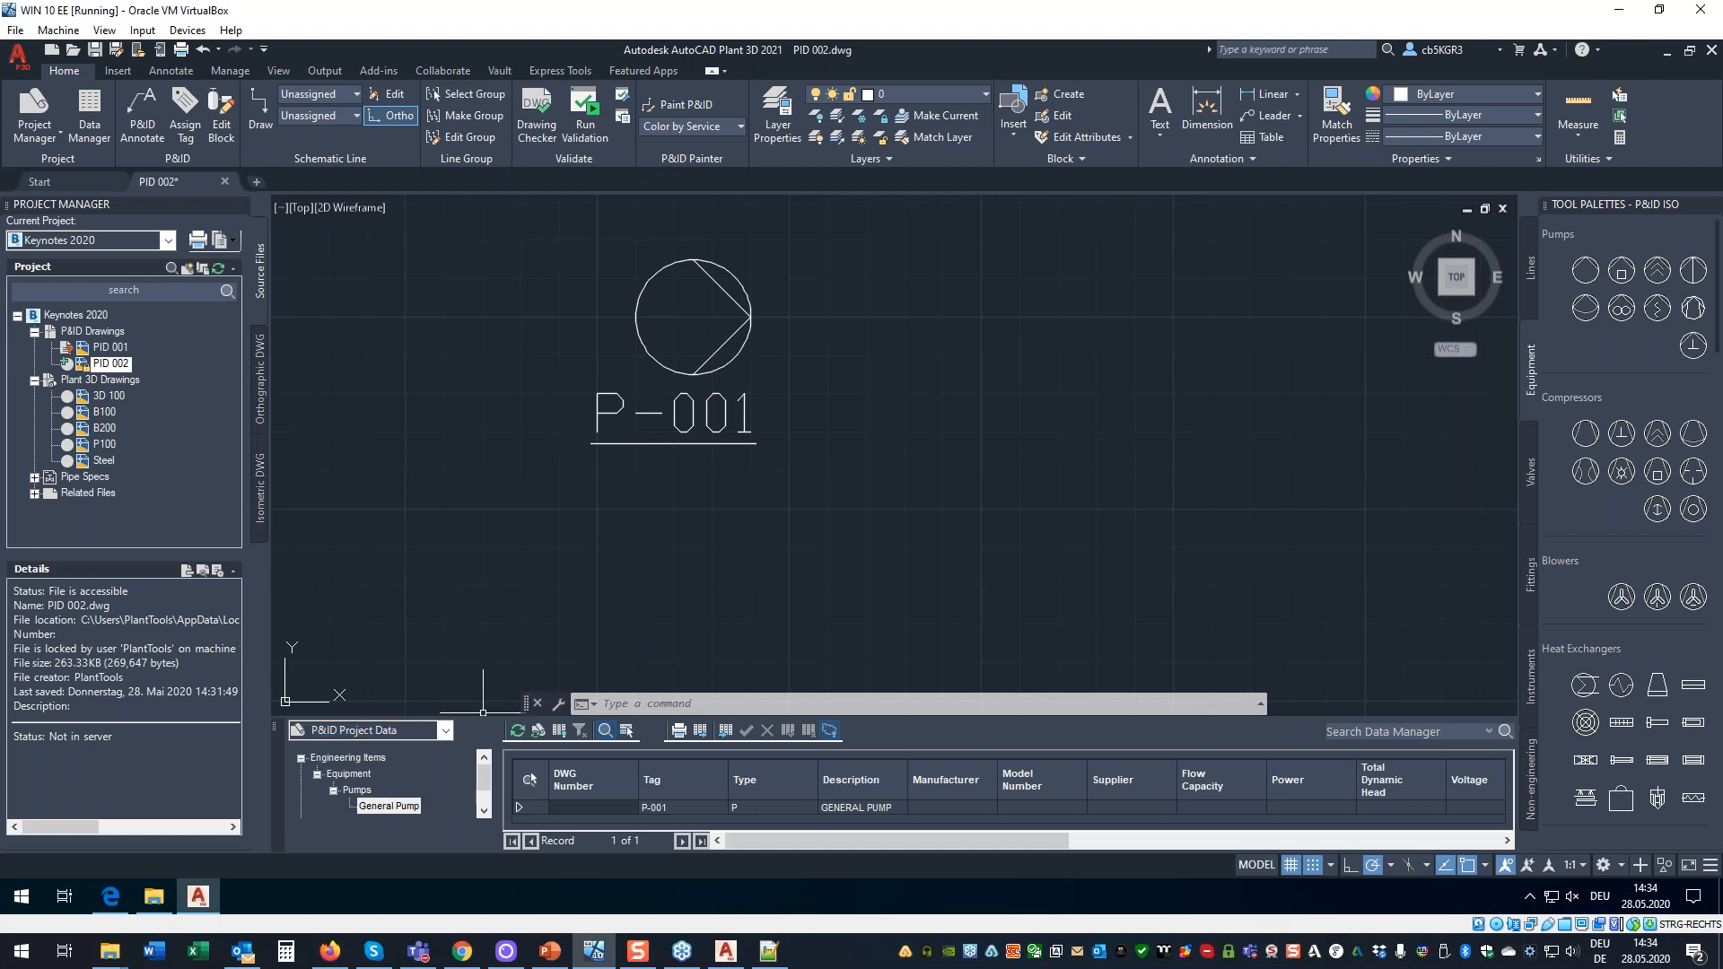
drag(485, 718, 500, 588)
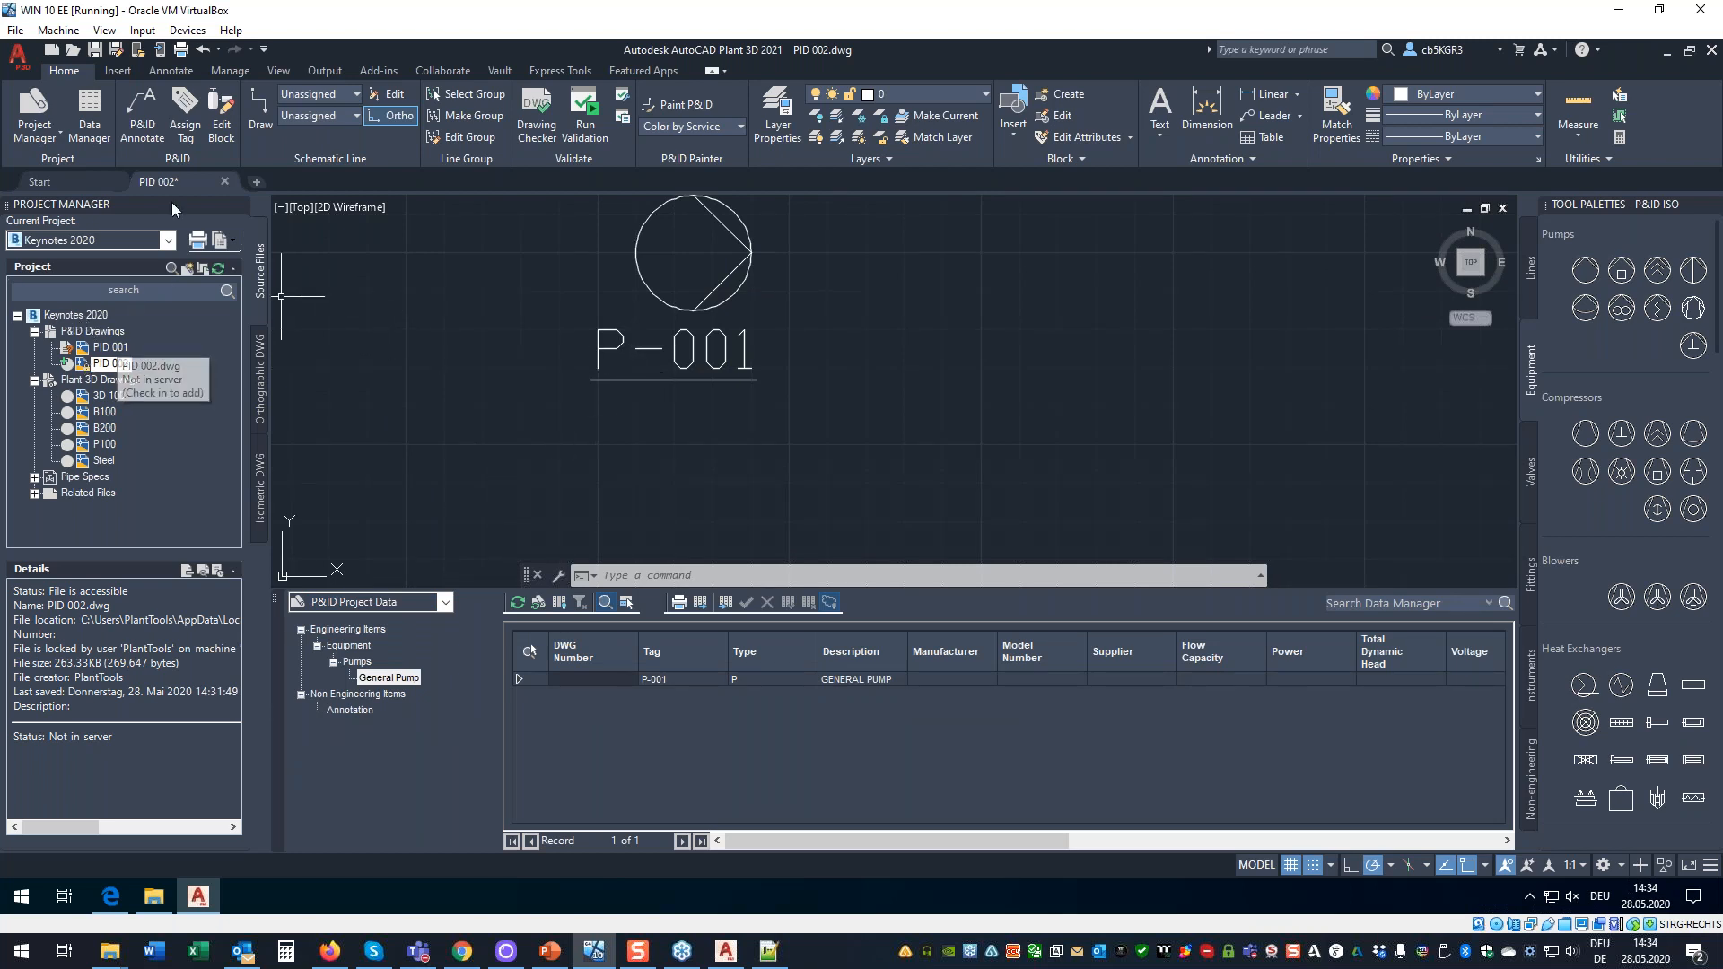
Close PID 002 with its changes saved and check it in to the project without a version comment.
click(224, 181)
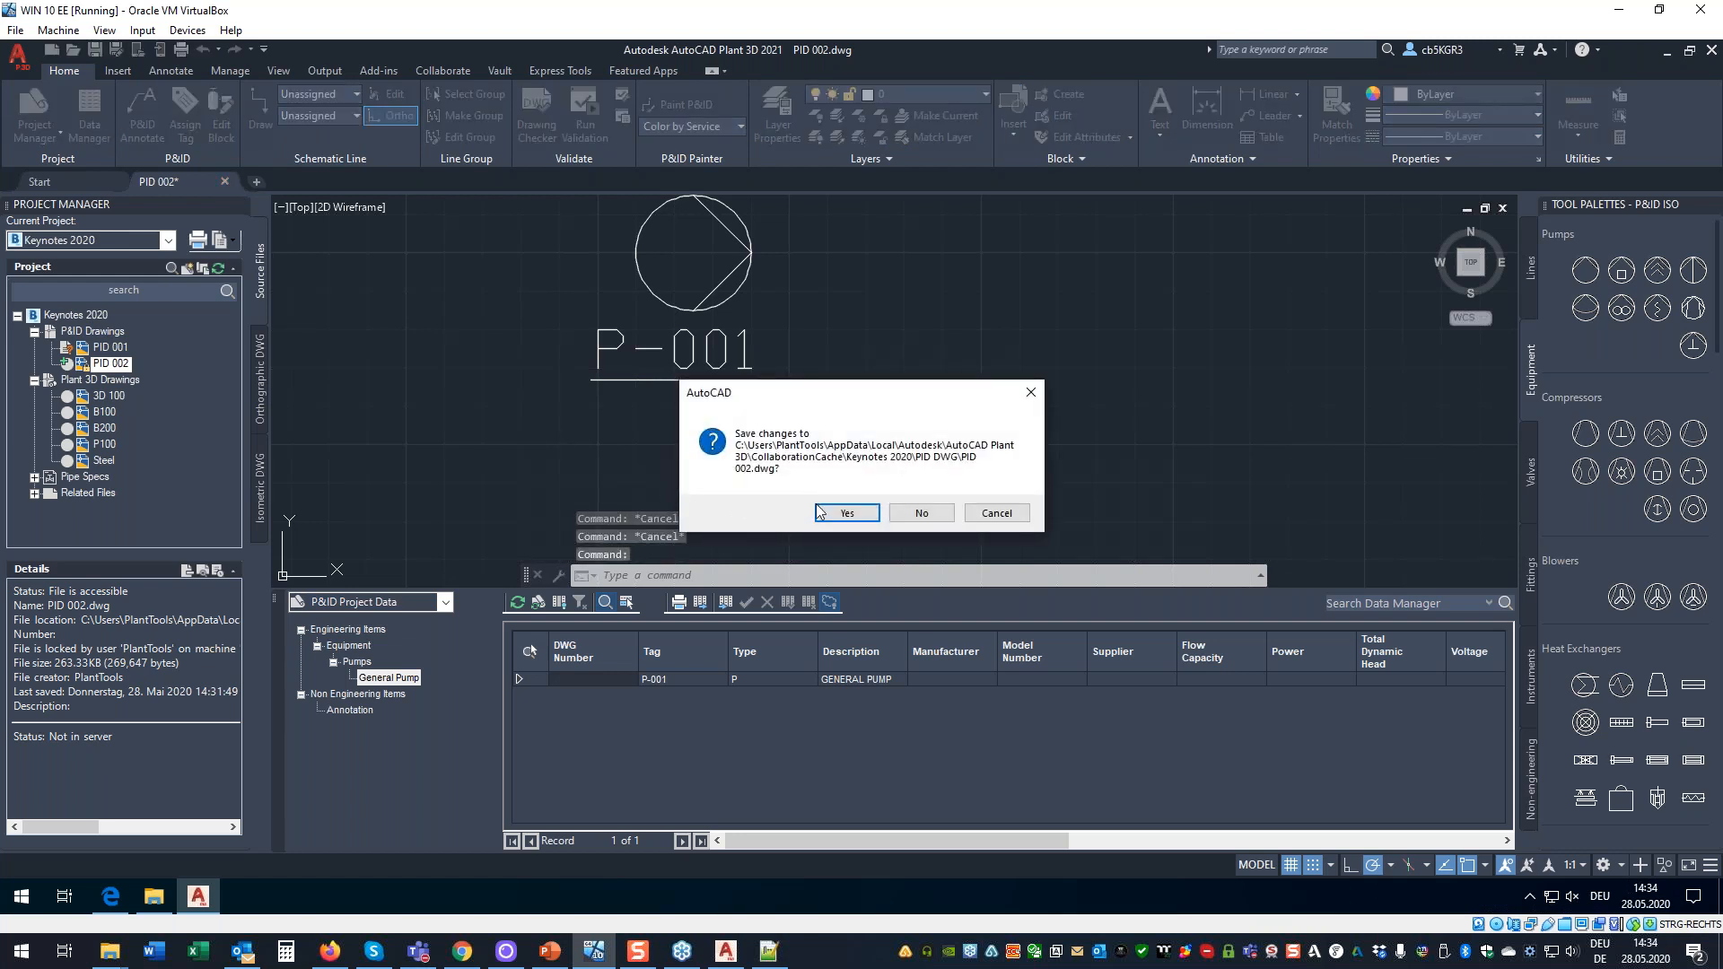
click(843, 512)
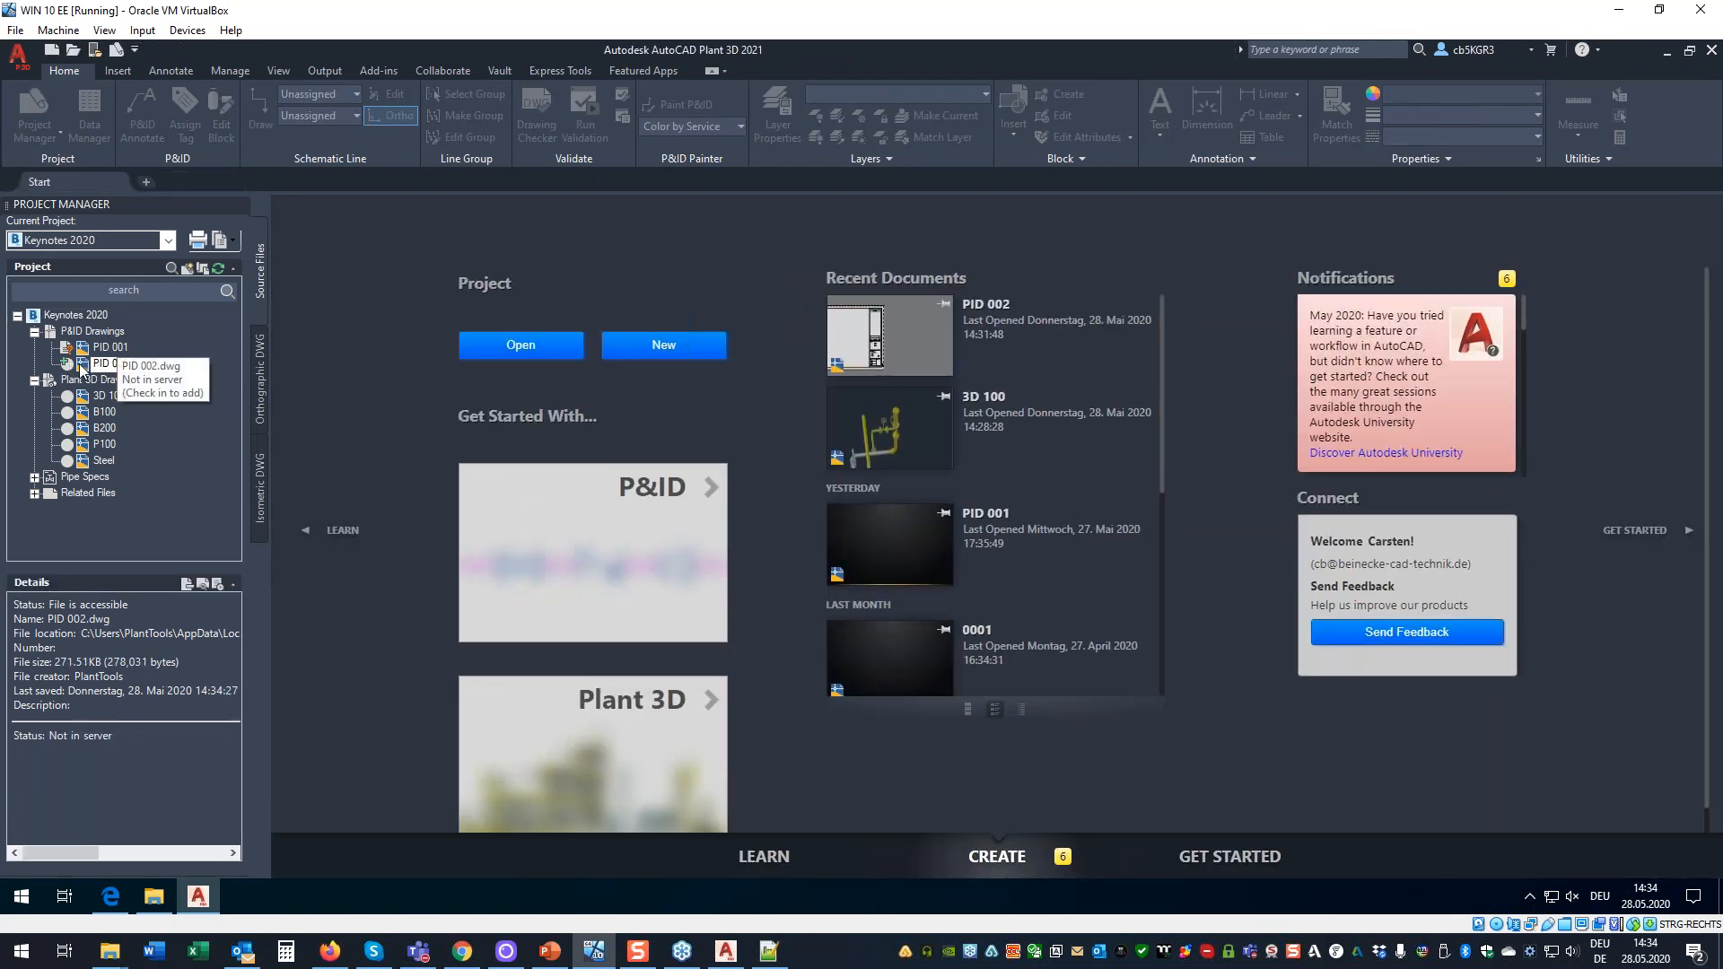
right_click(90, 367)
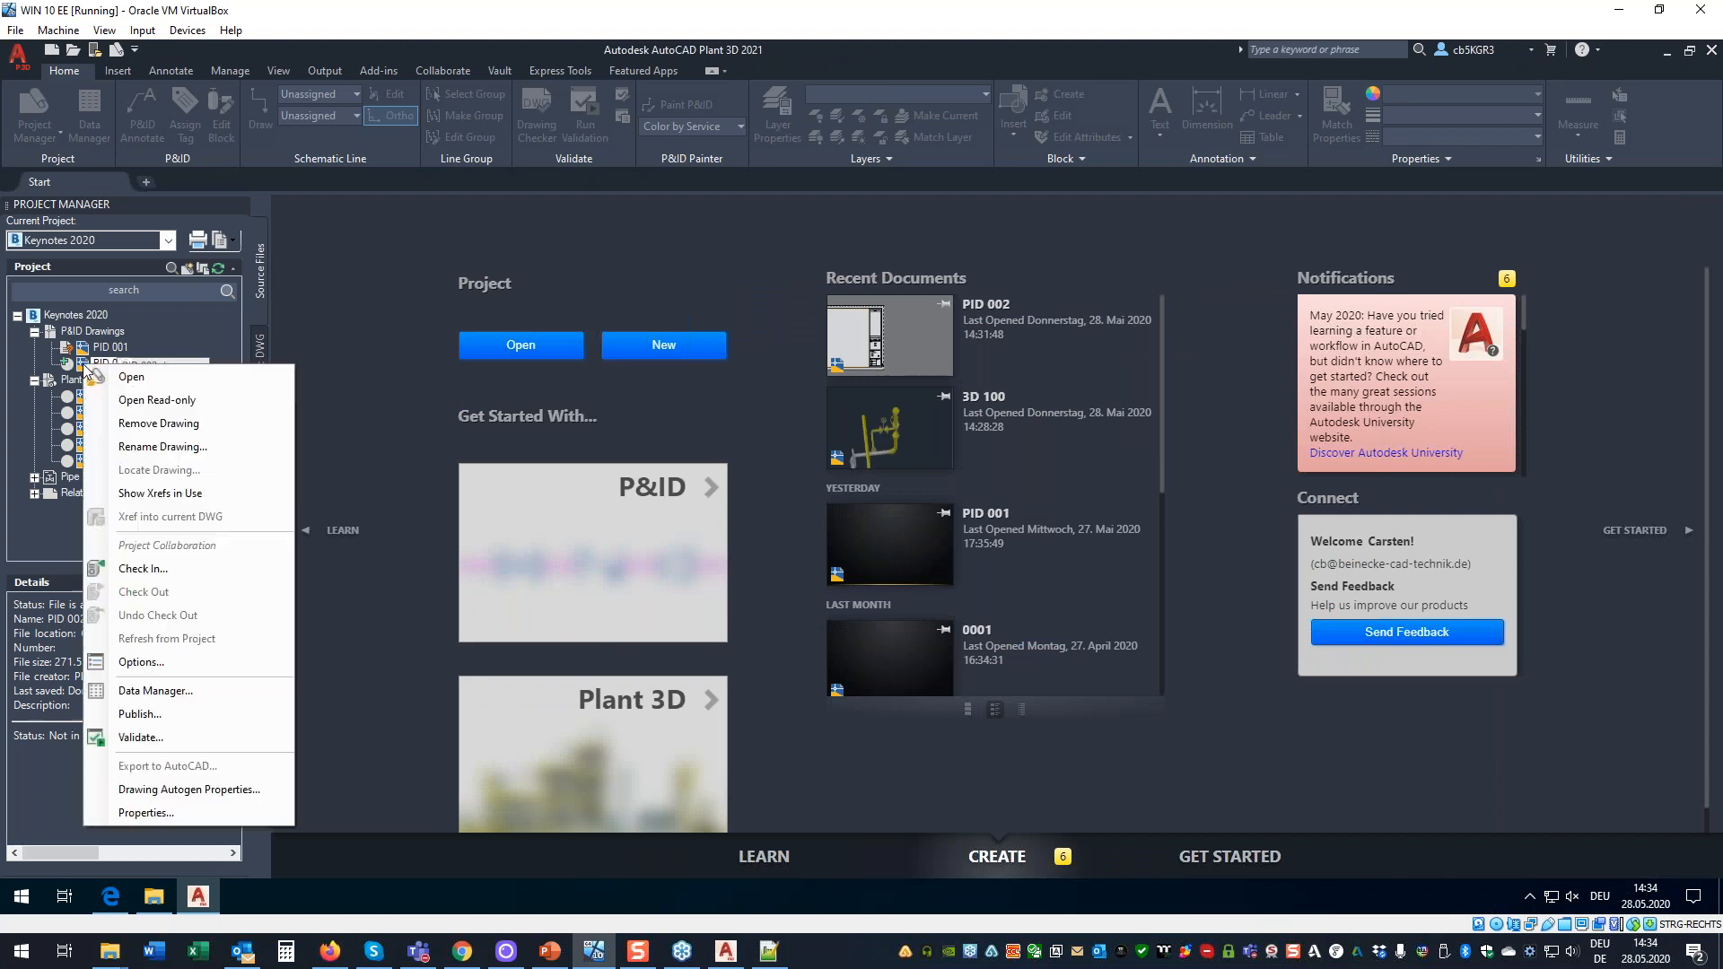
click(169, 569)
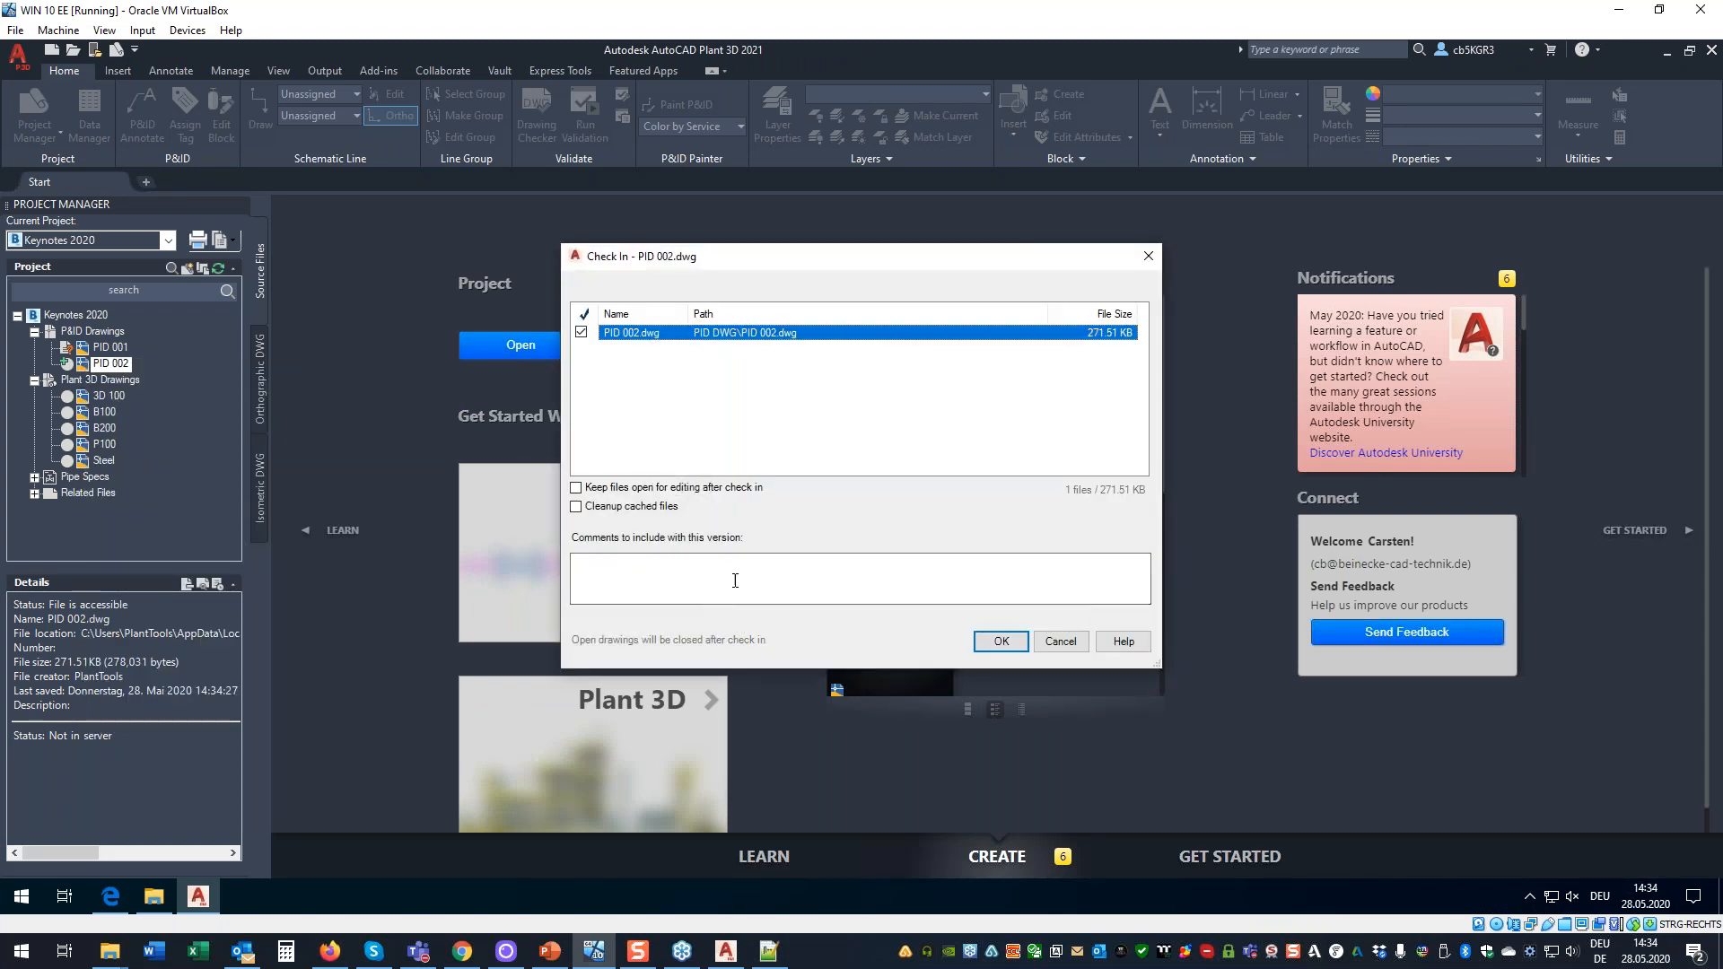
click(789, 577)
text(dydfvv)
key(BackSpace)
key(BackSpace)
key(BackSpace)
key(BackSpace)
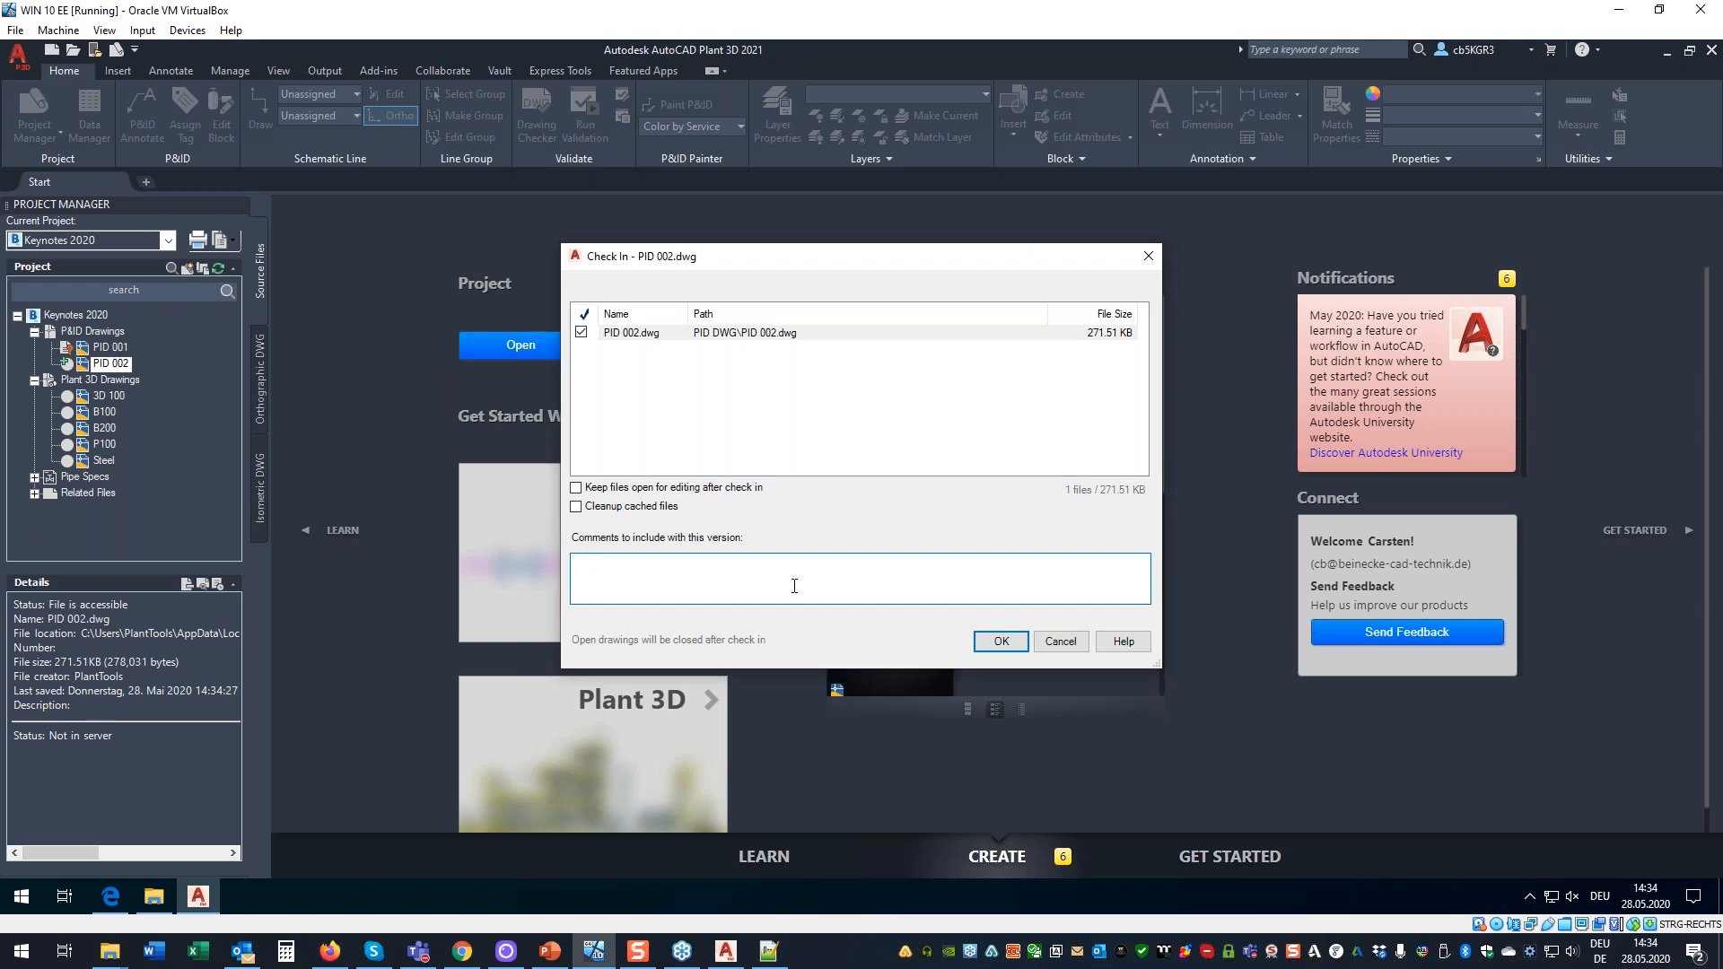
click(999, 641)
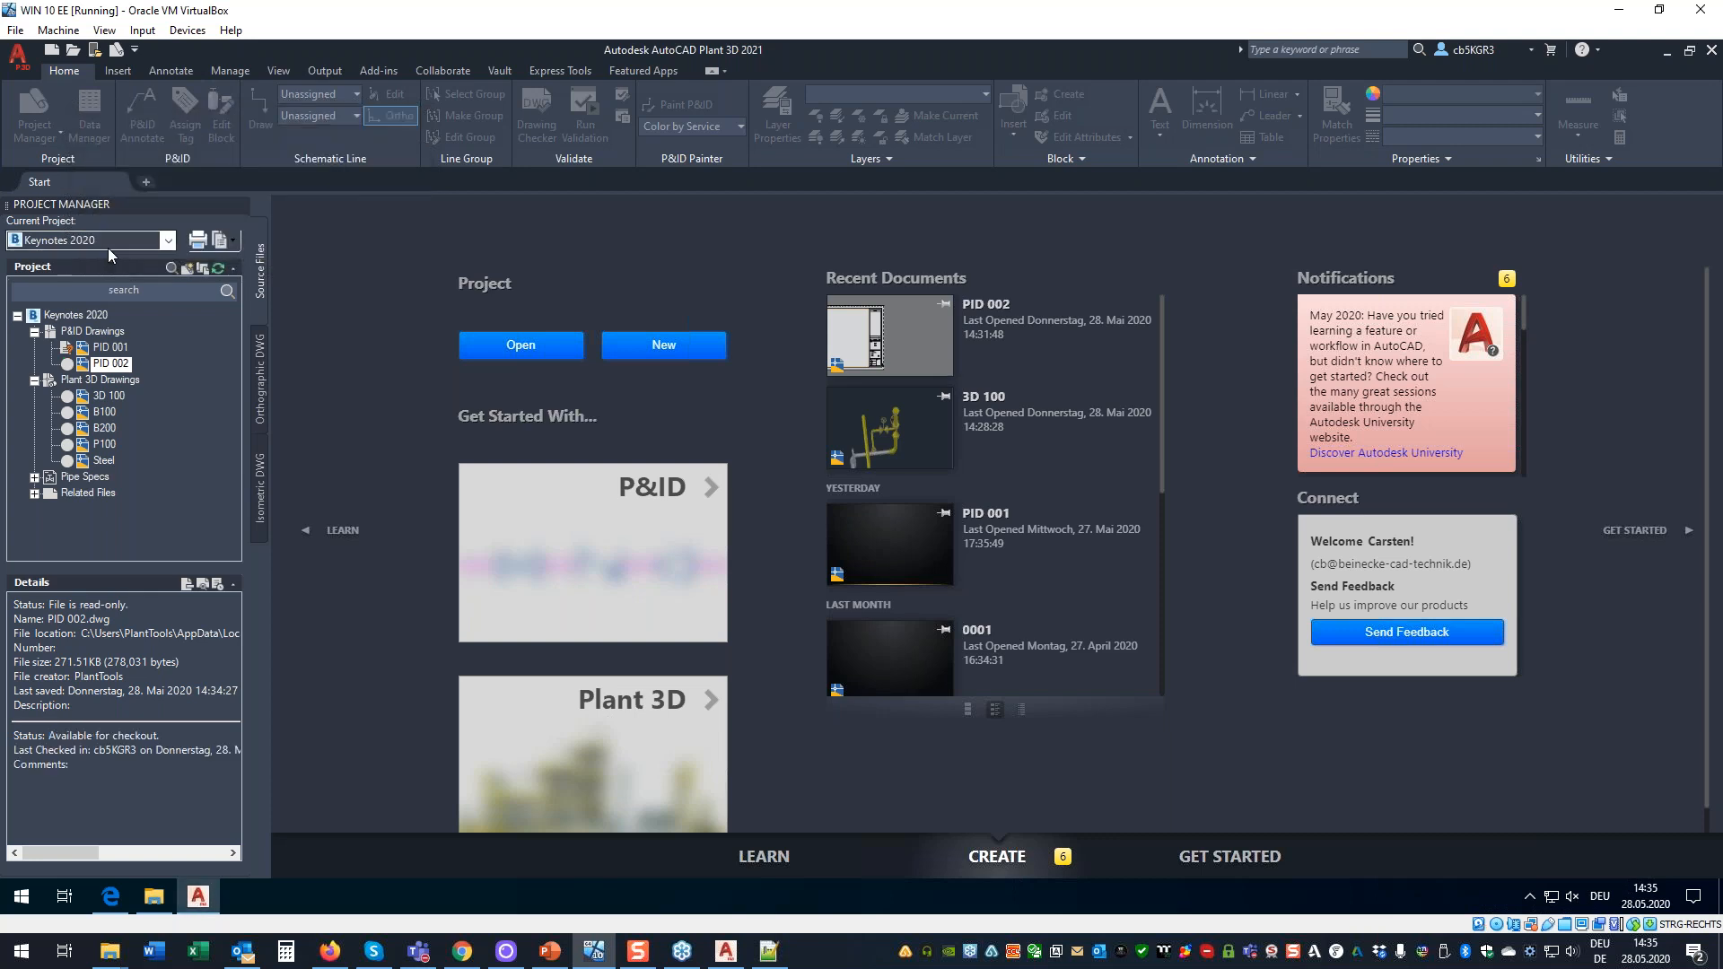
Start a new blank drawing and show the P&ID Project Data in the Data Manager.
click(52, 52)
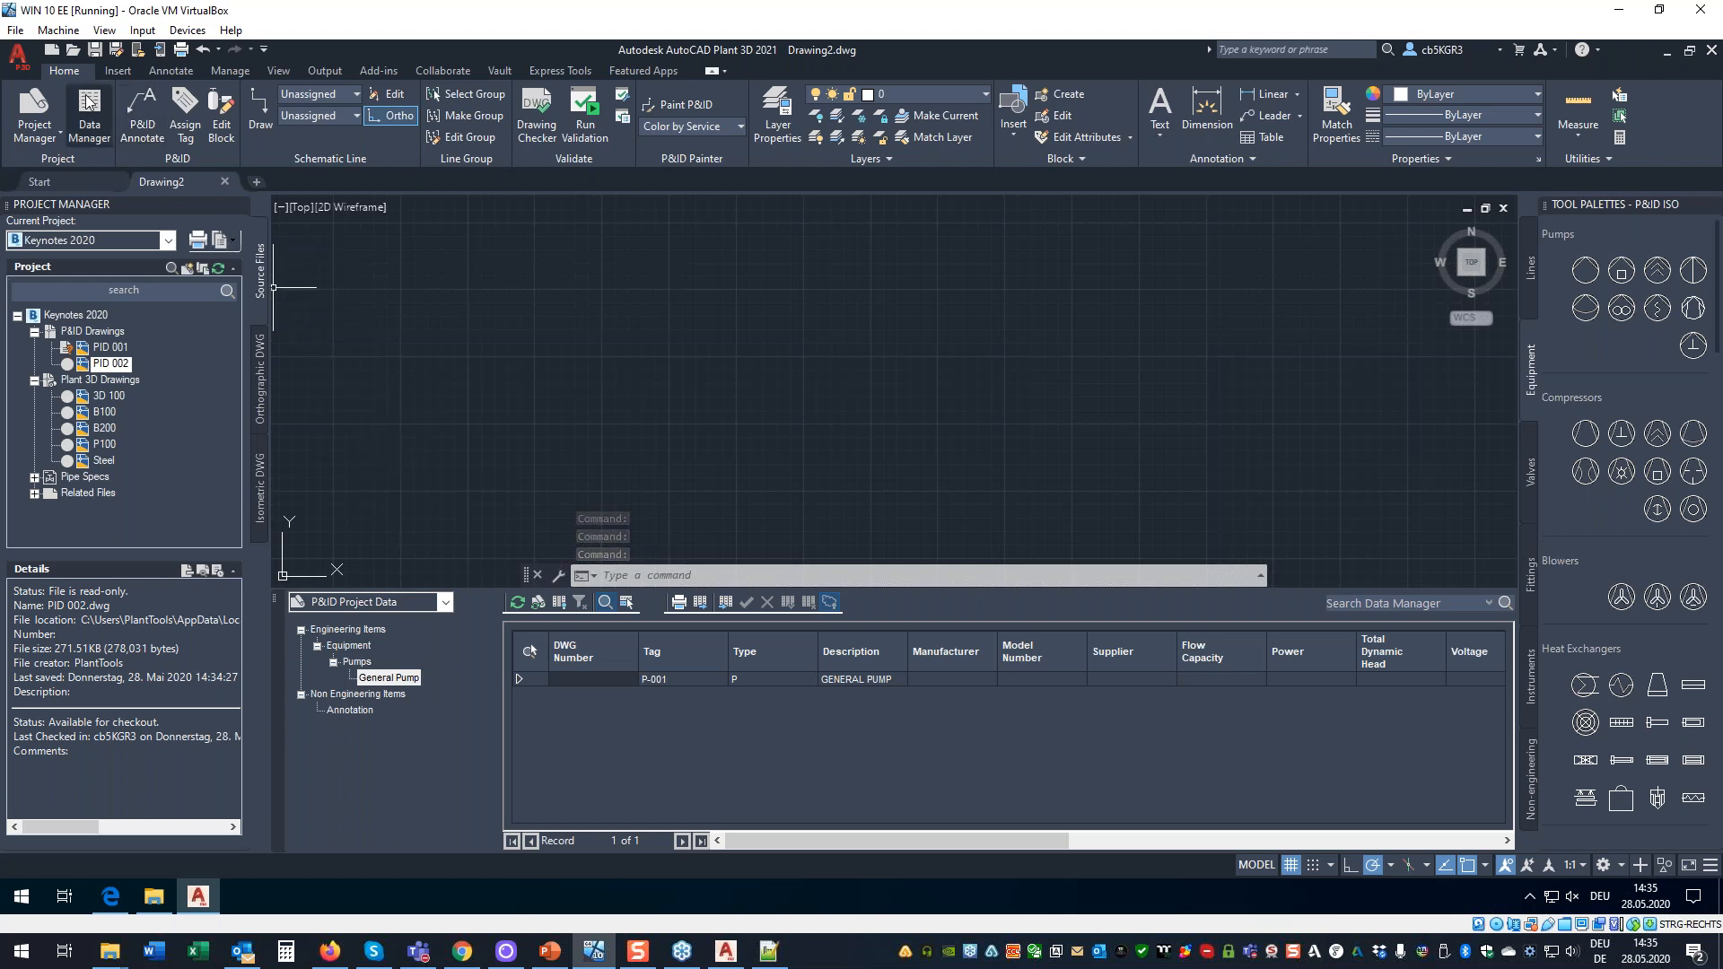
click(445, 602)
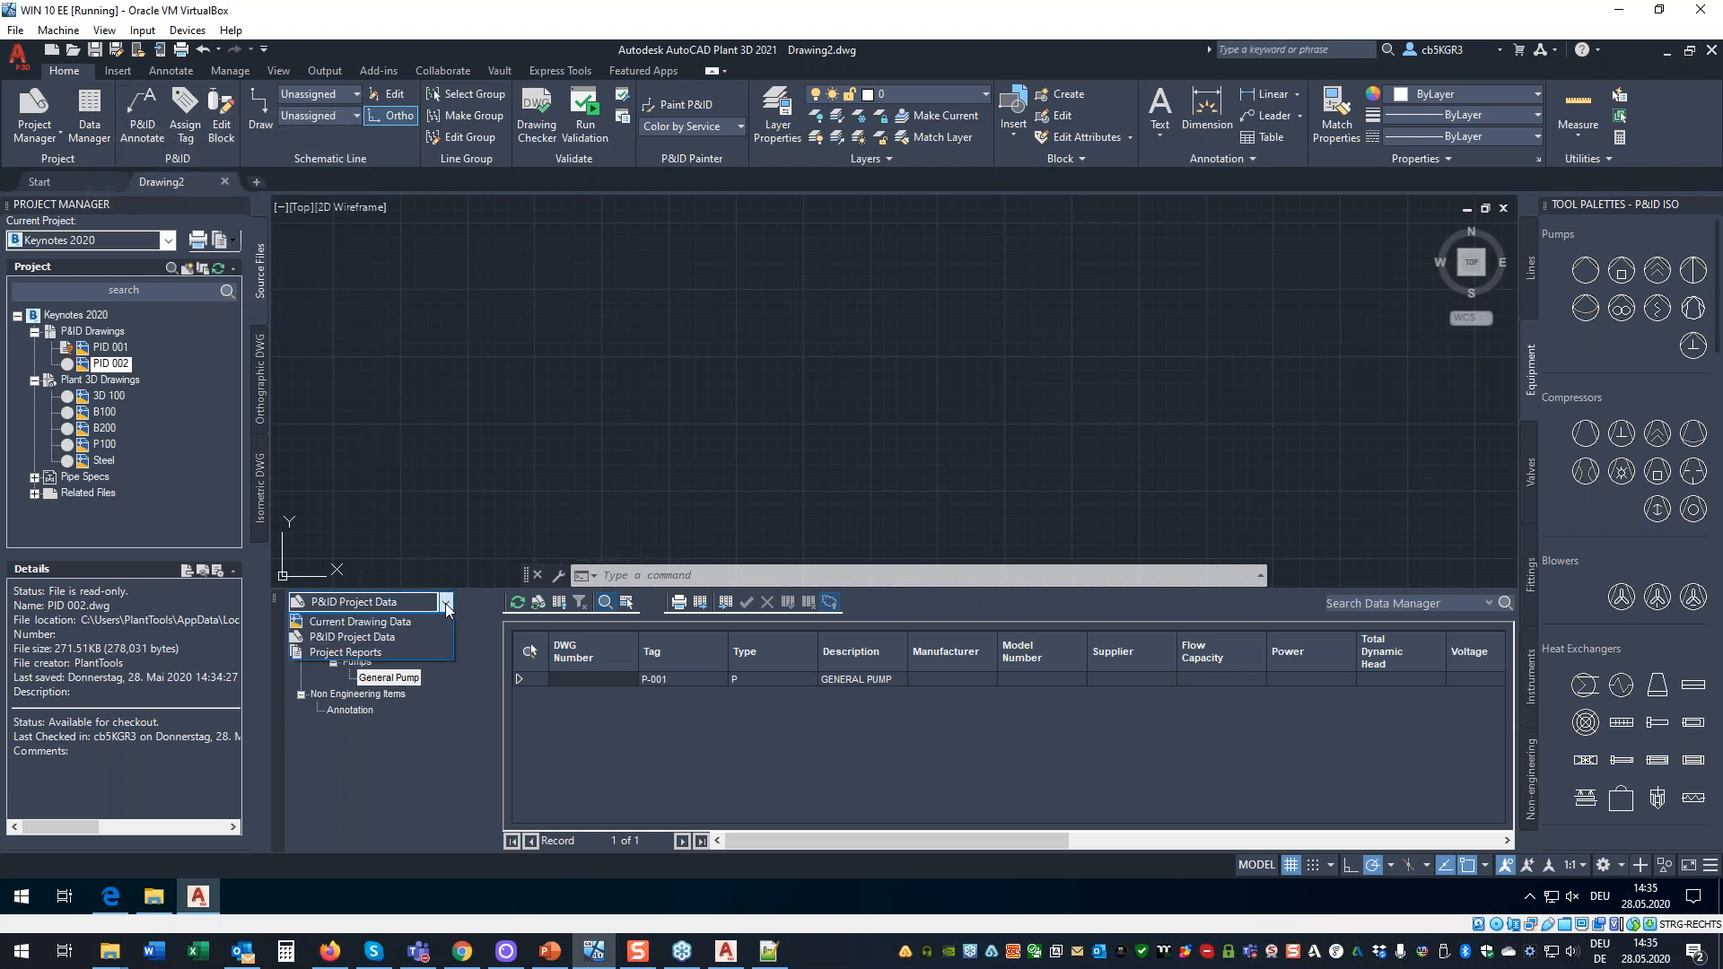
click(397, 638)
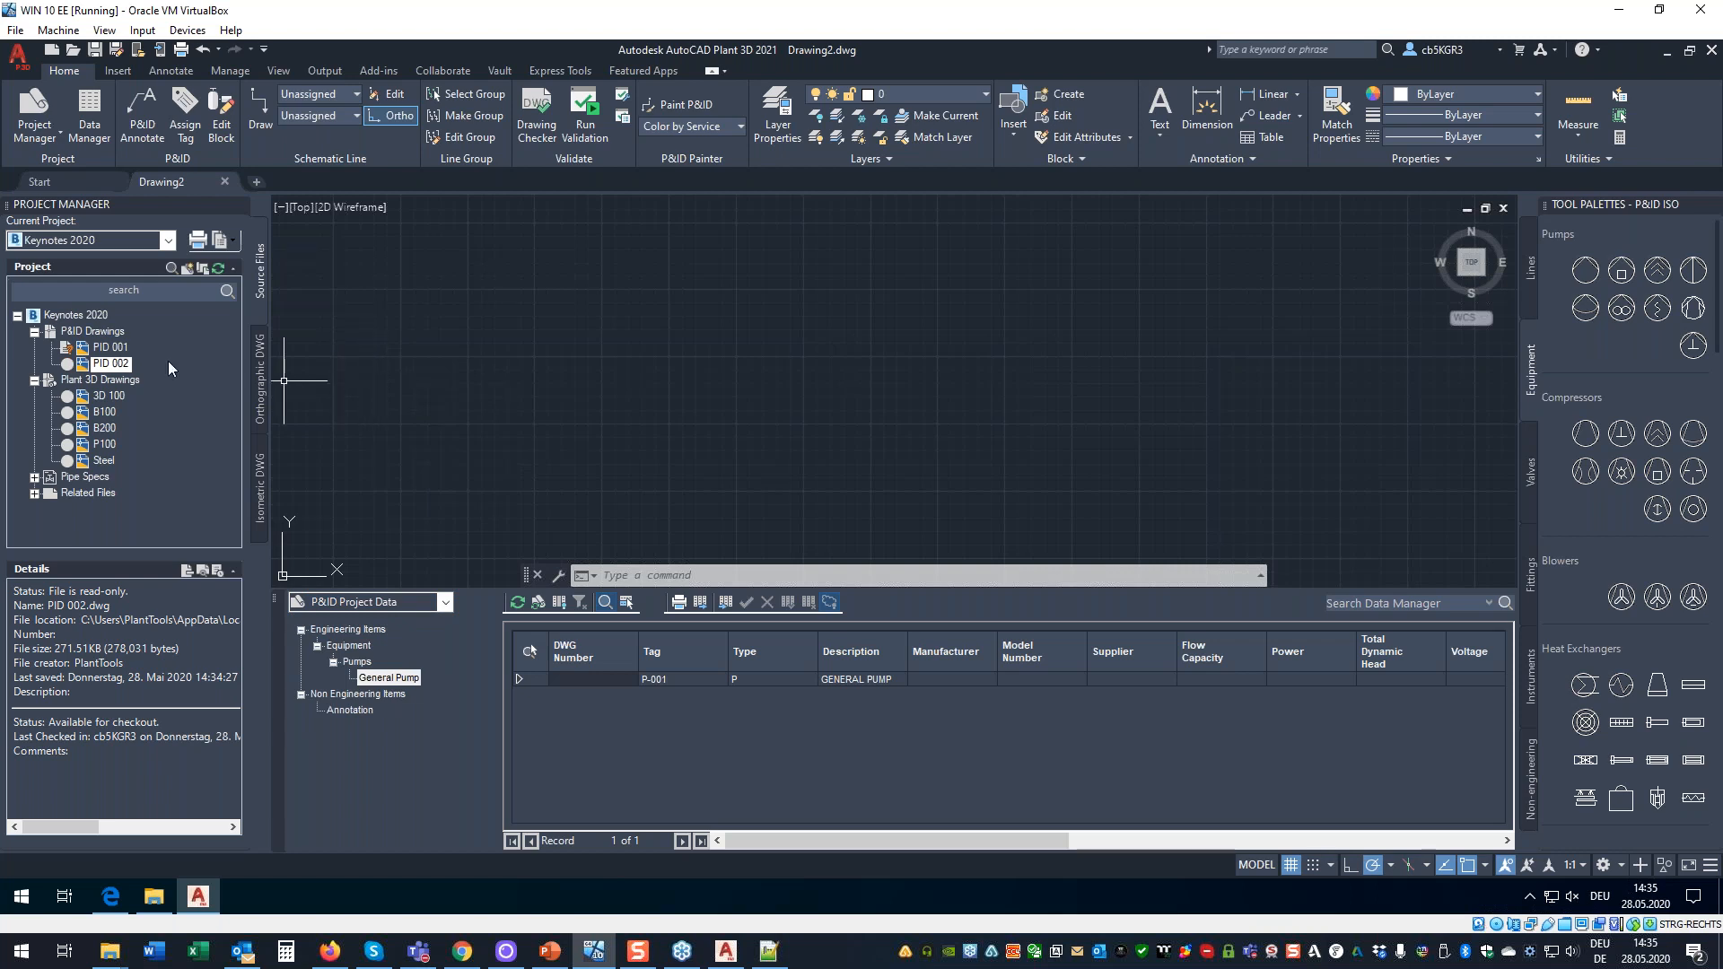
Refresh Keynotes 2020 from the project and update the General Pump records in the Data Manager.
right_click(77, 316)
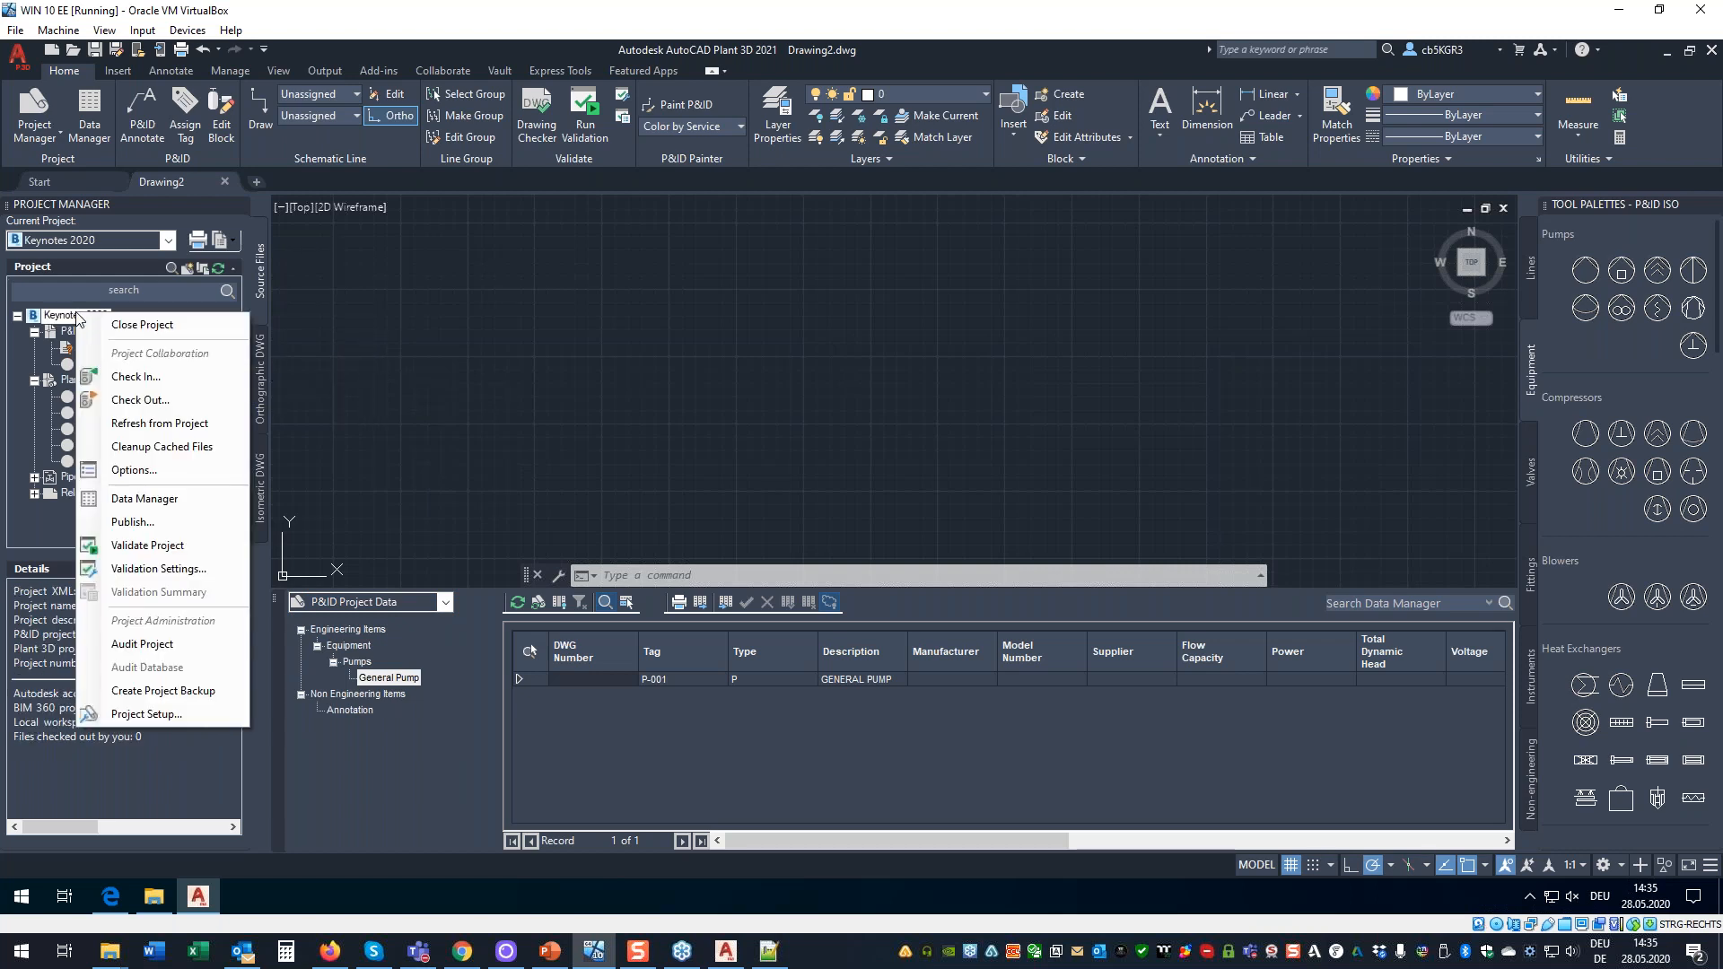
click(149, 425)
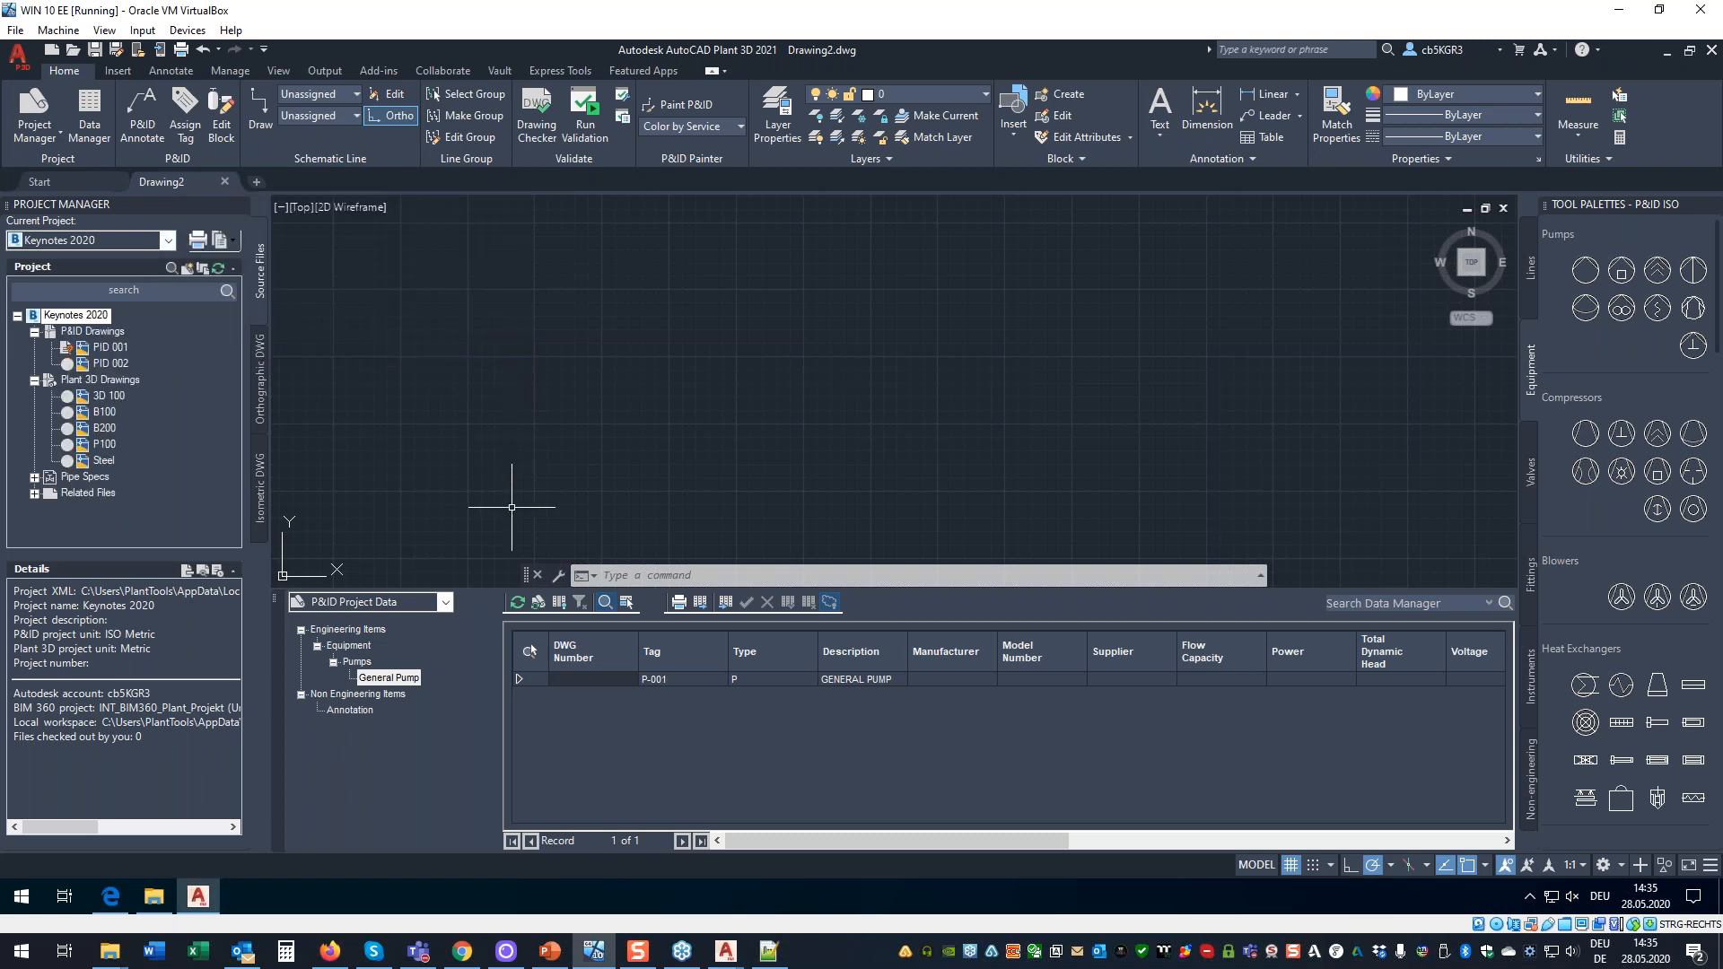
click(517, 603)
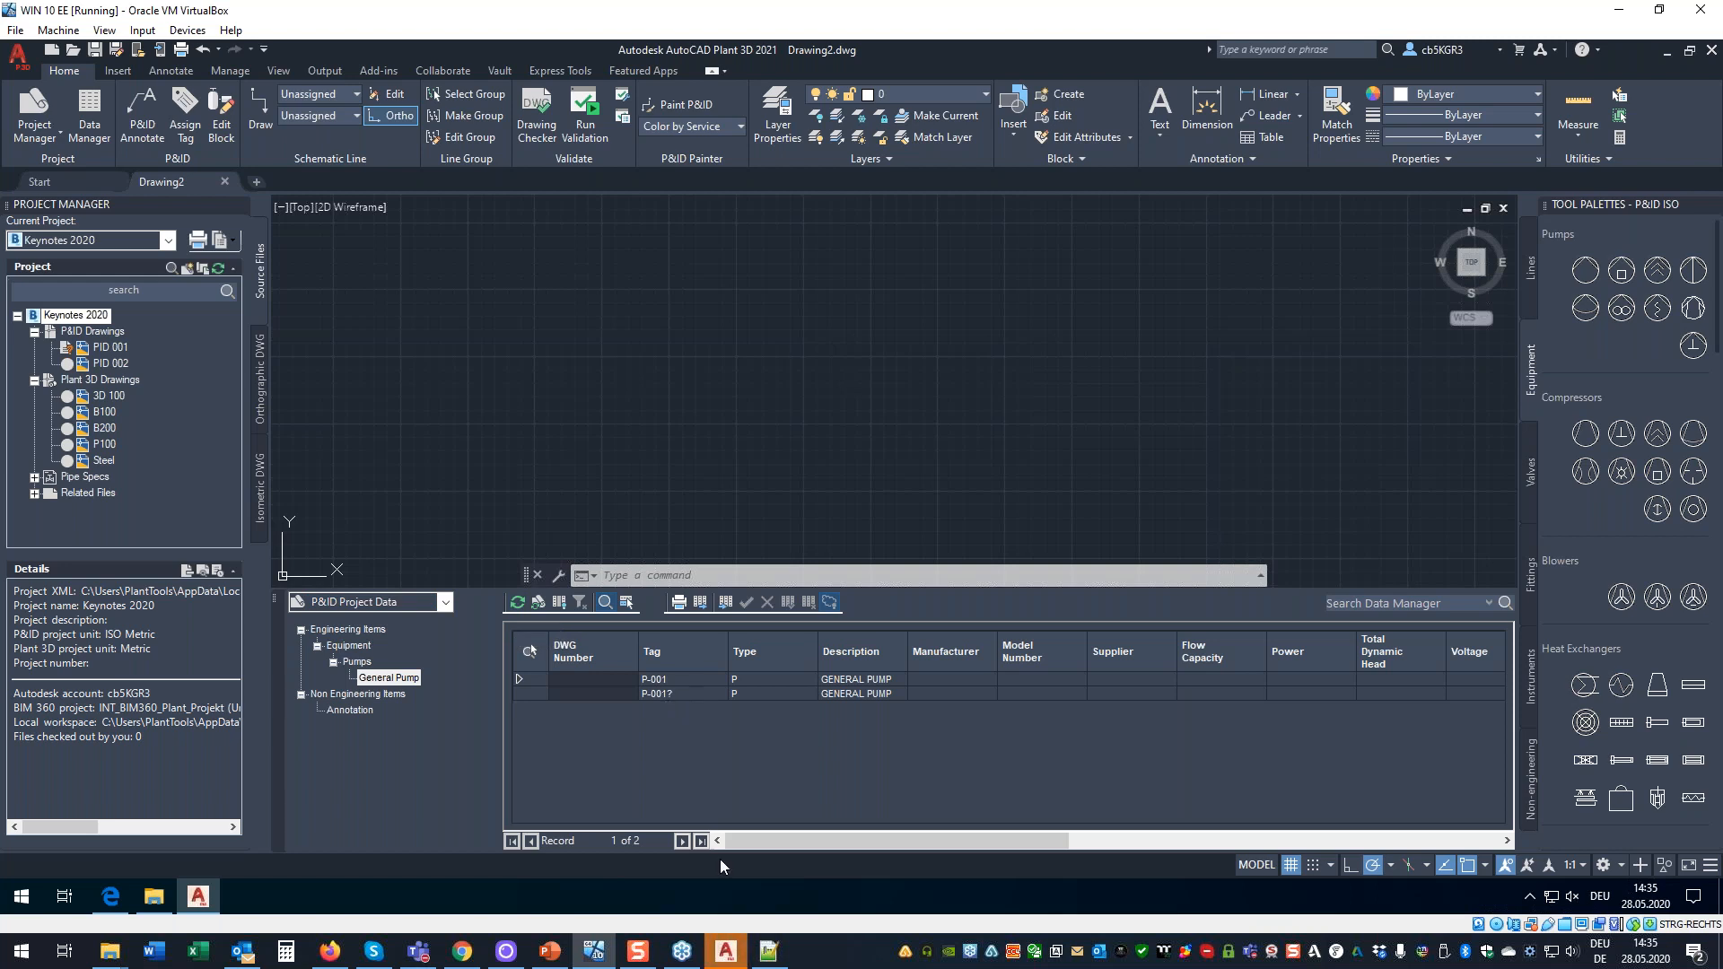
Switch to the host computer's AutoCAD Plant 3D, read the drawing merge log of its project refresh, and dismiss the refresh notice.
click(725, 951)
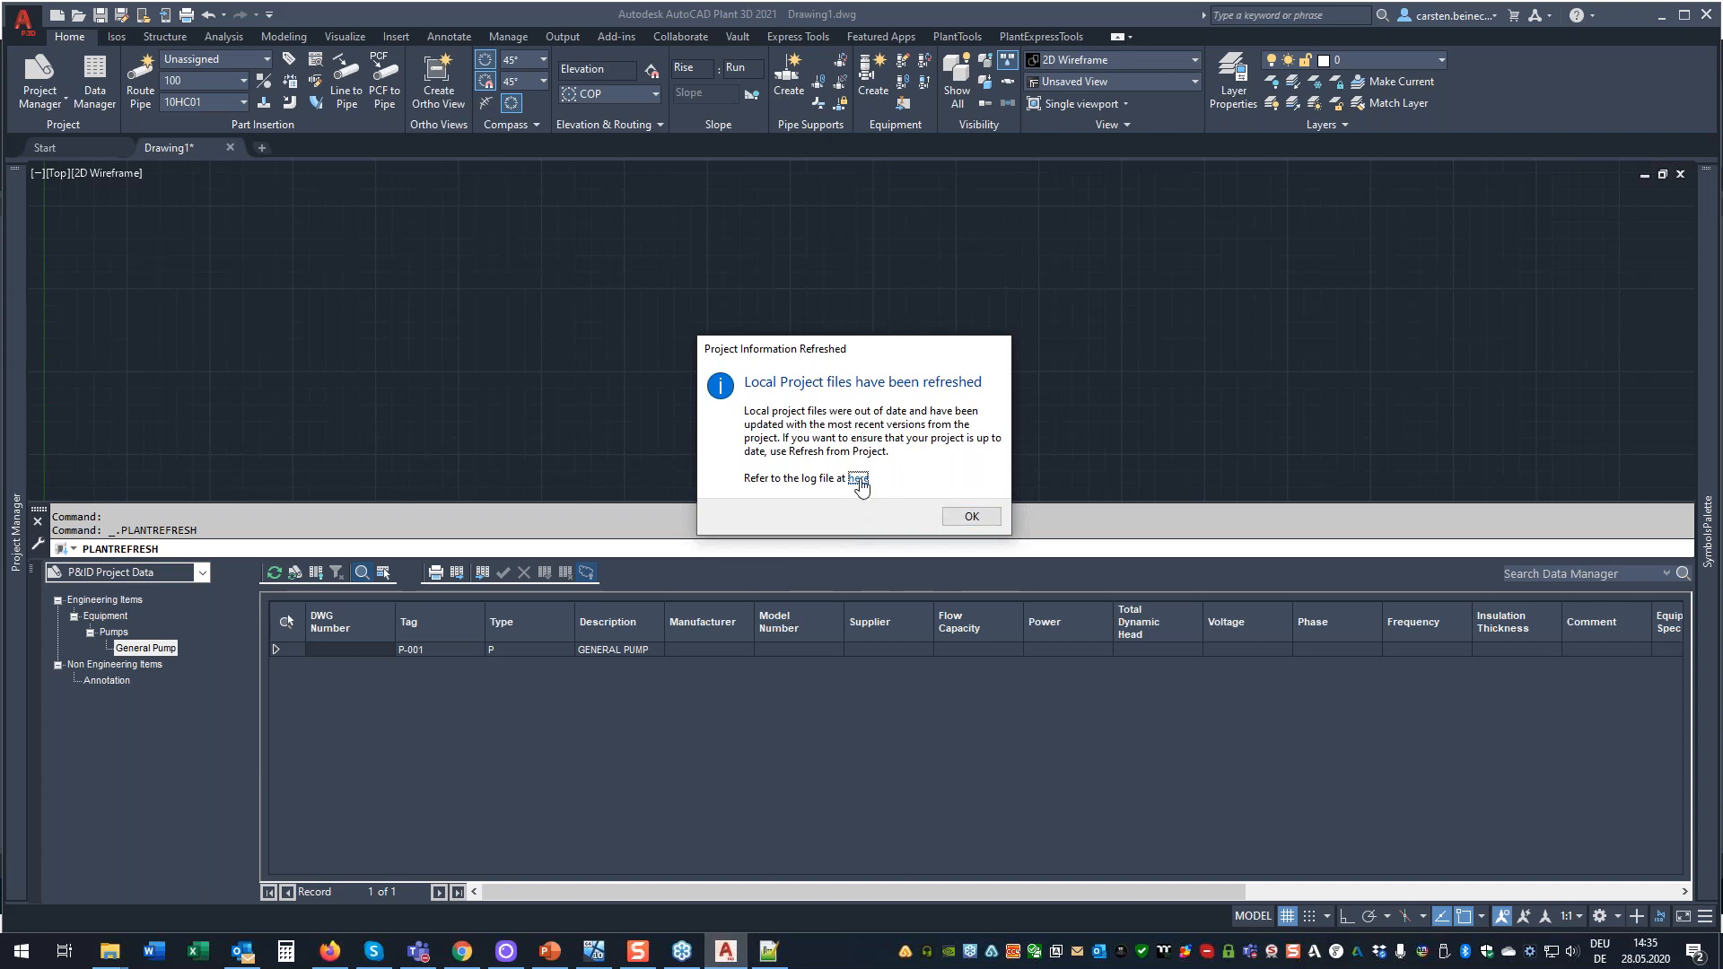
click(858, 478)
drag(96, 271, 438, 269)
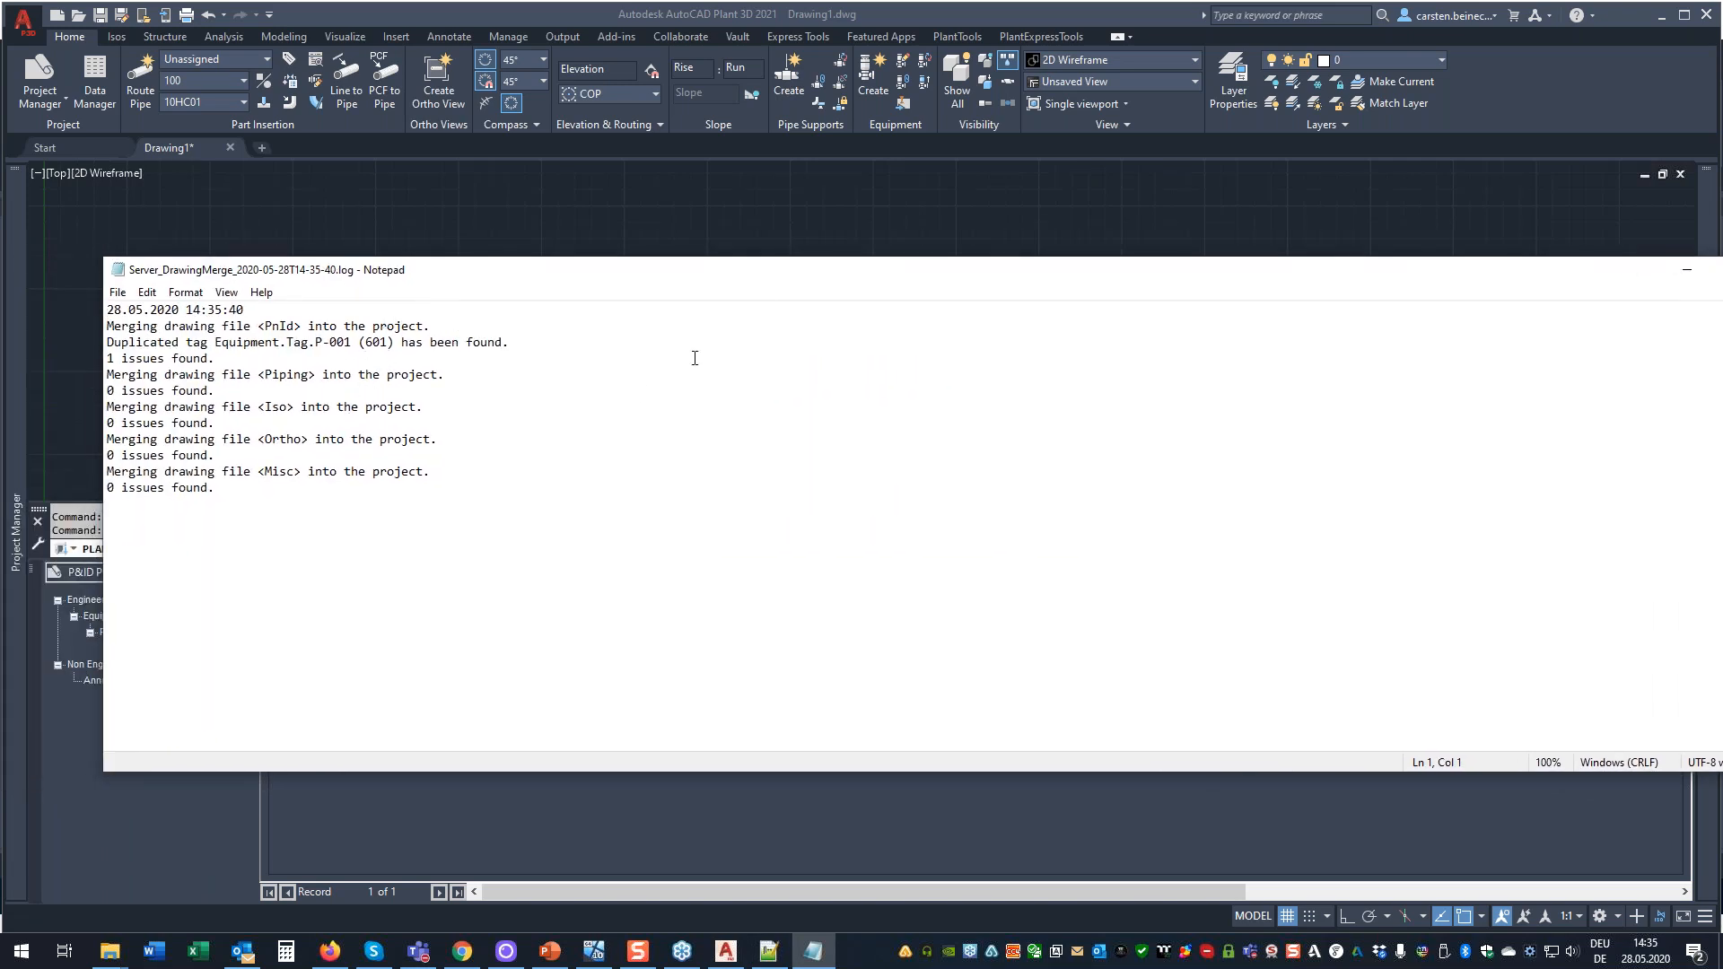
drag(796, 280, 562, 298)
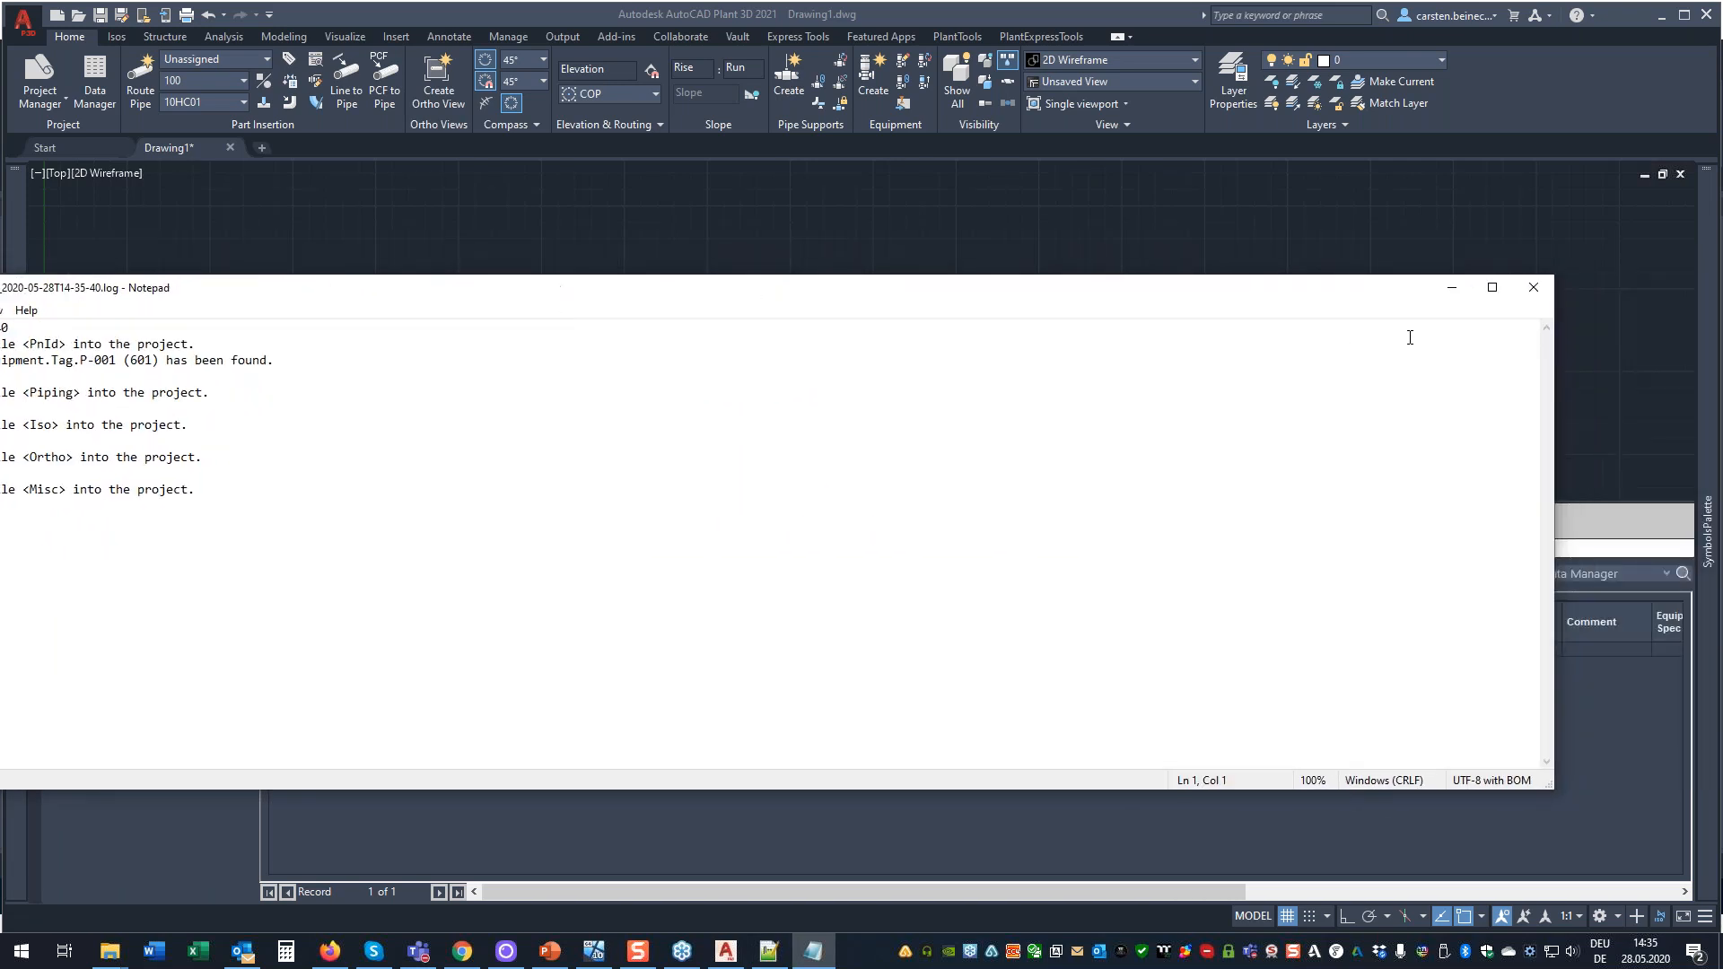
click(1533, 287)
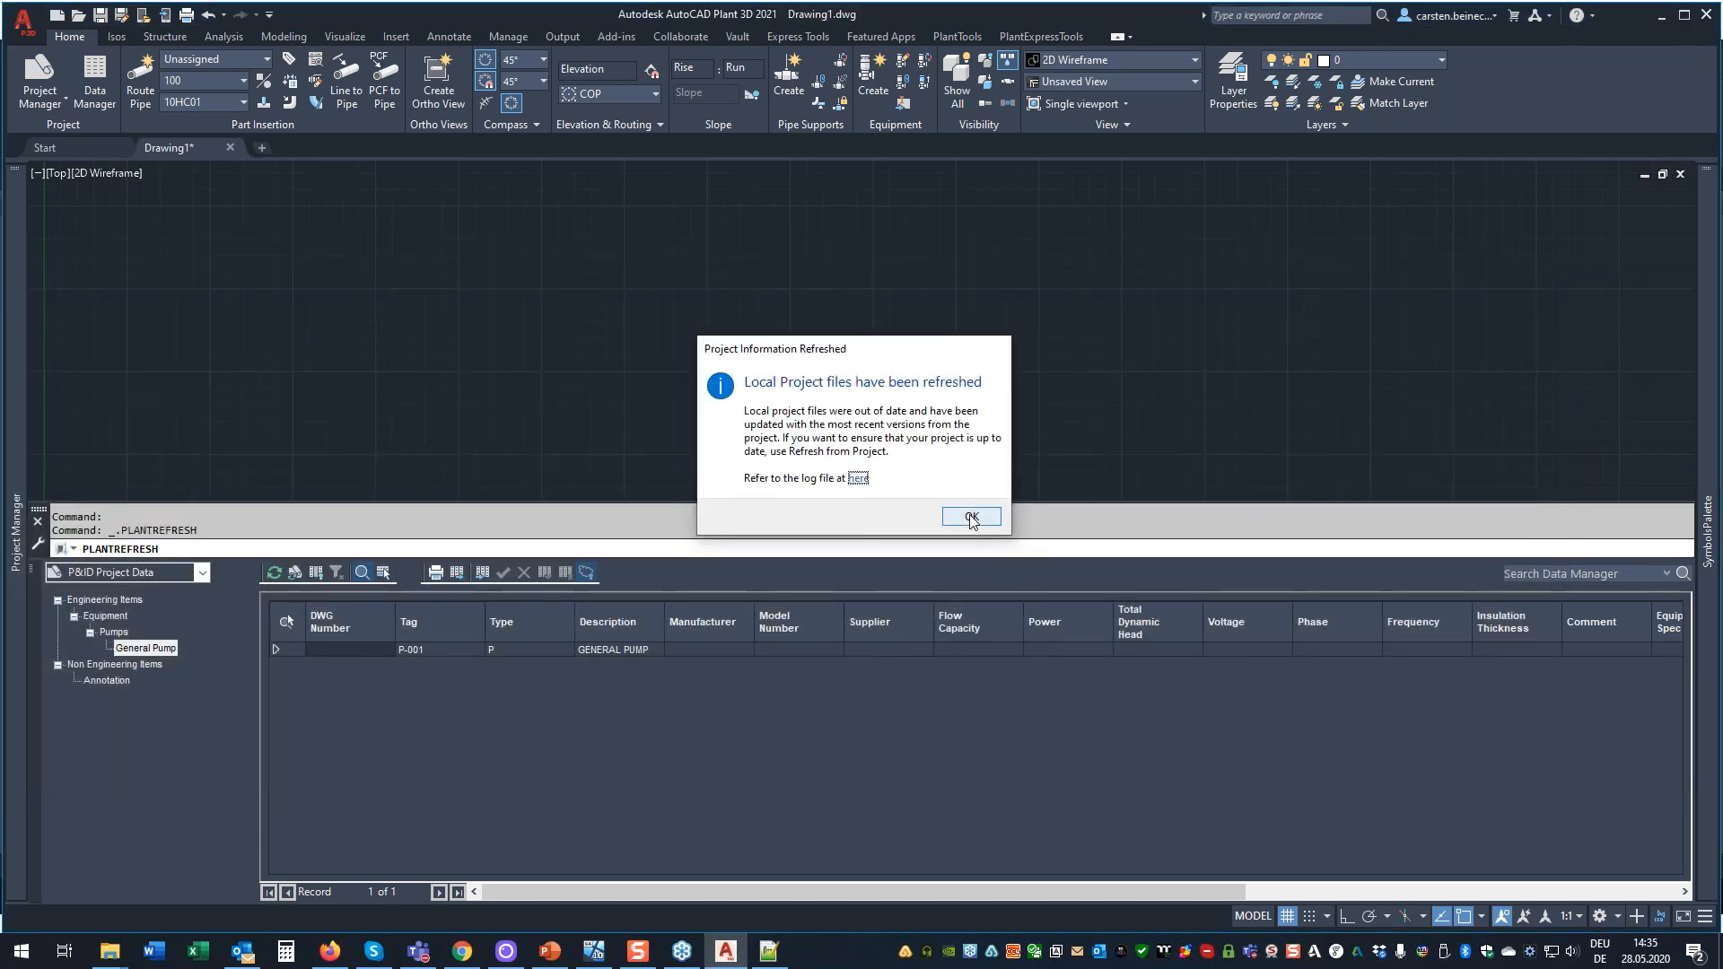
click(970, 518)
Refresh the host's Keynotes 2020 from the project and reload its General Pump records in the Data Manager.
mouse_move(19, 275)
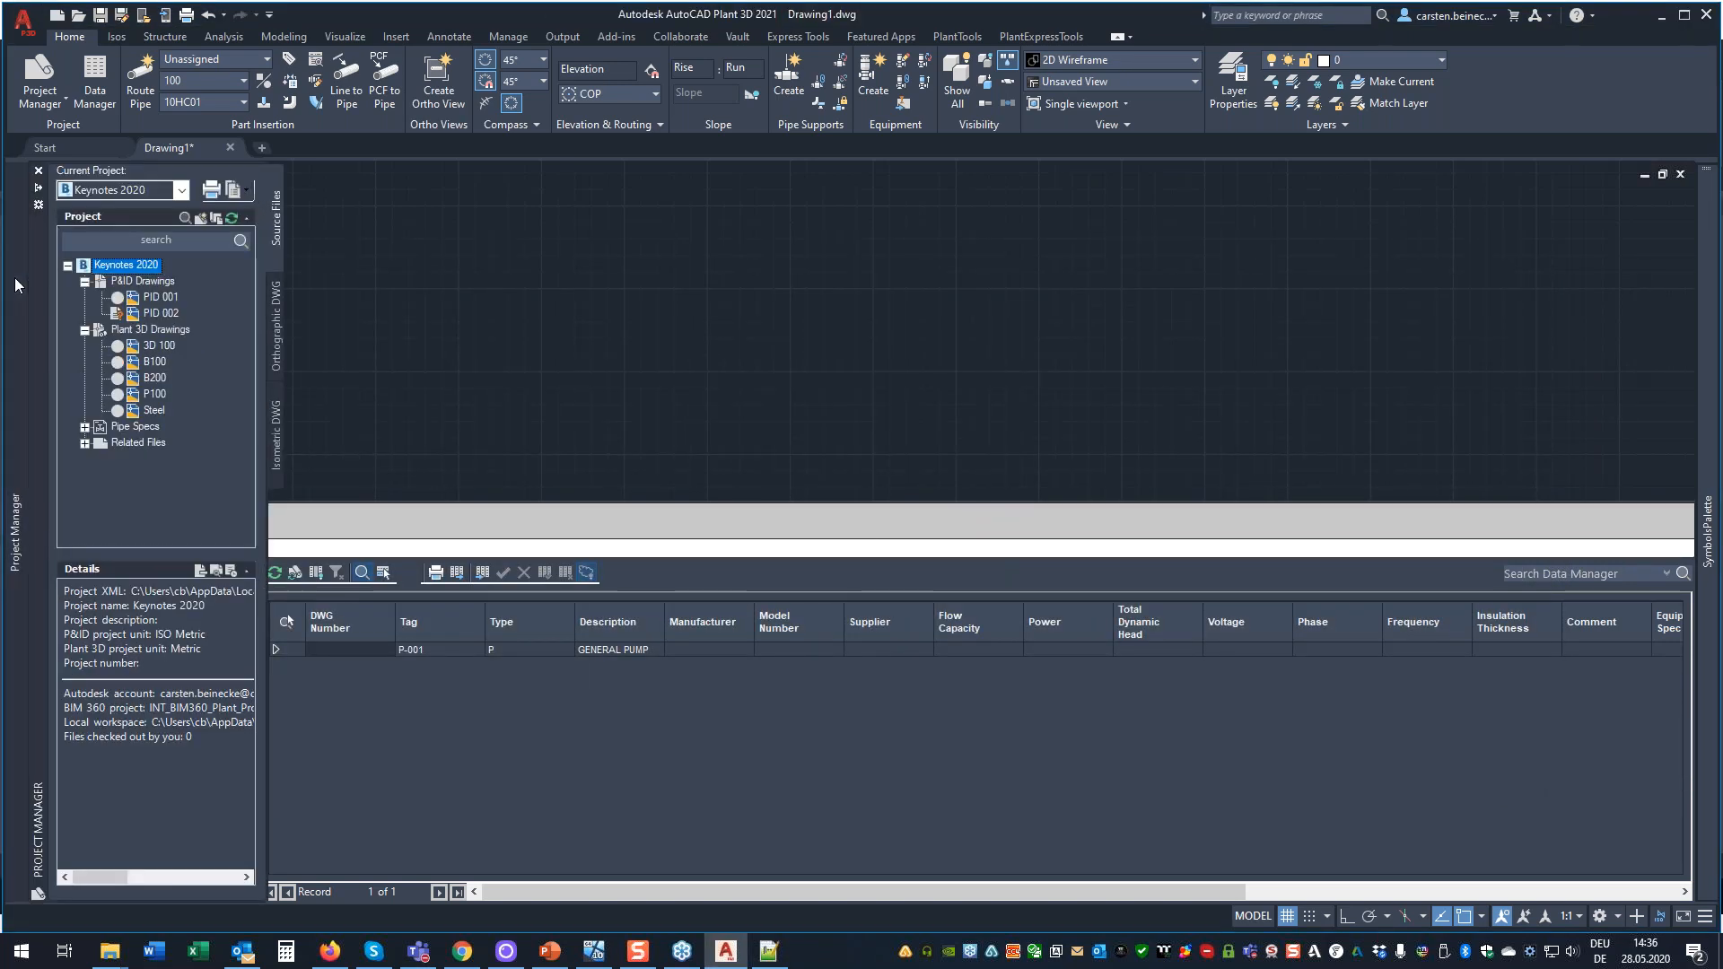
right_click(120, 269)
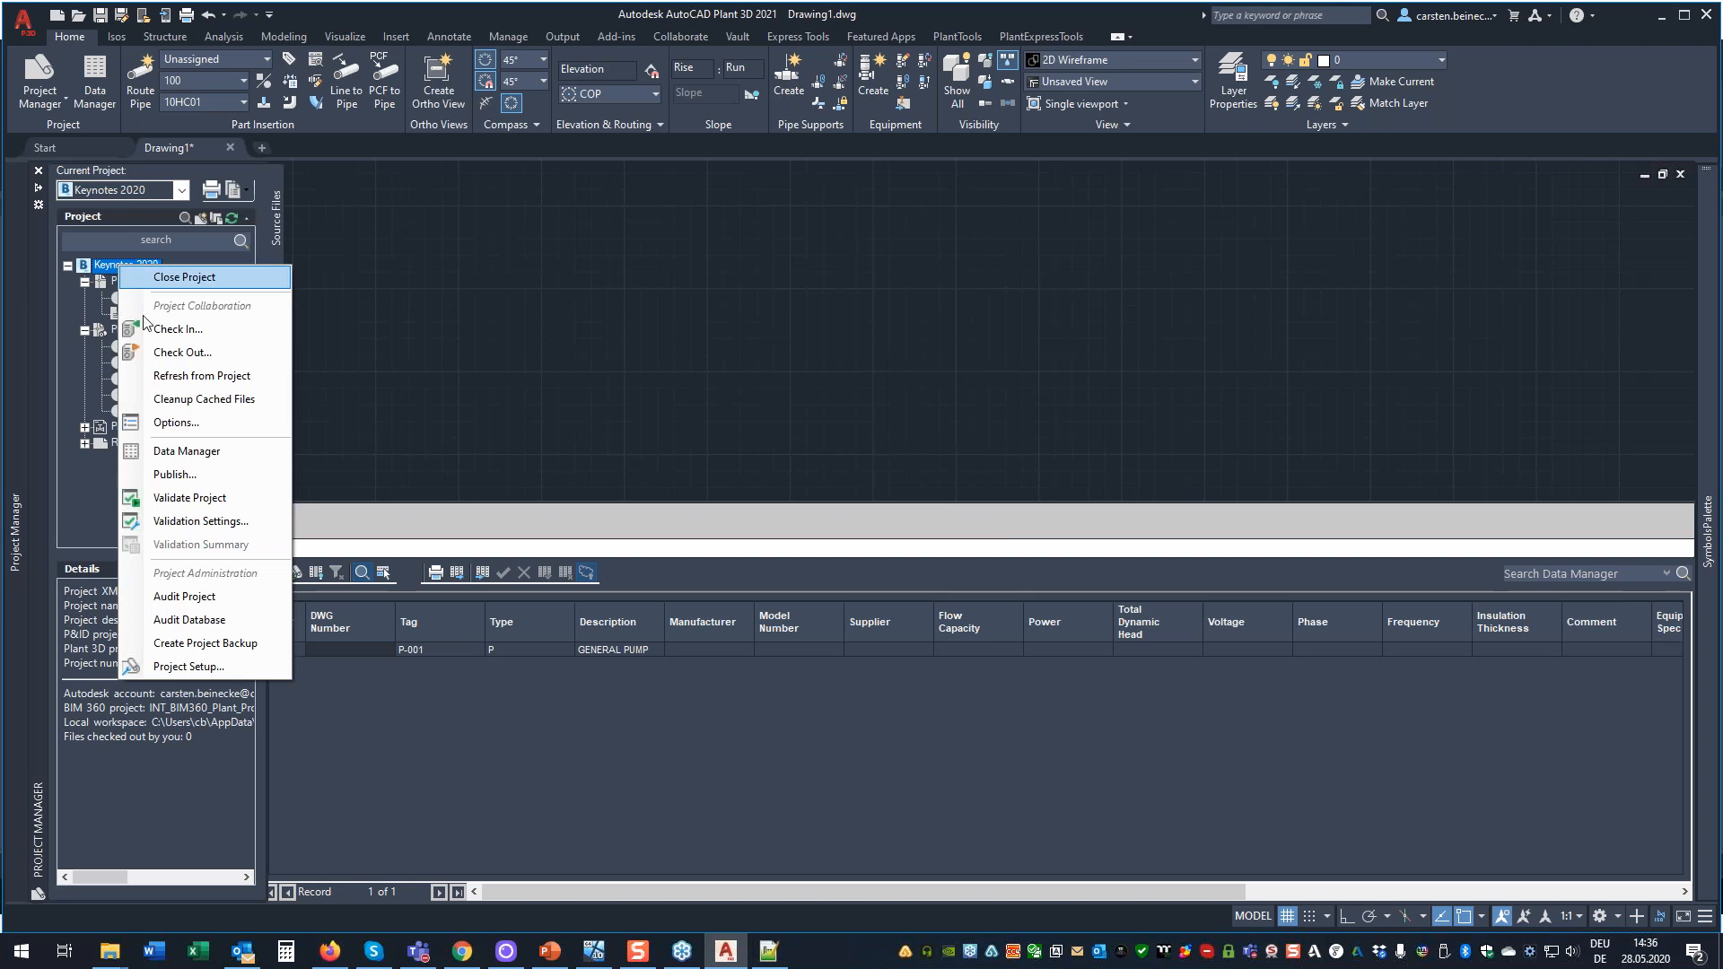
click(184, 375)
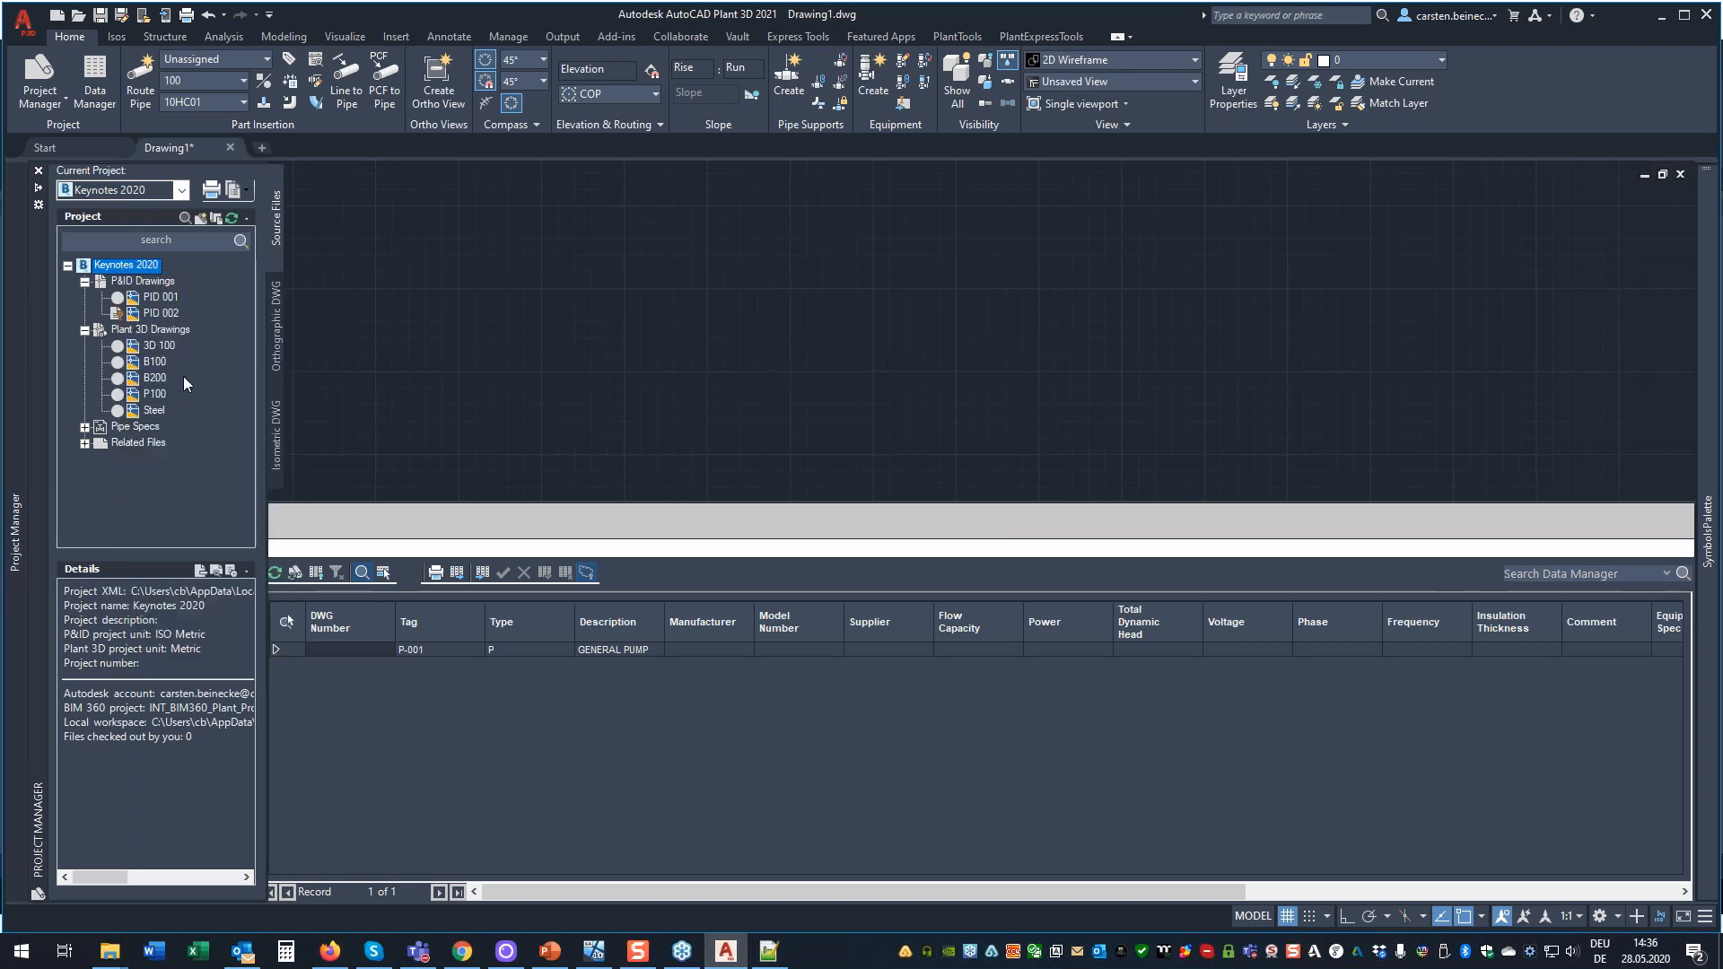
click(276, 575)
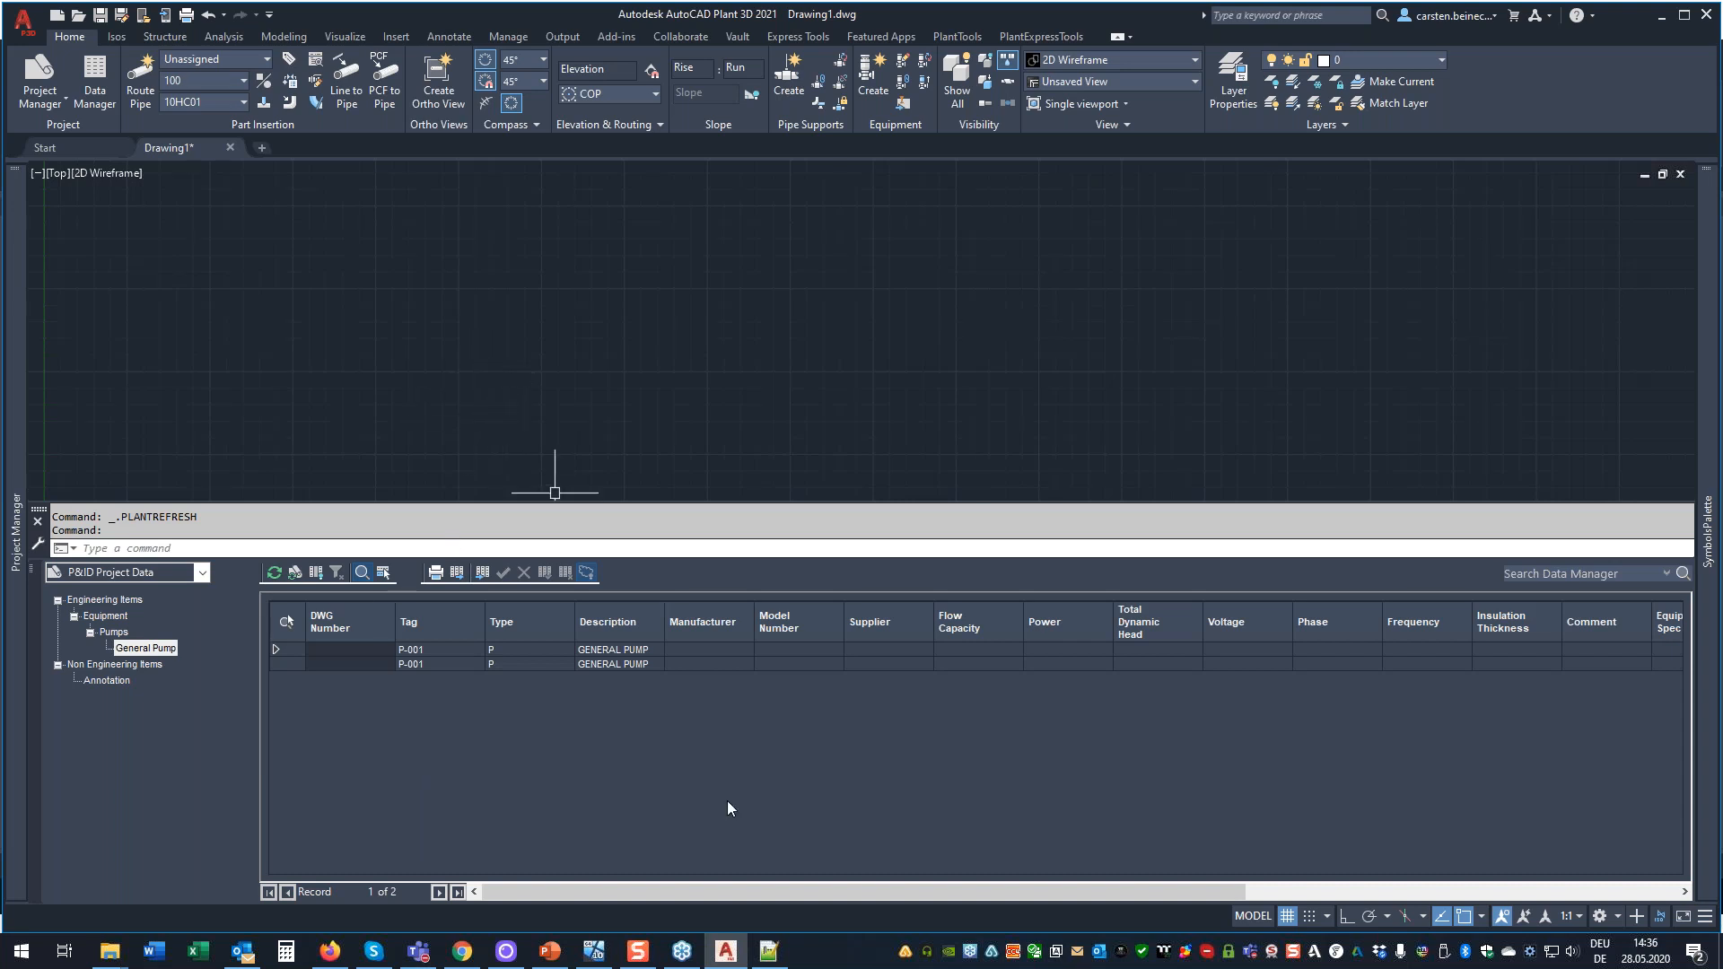
Switch to the virtual machine's AutoCAD Plant 3D and refresh its Keynotes 2020 from the project again.
click(593, 950)
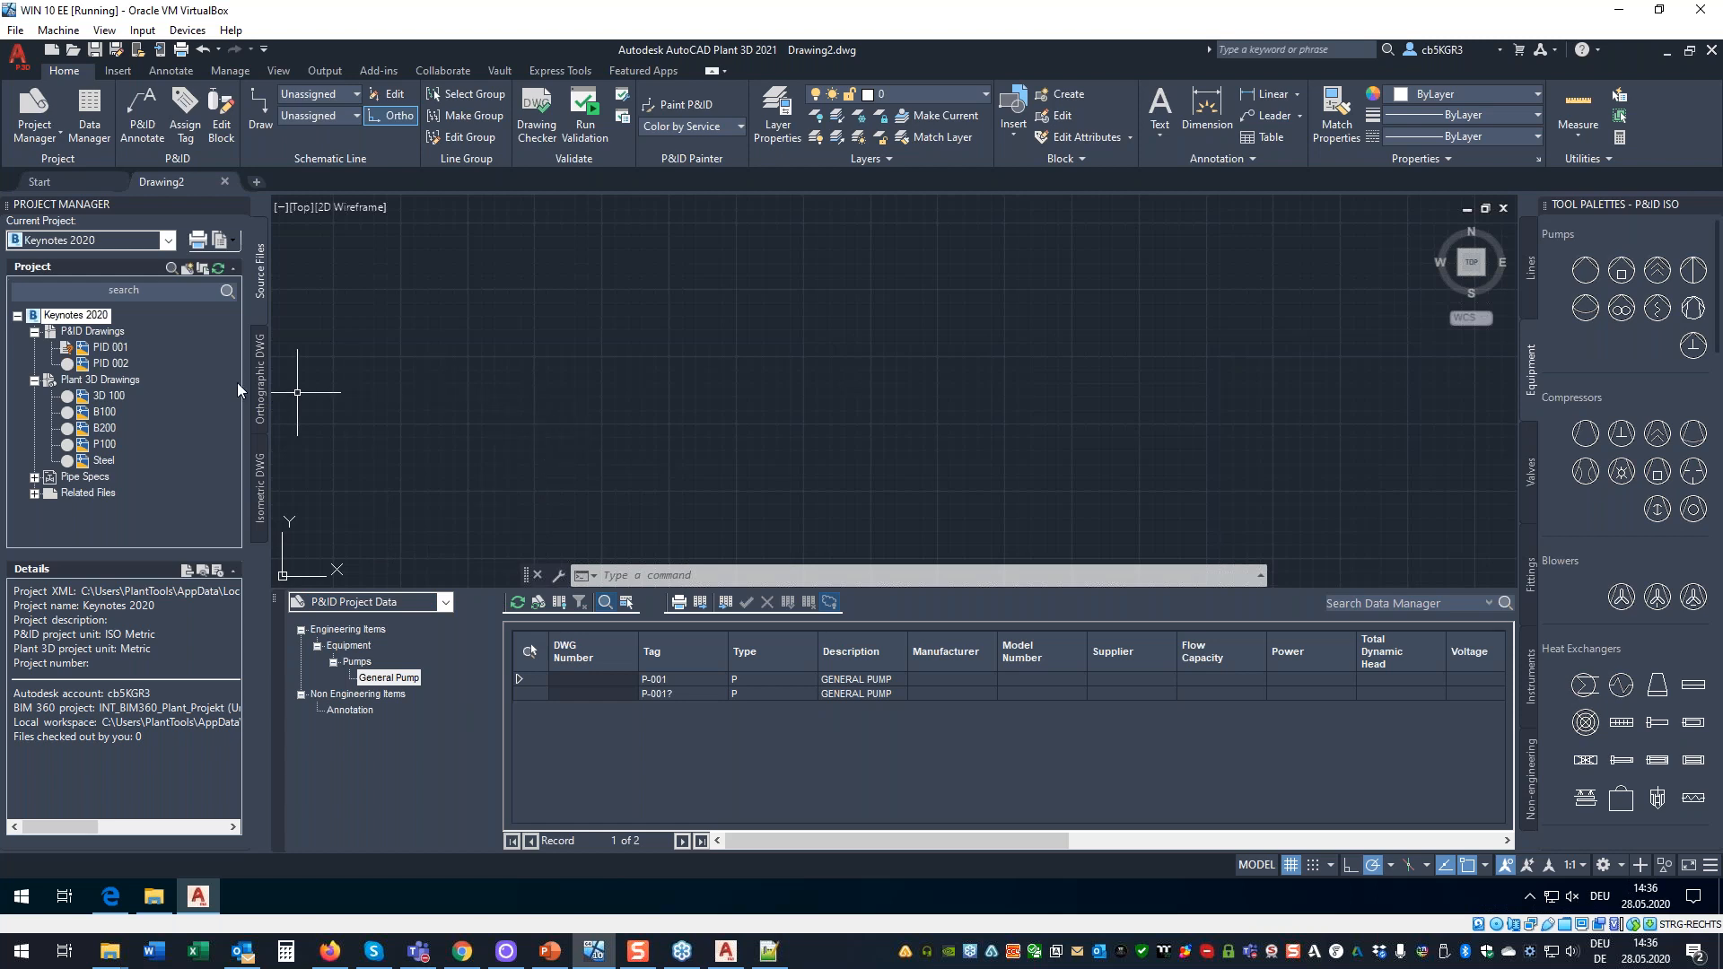
click(77, 317)
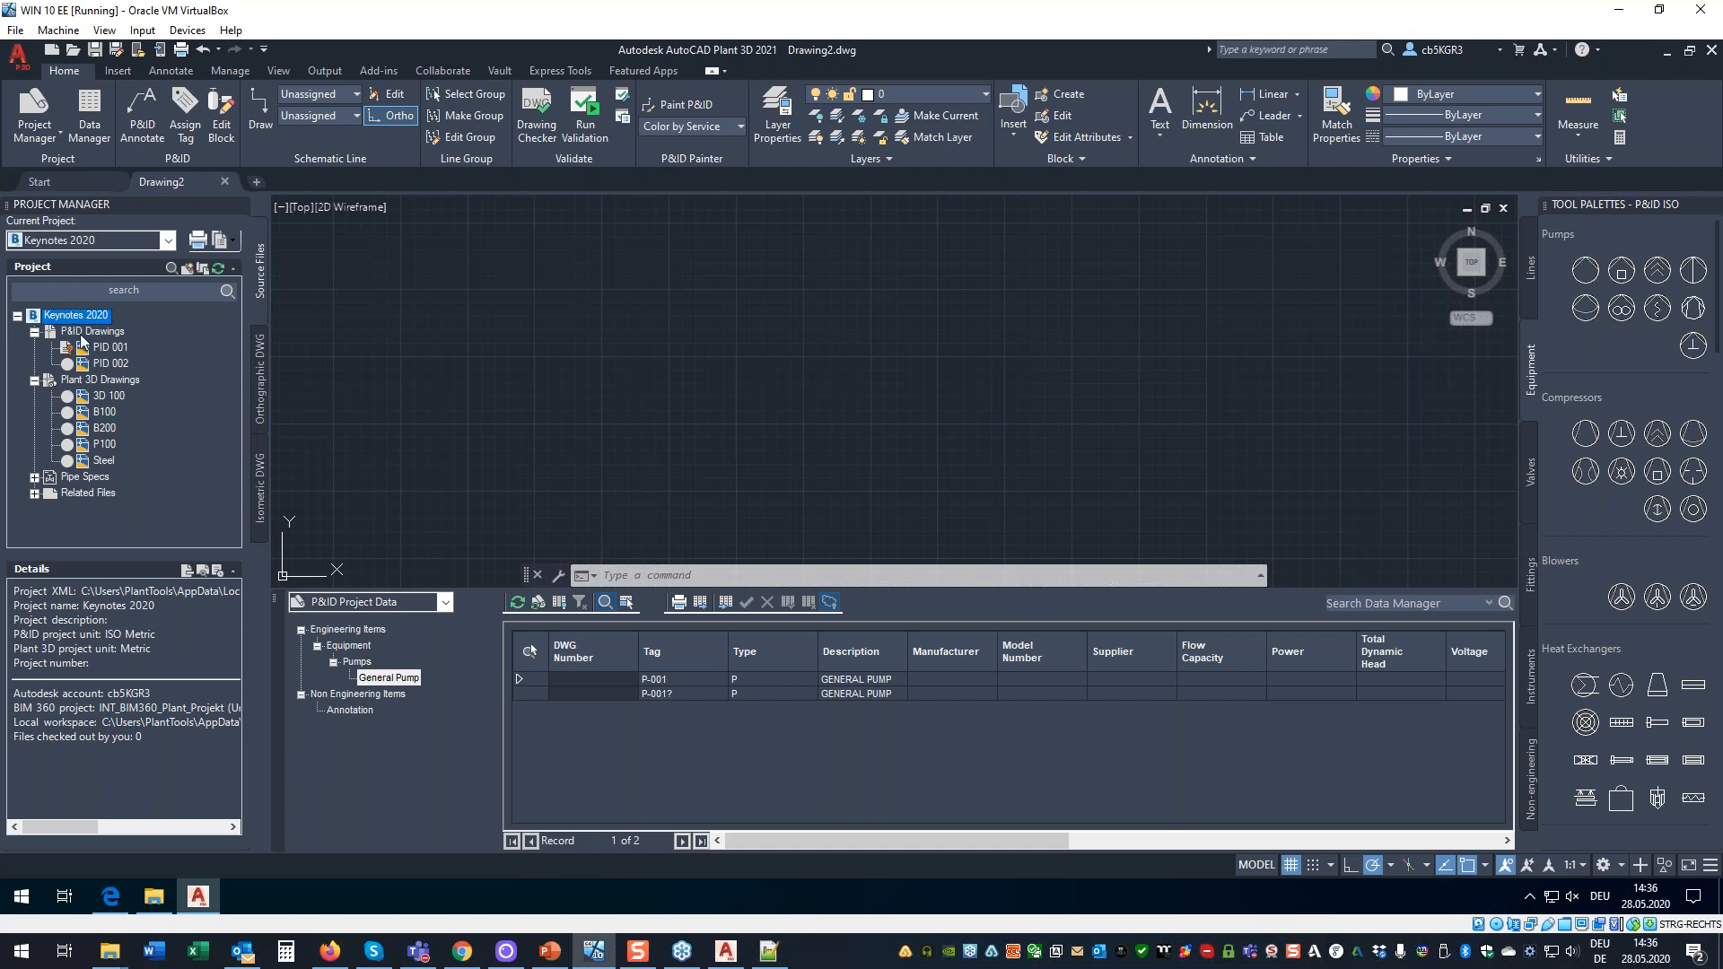
right_click(80, 316)
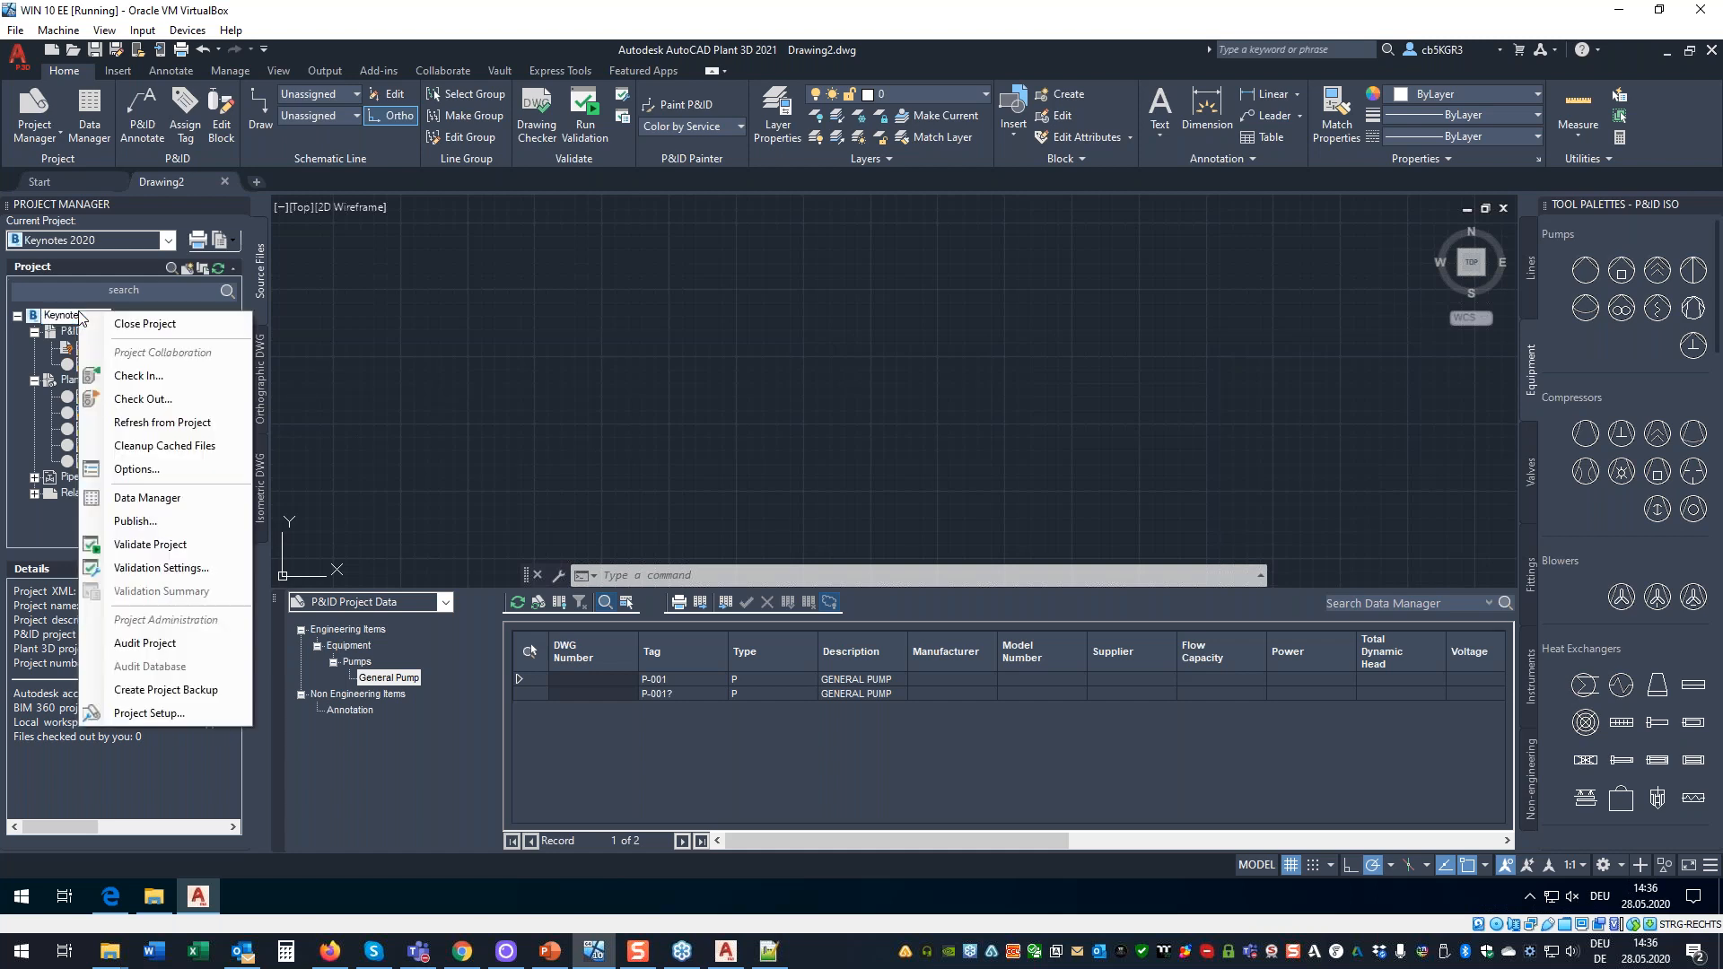
click(140, 422)
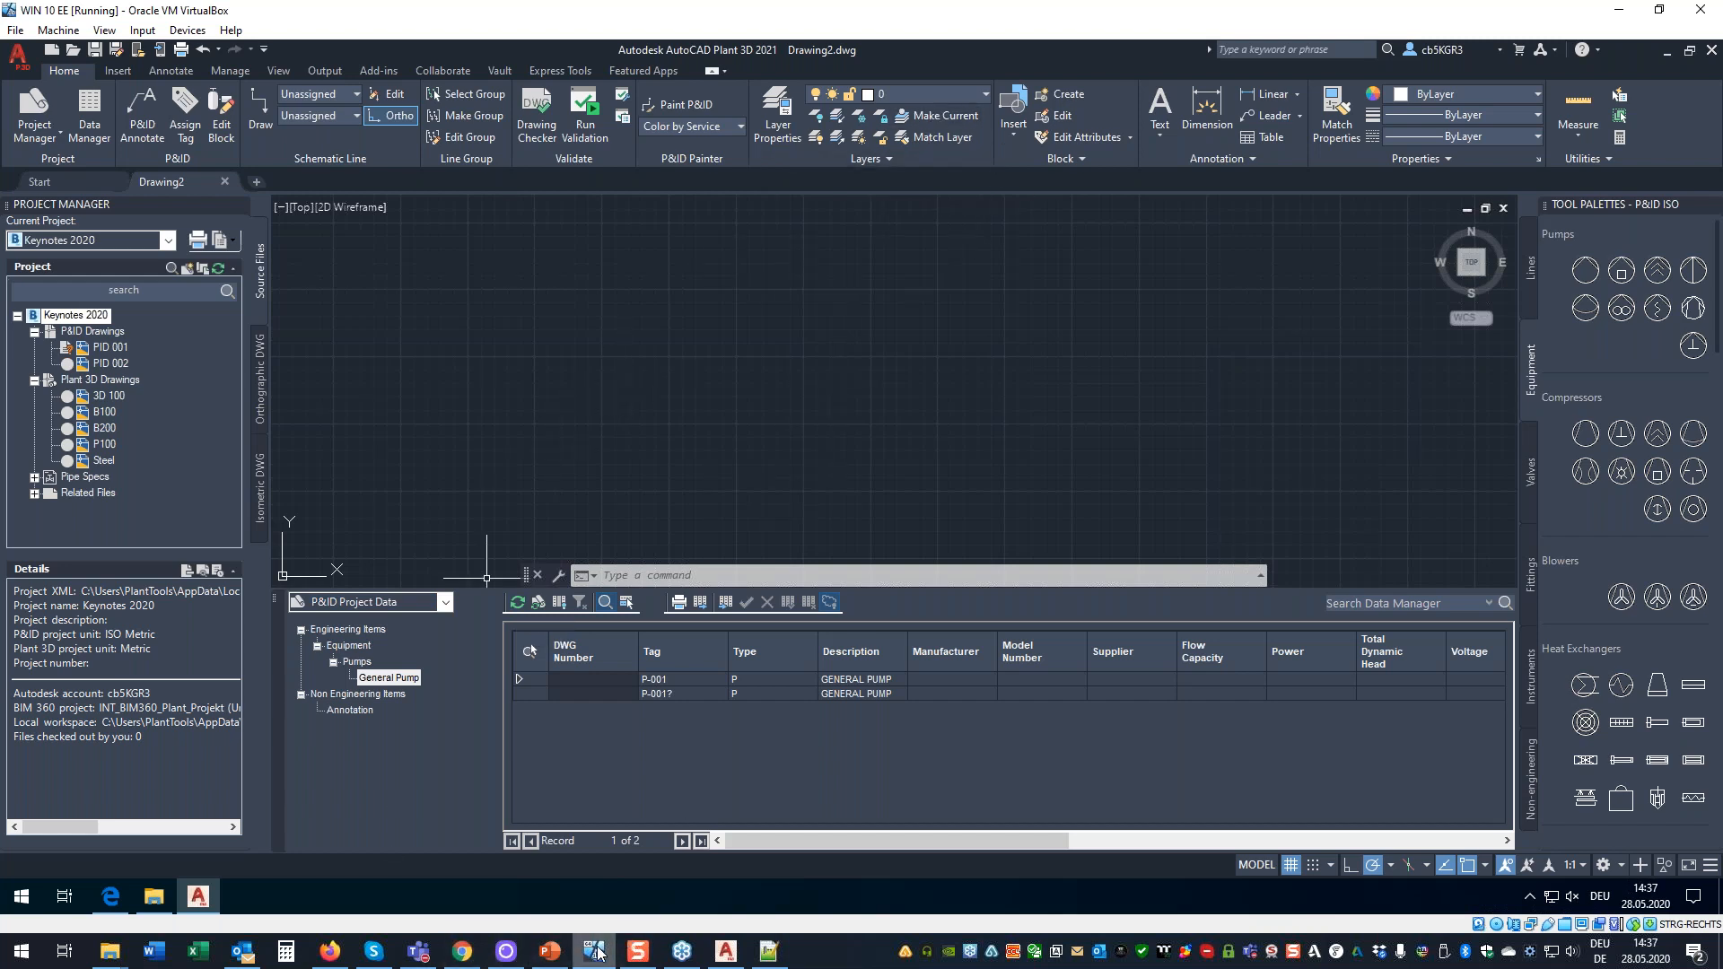
Return to the host's AutoCAD Plant 3D, reload the Data Manager records, and refresh Keynotes 2020 from the project again.
click(725, 953)
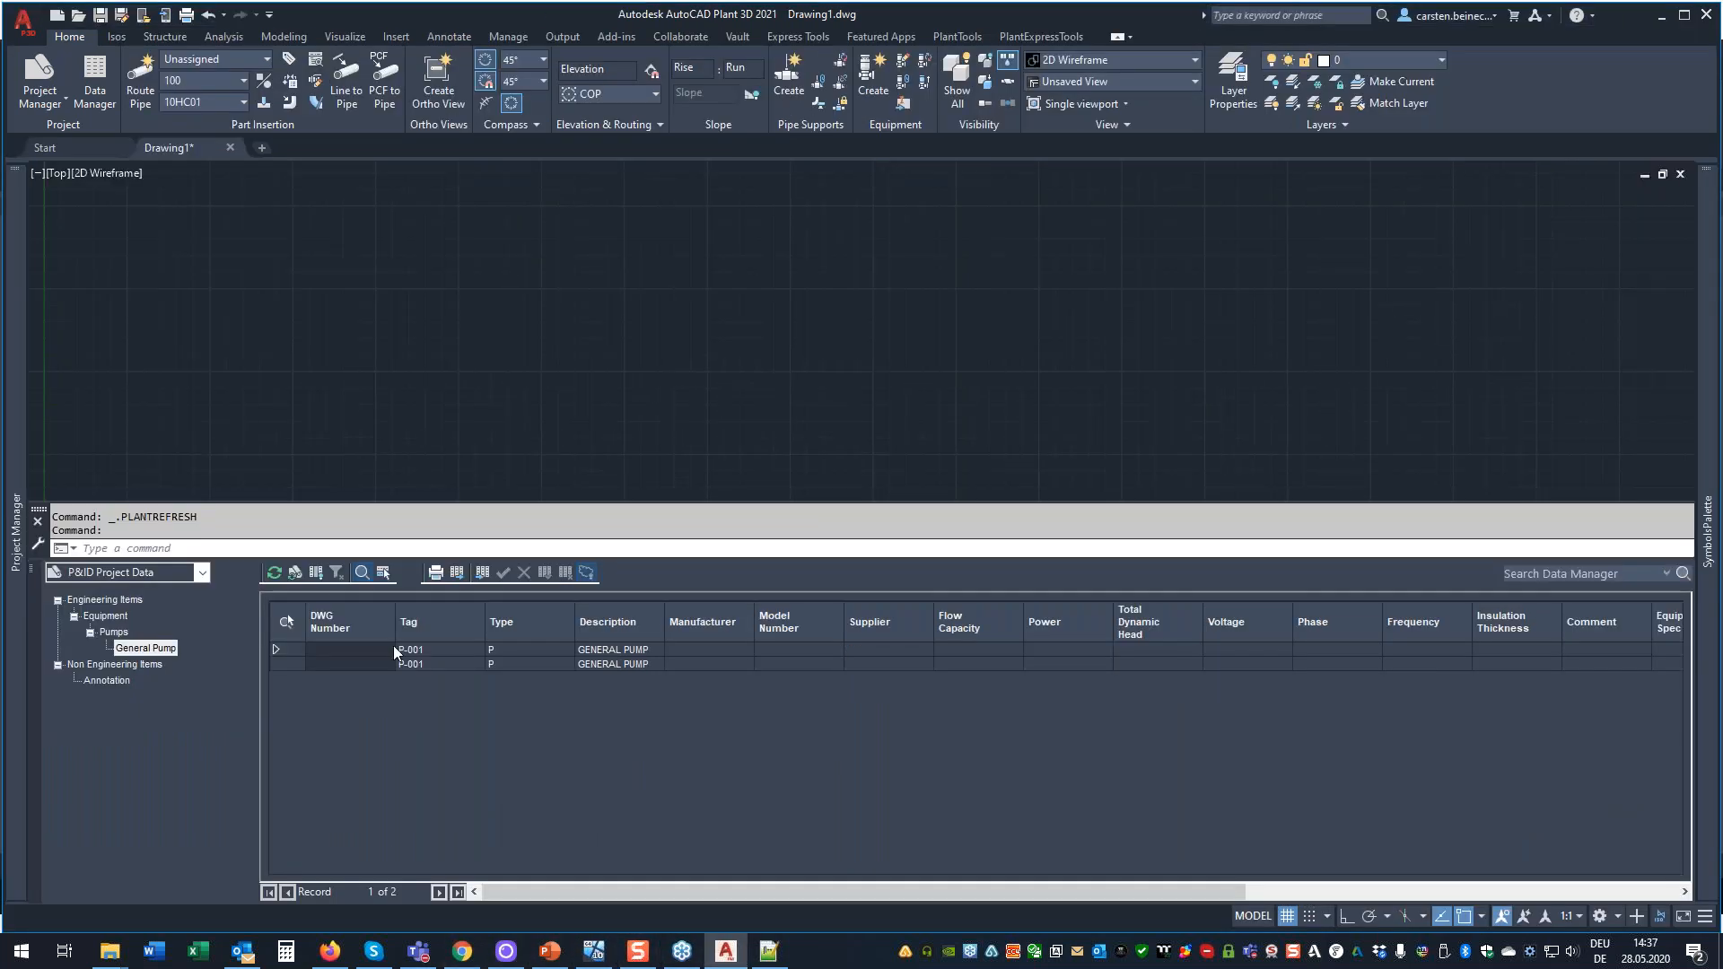
click(275, 572)
mouse_move(13, 311)
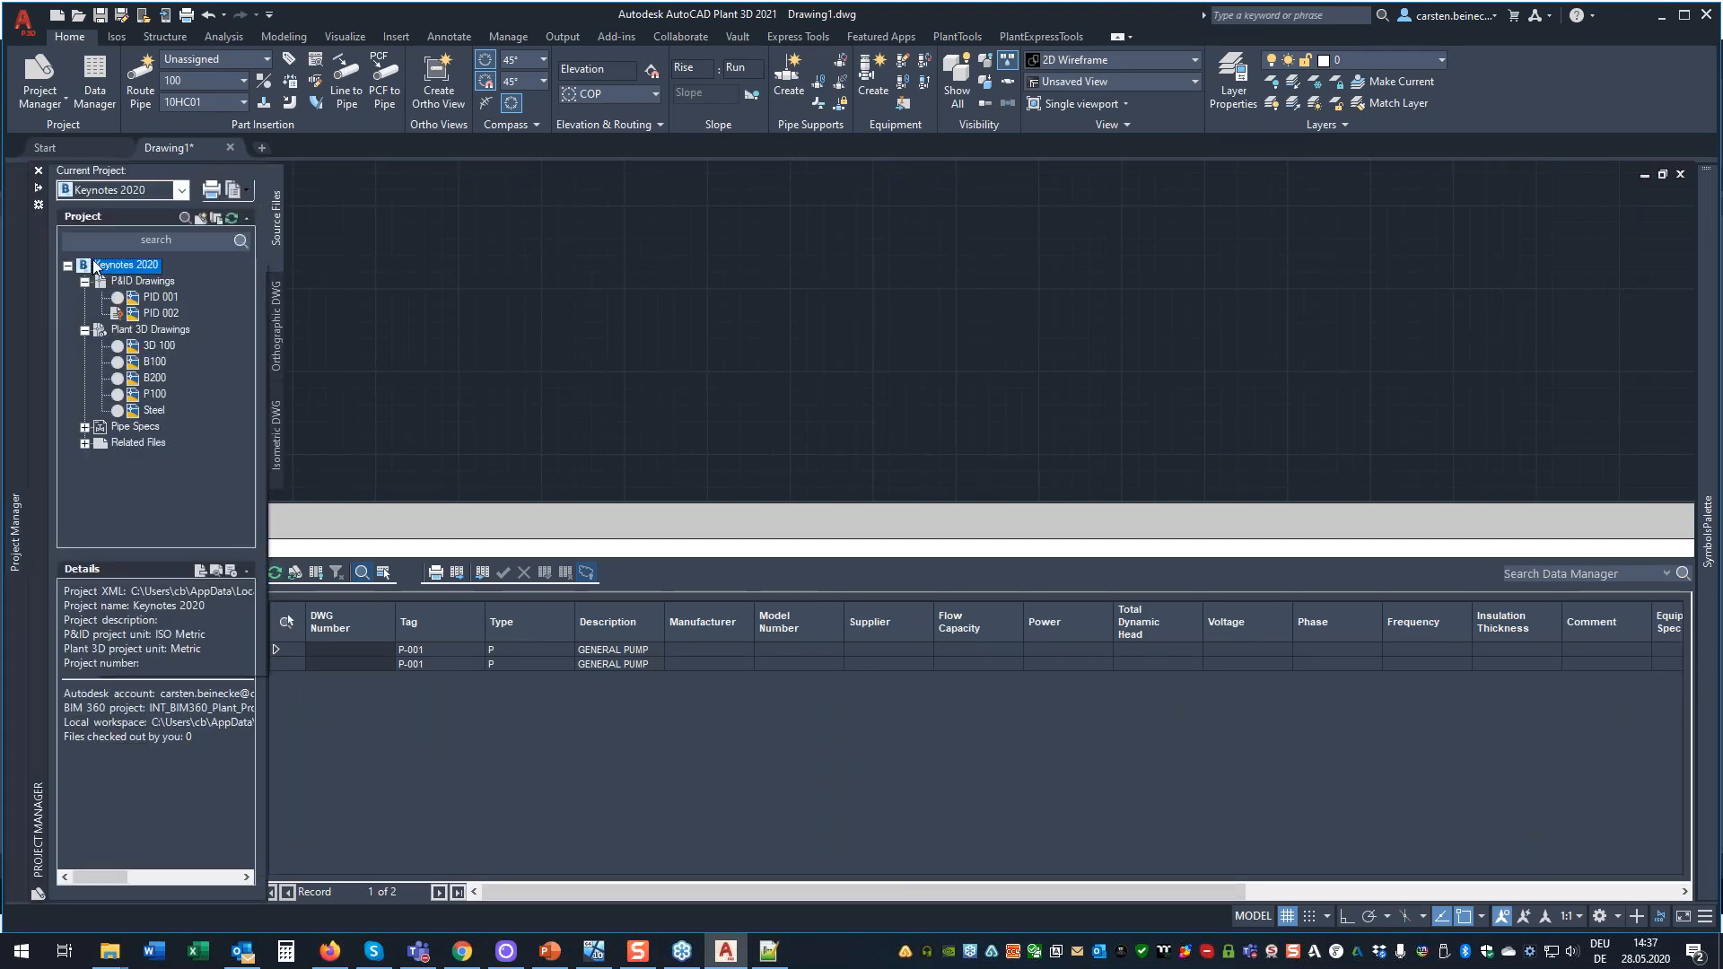
right_click(93, 266)
click(177, 370)
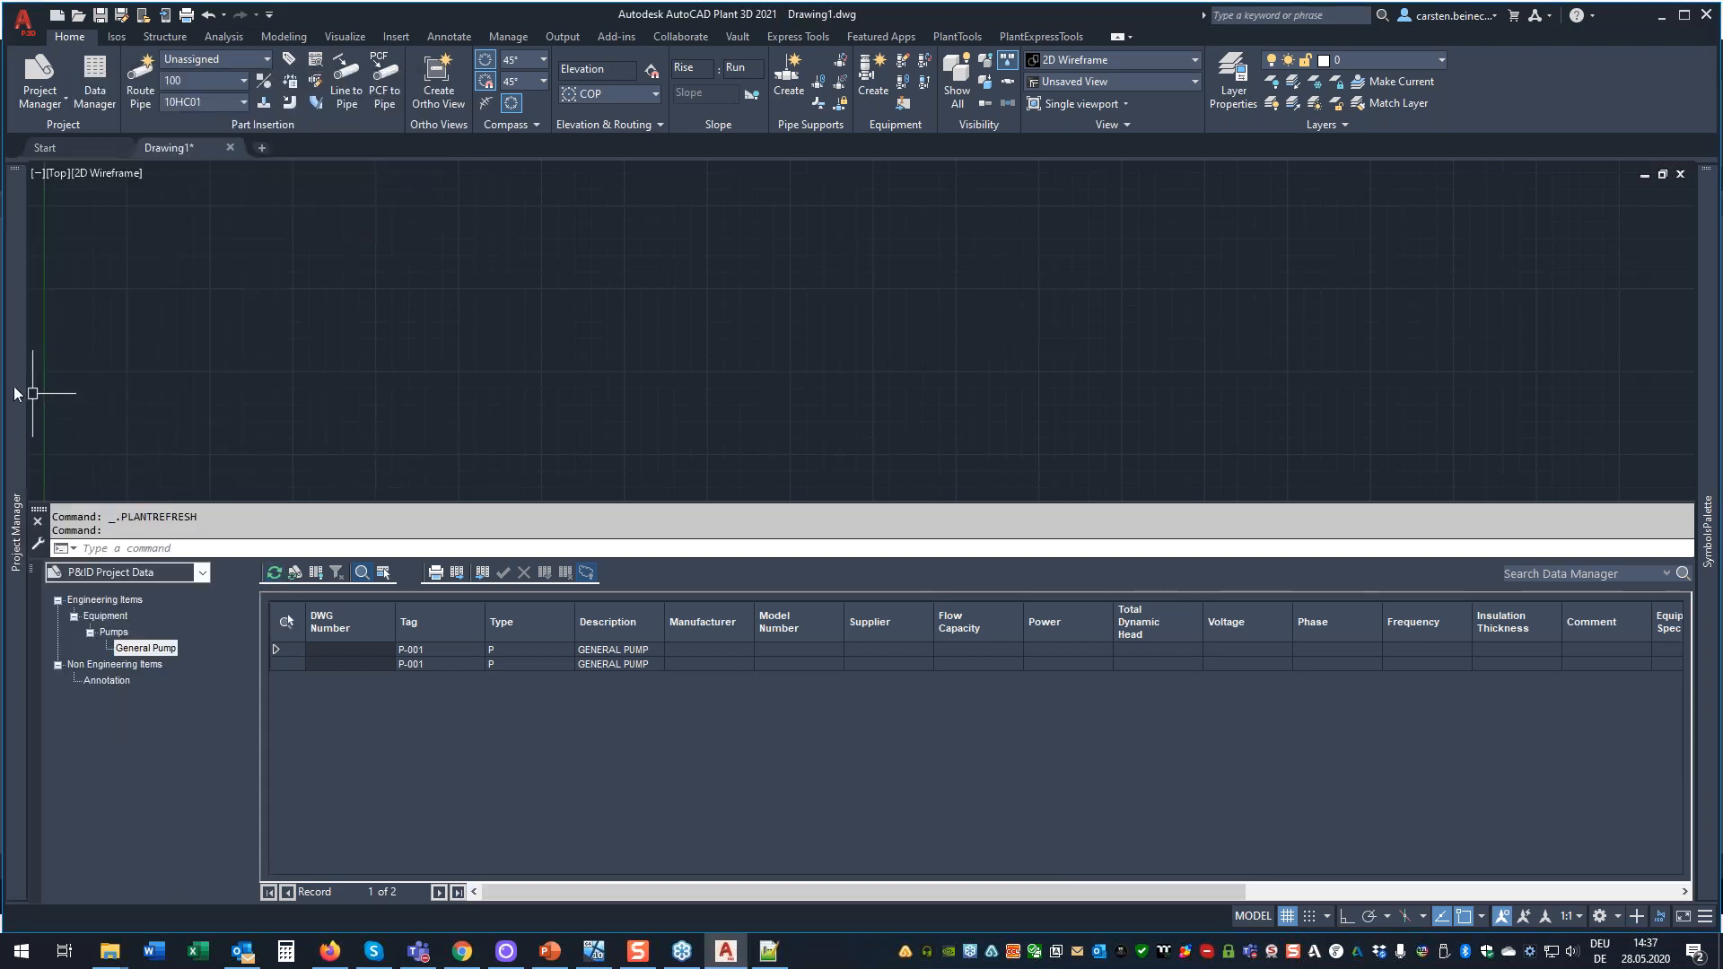
Open PID 002 and PID 001 from the project and examine the pump tag in each drawing.
mouse_move(24, 384)
double_click(139, 314)
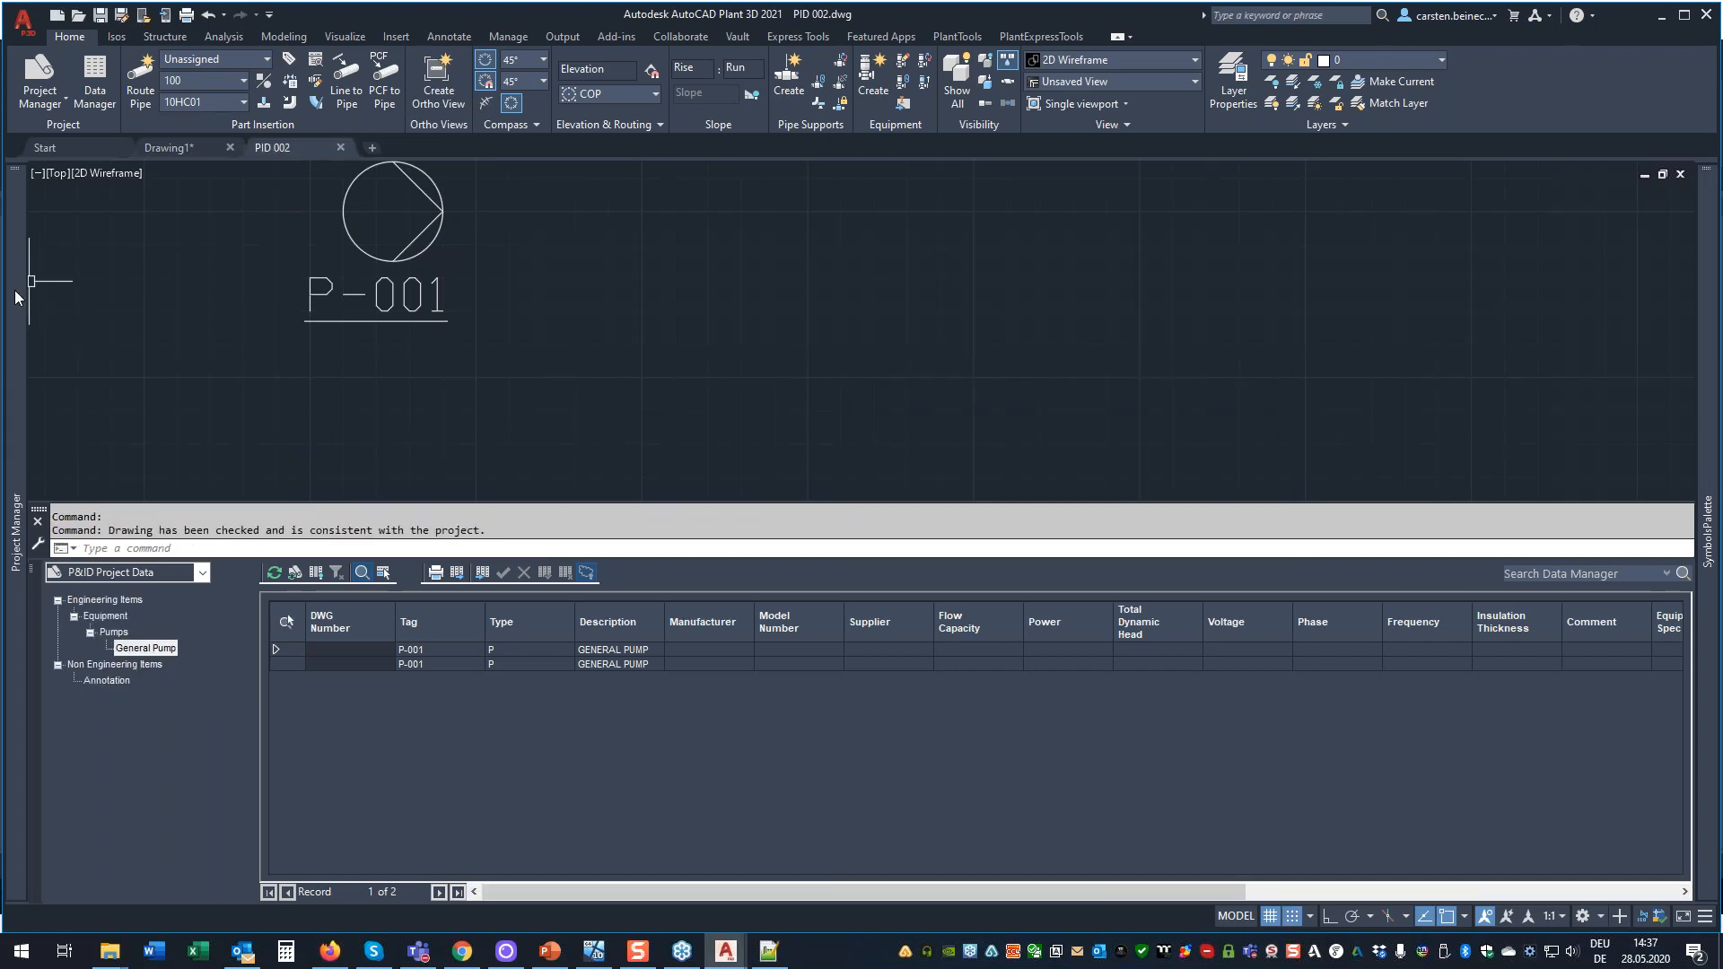
mouse_move(16, 298)
click(153, 297)
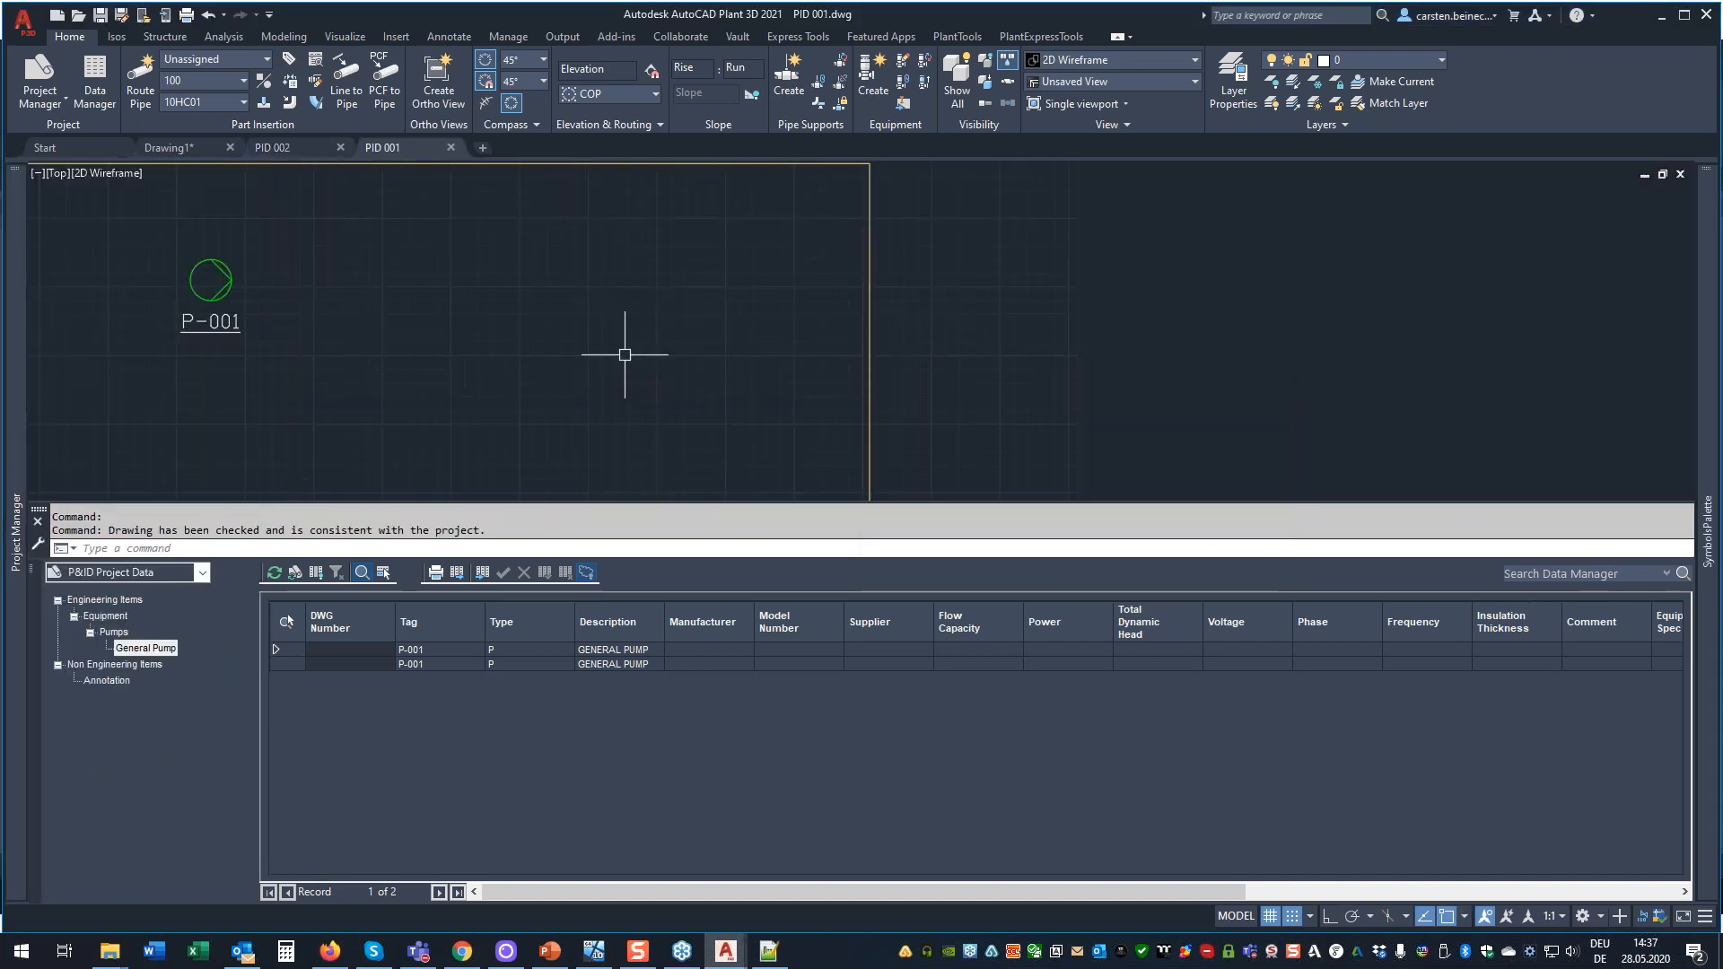
scroll(564, 354, down, 1)
middle_drag(390, 403, 601, 359)
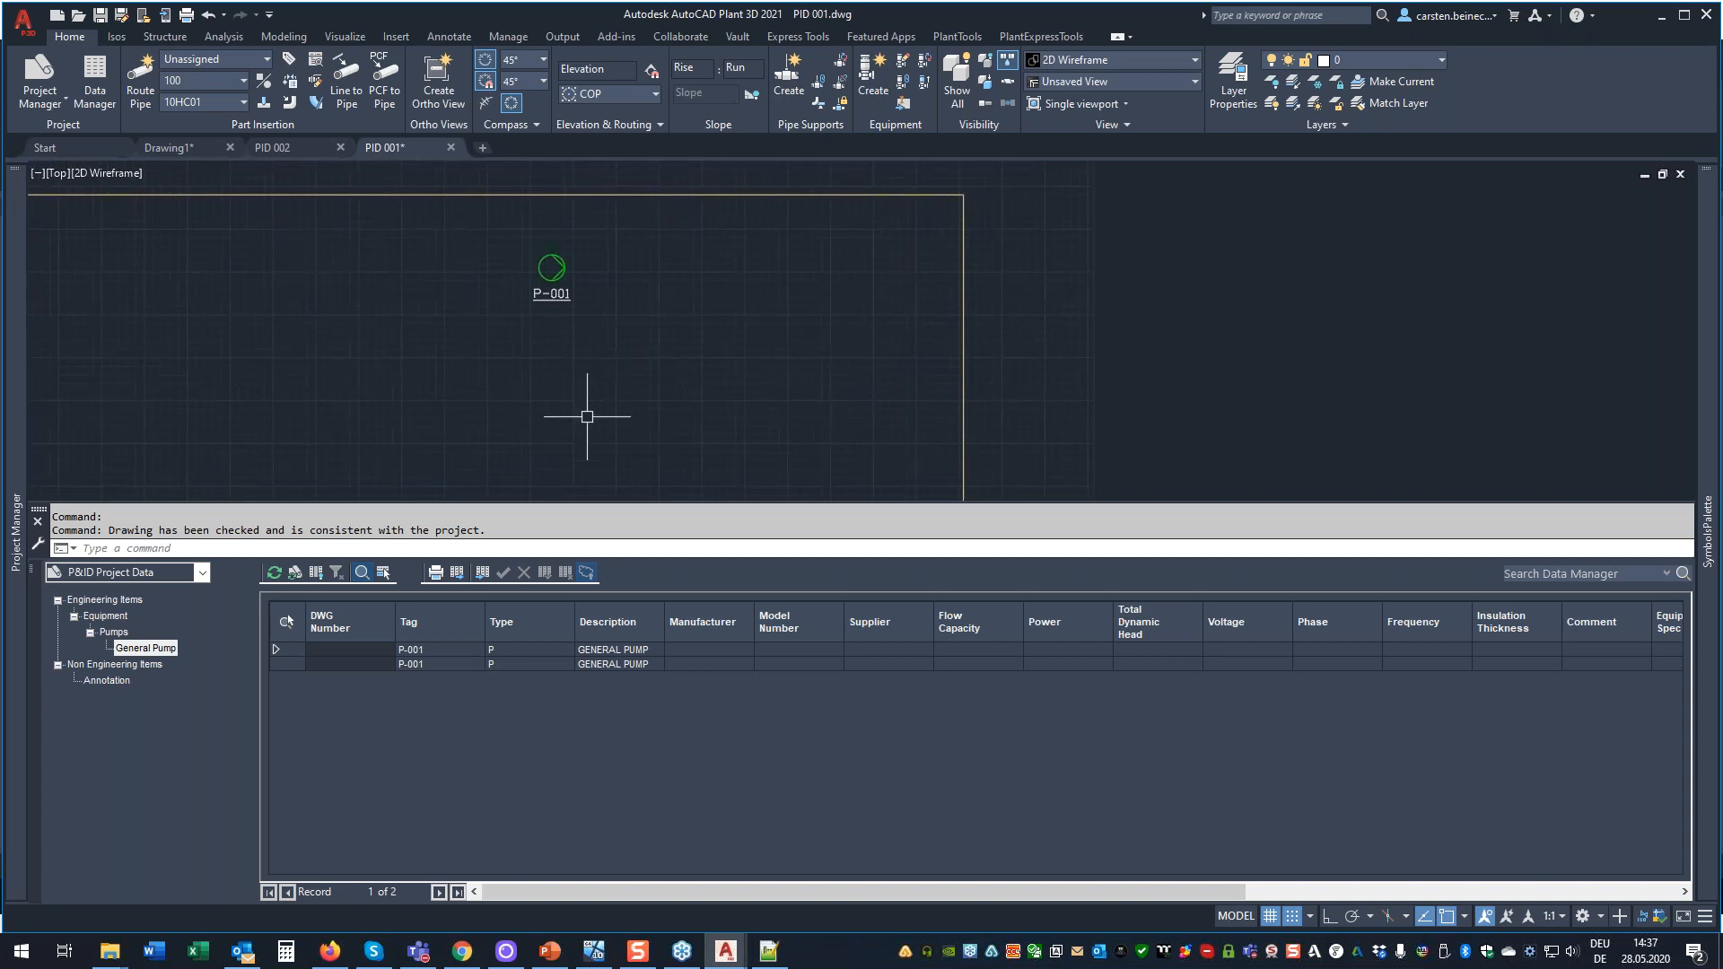
scroll(560, 264, up, 4)
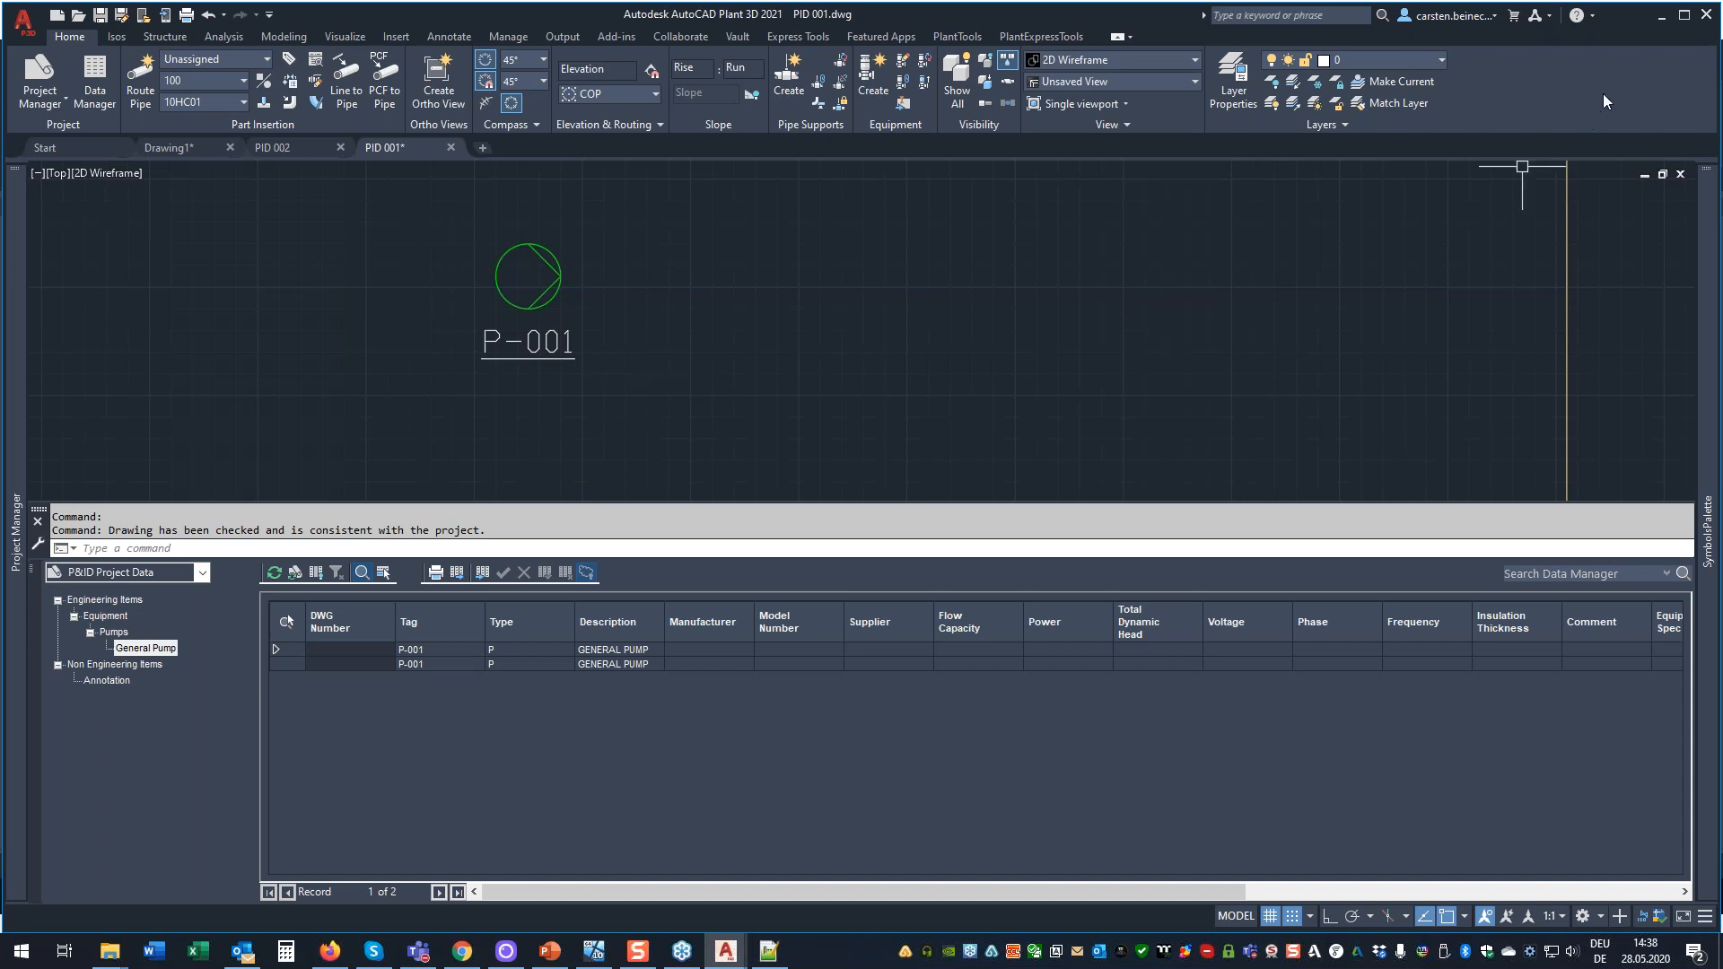
Minimize the host's AutoCAD Plant 3D and switch to the Keynotes presentation in PowerPoint.
click(1661, 16)
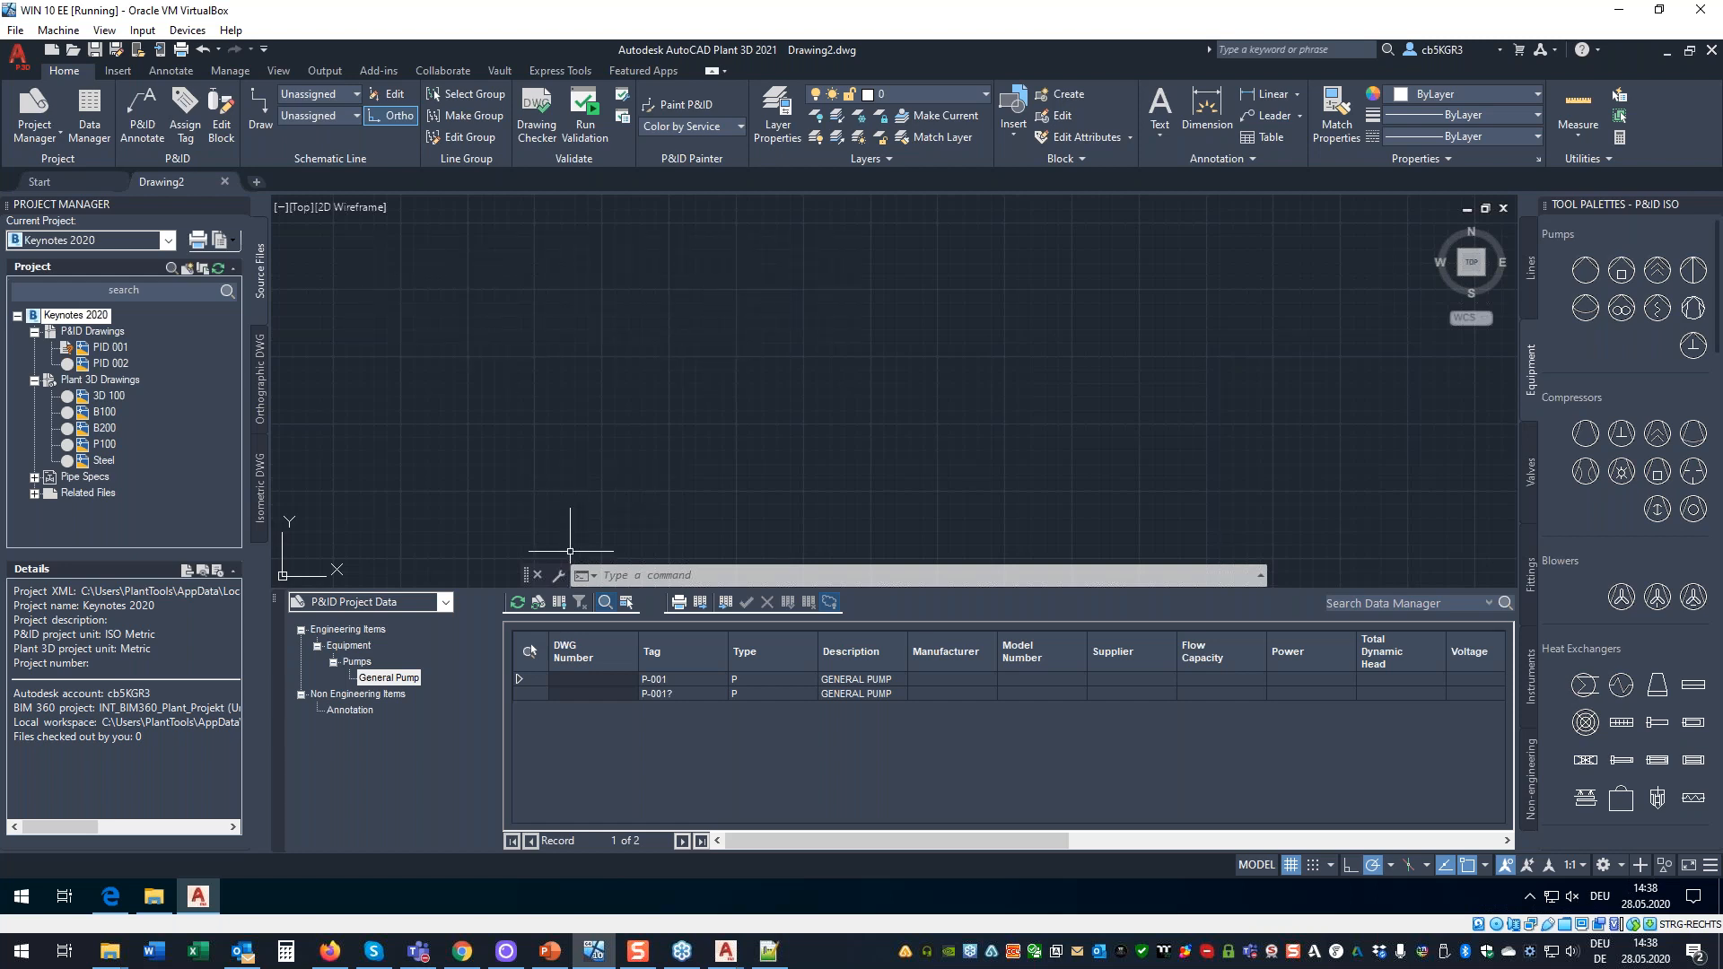
click(553, 950)
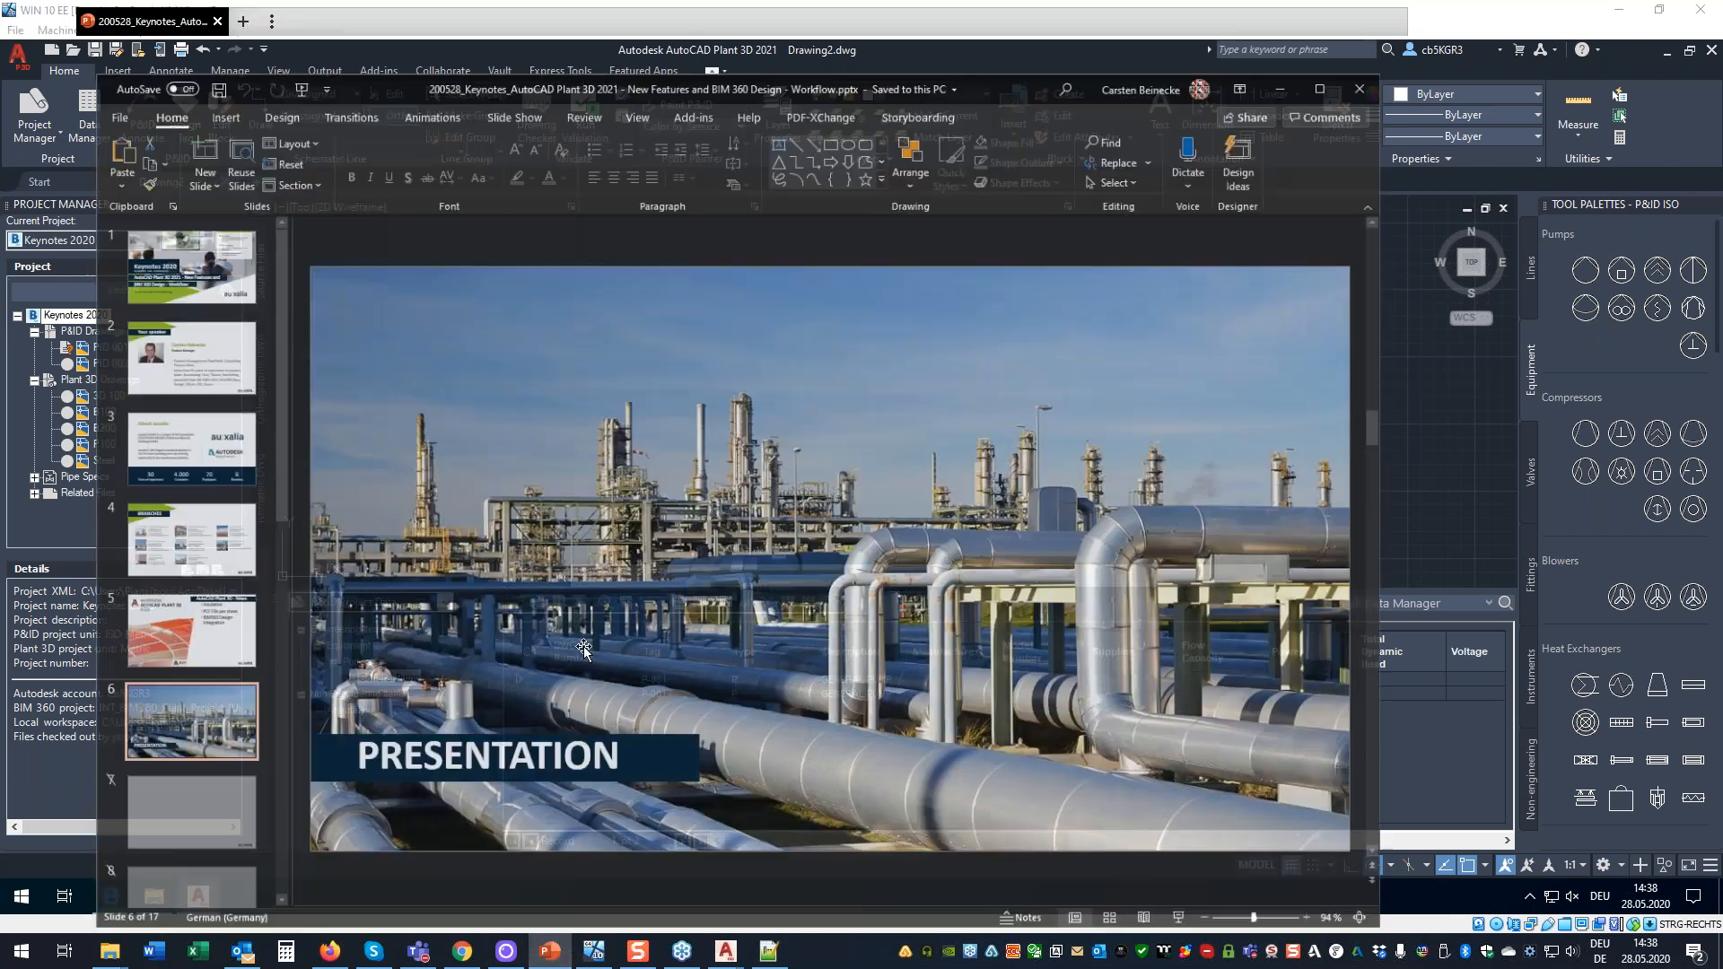